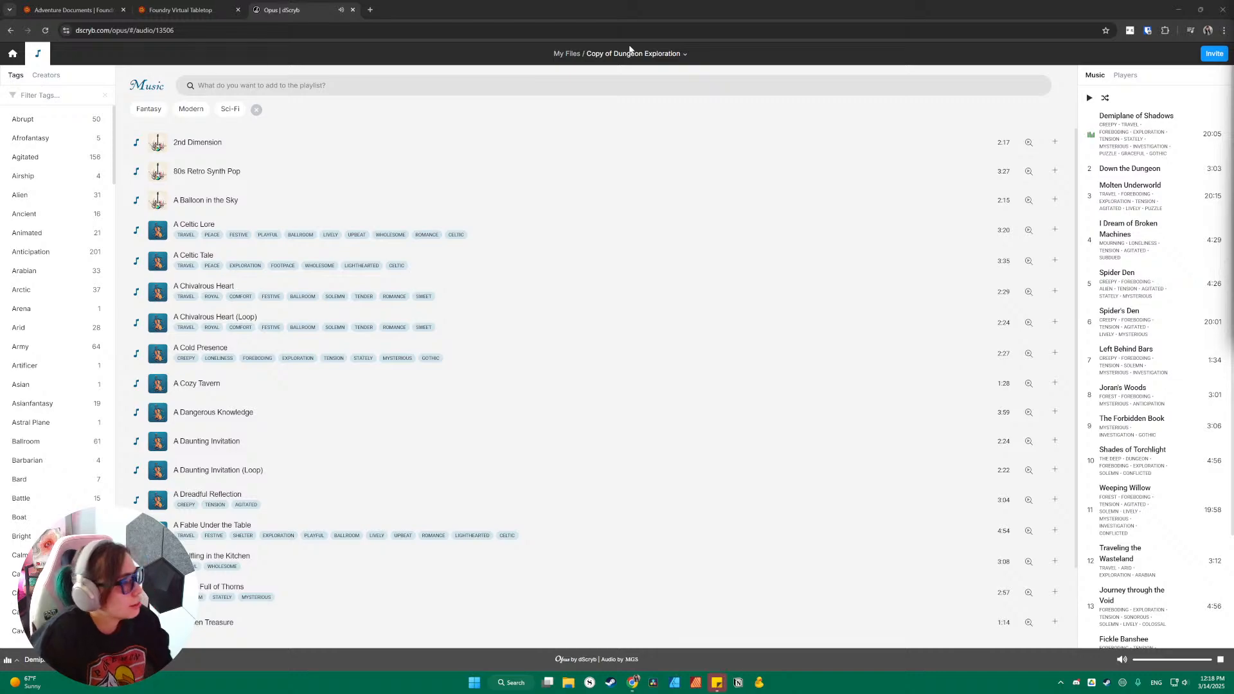
Step: Open the Drakkenheim collection and play its Exploring the City and Emberwood Village blocks
click(13, 54)
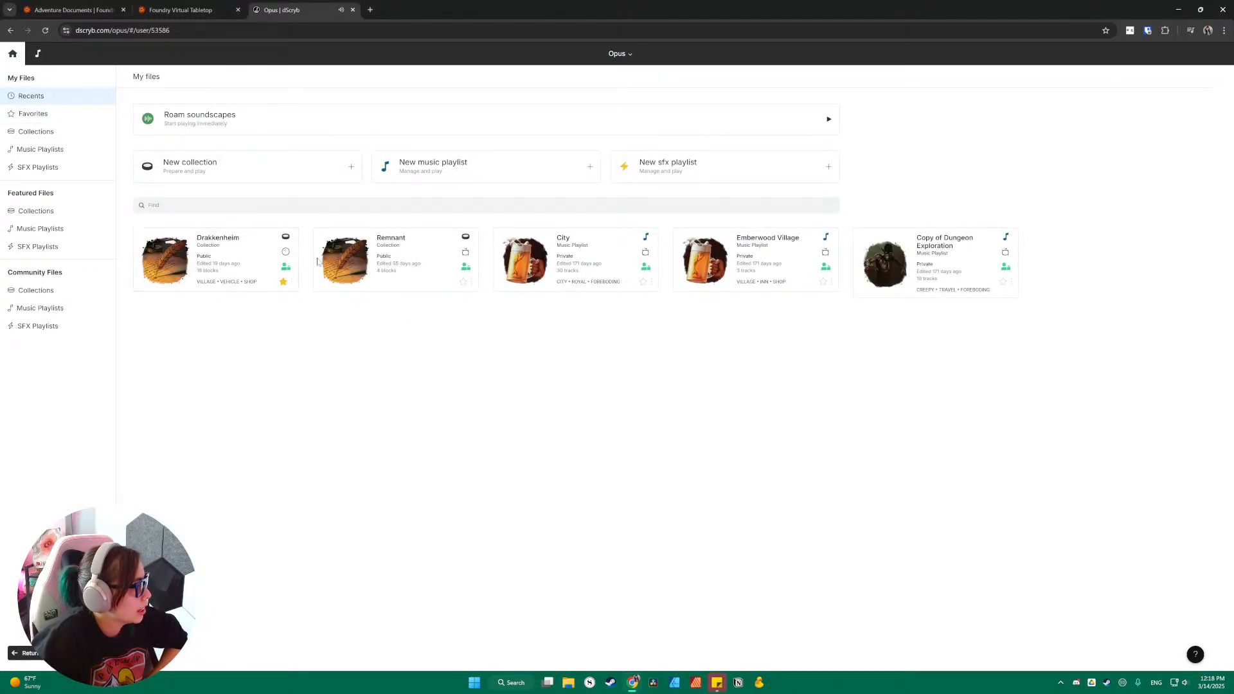
click(205, 263)
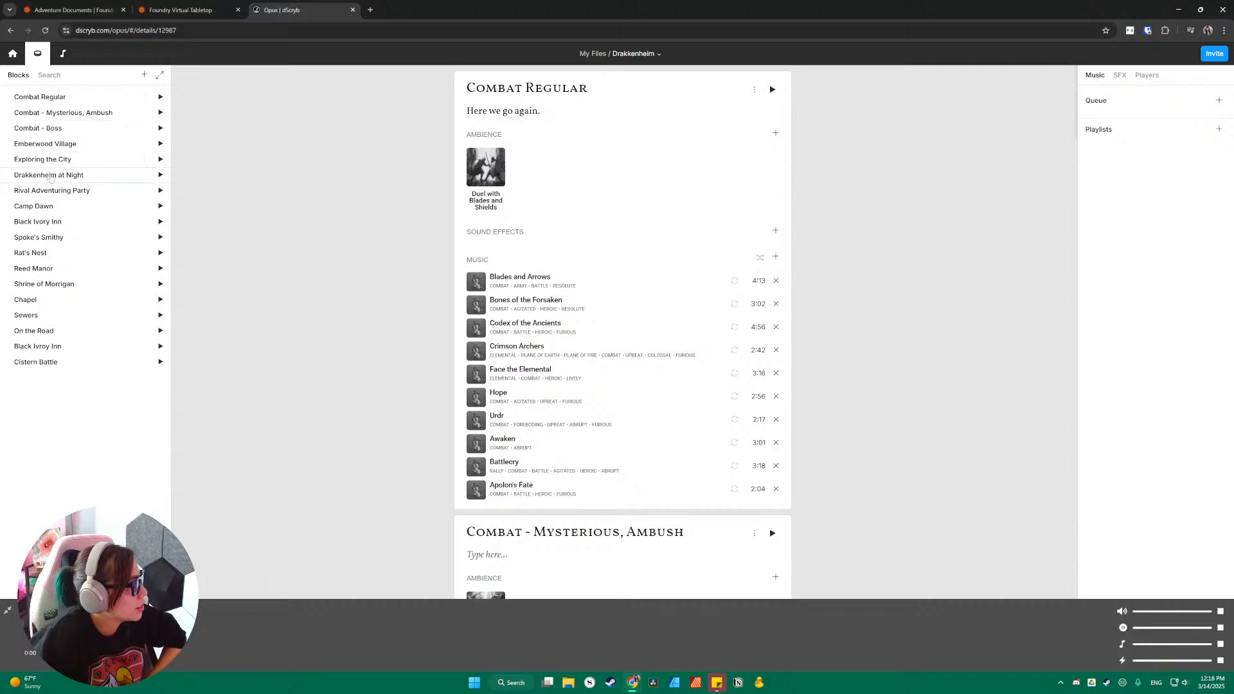
click(164, 162)
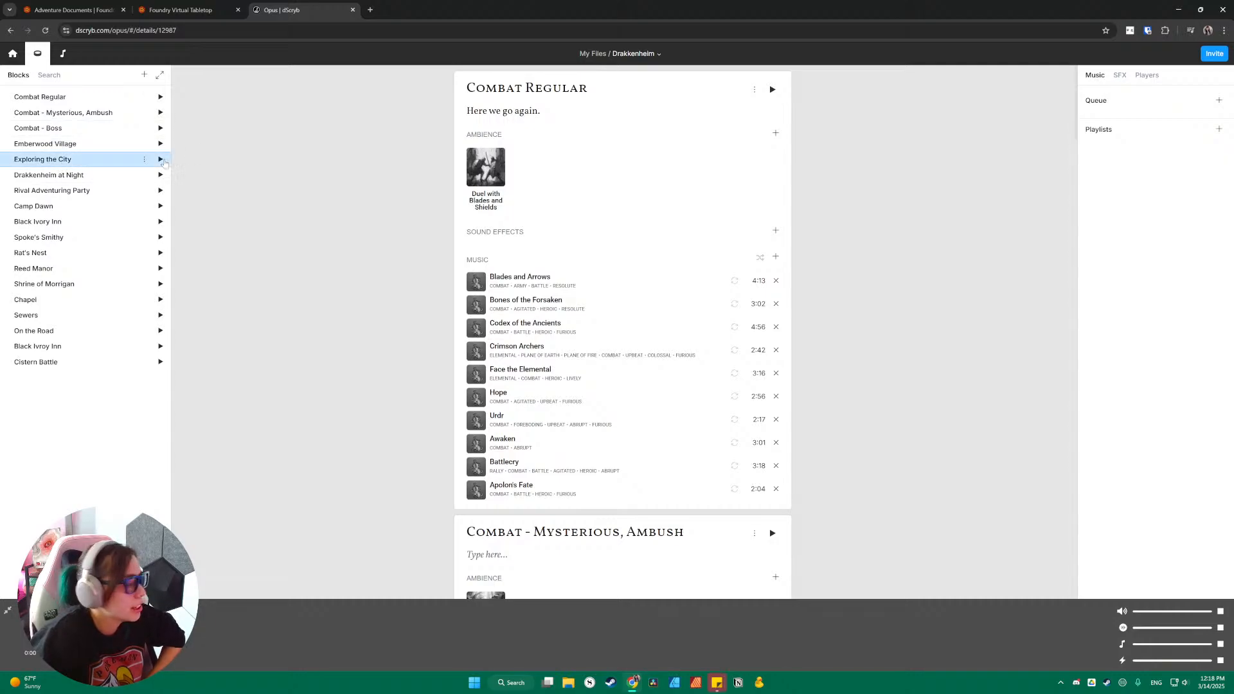
click(772, 82)
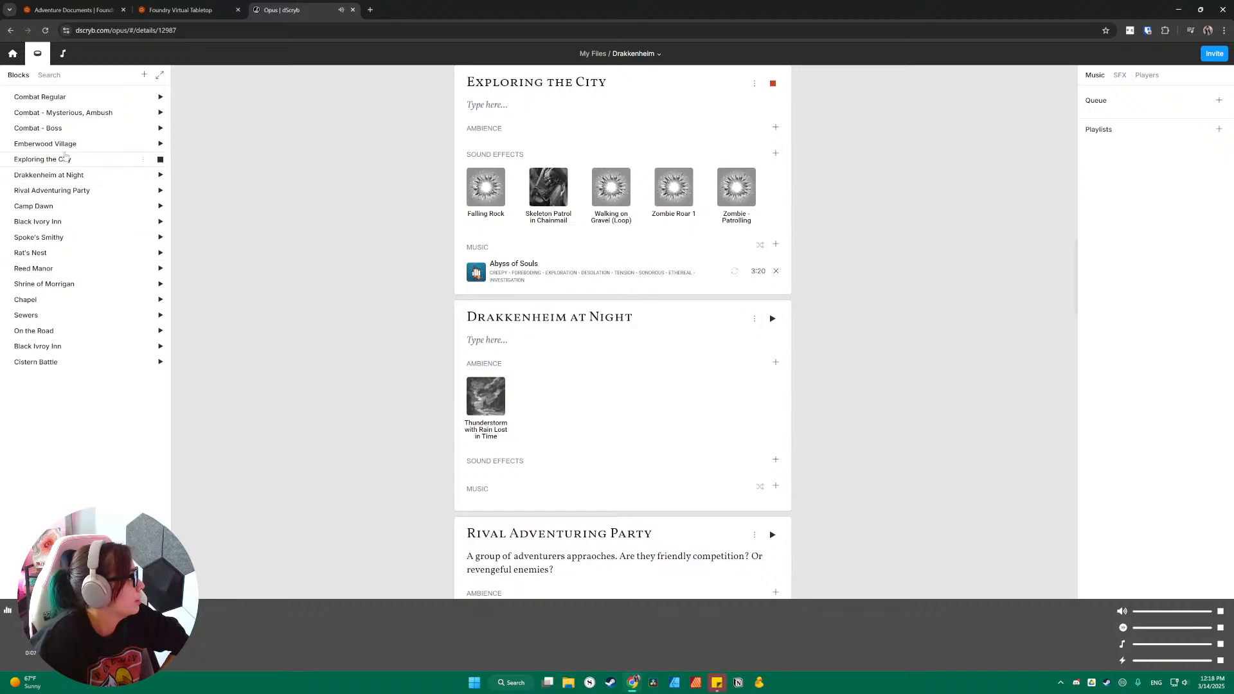
click(65, 143)
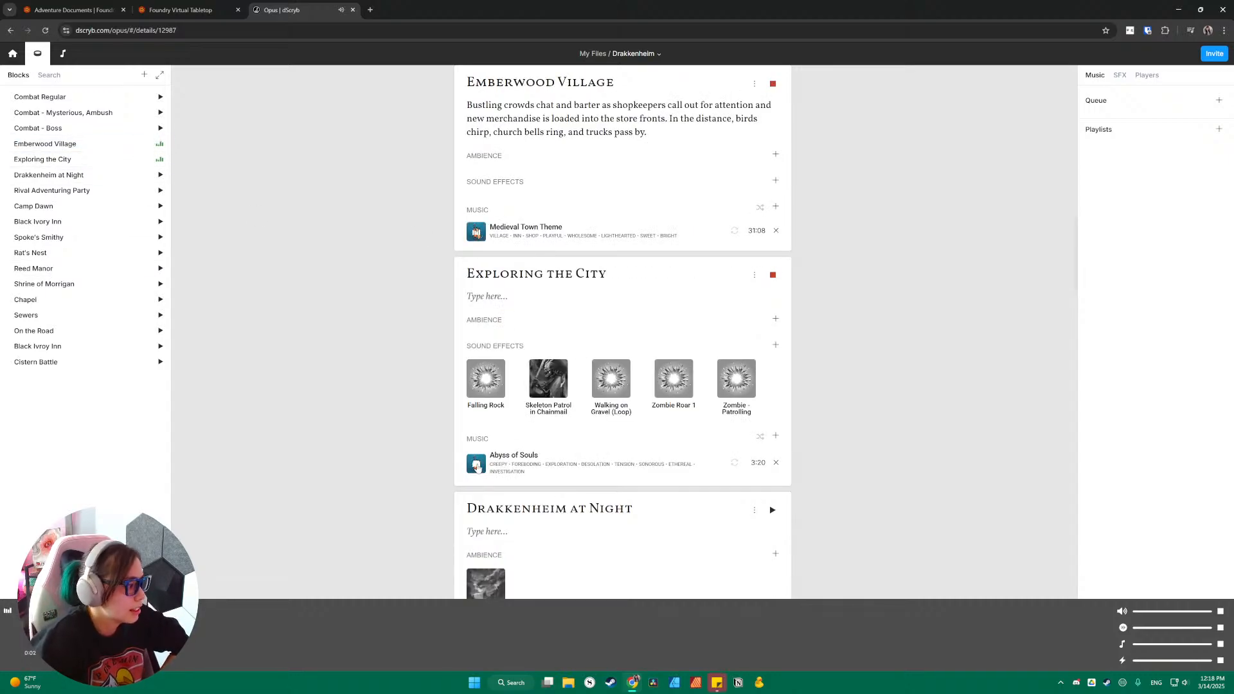
mouse_move(677, 395)
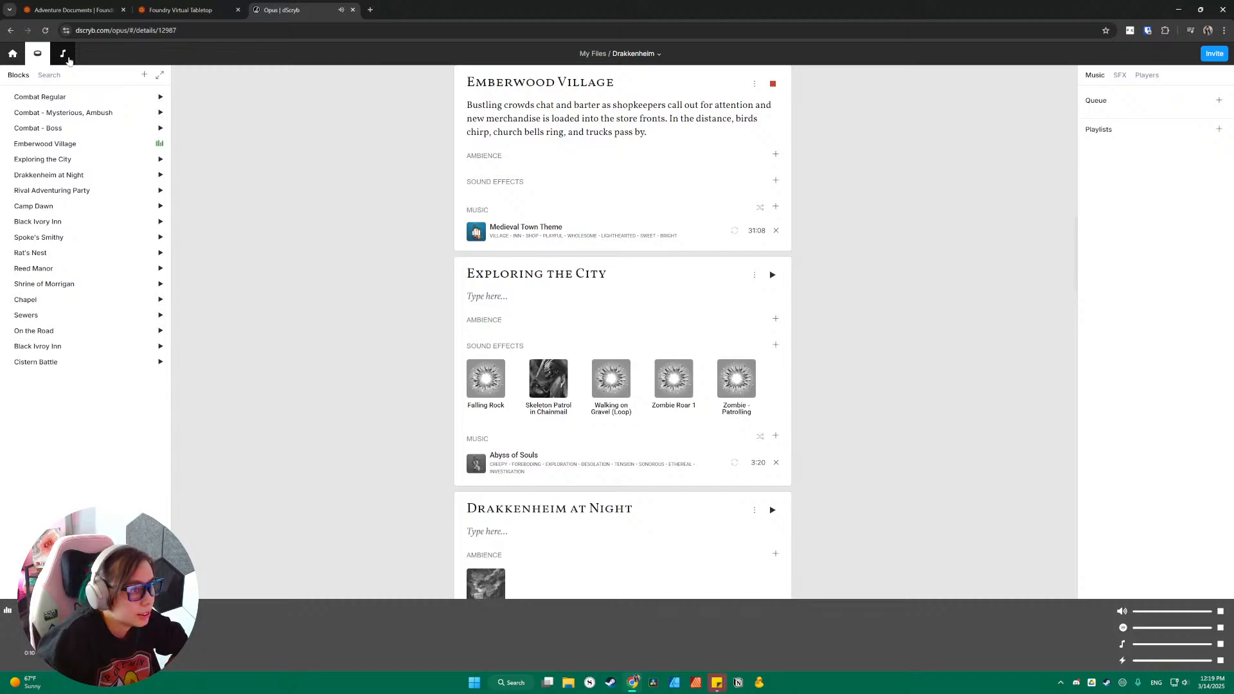
Step: Open the Copy of Dungeon Exploration music playlist and play the track Down the Dungeon
click(12, 54)
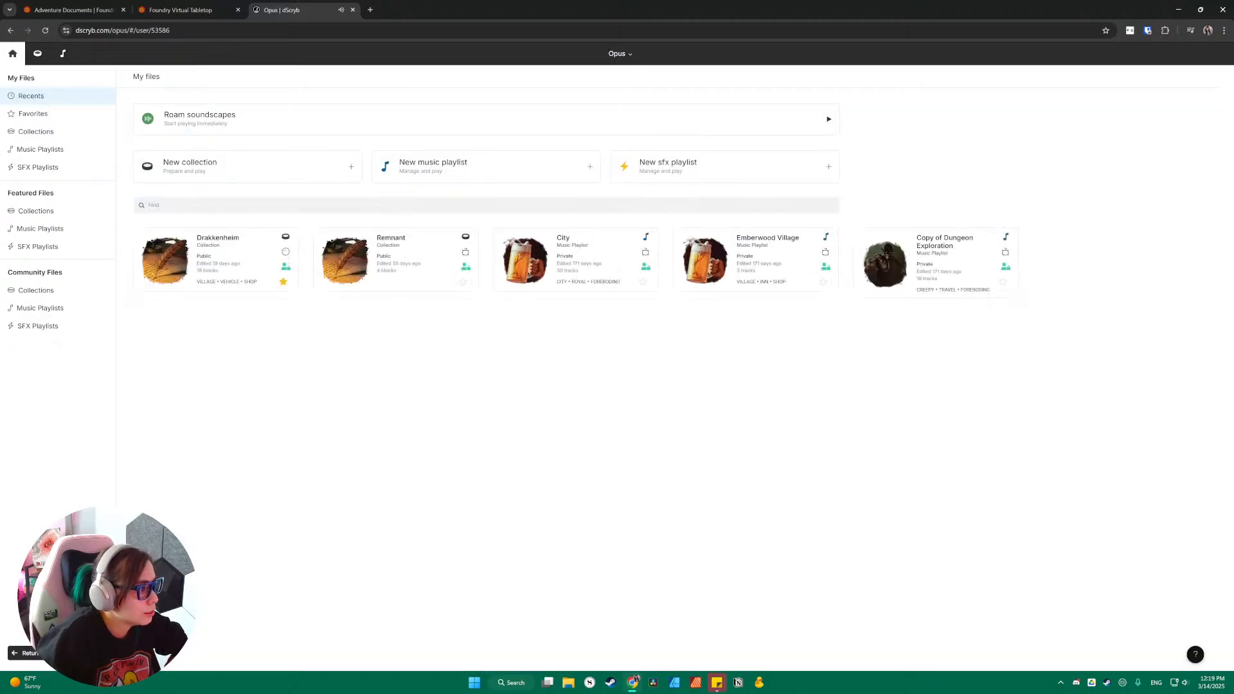
click(953, 244)
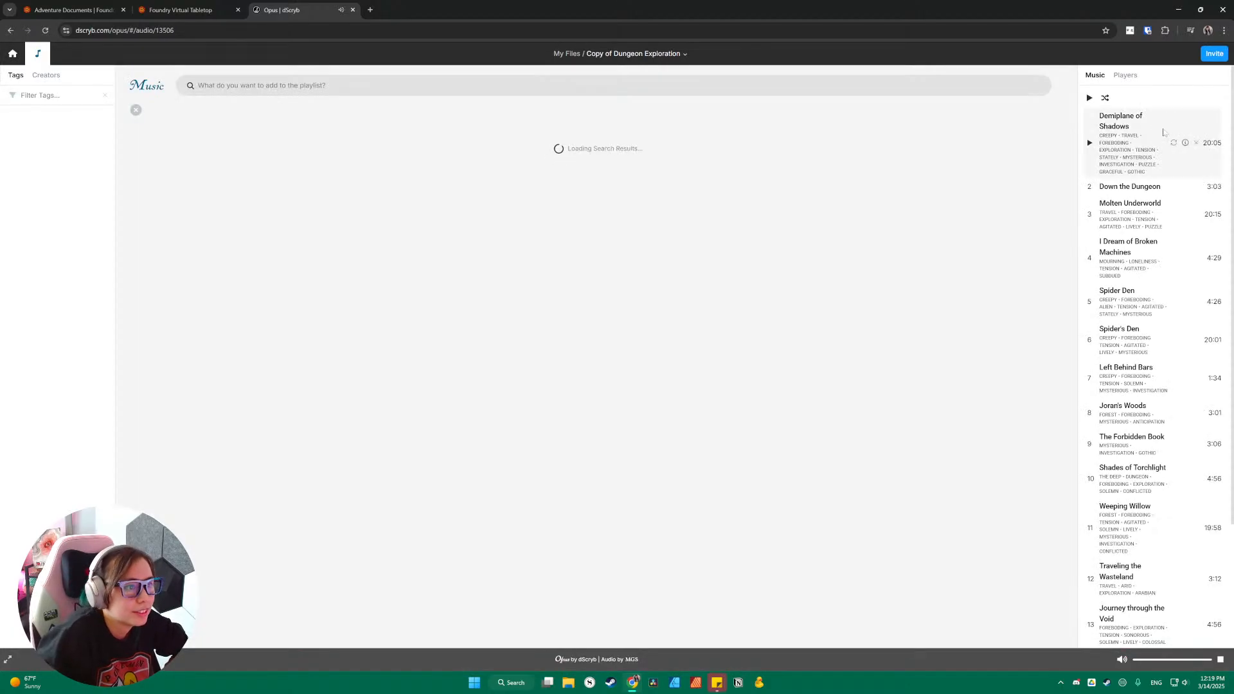
click(1090, 186)
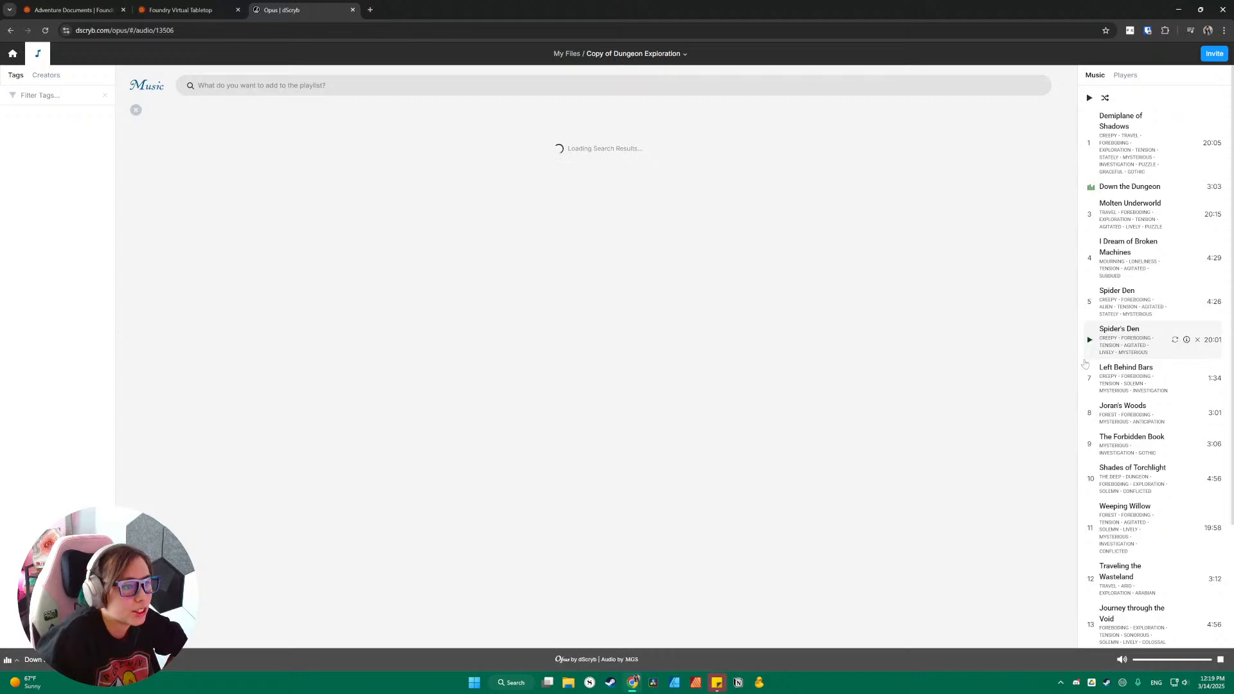
Step: Switch to the Foundry Adventure Documents article, show it full screen, and examine the sections on building, creating and rebuilding an adventure
click(170, 13)
click(103, 14)
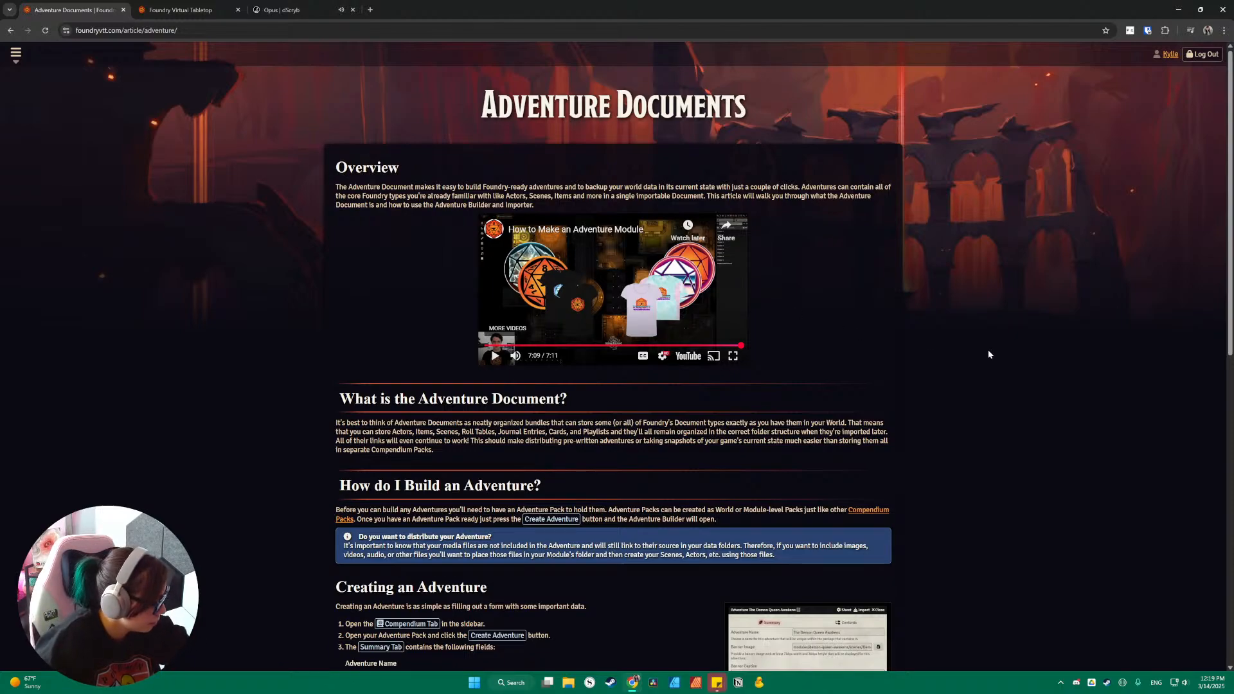
key(F11)
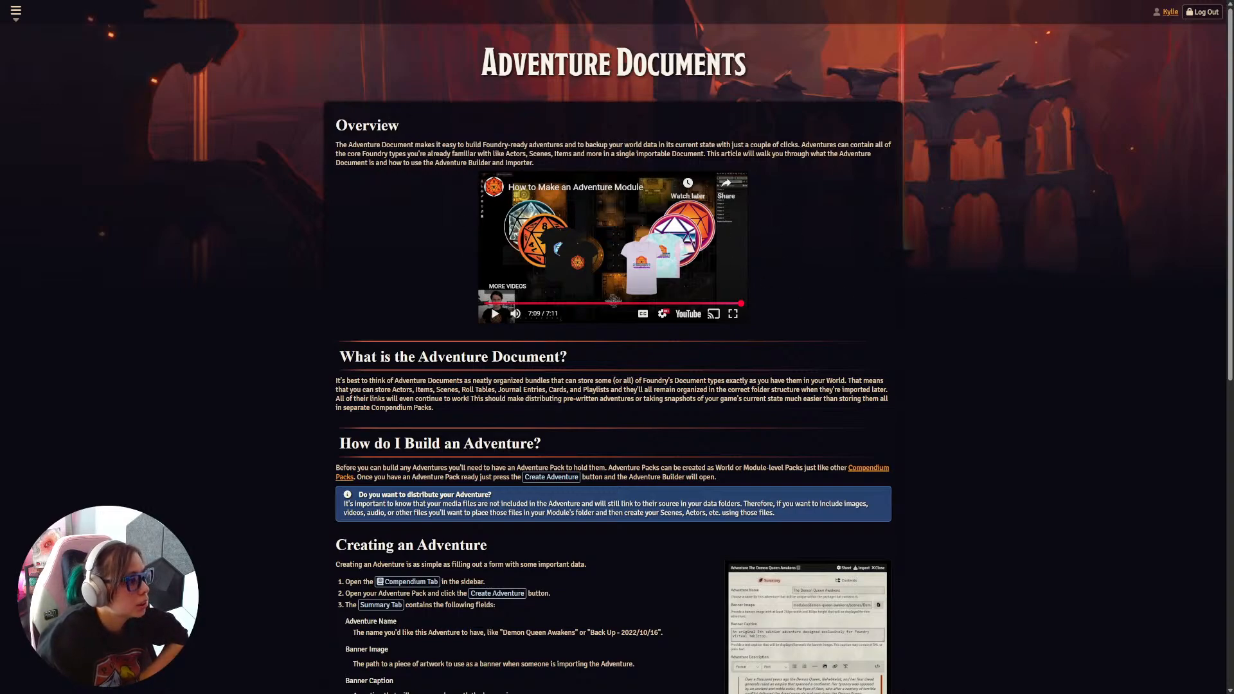
scroll(829, 169, down, 2)
scroll(831, 167, down, 1)
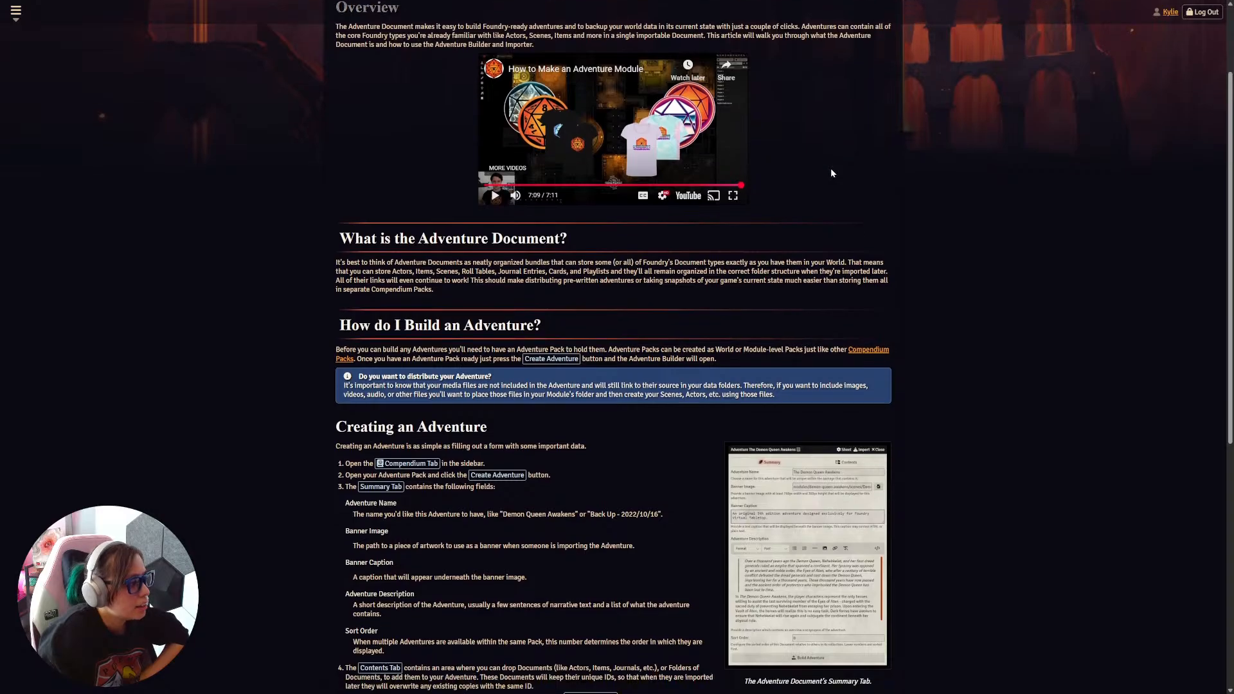
scroll(908, 350, down, 3)
scroll(908, 352, down, 5)
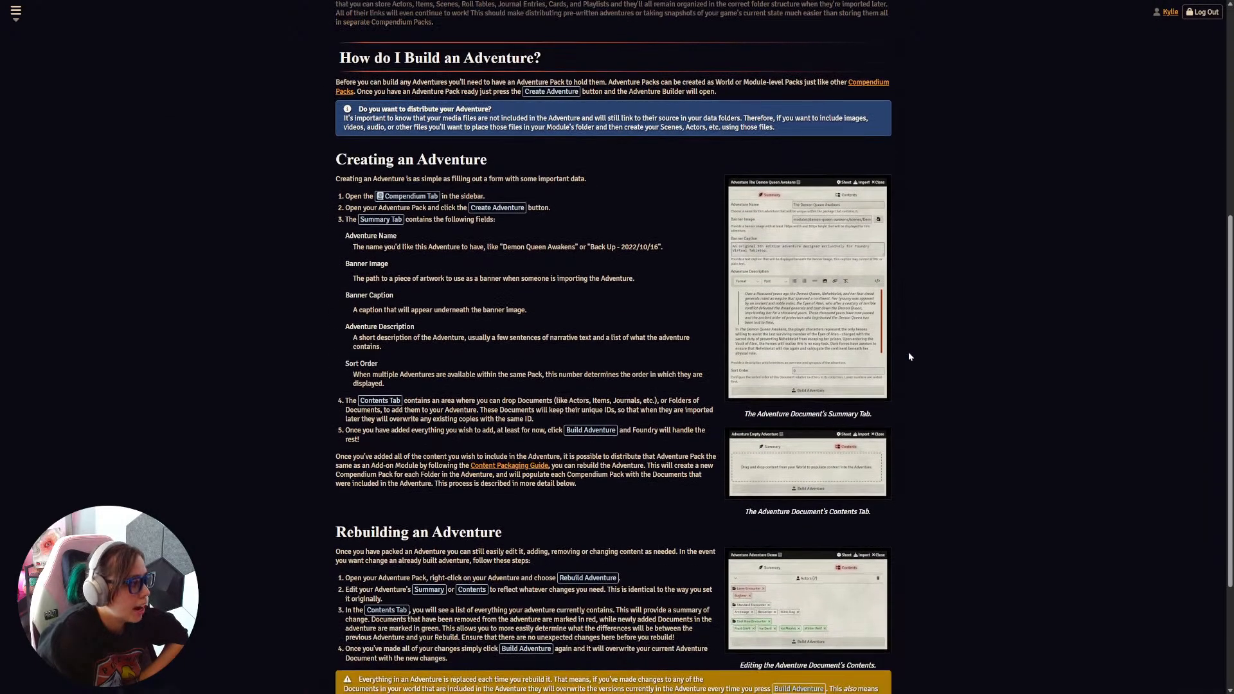
scroll(908, 354, up, 5)
scroll(908, 355, up, 5)
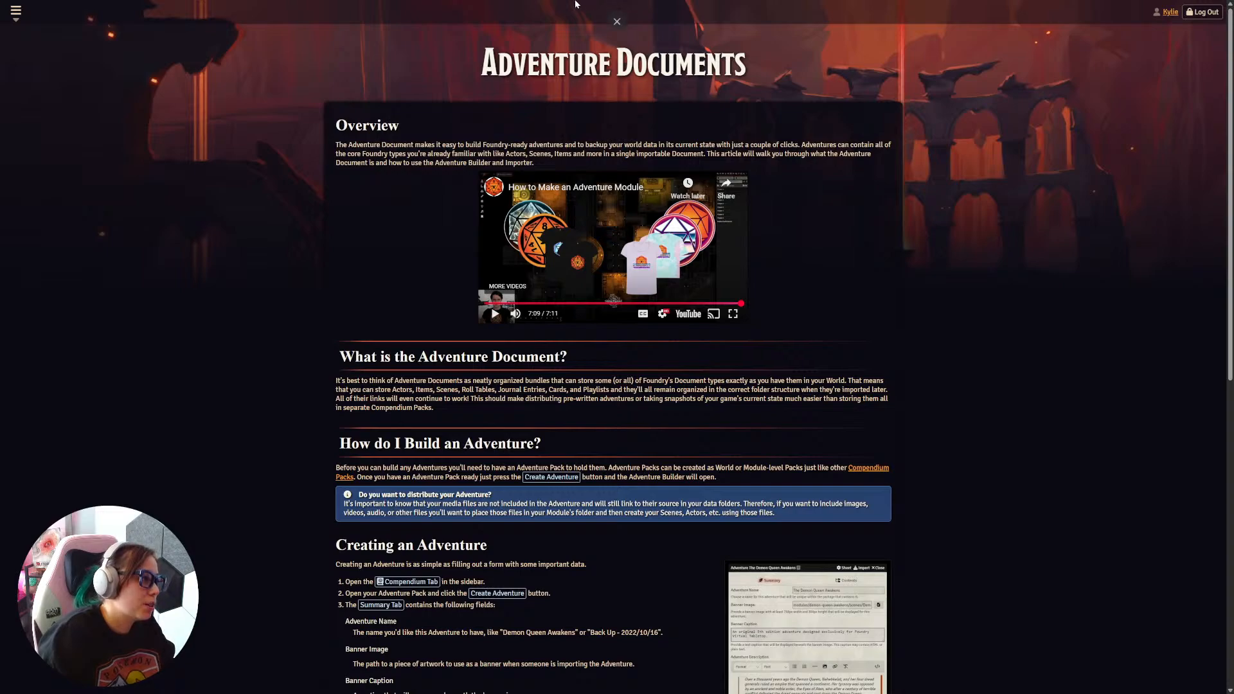
Step: Switch to the Foundry Virtual Tabletop setup page and show its list of game worlds in full screen
click(617, 34)
key(ctrl+Tab)
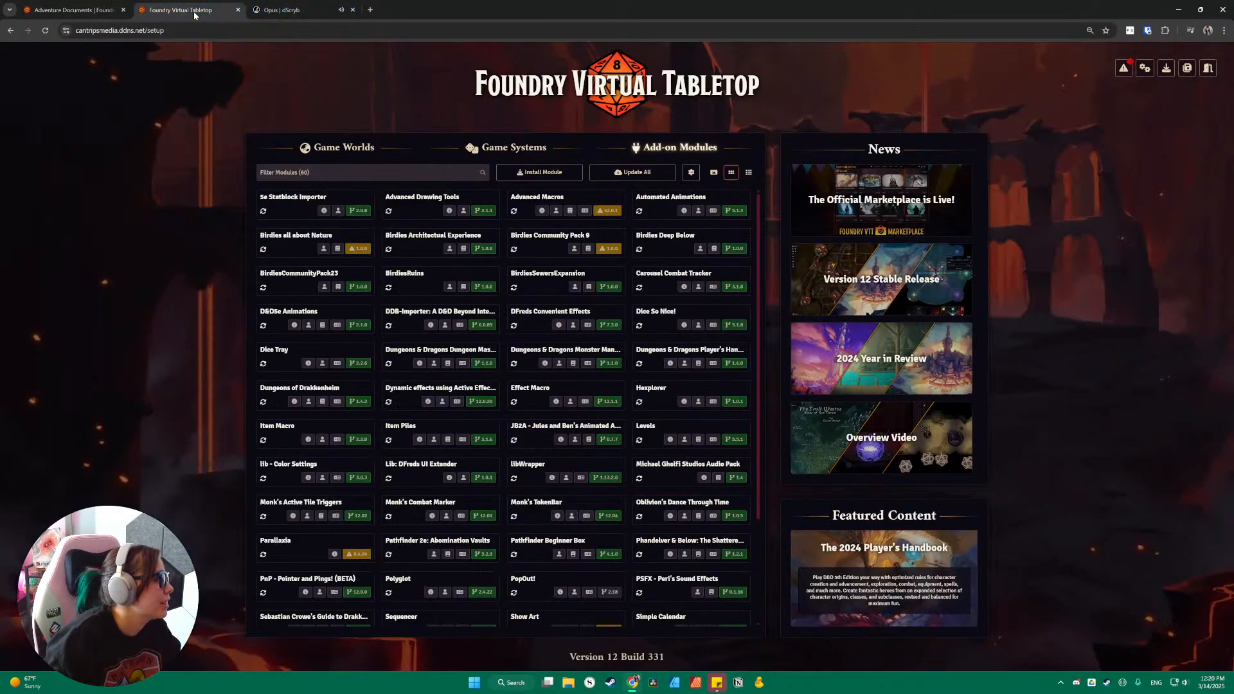
click(341, 149)
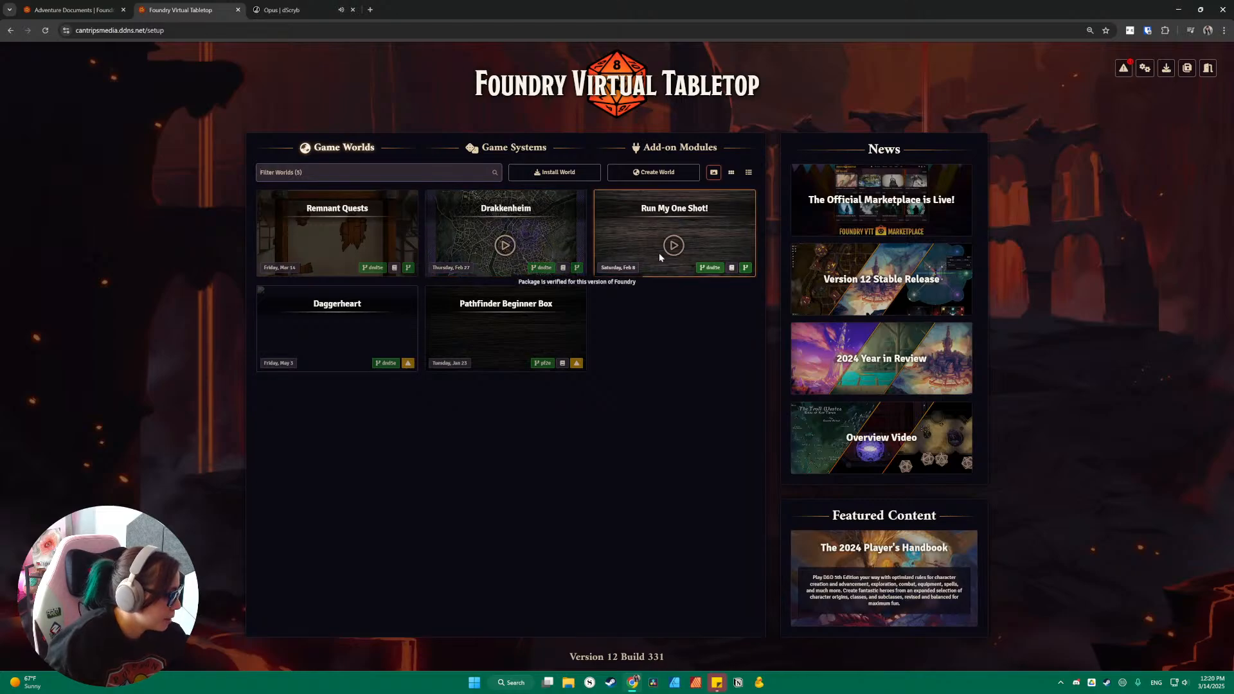
key(F11)
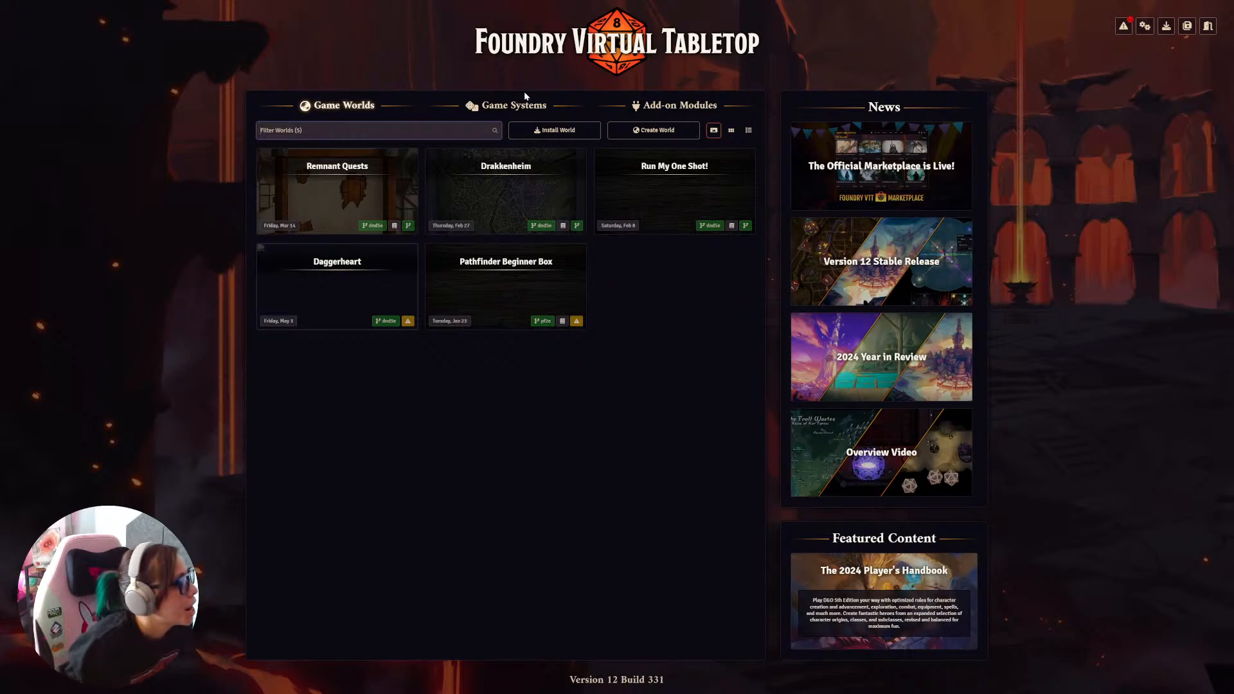
Step: Start a new add-on module with the package title "A Dragon's Magnum Opus - Everyday Dragons Iss 1"
click(676, 108)
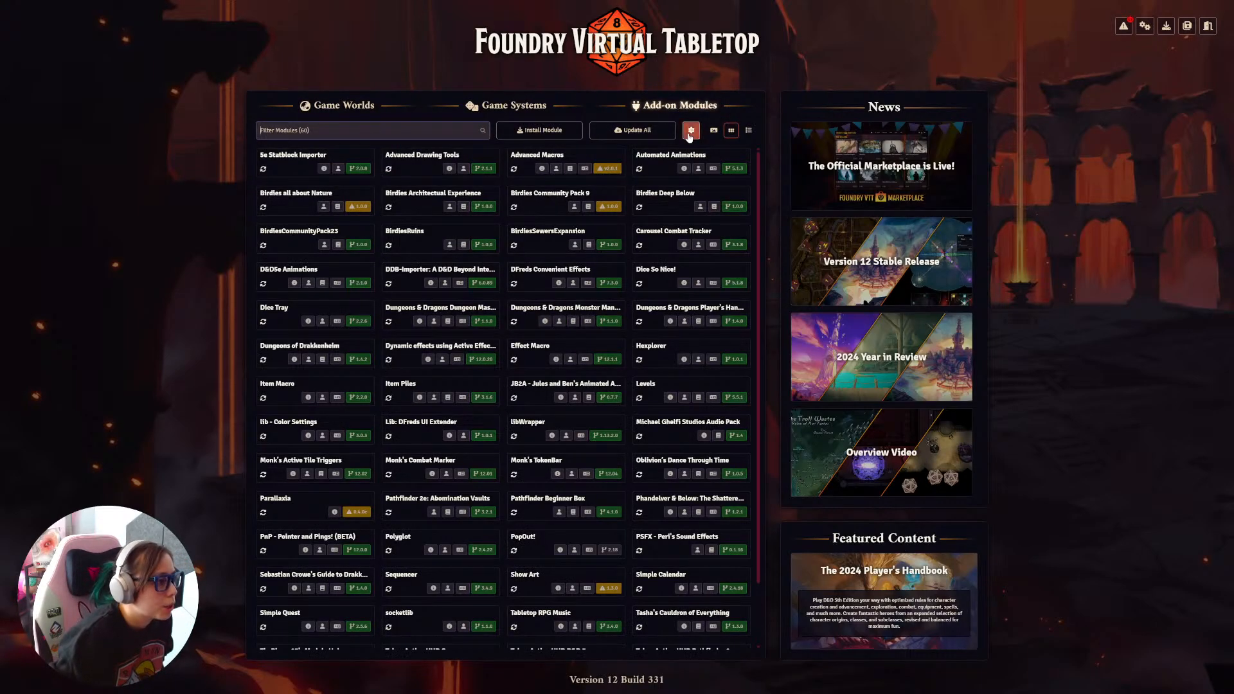
click(691, 132)
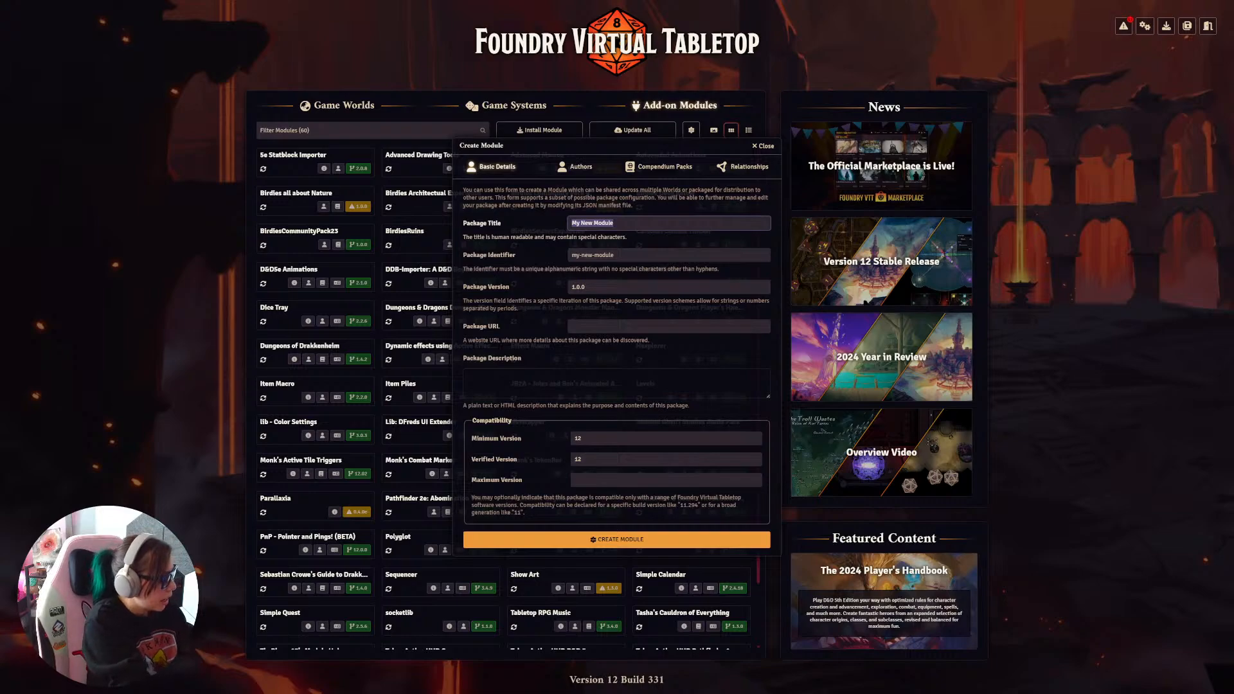
text(E)
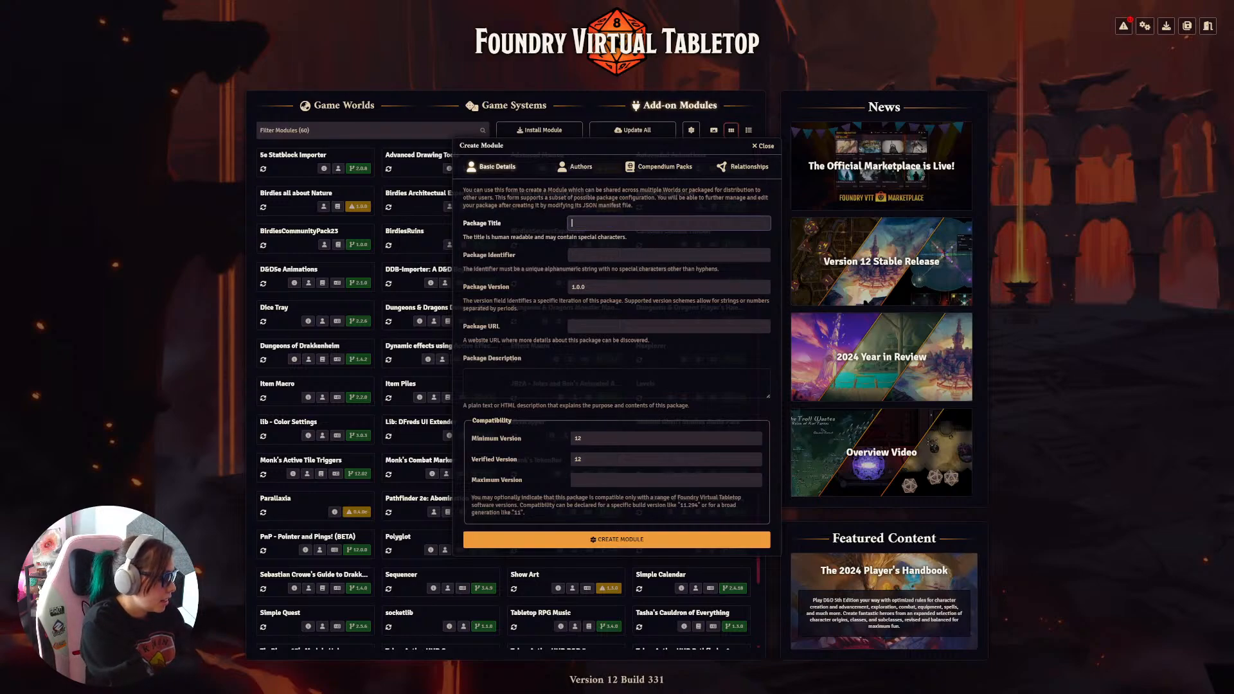
text(A Dragon)
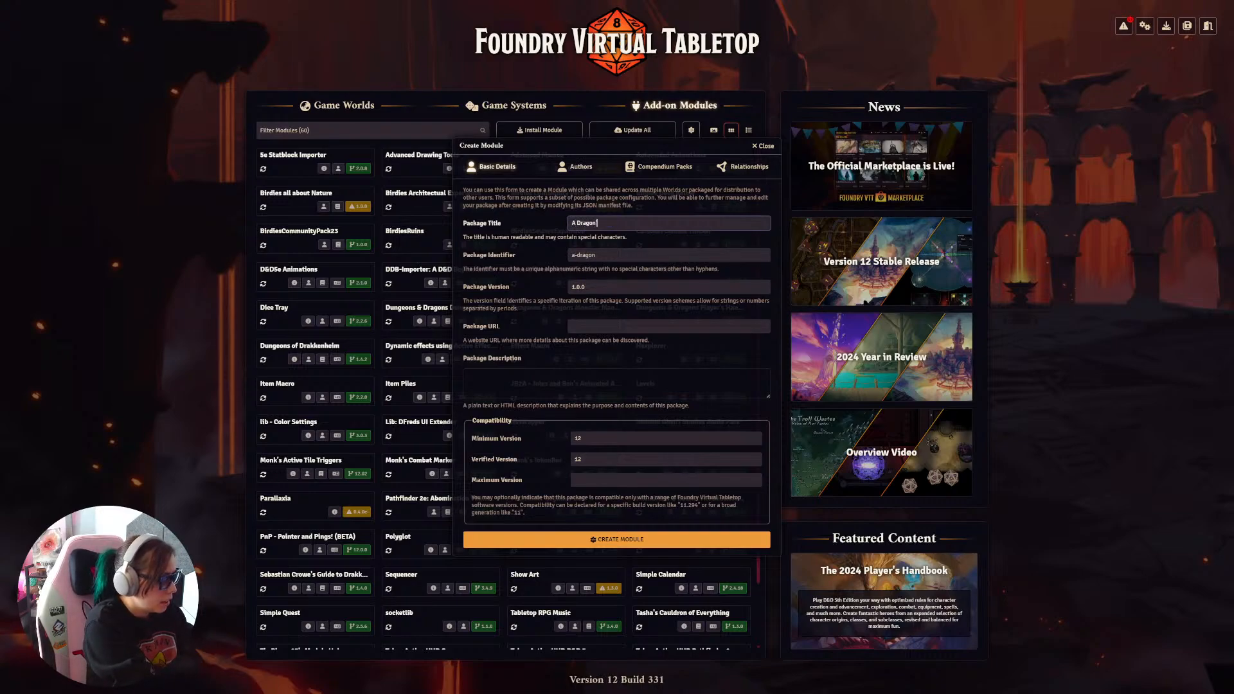
text('s Magnum Opus)
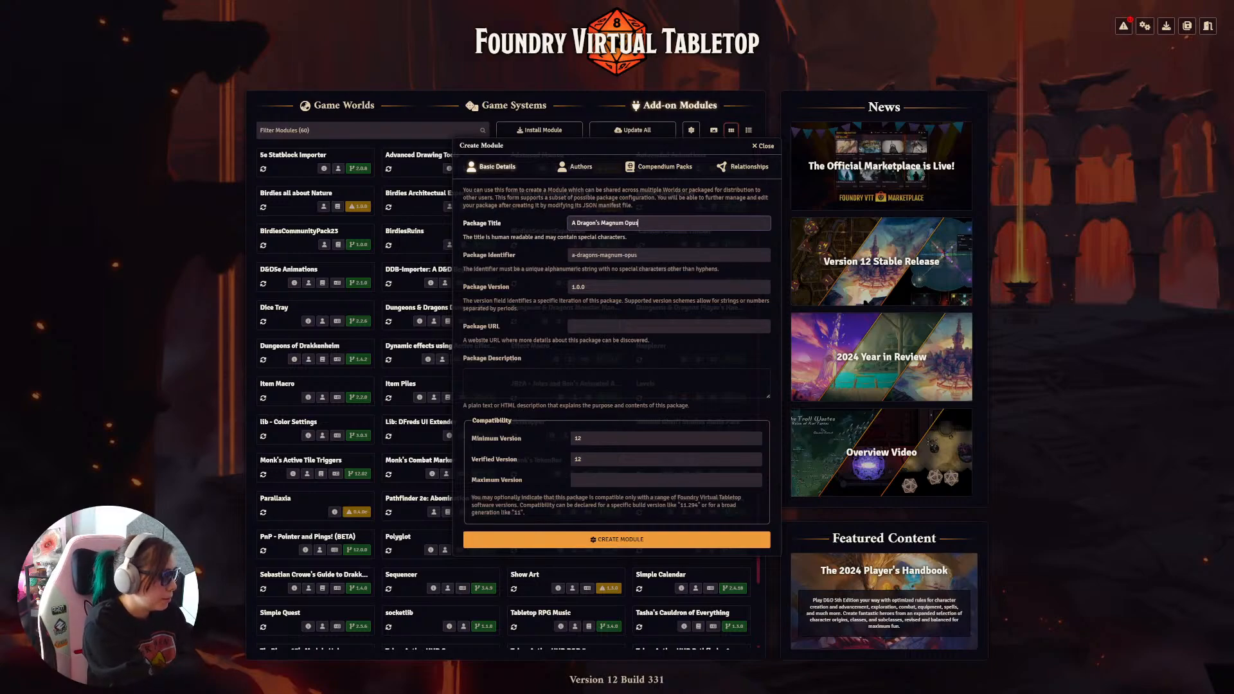
text(- Ever)
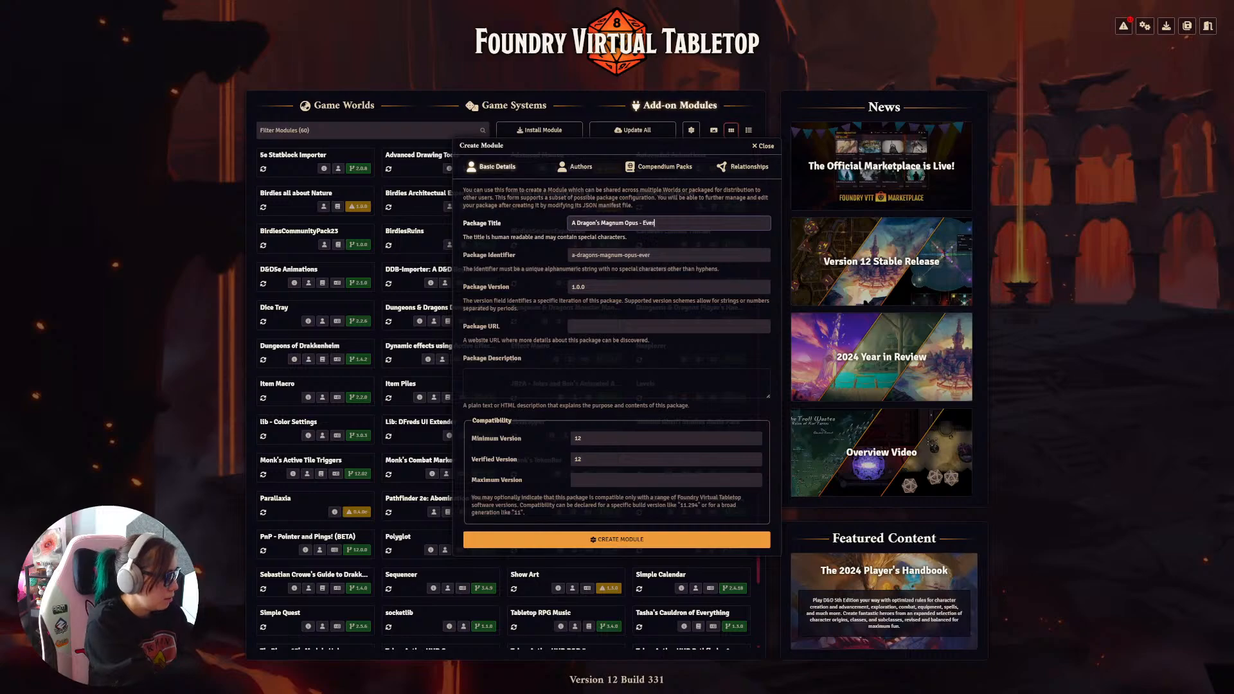
text(yday Dragons)
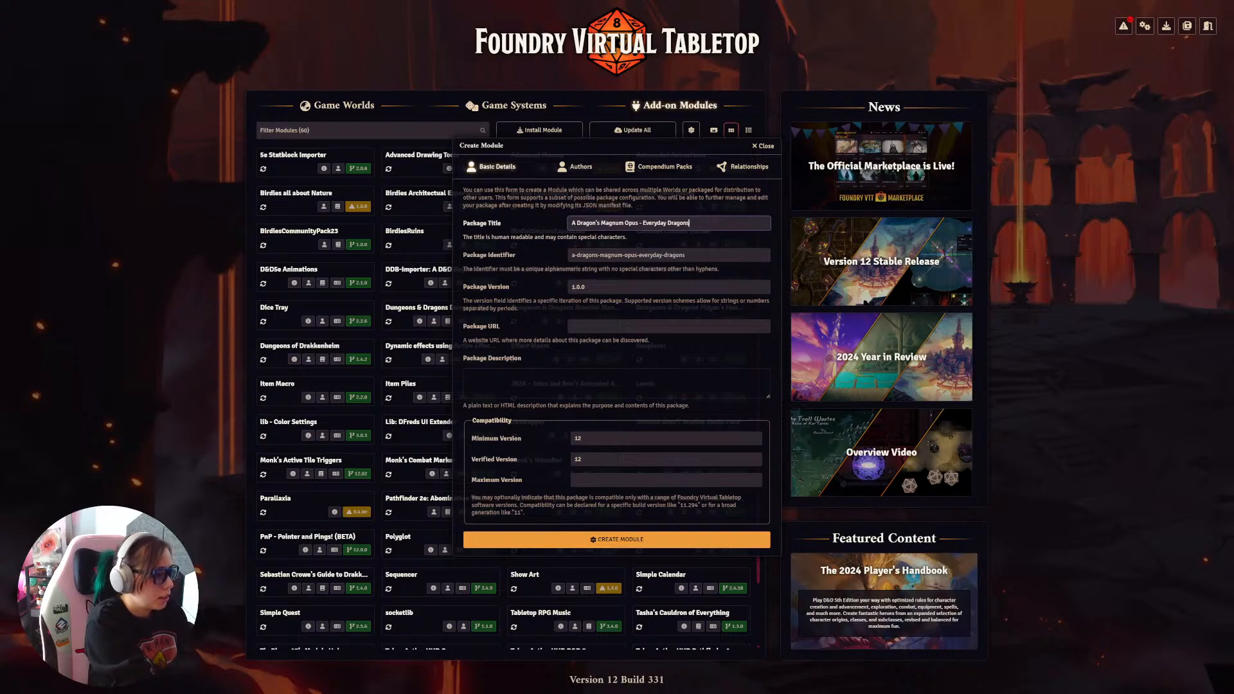
text( Iss 1)
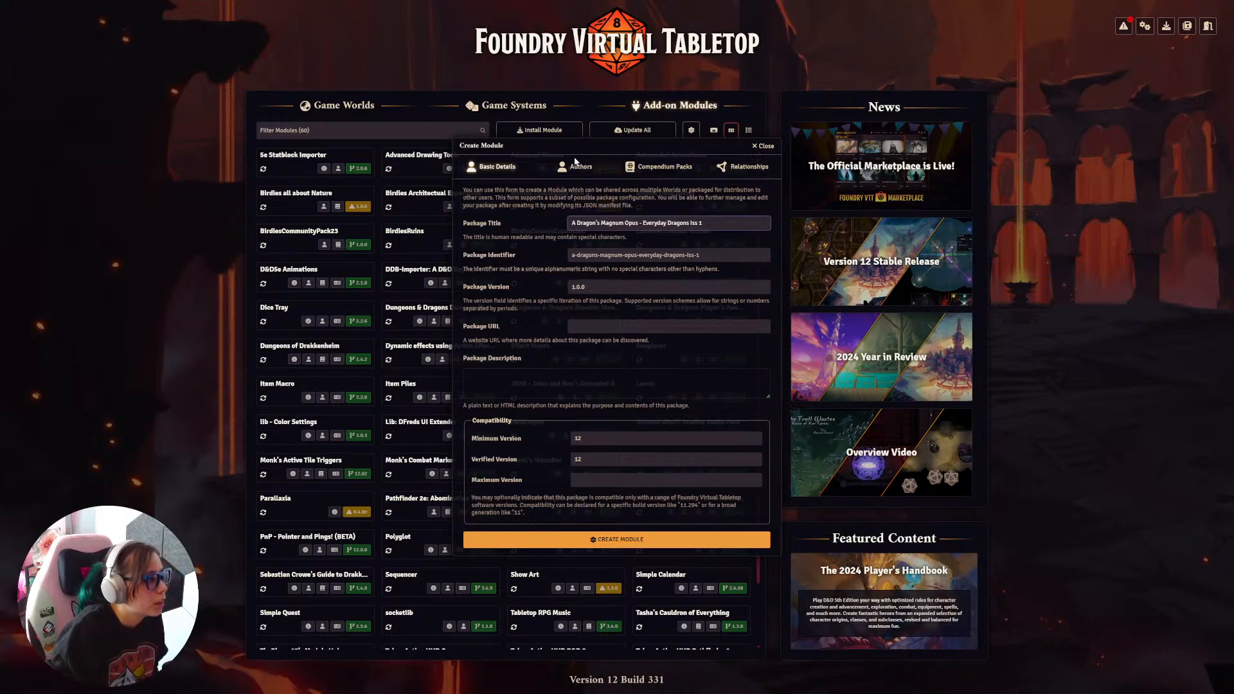
Step: Enter the author's full name and Discord username in the new module's author details
click(568, 168)
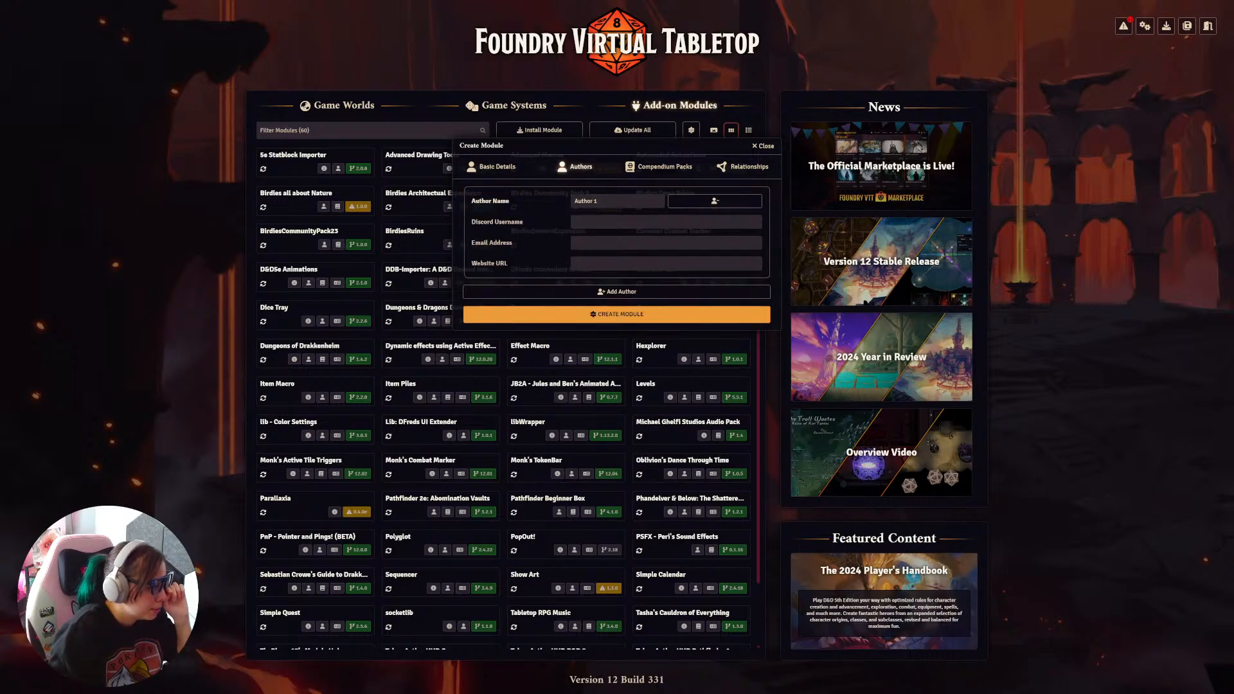
drag(612, 202, 571, 202)
key(BackSpace)
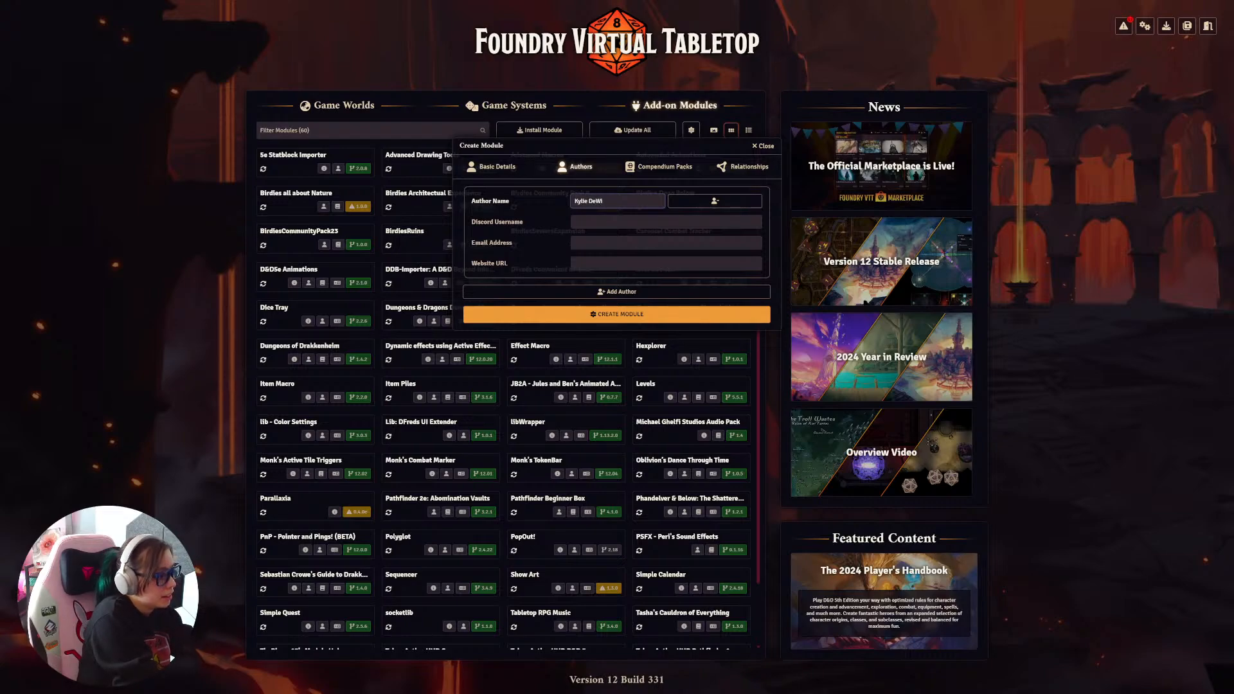
text(Kylie DeWitt)
key(Tab)
key(Tab)
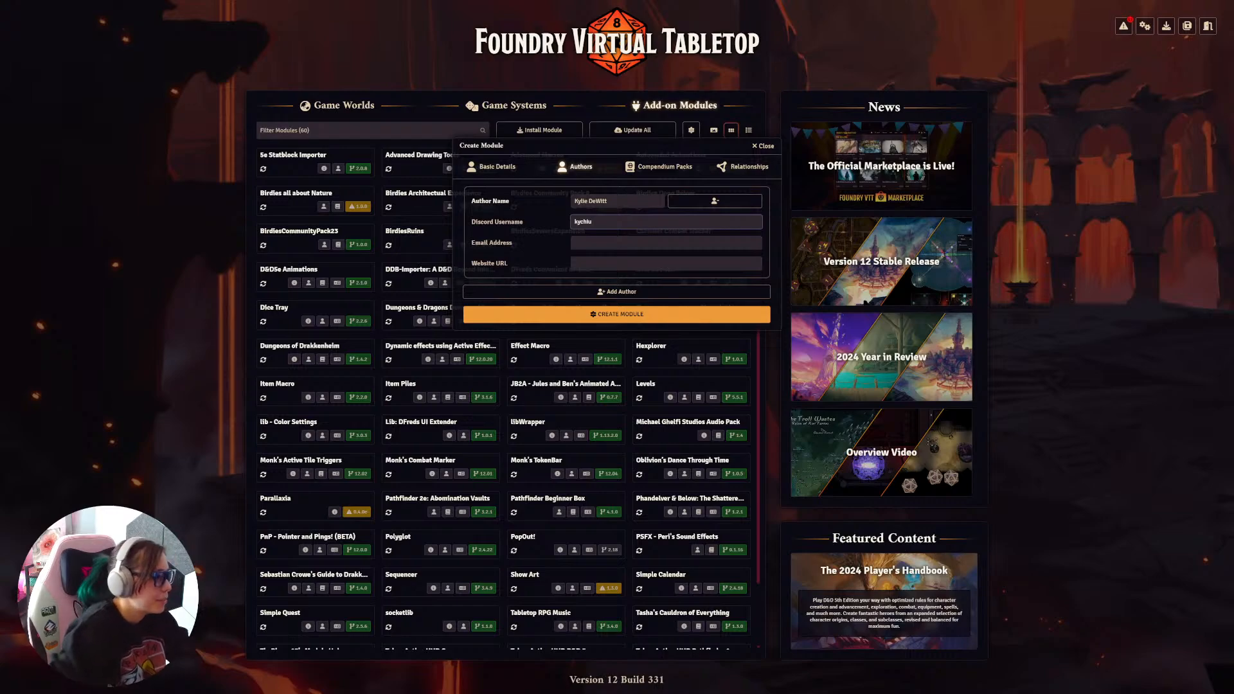
Step: Fill in the author's e-mail address and set the author's website URL to cantripsmedia.com
click(666, 243)
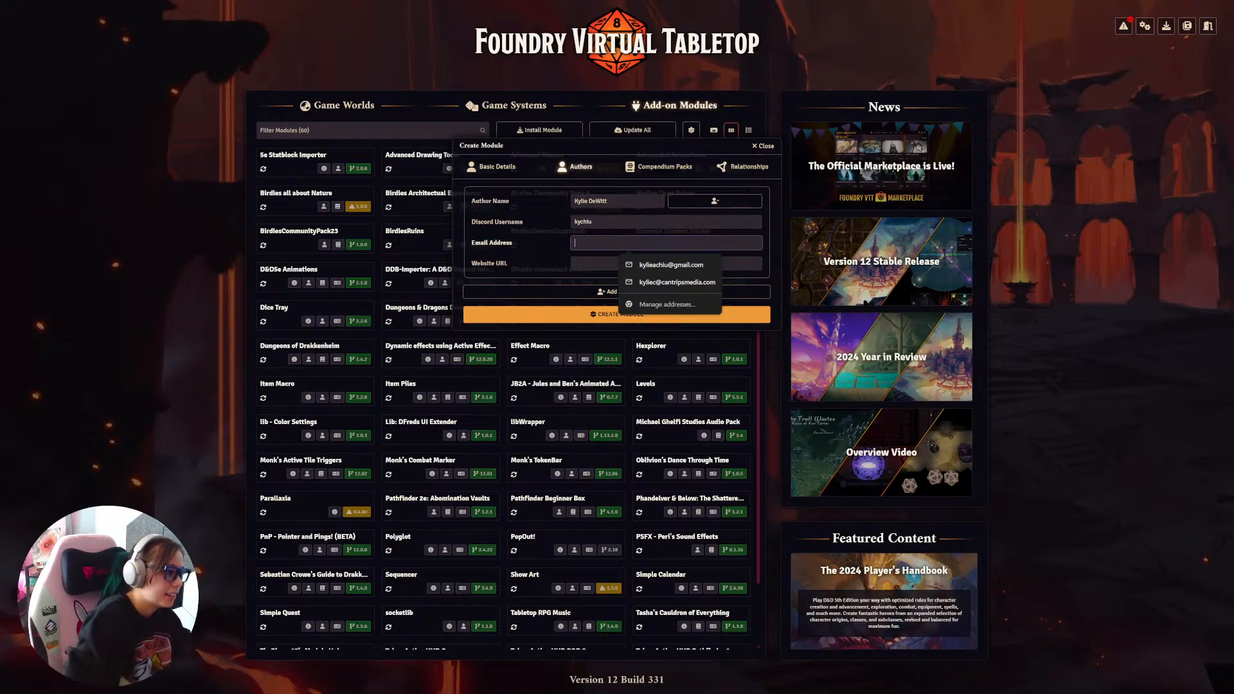
click(647, 284)
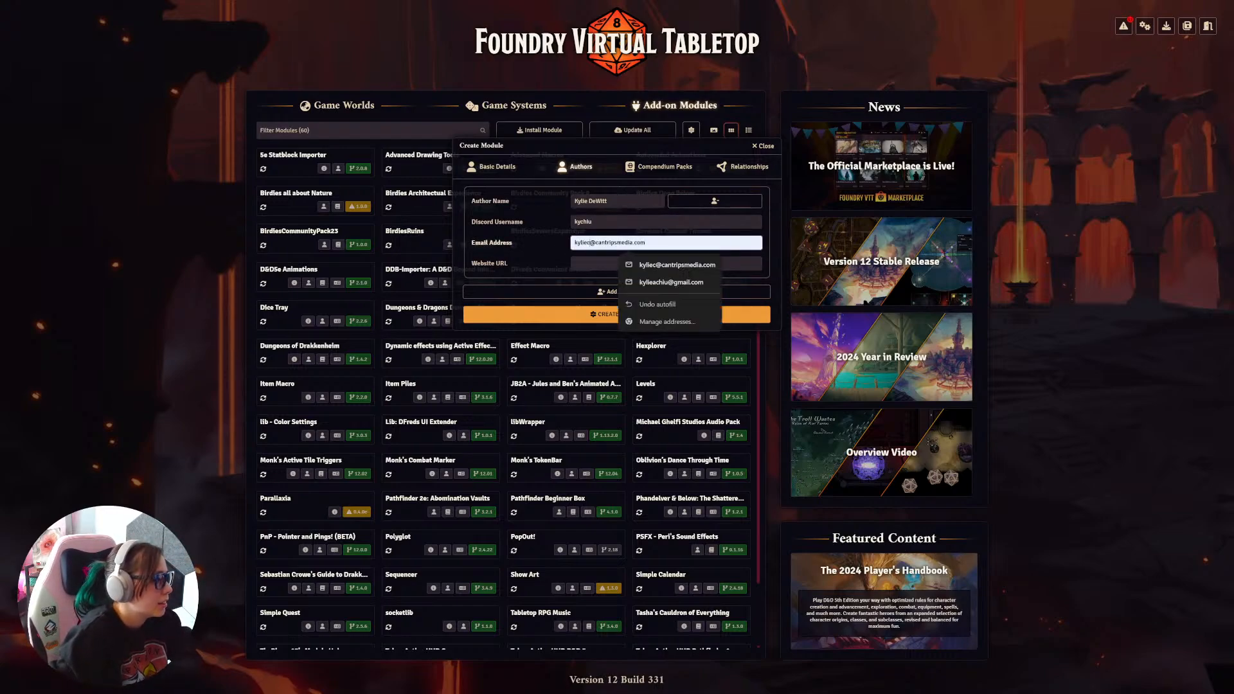
key(BackSpace)
text(d)
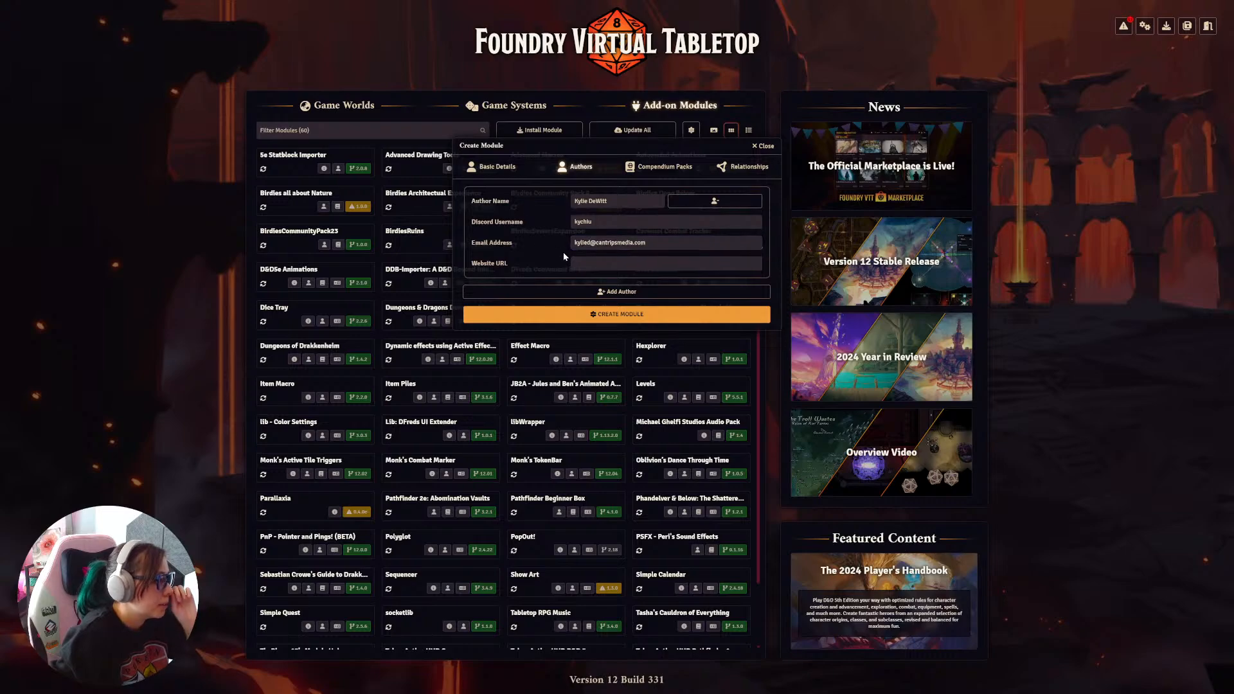
click(579, 264)
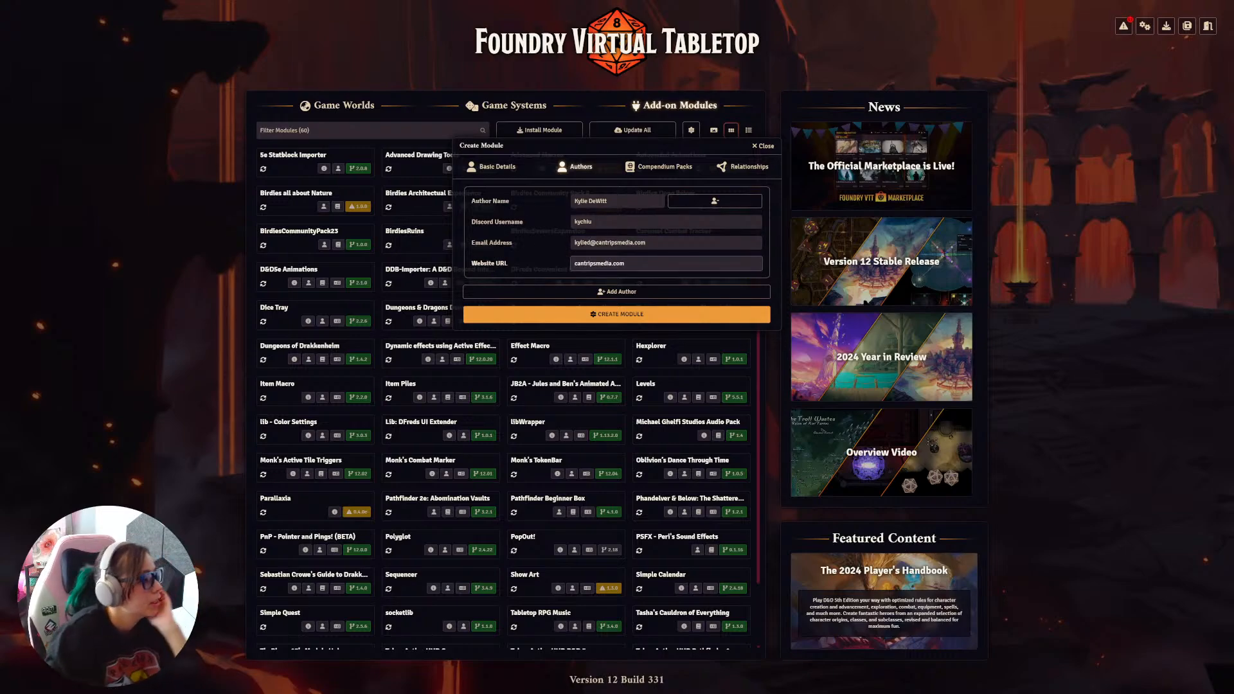
click(662, 166)
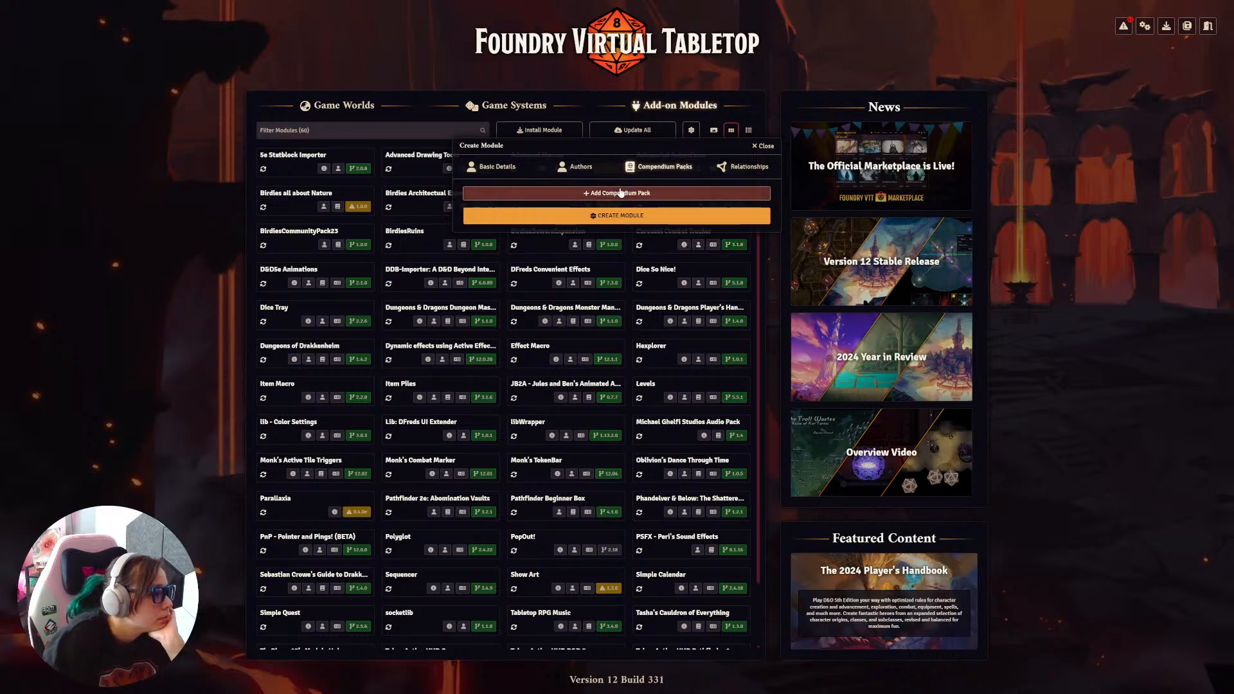
click(619, 192)
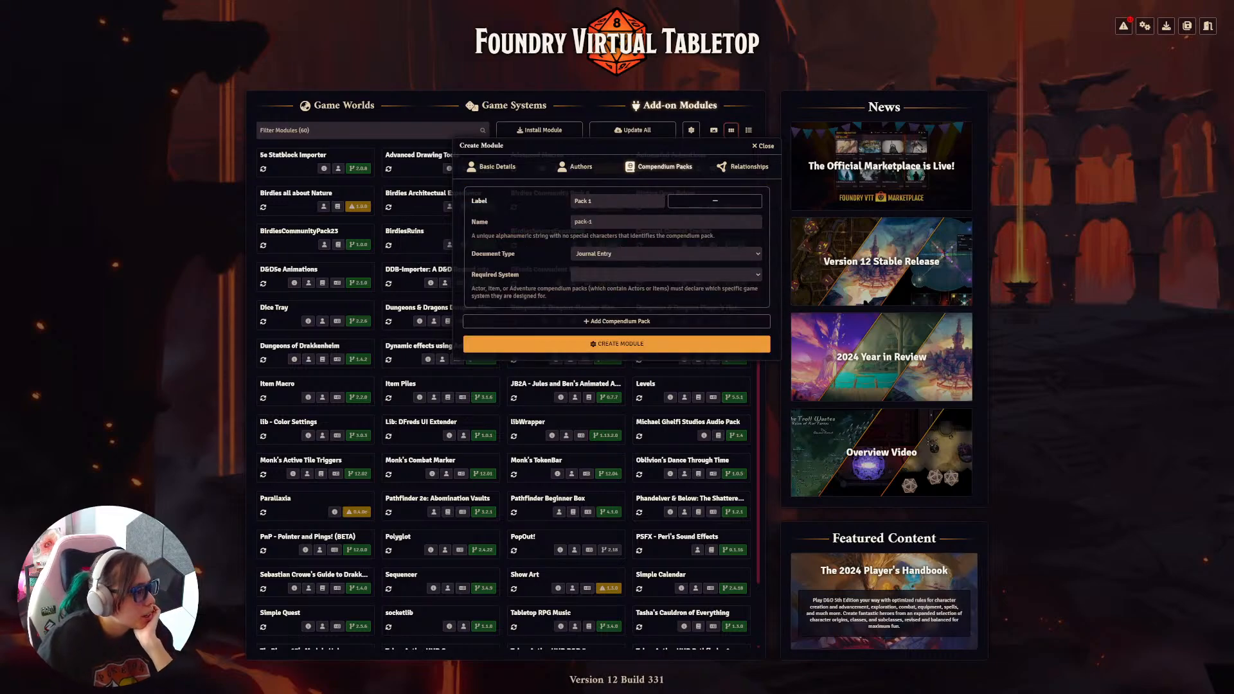
click(647, 201)
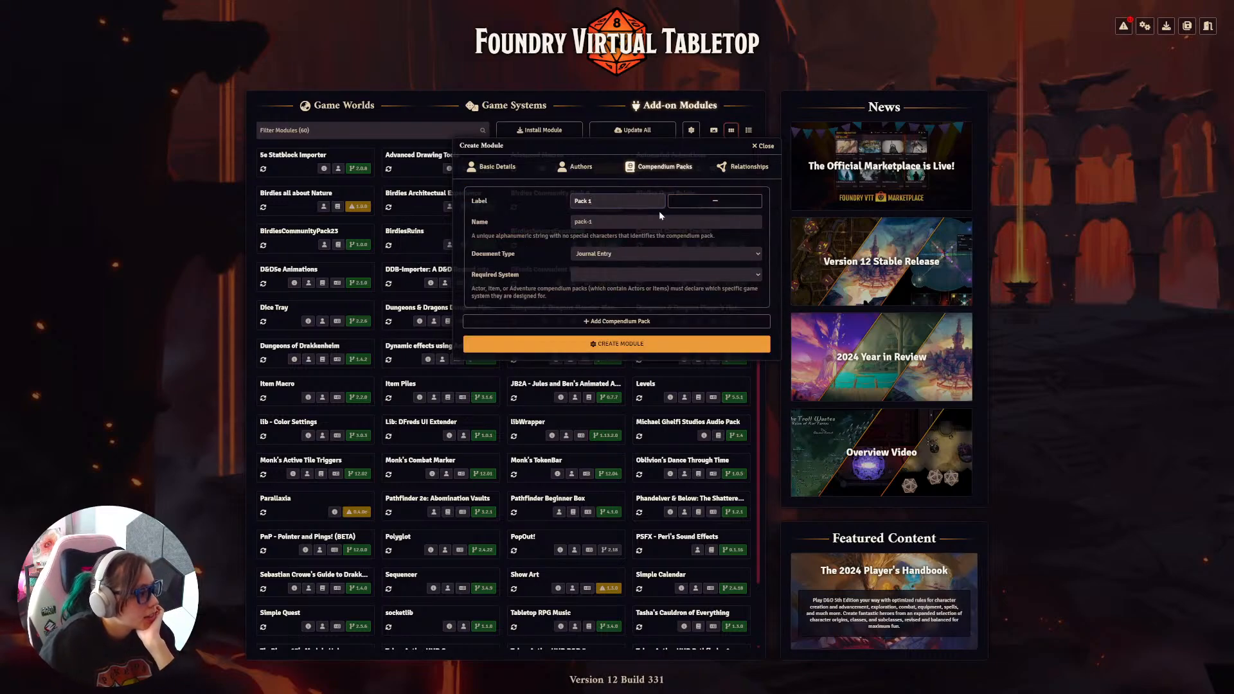
key(ctrl+a)
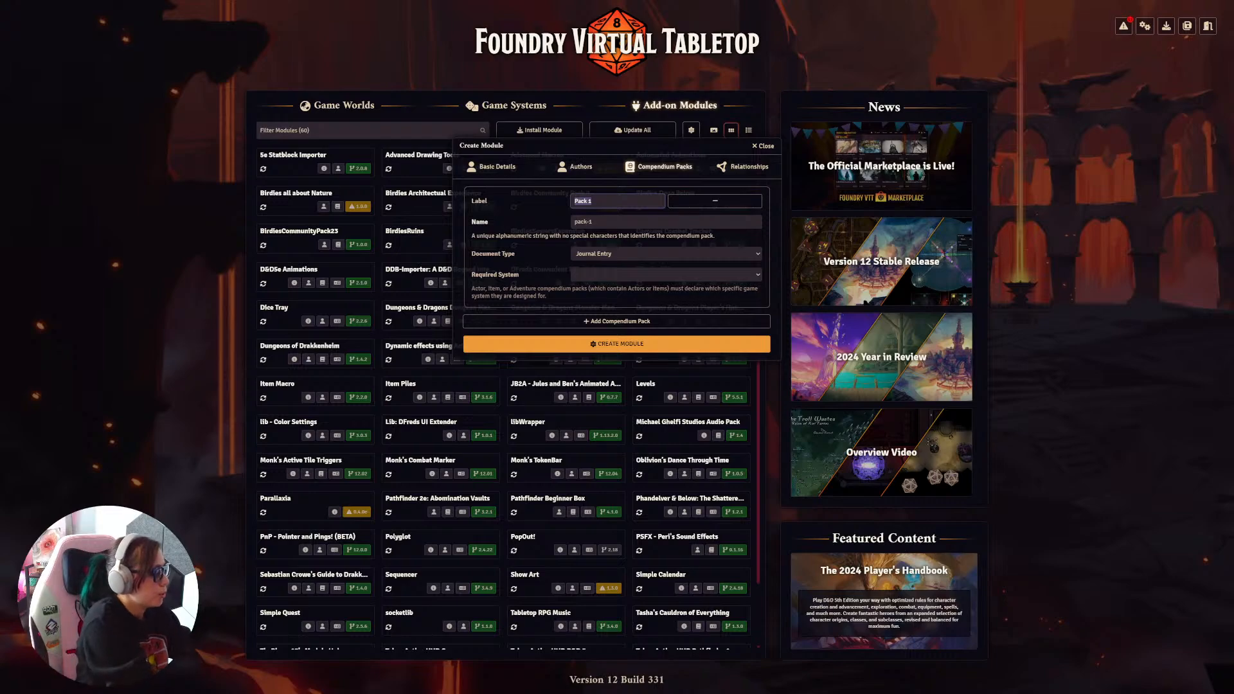
text(Actors)
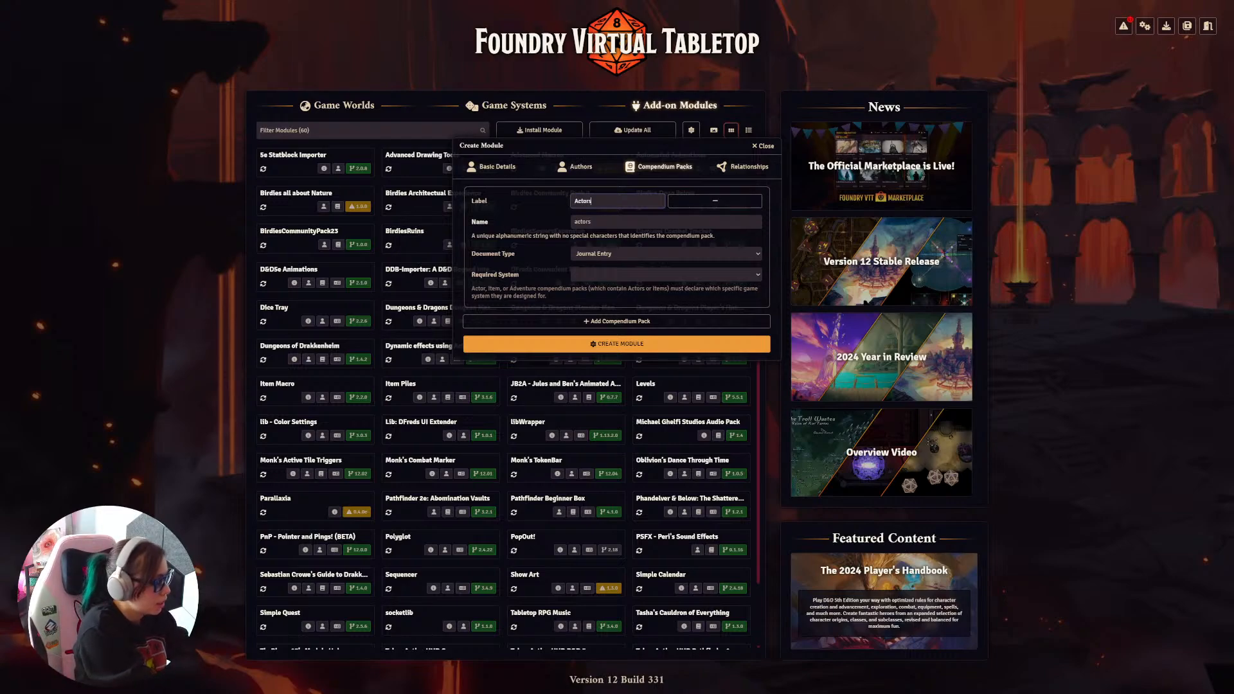
click(715, 200)
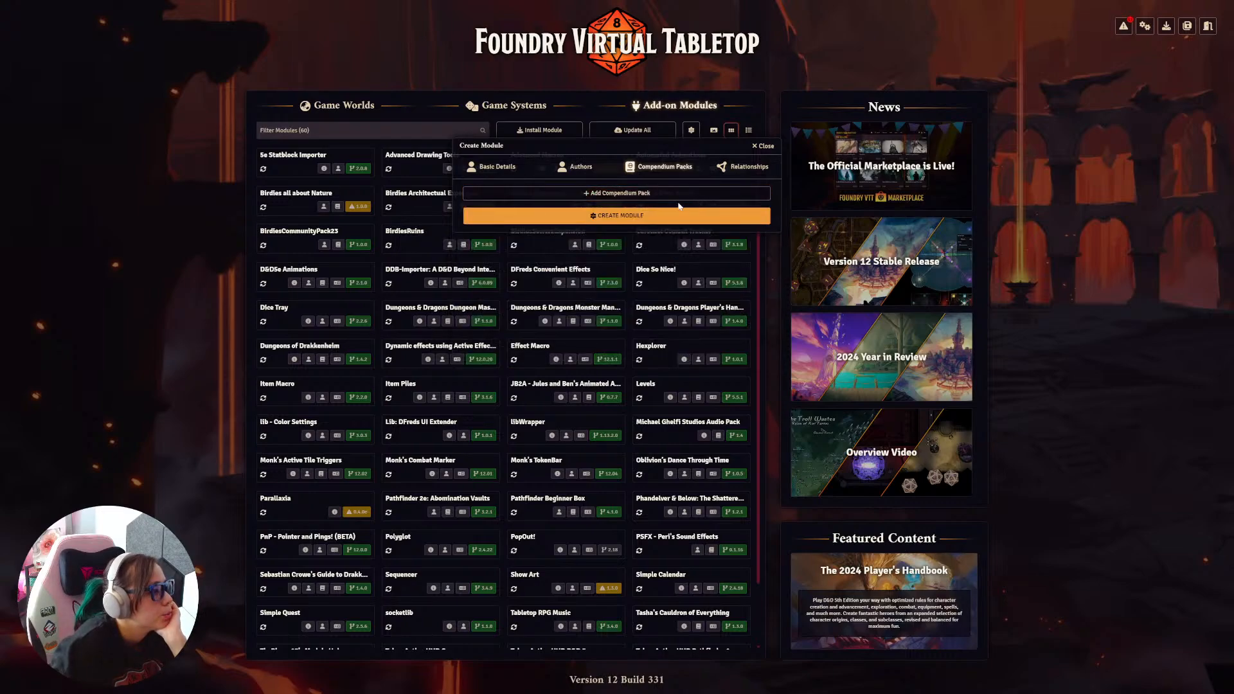
Step: Add a compendium pack labelled "Actors" with document type Actor and required system Dungeons & Dragons Fifth Edition
click(619, 191)
click(621, 196)
key(ctrl+a)
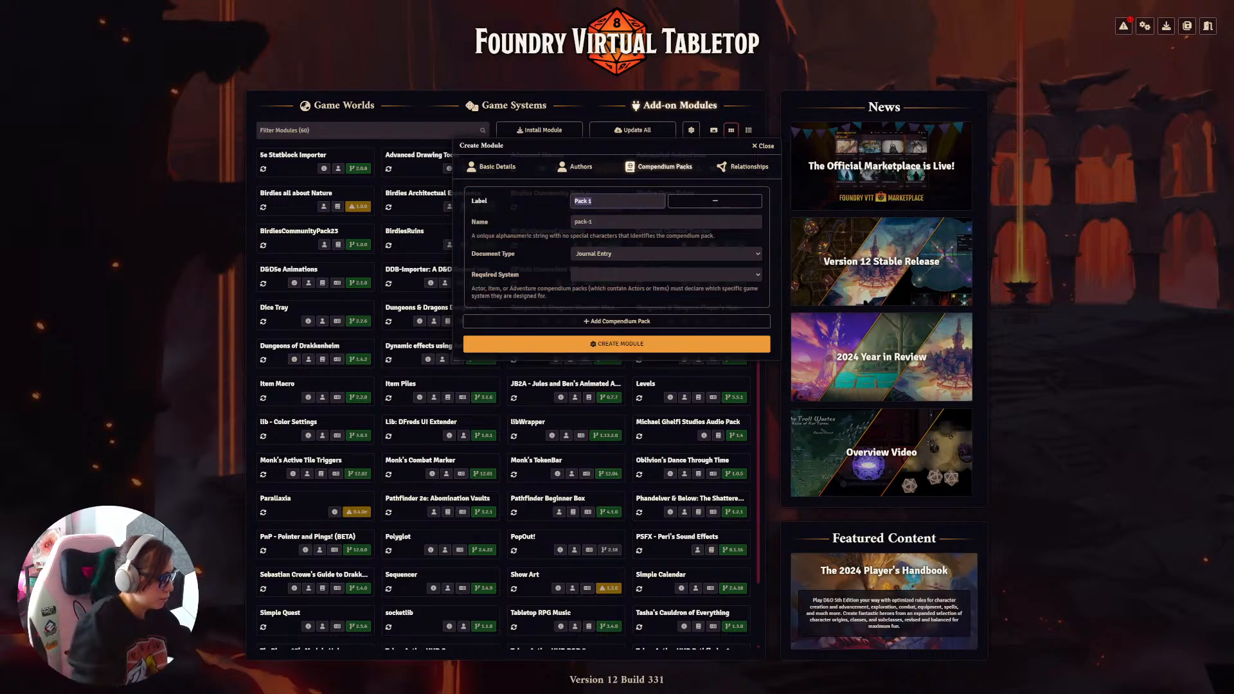
text(Act5ors)
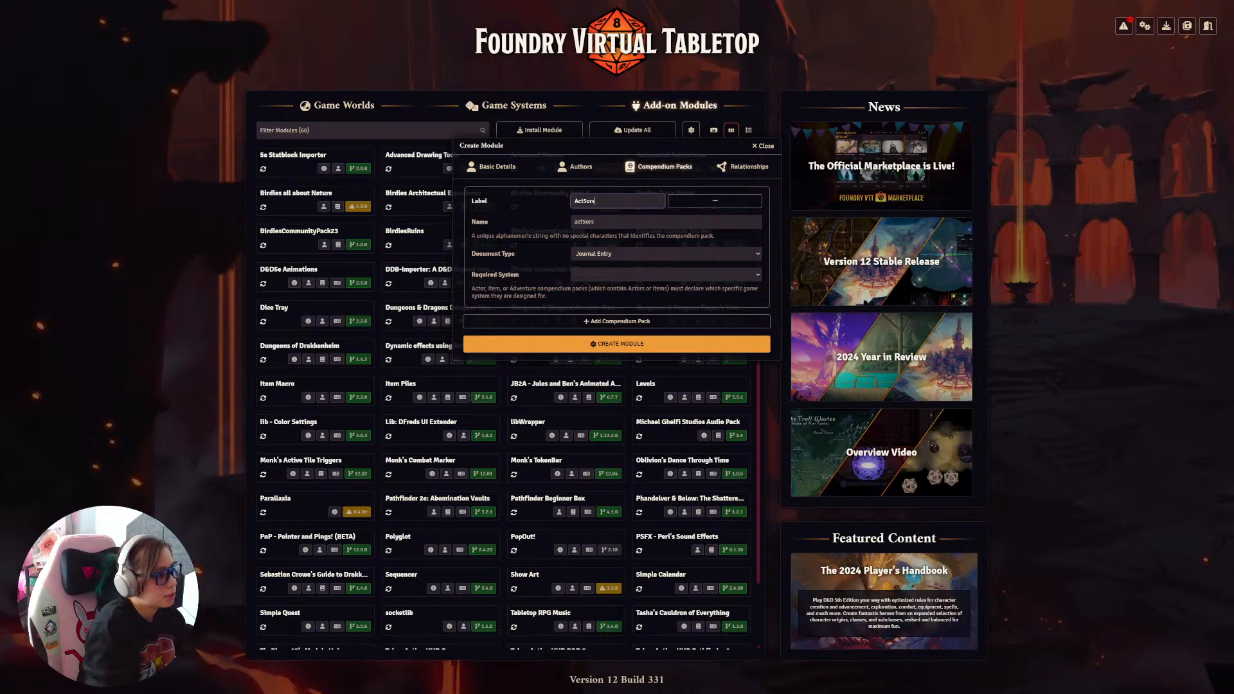
key(Delete)
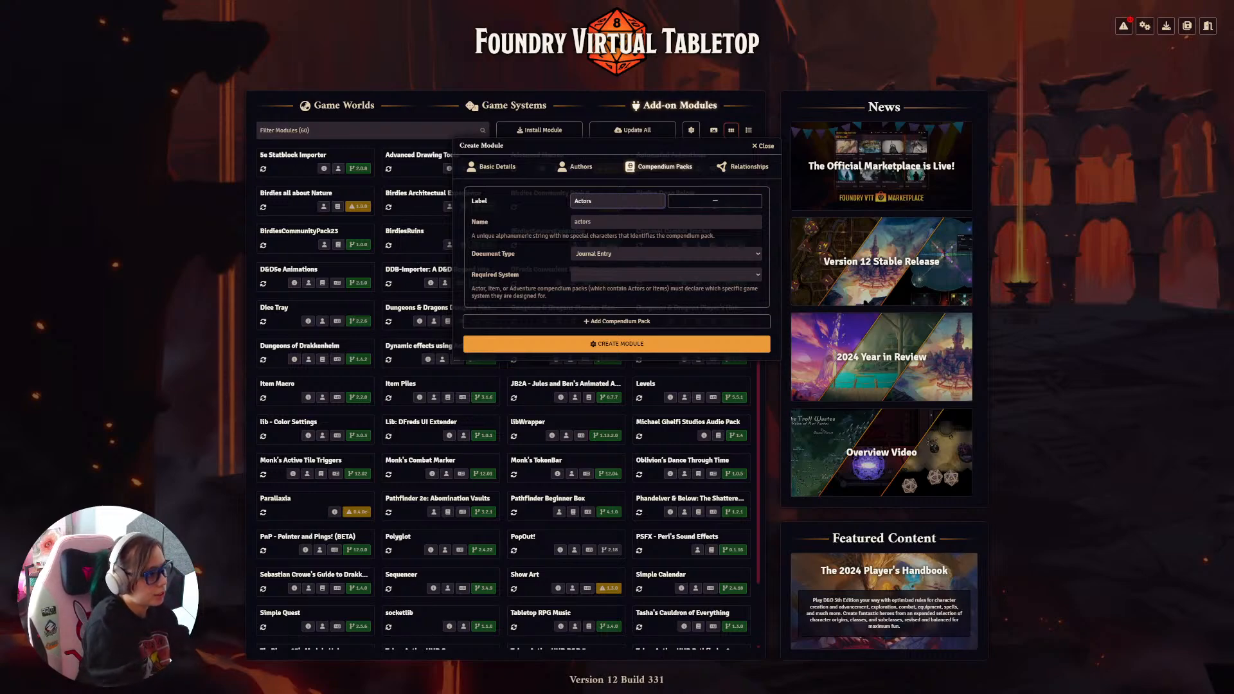
click(642, 253)
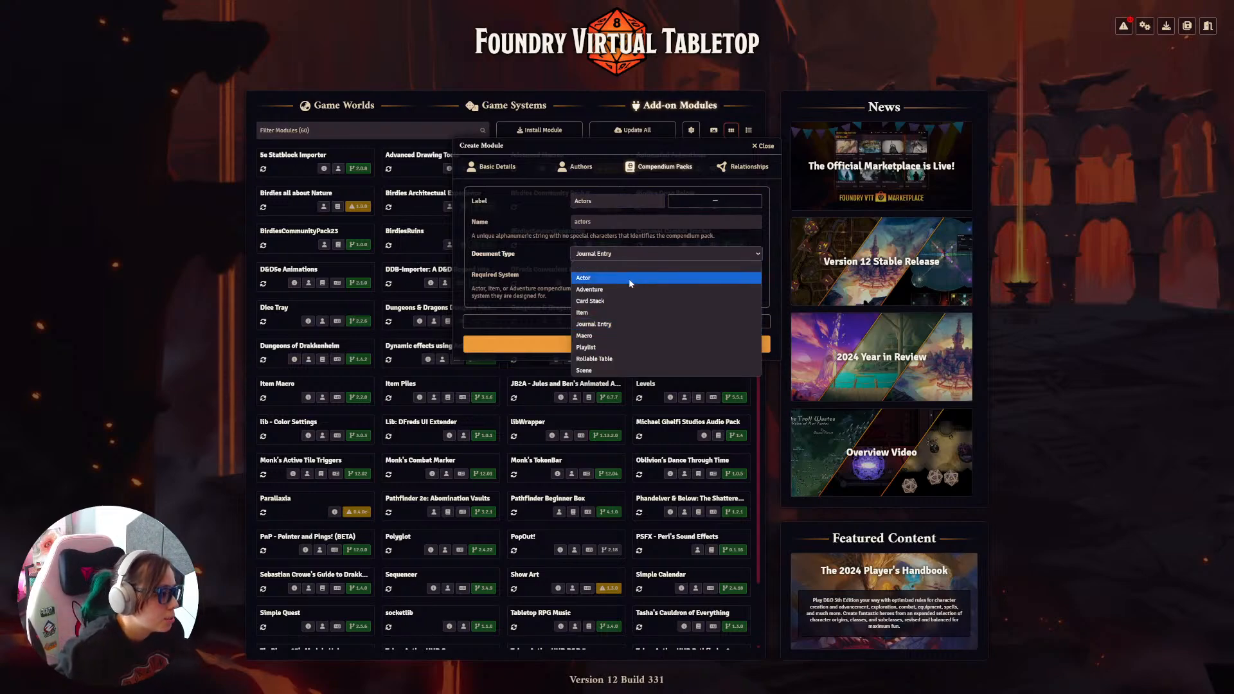
click(630, 281)
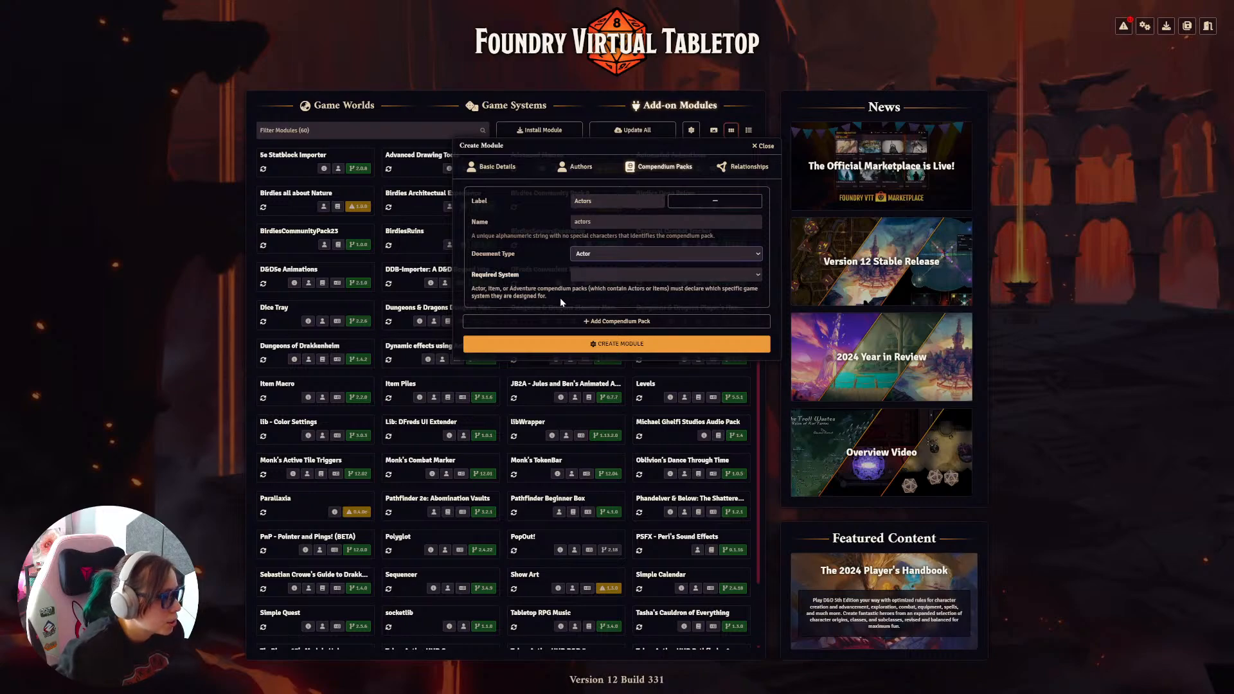
click(619, 274)
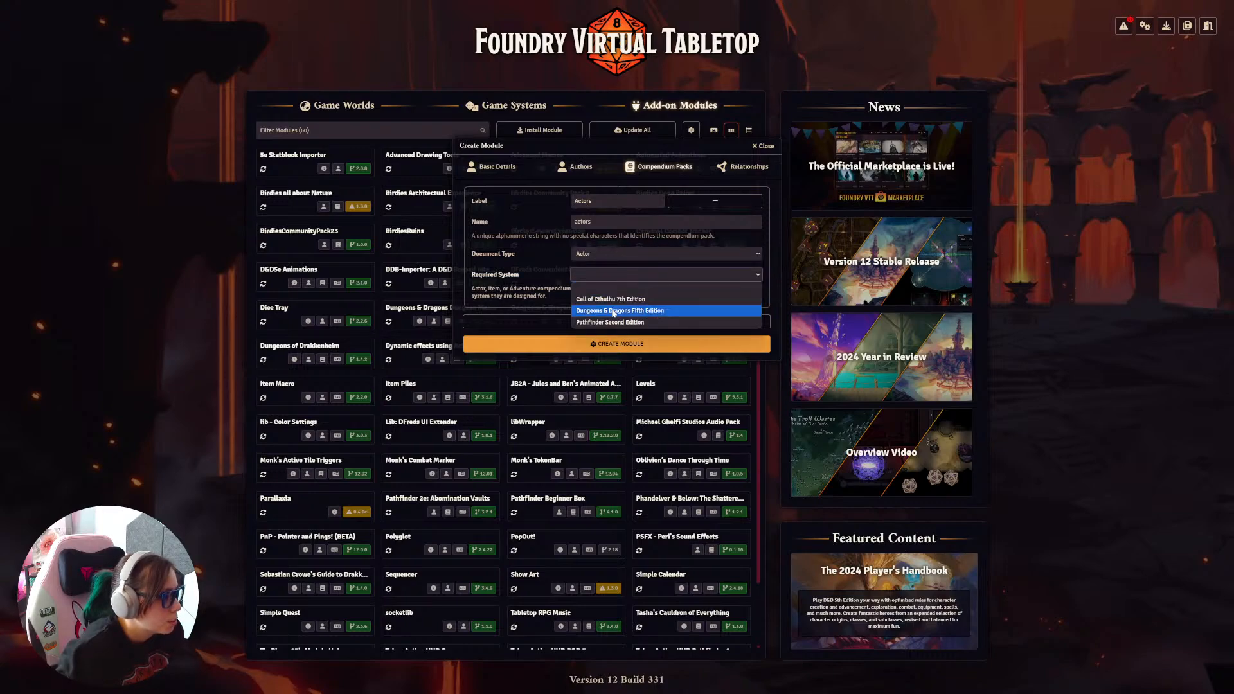
click(613, 311)
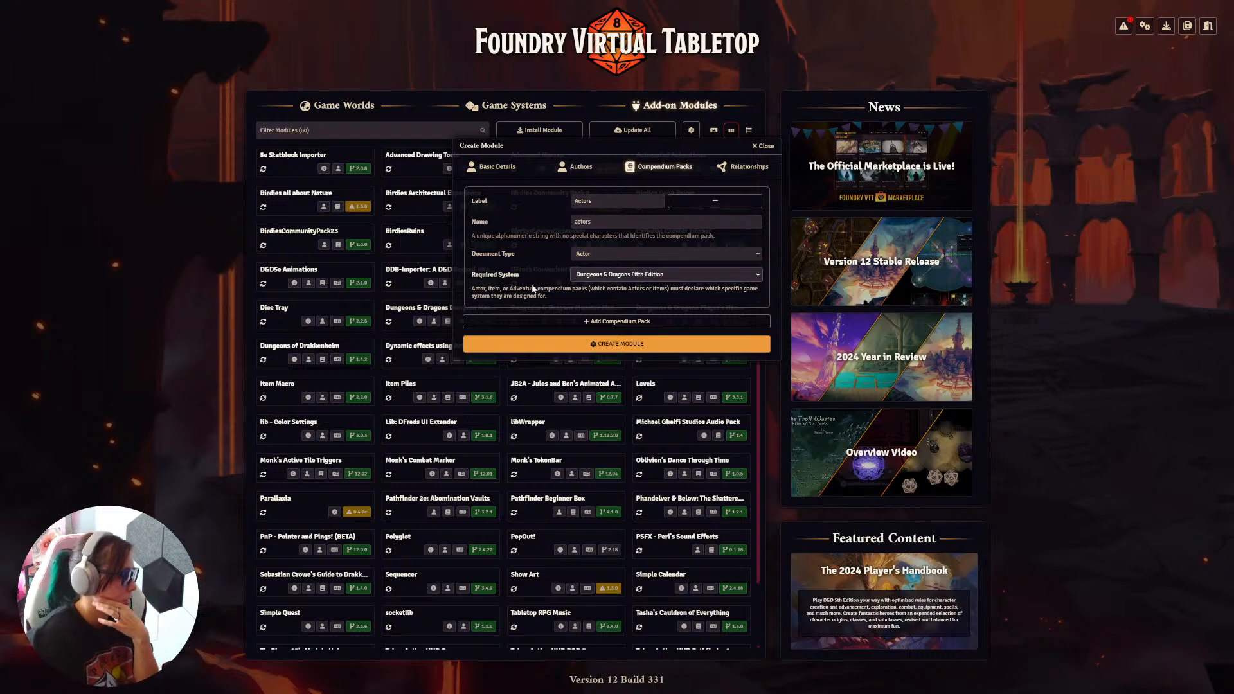
Step: Add a second compendium pack labelled "Scenes" with the document type Scene
click(582, 322)
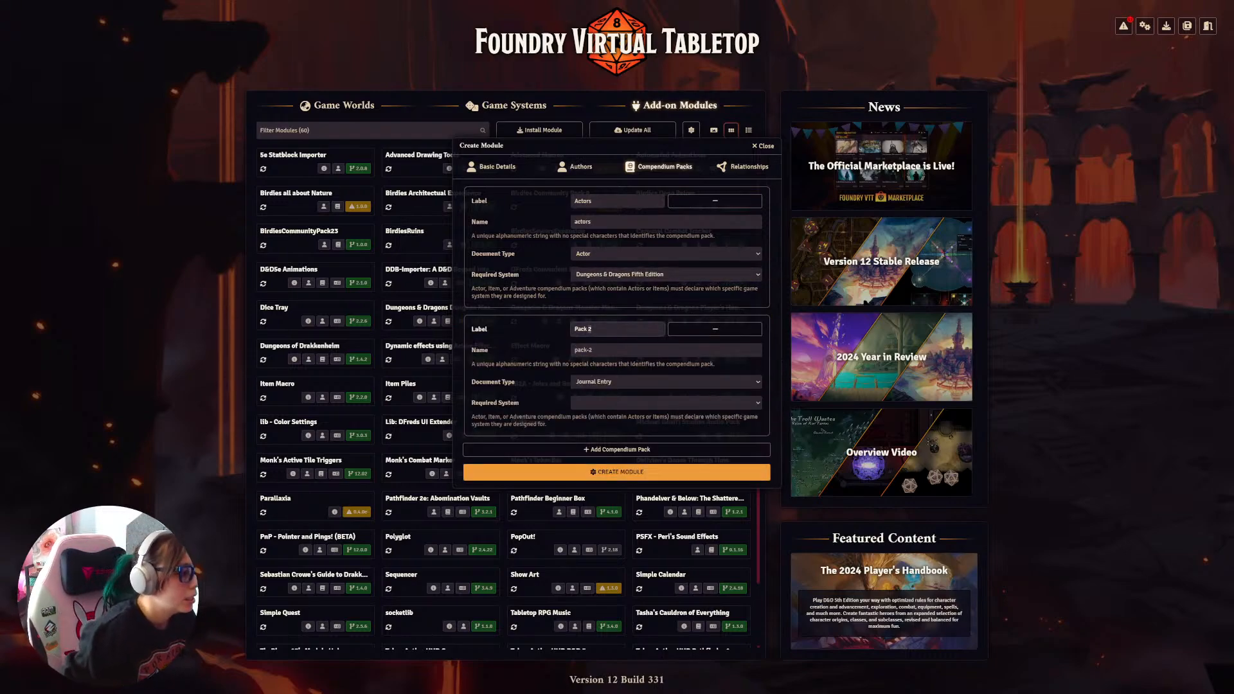
drag(591, 329, 572, 329)
text(Scenes)
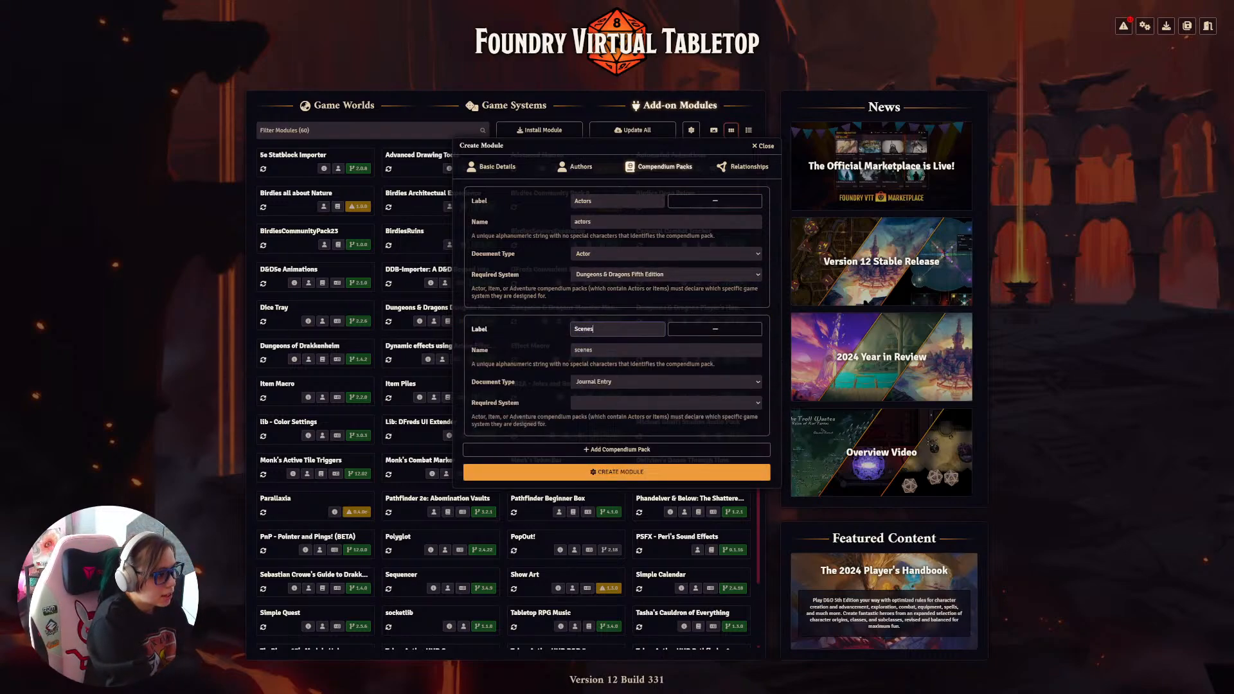
click(635, 379)
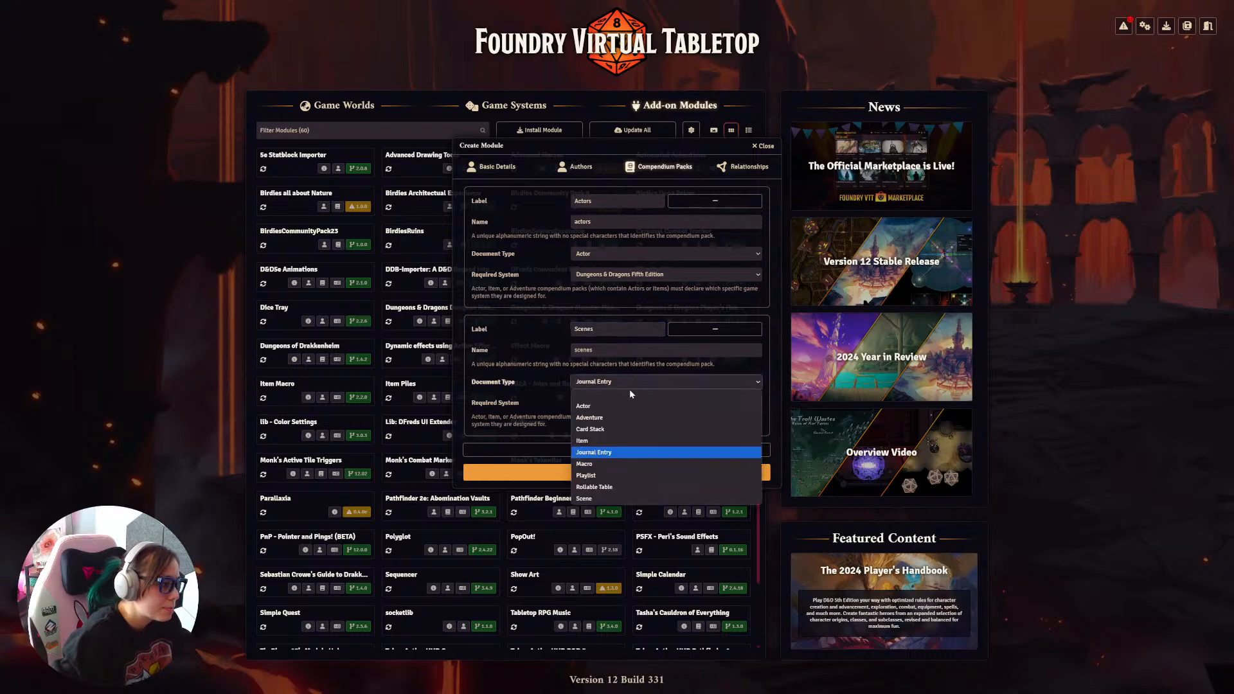
click(601, 499)
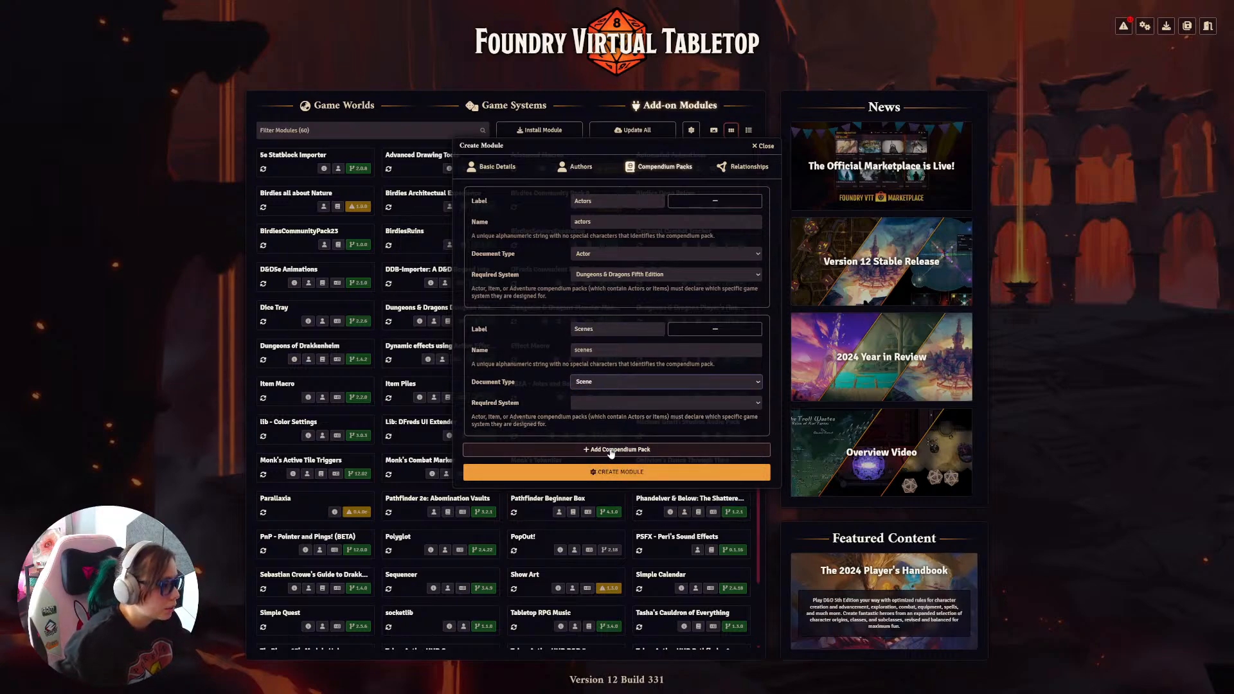
Step: Add a third compendium pack labelled "Items" with document type Item and required system Dungeons & Dragons Fifth Edition
click(614, 449)
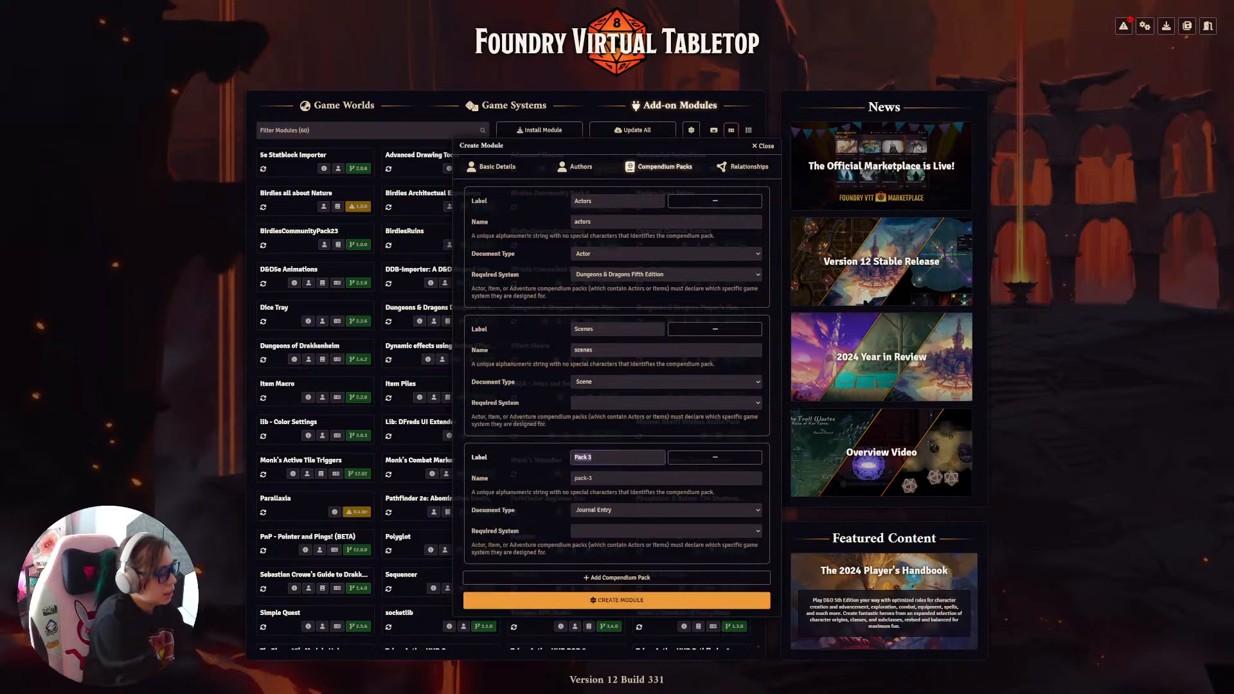
text(Items)
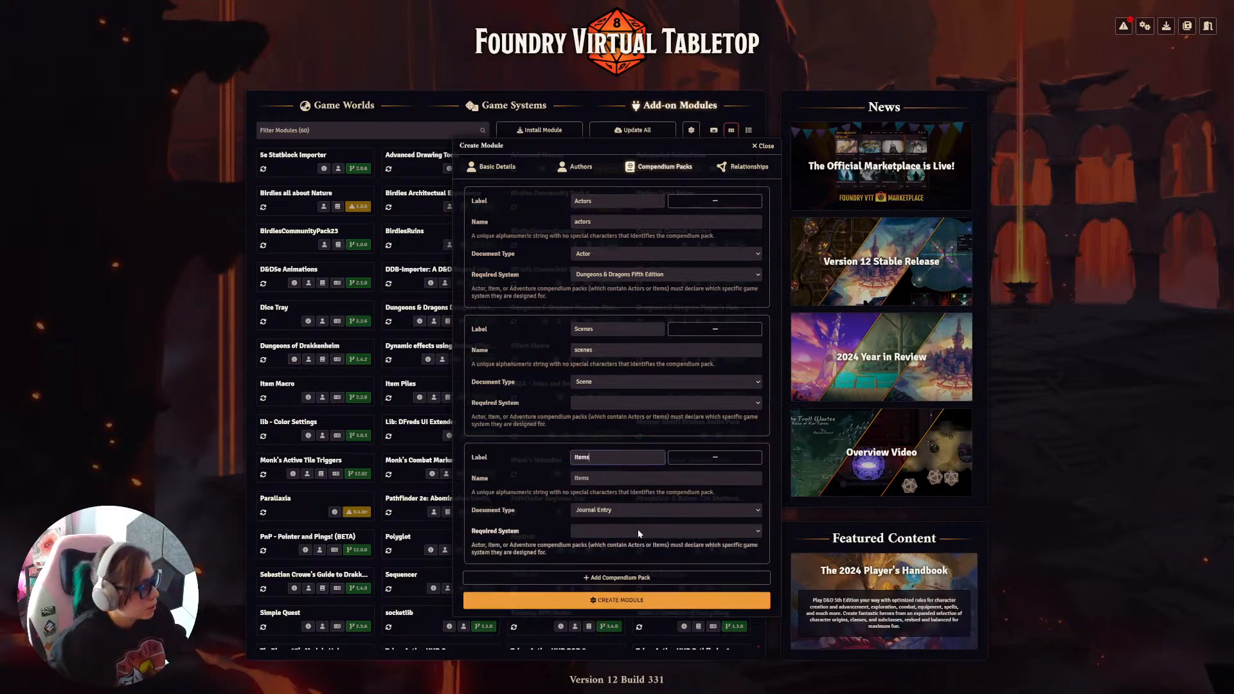
click(666, 506)
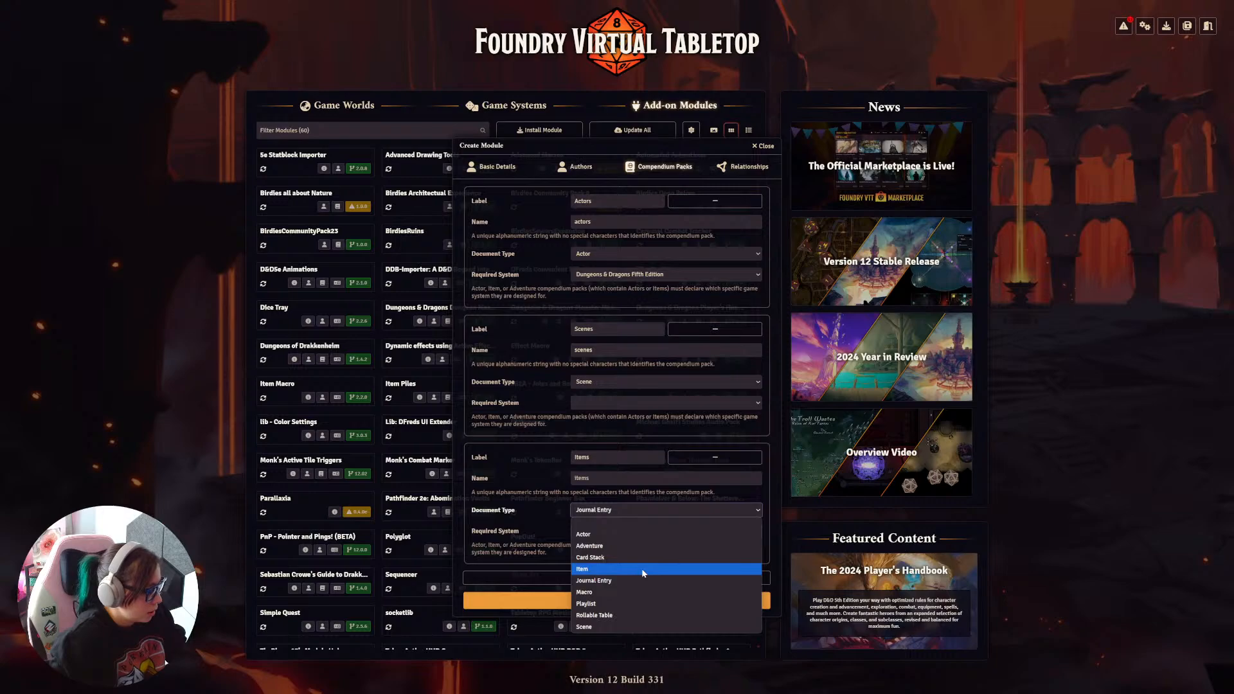
click(643, 570)
click(655, 530)
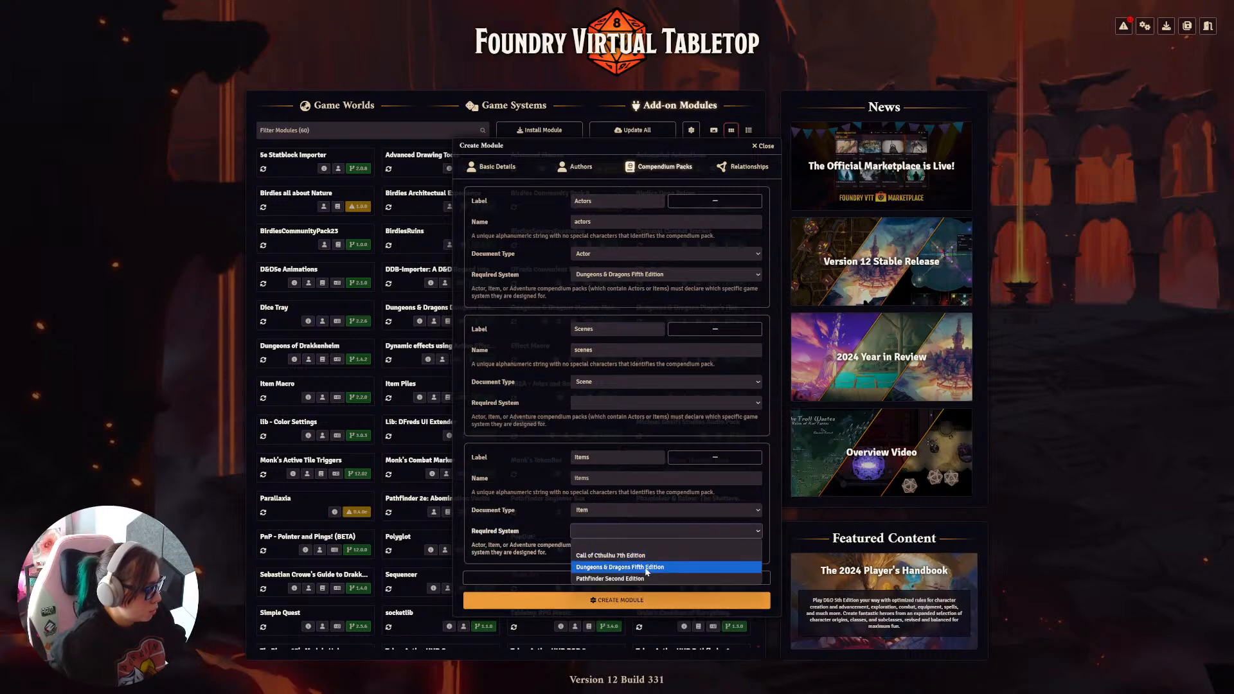
click(644, 568)
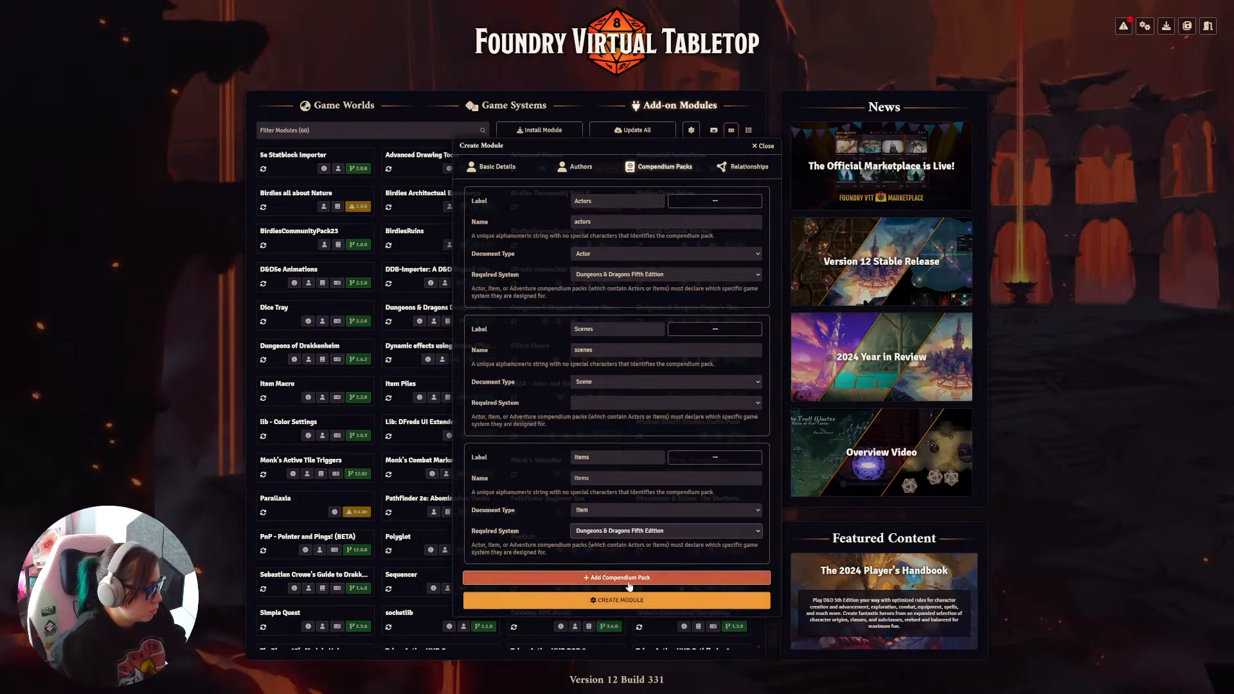
Step: Add a fourth compendium pack labelled "Journals" with the document type Journal Entry and create the module
click(629, 579)
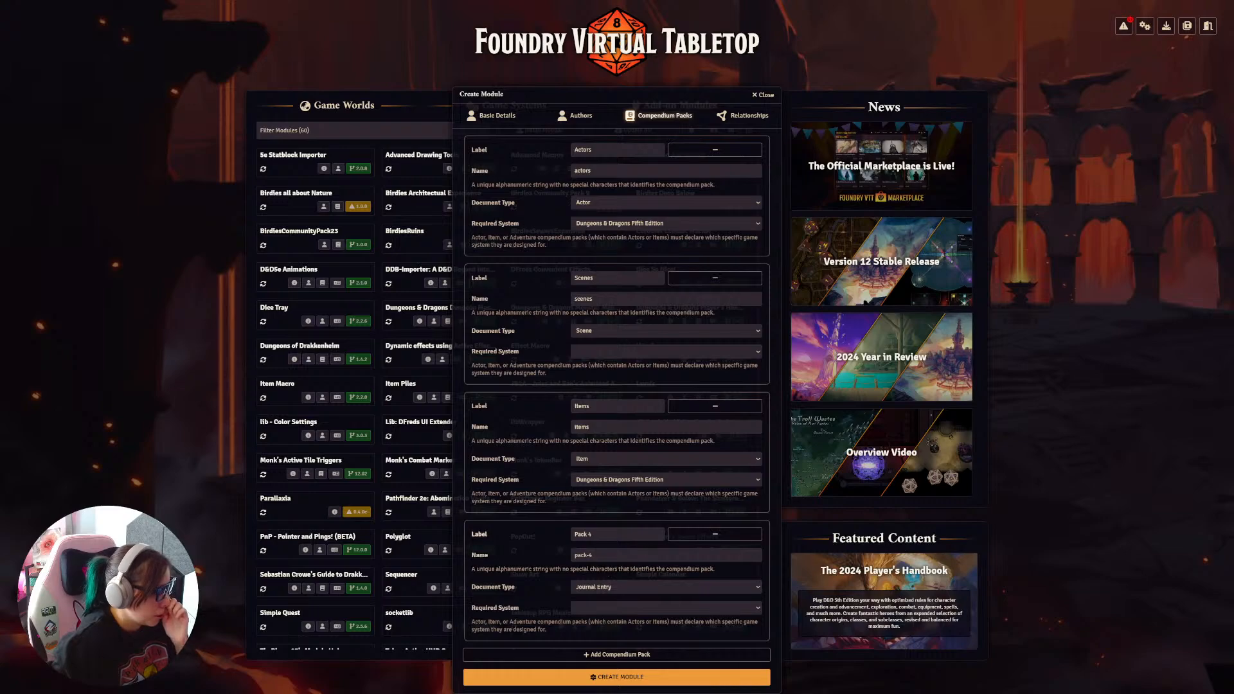
click(631, 538)
key(ctrl+a)
key(BackSpace)
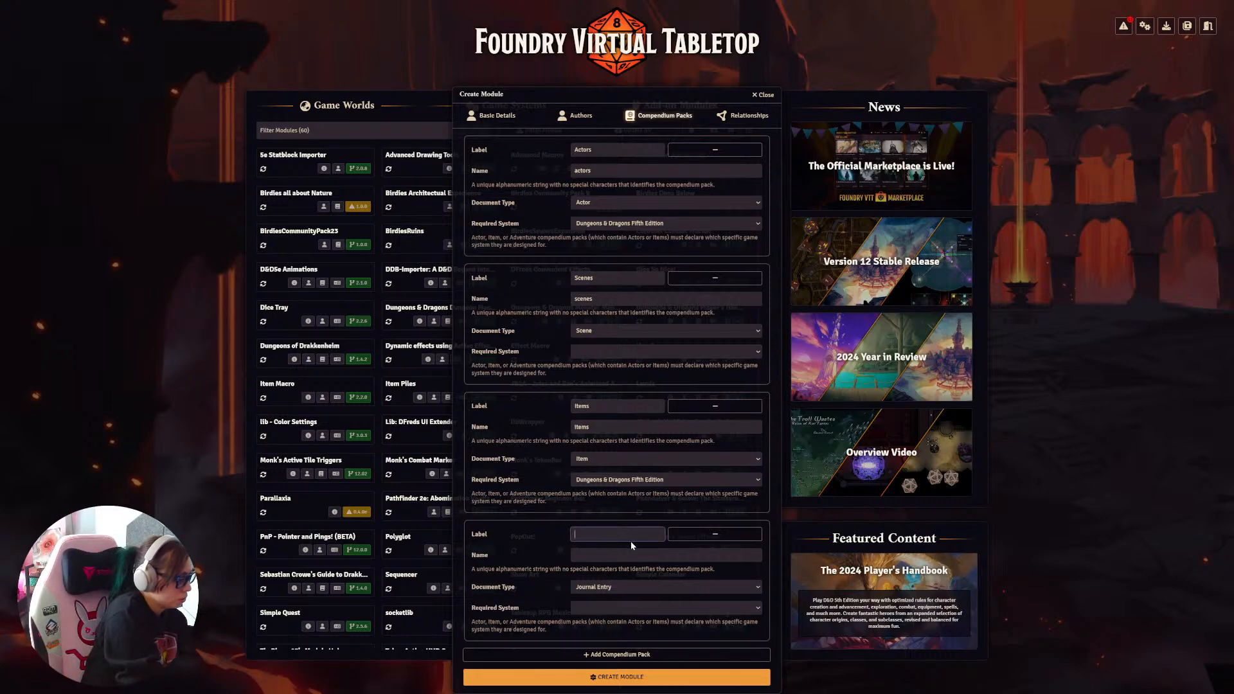
text(Journa)
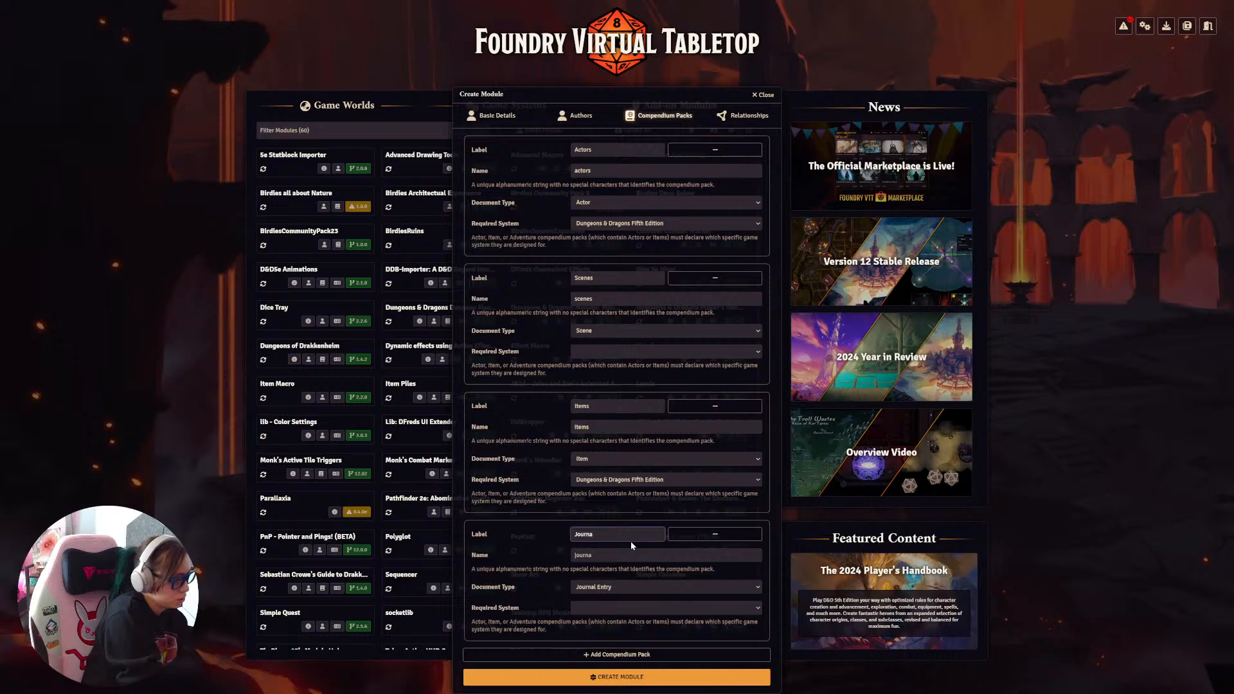
text(ls)
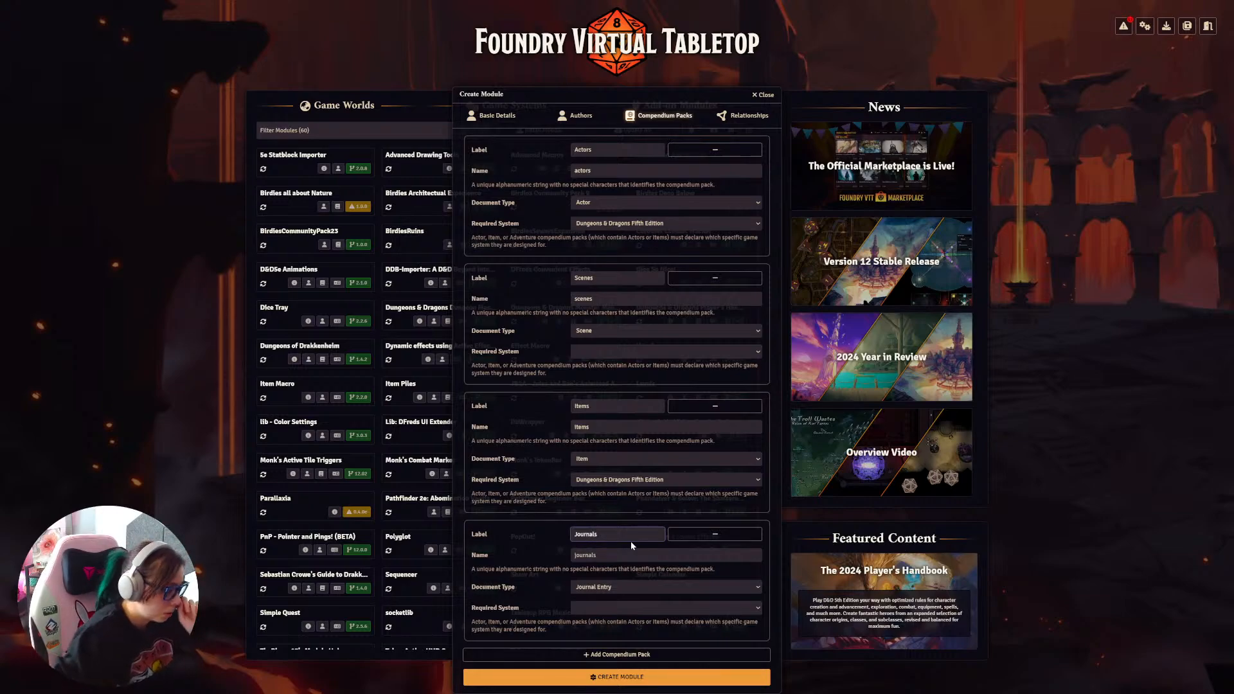
click(646, 586)
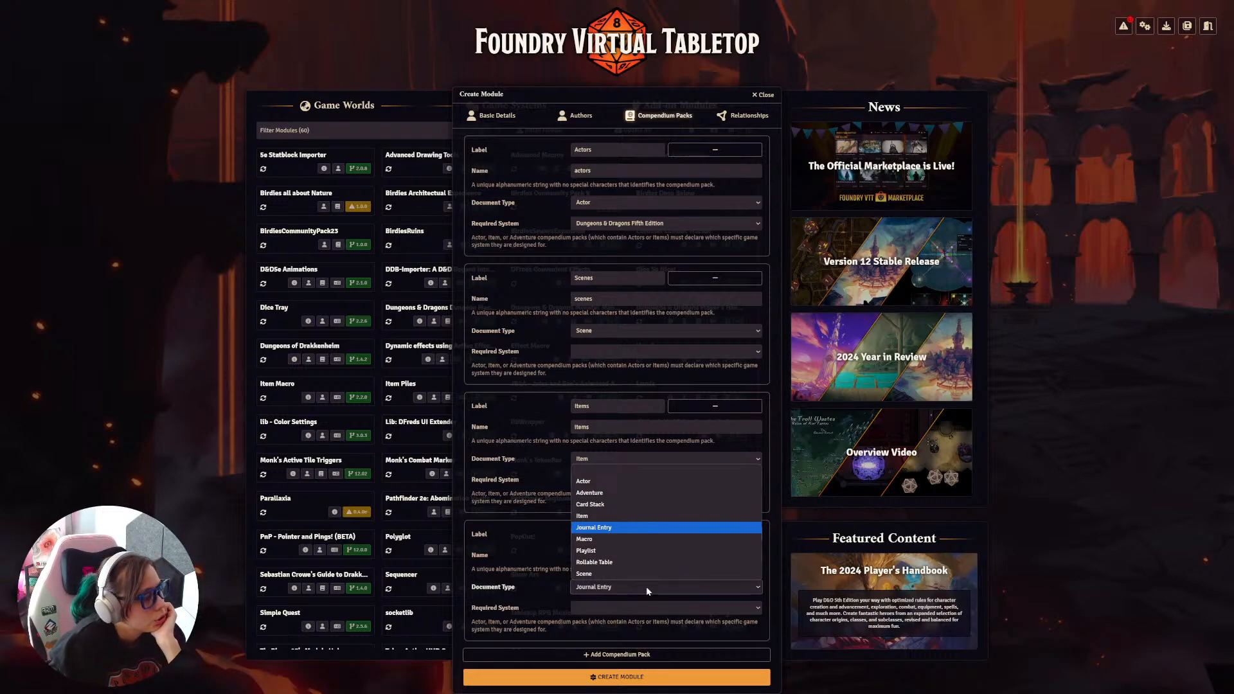
click(646, 586)
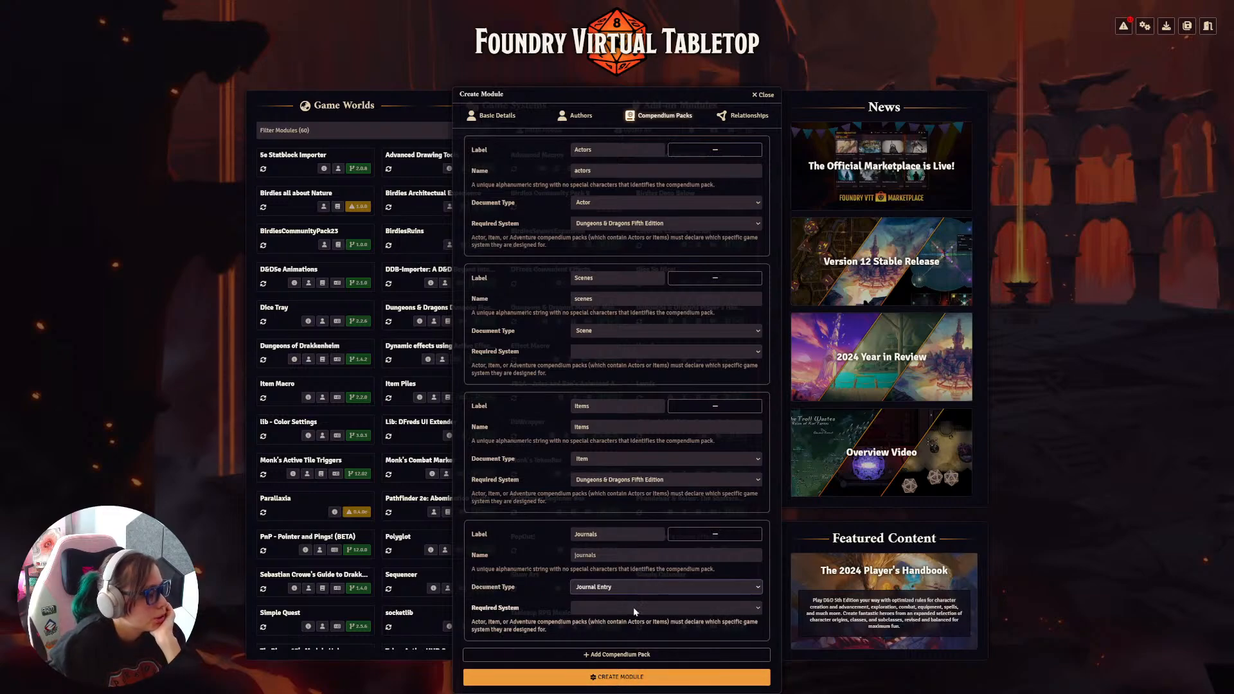
click(621, 677)
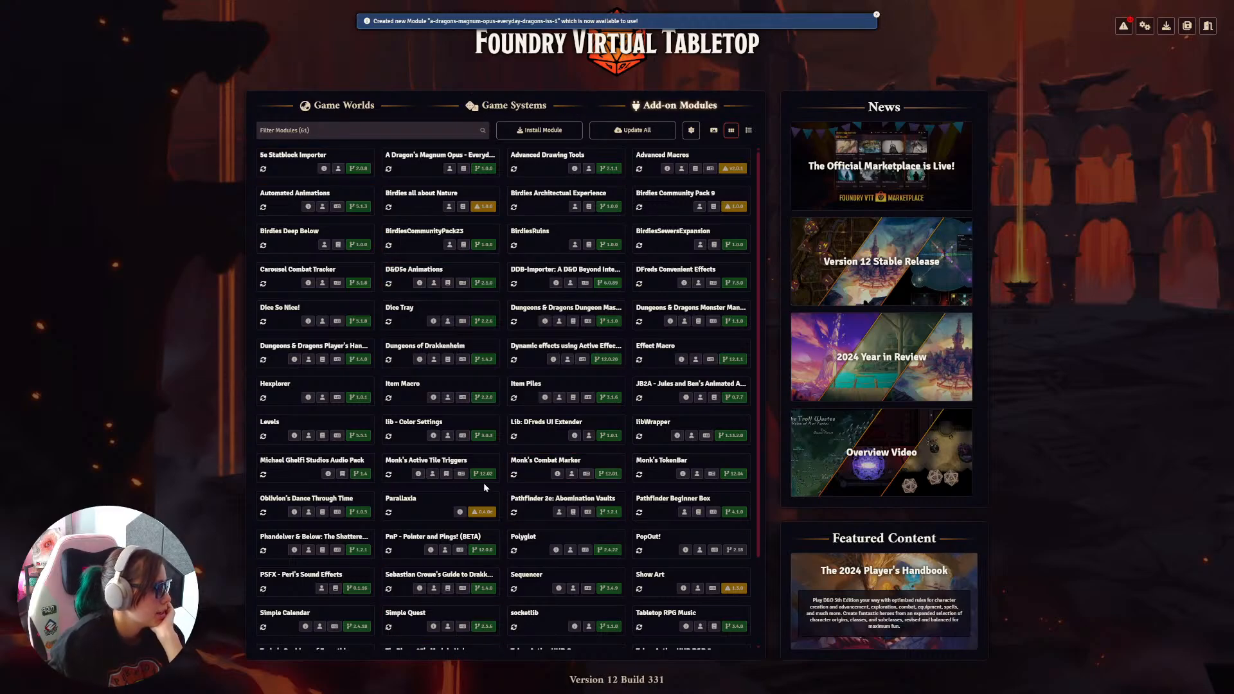
scroll(575, 474, down, 2)
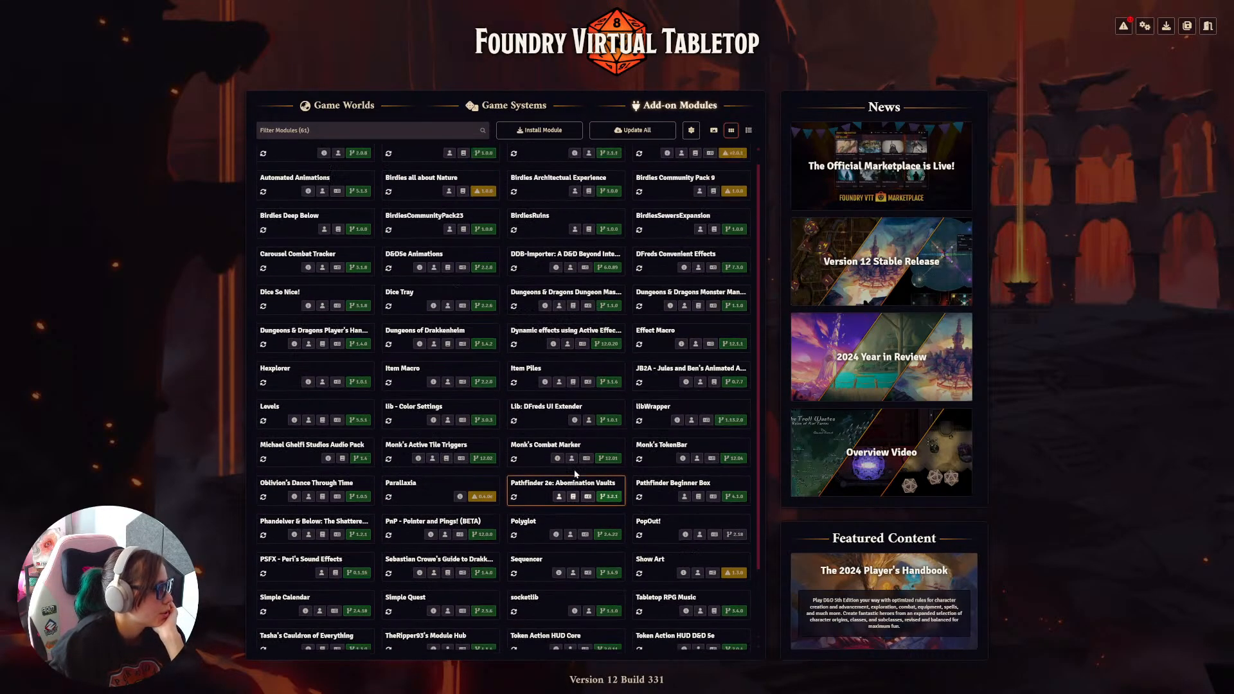
scroll(575, 474, up, 1)
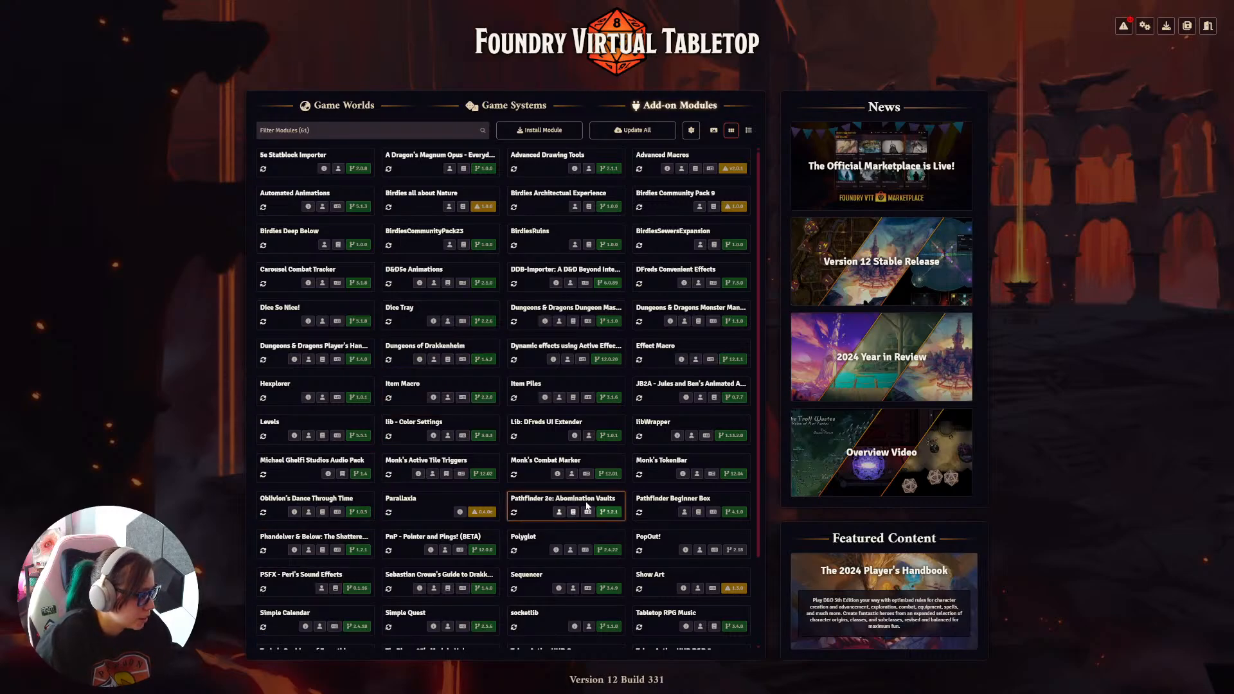
scroll(642, 508, down, 3)
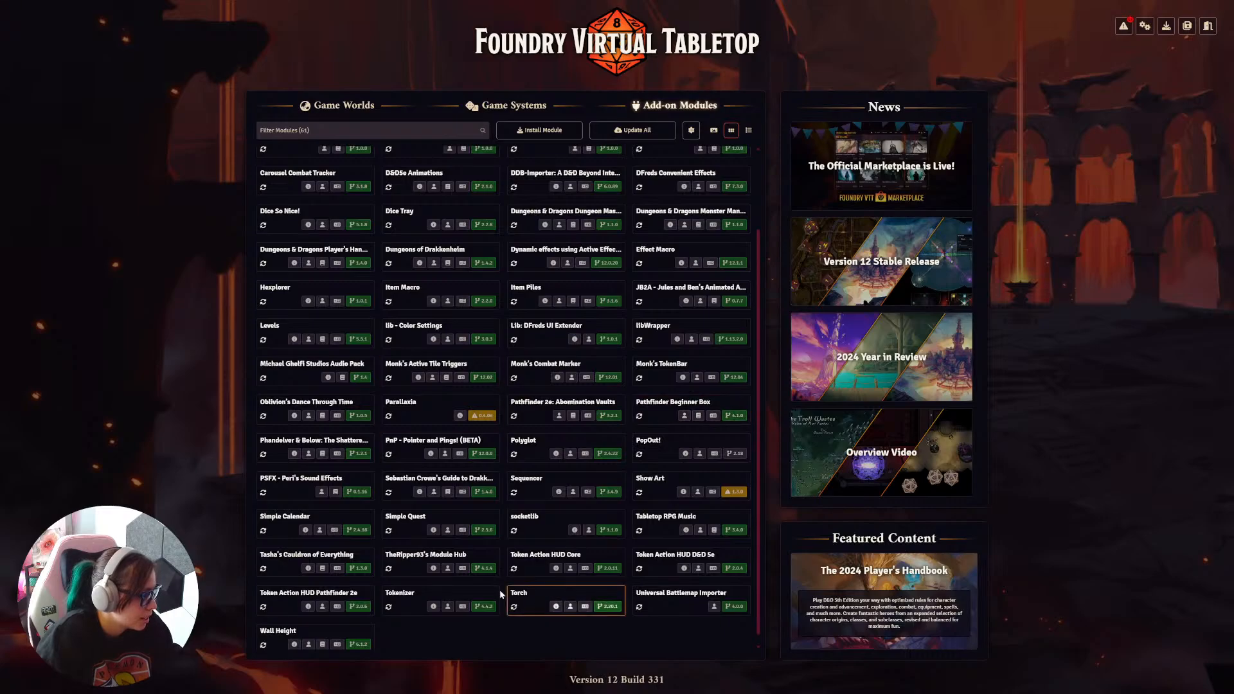
mouse_move(632, 602)
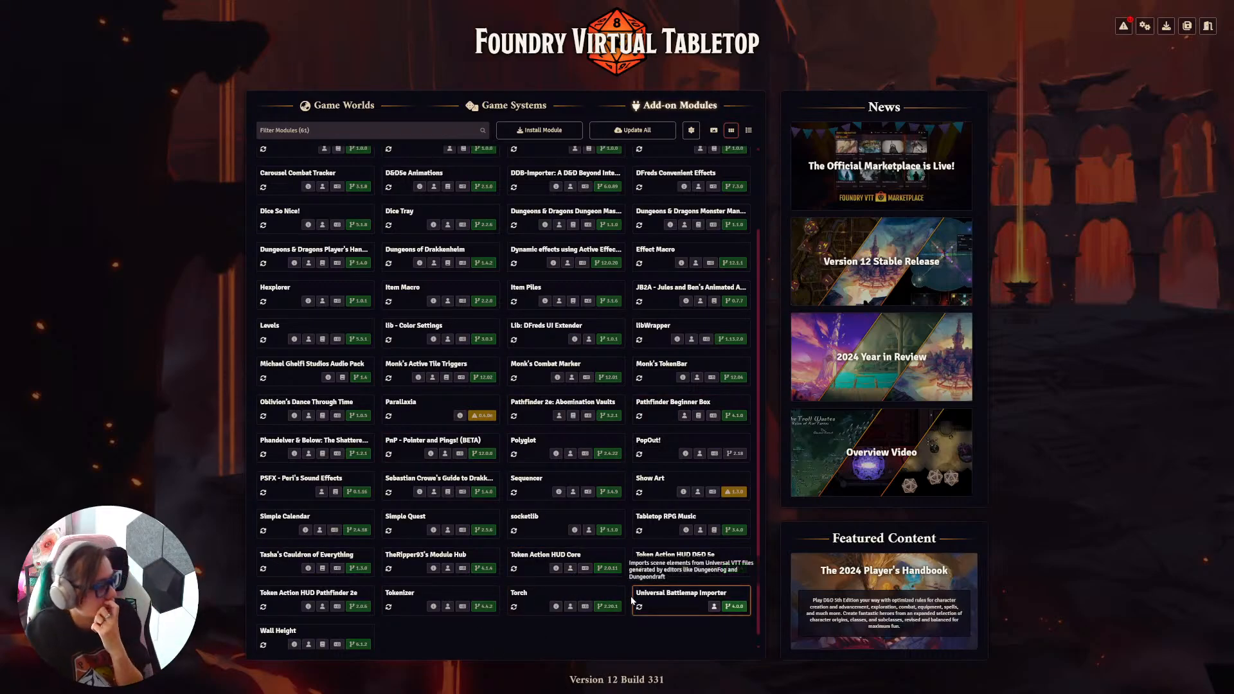
mouse_move(419, 380)
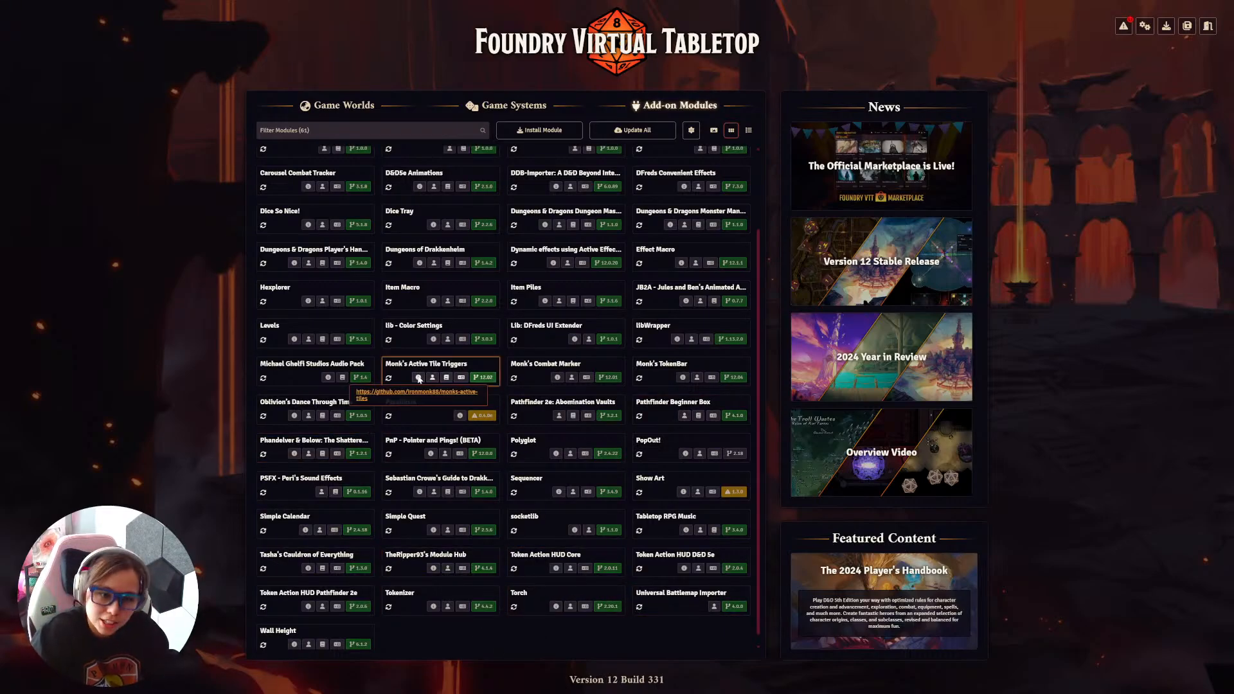
scroll(419, 379, up, 3)
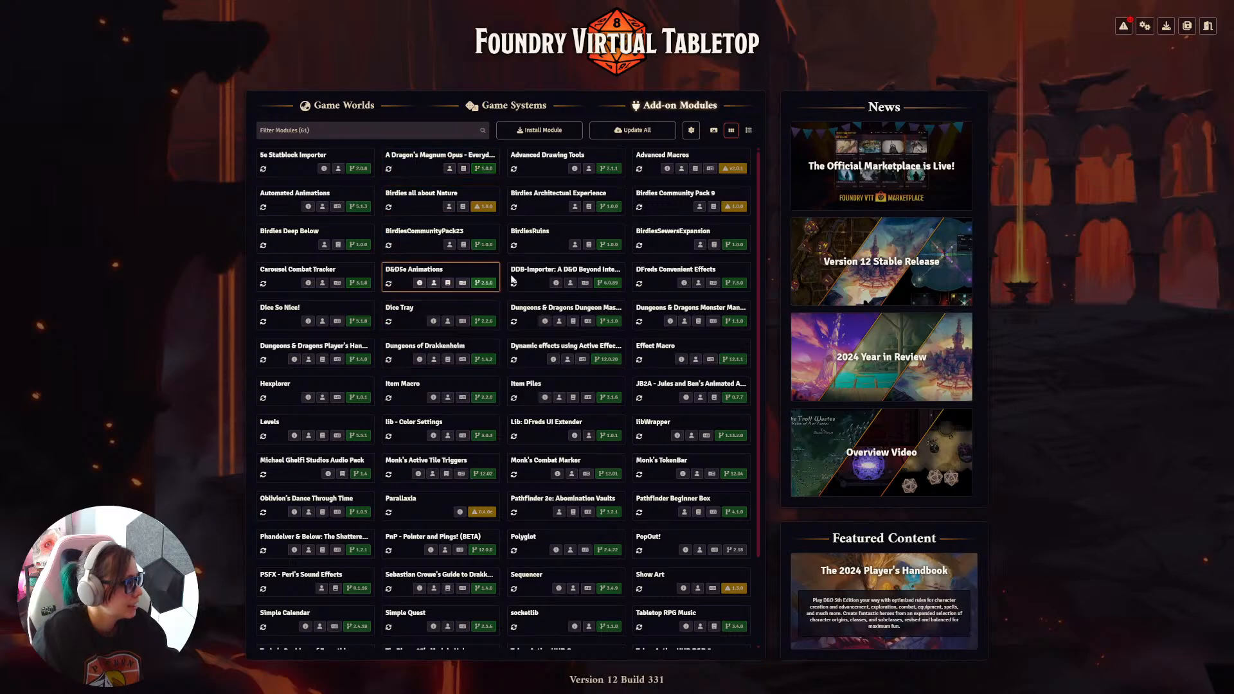
click(747, 132)
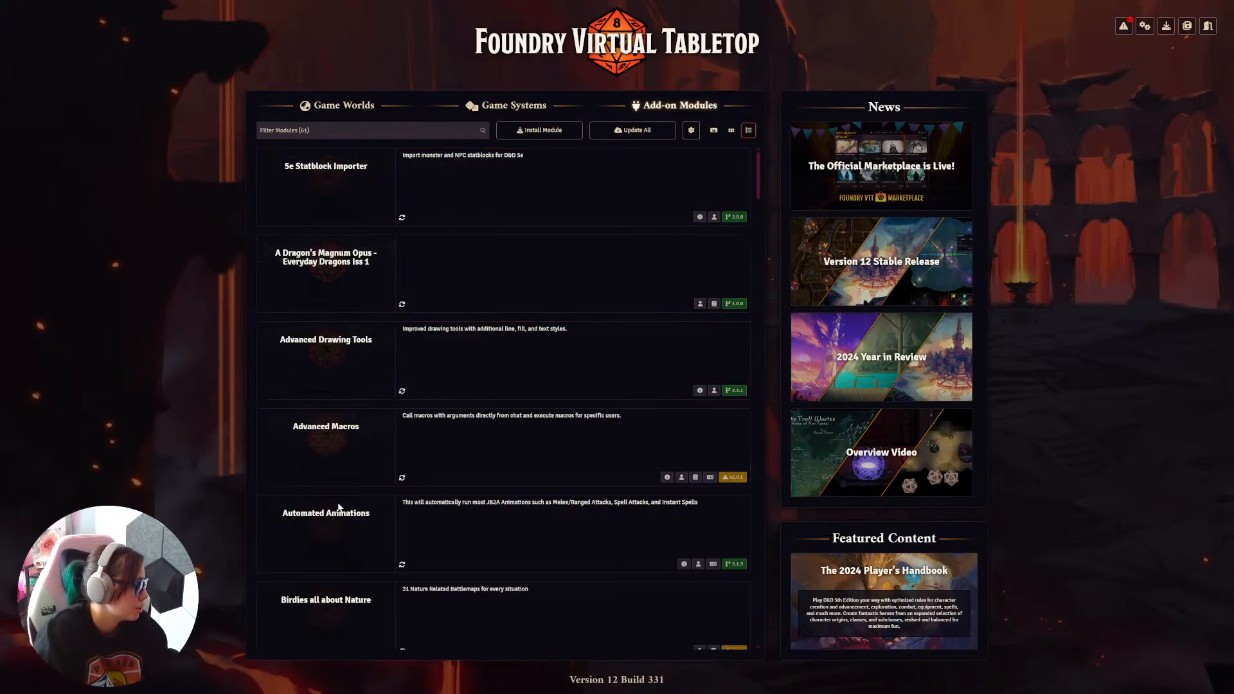
click(730, 130)
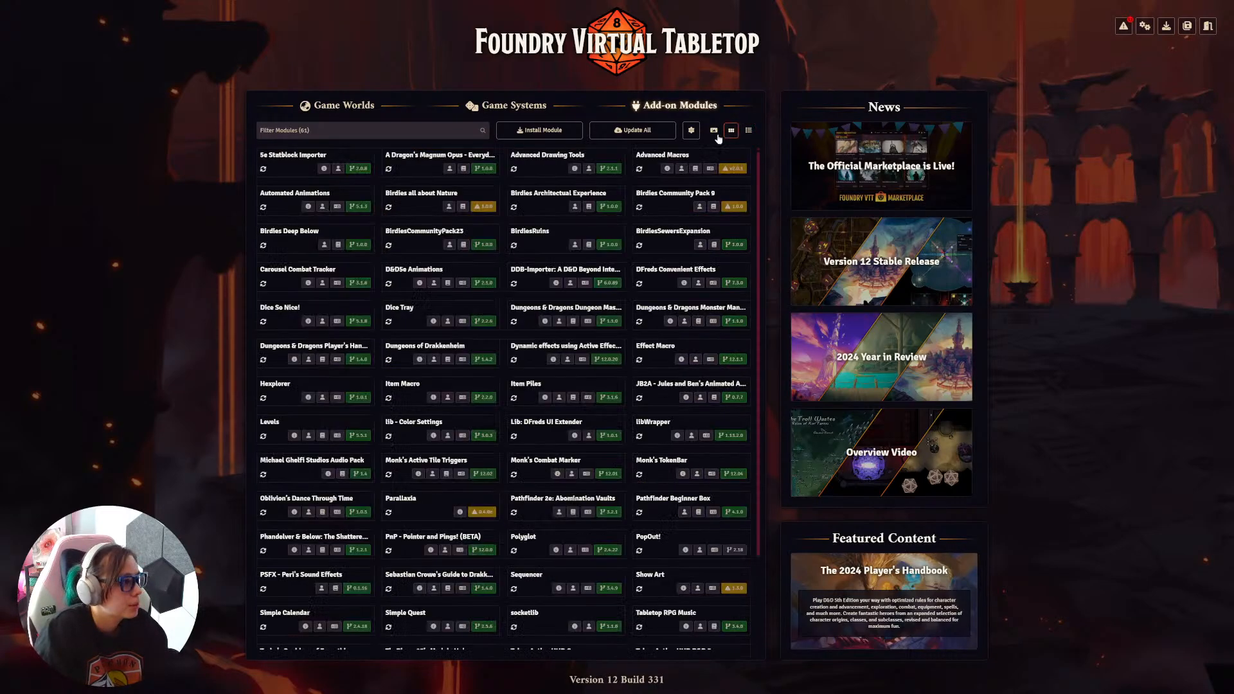
Step: Create a game world titled "Everyday Dragons" using the Dungeons & Dragons Fifth Edition system and the Minimal join page theme
click(349, 105)
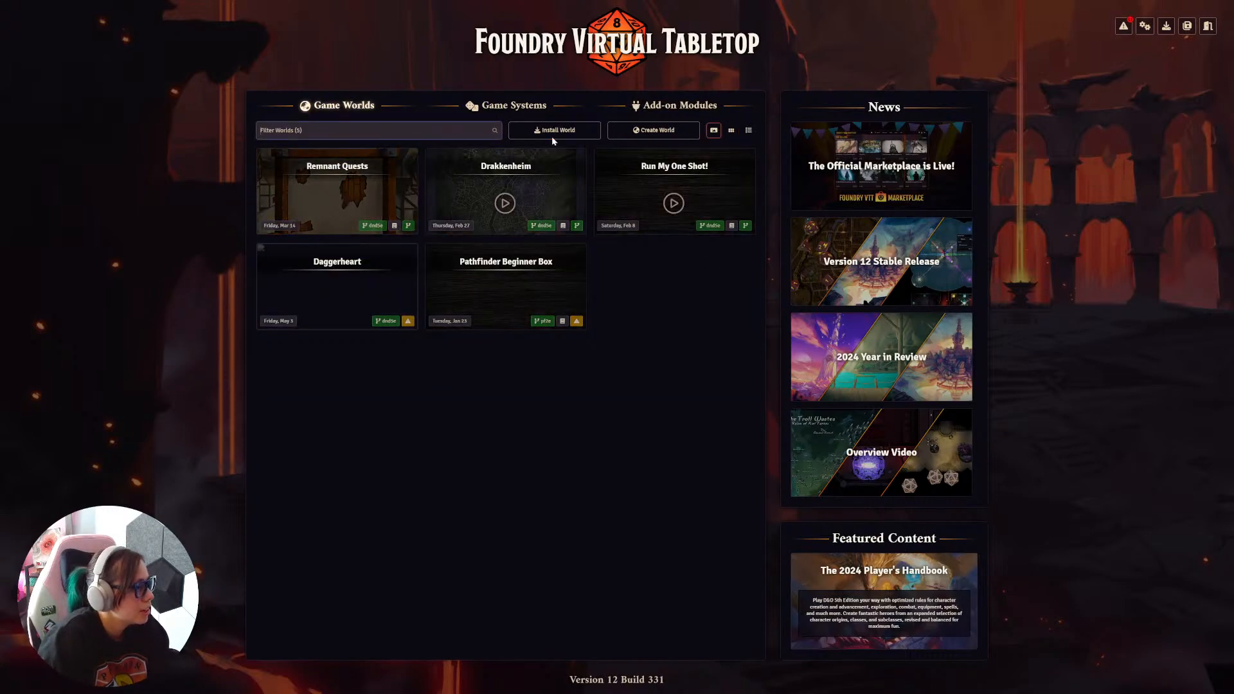
click(666, 133)
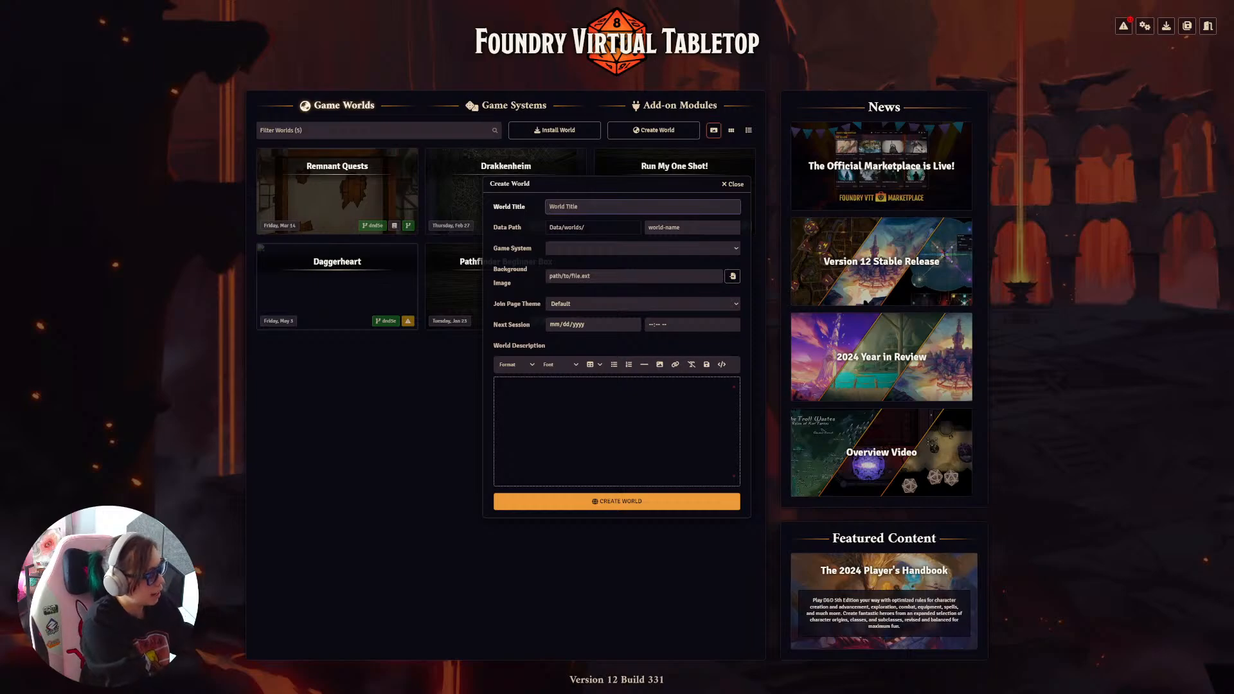
text(Everyday Dragons)
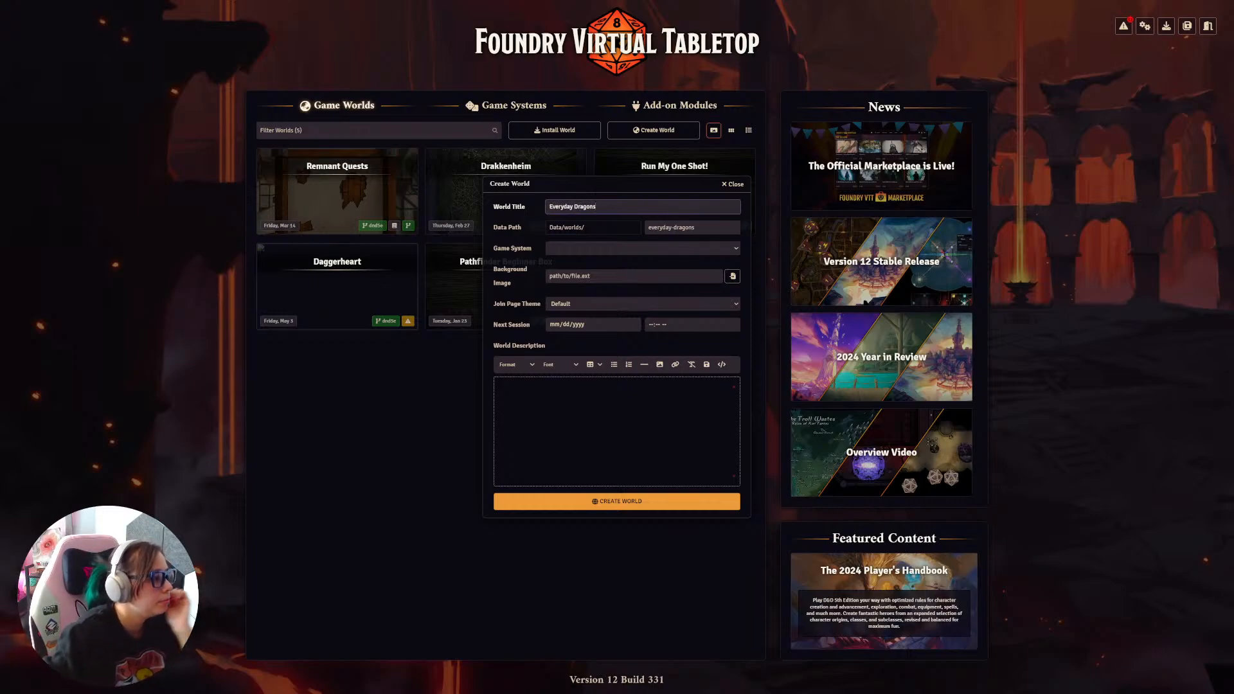
click(631, 248)
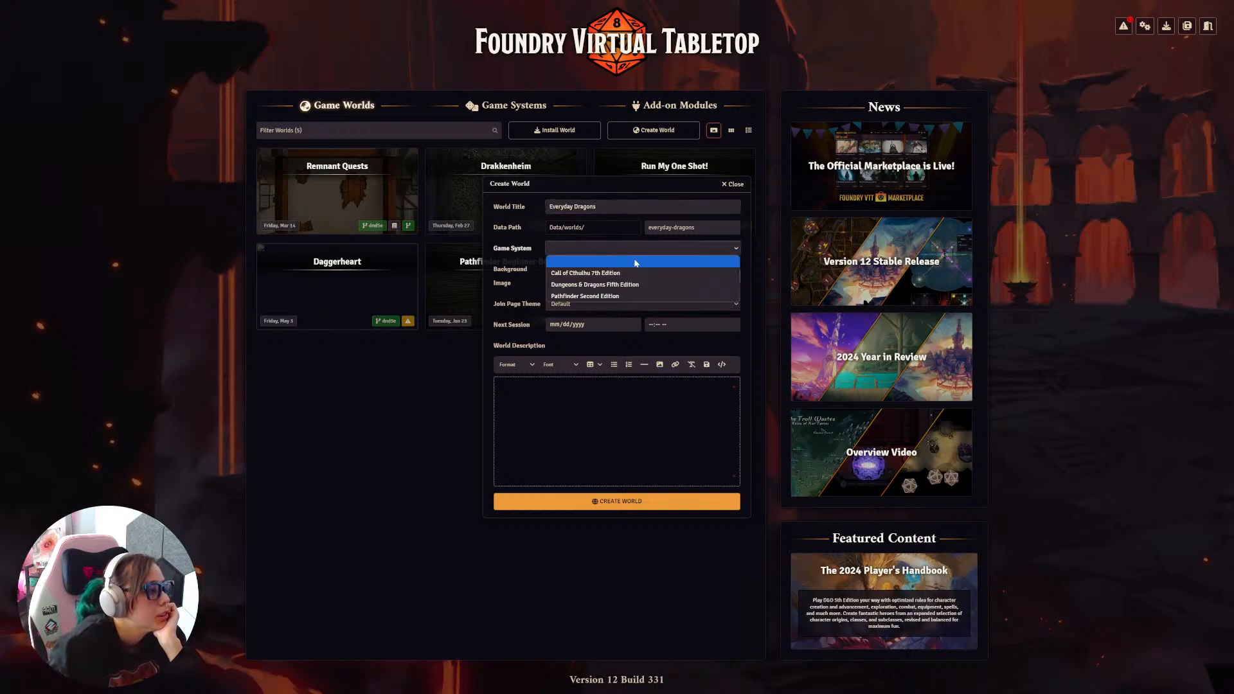
click(604, 287)
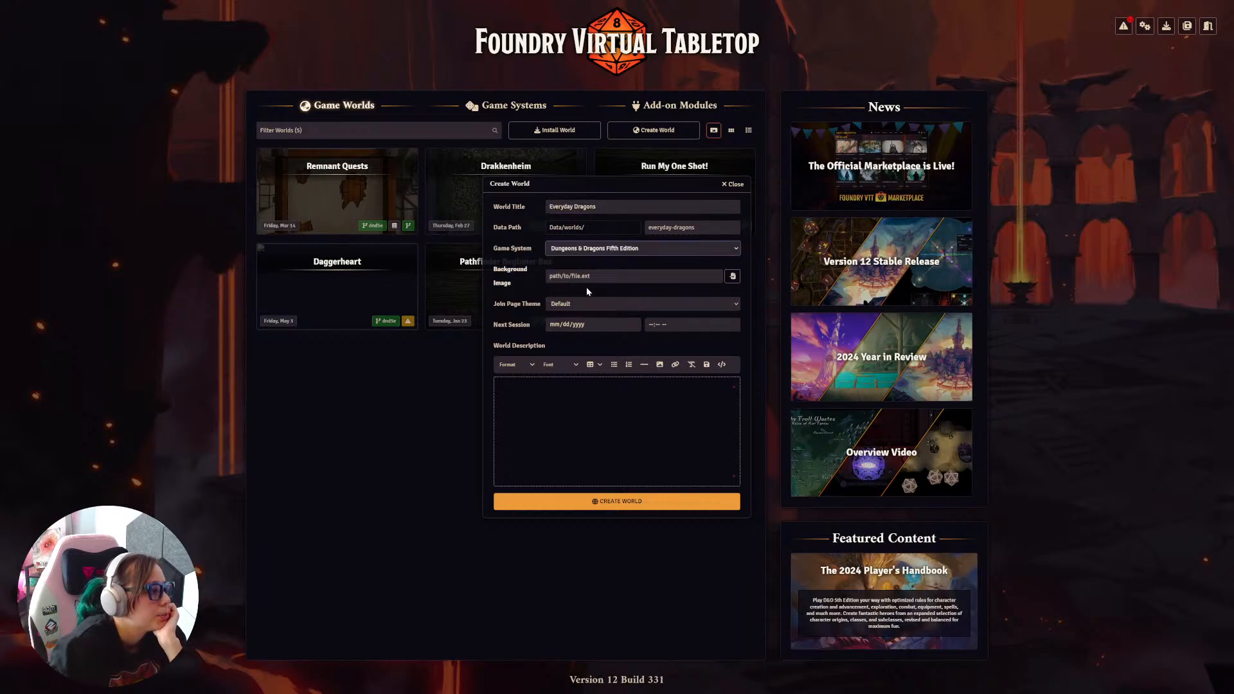
click(579, 306)
click(579, 322)
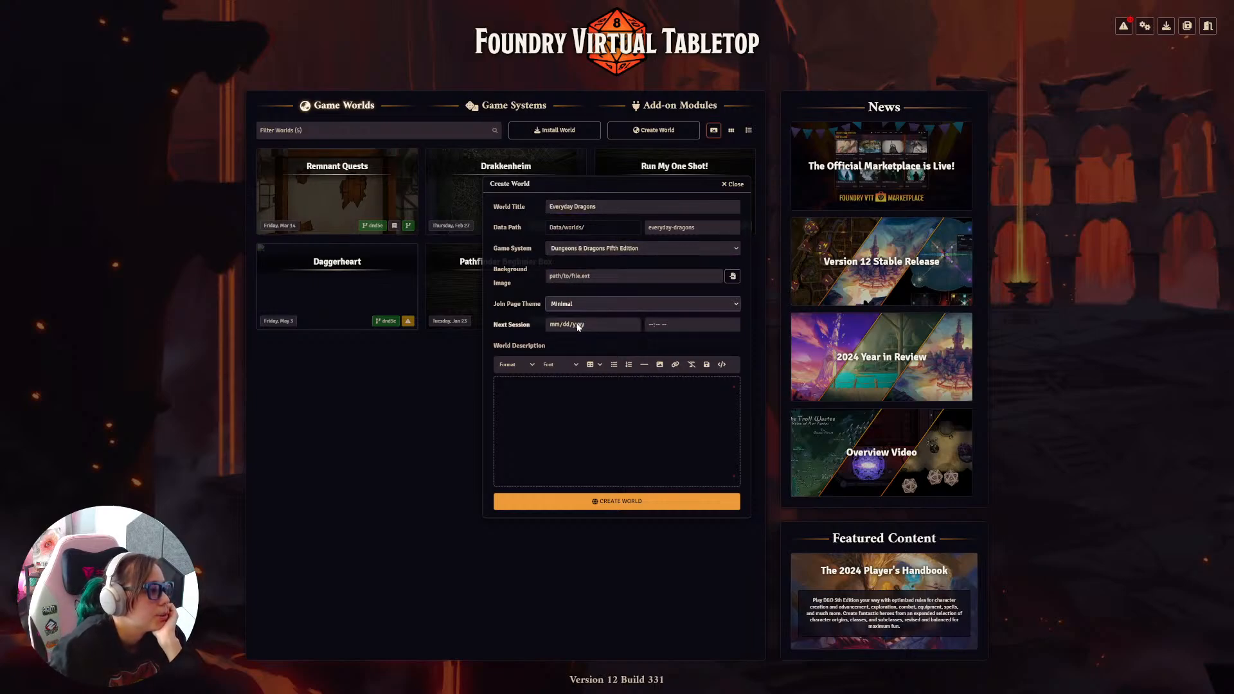
click(586, 501)
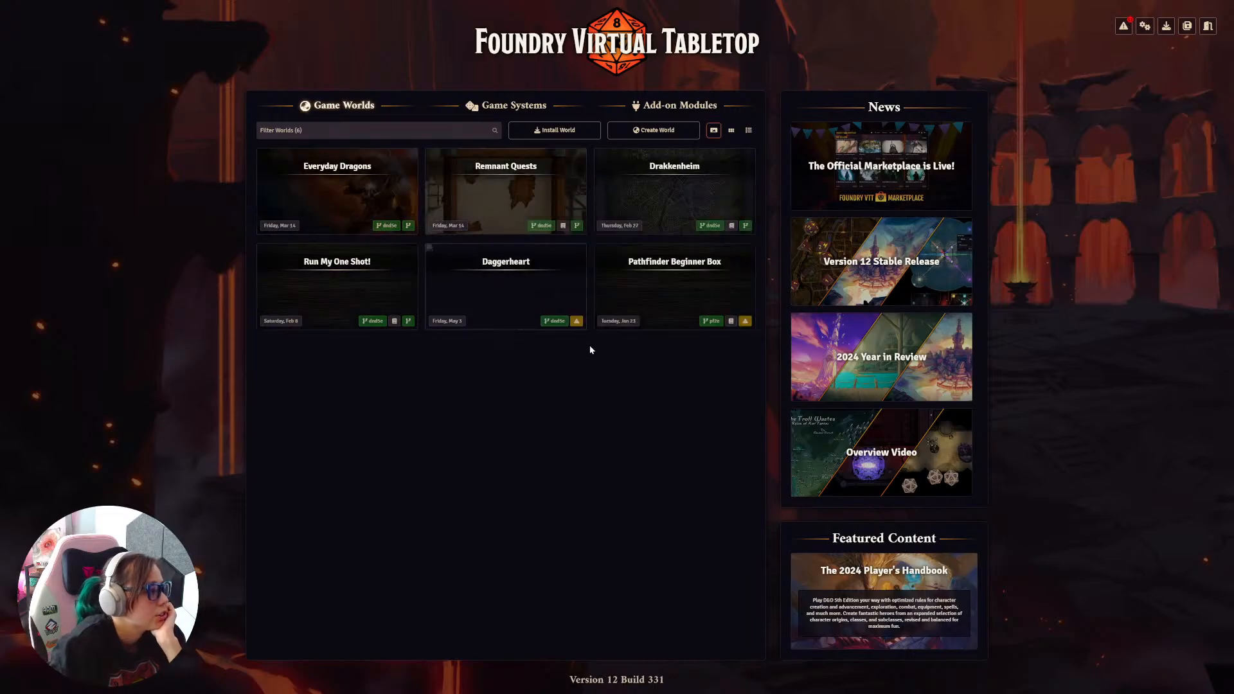
Step: Launch the Everyday Dragons world, join the session as Gamemaster and dismiss the welcome tour
click(341, 200)
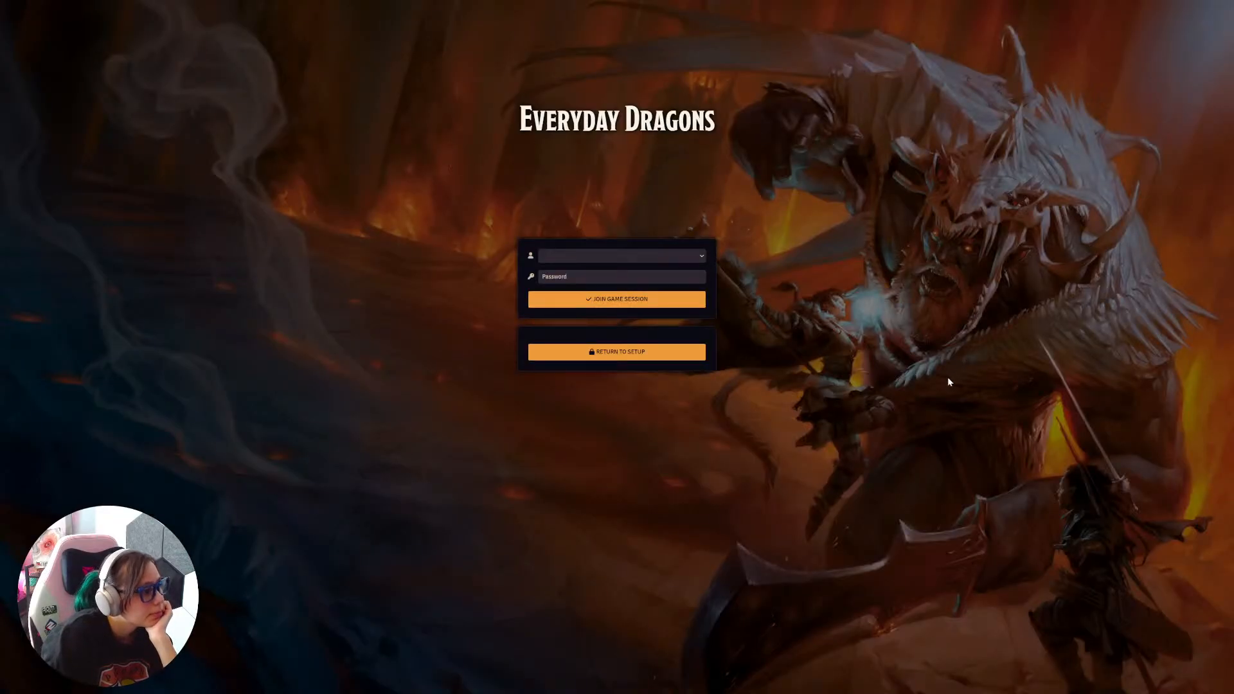
click(591, 255)
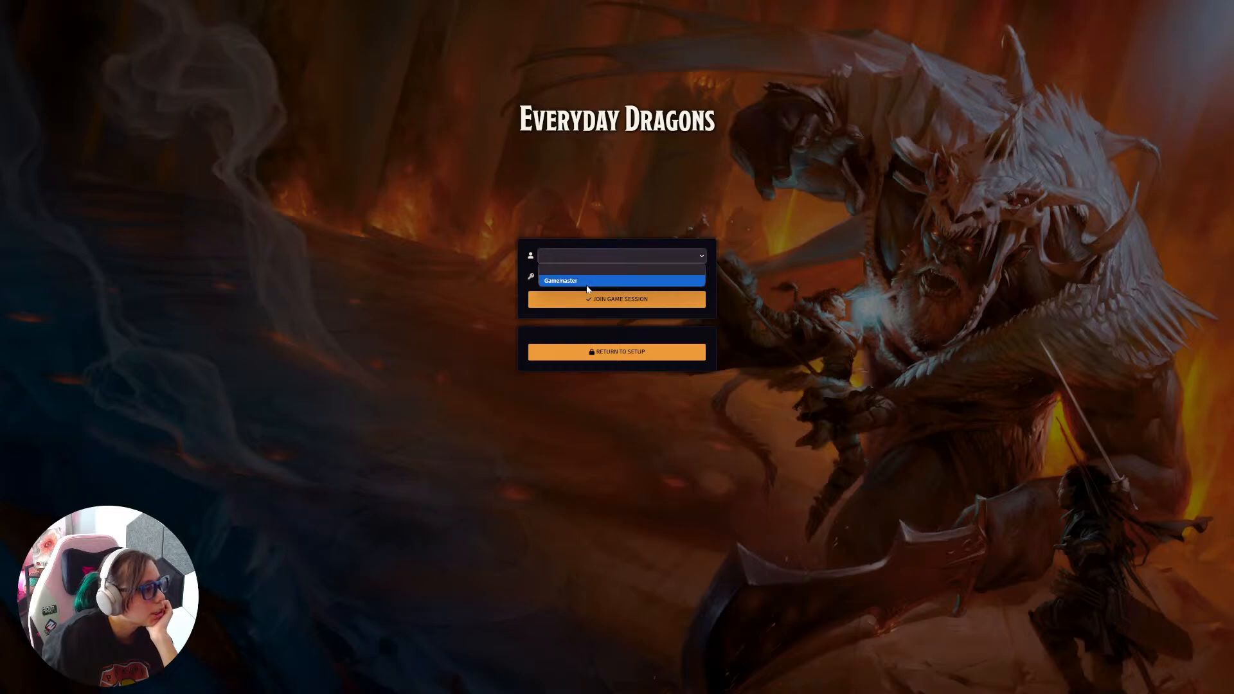
click(588, 283)
click(617, 299)
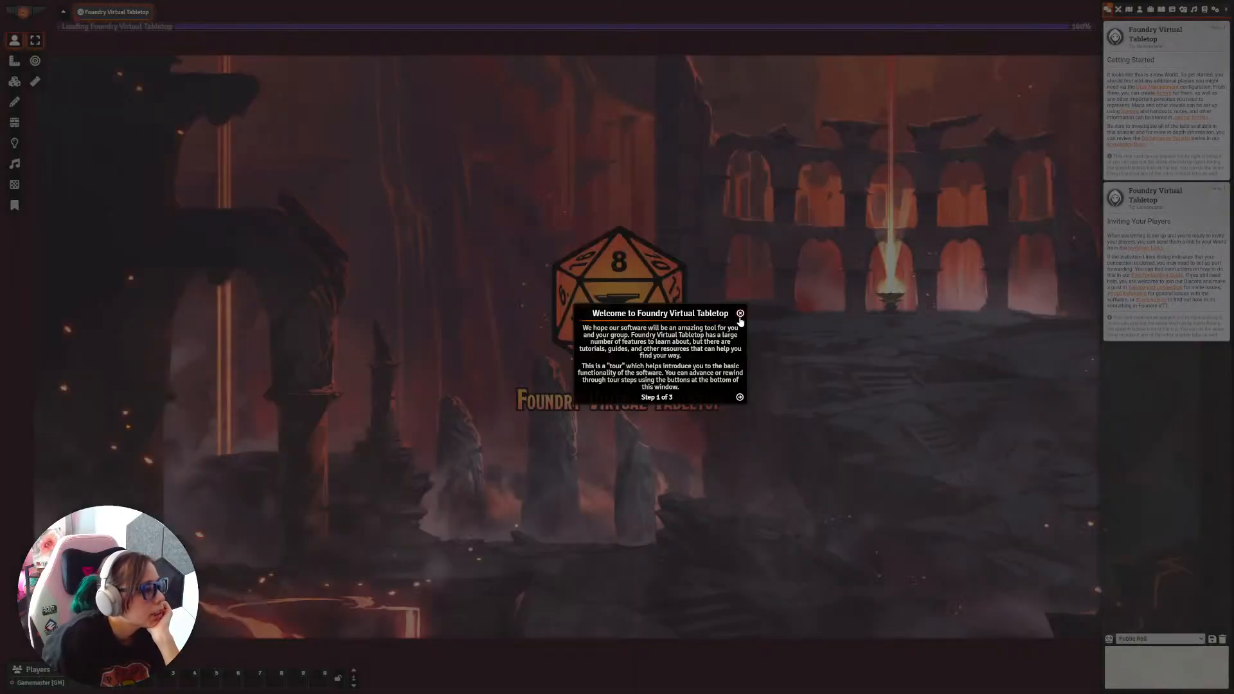
click(741, 314)
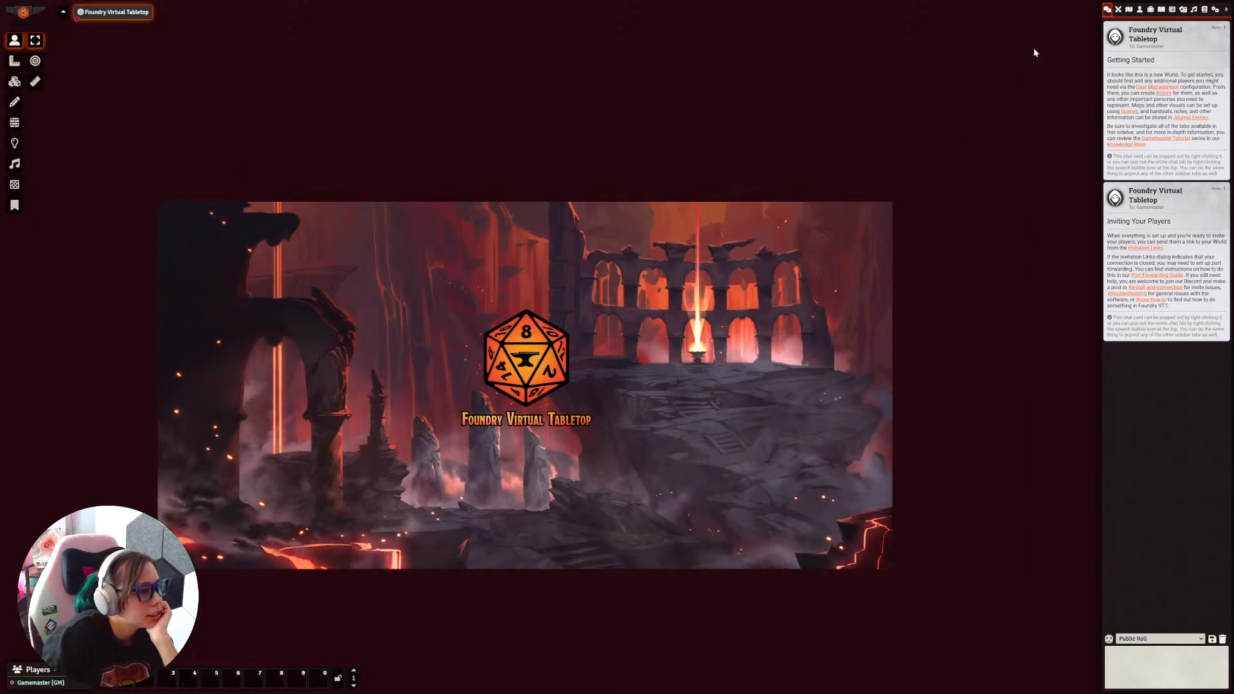
Step: Delete the default Foundry Virtual Tabletop scene from the world and open the dialog for creating a new scene
click(1130, 10)
right_click(1133, 72)
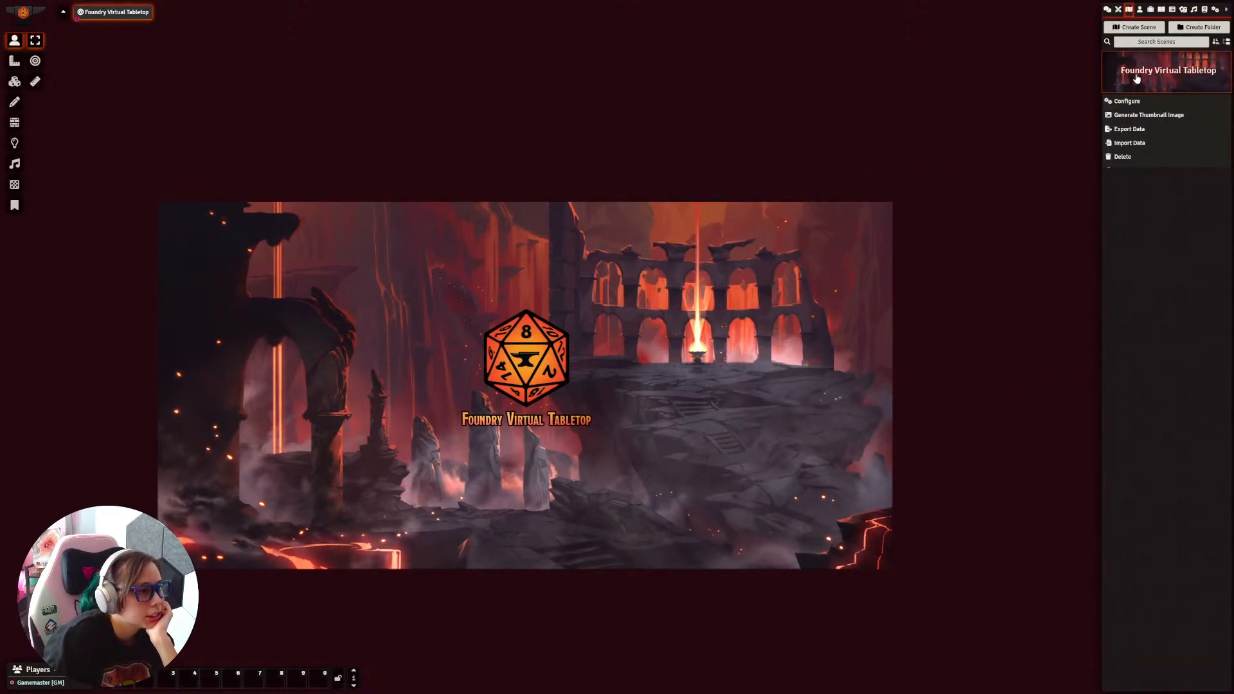
click(1122, 157)
key(Return)
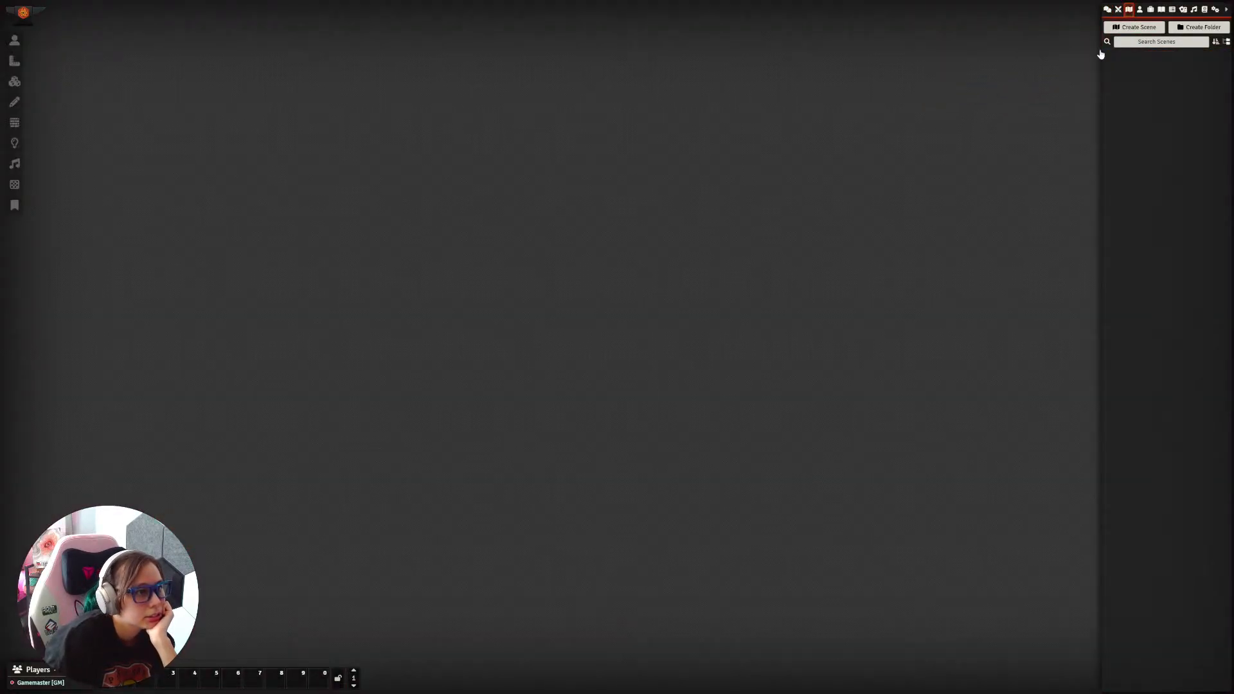
click(1147, 28)
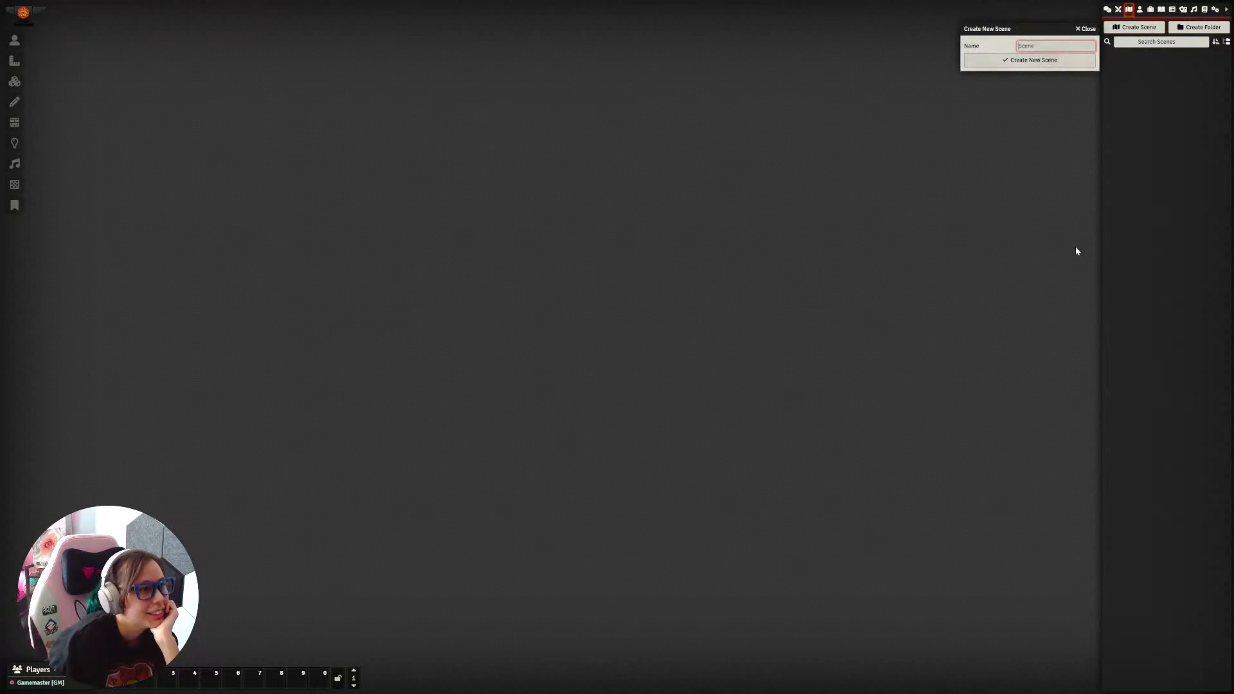
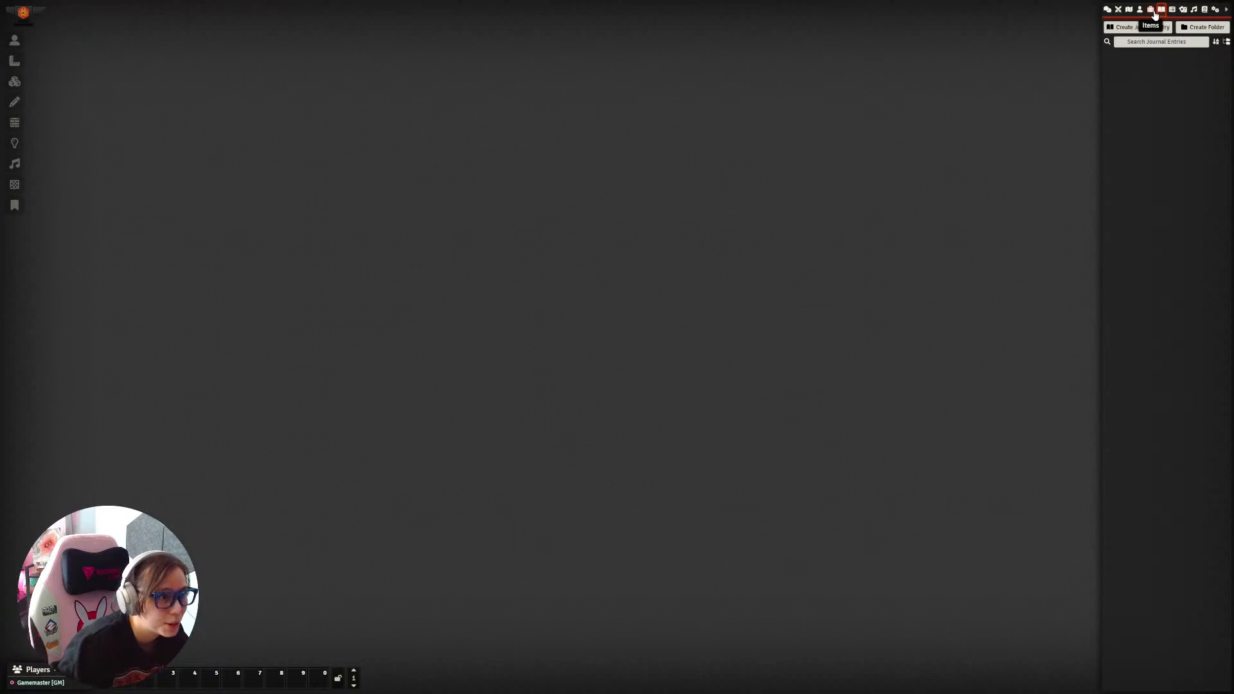
Step: Create a new item of the Weapon type in the world's items
click(1150, 10)
click(1138, 28)
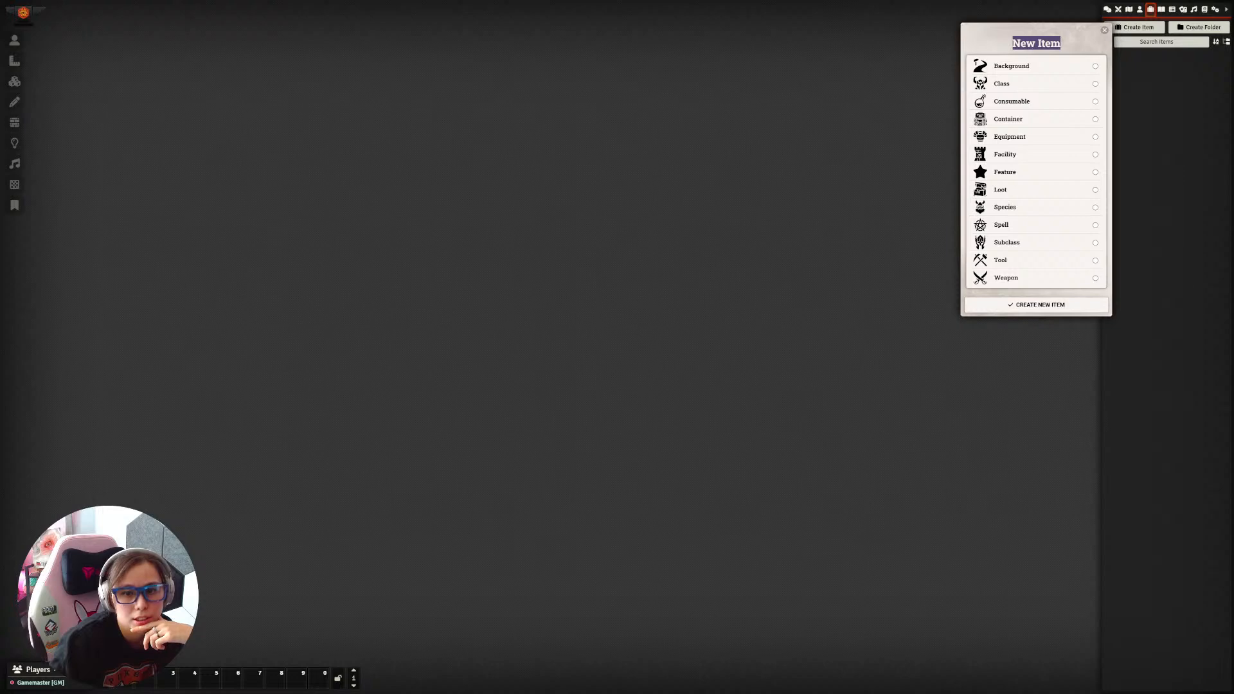
click(1069, 262)
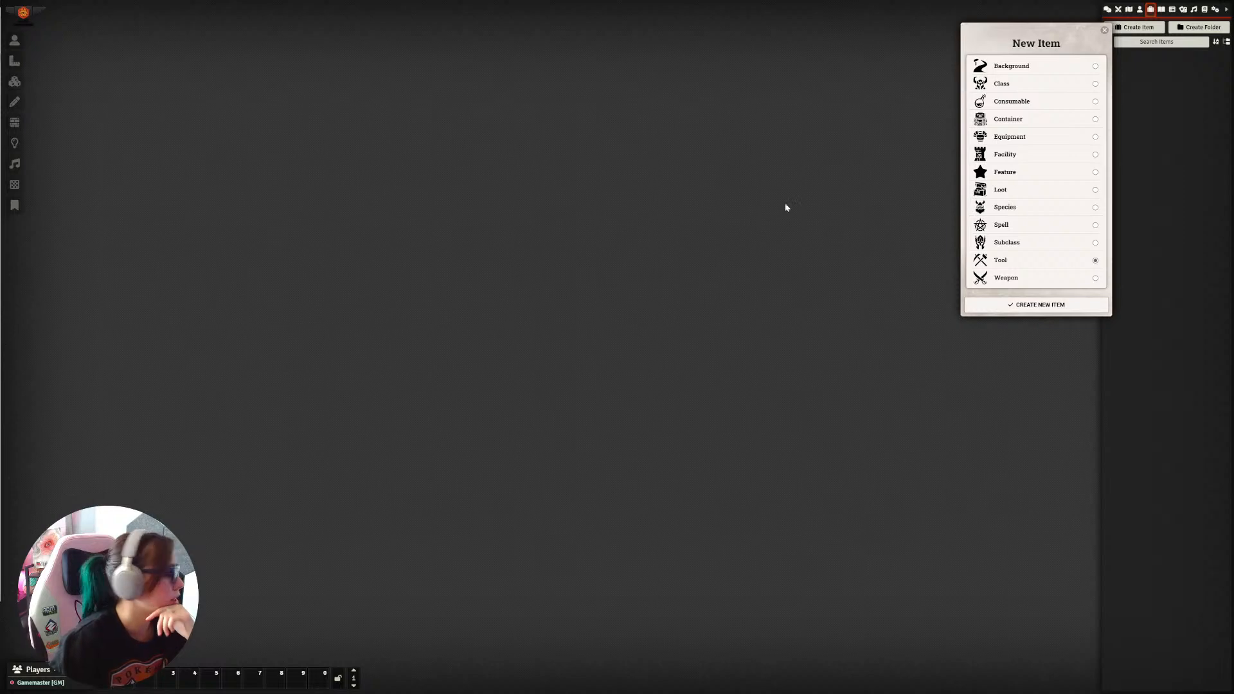
click(1028, 278)
click(1029, 306)
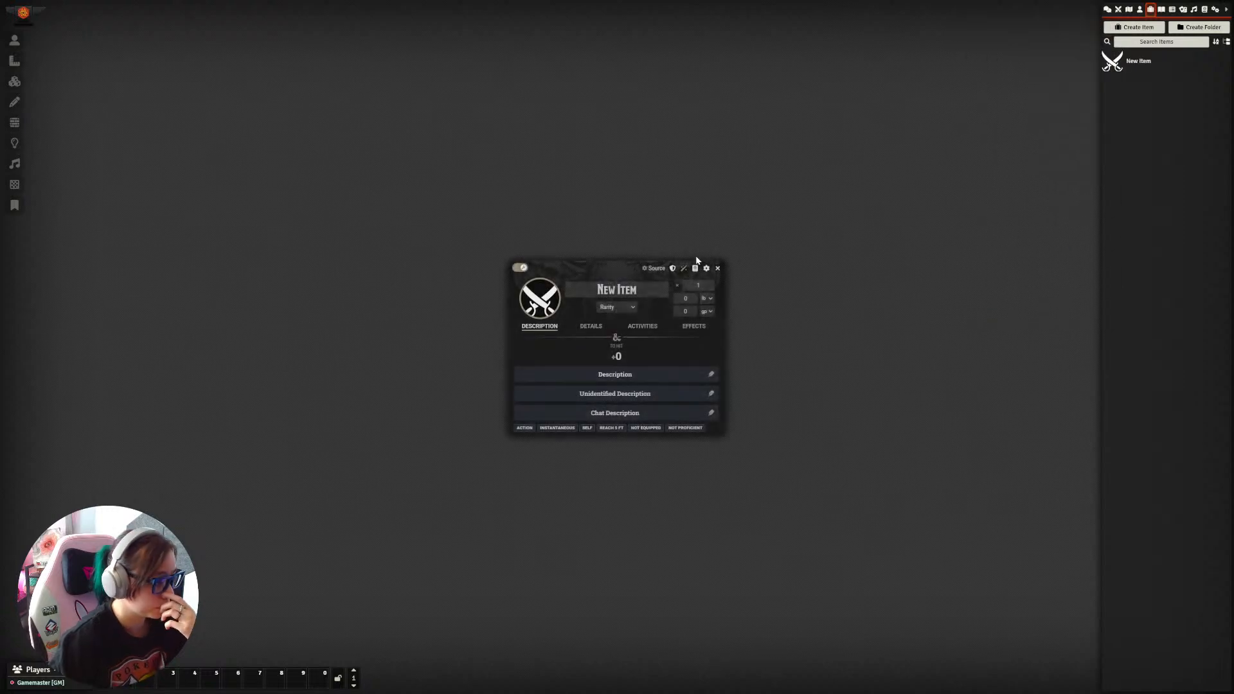
Step: Rename the new weapon item as "Dungeon Gourmand's Utensils"
key(BackSpace)
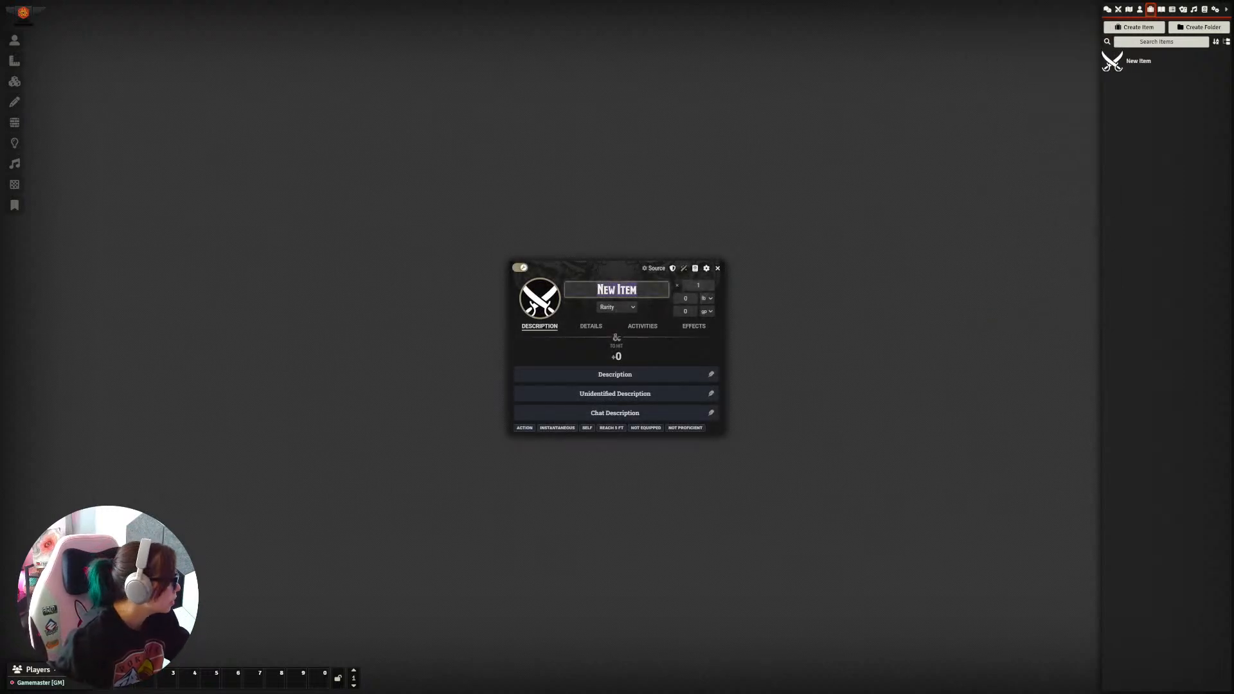
text(Dunge)
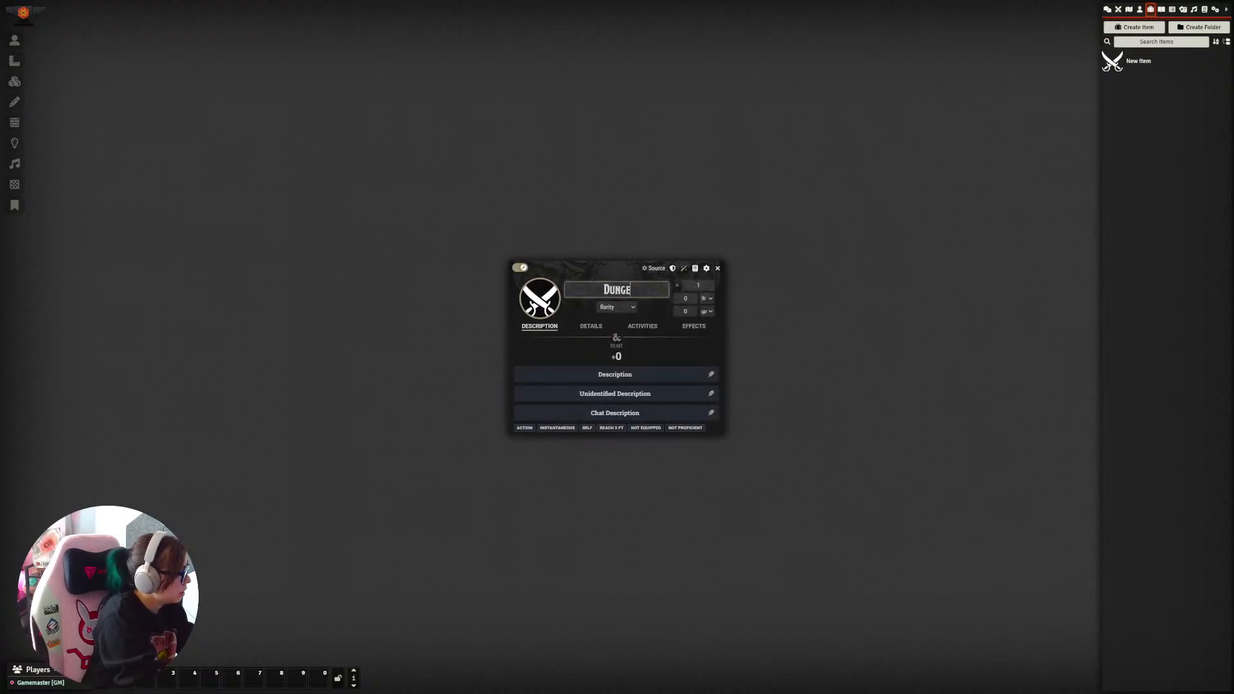
text(on Gour)
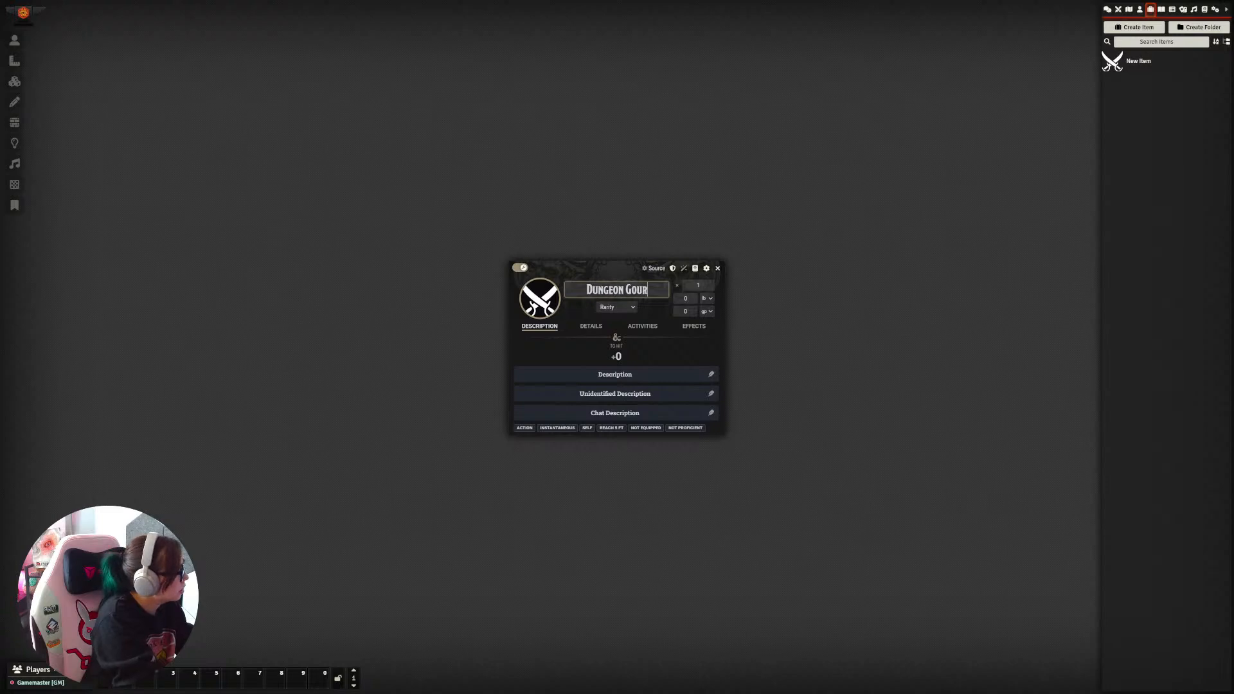
text(mand's U)
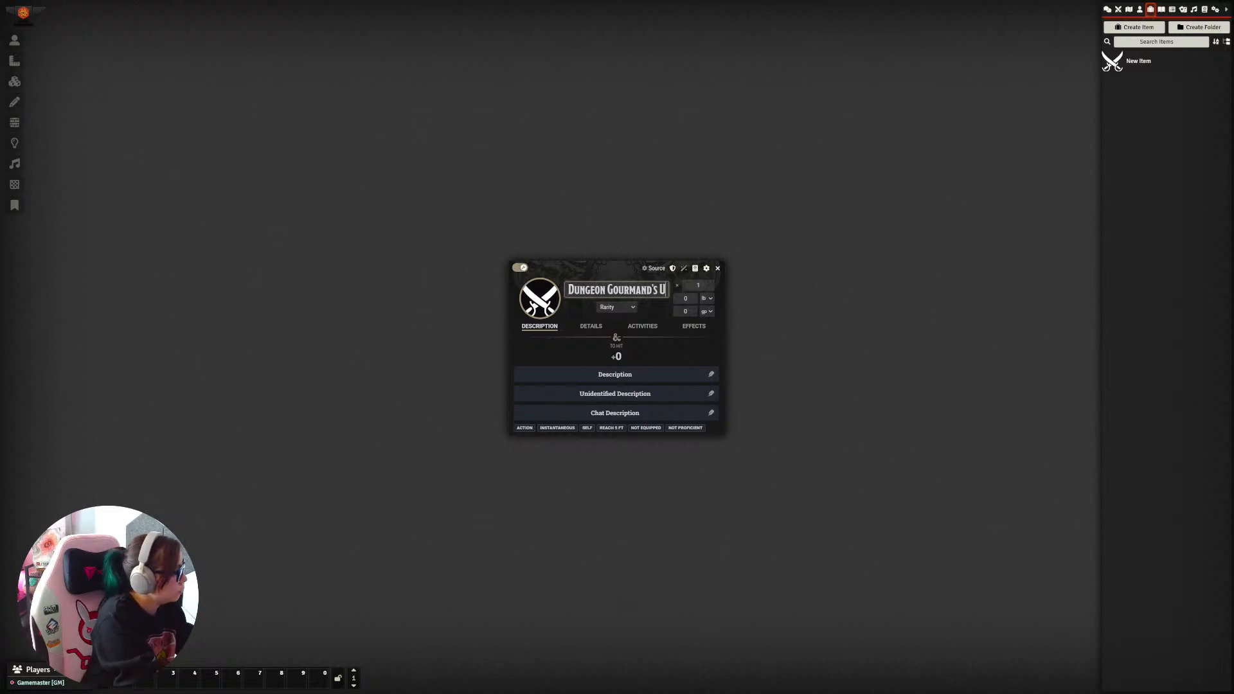
text(tensils)
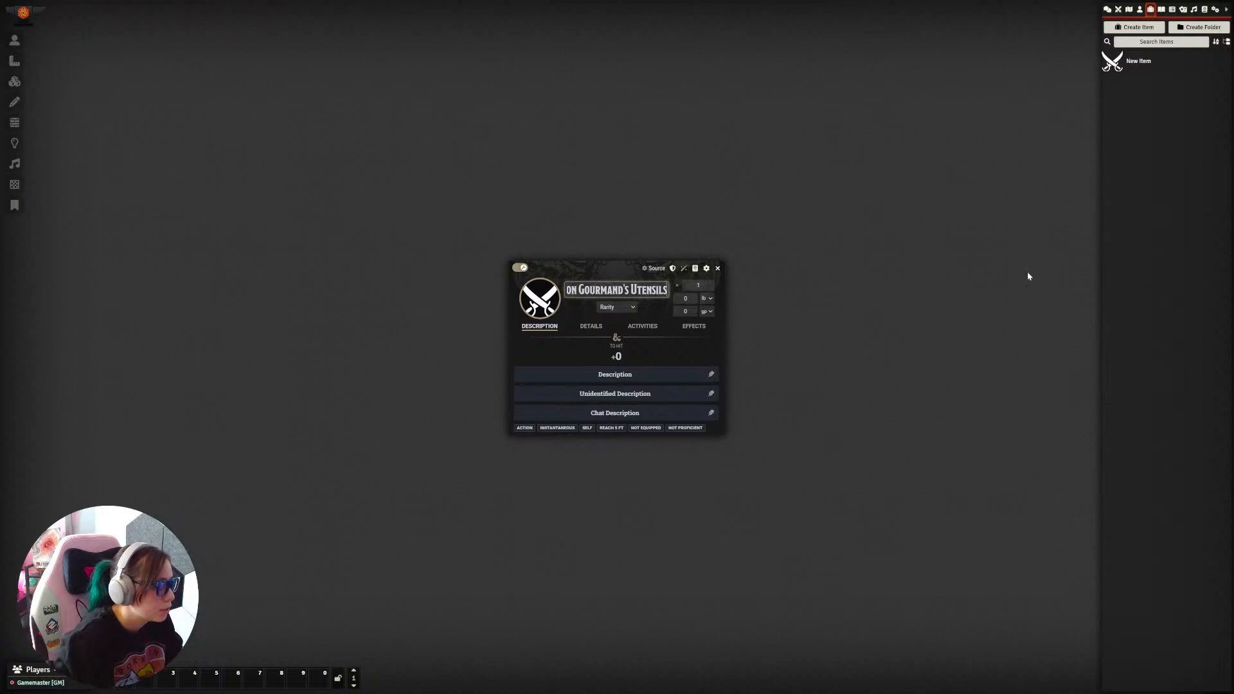
click(690, 355)
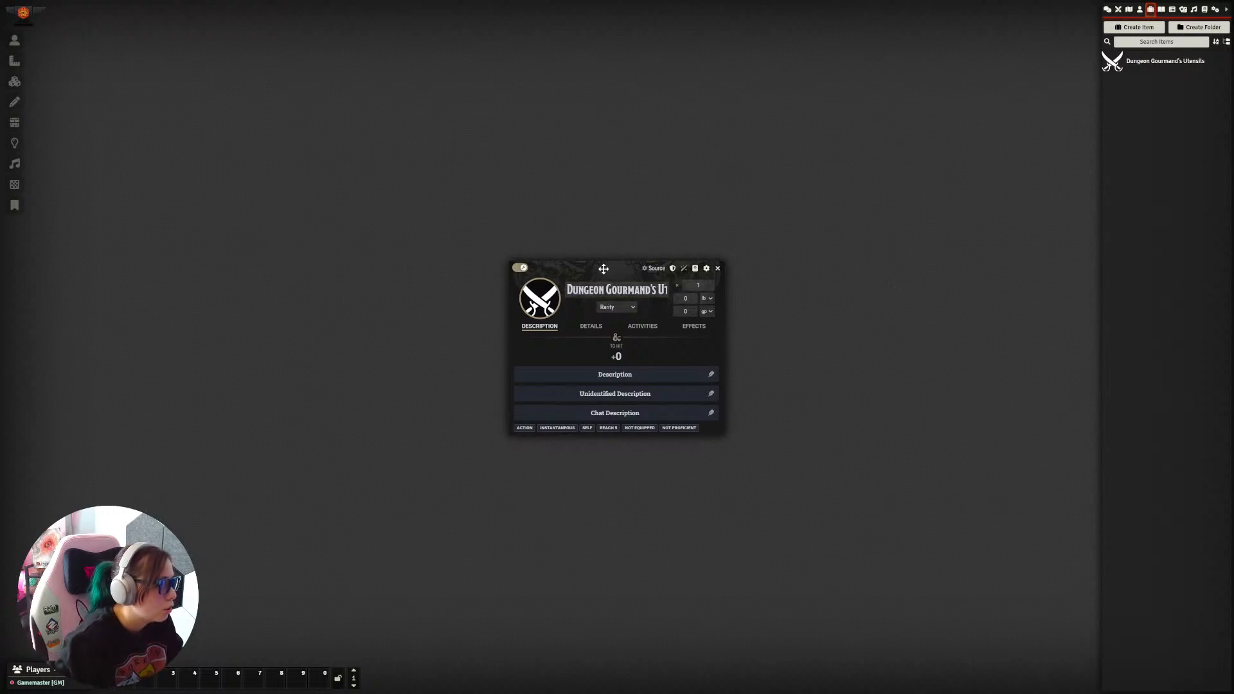
Step: Browse for the item's image in the modules/a-dragons-magnum-opus-everyday-dragons-iss-1 folder and open the dialog for creating a subfolder there
drag(603, 269, 600, 222)
click(538, 256)
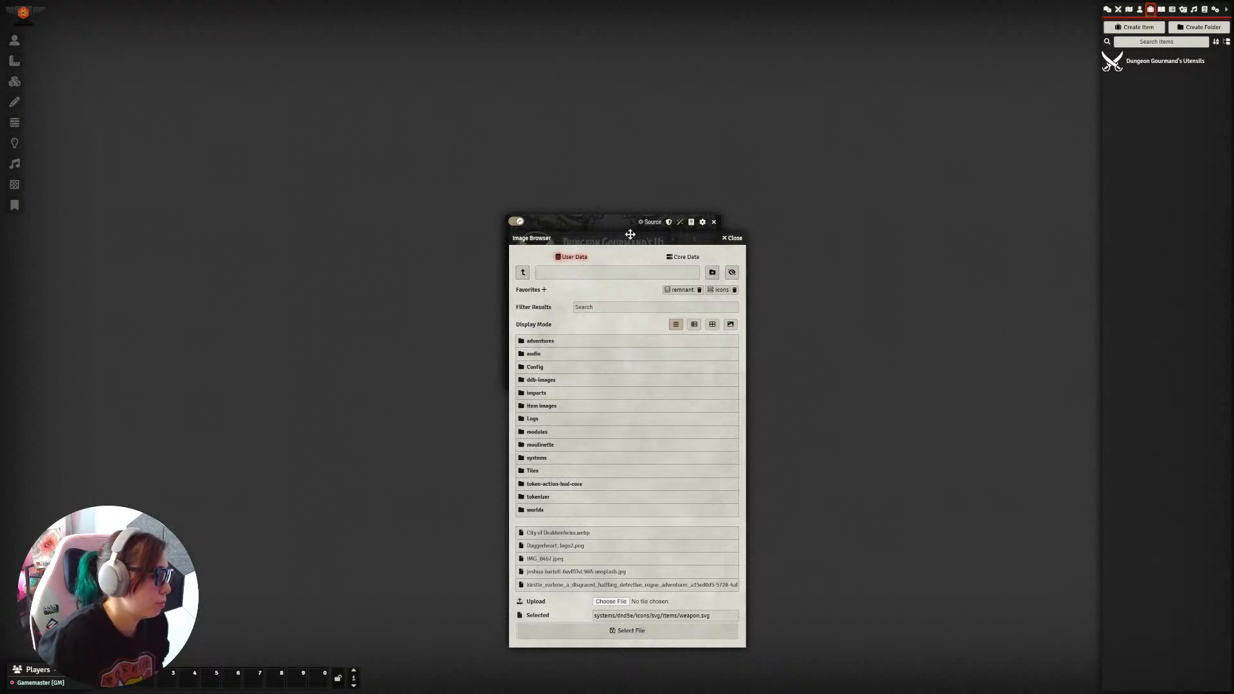
click(610, 433)
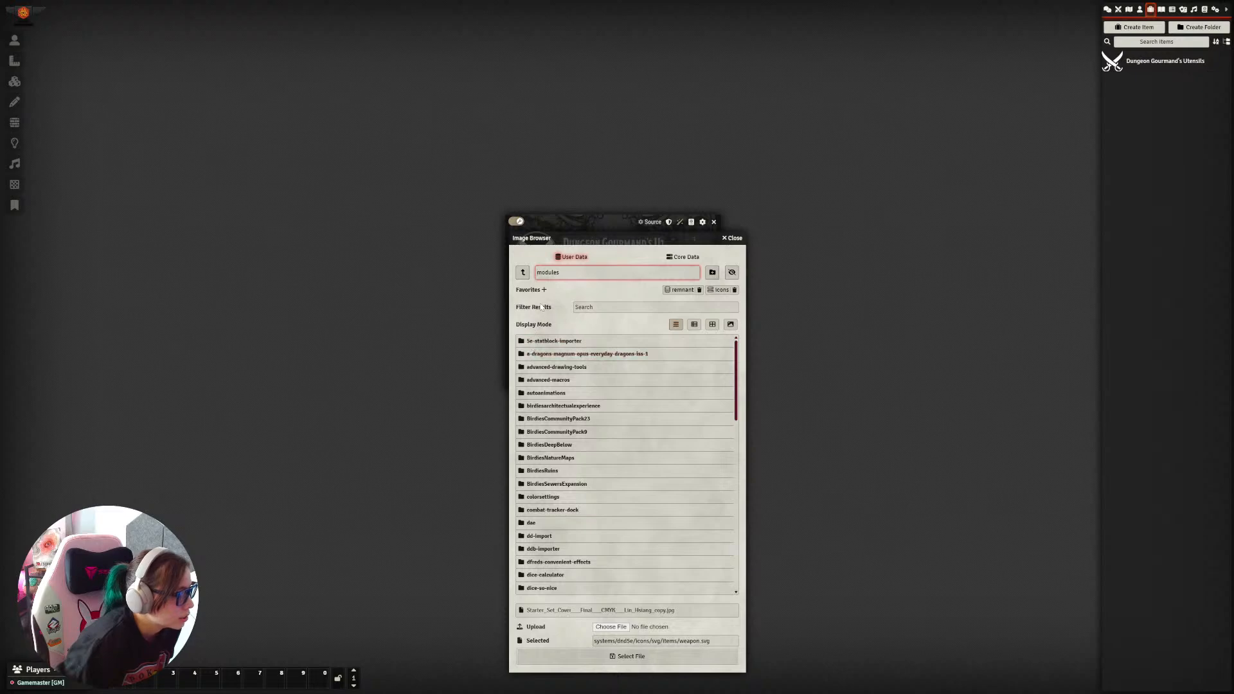
click(543, 356)
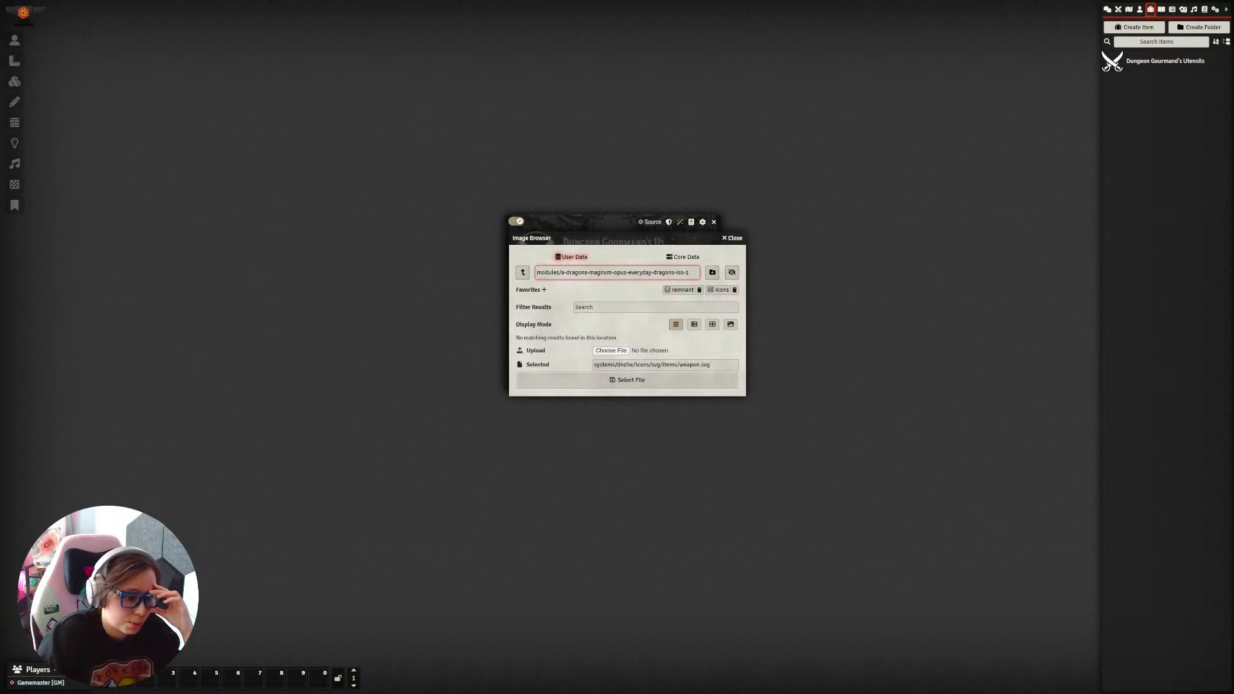
click(712, 272)
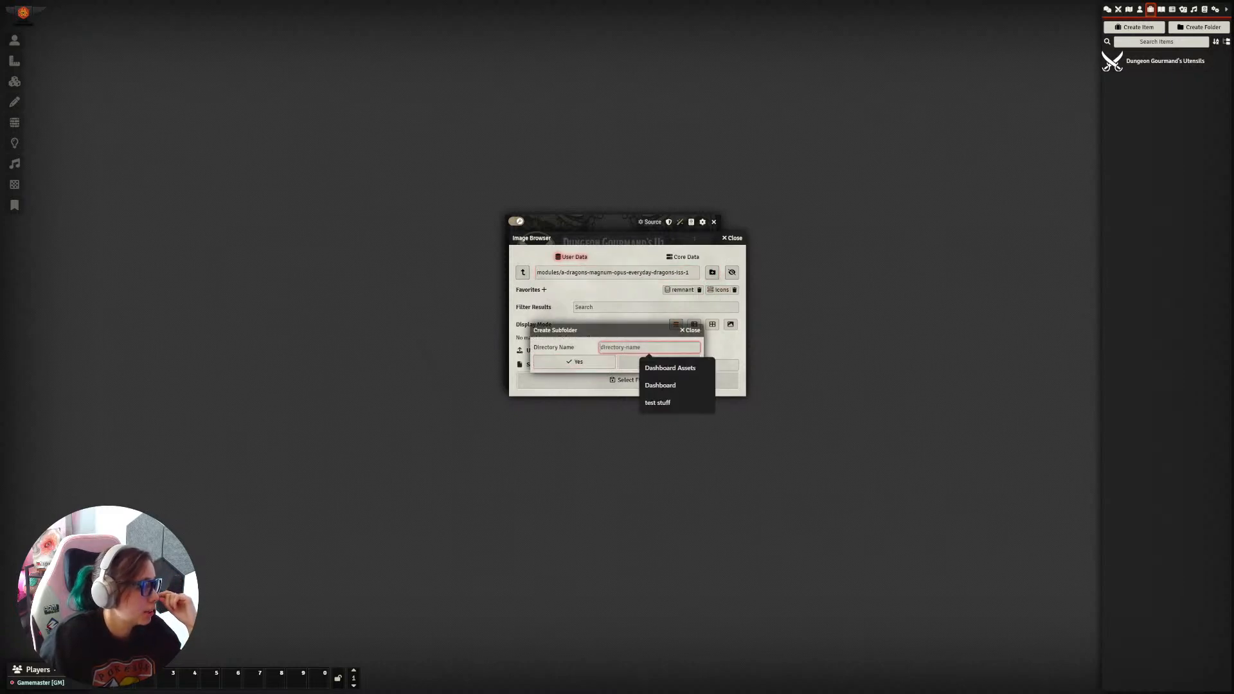
Step: Switch to the Adventure Documents article in the browser and highlight the note about including media files when distributing an adventure
click(746, 647)
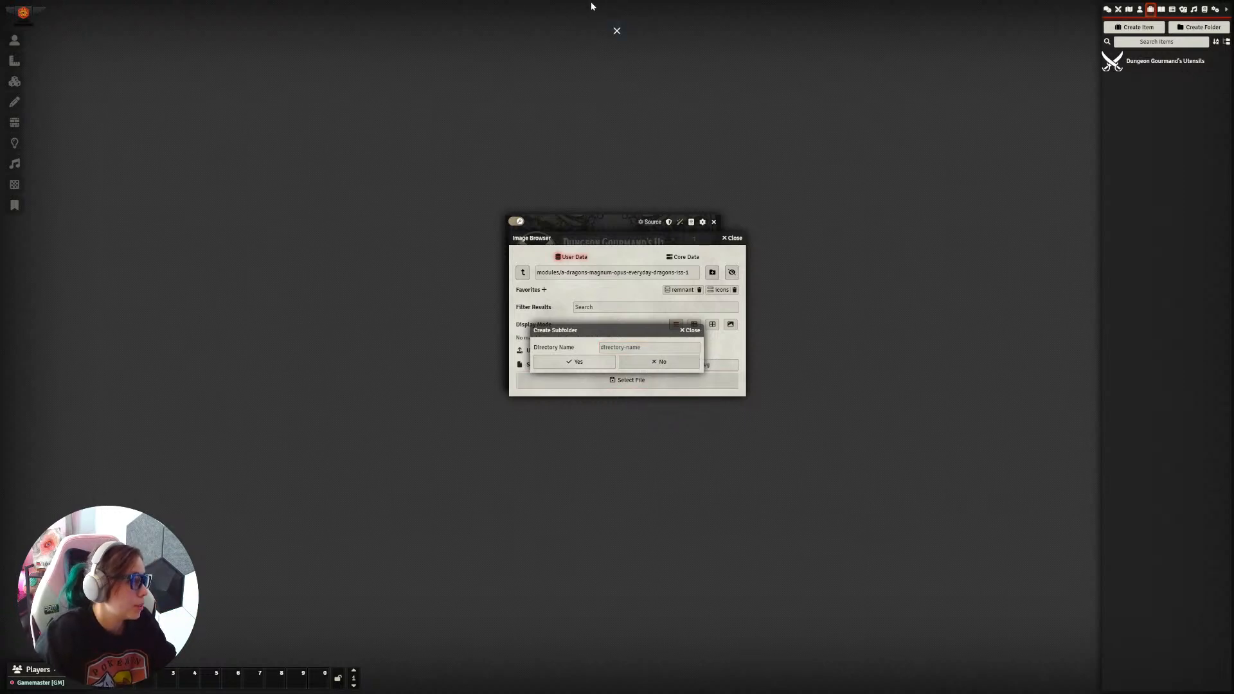
click(617, 32)
click(65, 12)
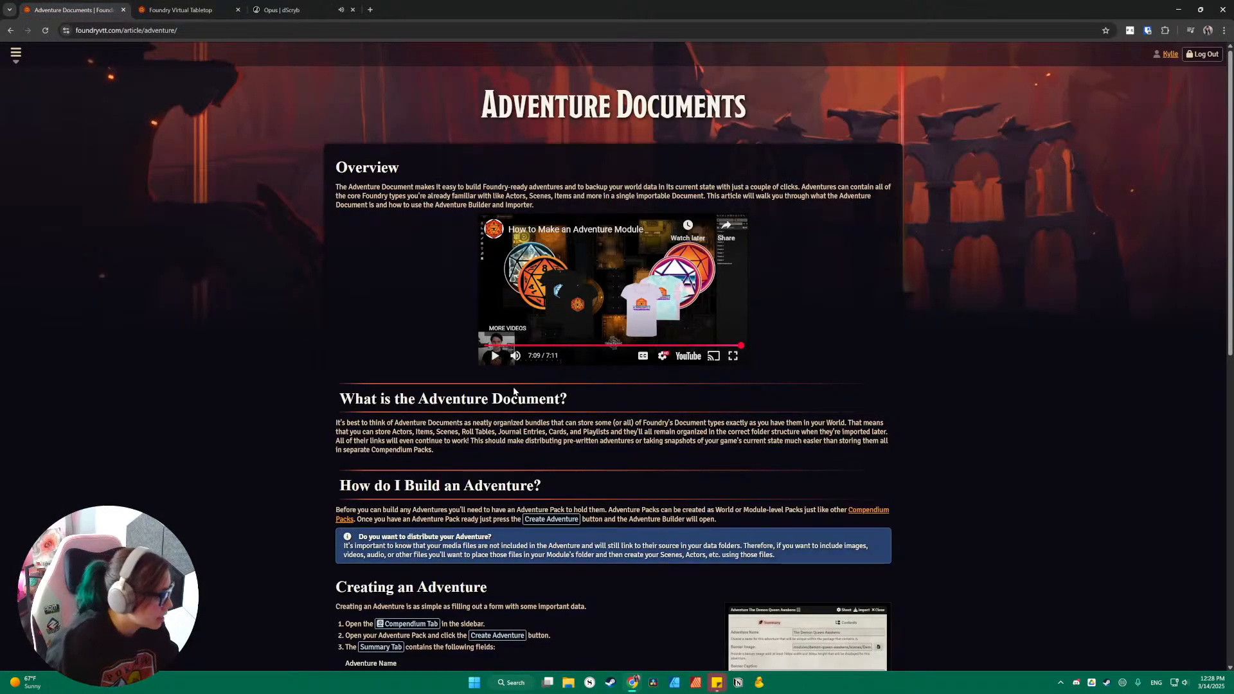
scroll(578, 183, down, 5)
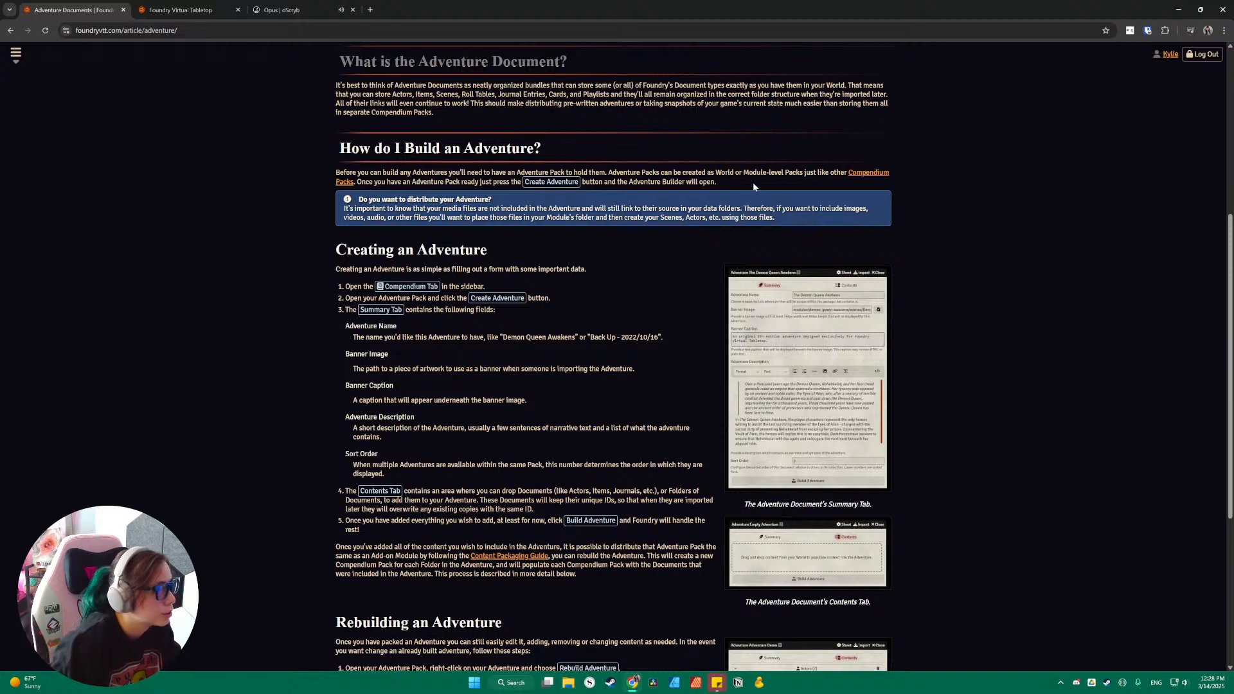
drag(344, 208, 776, 220)
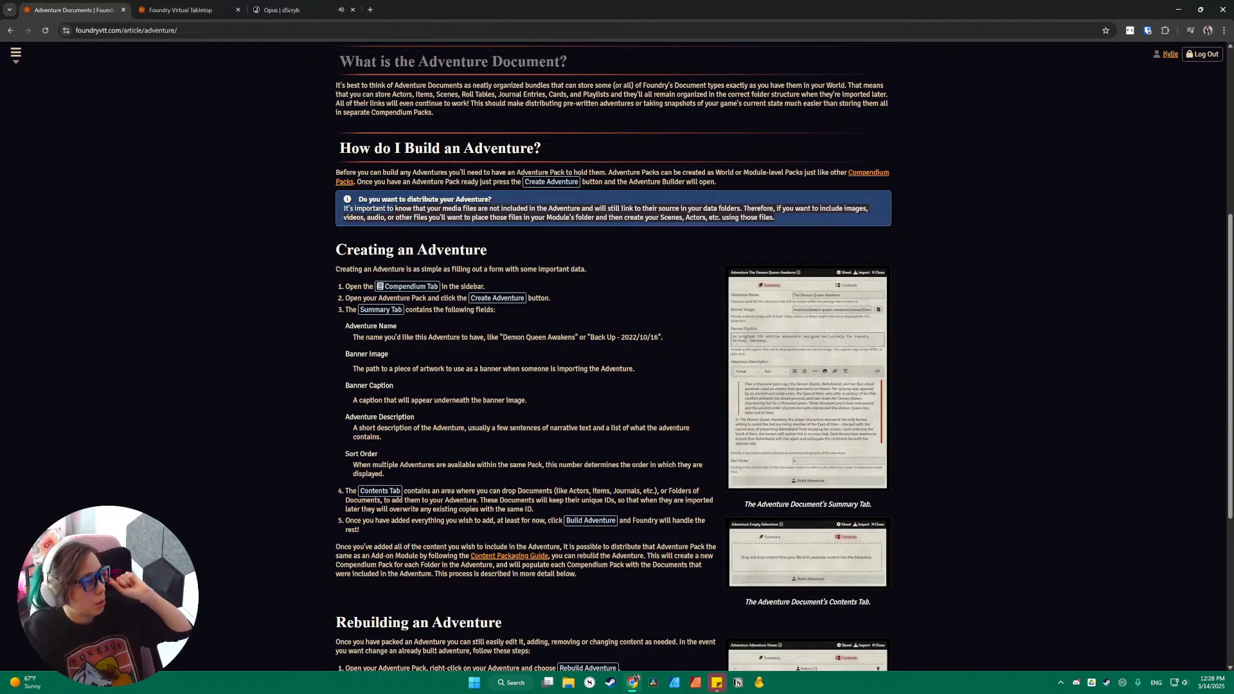
drag(569, 216, 572, 219)
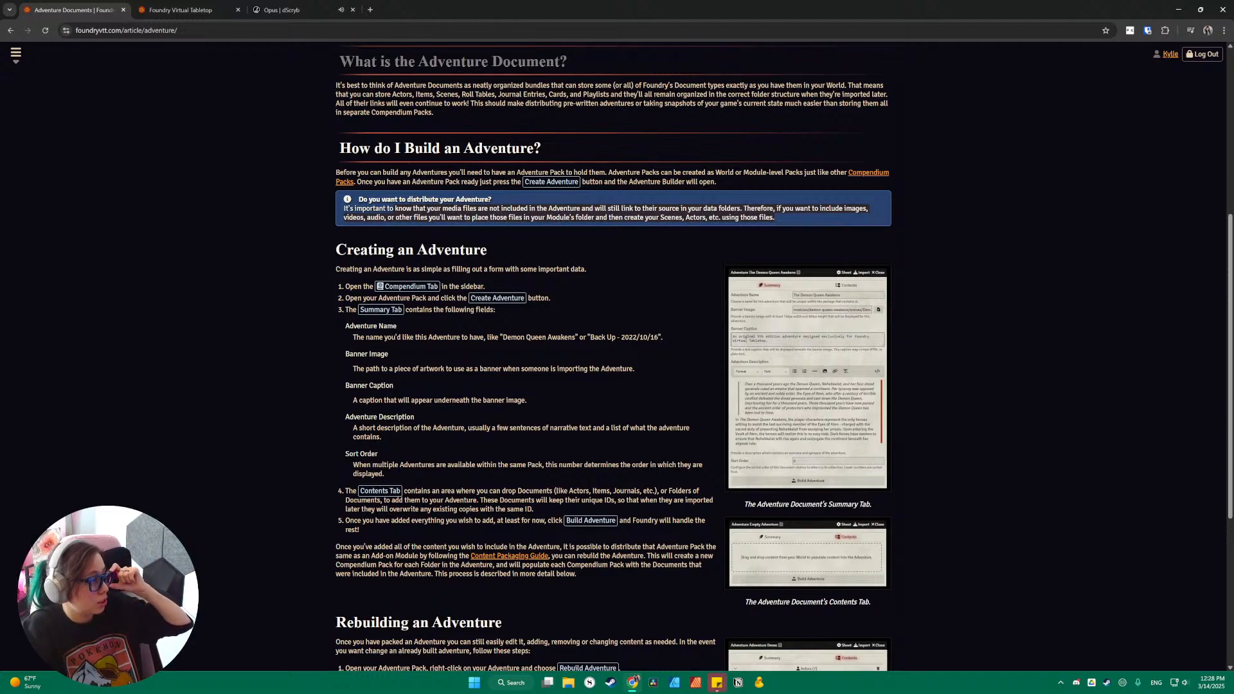
Step: Read through the Adventure Documents article and open its linked Content Packaging Guide in a new browser tab
click(571, 218)
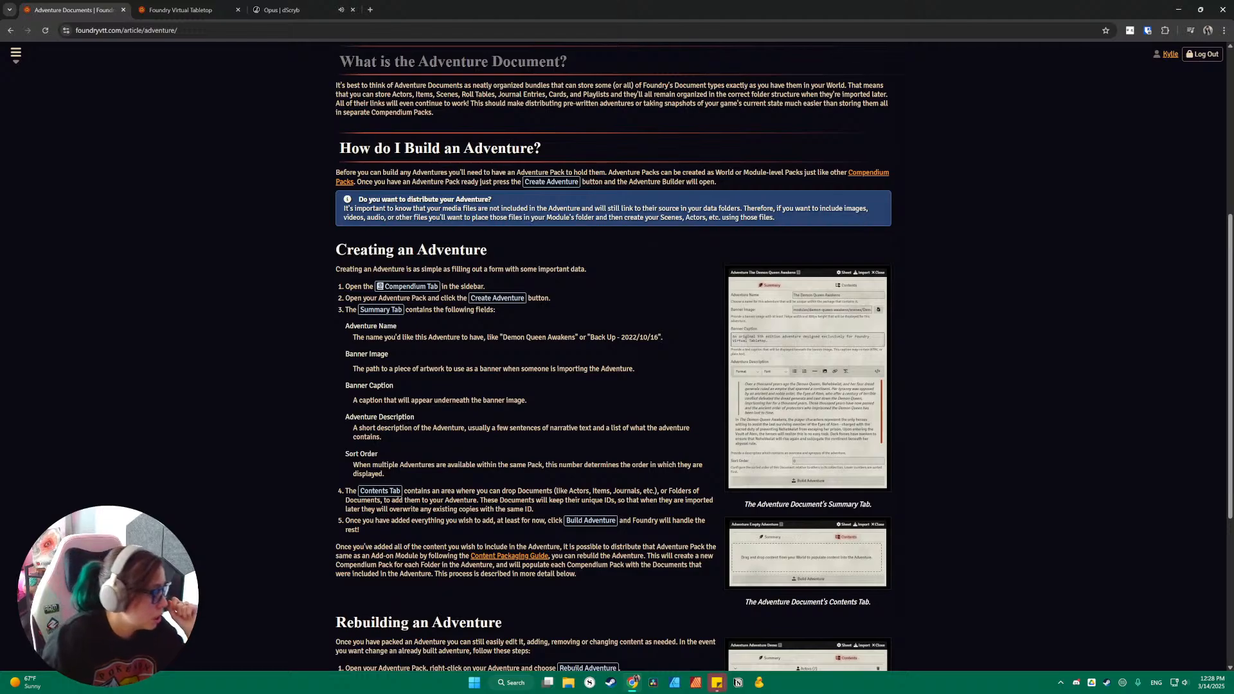
scroll(657, 442, up, 5)
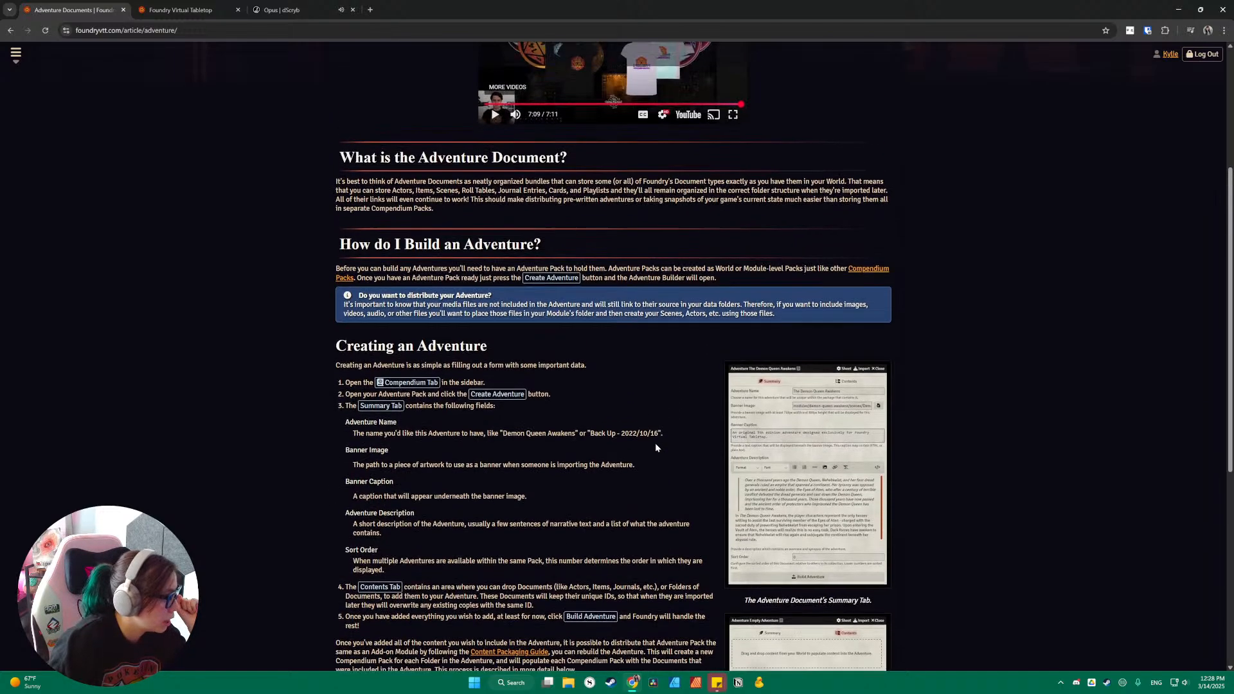
scroll(656, 448, down, 3)
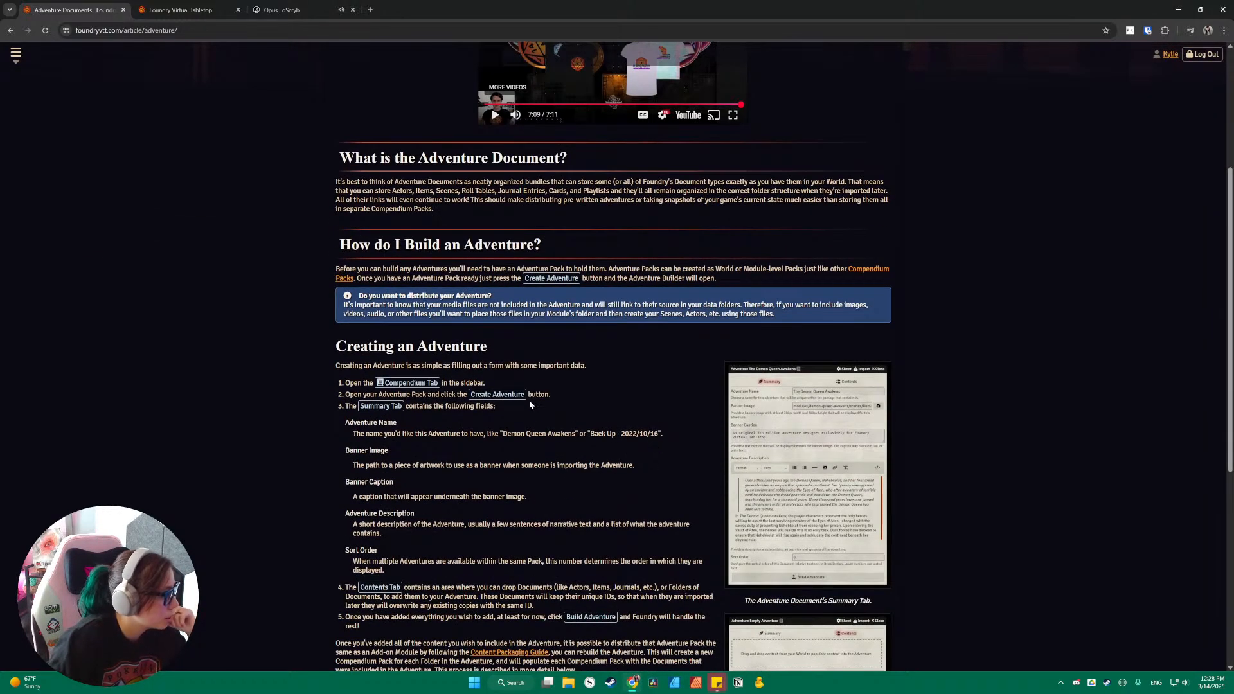
scroll(529, 400, down, 2)
scroll(613, 356, down, 5)
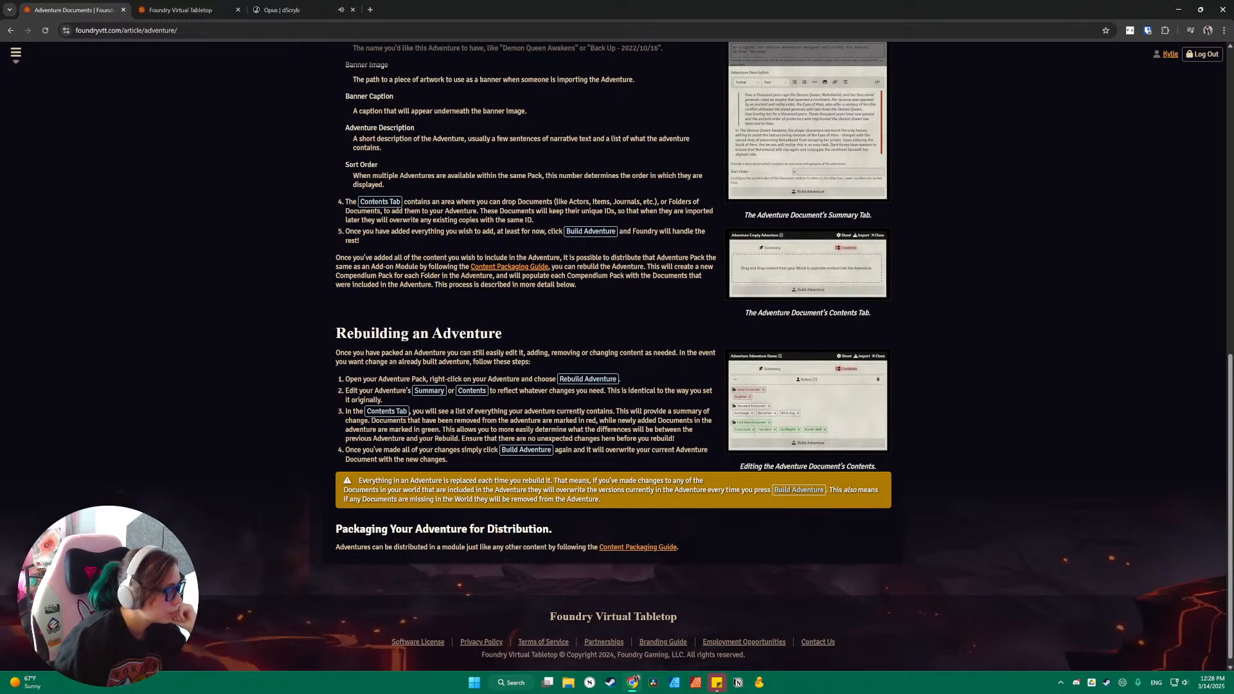
right_click(646, 548)
click(681, 417)
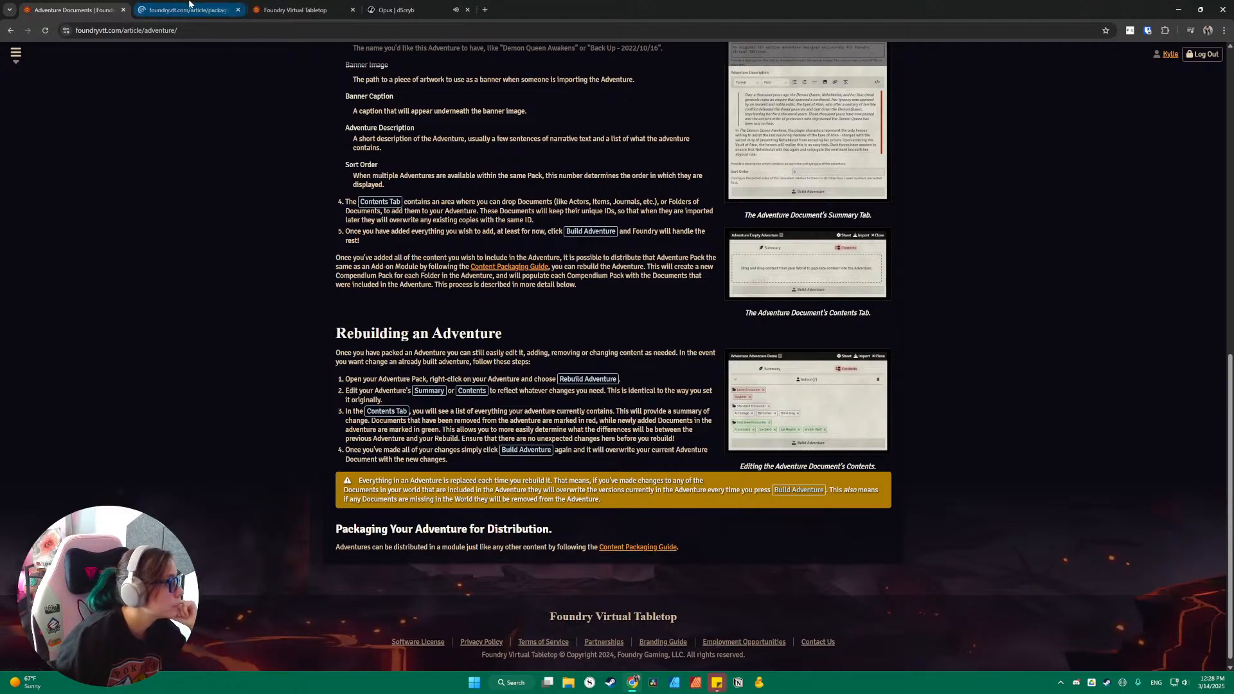
click(189, 7)
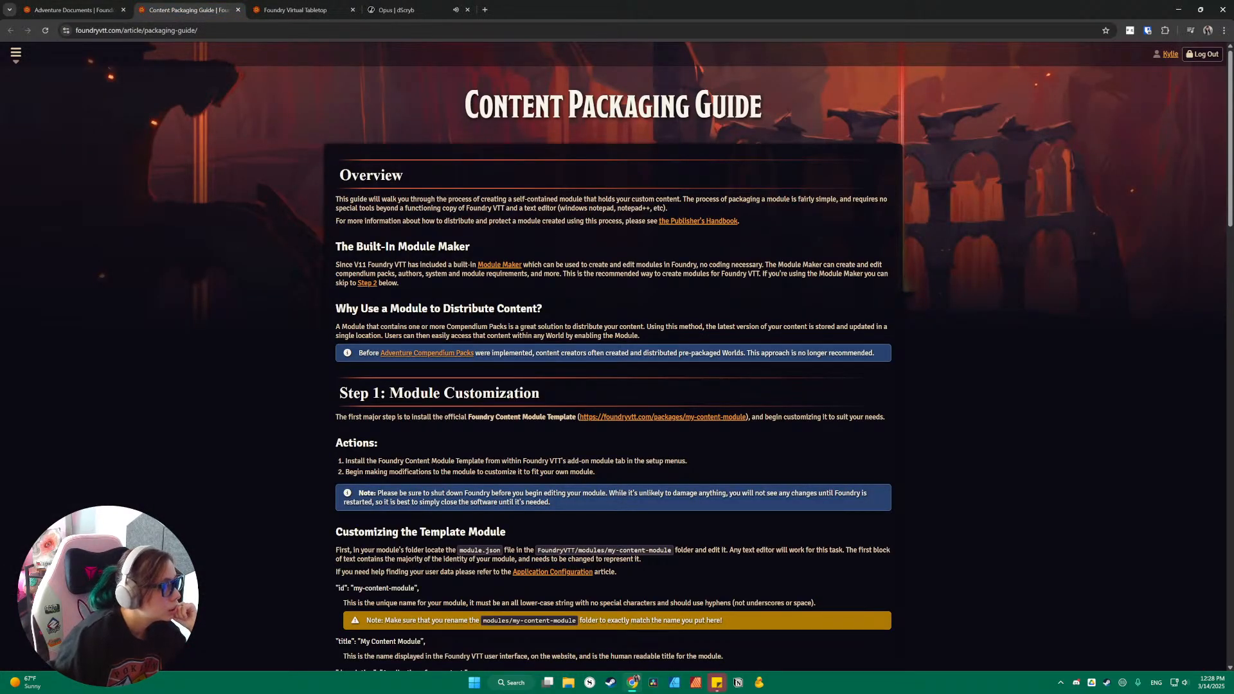
Step: Read the Content Packaging Guide's Asset Staging section, open the linked Media Optimization Guide, and examine its recommended folder structure
scroll(538, 220, down, 1)
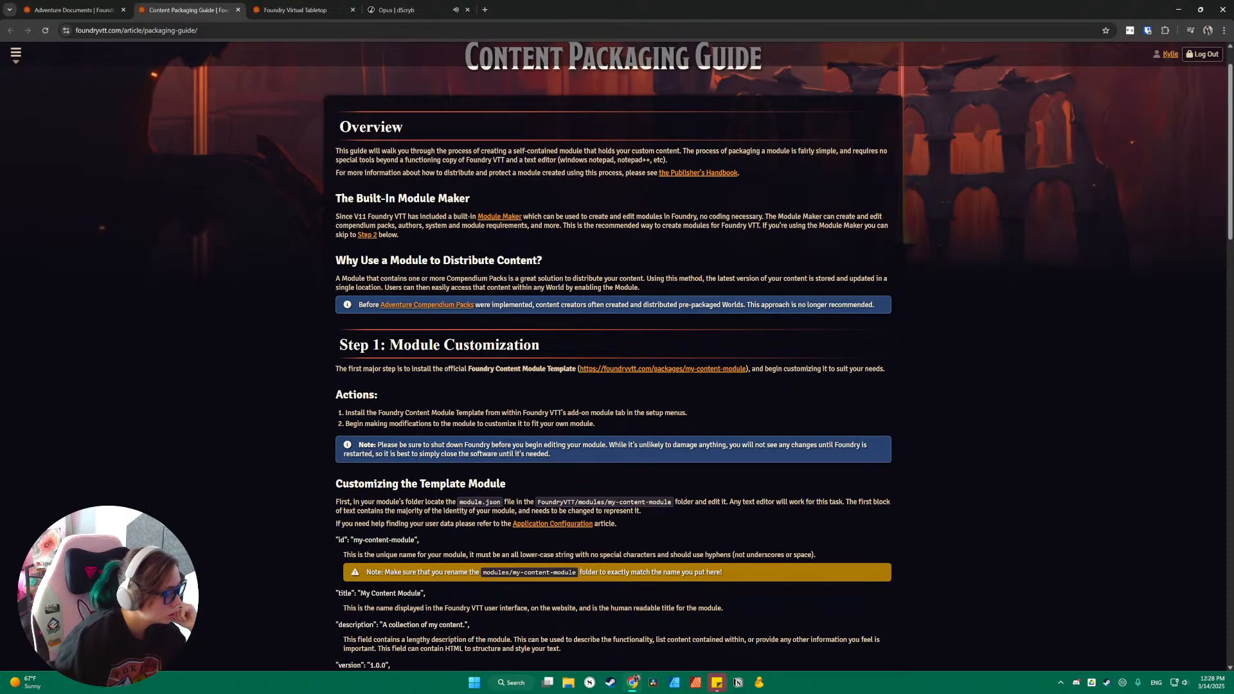
scroll(564, 277, down, 1)
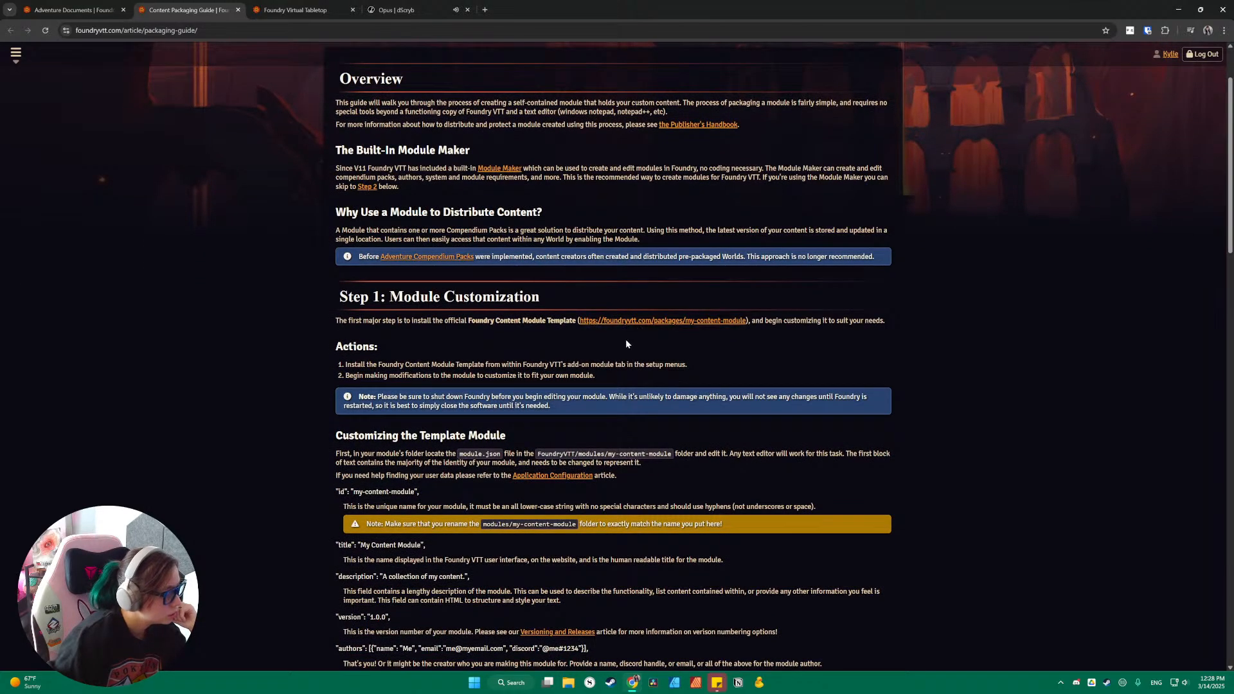
scroll(626, 344, down, 11)
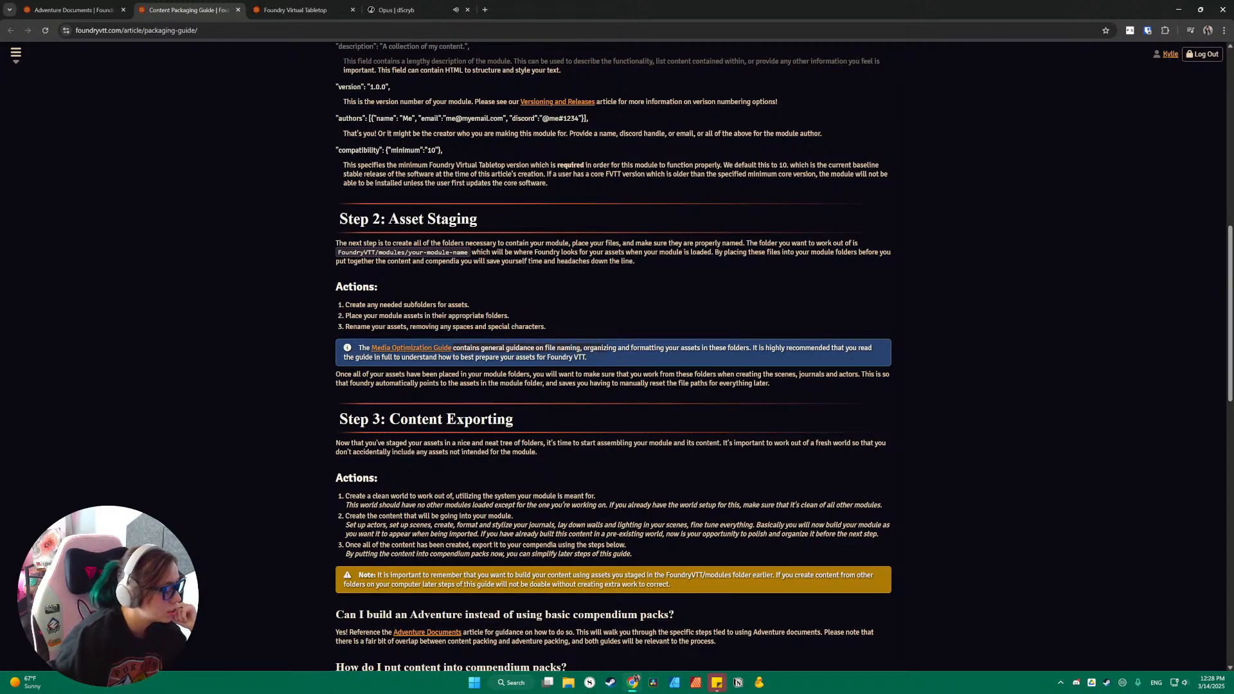
drag(650, 348, 673, 354)
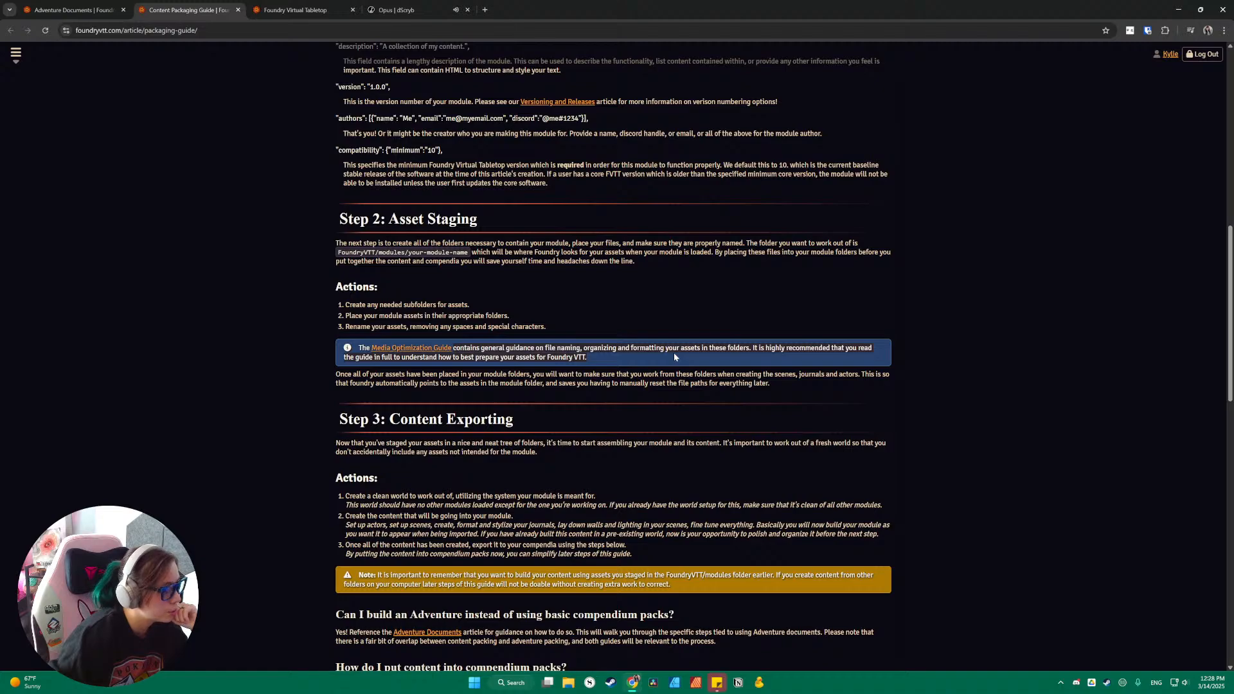
click(427, 349)
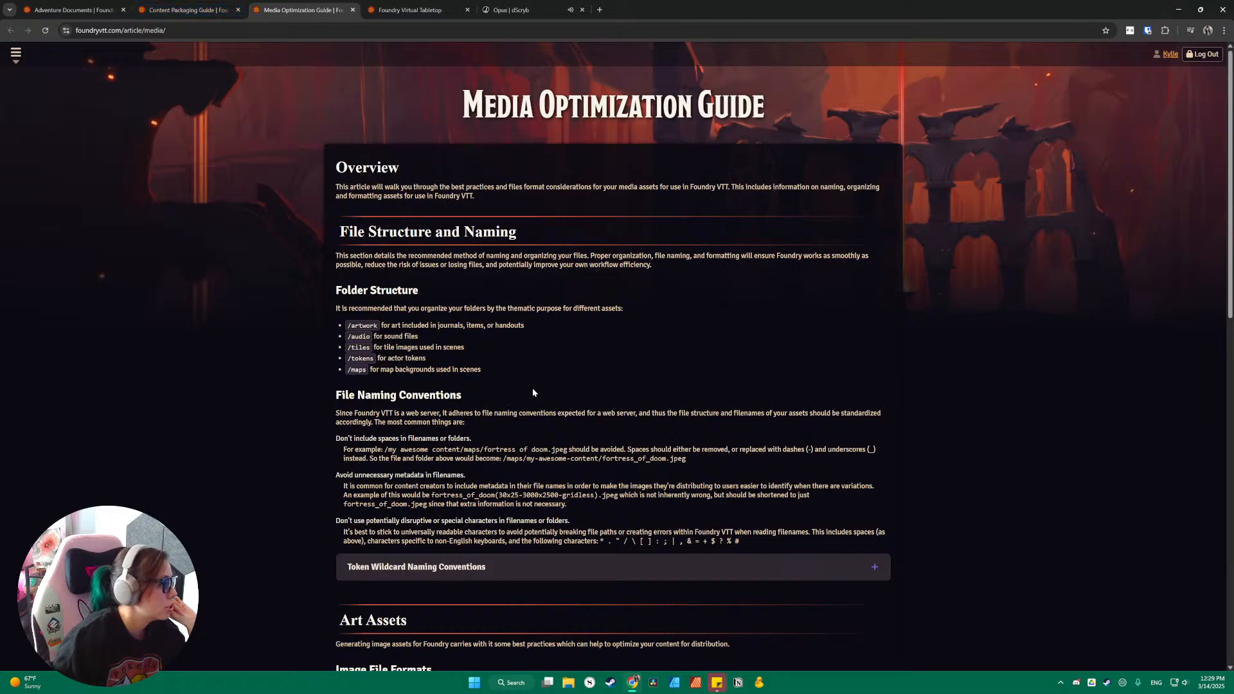
drag(533, 393, 304, 314)
click(524, 361)
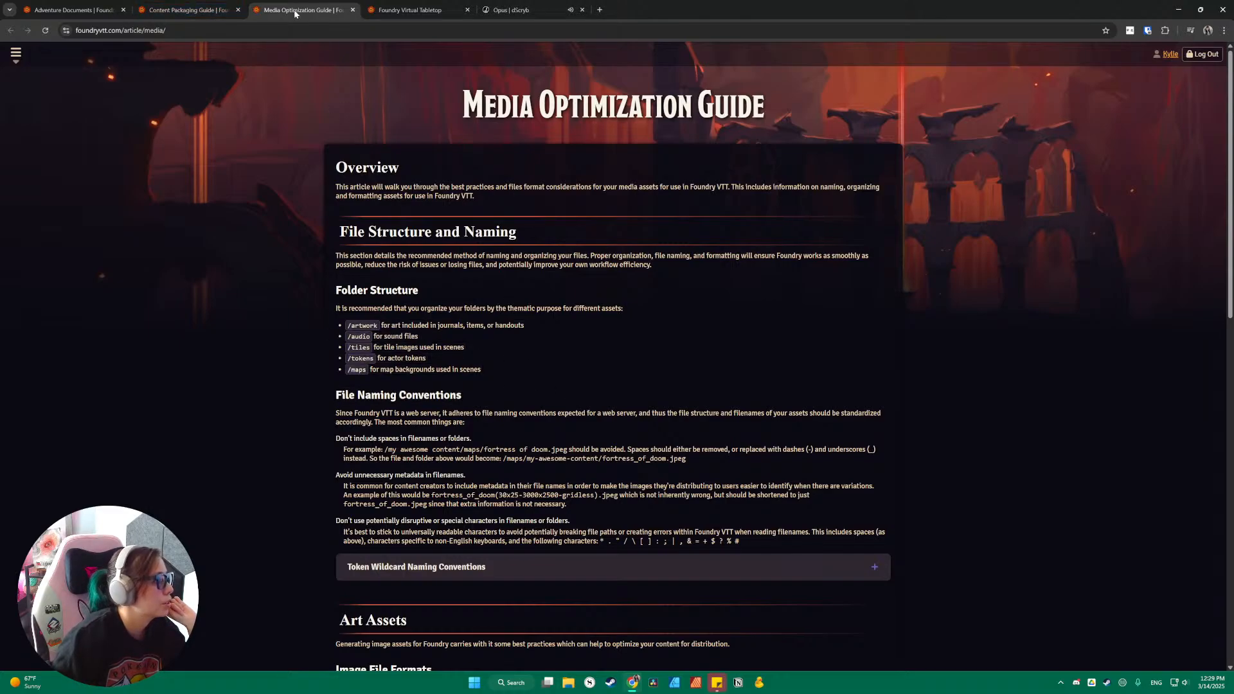
Step: Split the Media Optimization Guide into its own window and arrange it as a narrow column beside the main browser window
drag(294, 13, 419, 40)
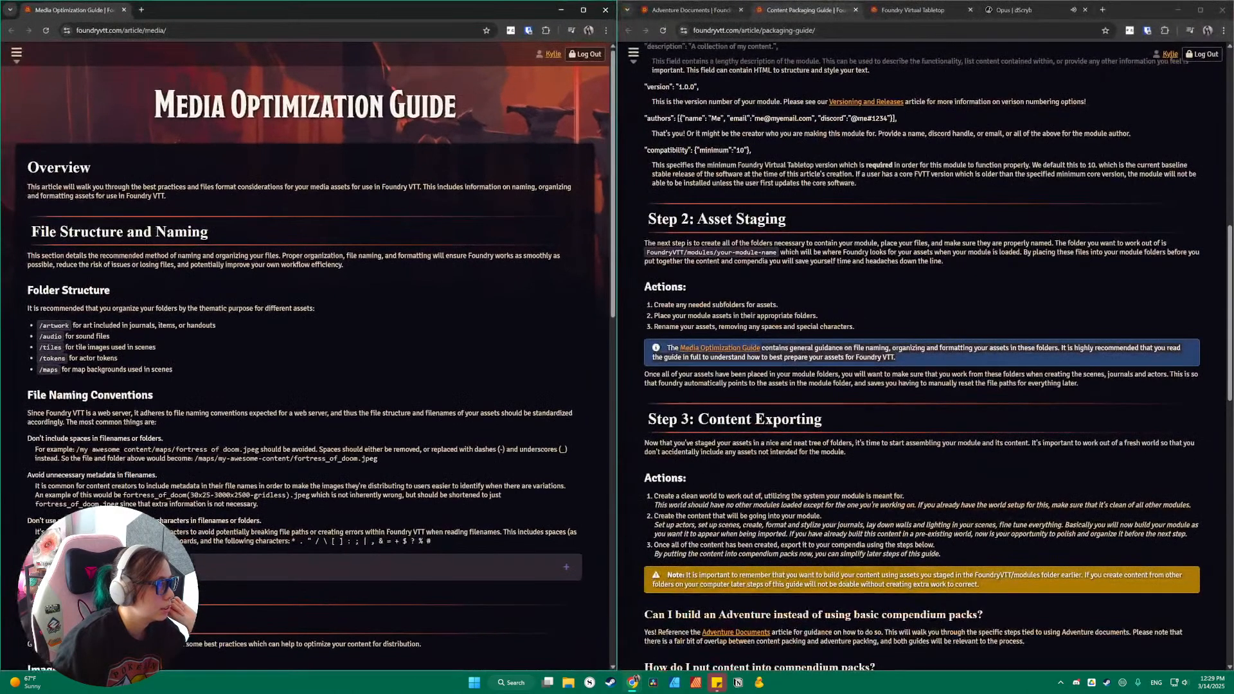
mouse_move(616, 159)
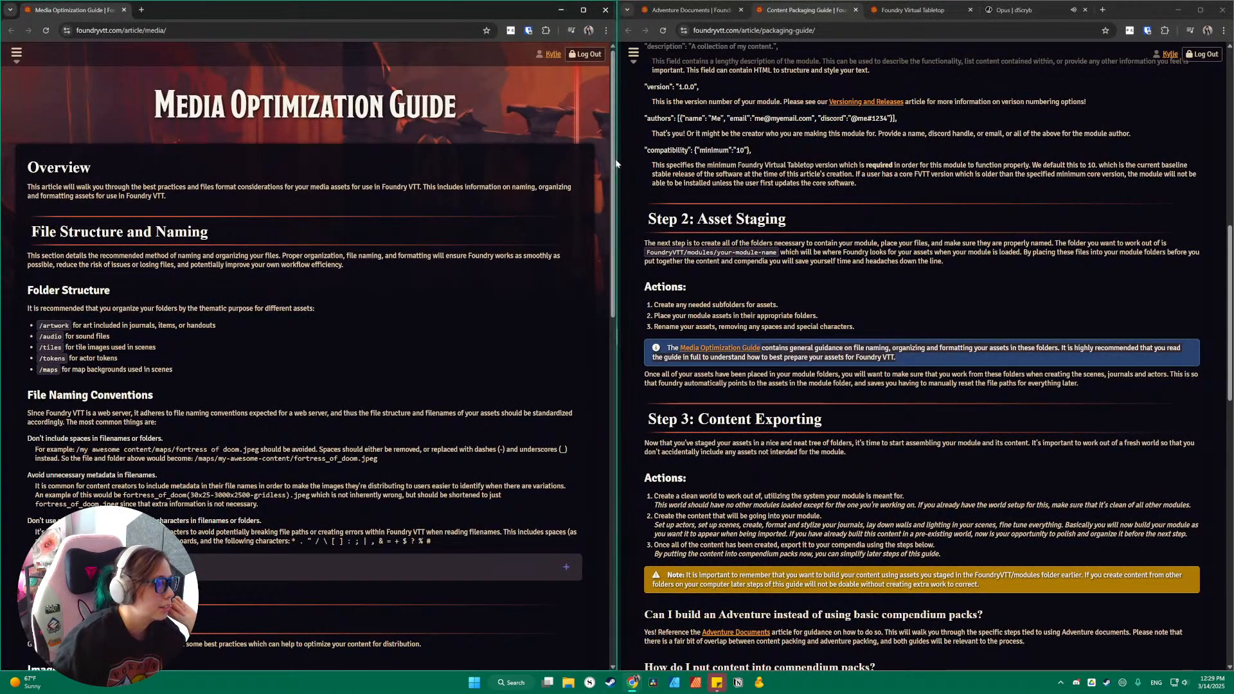
drag(617, 159, 242, 145)
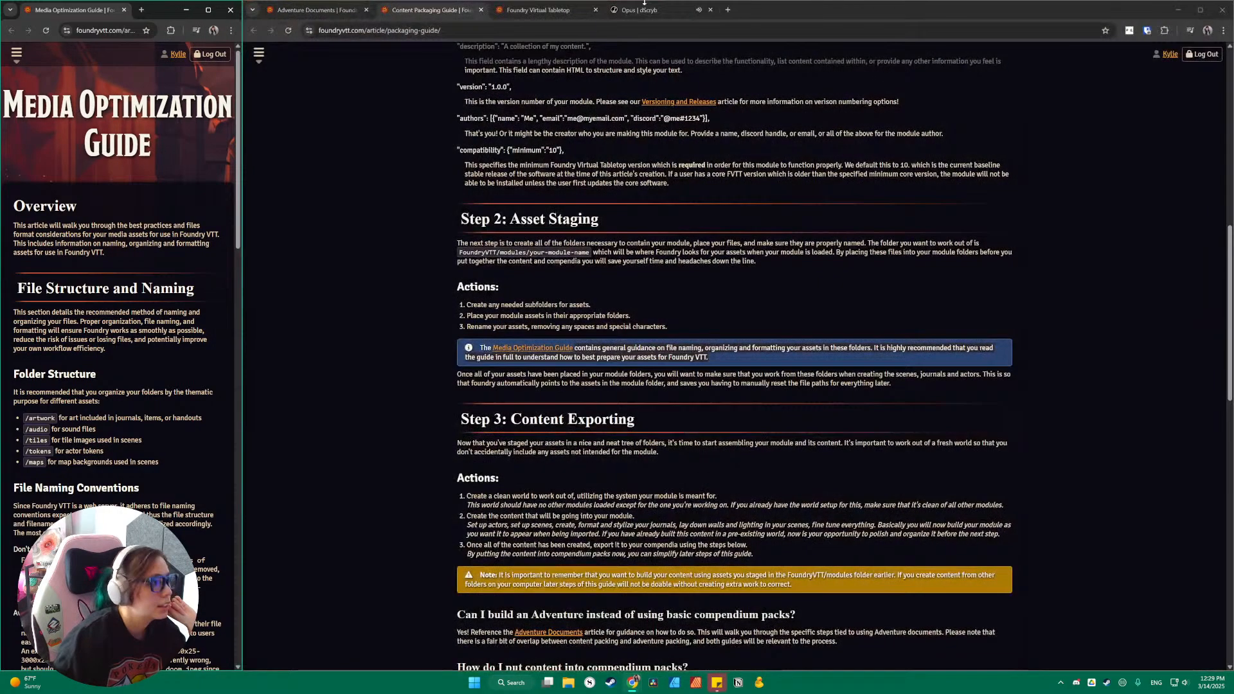
Step: Switch to Foundry Virtual Tabletop and create a subfolder named "artwork" in the module's folder
click(516, 11)
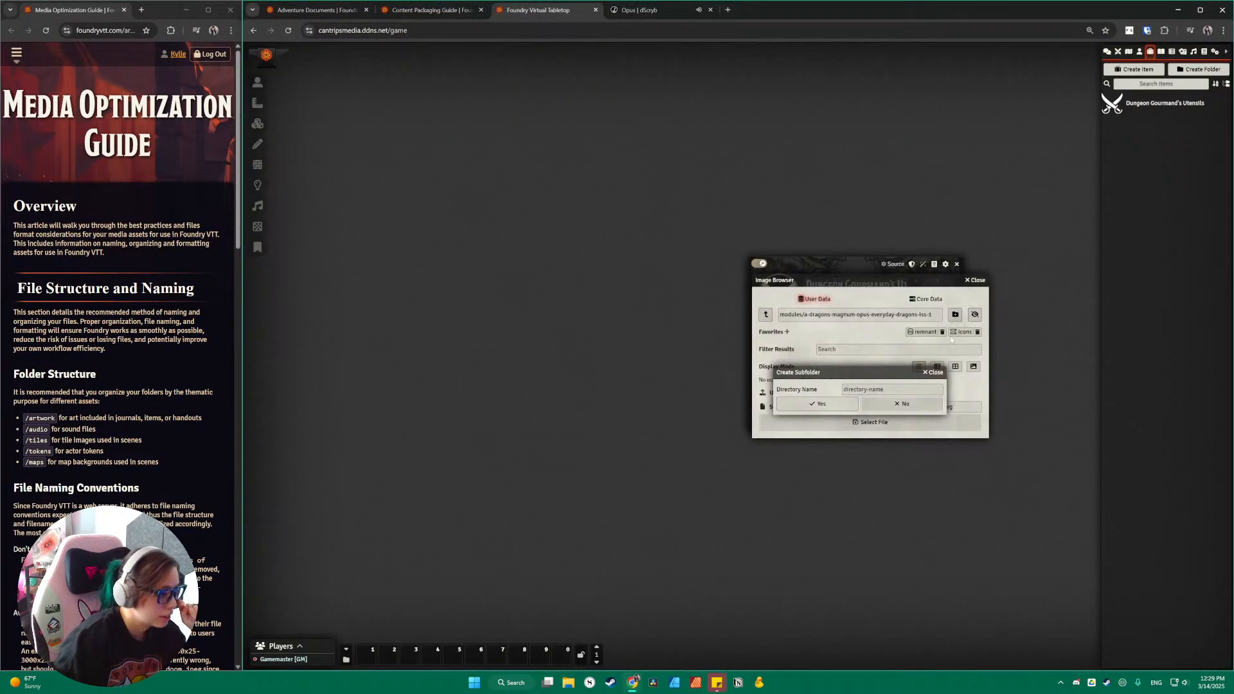
click(892, 390)
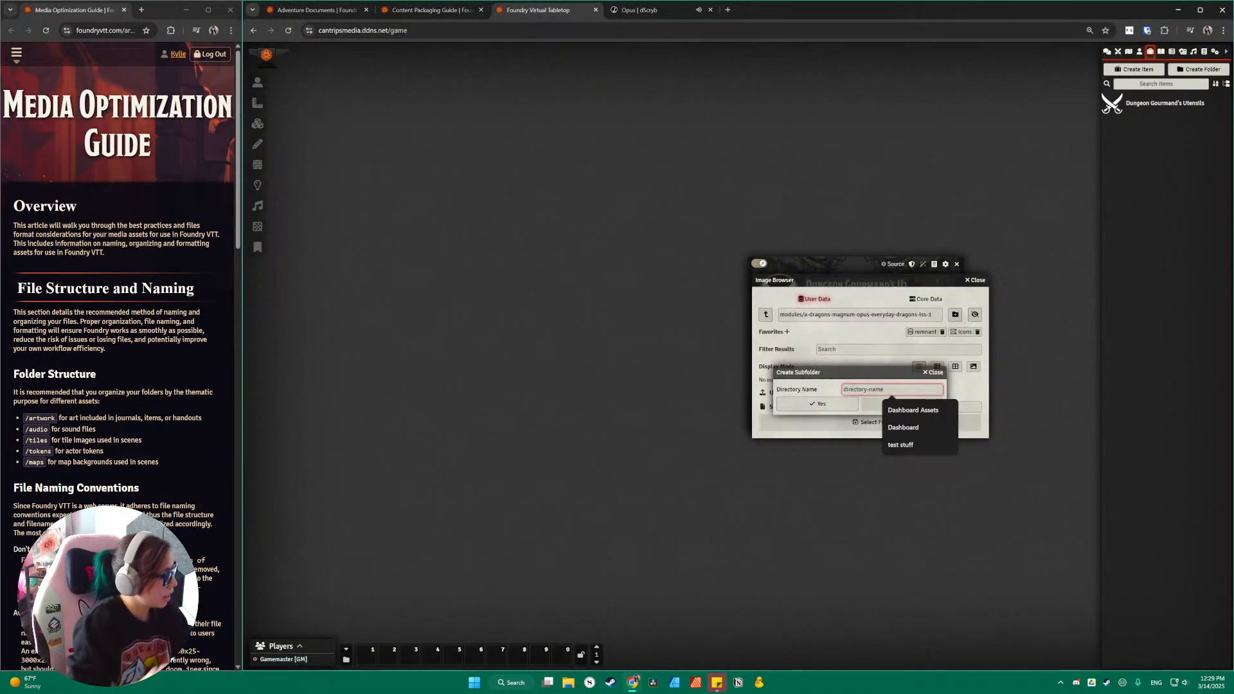
text(artwork)
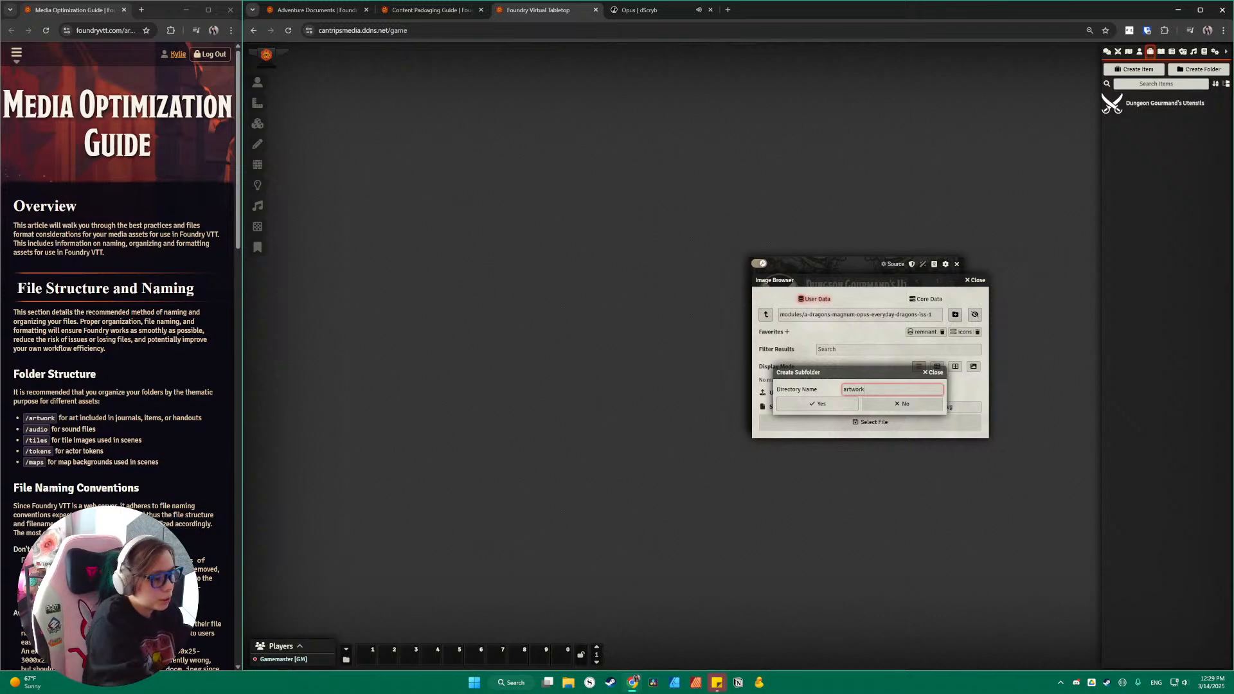
key(Return)
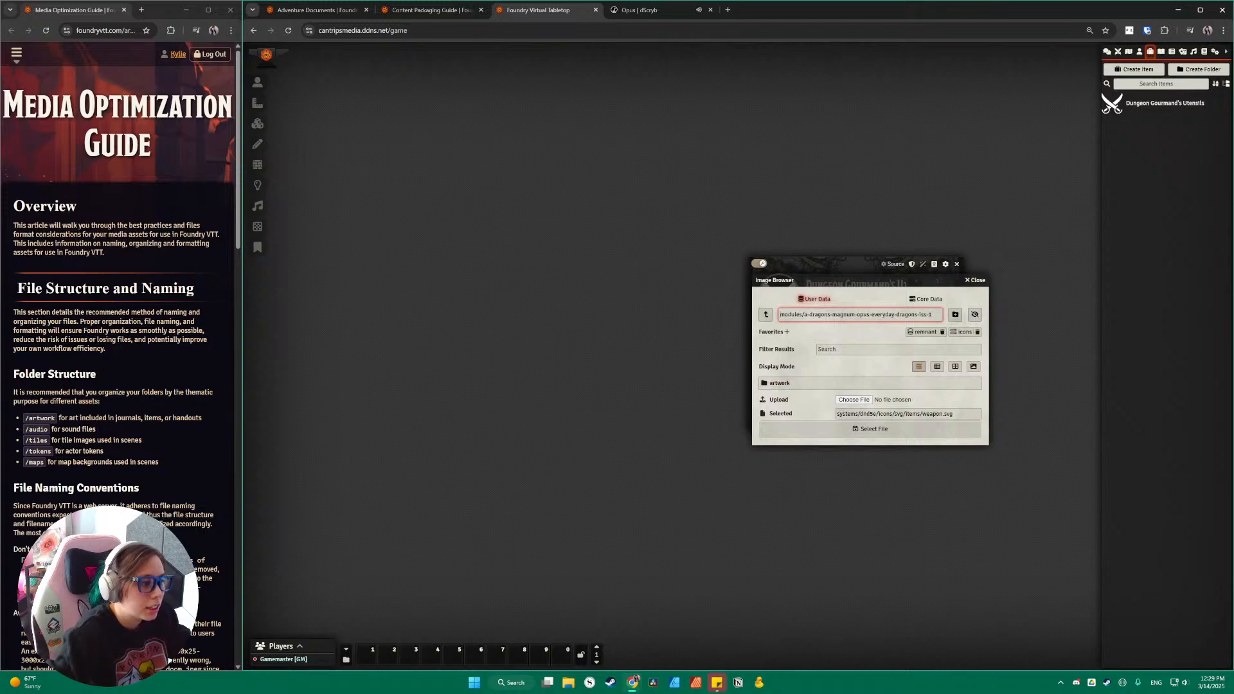
click(956, 314)
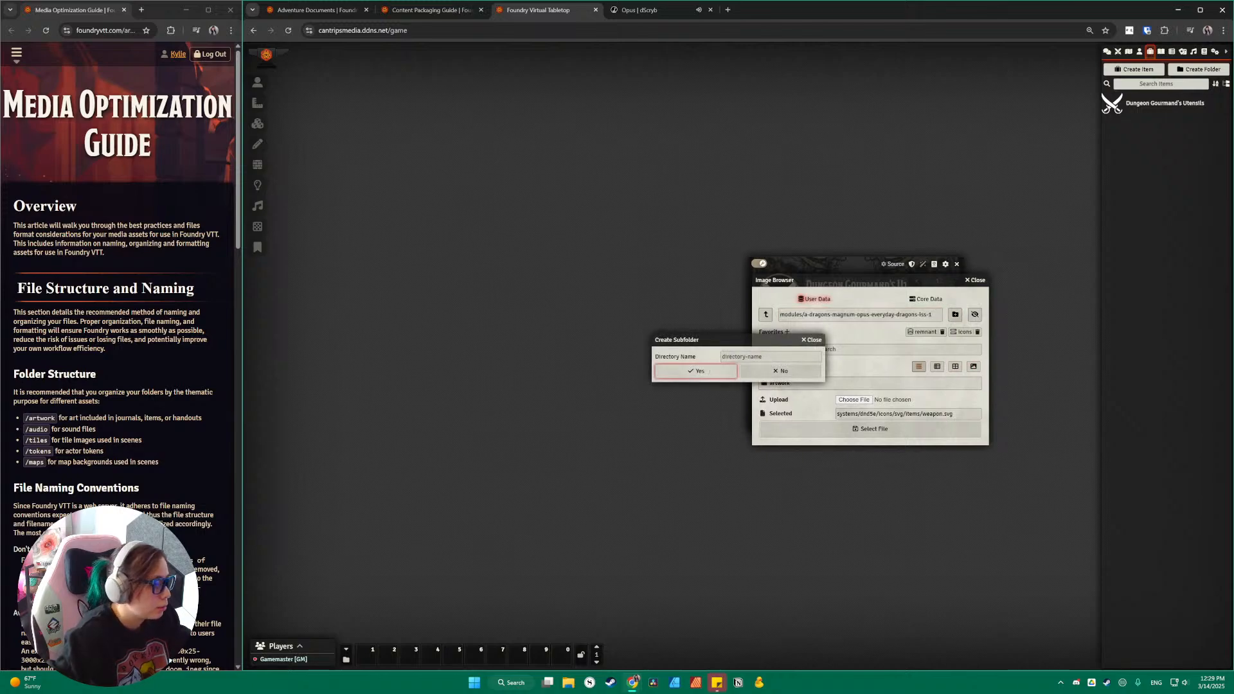
click(771, 357)
text(au)
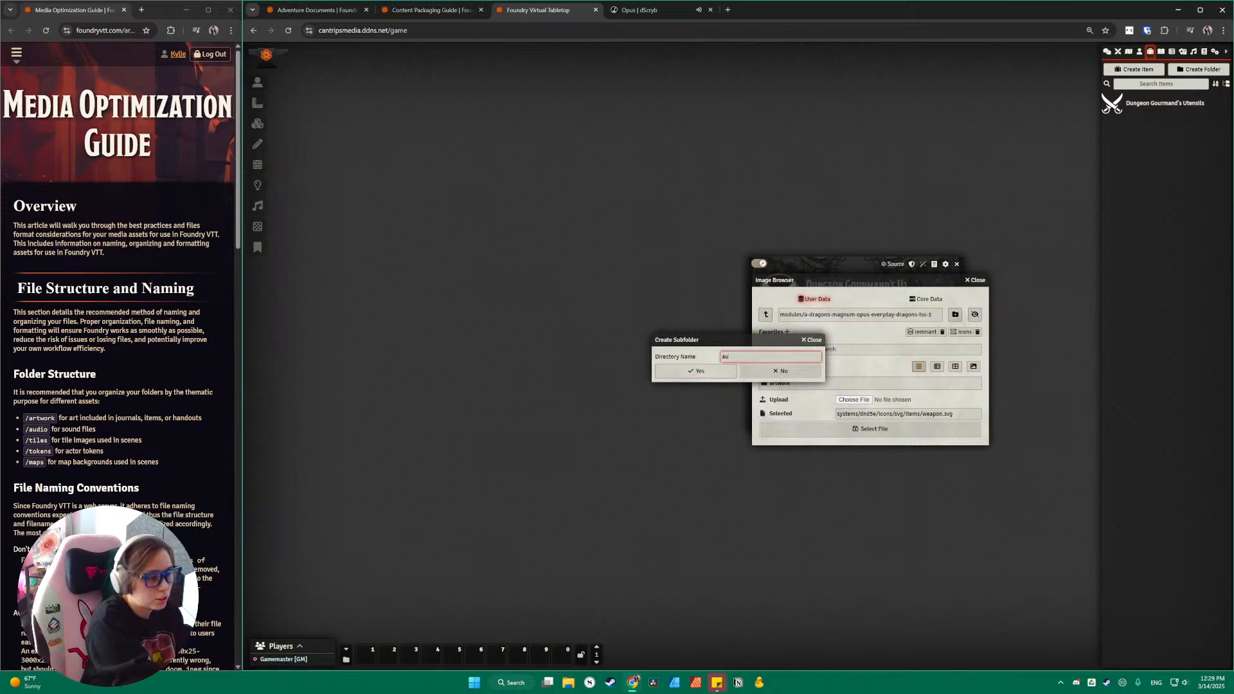
key(BackSpace)
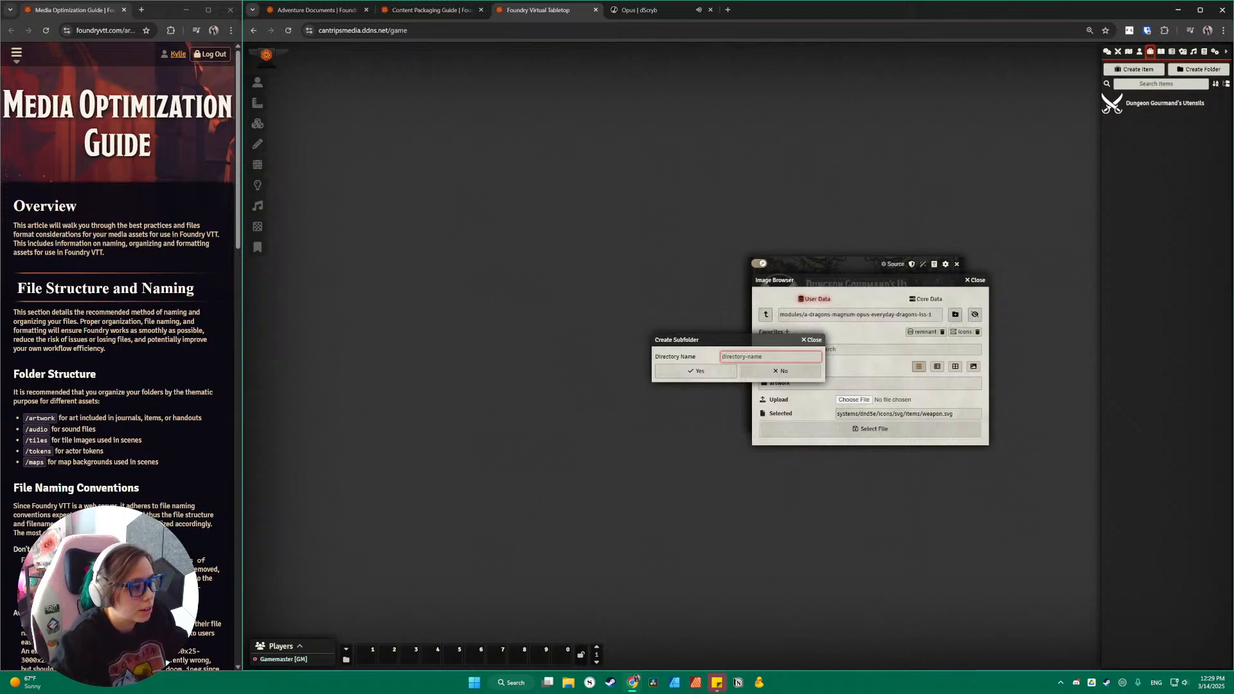
click(814, 341)
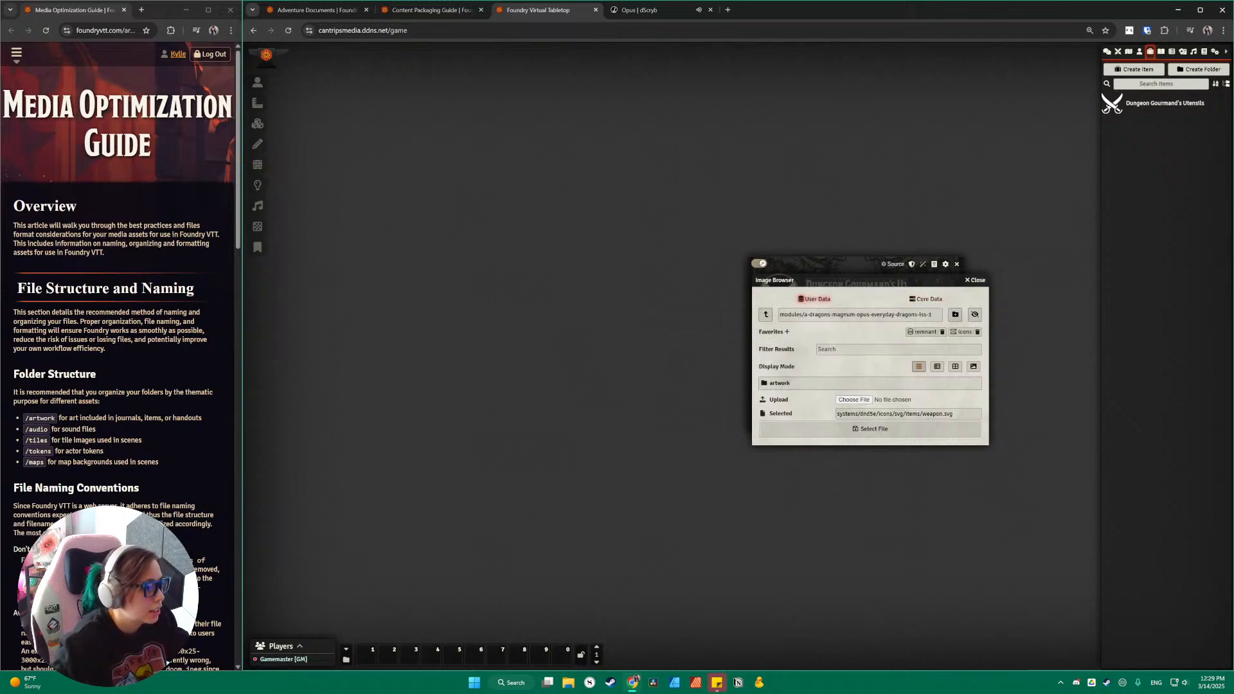
Step: Create a subfolder named "tiles" in the module's folder
click(955, 315)
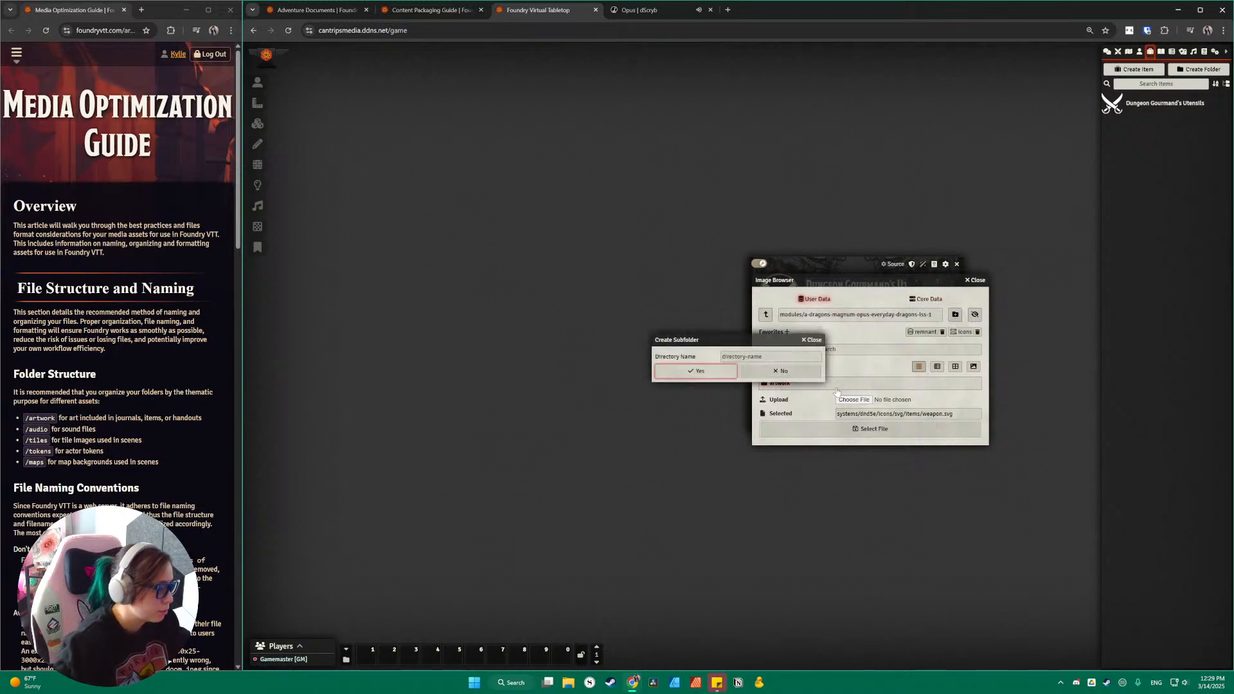
click(770, 357)
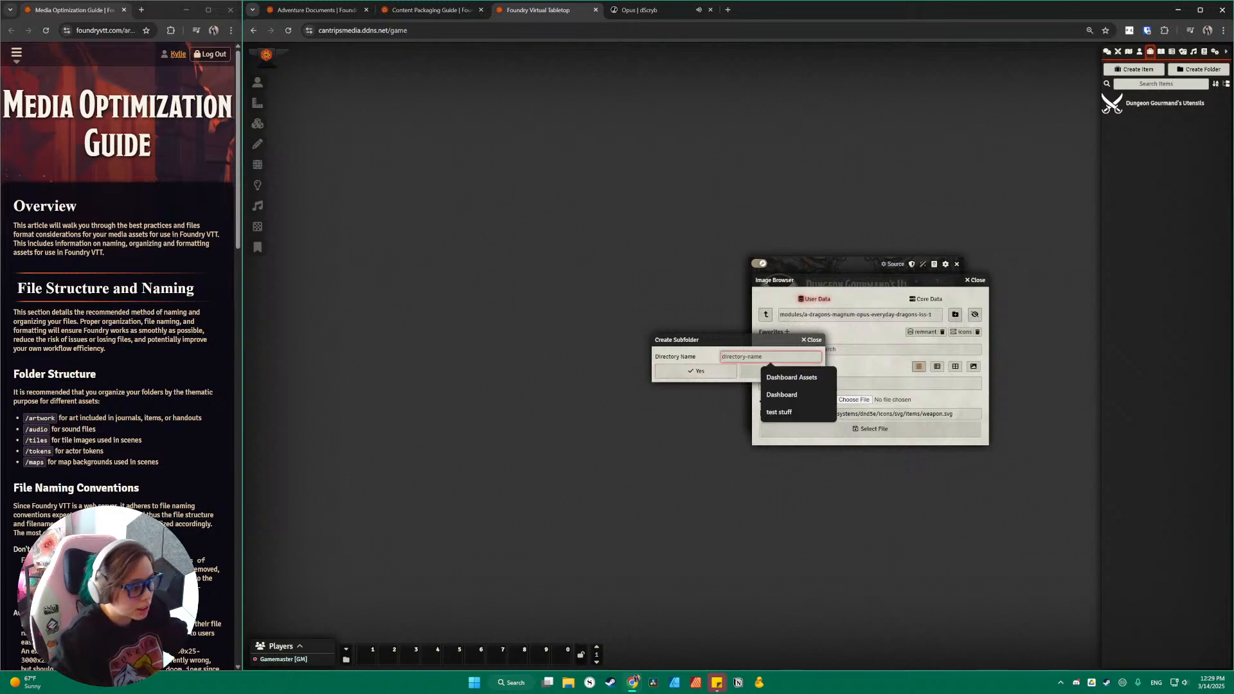
text(tiles)
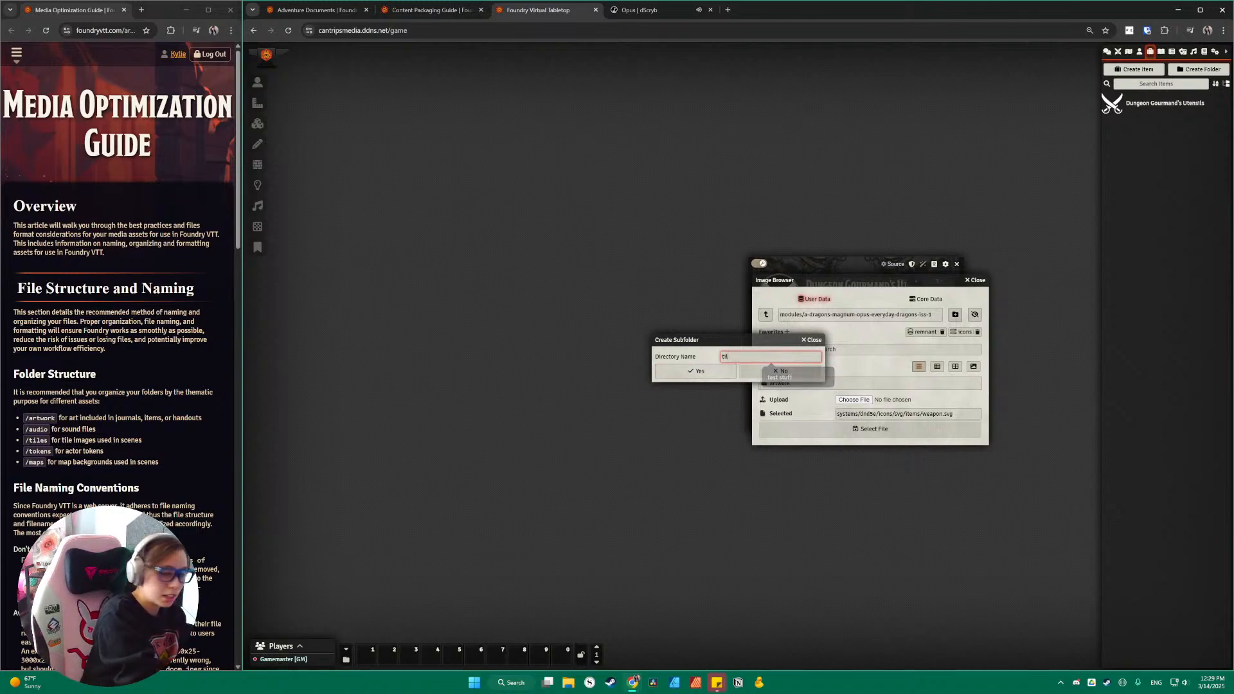
click(695, 371)
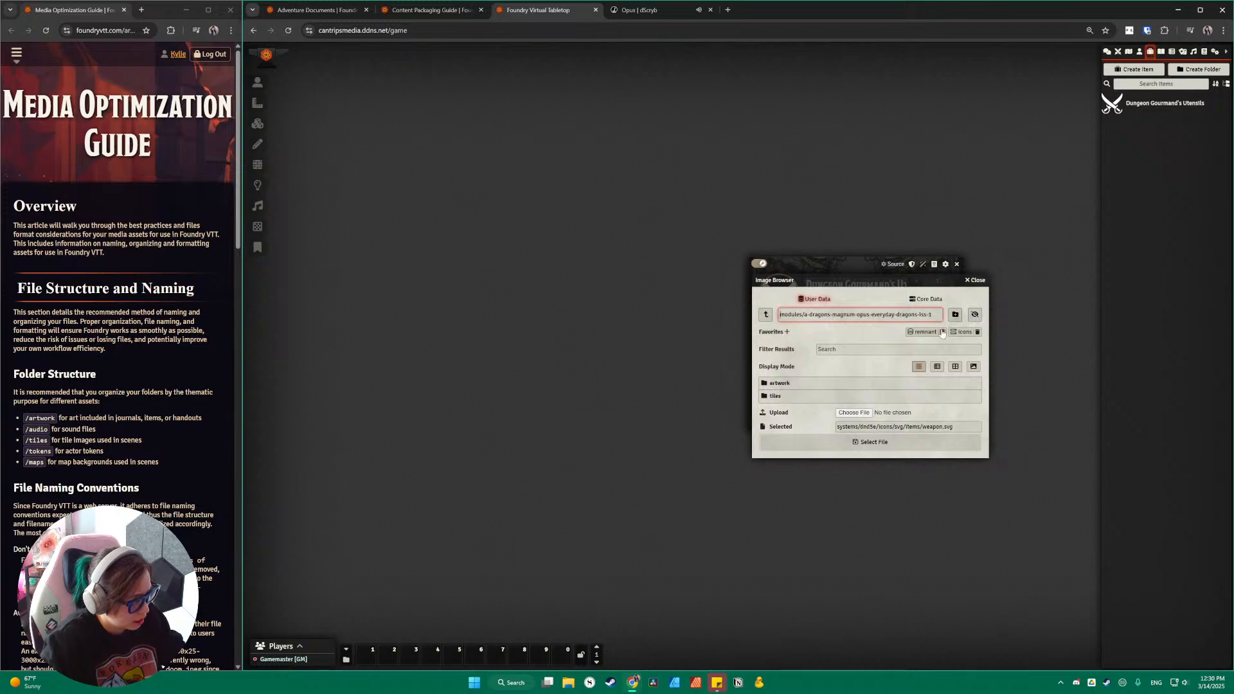
Step: Create two more subfolders in the module's folder, named "tokens" and "maps"
click(955, 315)
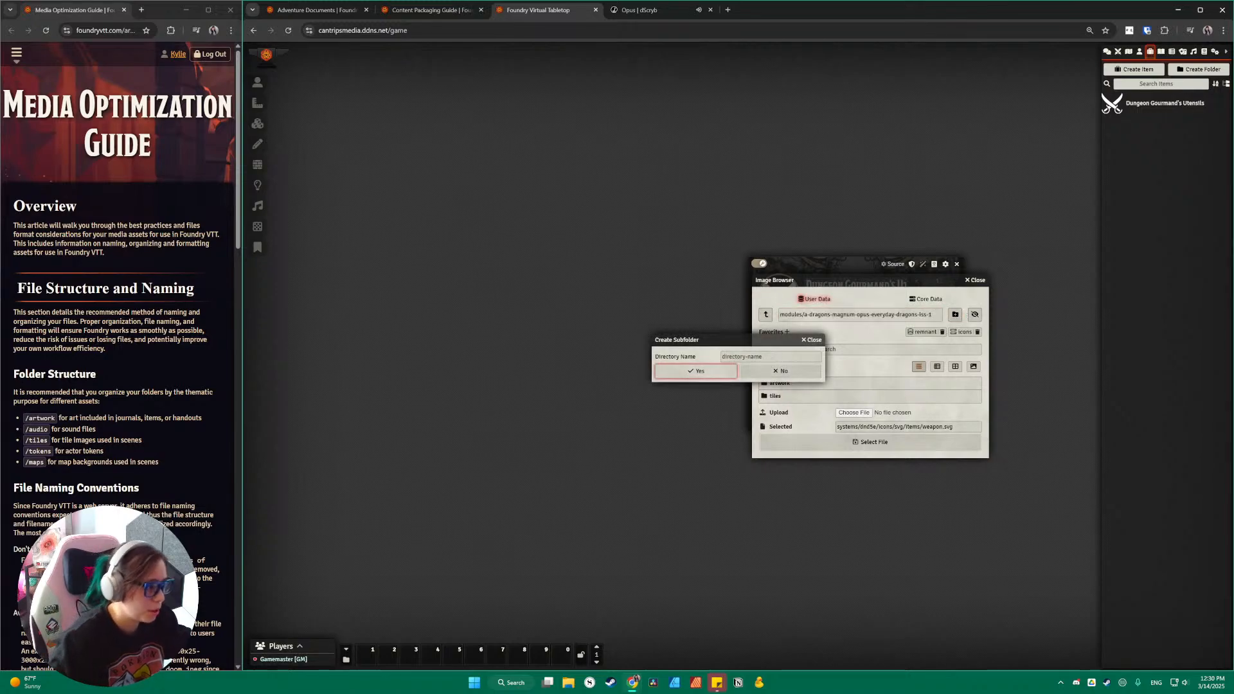
click(771, 356)
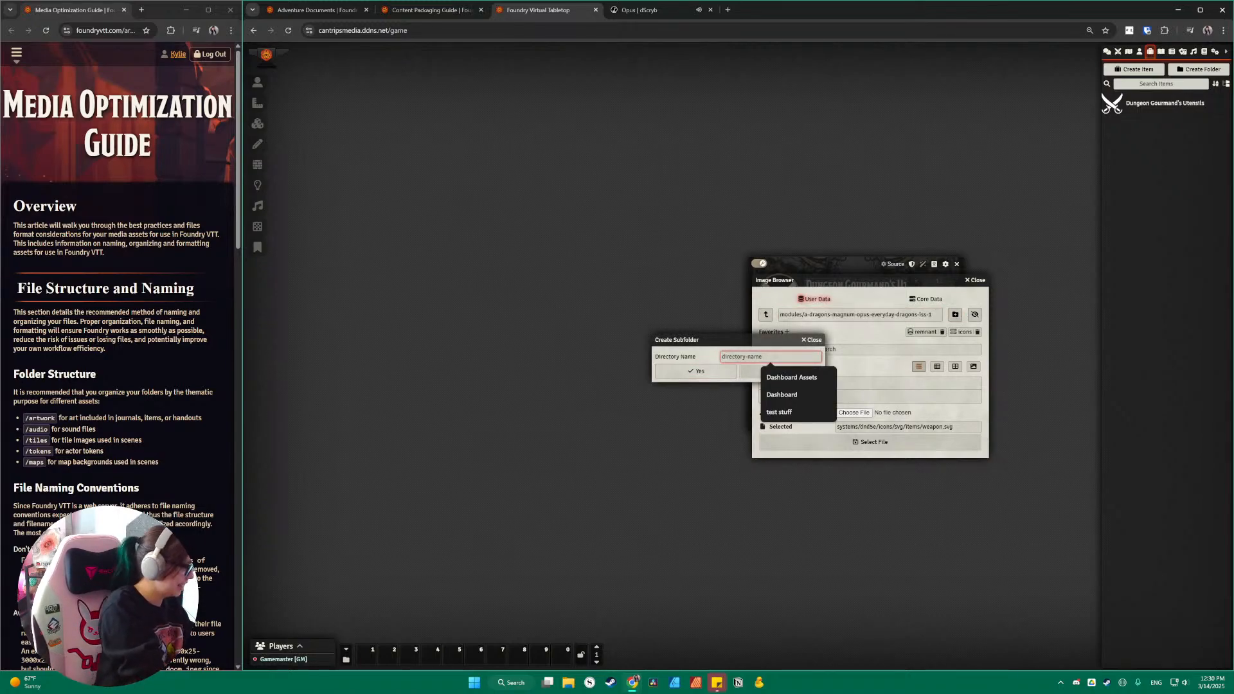
text(toeks)
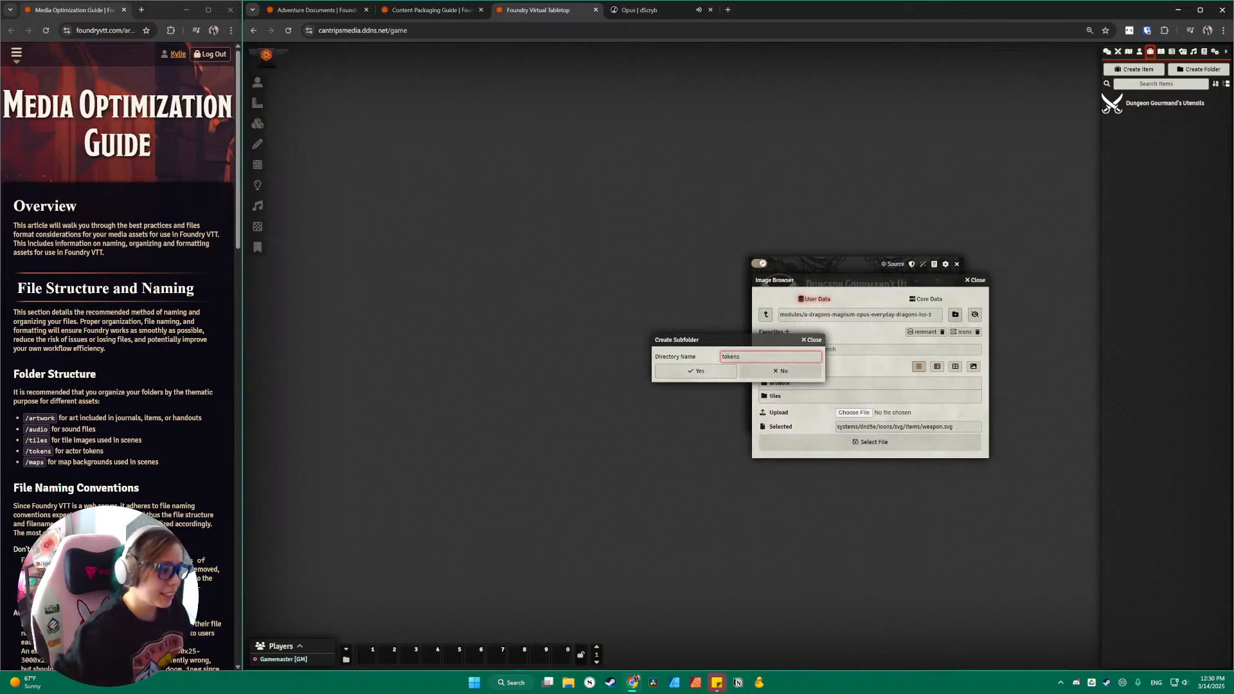
key(Return)
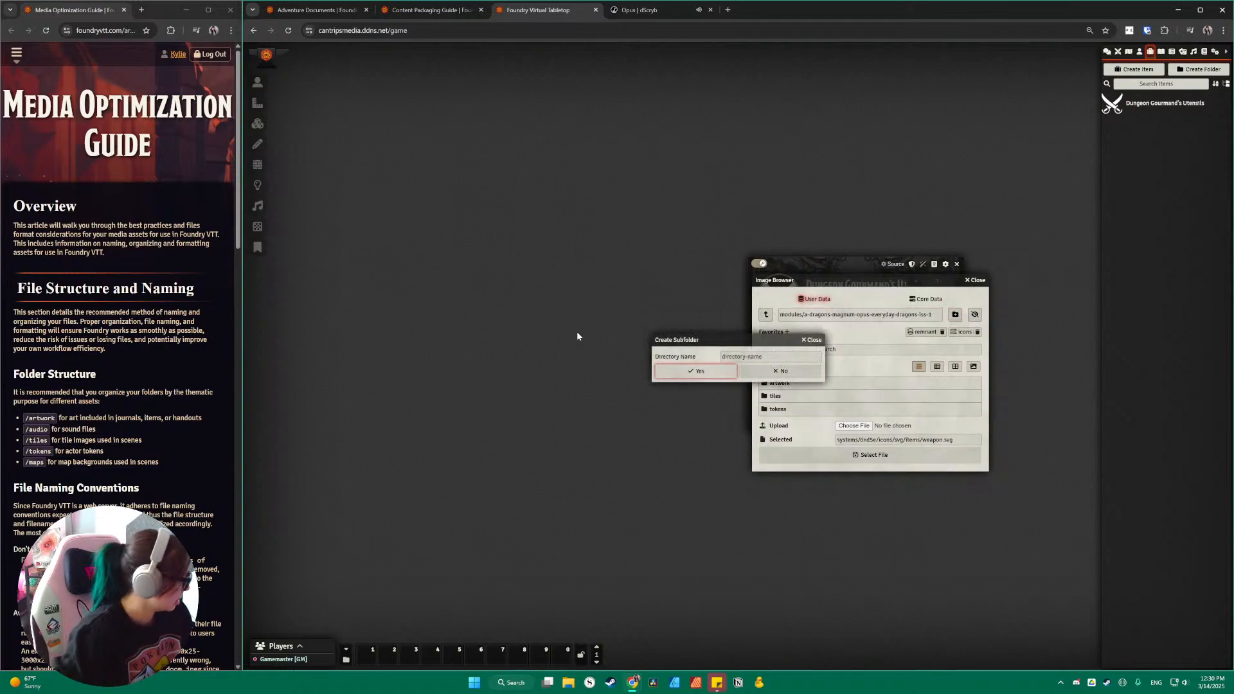
click(771, 356)
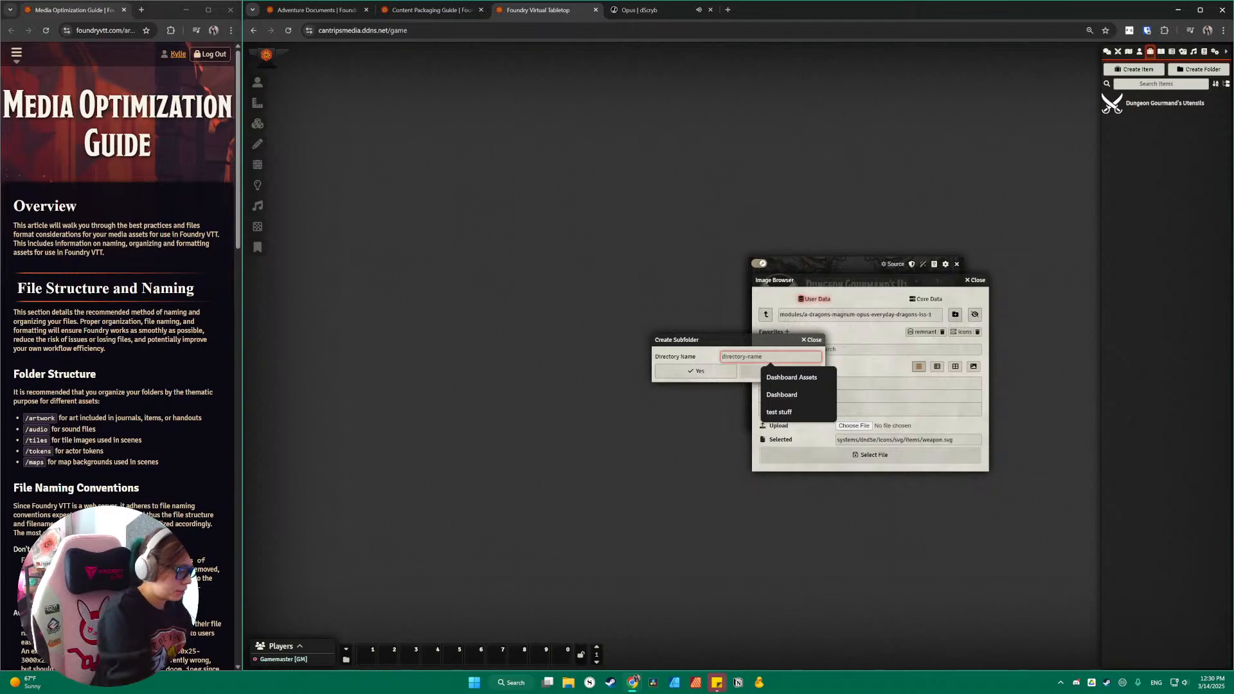
text(maps)
key(Return)
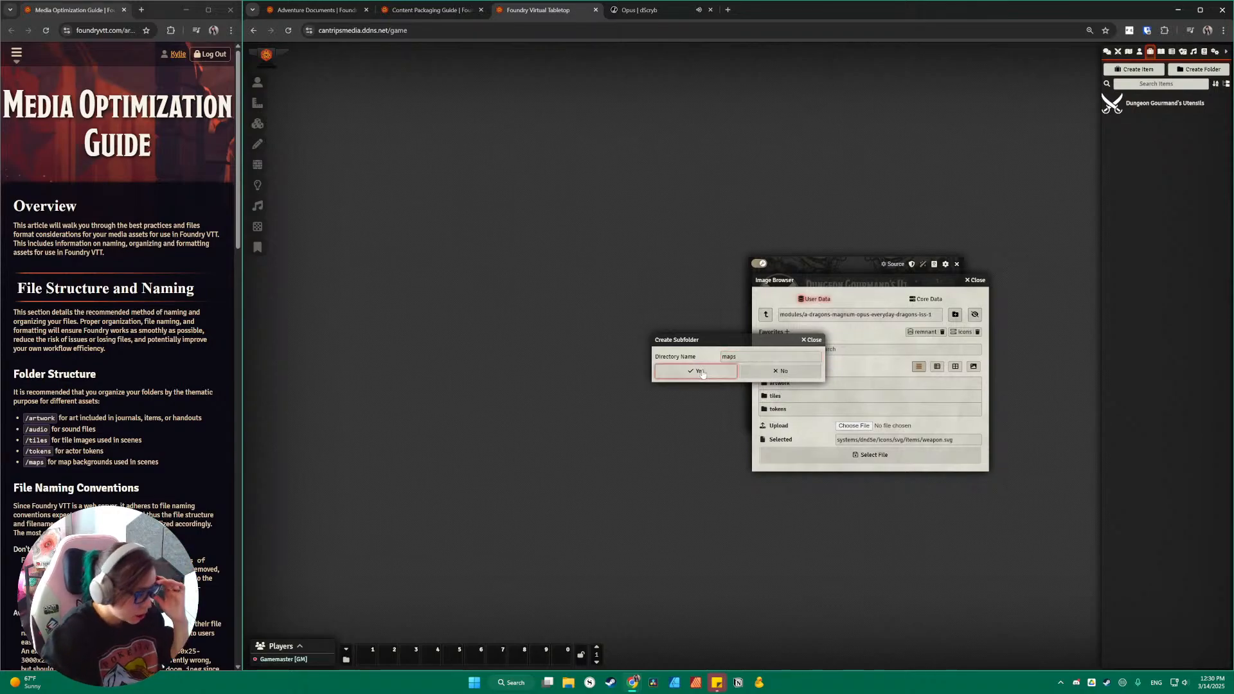
Step: Close the Media Optimization Guide window and maximize the browser window containing Foundry Virtual Tabletop
click(124, 10)
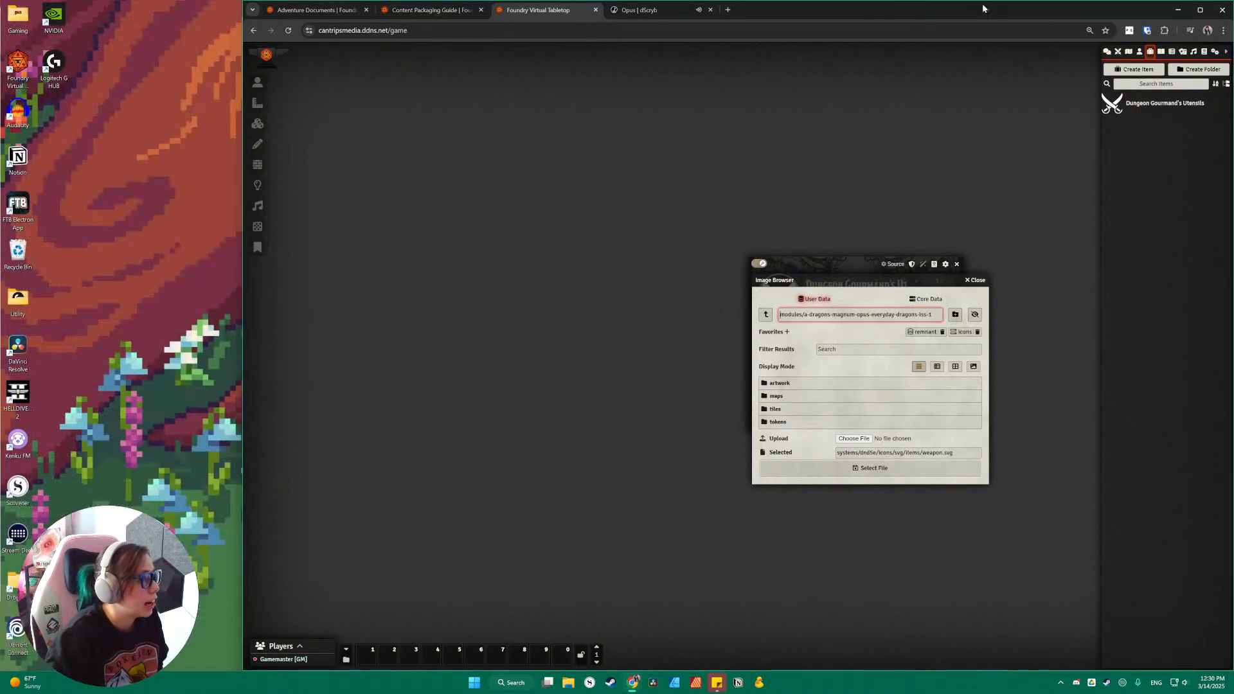
click(1199, 10)
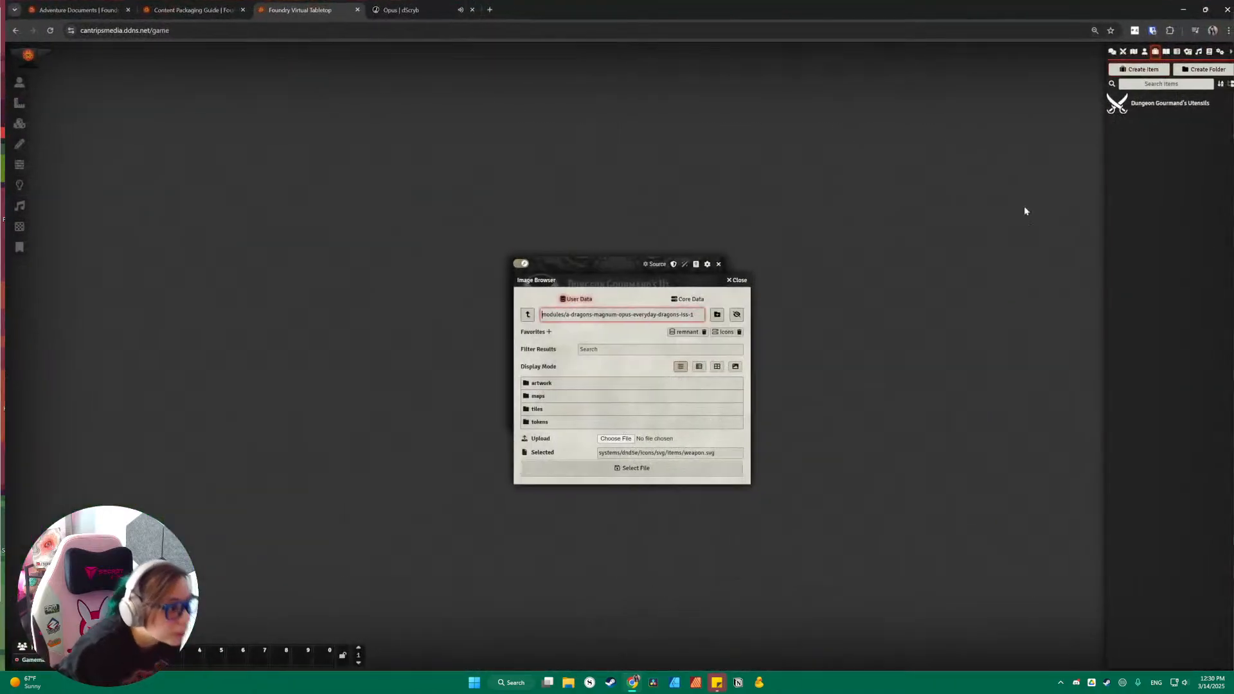
Step: Upload the Dungeon Gourmand's Utensils image to the module's "artwork" folder
key(F11)
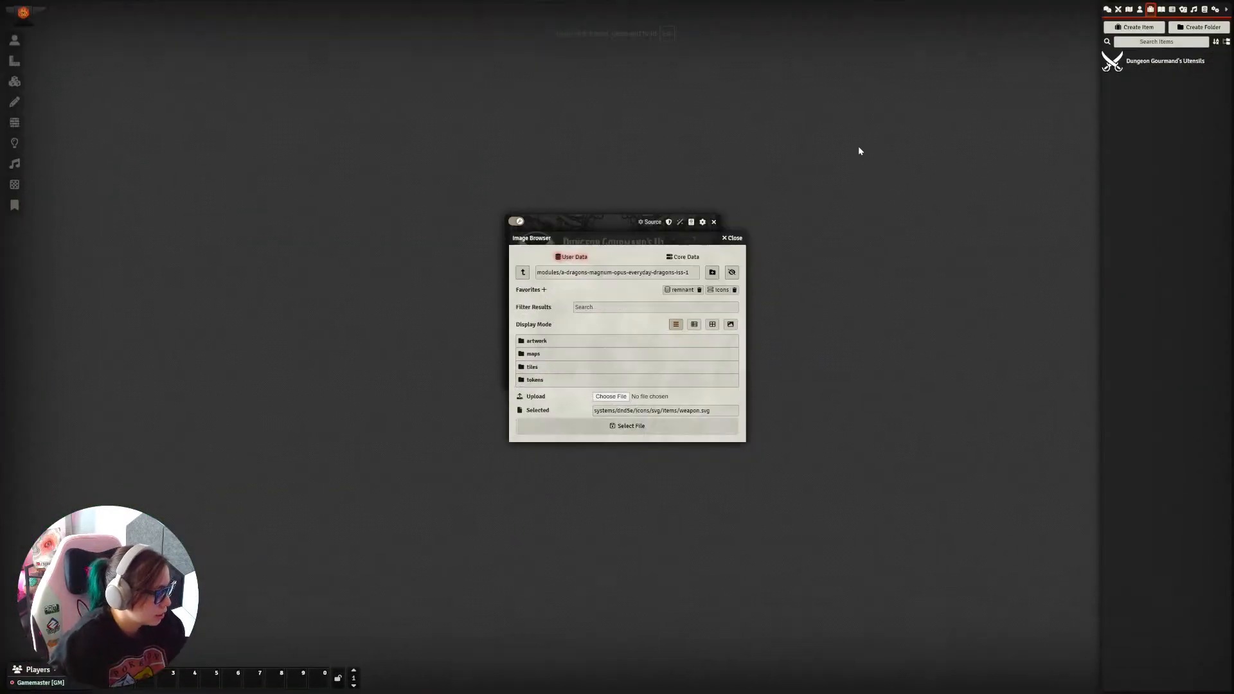
click(576, 341)
click(611, 350)
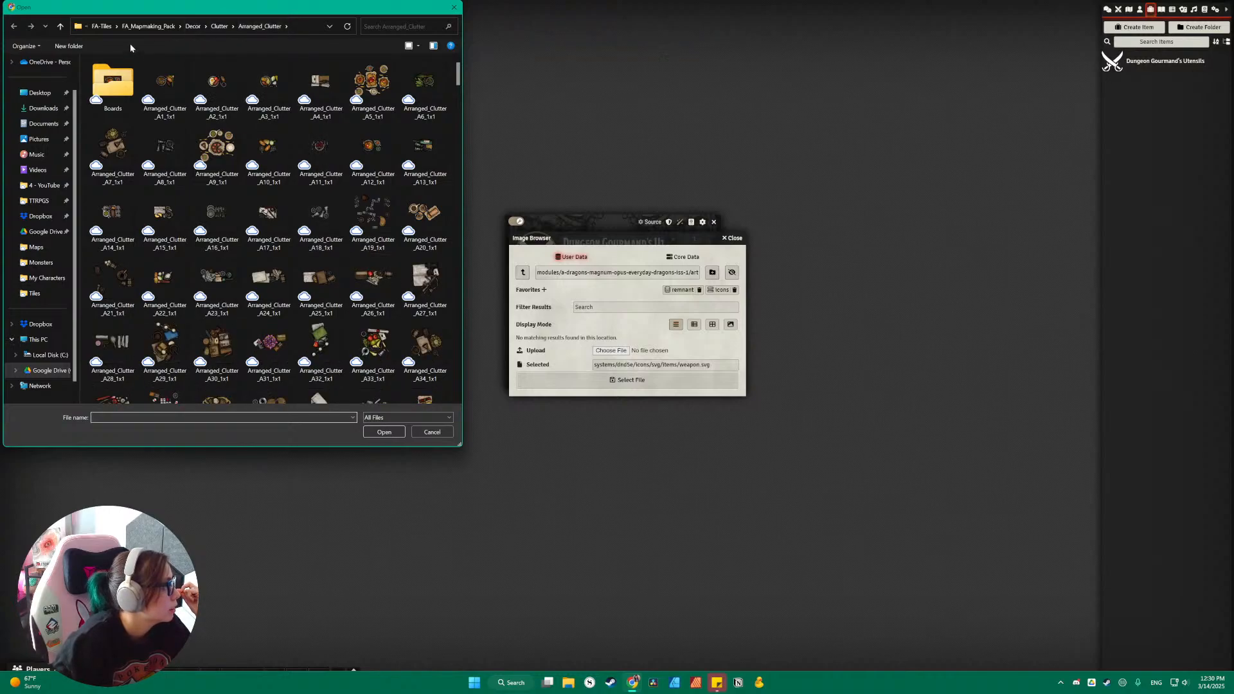
key(Escape)
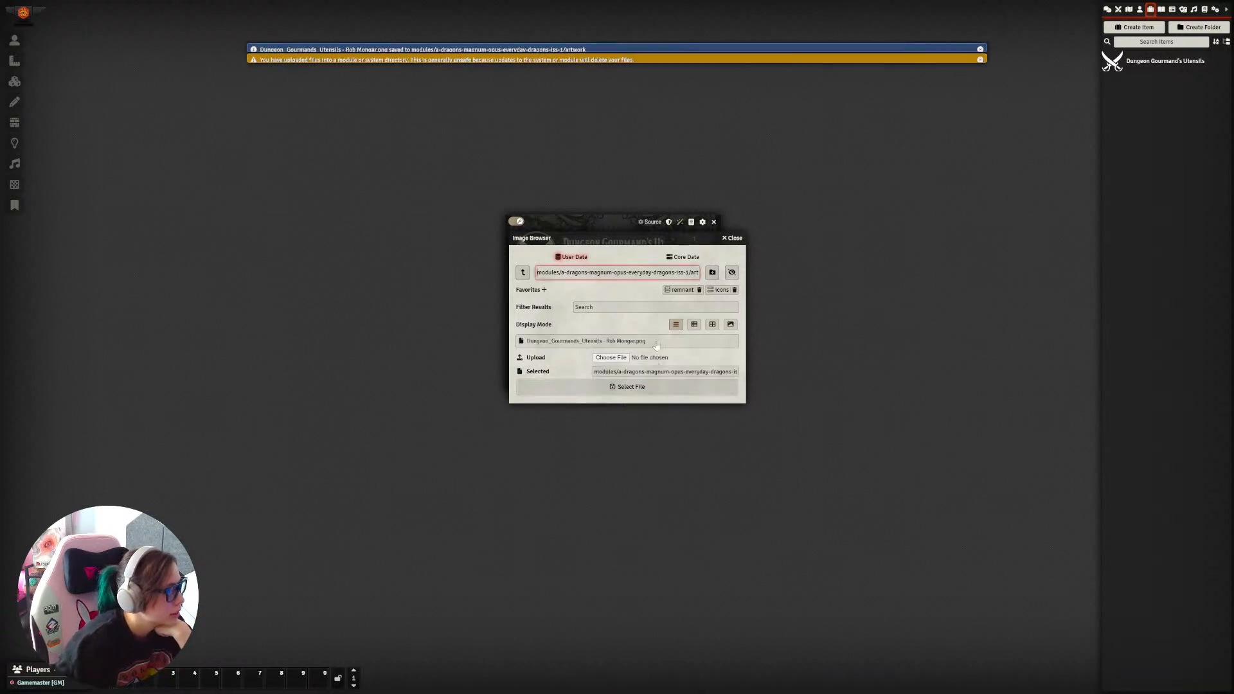
Step: Show the files as thumbnails and upload the Hand Loom of the Weaver, Herbalist's Helper, Sculptor, Master's Brush and Three Quills images to "artwork"
click(712, 324)
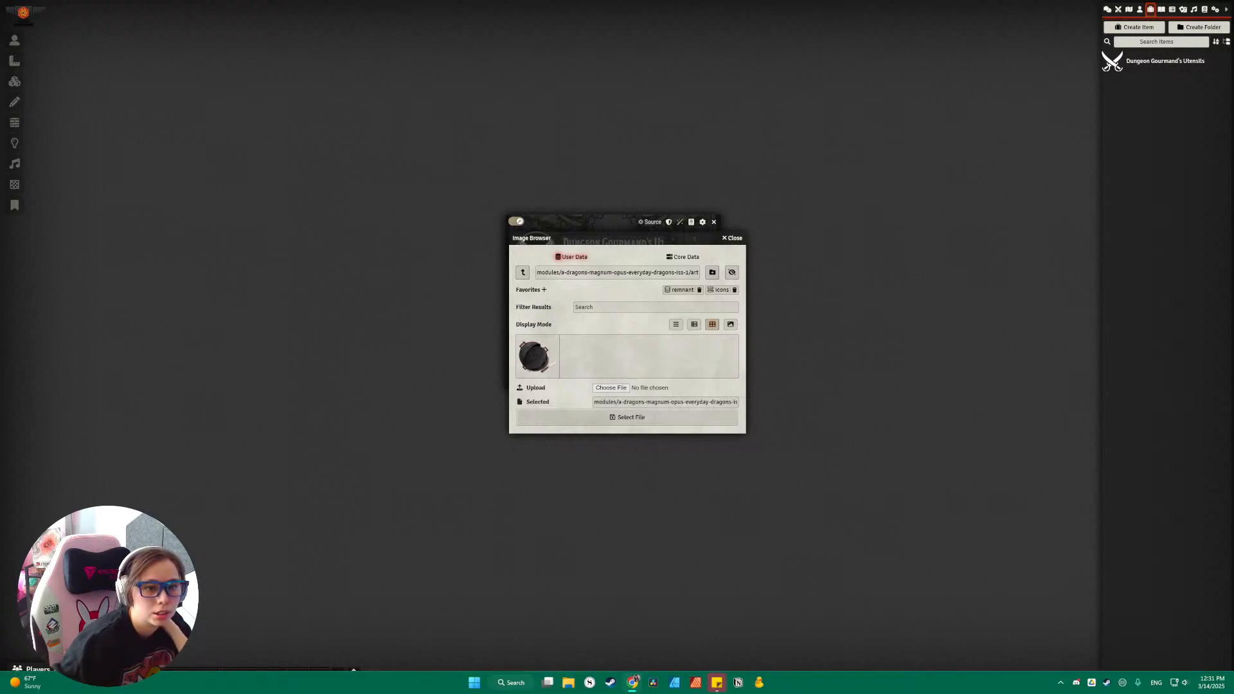
key(Return)
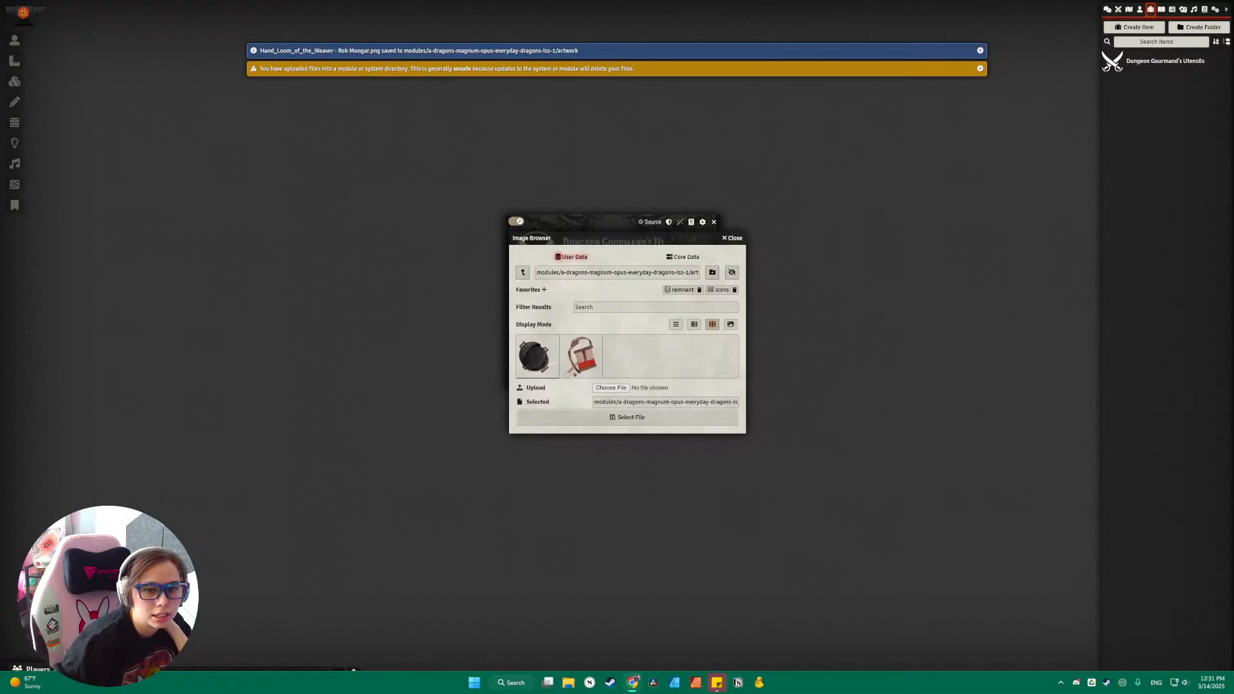
key(Return)
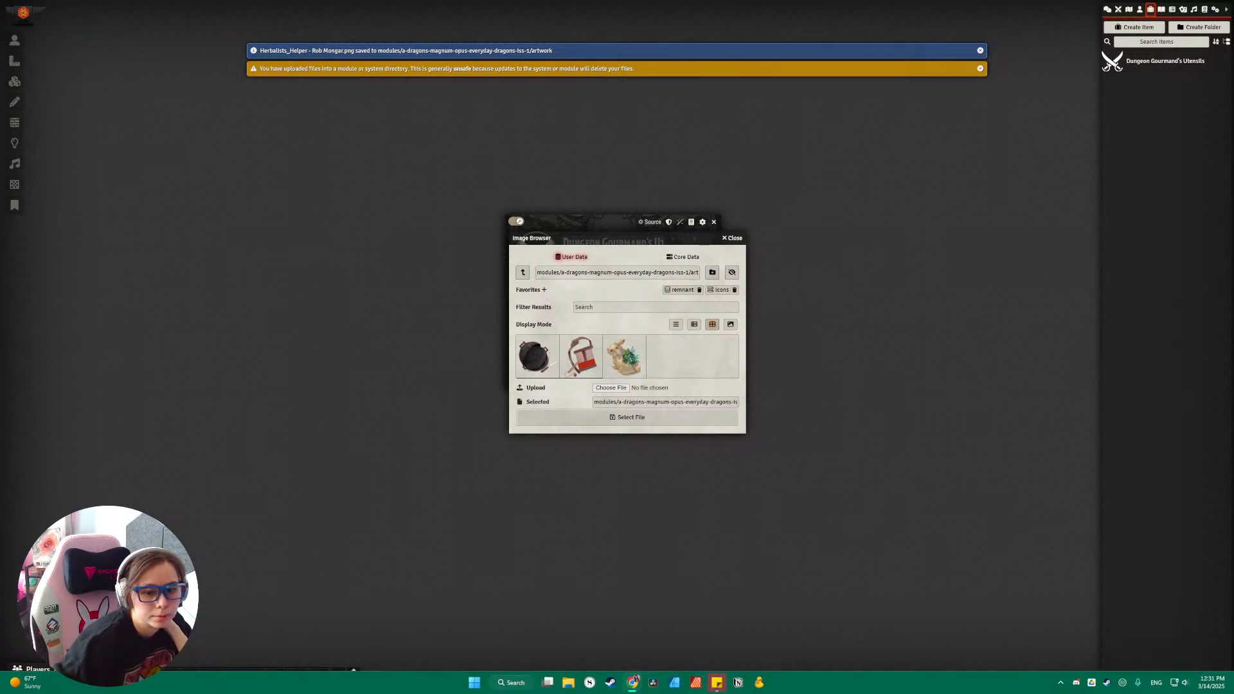
double_click(715, 397)
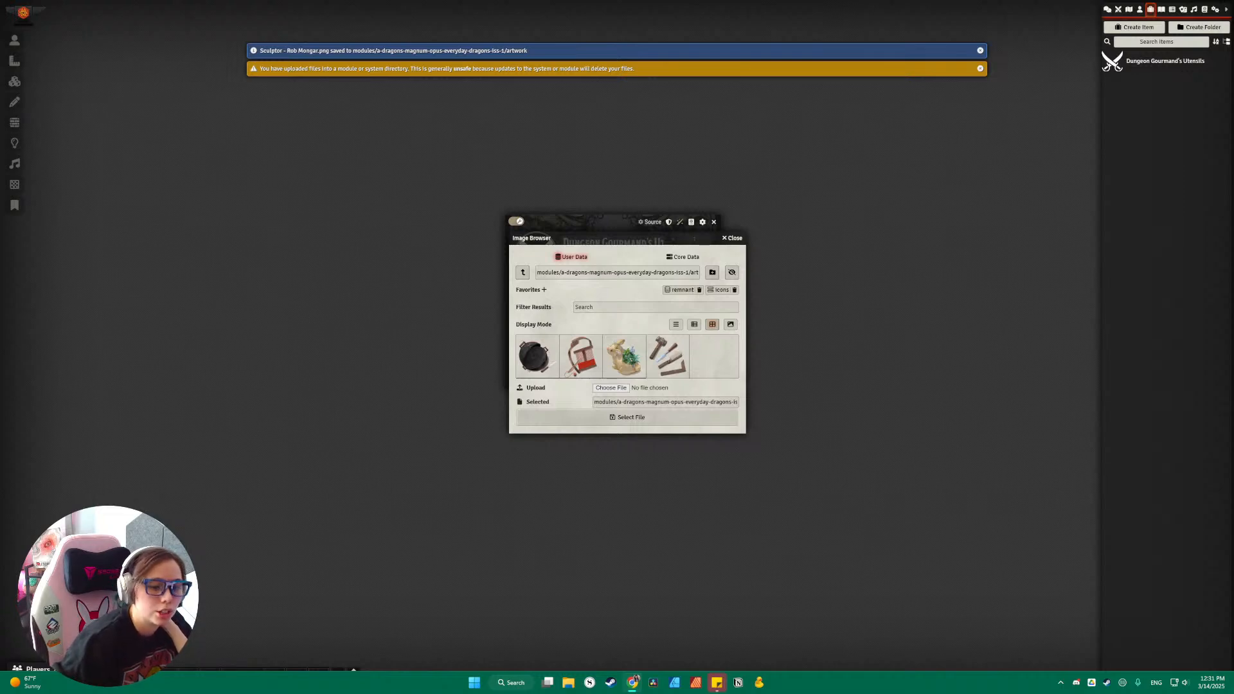
double_click(617, 449)
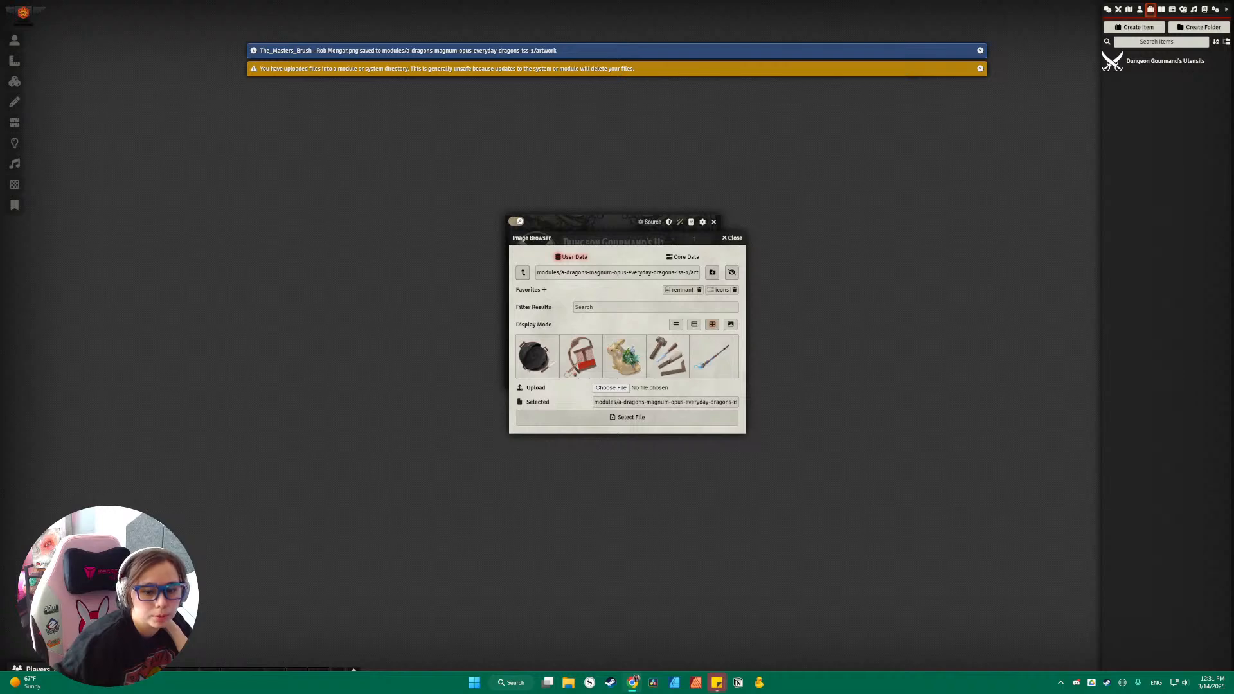
key(Return)
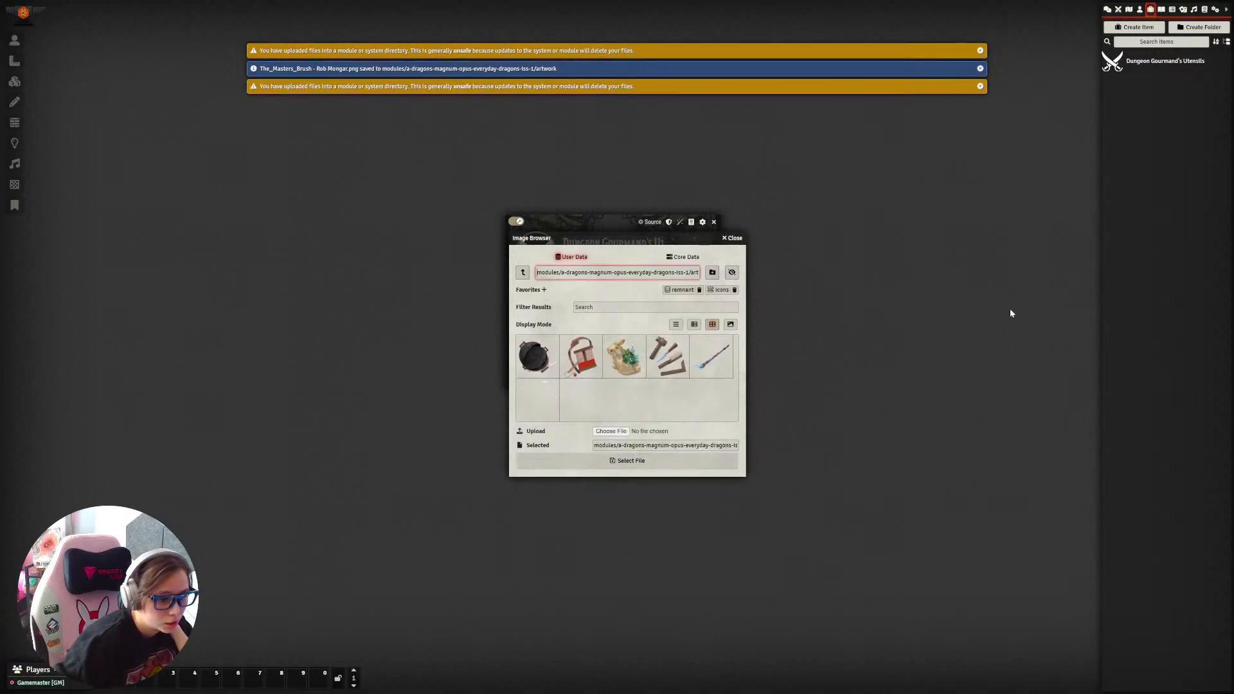
Step: Assign the cooking pot artwork as the image of the Dungeon Gourmand's Utensils item
click(534, 367)
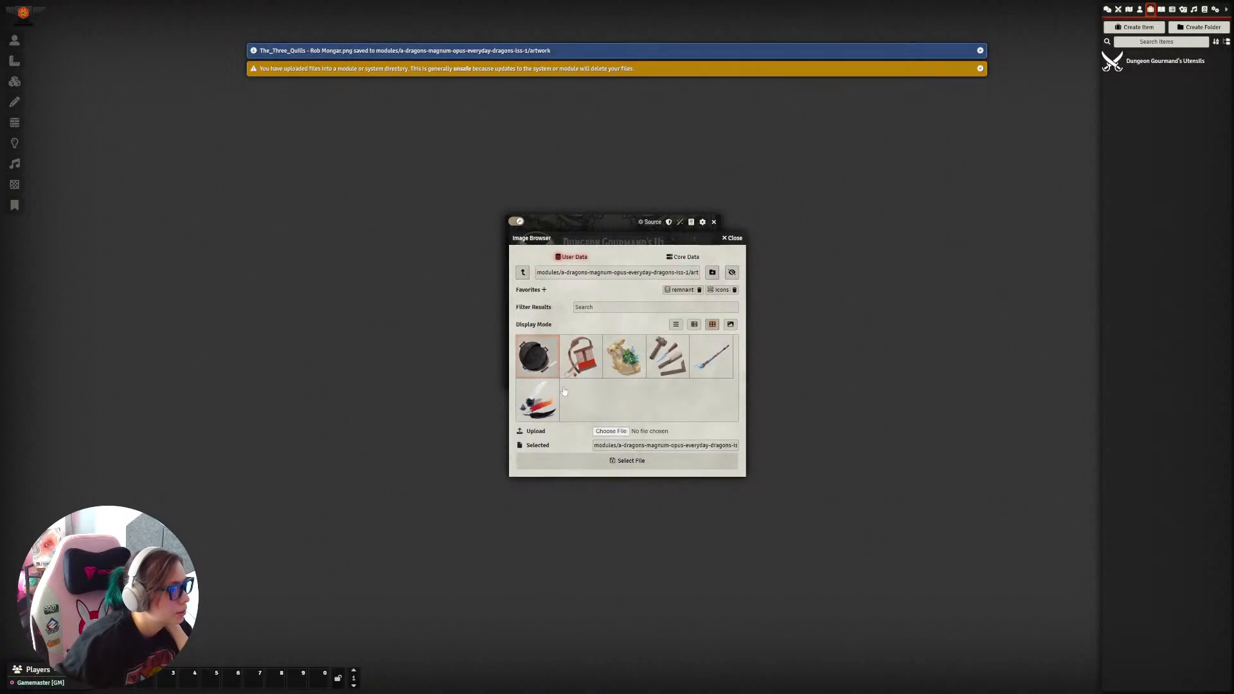
click(648, 462)
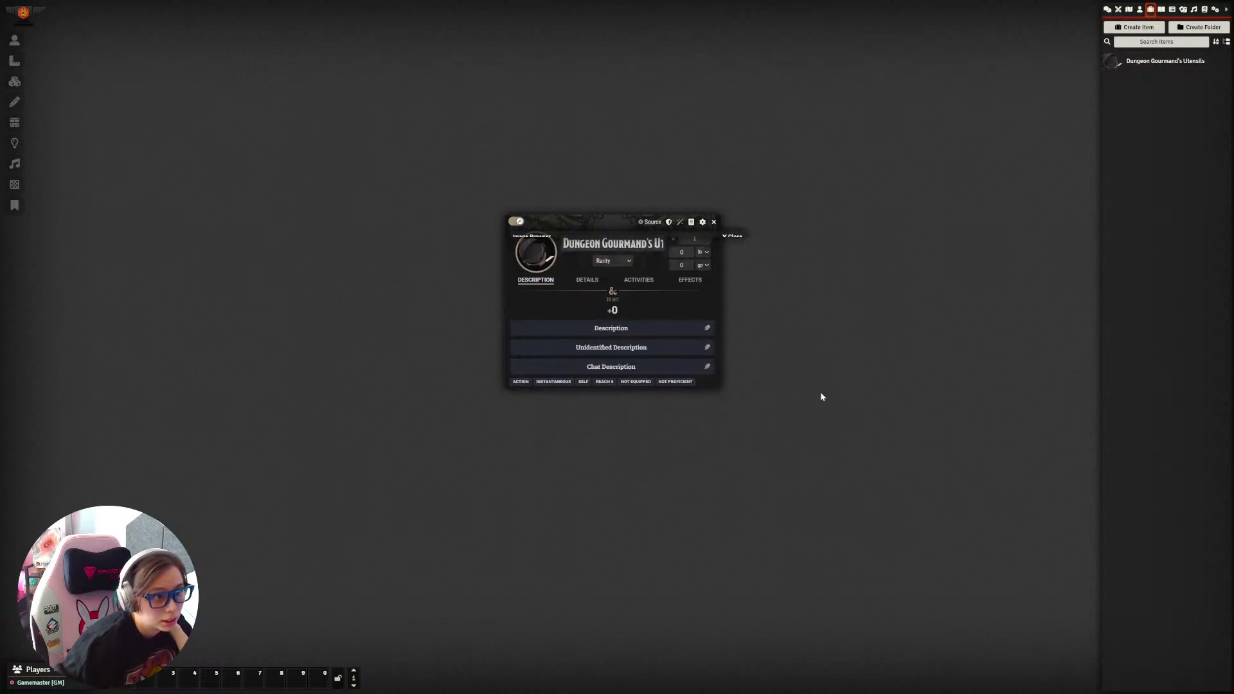
Step: Enter the item's description, from "Wondrous Item, melee weapon, shield, rare" to use without attunement, and italicize its first paragraph
click(708, 329)
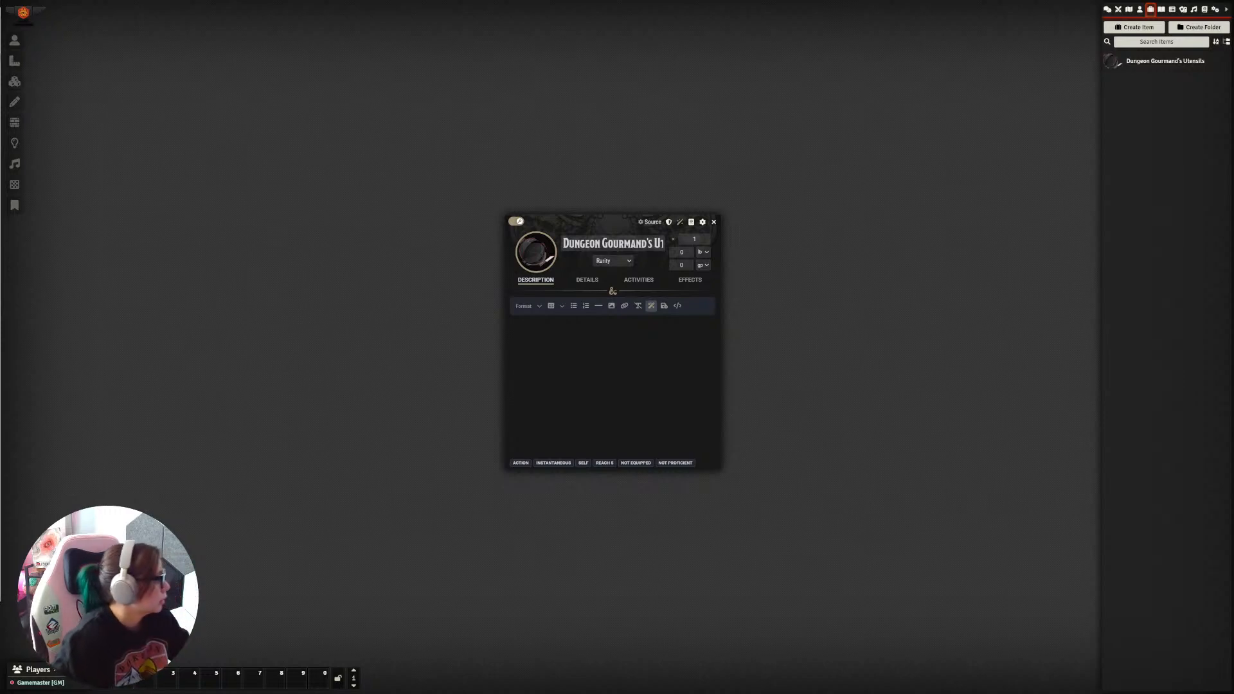
text(Wondrous Item, melee weapon, shield, rare (requires attunement by a person proficient with a cook's utensils) It combines a cooking pot and lid made of adamantine and a chef knife made of mithril. When you use an ability to create food that restores health or grants temporary HP, double those values. You can cook and eat a monster during a rest using the gourmand's utensils, rendering it safe to eat and learn about any special defenses, resistances, immunities or vulnerabilities. Delicious! Lastly, the lid of the pot can be used as a +1 shield and the knife as a +1 silver dagger. These can be used without attunement.)
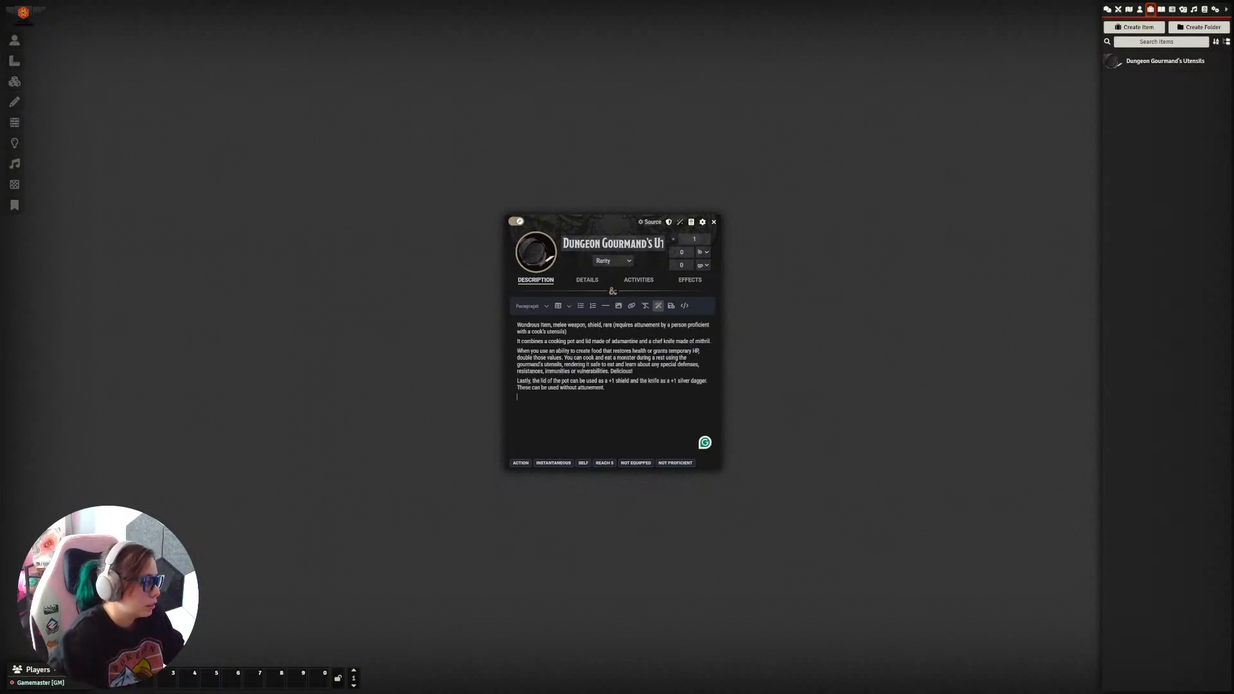
triple_click(516, 324)
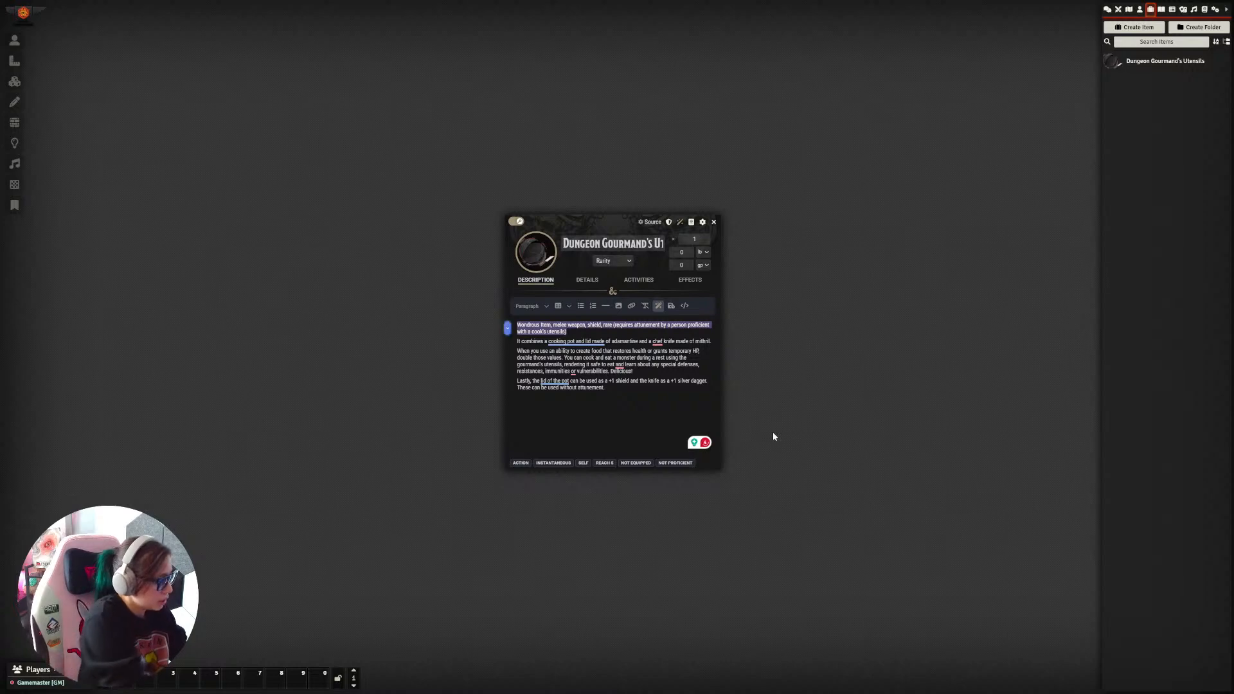
key(ctrl+i)
click(622, 388)
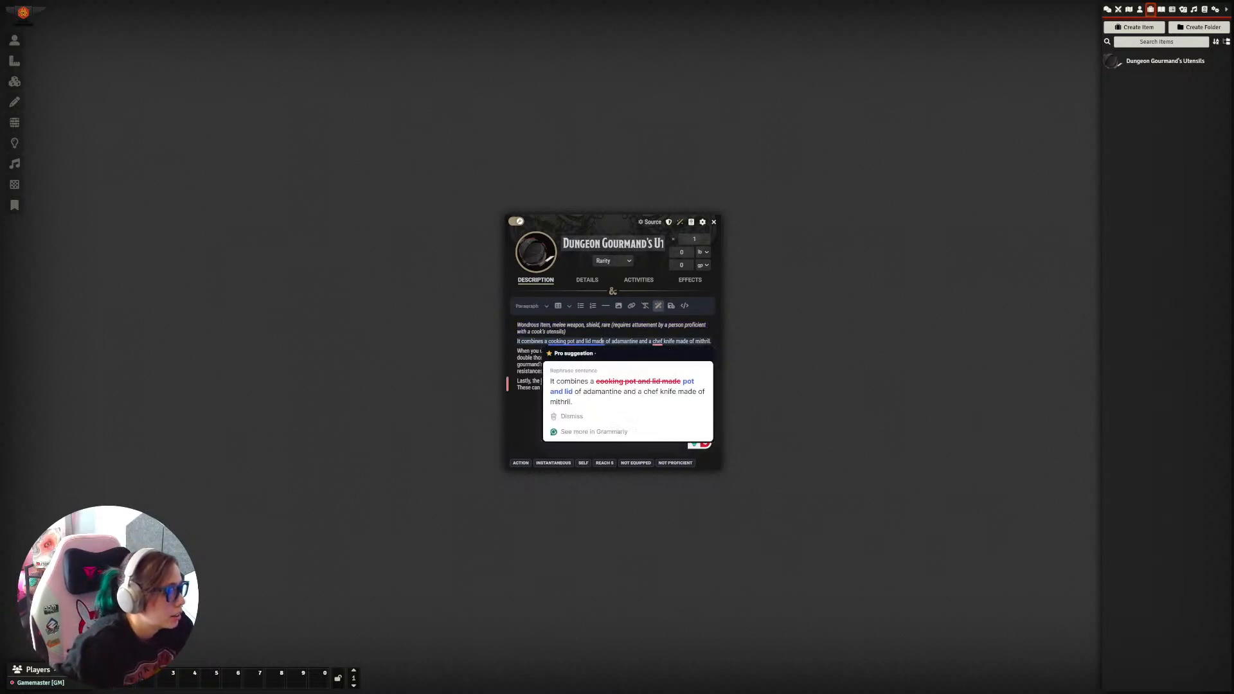
key(Return)
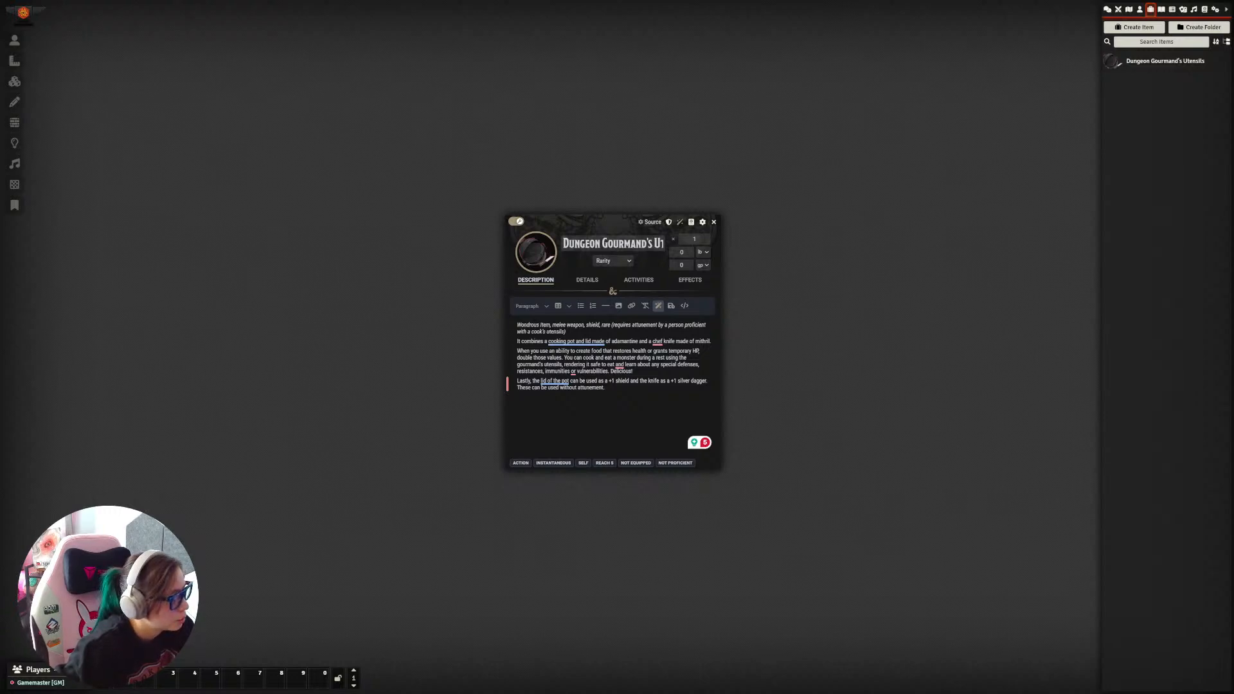
mouse_move(620, 365)
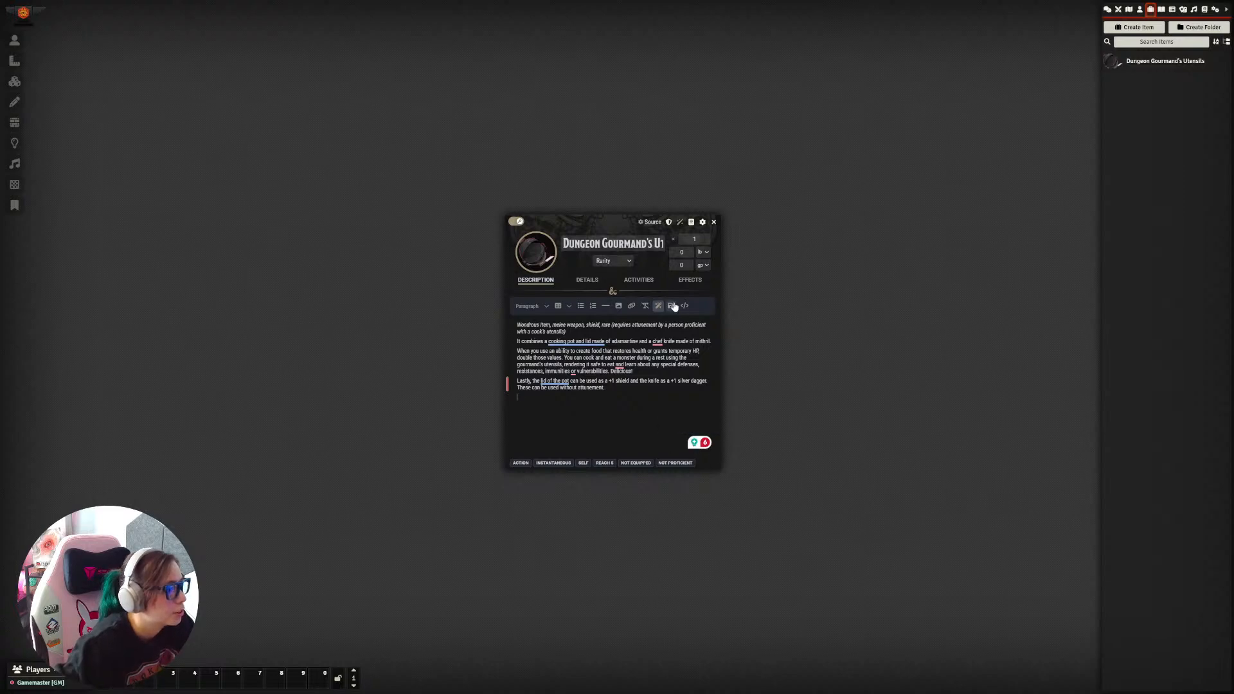
Step: Set the item's weapon type to Simple Melee and its base weapon to Dagger
click(630, 283)
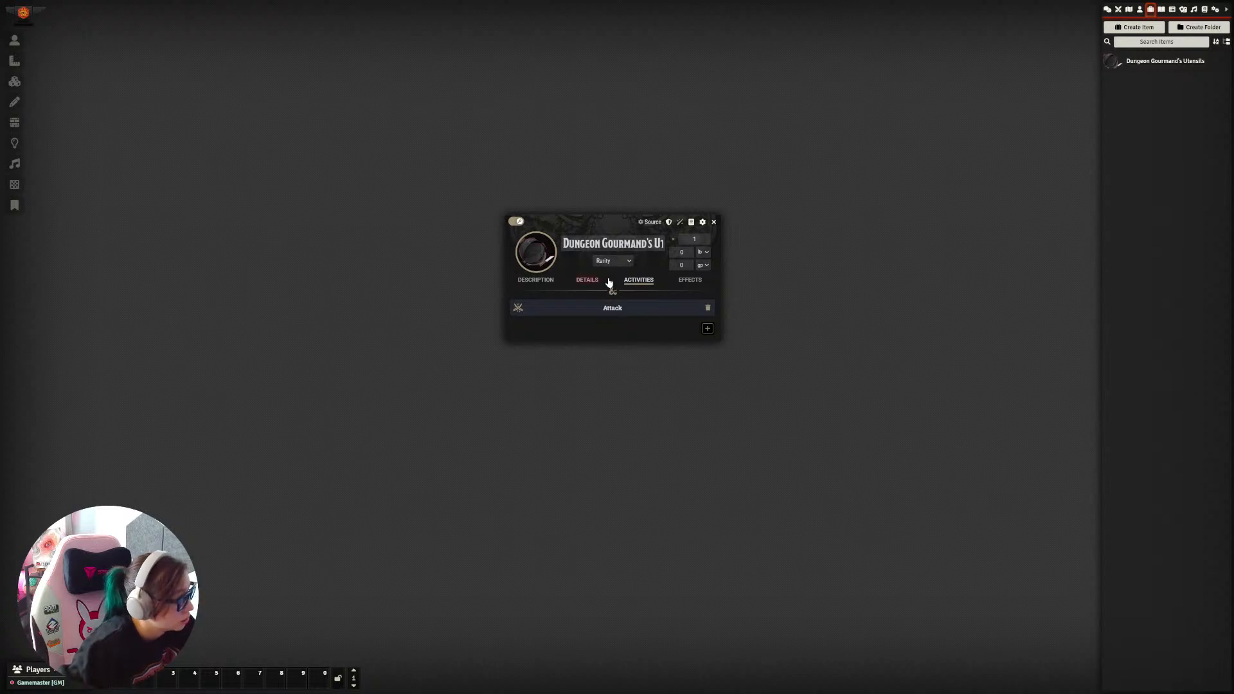
click(588, 283)
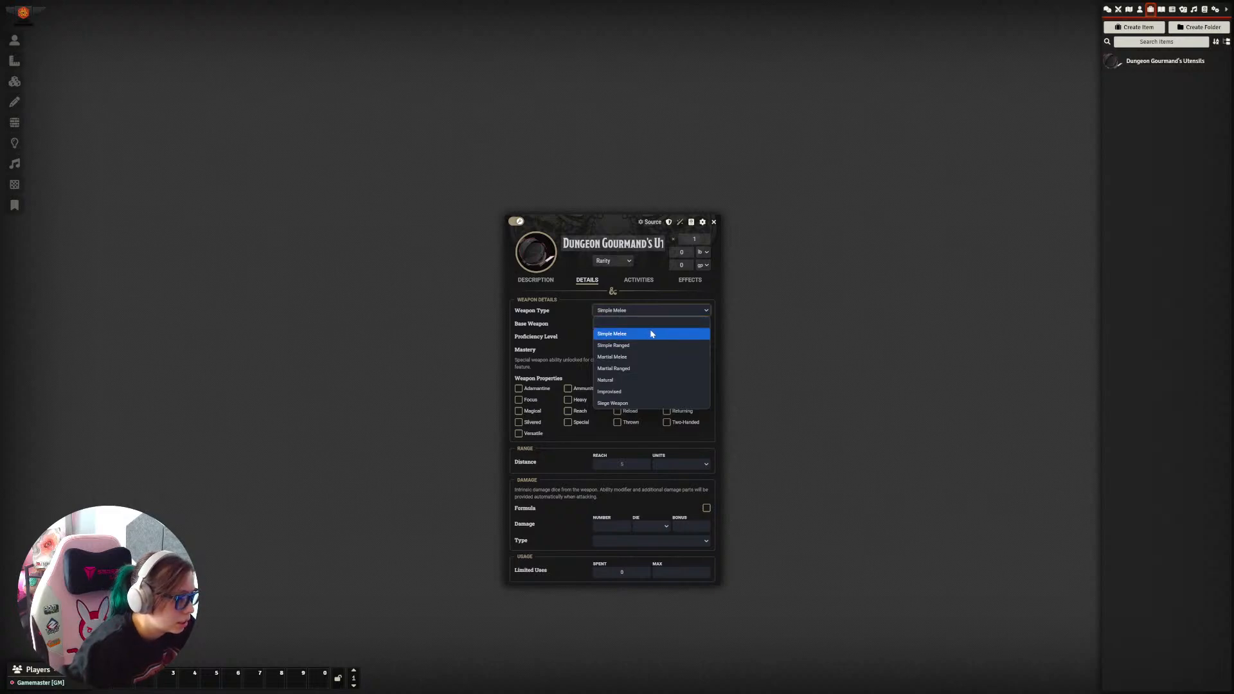
click(655, 334)
click(656, 324)
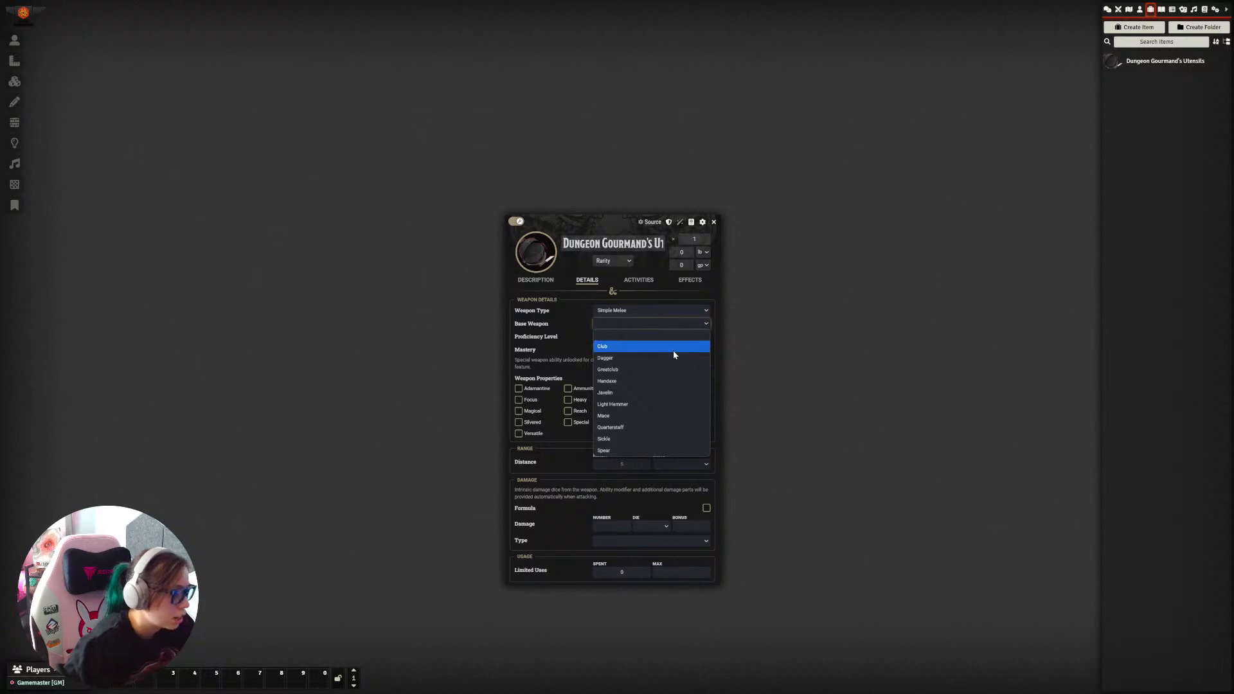
click(673, 358)
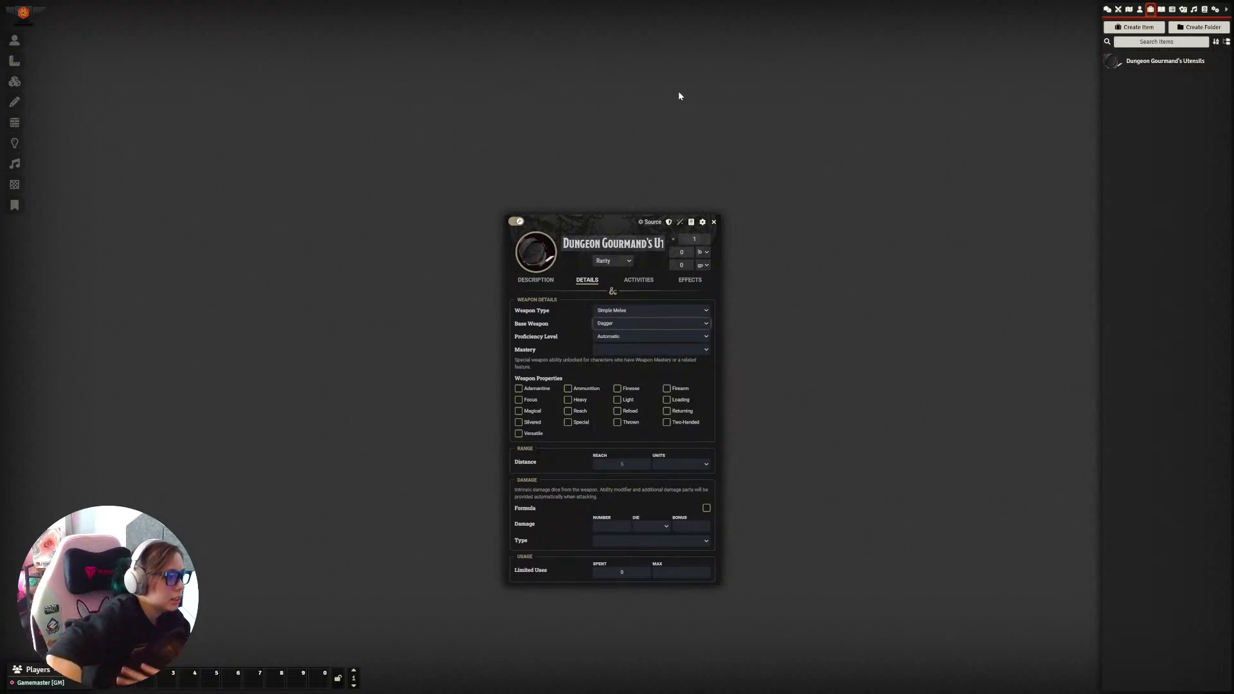
Step: Give the weapon the Silvered property and set its mastery to Nick
click(525, 411)
click(526, 413)
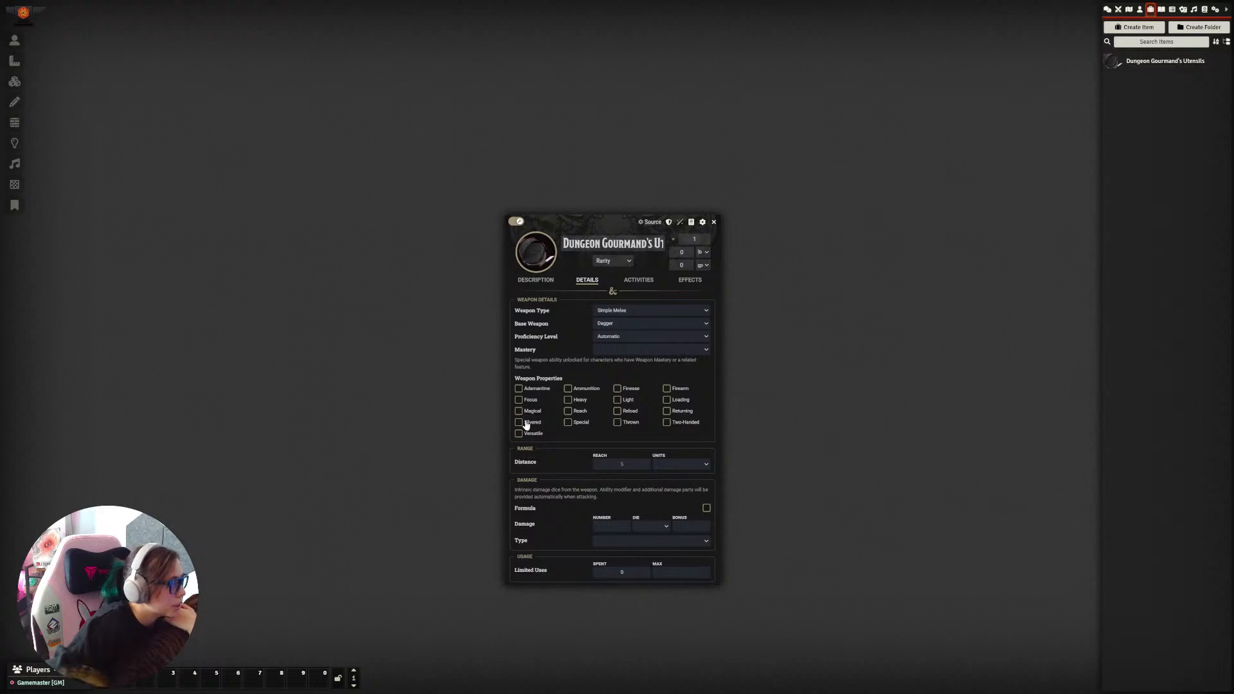
click(525, 424)
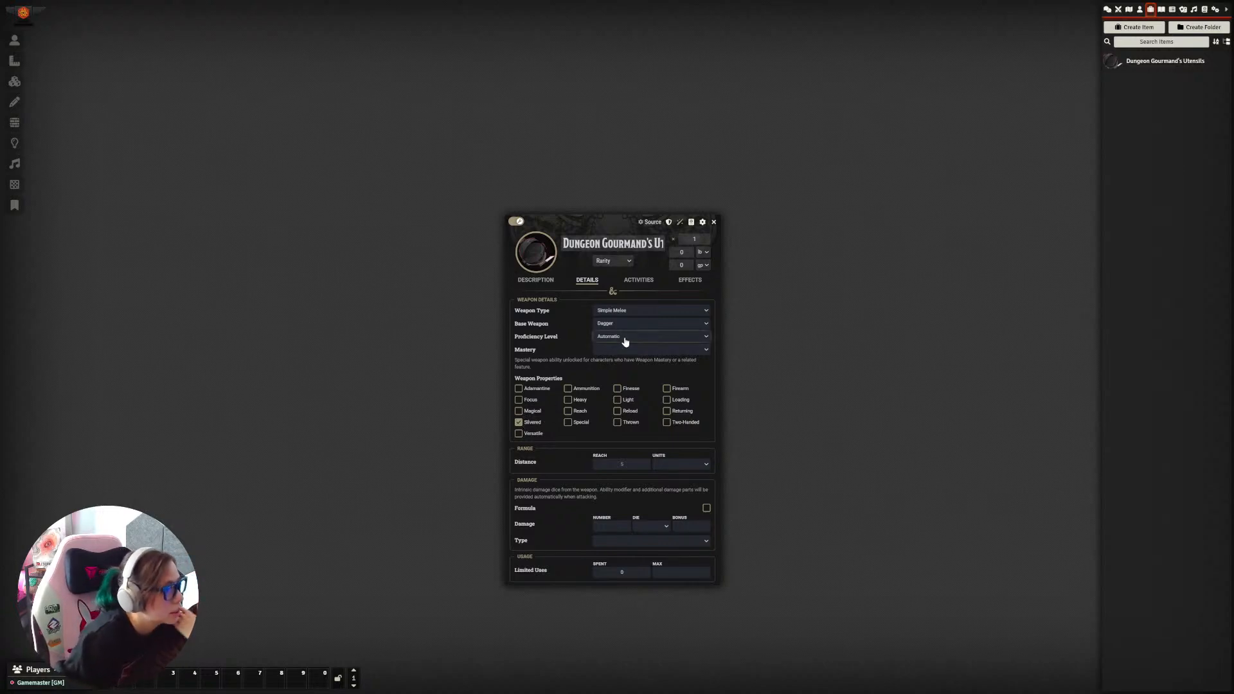
drag(618, 218, 617, 124)
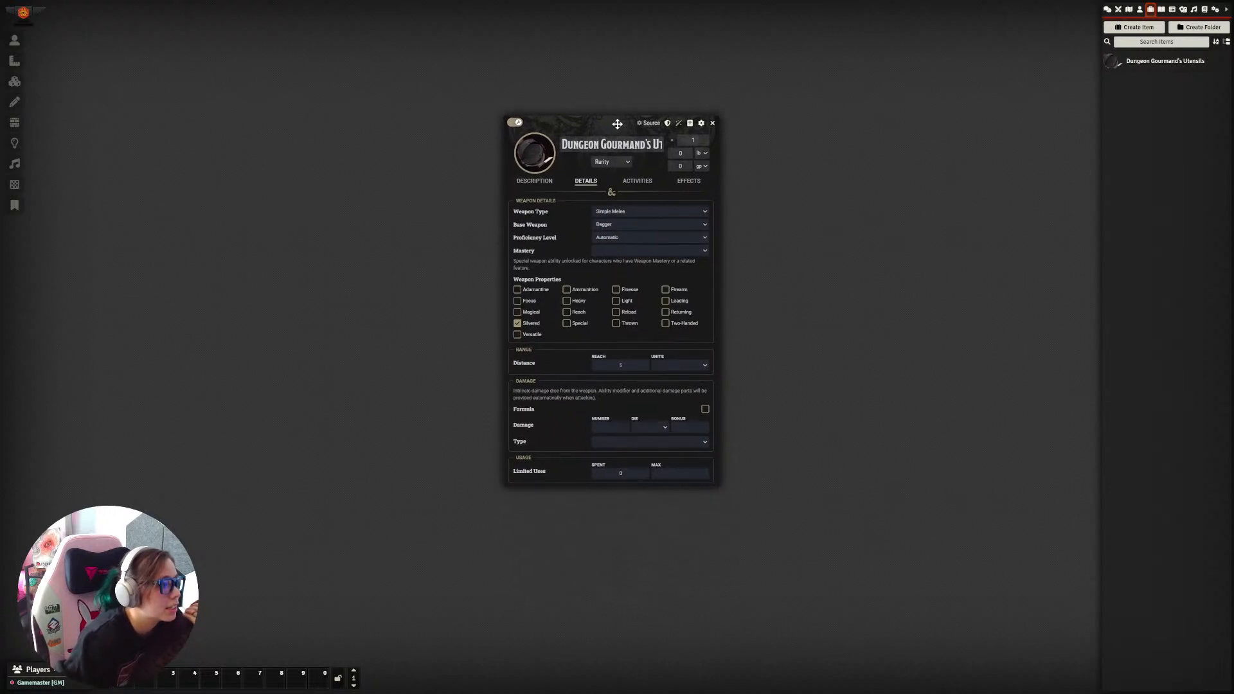
click(705, 252)
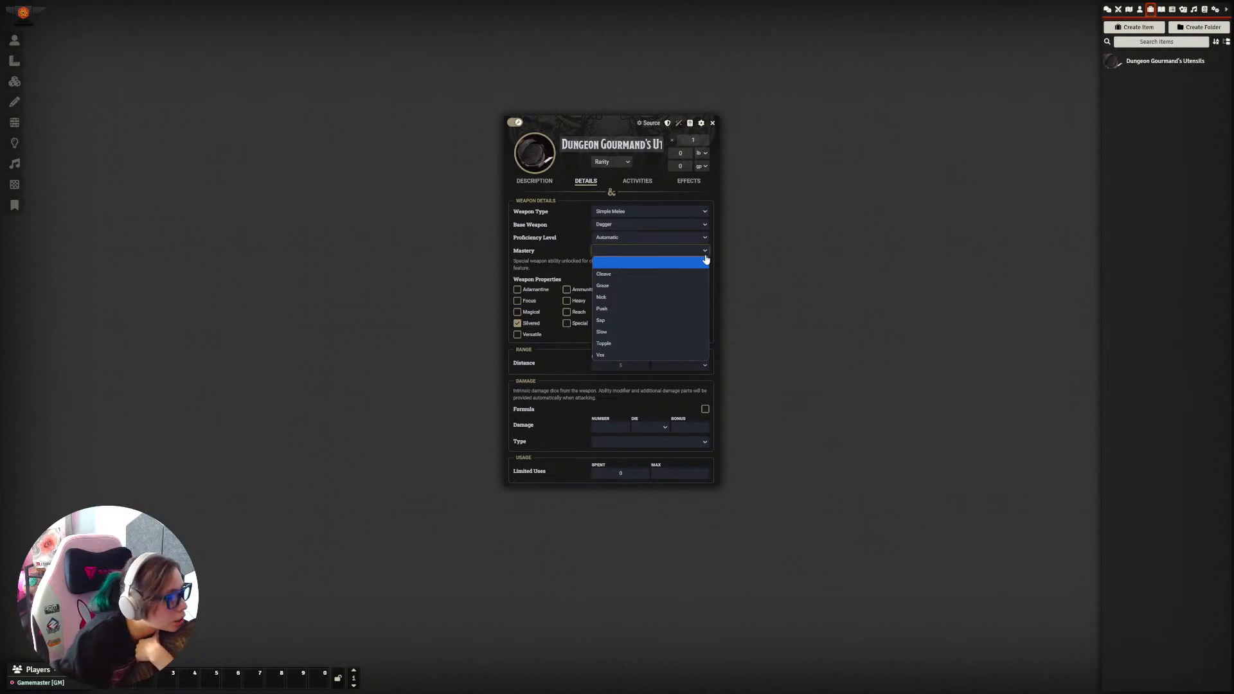
click(638, 297)
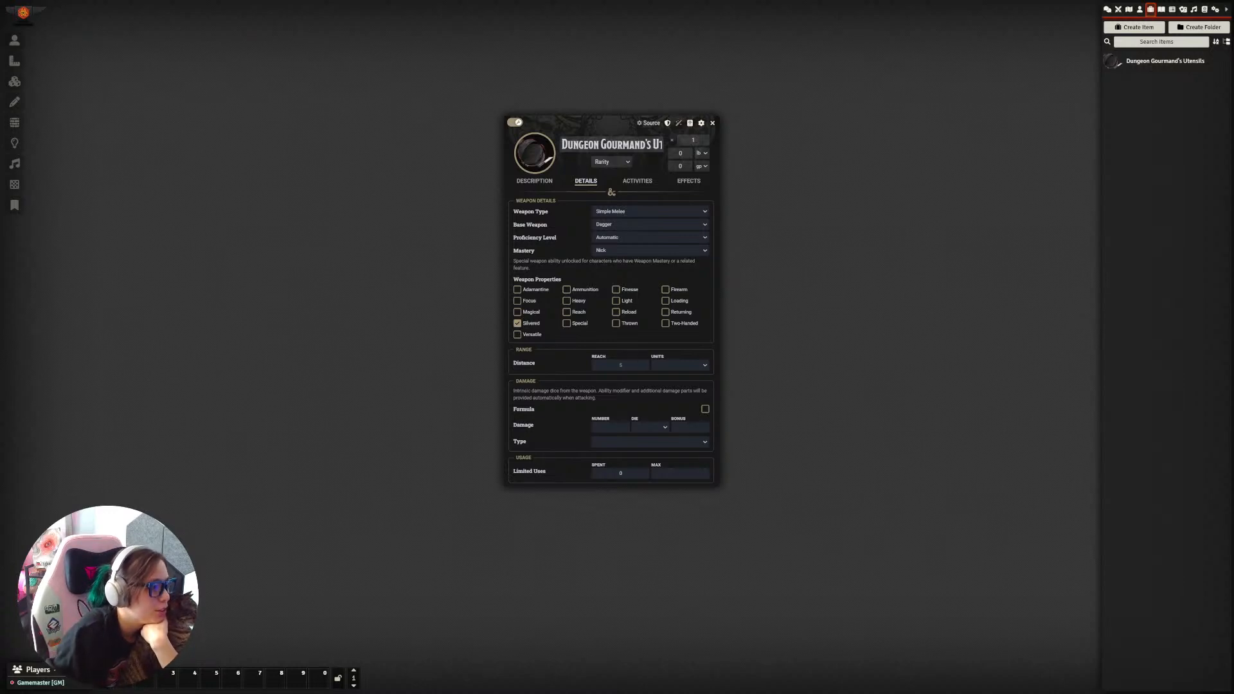
Step: Add a Damage activity to the item and review its activation and effect settings
drag(598, 123, 639, 114)
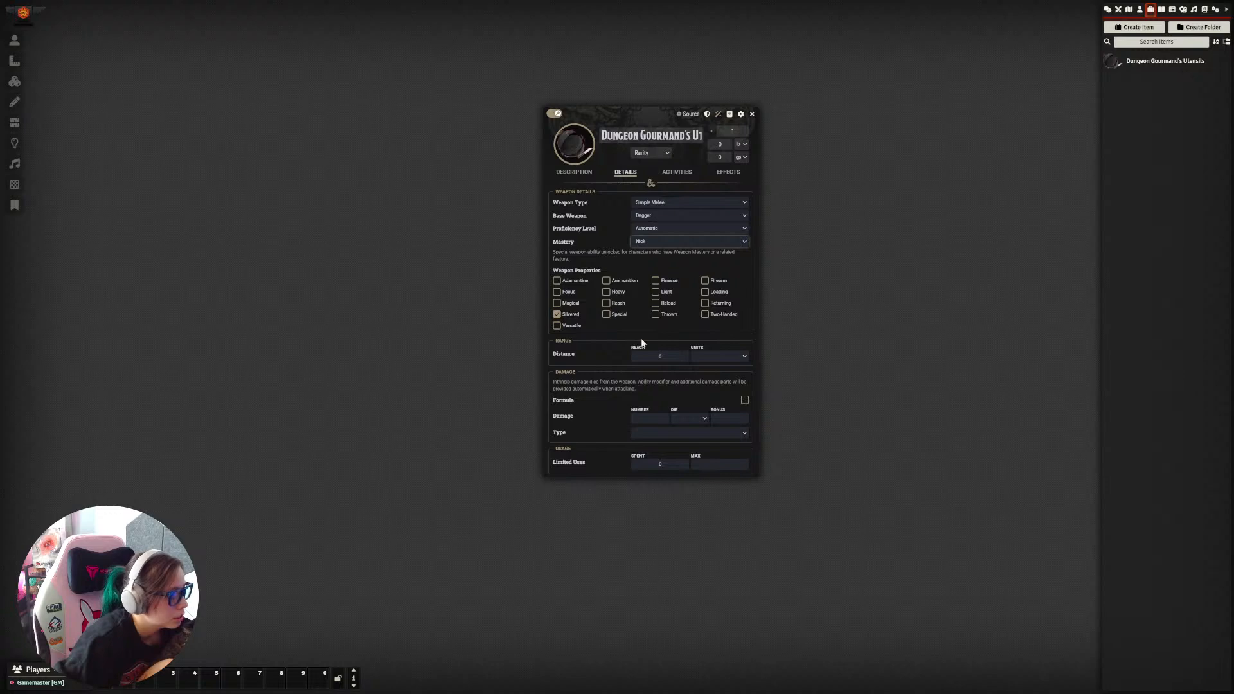
click(574, 173)
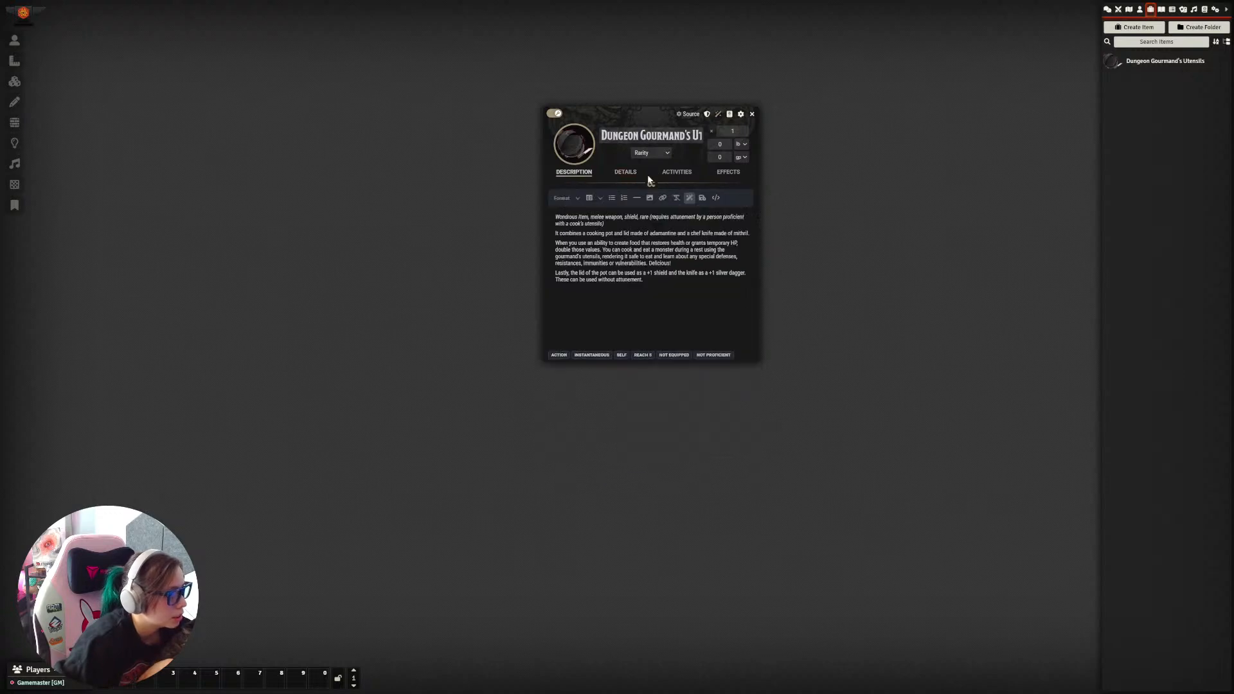
click(680, 174)
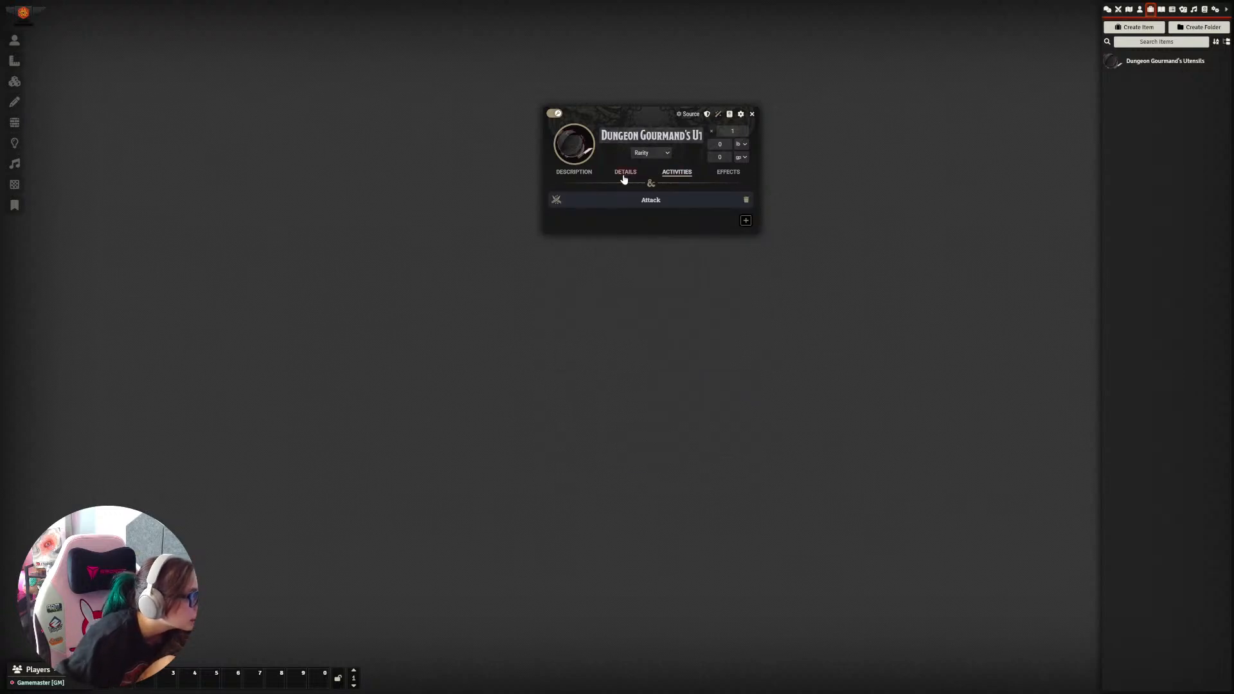
click(746, 221)
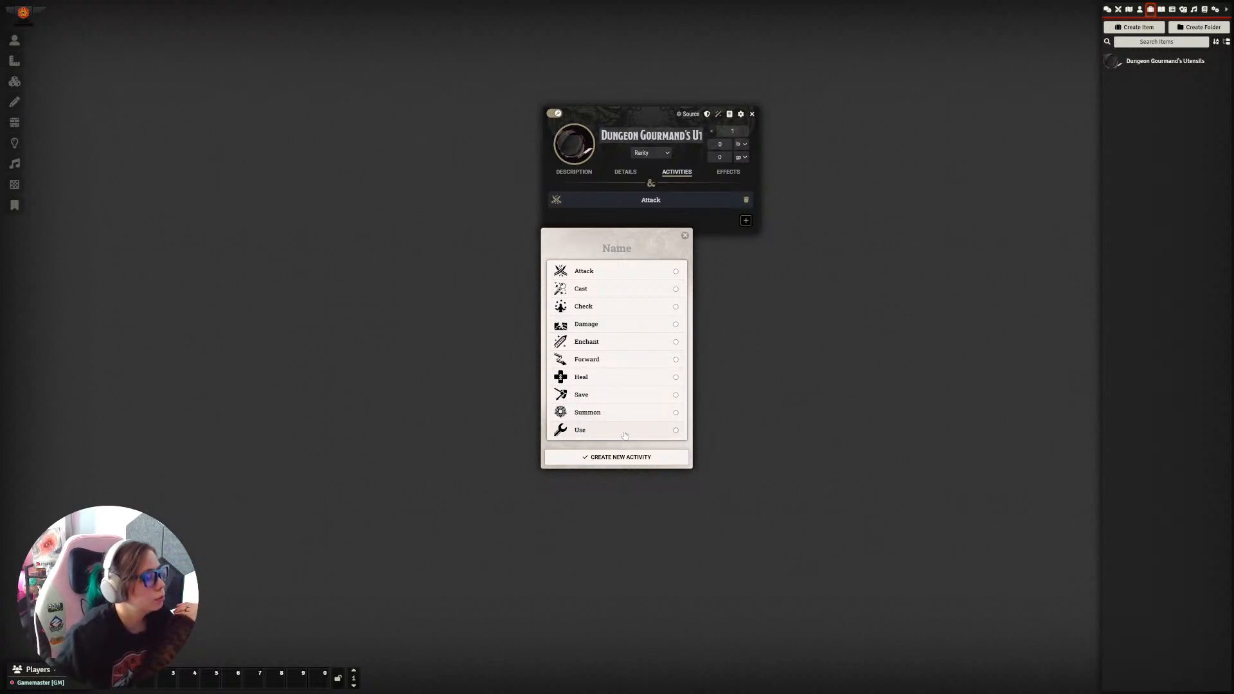
click(636, 326)
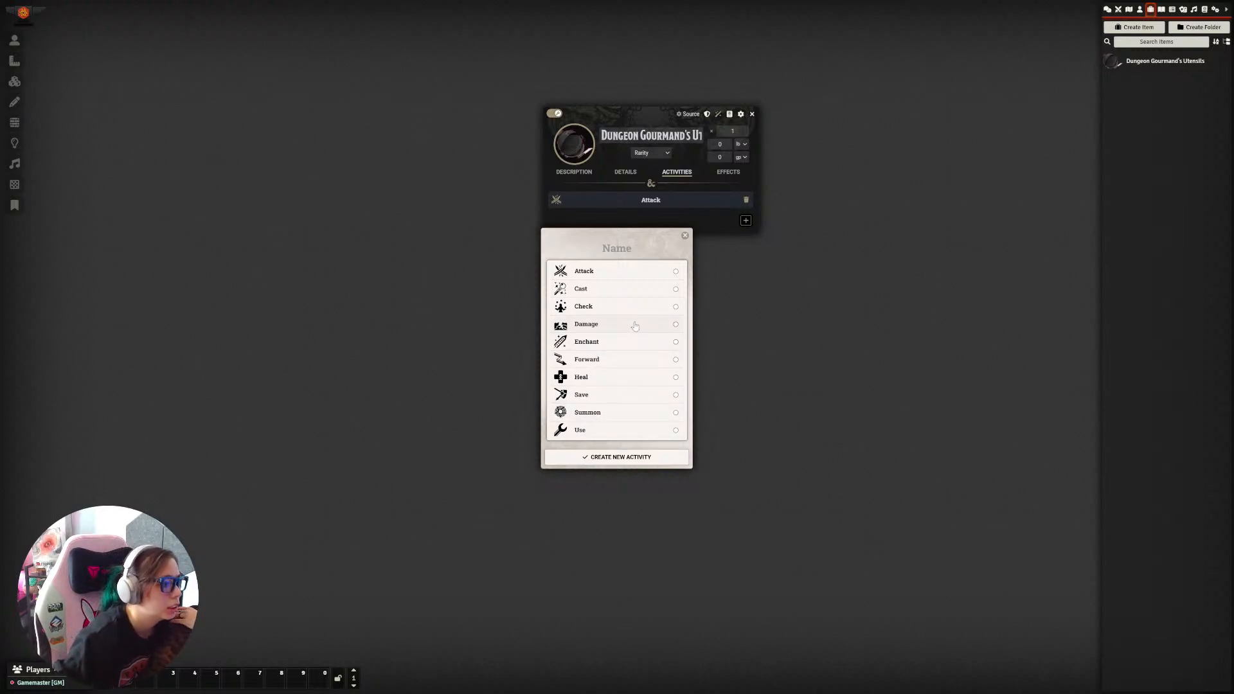
click(644, 459)
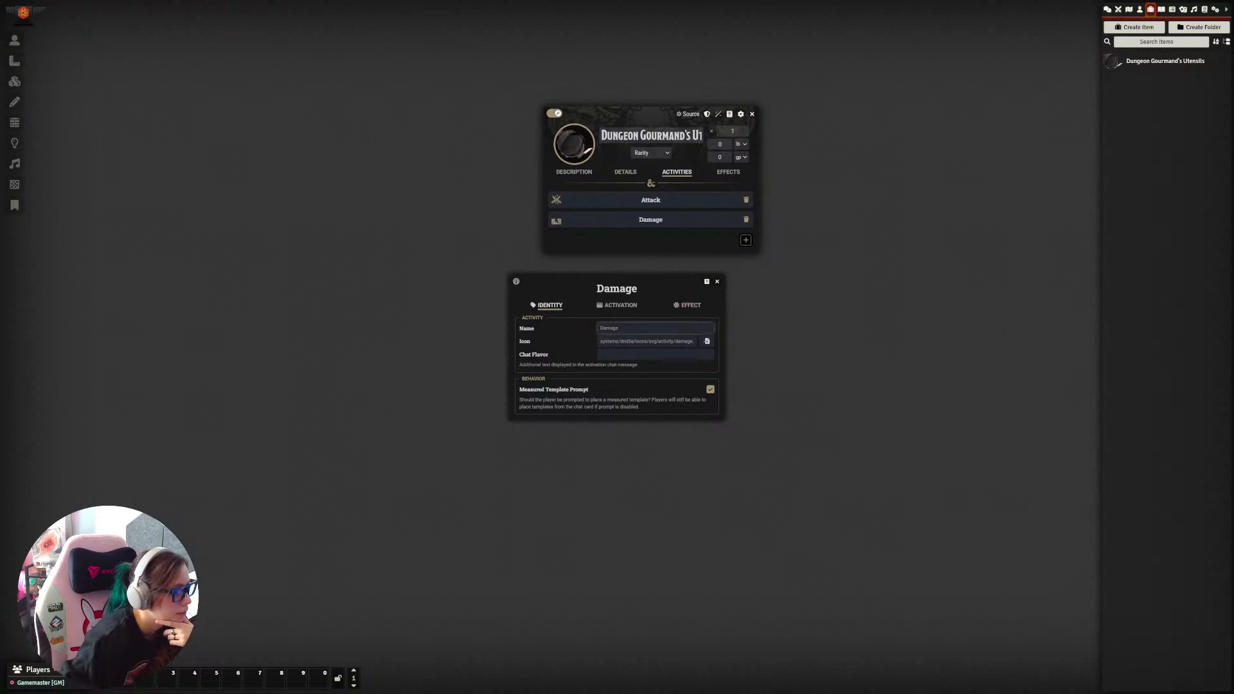
click(625, 307)
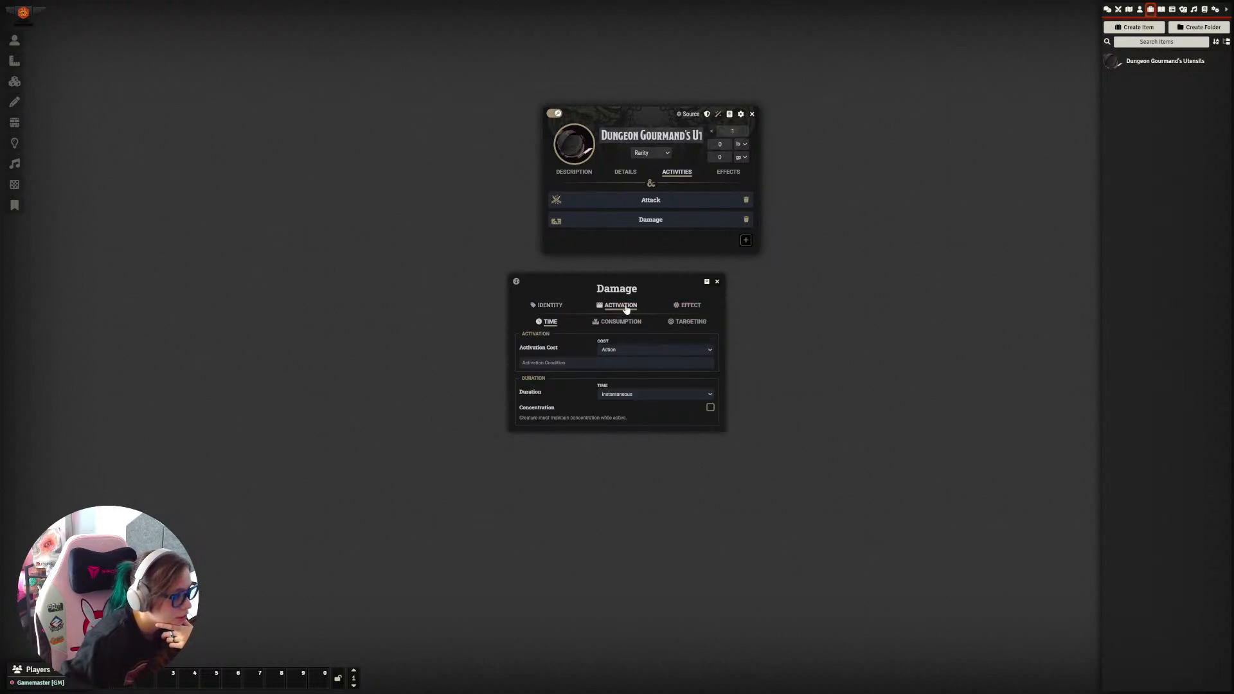
click(697, 306)
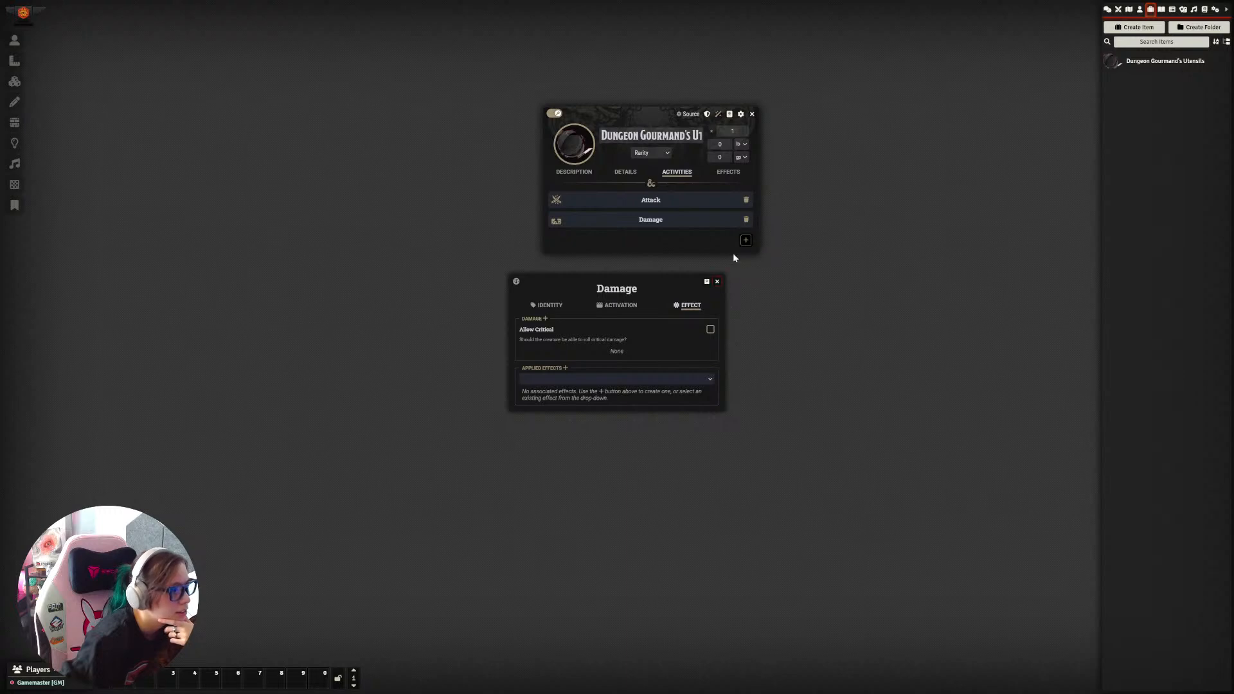
Step: Close the Damage activity's settings and delete that activity from the item
click(717, 282)
click(747, 222)
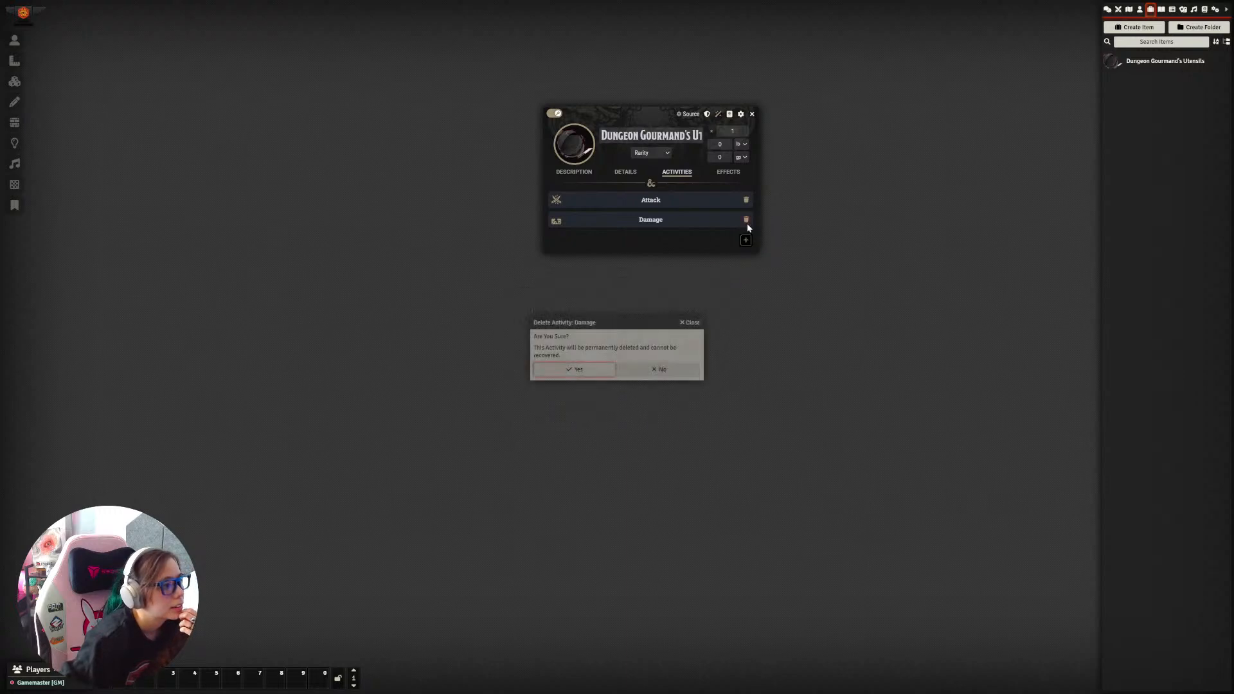
click(574, 369)
Step: Add an Enchant activity to the item and review its identity, activation, targeting and enchanting settings
click(746, 221)
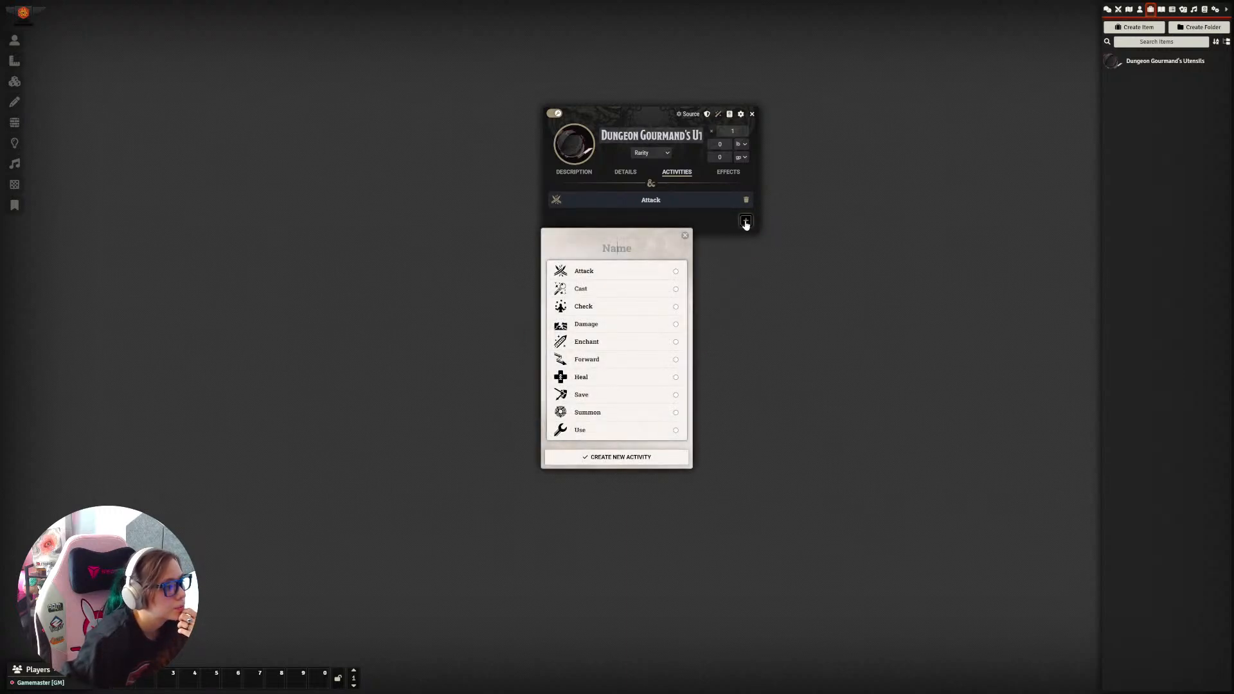
click(620, 341)
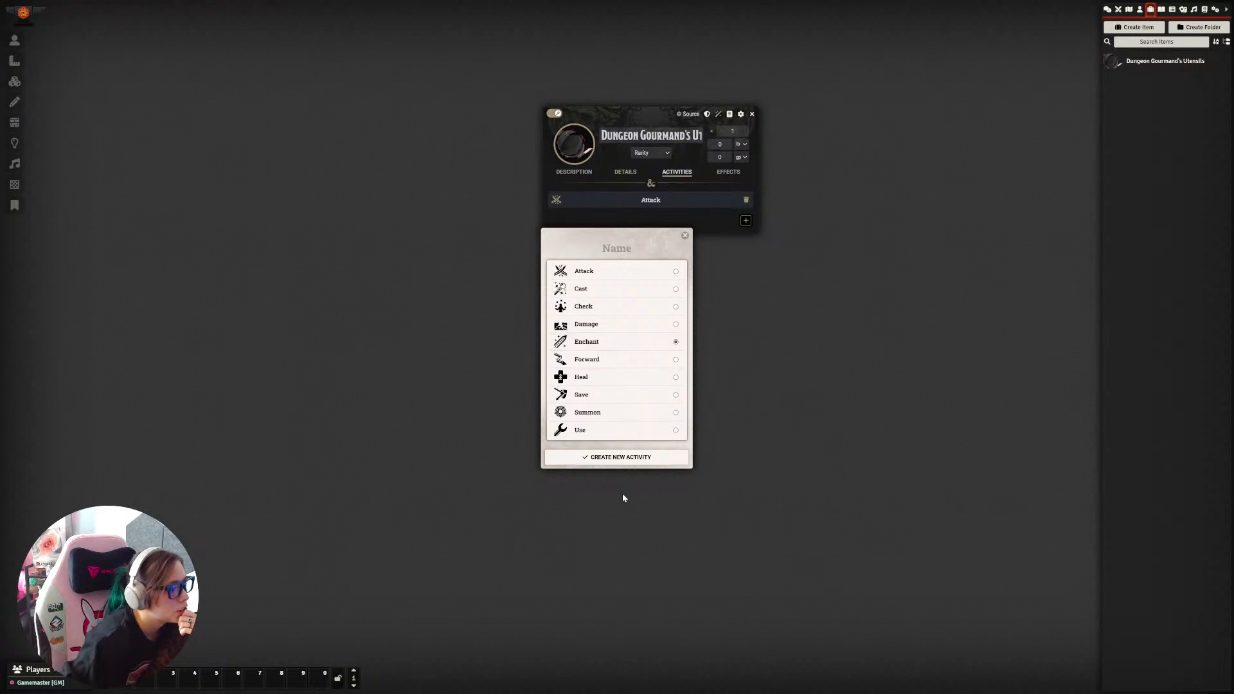
click(620, 457)
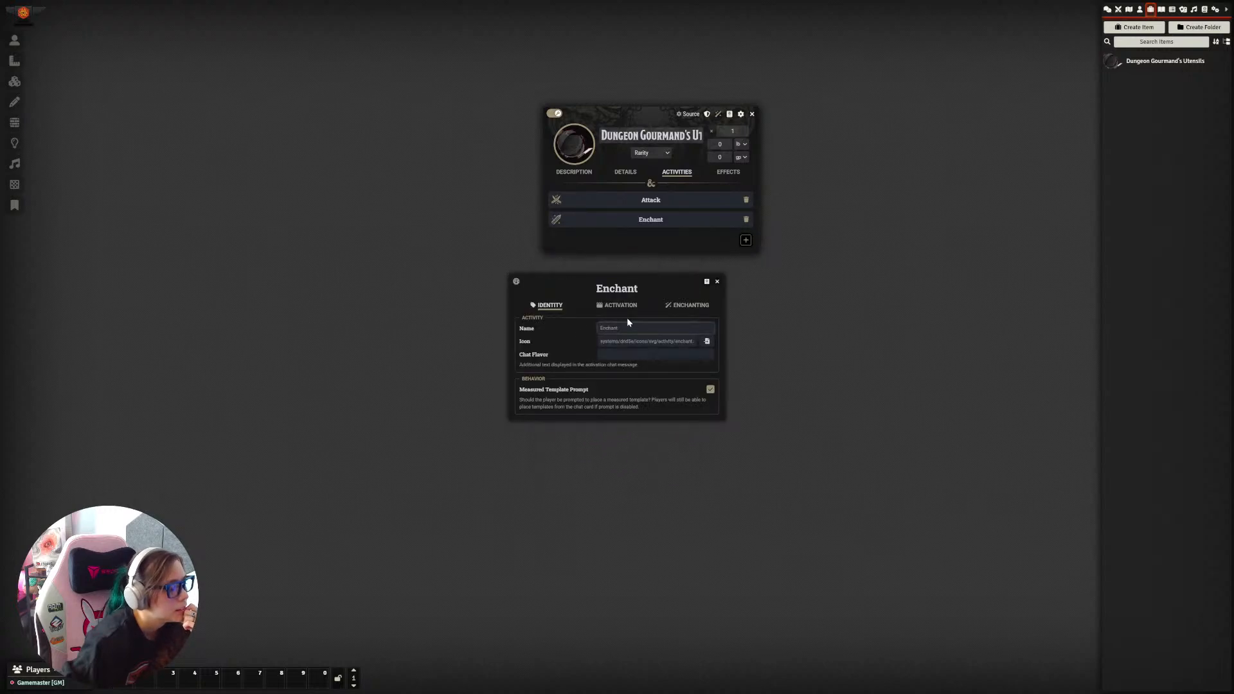
key(Tab)
key(Tab)
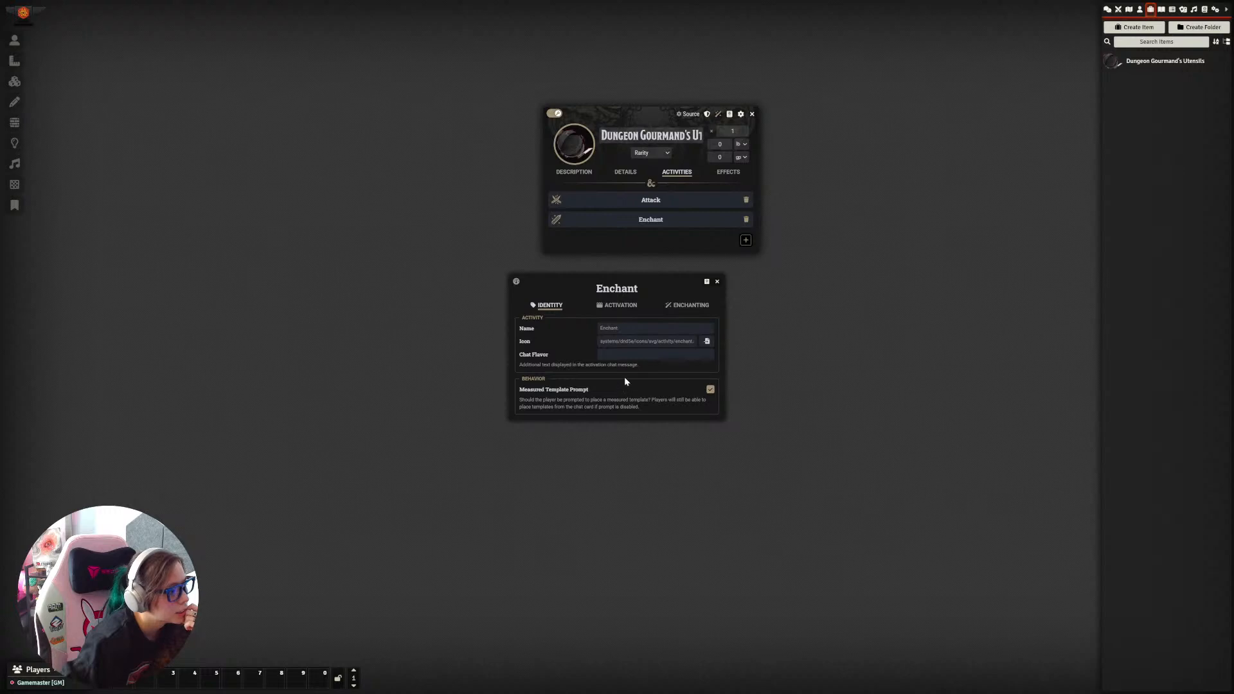
click(634, 308)
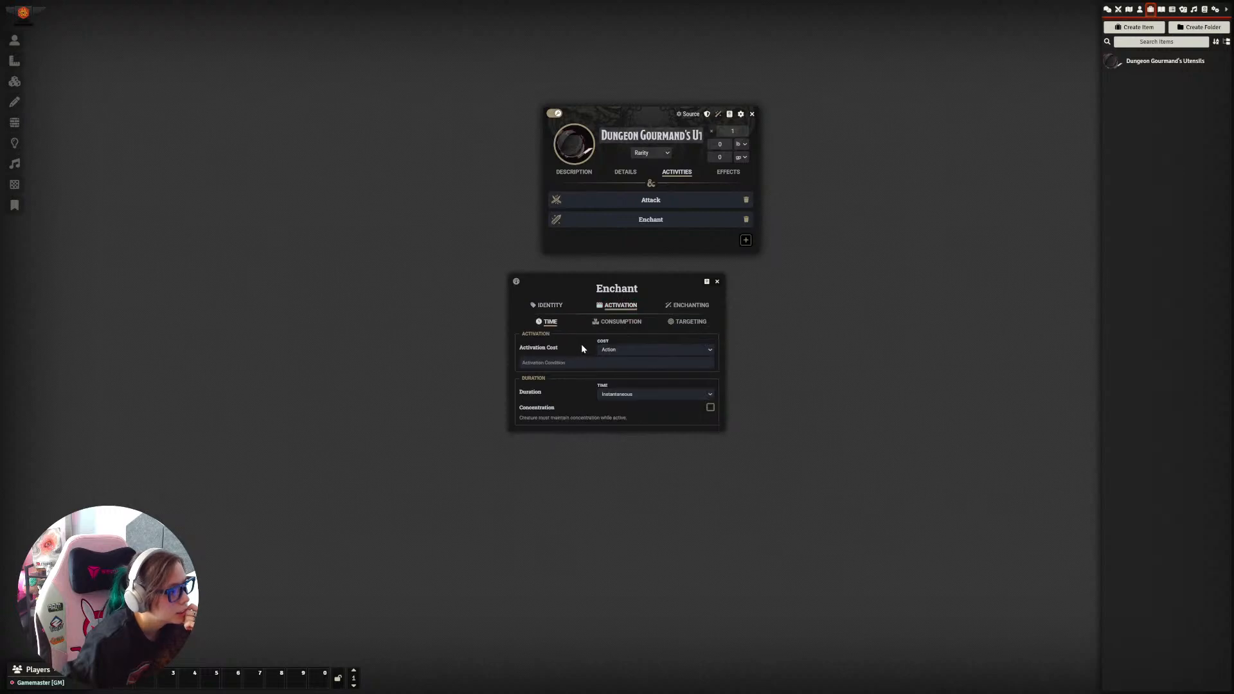
click(627, 352)
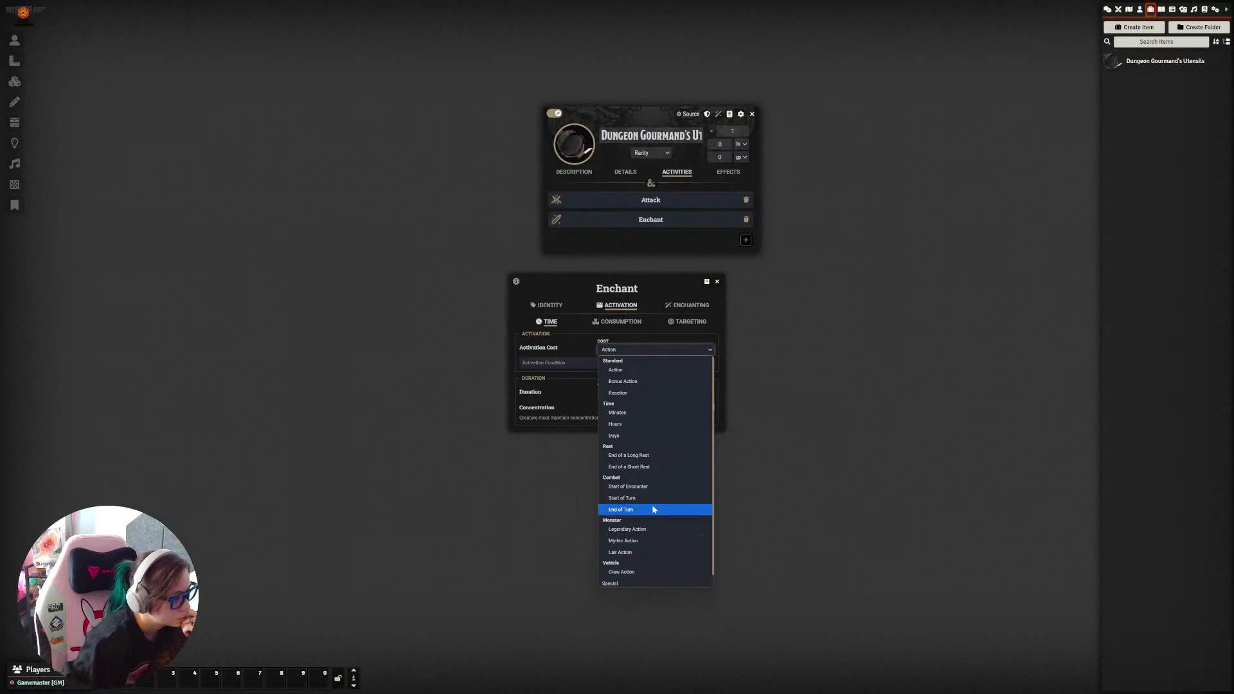
scroll(653, 510, down, 1)
scroll(652, 504, up, 1)
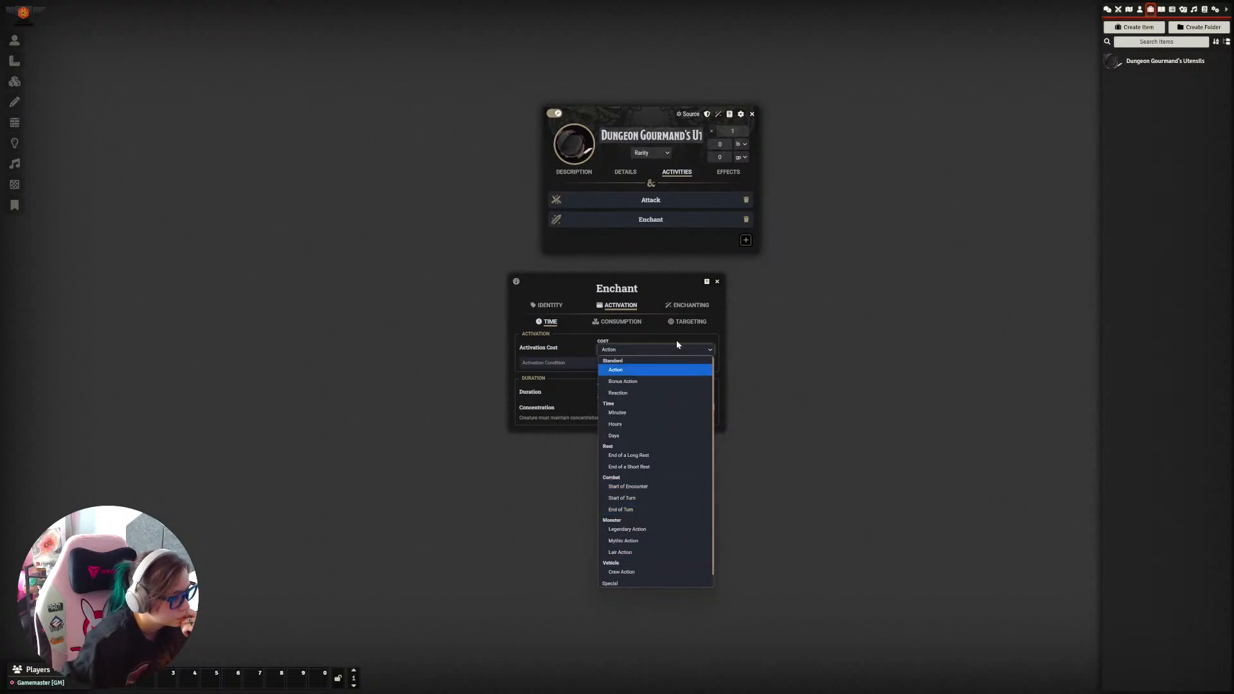
click(695, 327)
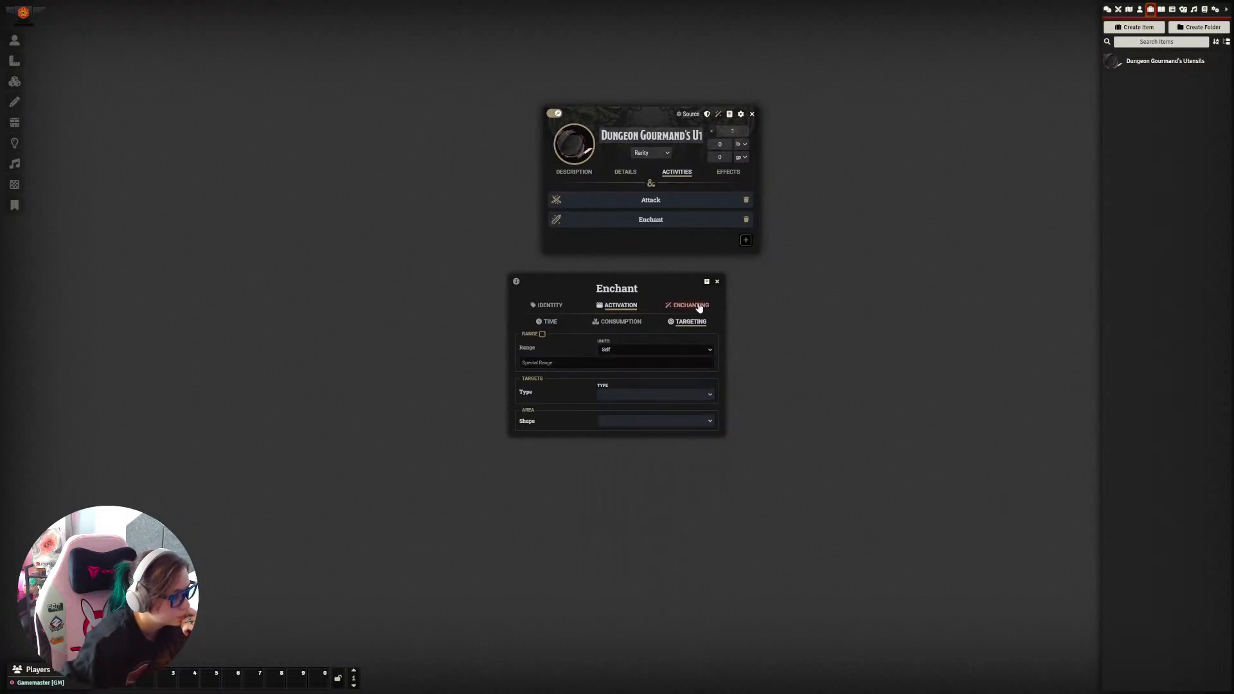
click(698, 306)
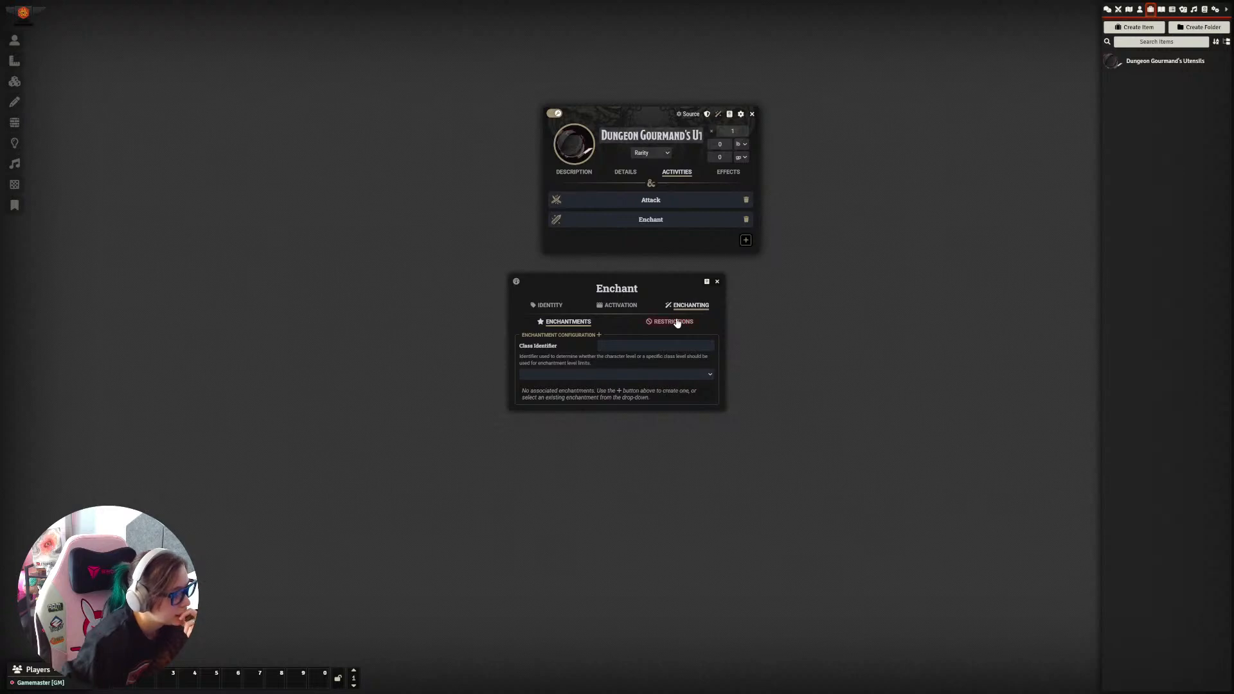
Step: Close the Enchant activity's settings and delete that activity from the item
click(718, 282)
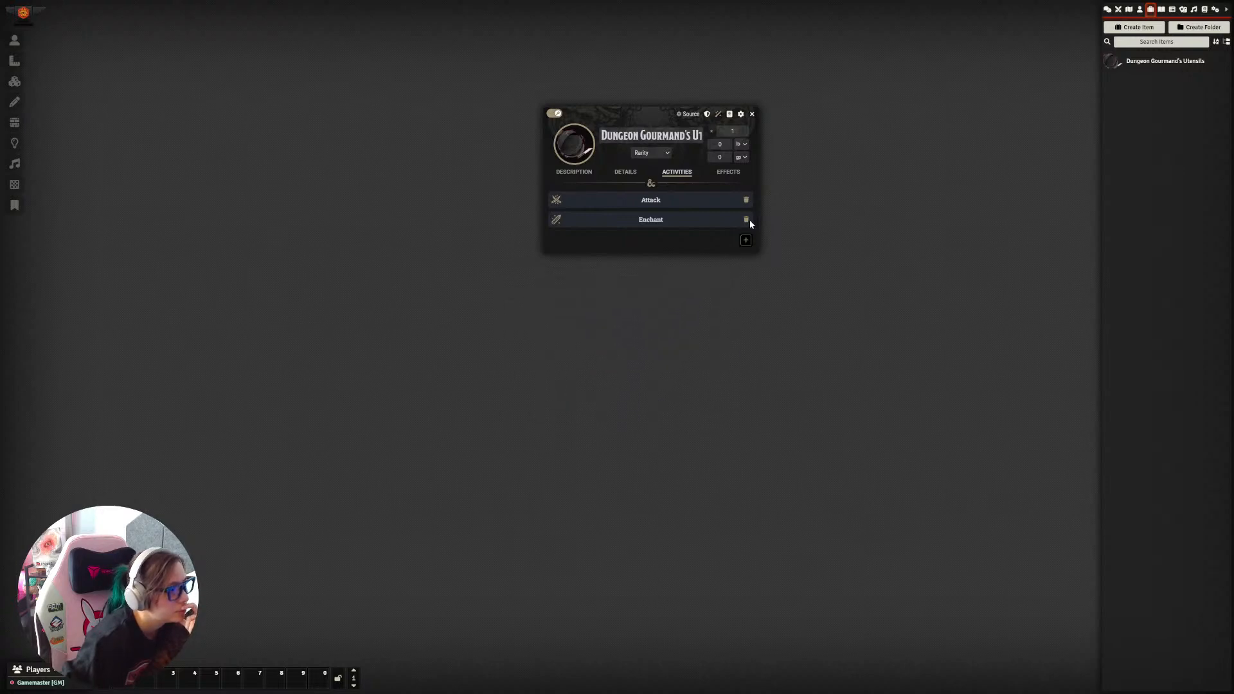
click(745, 220)
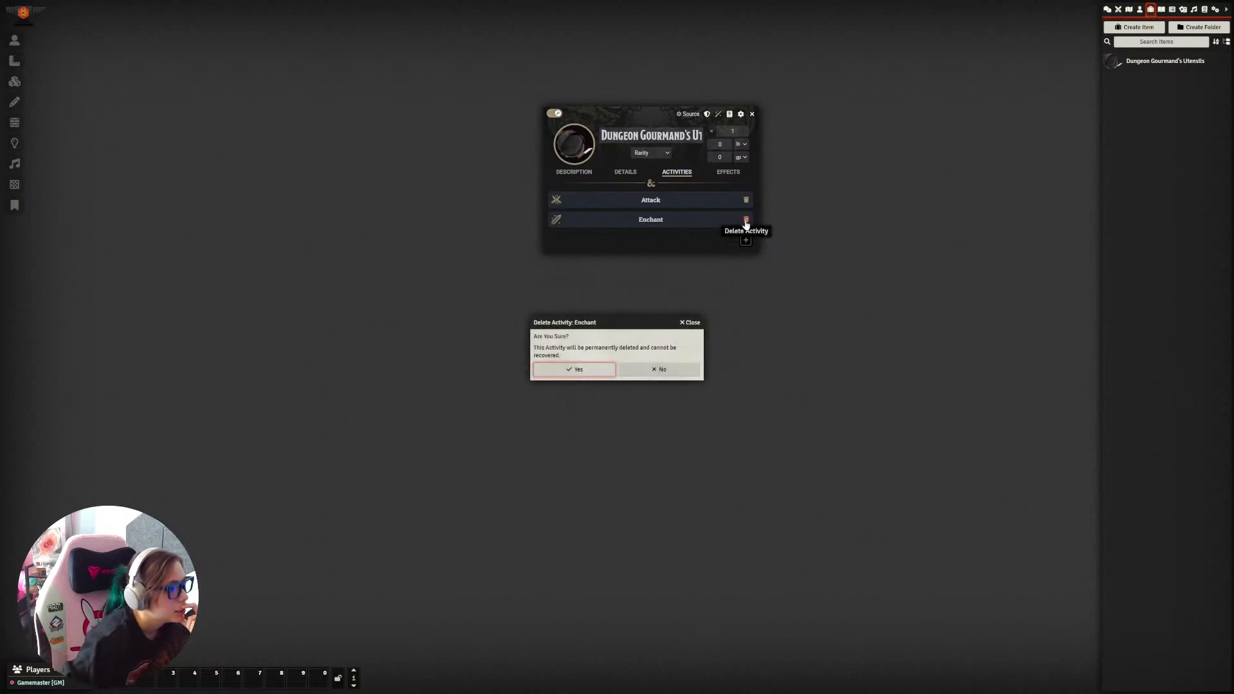
click(595, 373)
Step: Set the item's rarity to Rare, check its description, and close the item sheet out of edit mode
click(665, 154)
click(656, 197)
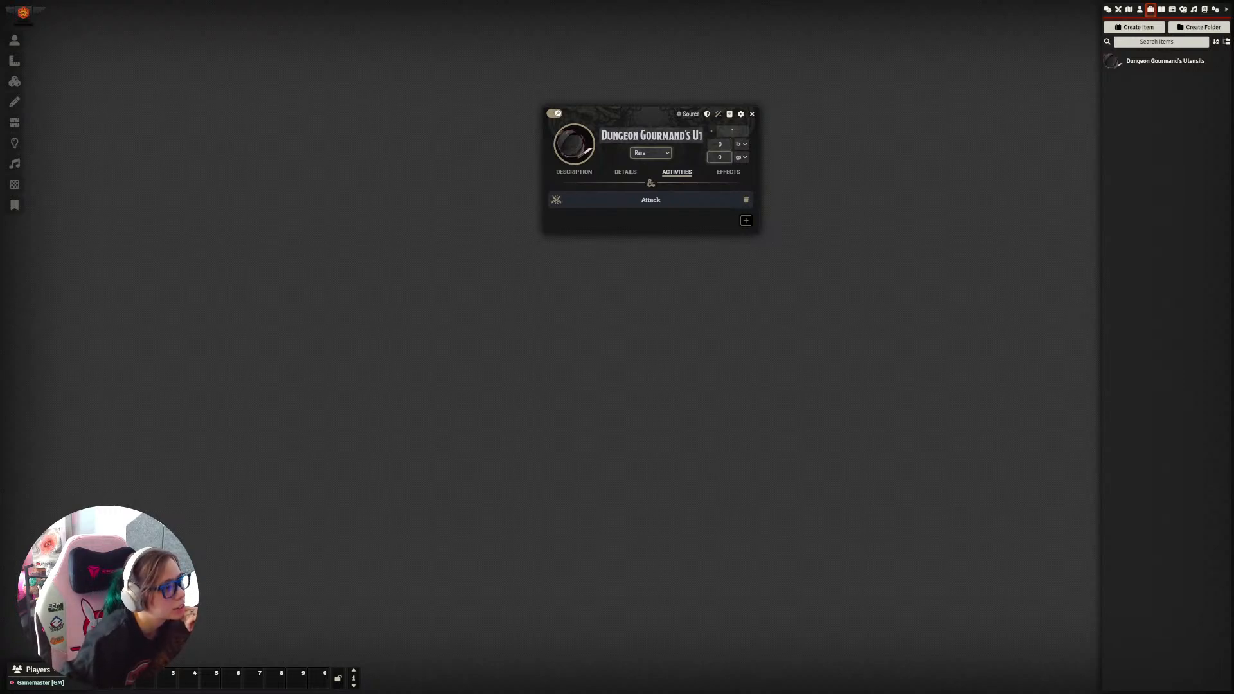
click(574, 172)
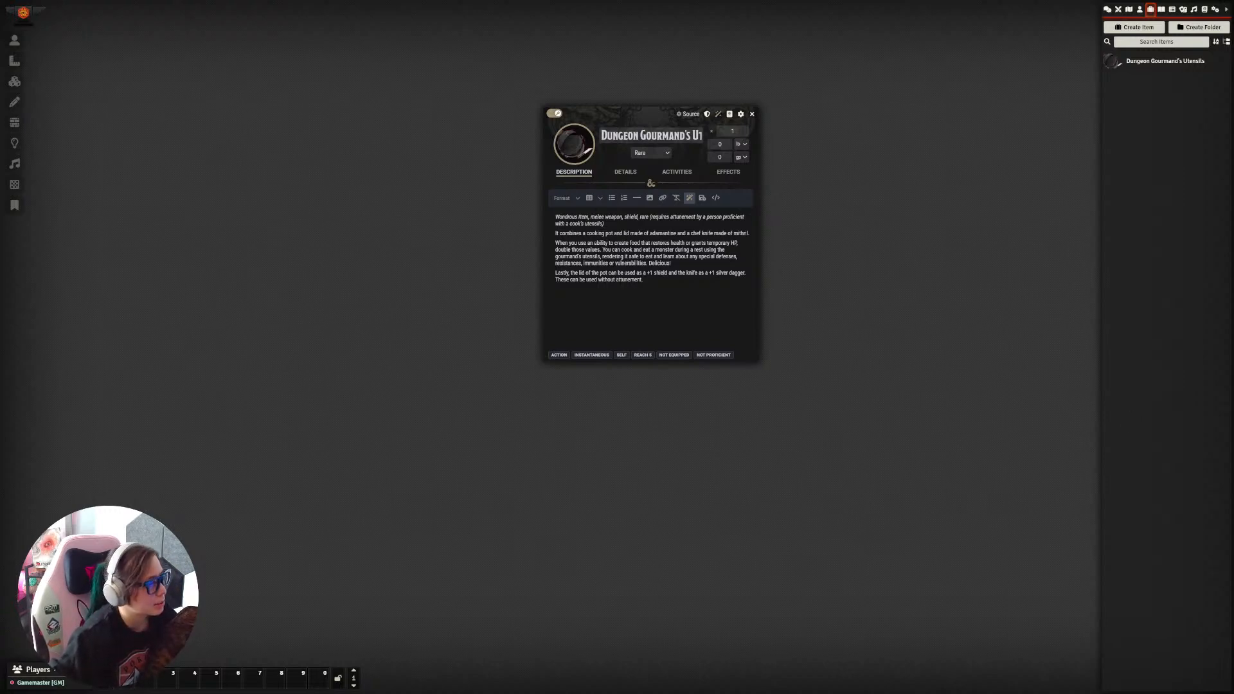
click(702, 198)
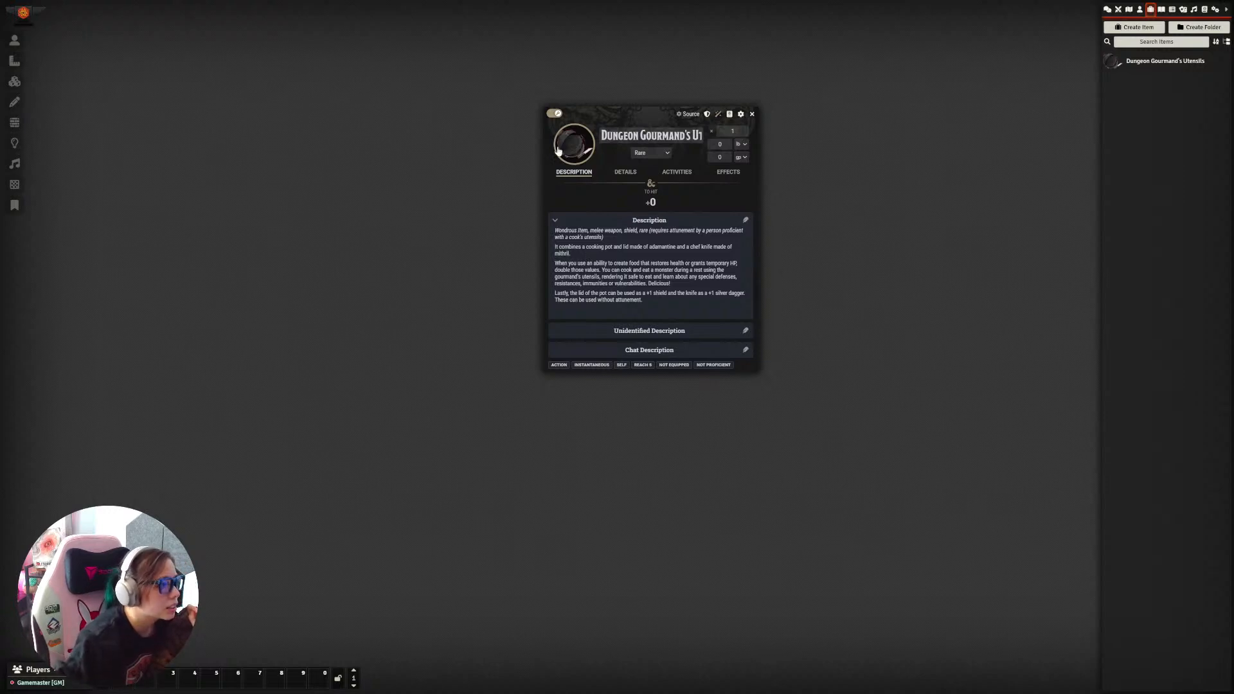
click(555, 114)
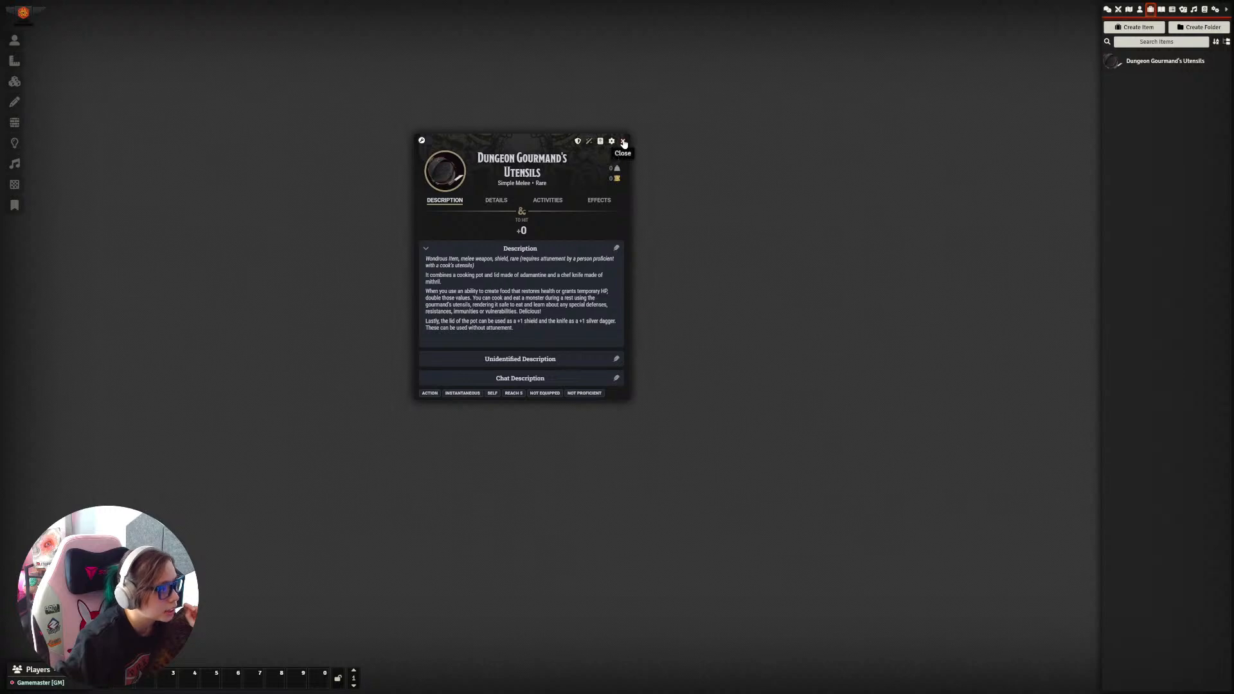
click(624, 143)
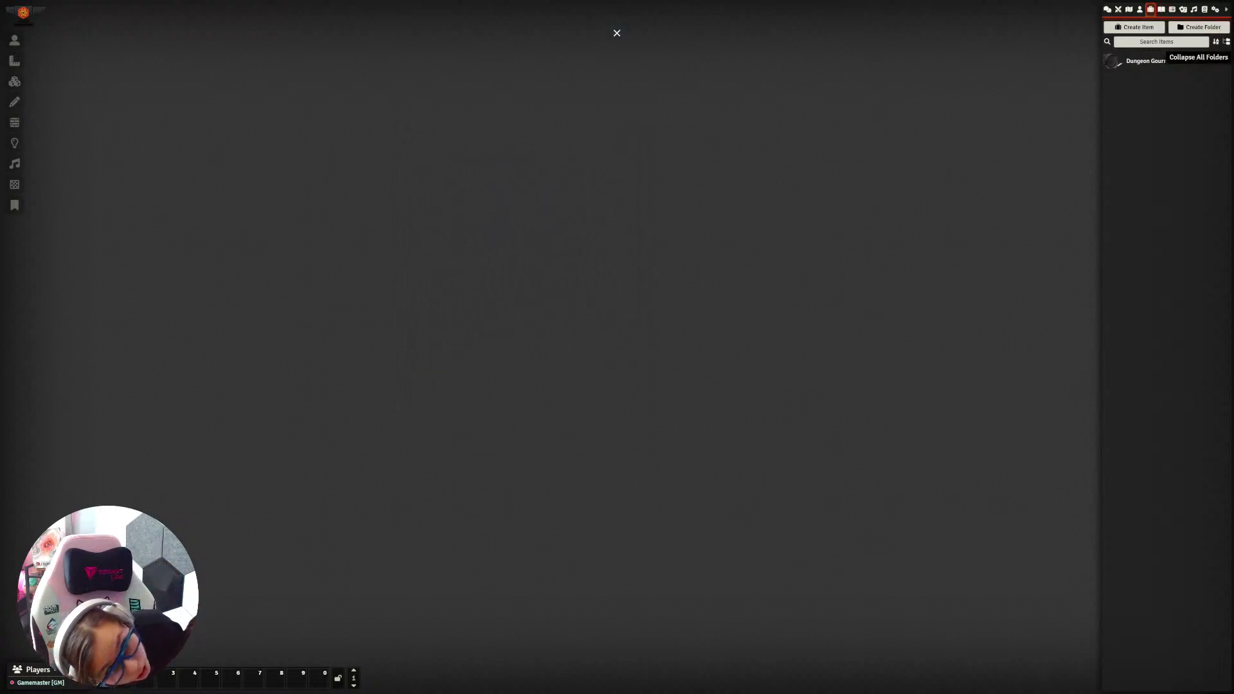
Step: Enable the A Dragon's Magnum Opus - Everyday Dragons Iss 1 module for this world and save the module settings with a reload
click(1206, 10)
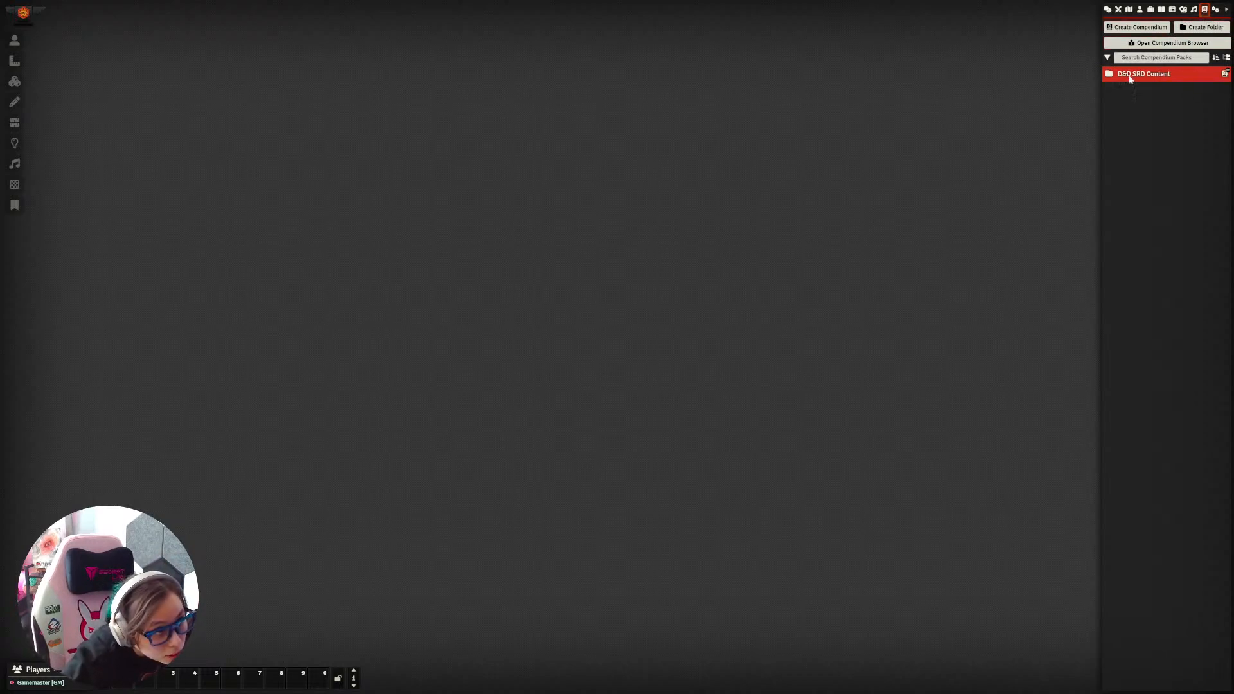
click(1215, 9)
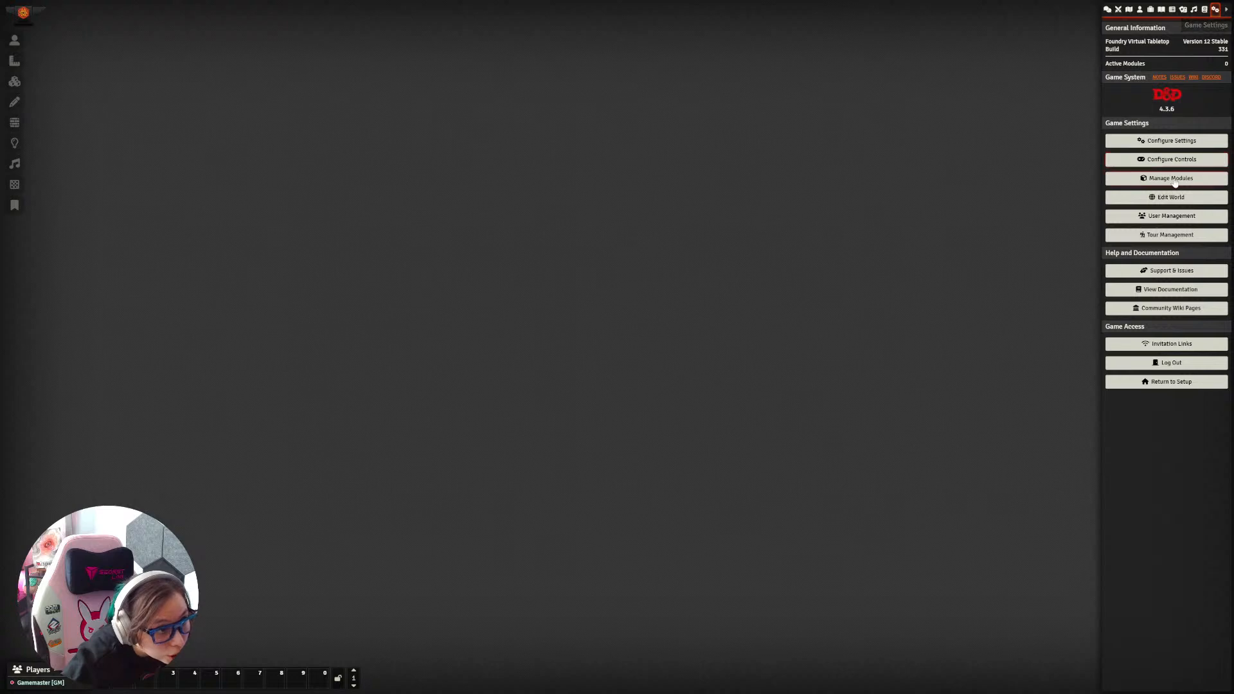
click(1174, 180)
click(537, 254)
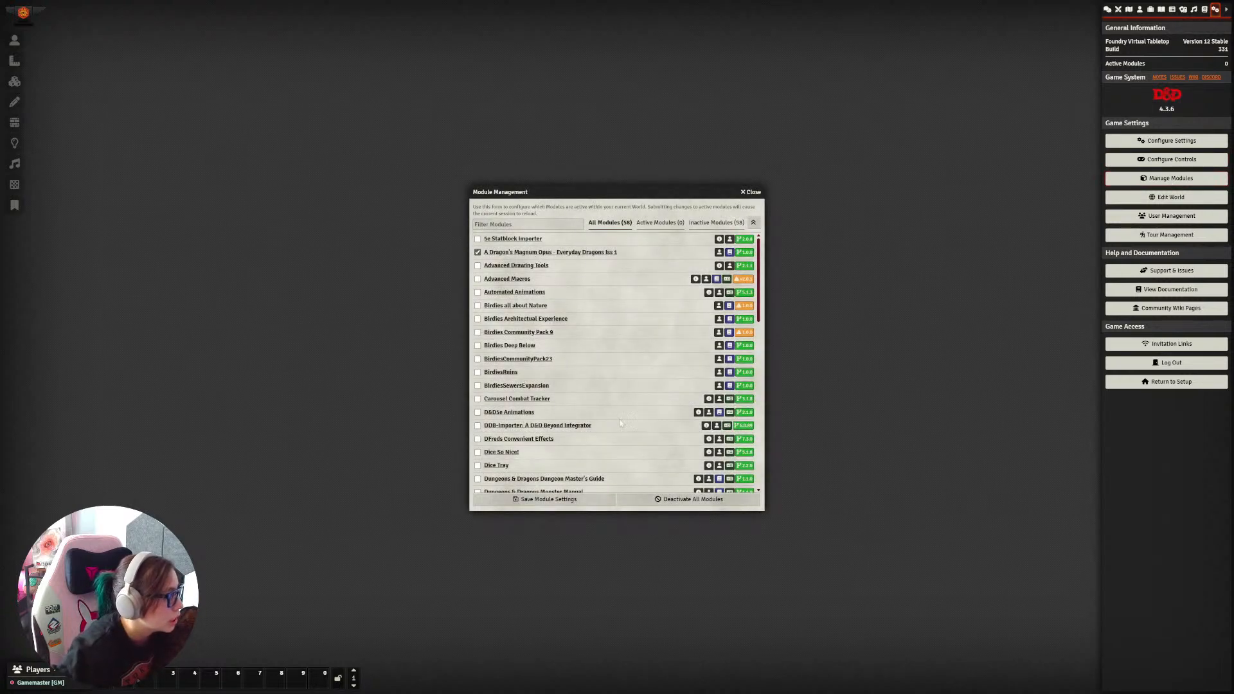
click(546, 499)
click(557, 372)
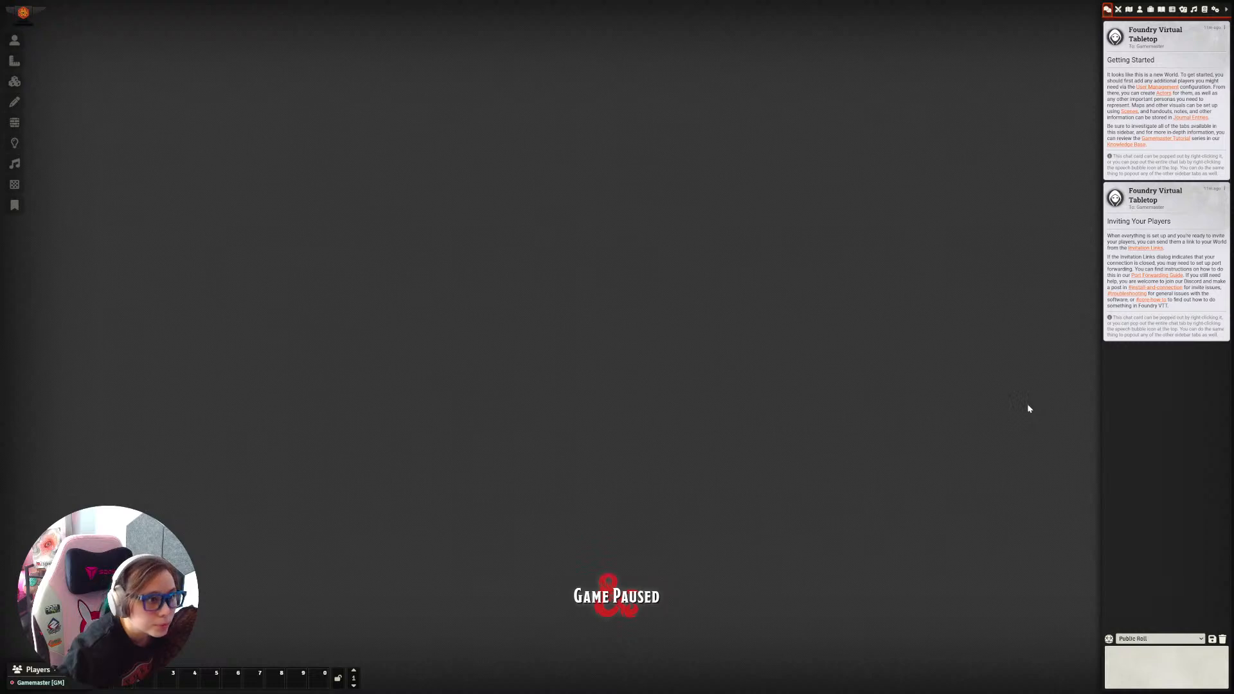
Step: Clear all messages from the chat log
click(1222, 639)
click(977, 680)
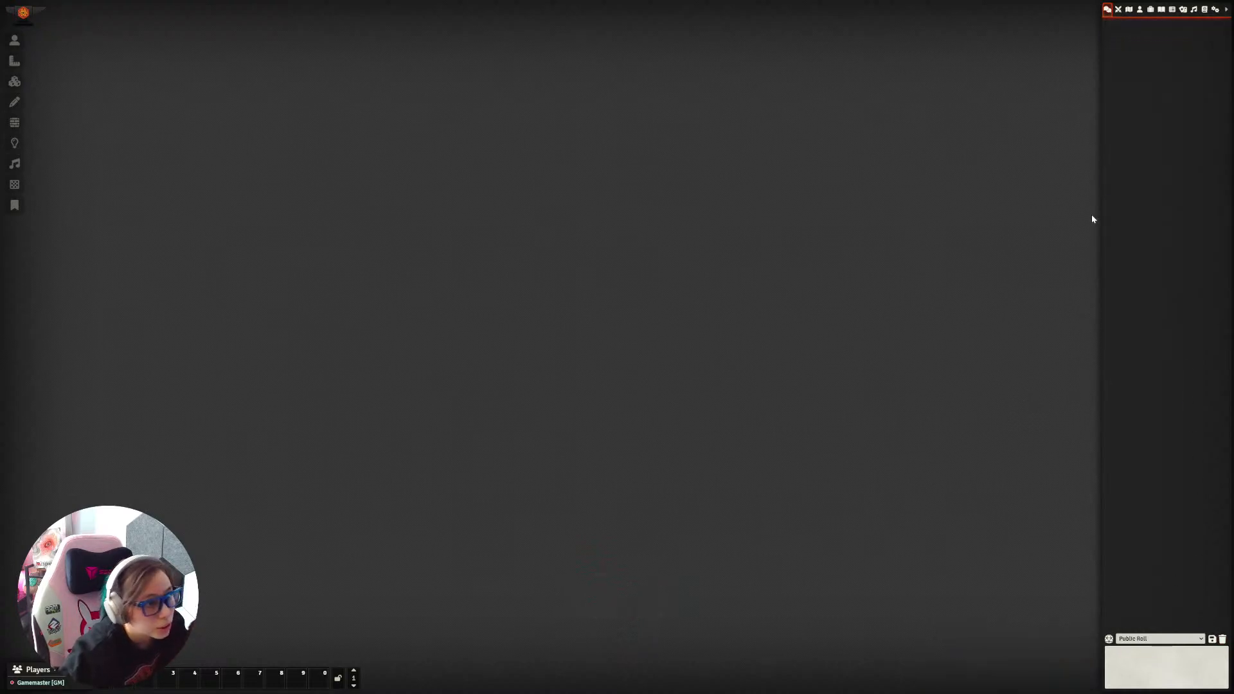
Step: Open the module's Items compendium and unlock it for editing
click(1204, 9)
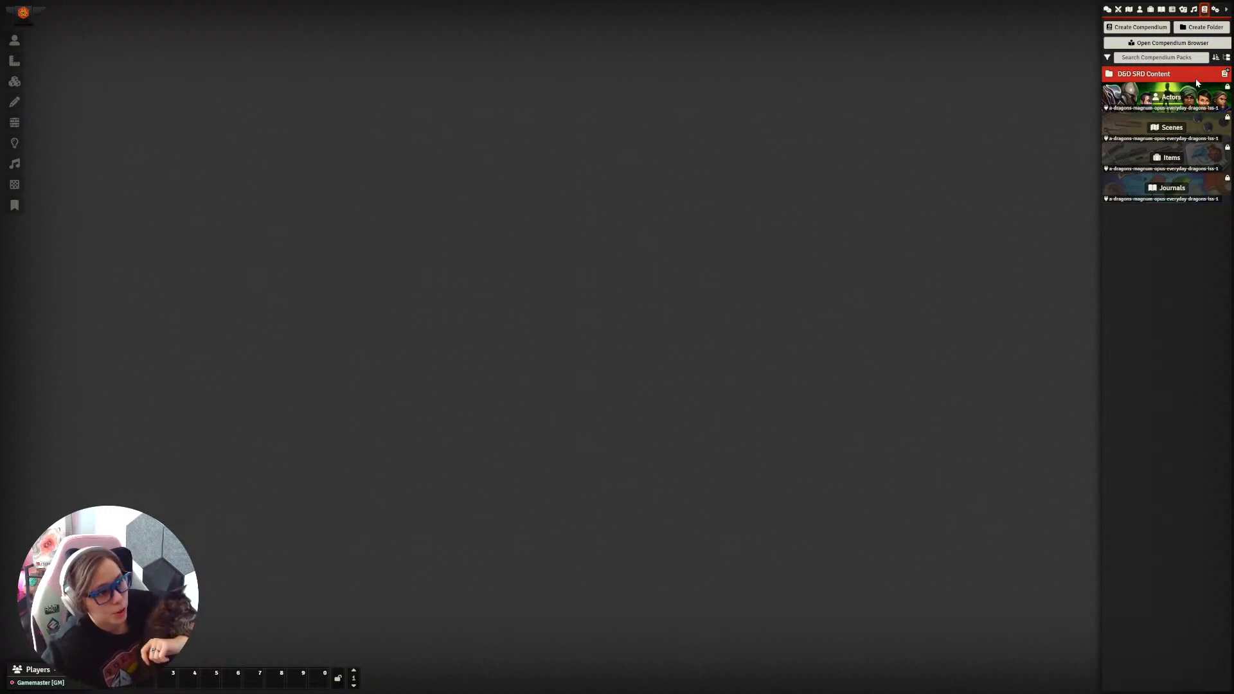
click(1182, 155)
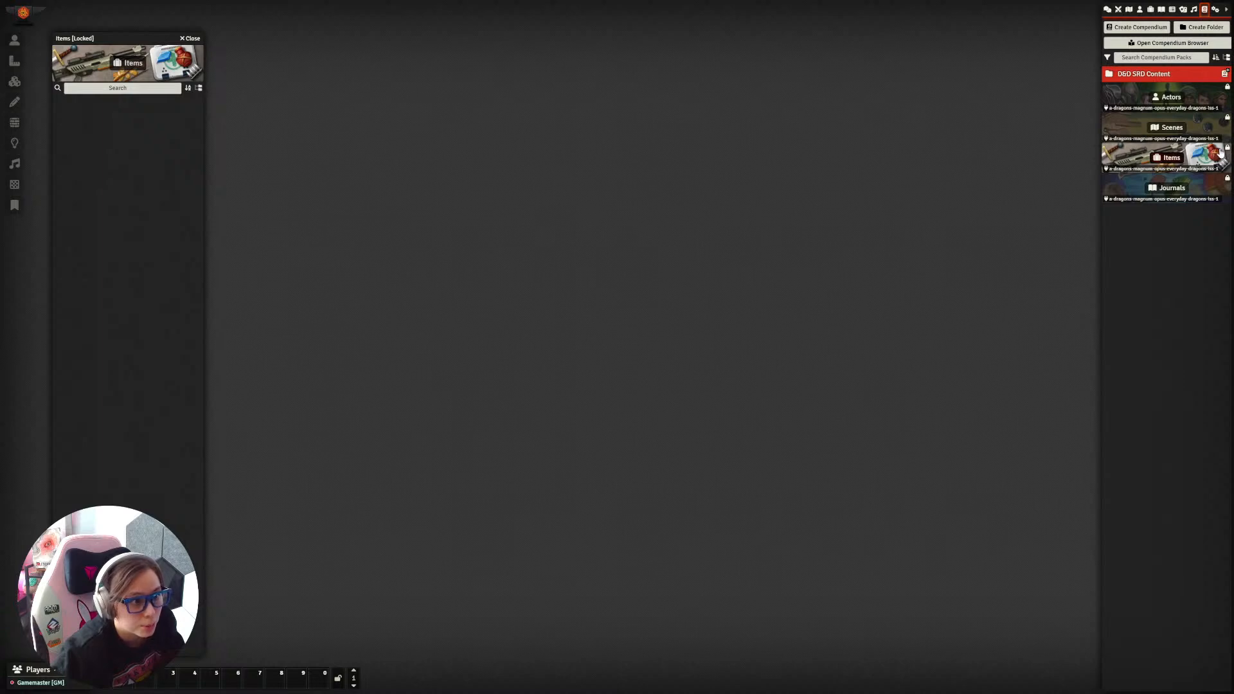
right_click(1220, 151)
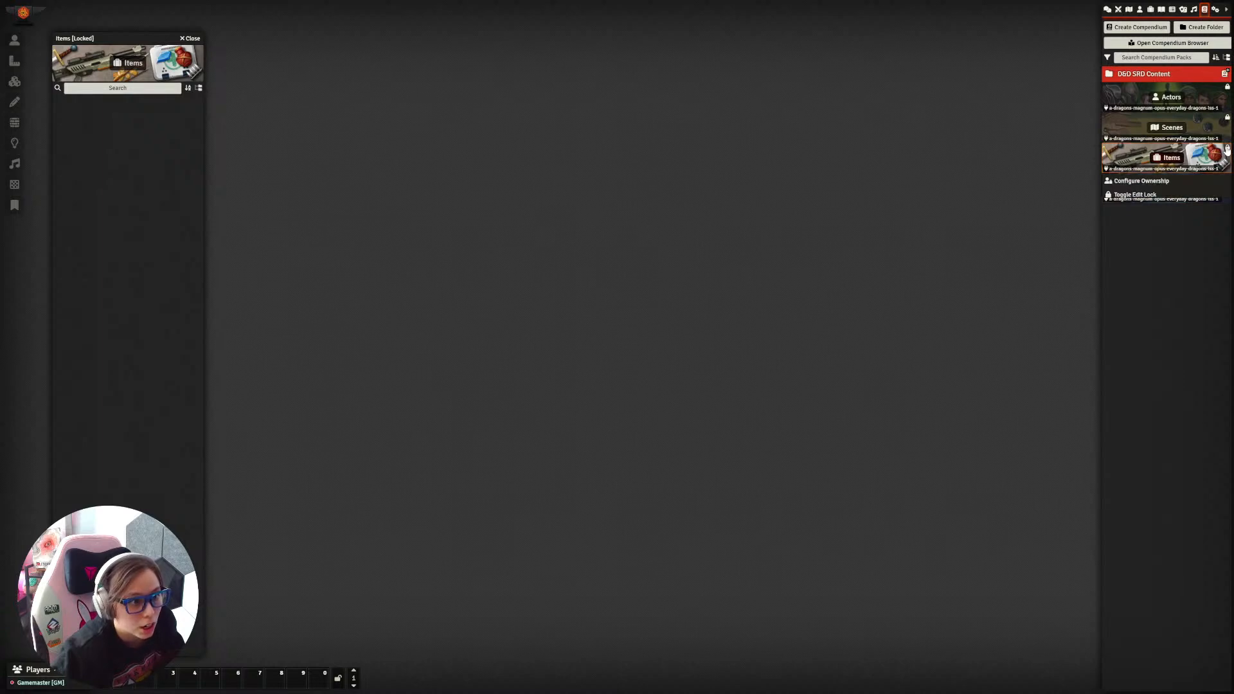
click(1129, 194)
click(977, 220)
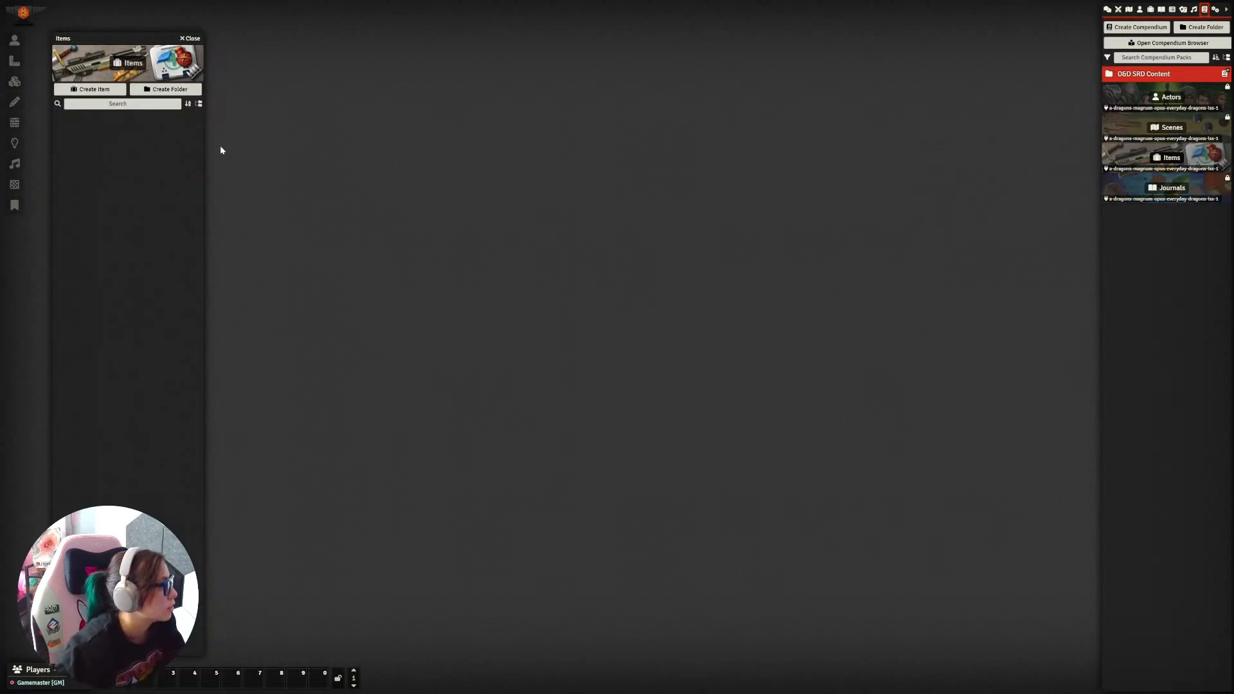
Step: Copy Dungeon Gourmand's Utensils from the world's items into the Items compendium, and close the compendium
click(1162, 12)
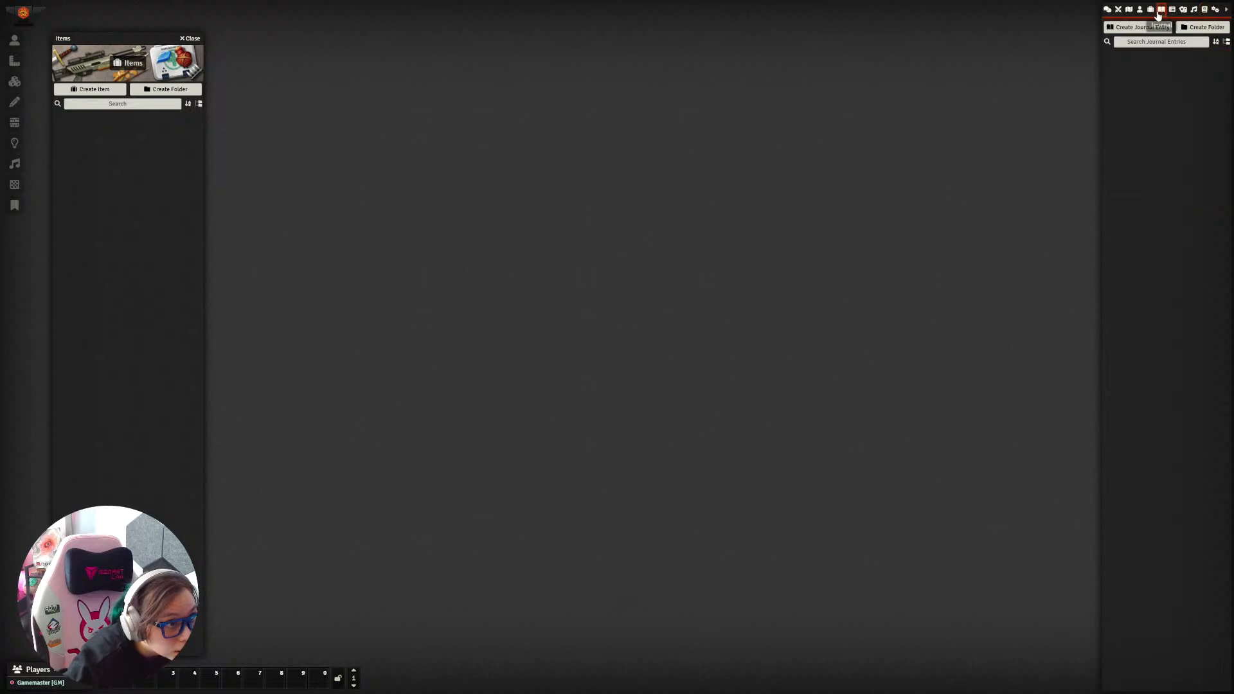
click(1140, 10)
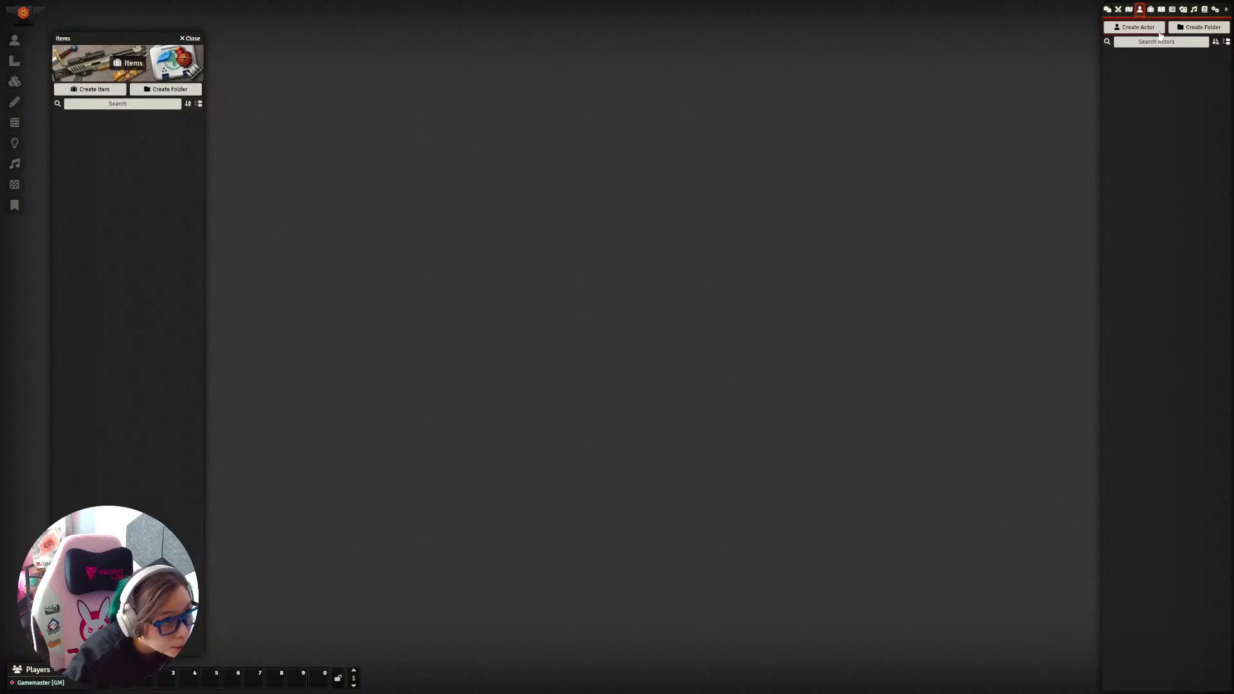
click(1129, 9)
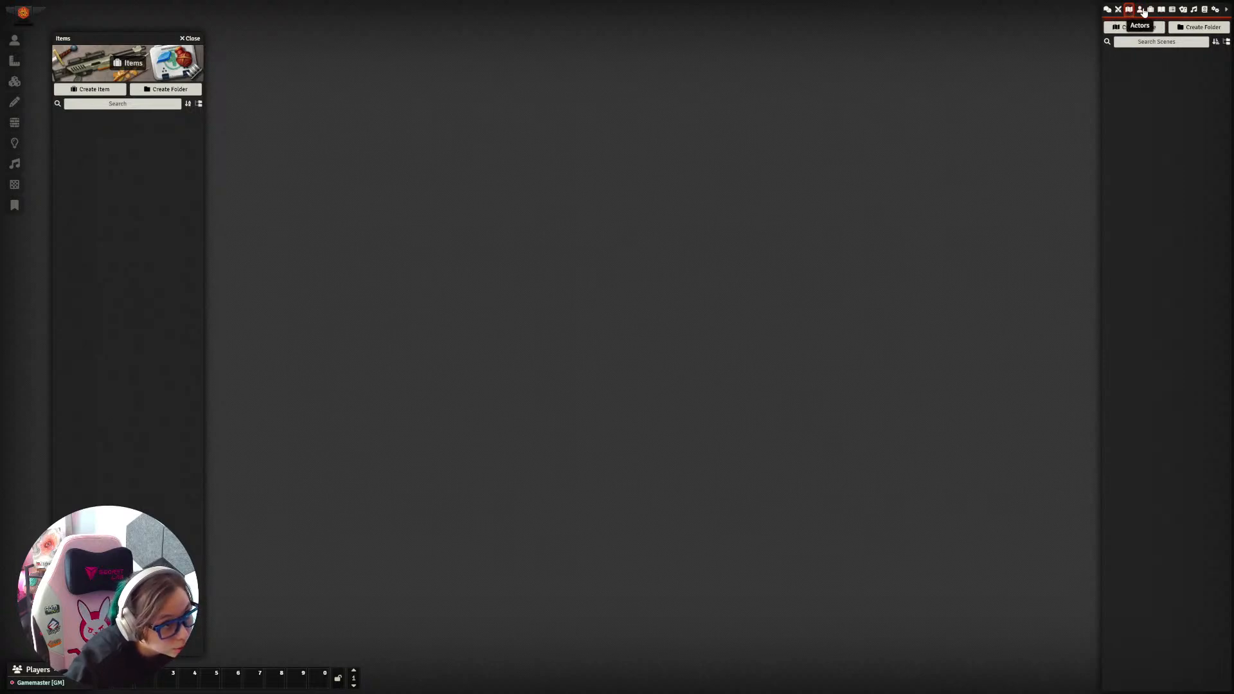
click(1151, 10)
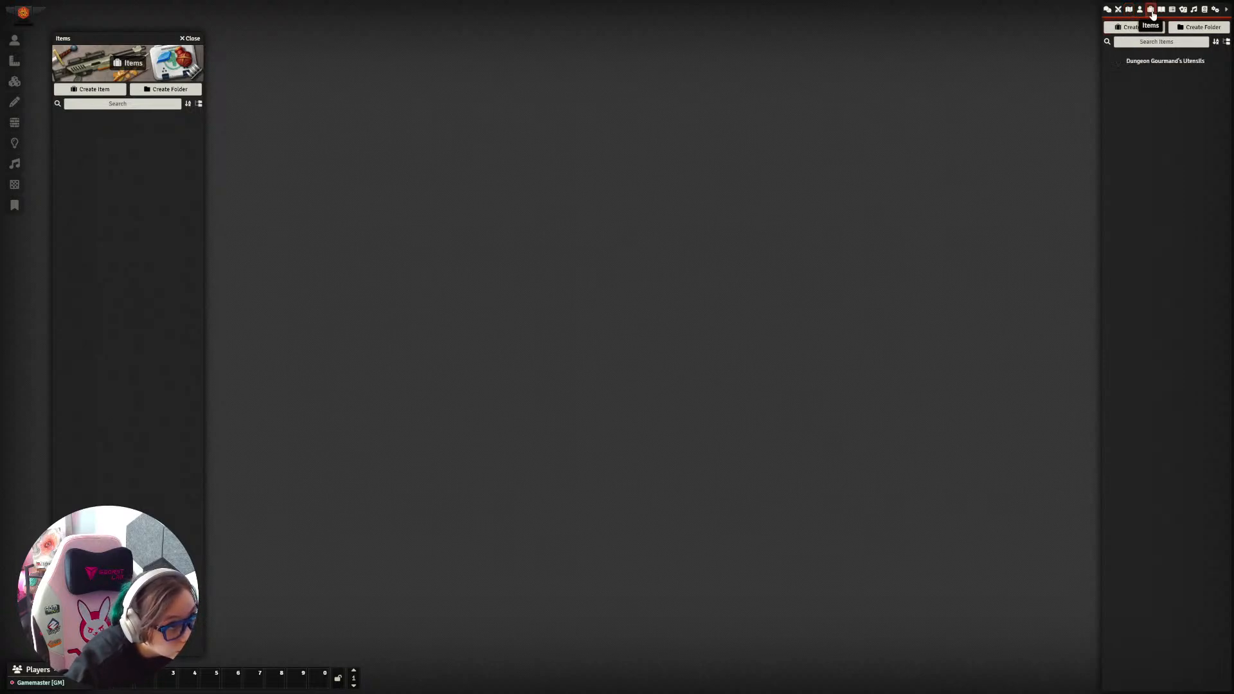
drag(1145, 68, 140, 168)
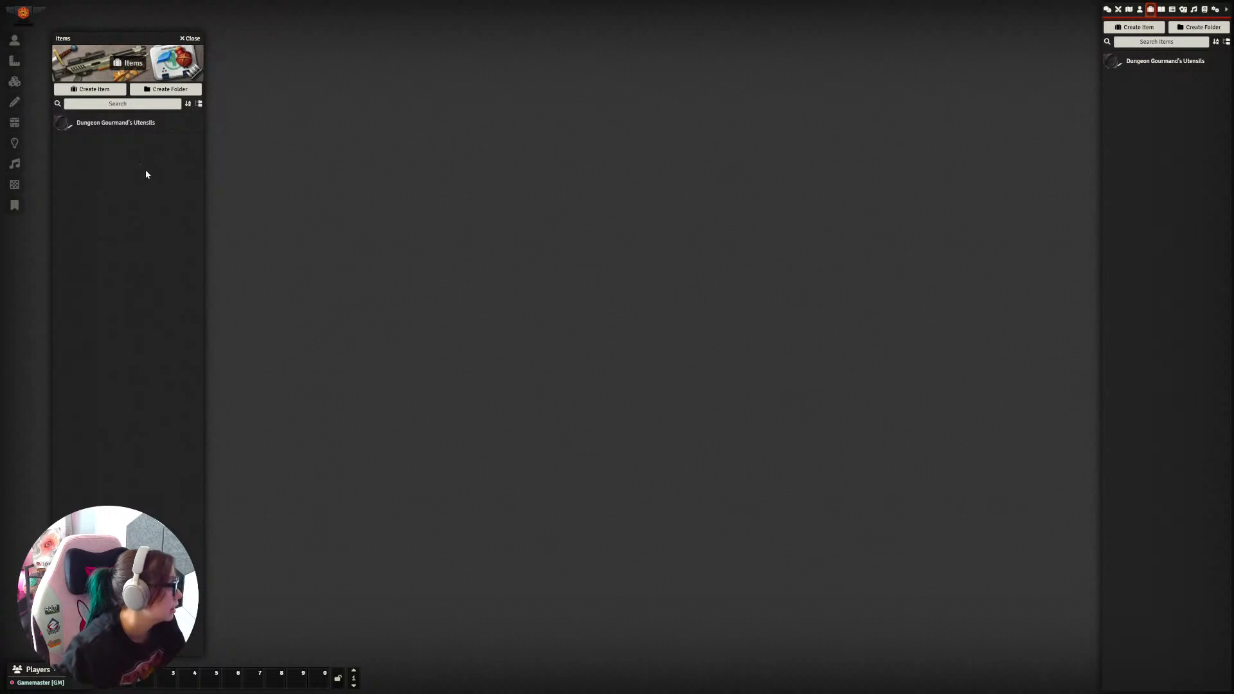
click(1215, 10)
click(1205, 10)
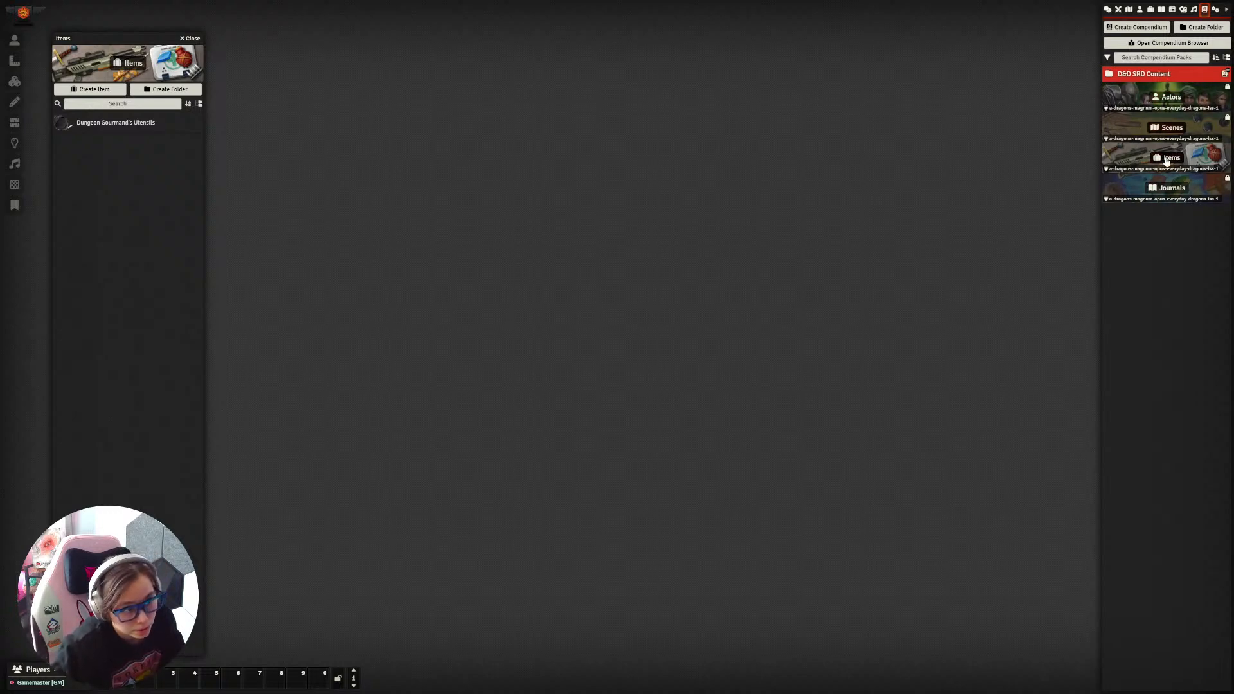
click(190, 39)
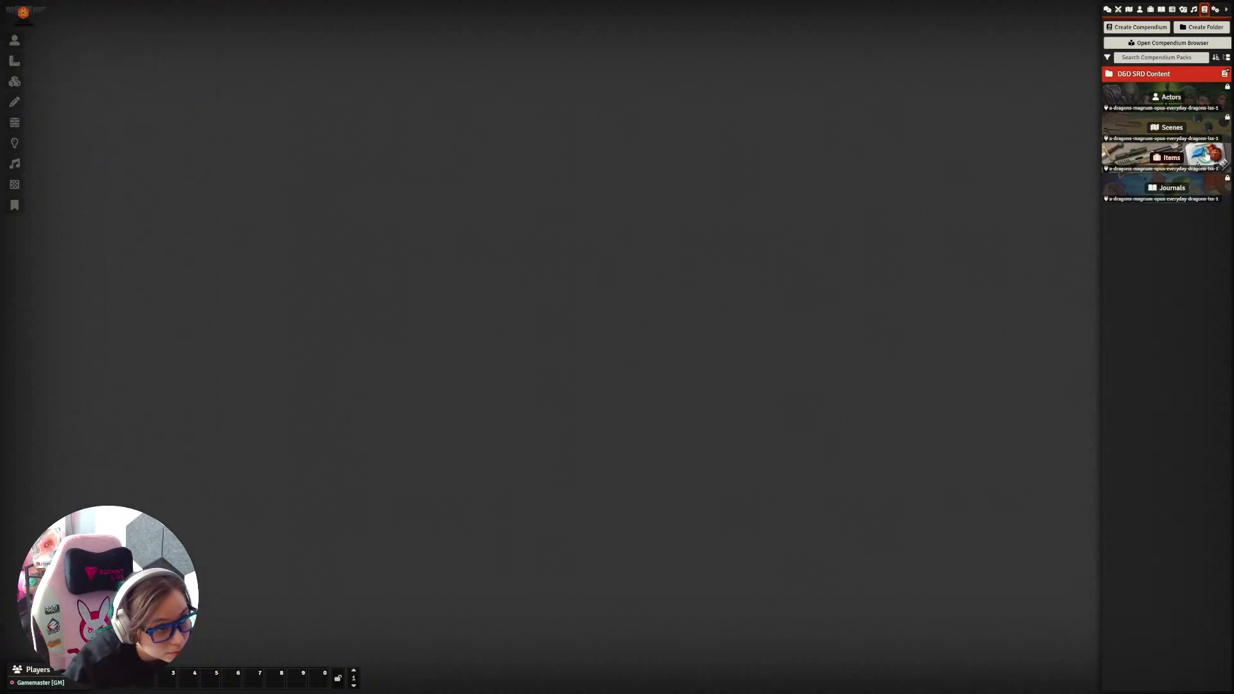
Step: Leave the world for the setup screen and show the installed add-on modules
click(1214, 9)
click(1159, 386)
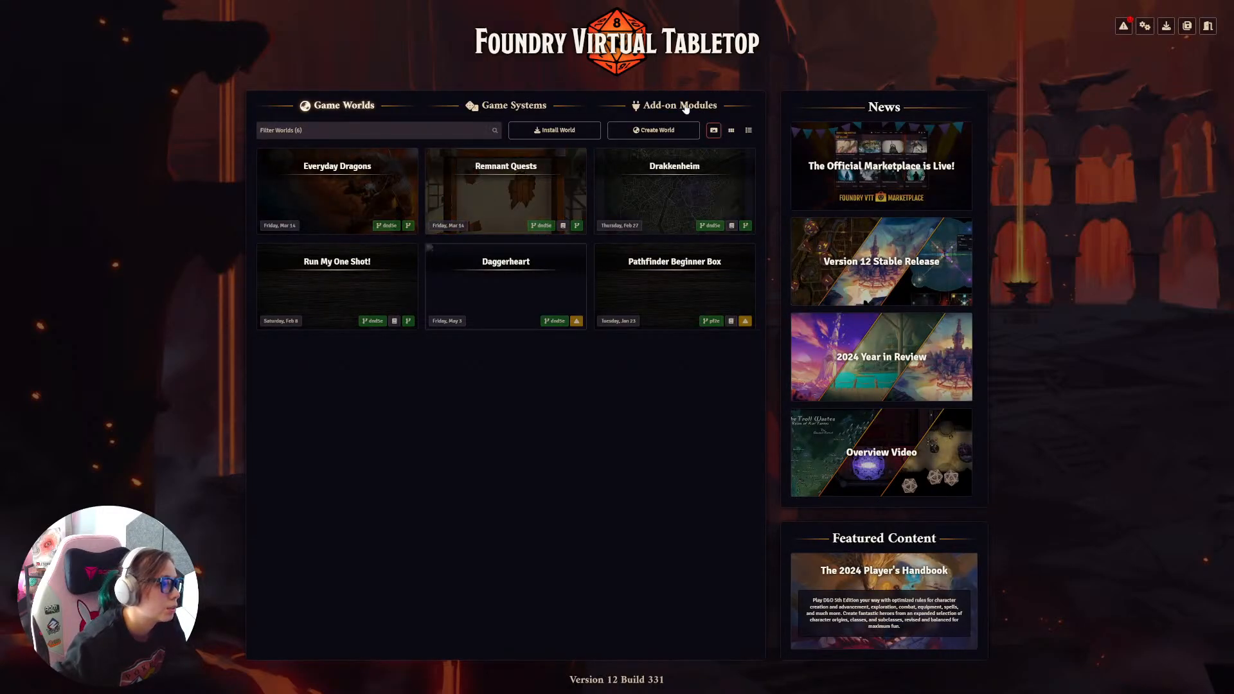
click(681, 104)
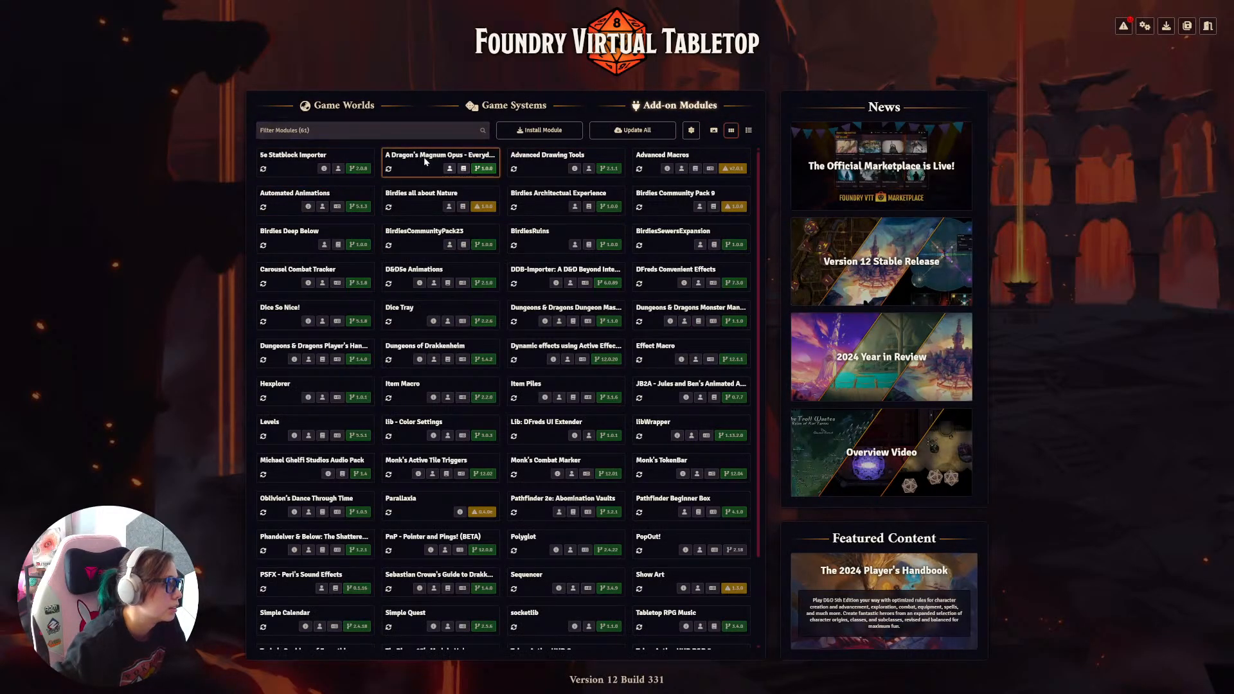
Step: Open the A Dragon's Magnum Opus module for editing and add a new compendium pack to it
right_click(423, 158)
click(426, 187)
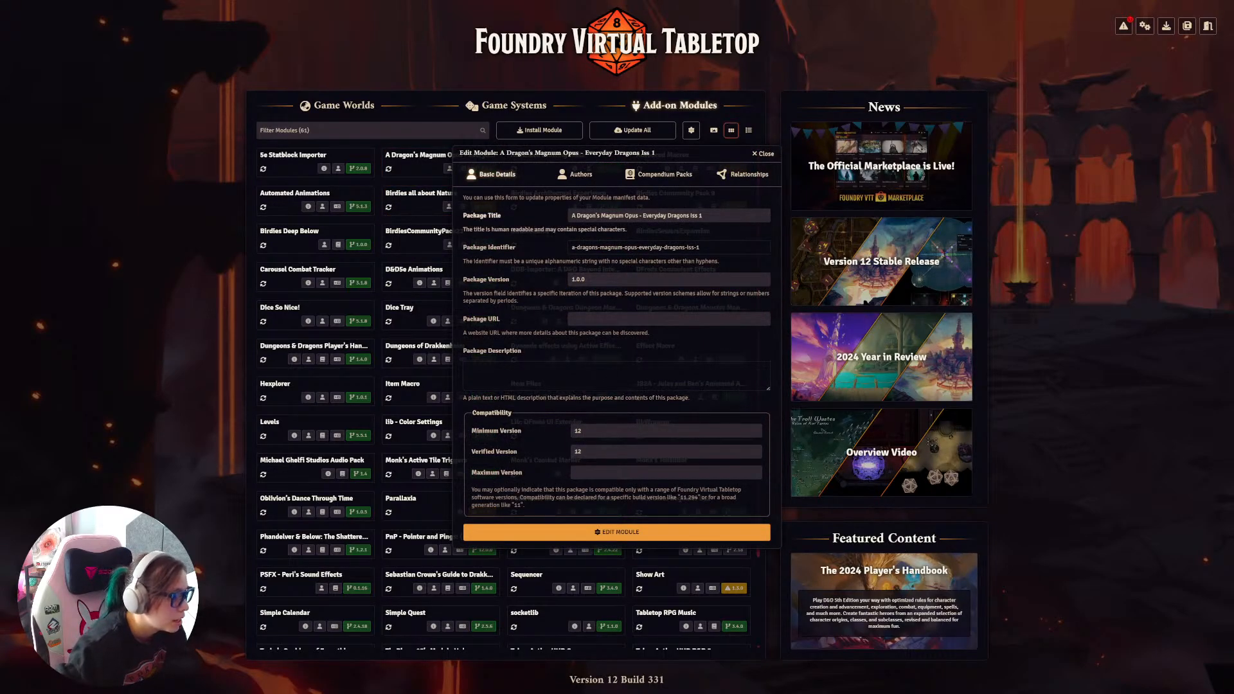
click(665, 174)
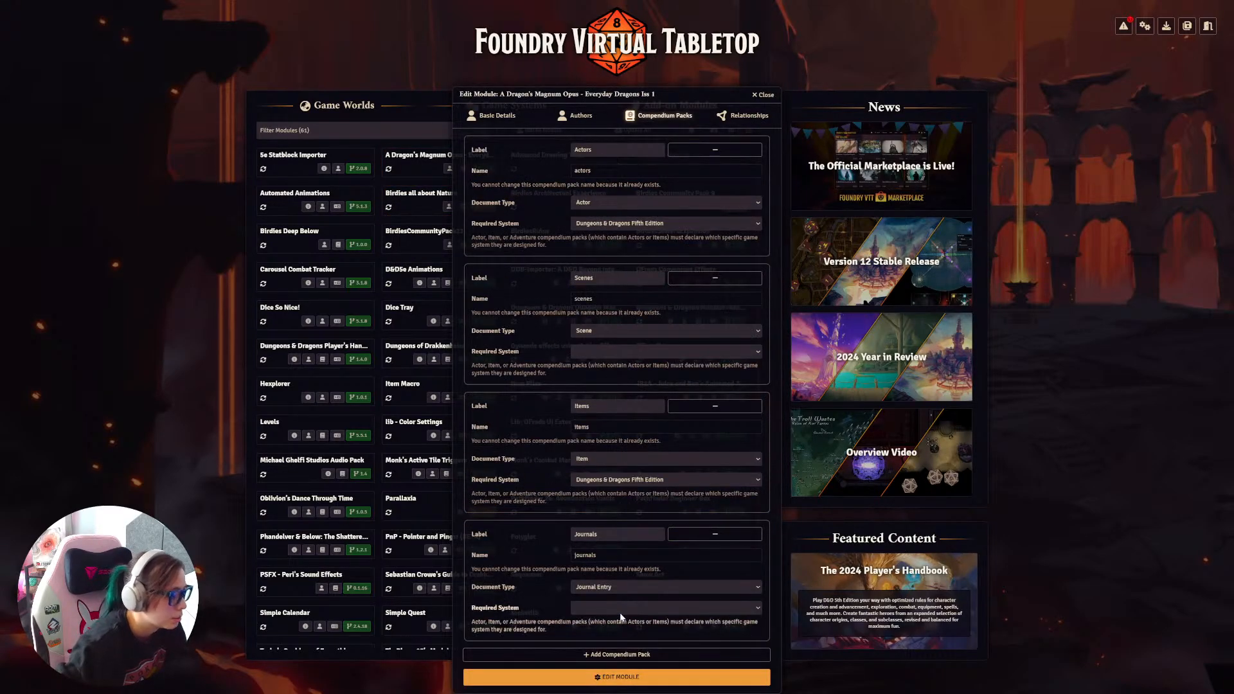
click(586, 655)
scroll(585, 612, down, 1)
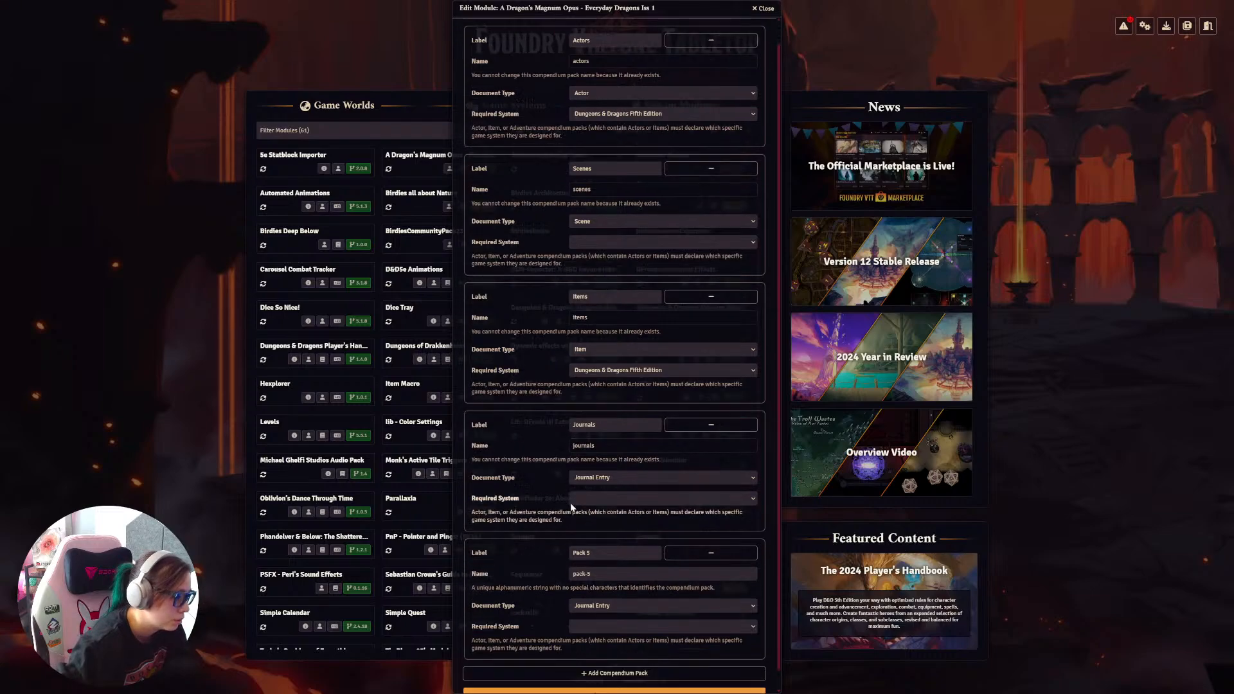
Step: Label the new compendium pack "A Dragon's Magnum Opus"
click(589, 535)
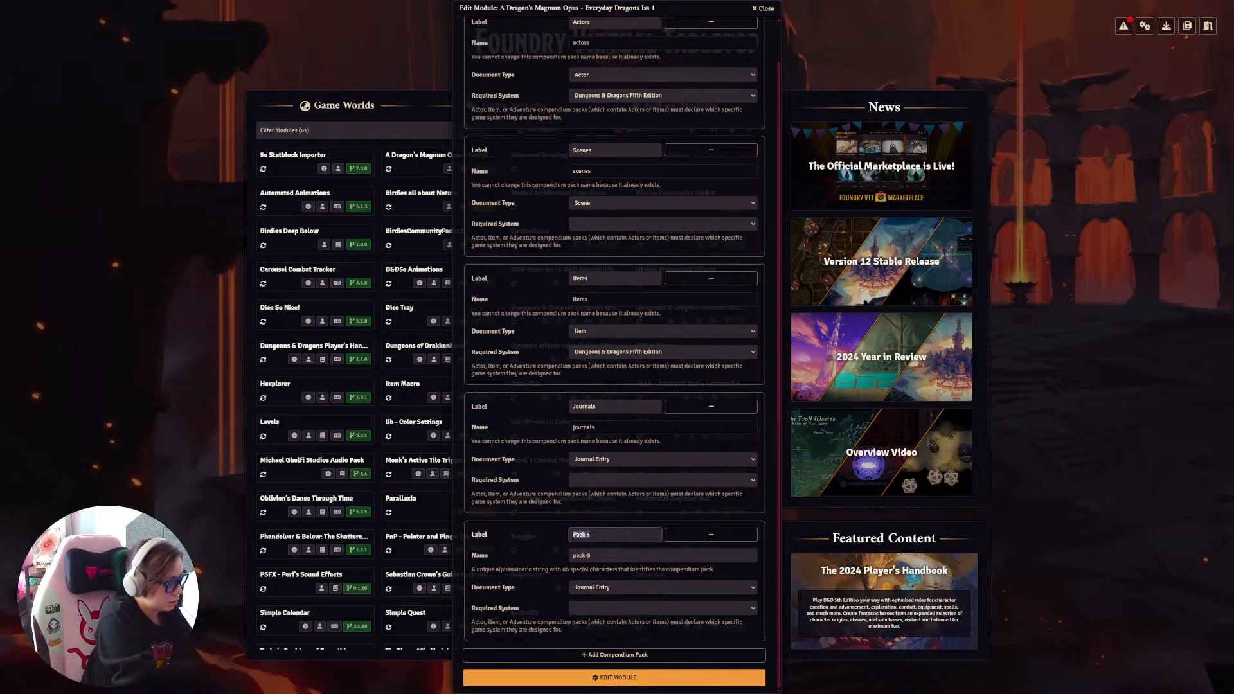
text(Magnu)
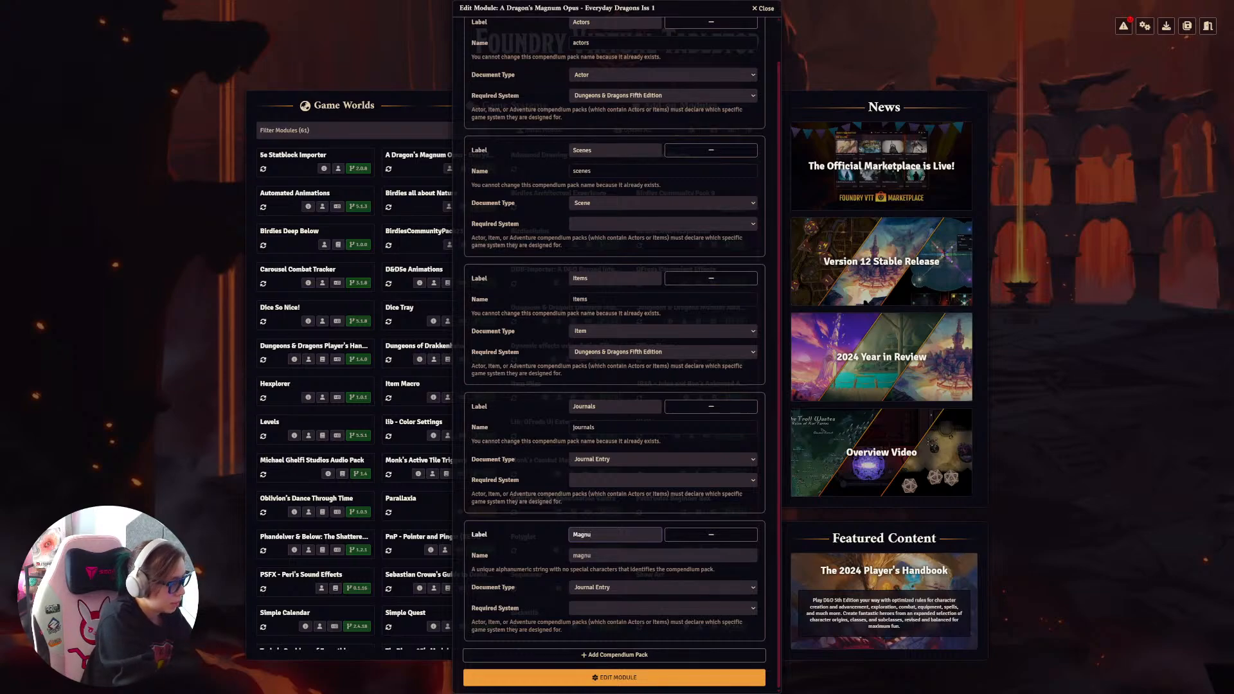
key(BackSpace)
key(BackSpace)
key(BackSpace)
key(BackSpace)
key(BackSpace)
key(BackSpace)
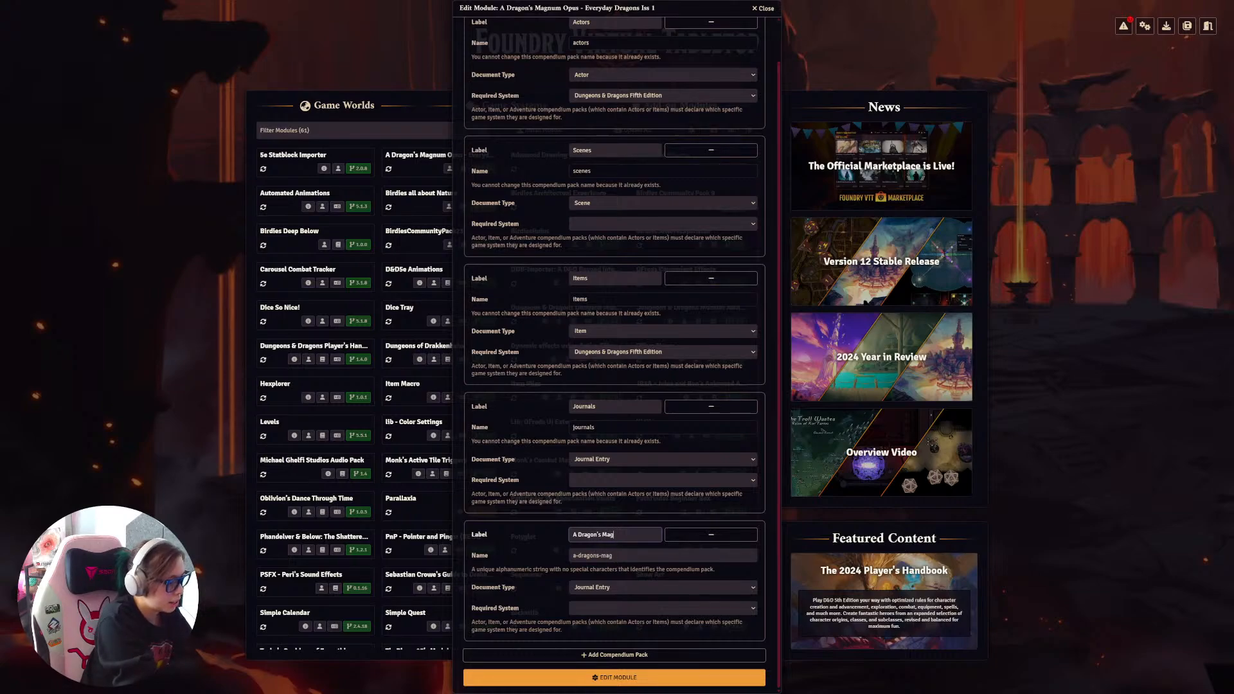
text(Magnum O)
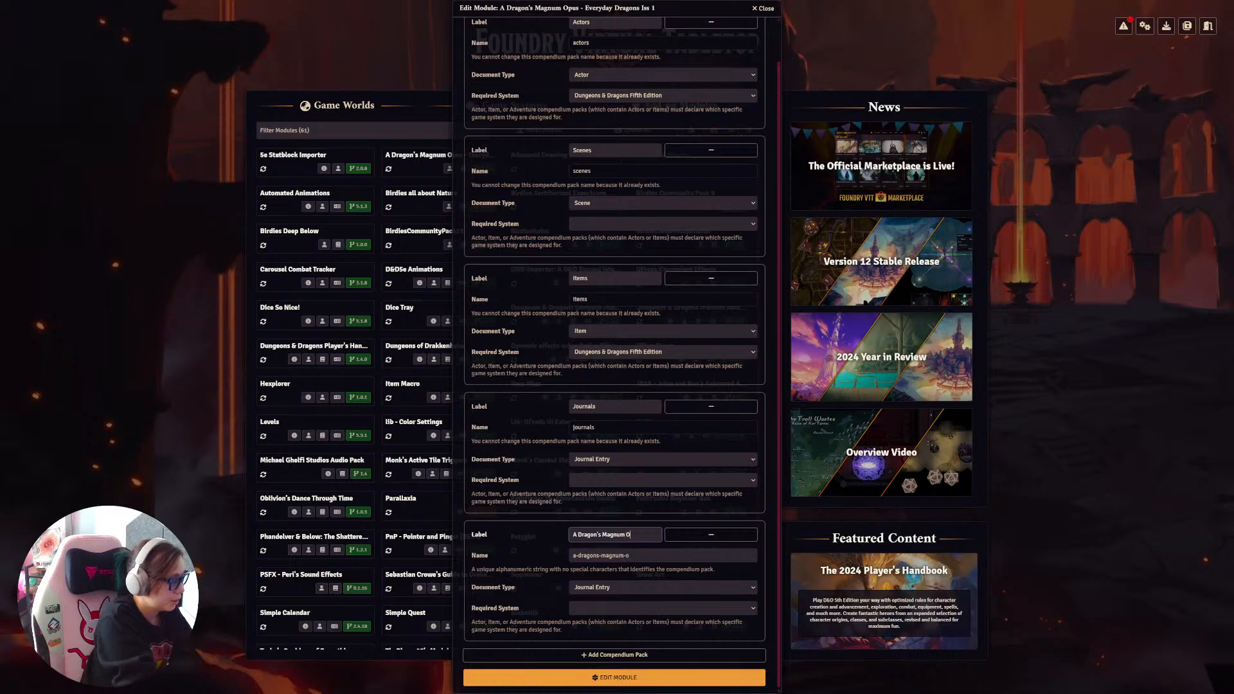
text(pus)
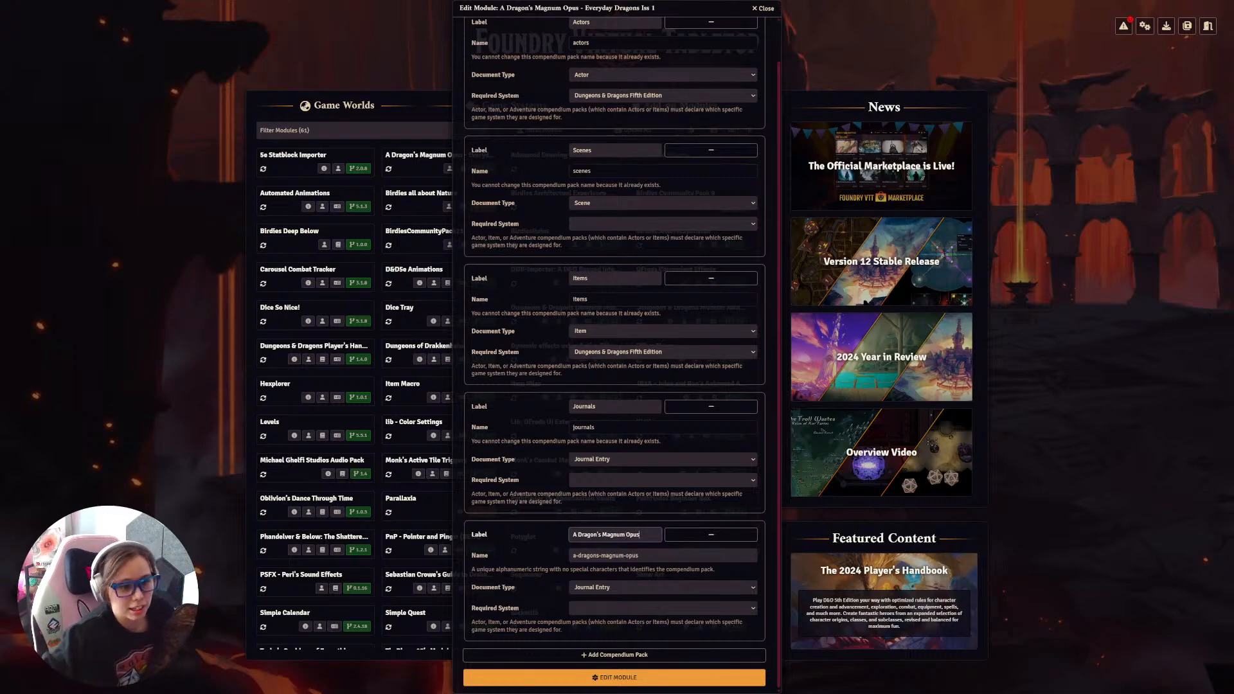
Step: Set the new pack's document type to Adventure and required system to Dungeons & Dragons Fifth Edition, and save the module
click(631, 588)
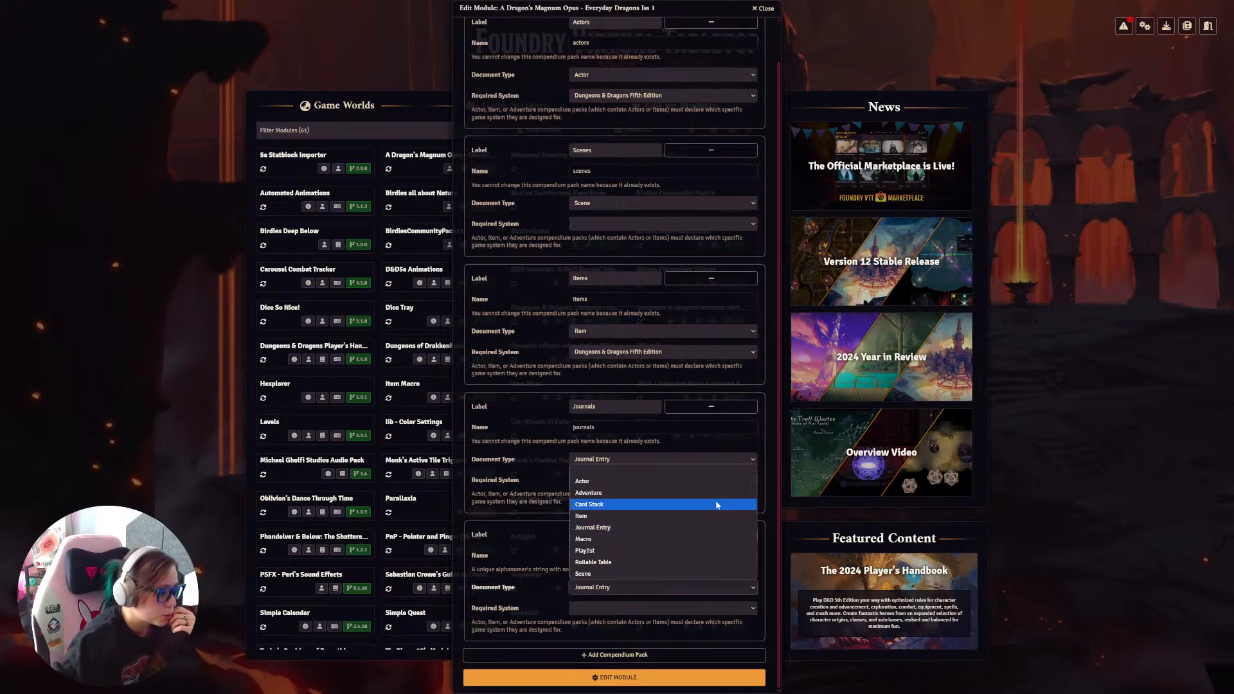
click(707, 493)
click(627, 609)
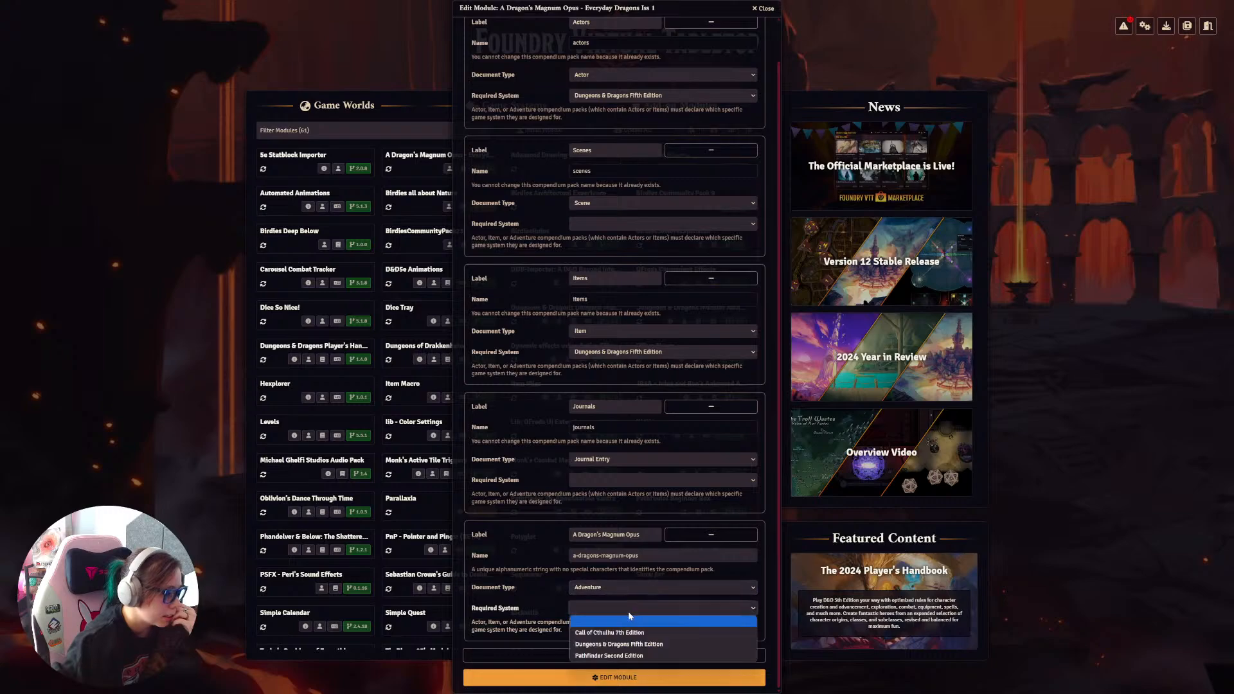
click(605, 645)
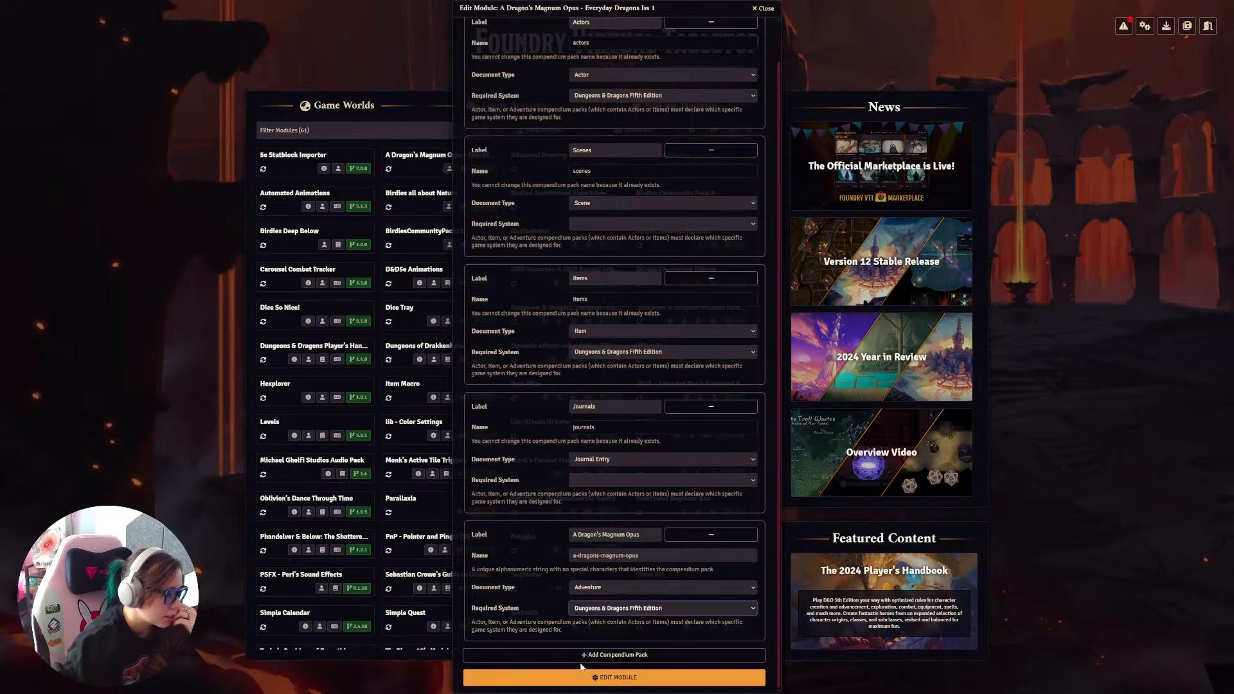
click(625, 680)
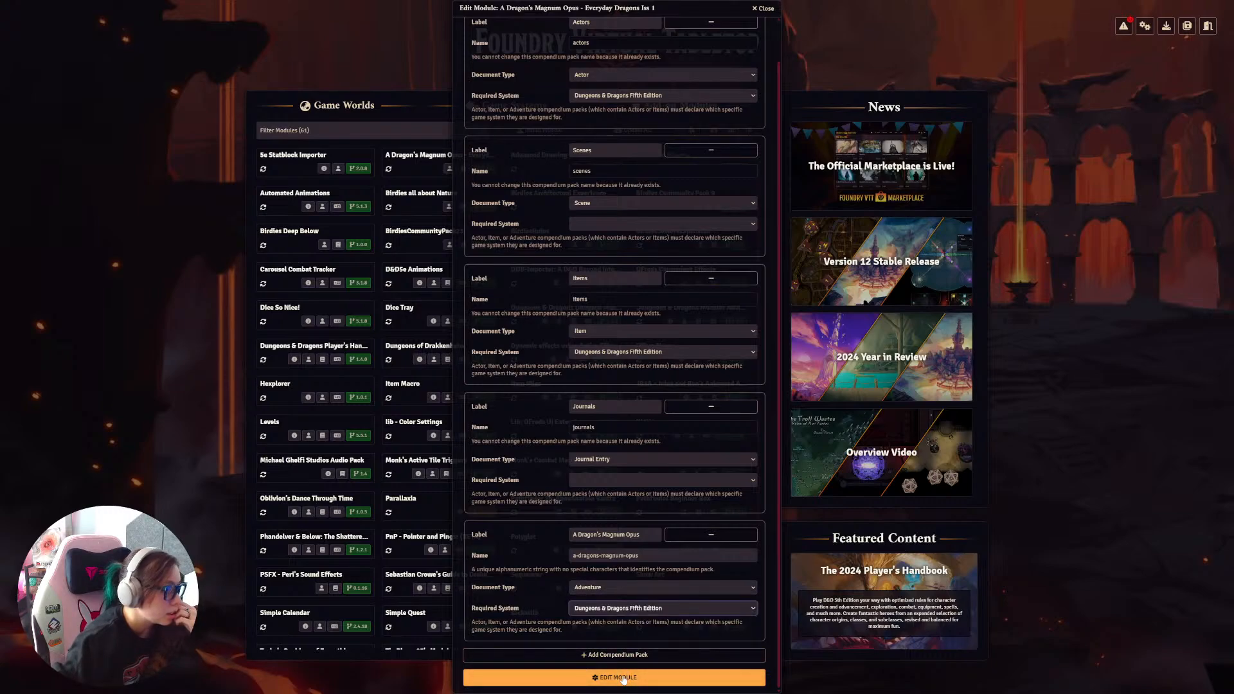
Step: Try shortening the module's package title to "Everyday Dragons Iss 1", and undo the change before saving the module
right_click(419, 158)
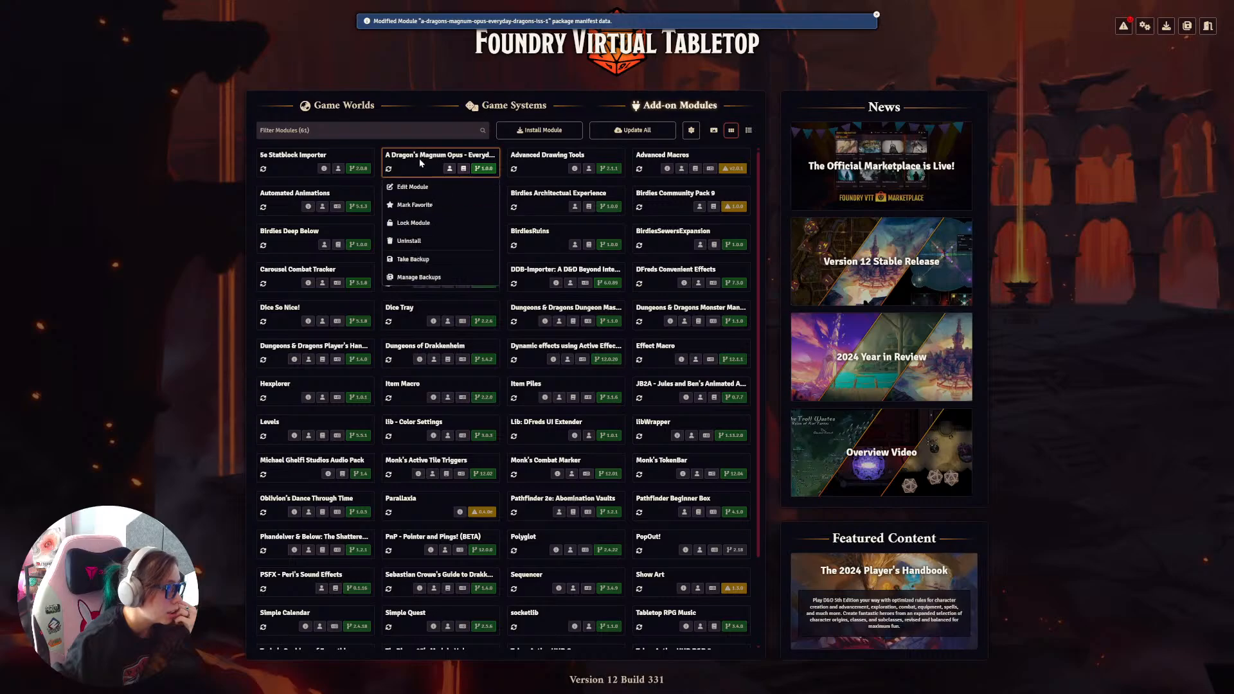
click(414, 187)
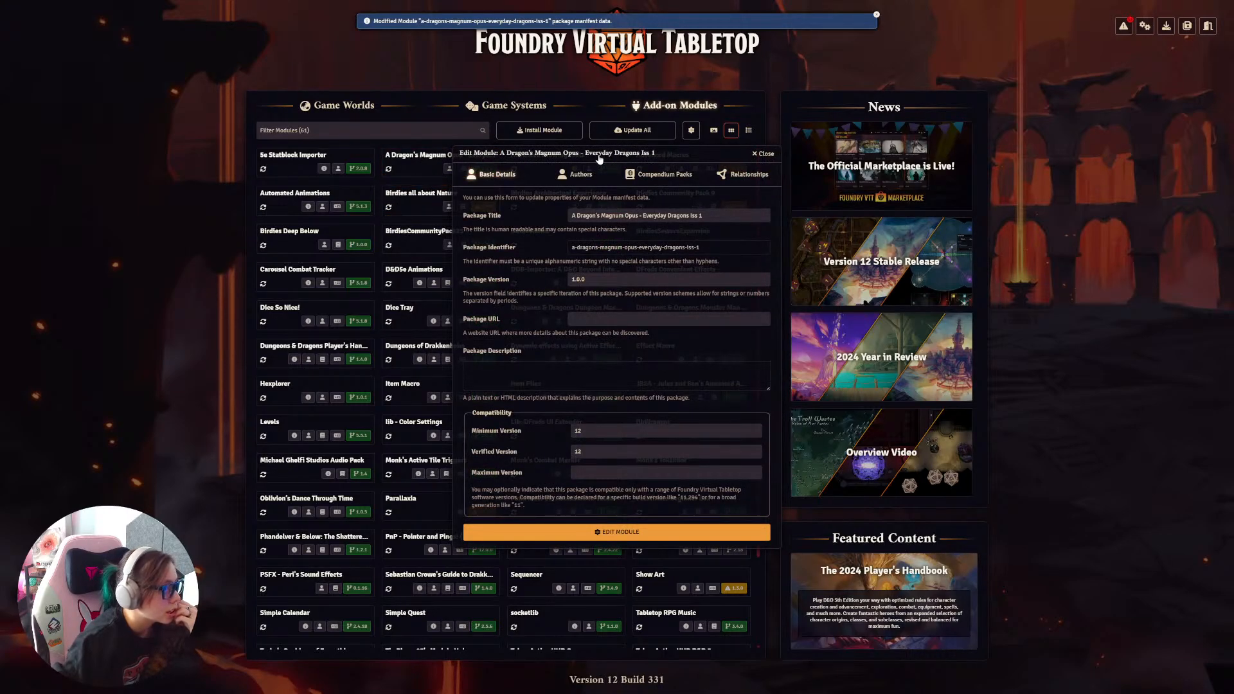
click(637, 216)
key(shift+Home)
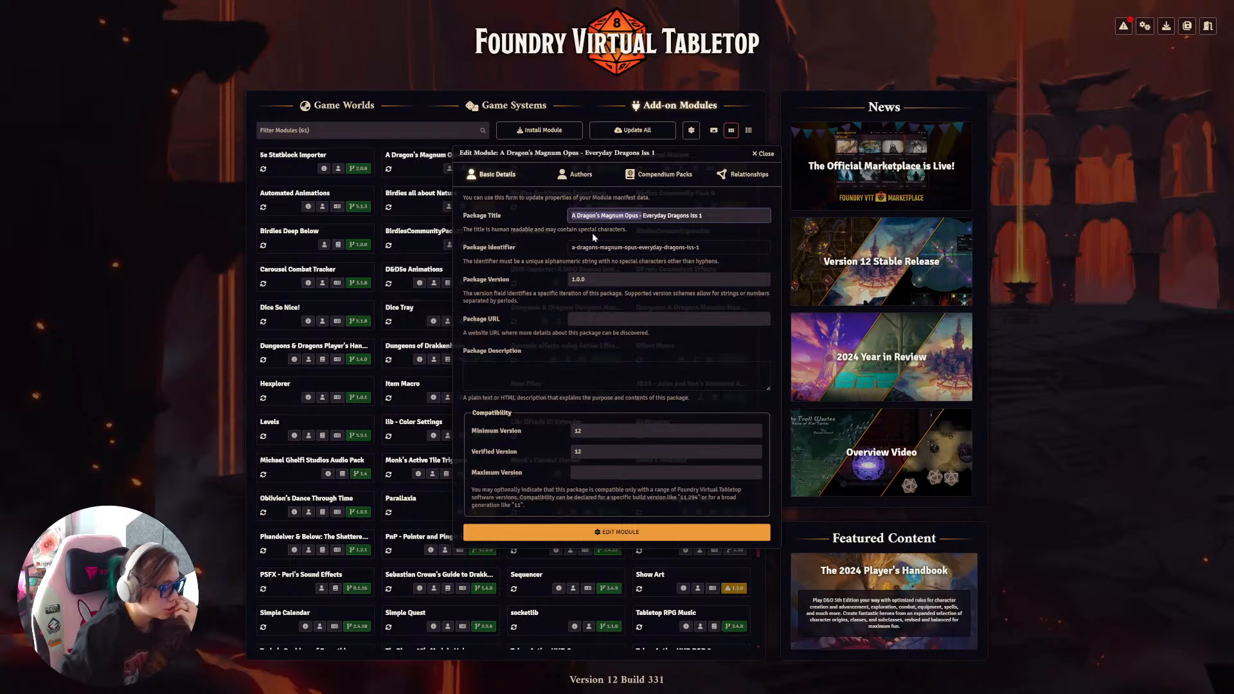
key(BackSpace)
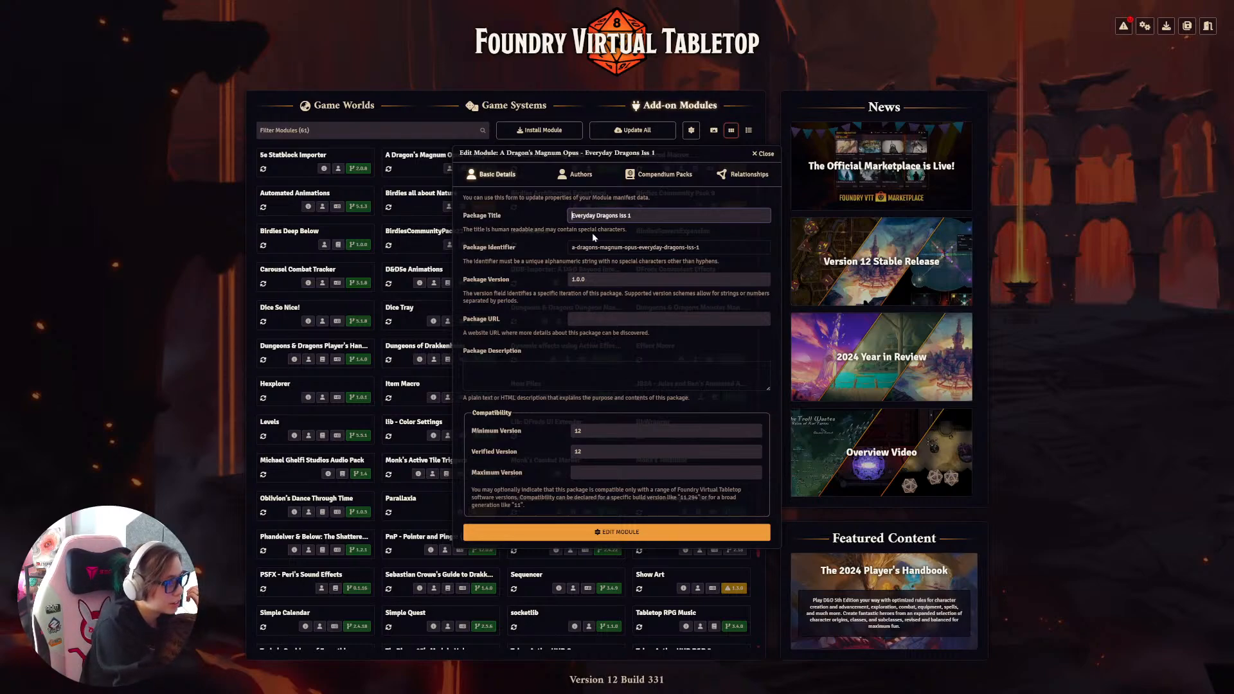
key(Tab)
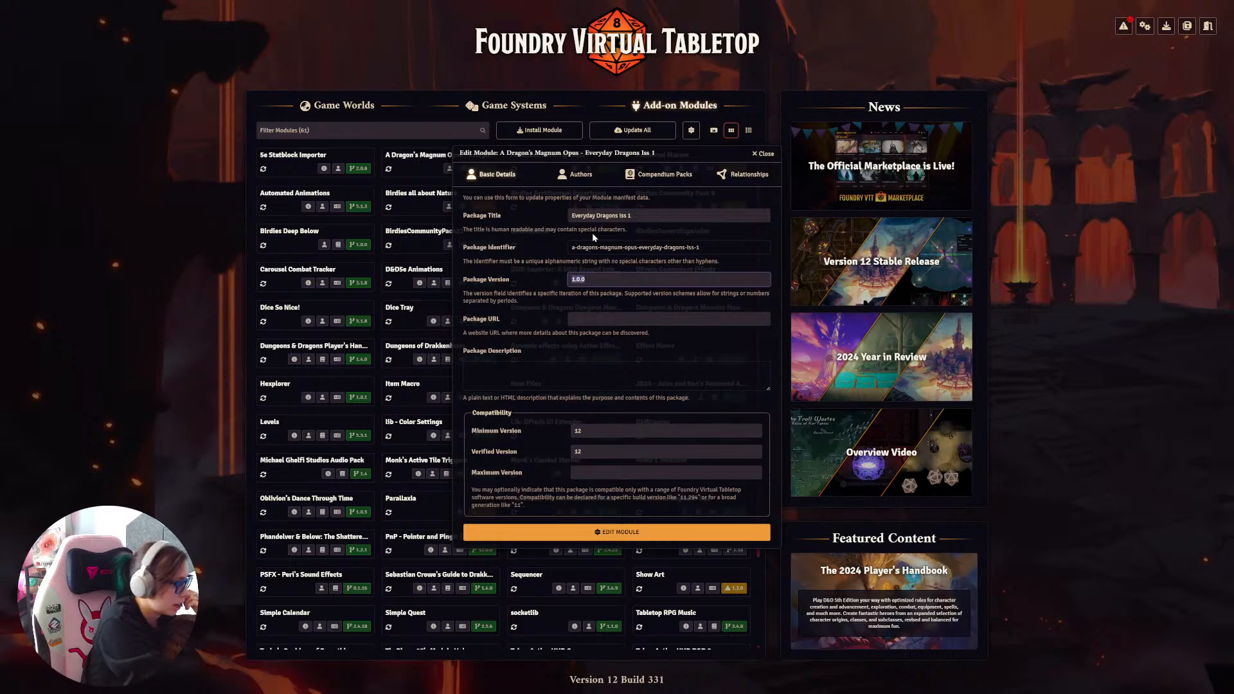
key(ctrl+z)
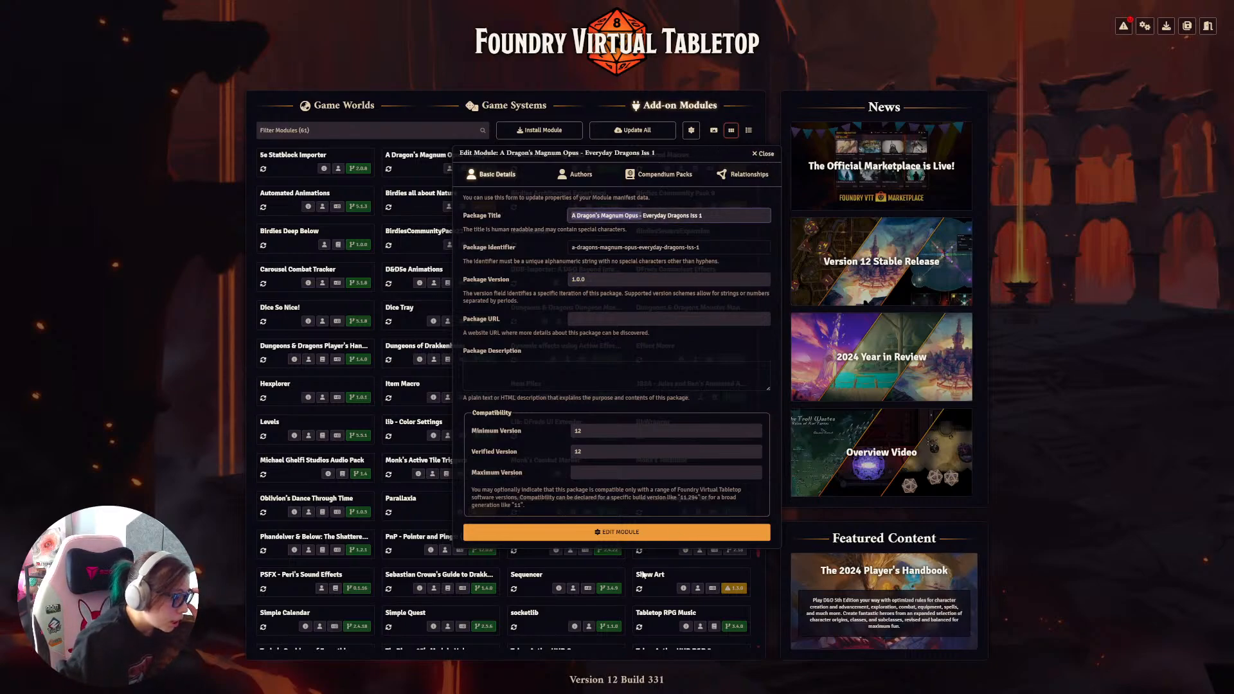
click(651, 533)
Step: Launch the Everyday Dragons world and join the game session as Gamemaster
click(341, 105)
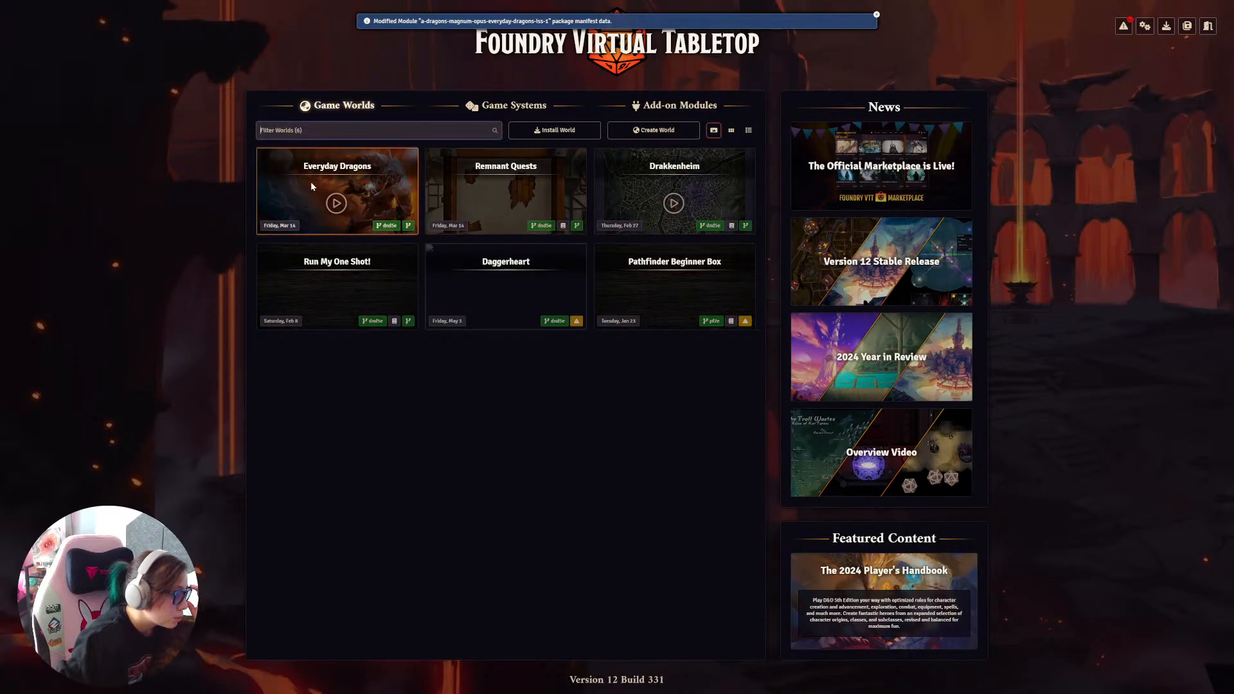
click(336, 204)
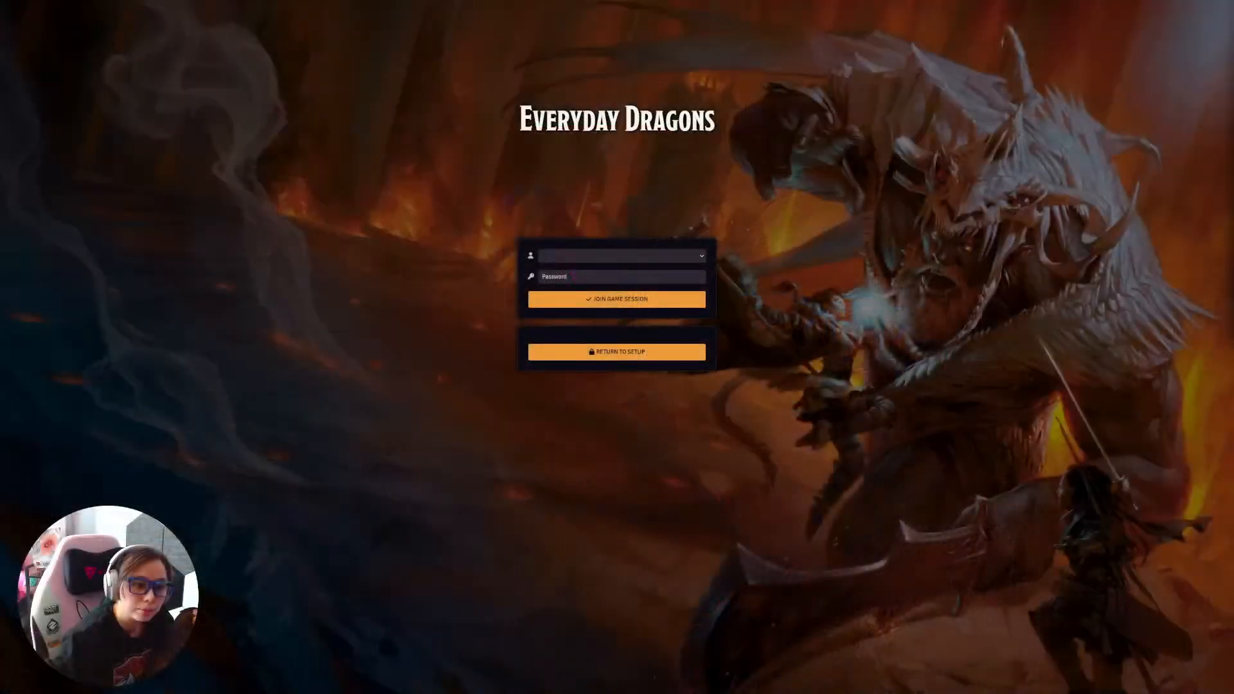
click(683, 257)
click(654, 278)
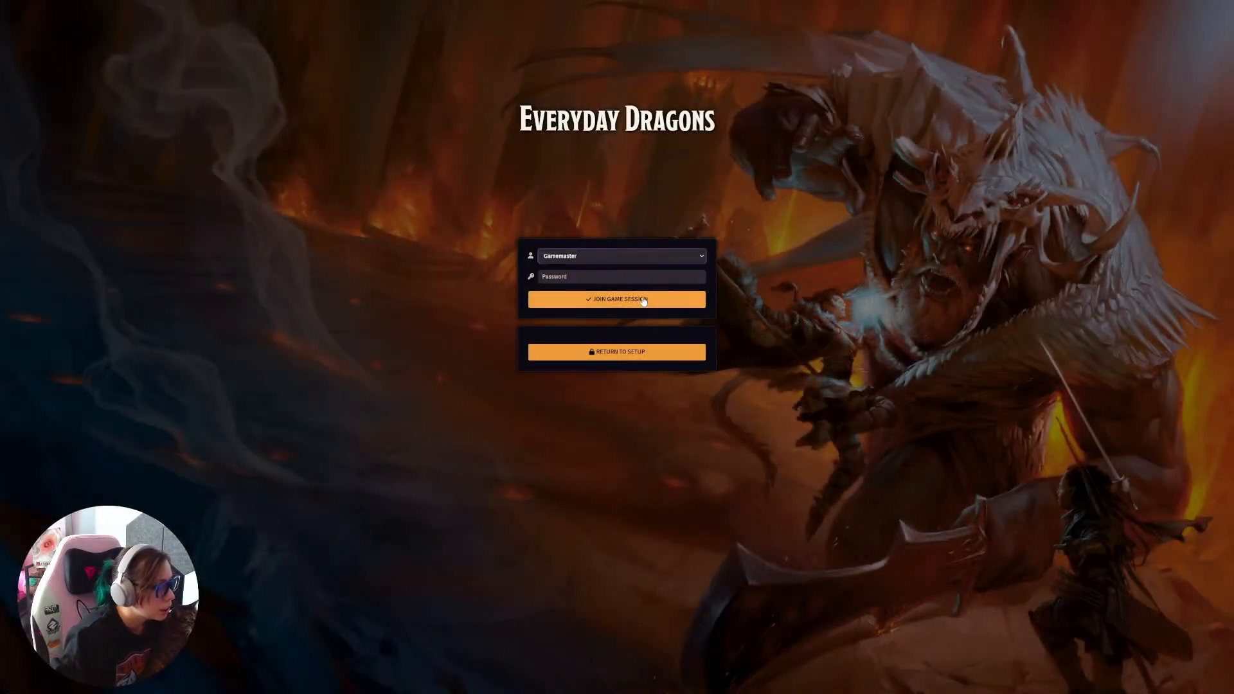
click(642, 300)
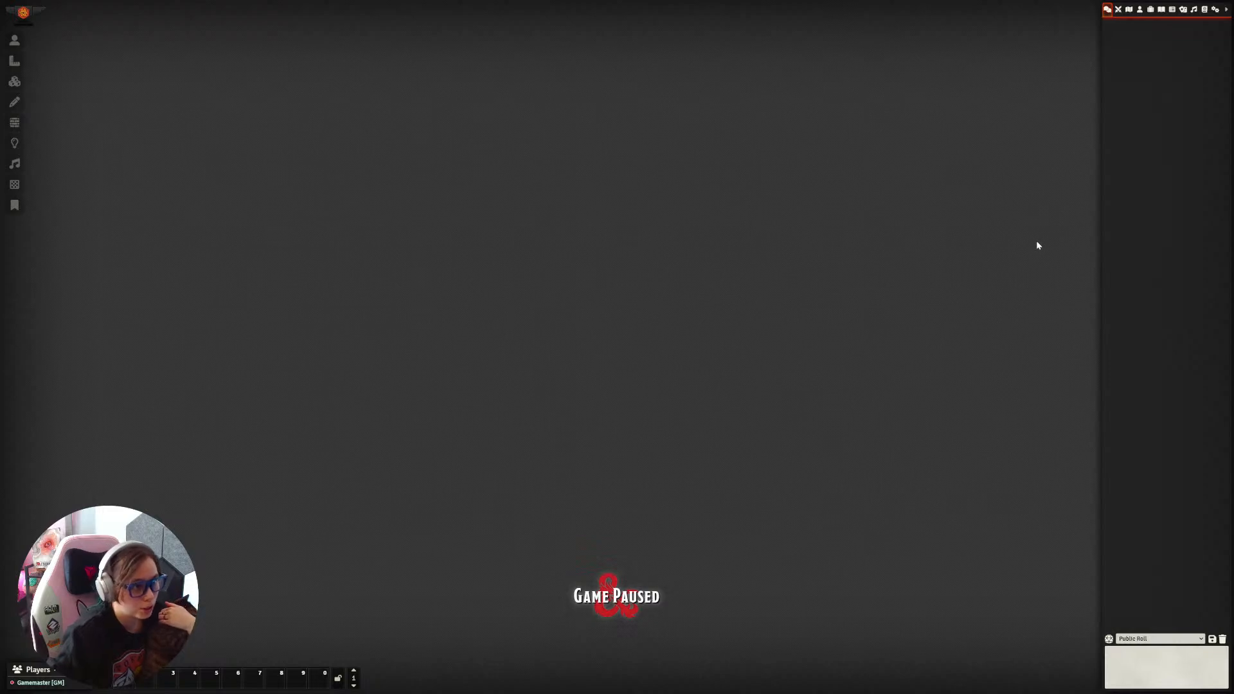
Step: Open the A Dragon's Magnum Opus compendium and unlock it for editing
click(1205, 9)
click(1170, 219)
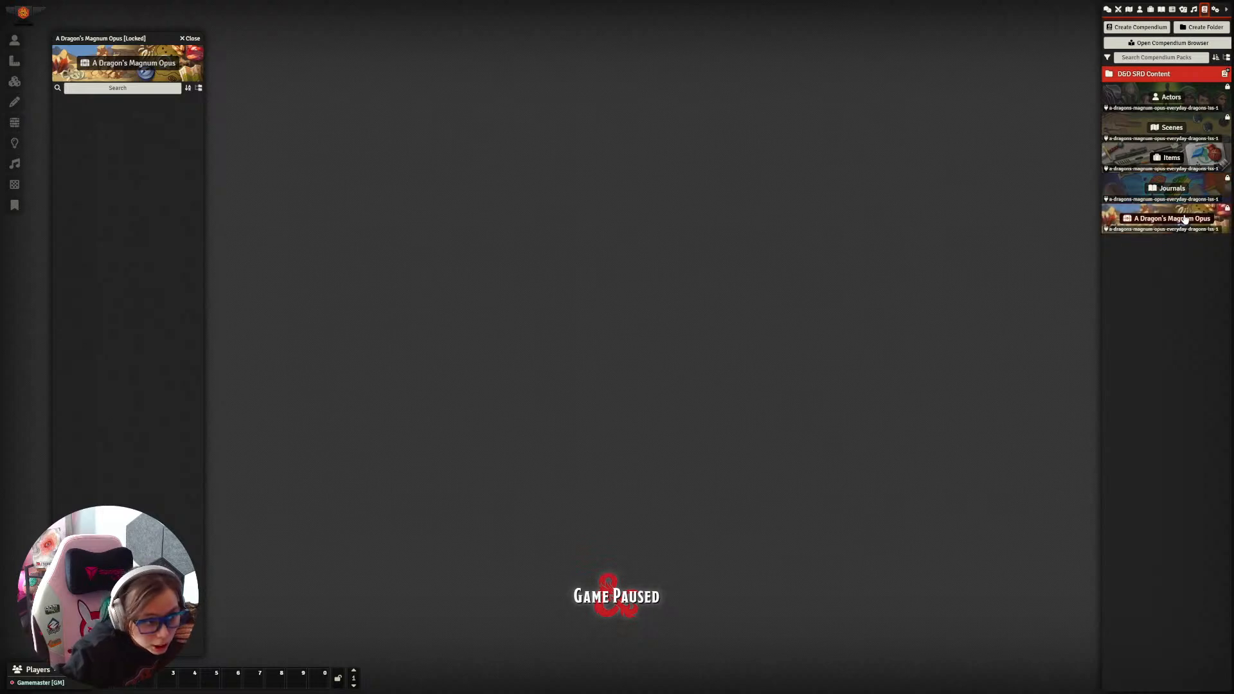
right_click(1157, 219)
click(1134, 255)
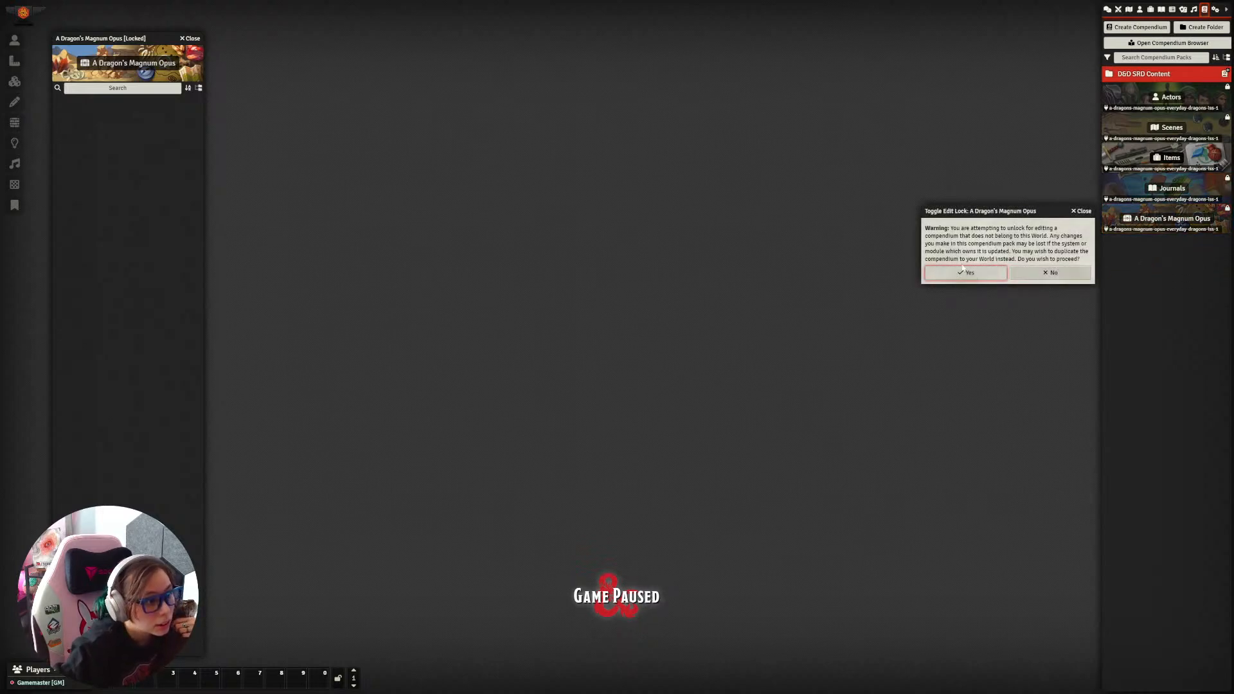
click(962, 271)
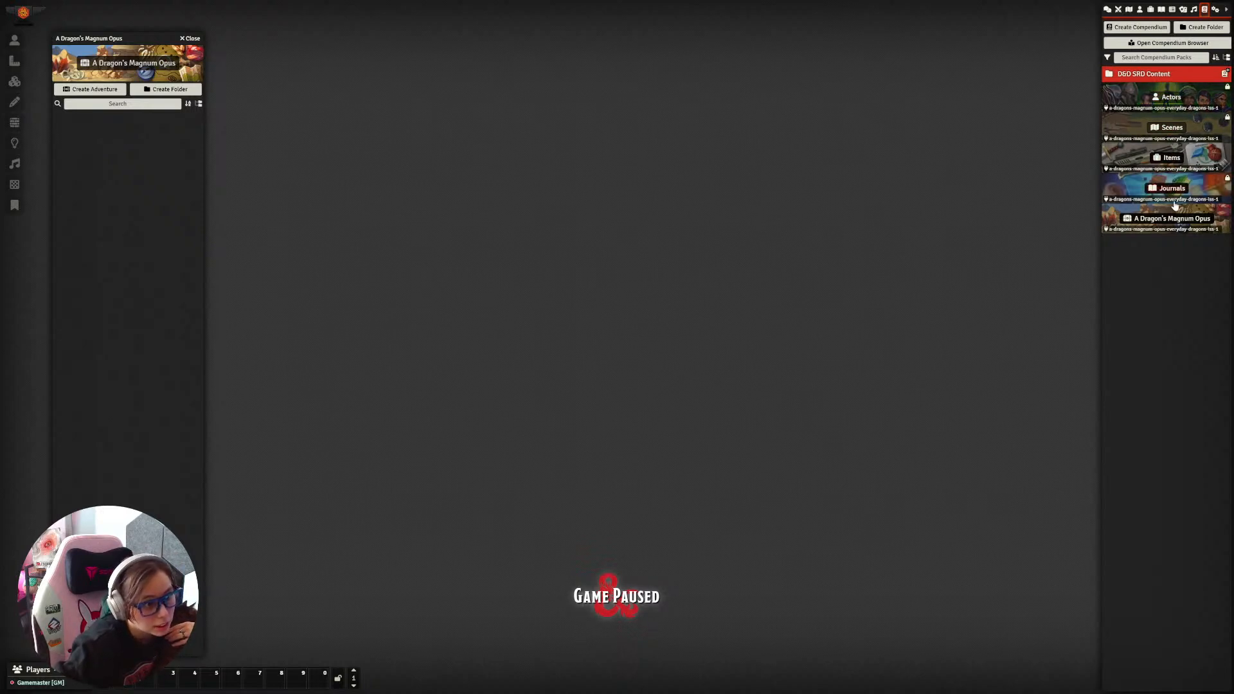
Step: Create an adventure in the compendium and name it "A Dragon's Magnum Opus"
click(104, 90)
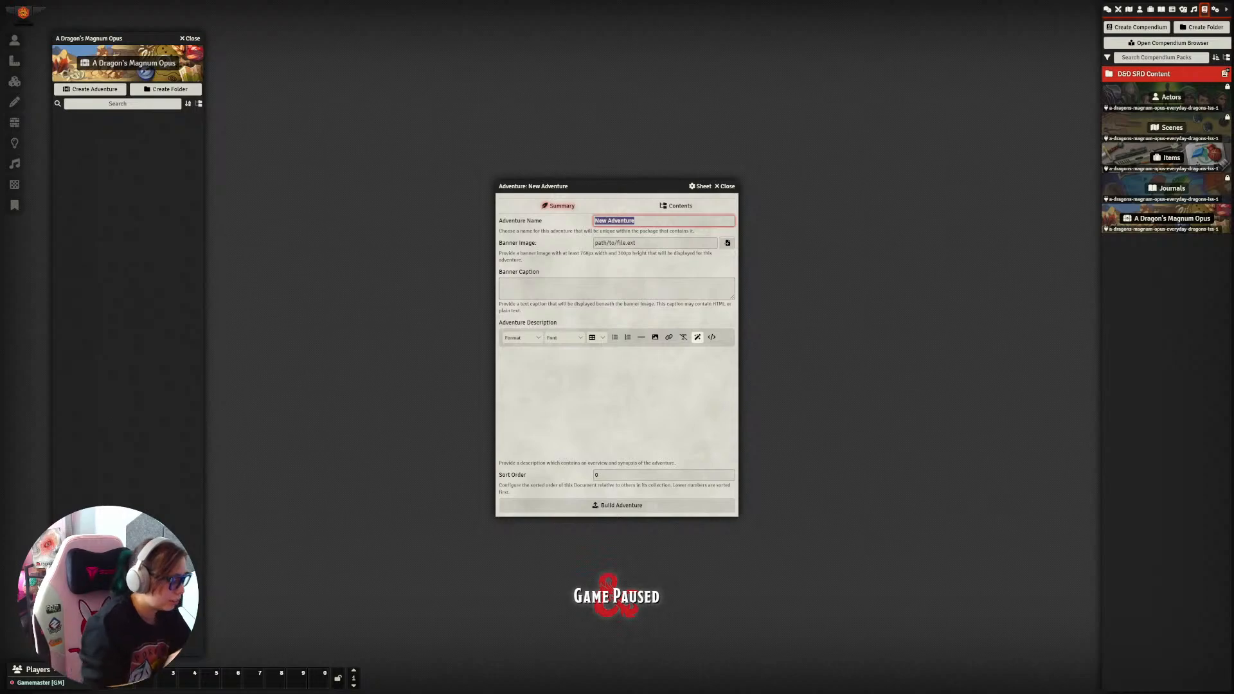
text(A dragon)
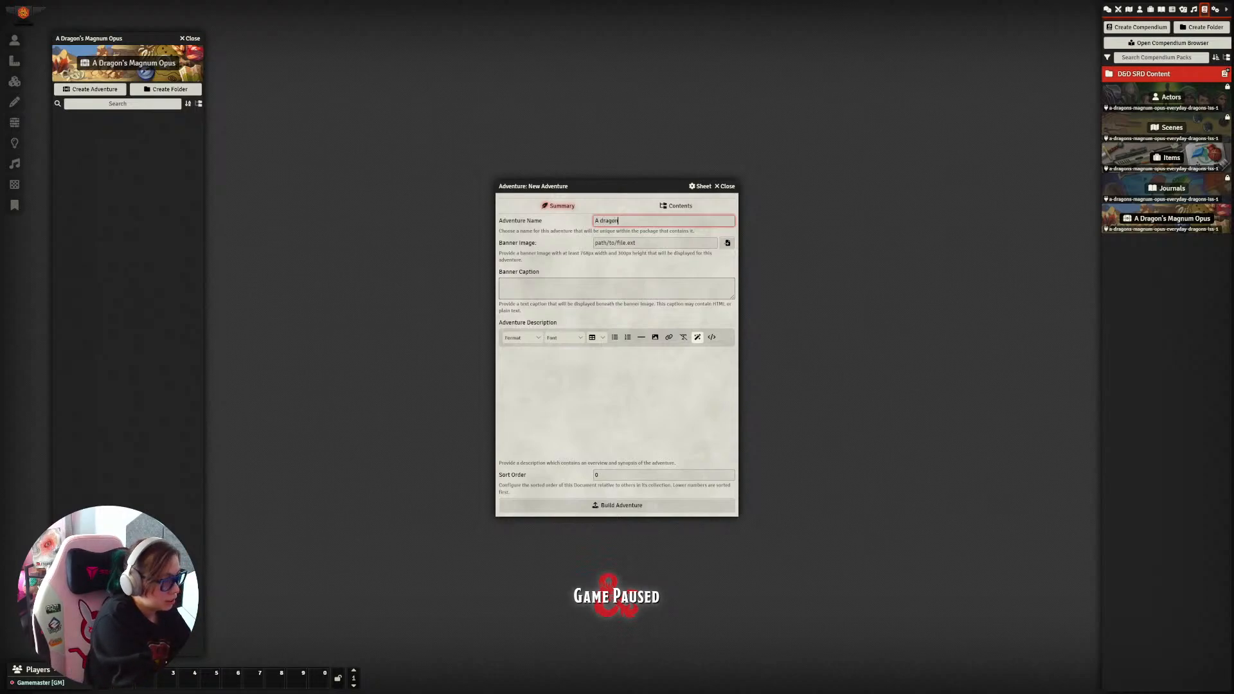
key(BackSpace)
key(BackSpace)
key(BackSpace)
key(BackSpace)
key(BackSpace)
key(BackSpace)
key(BackSpace)
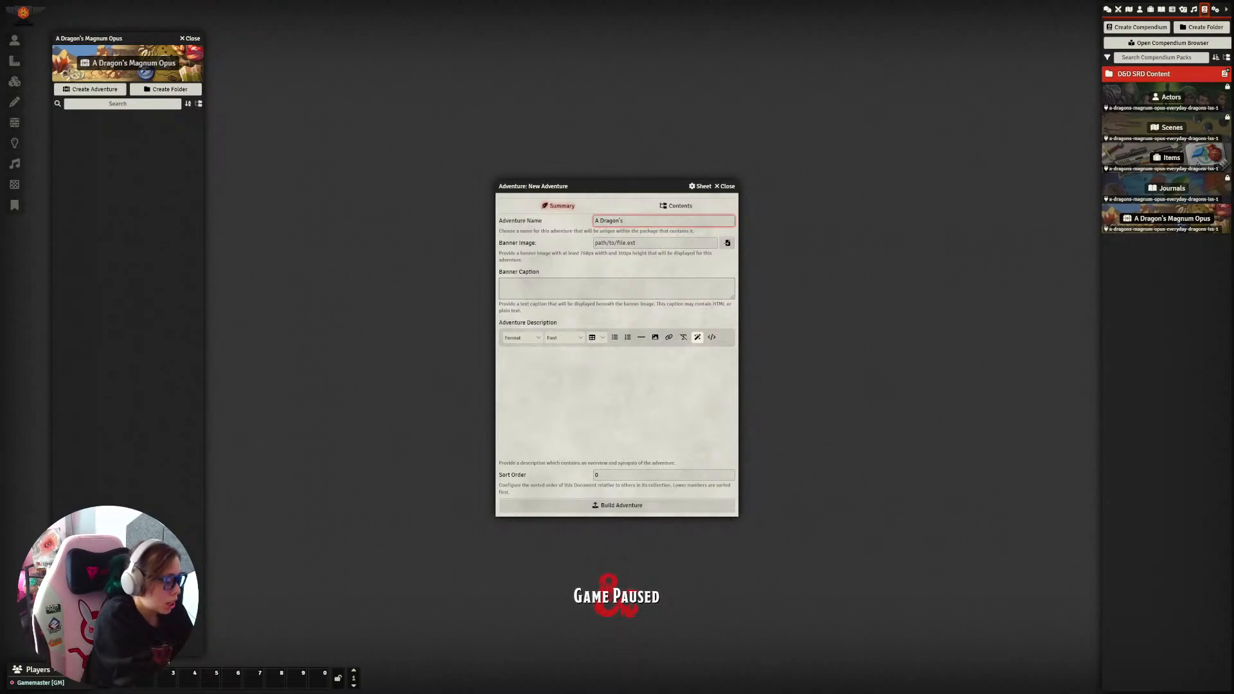
text(Magnu)
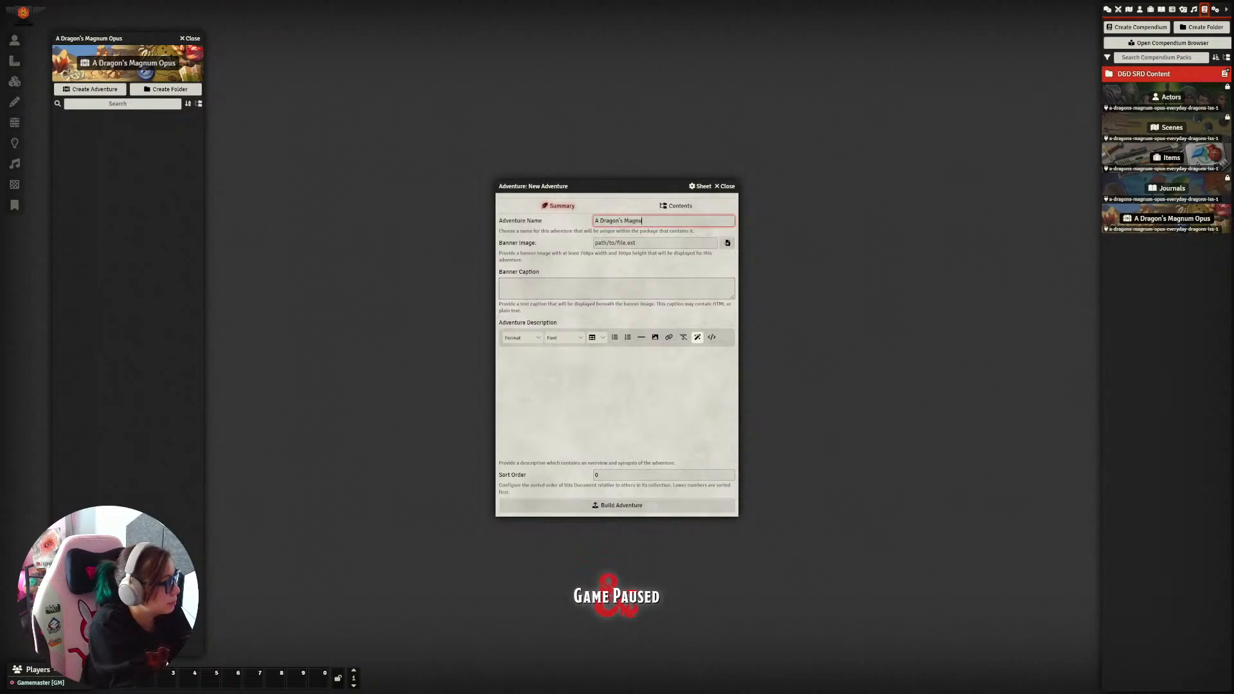
text(m Opus)
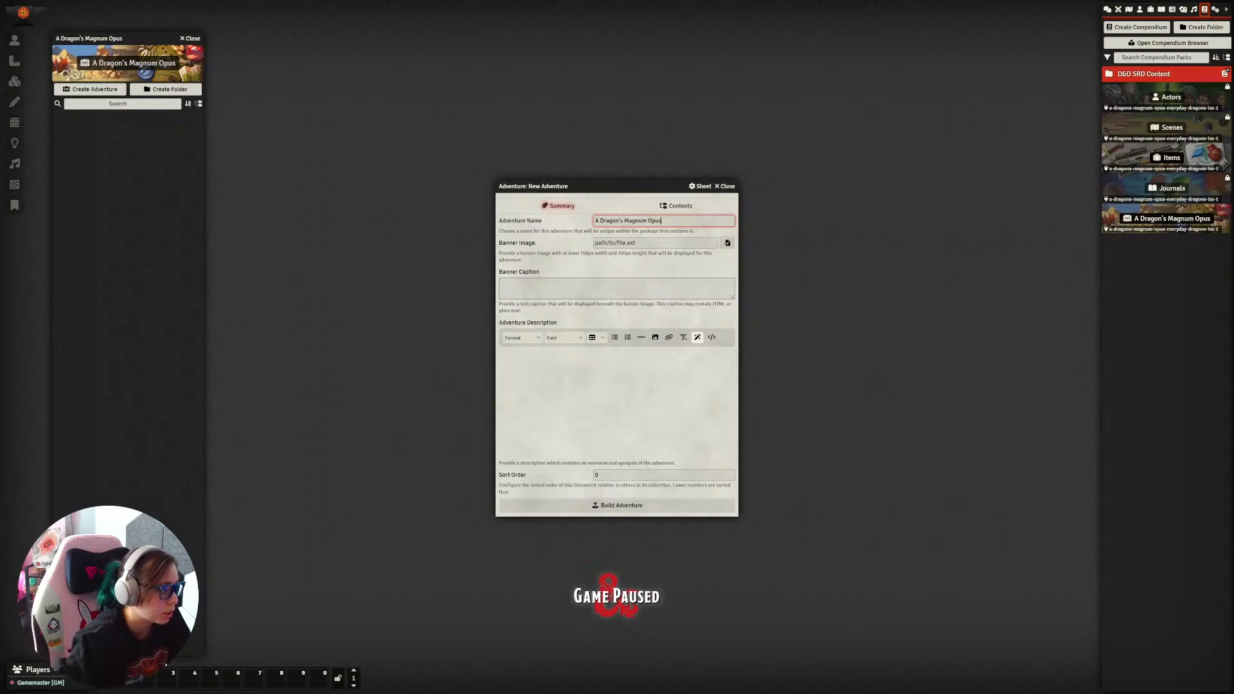
Step: Enter "A description goes here." as the adventure's description
click(508, 356)
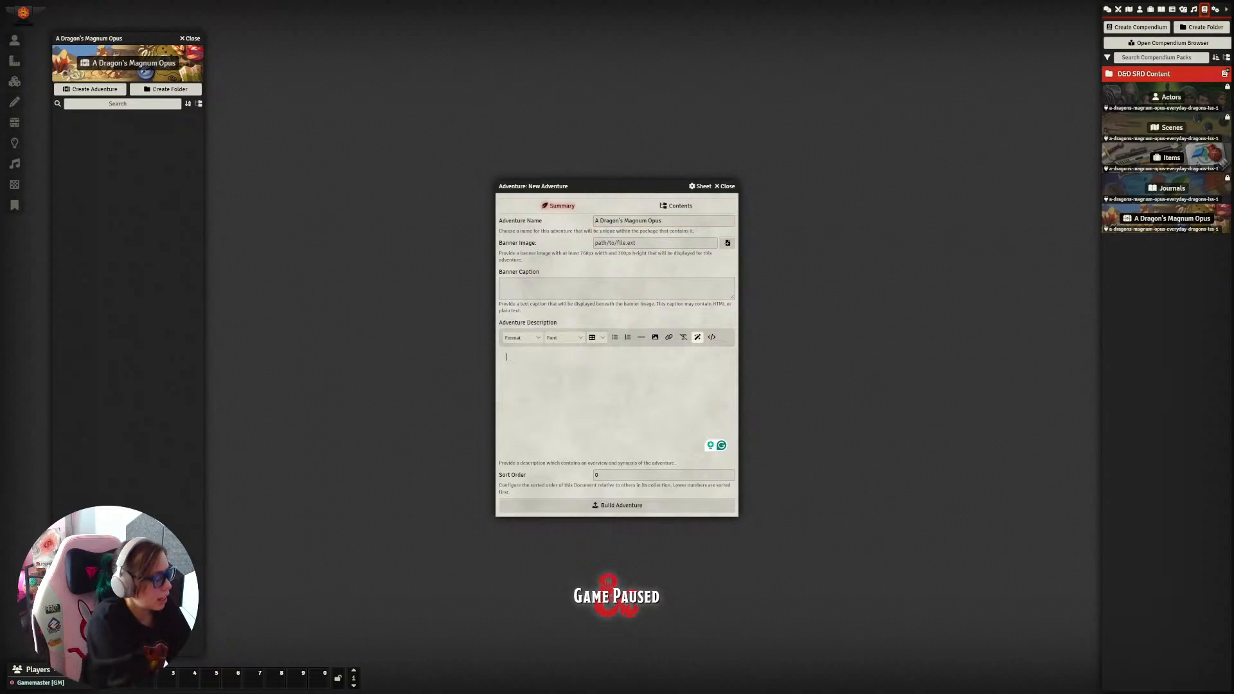
text(A descripti)
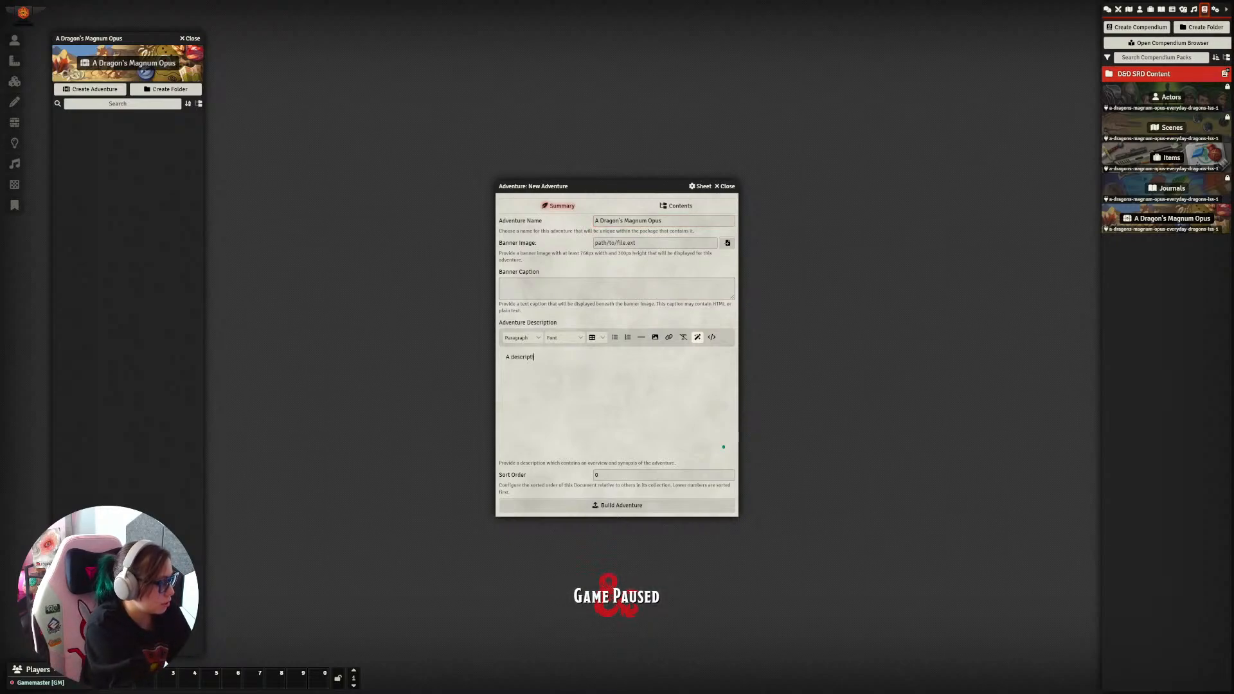
text(on goes here.)
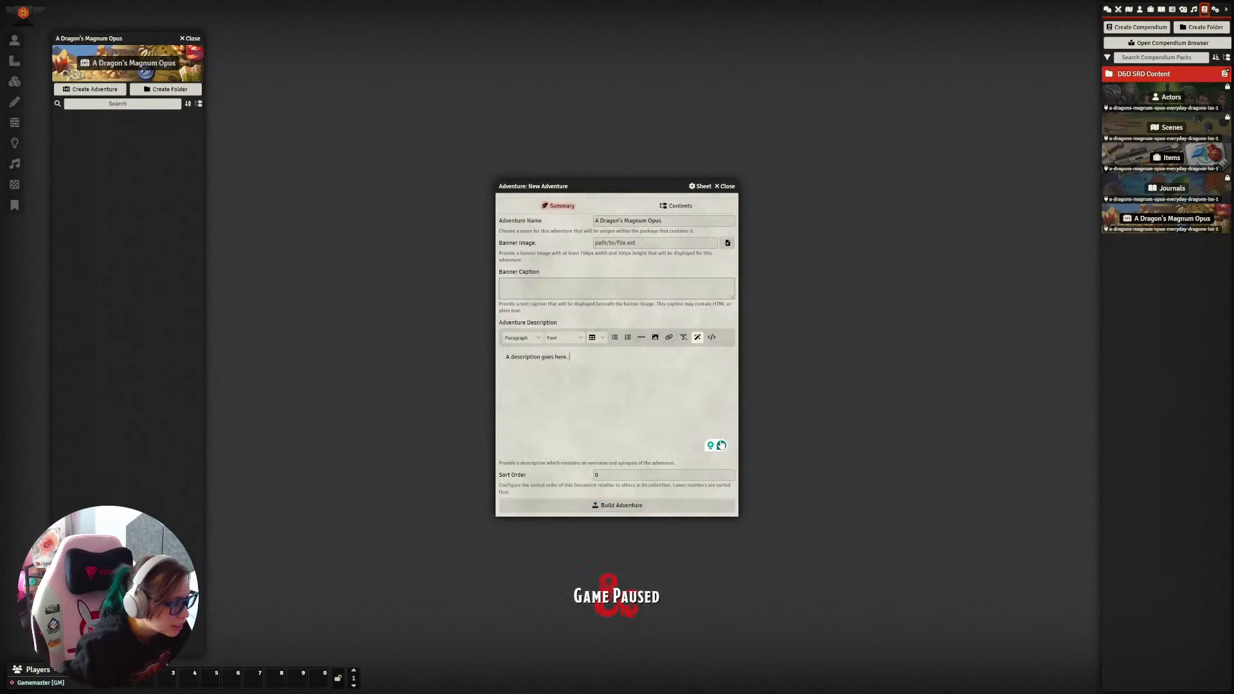
Step: Add the Dungeon Gourmand's Utensils item from the world to the adventure's contents
click(669, 209)
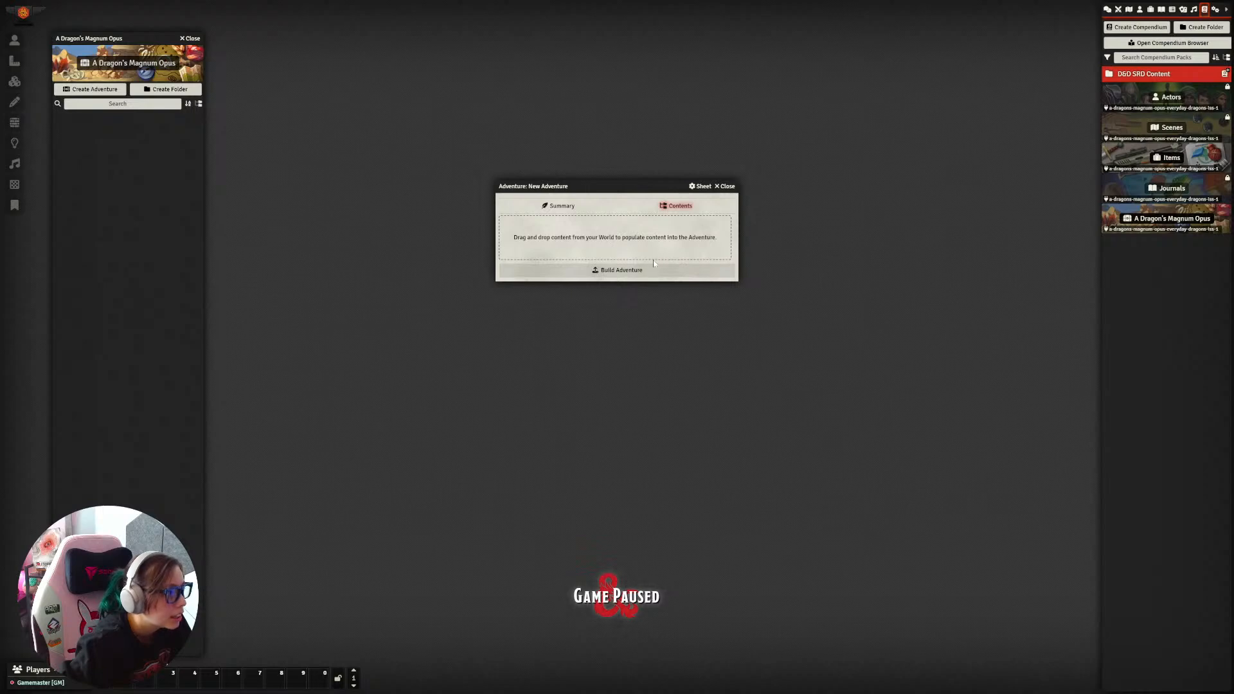
click(1161, 10)
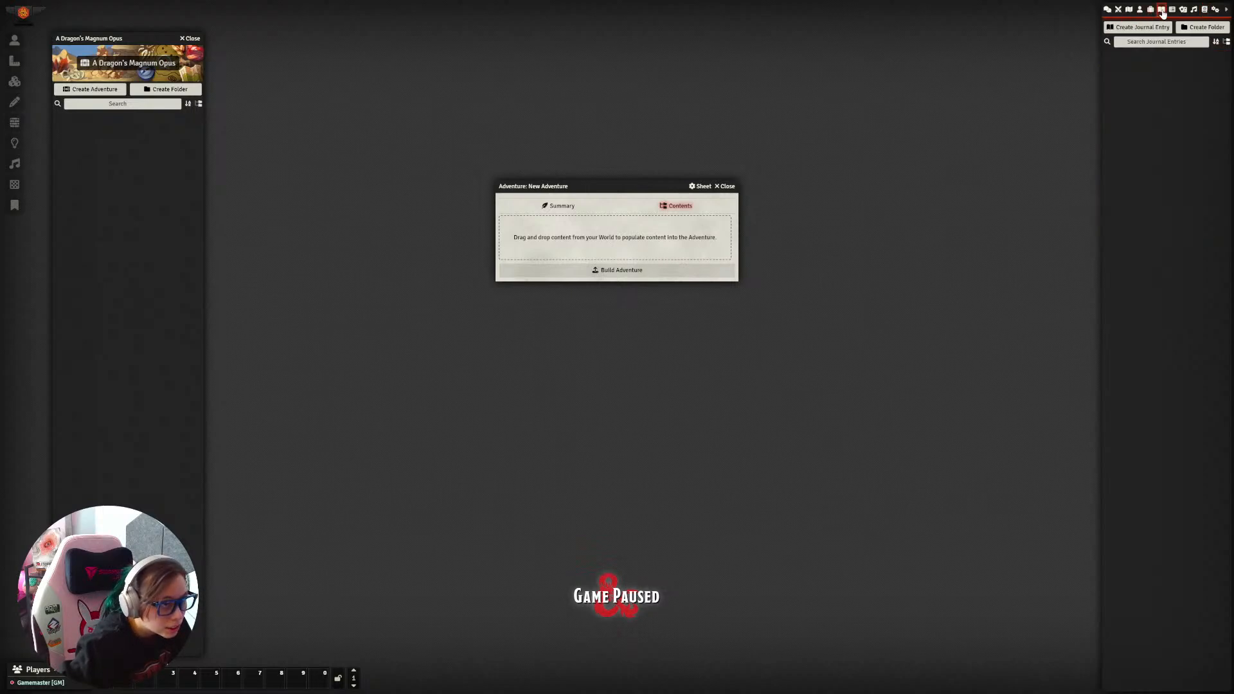
click(1150, 9)
drag(1157, 61, 624, 239)
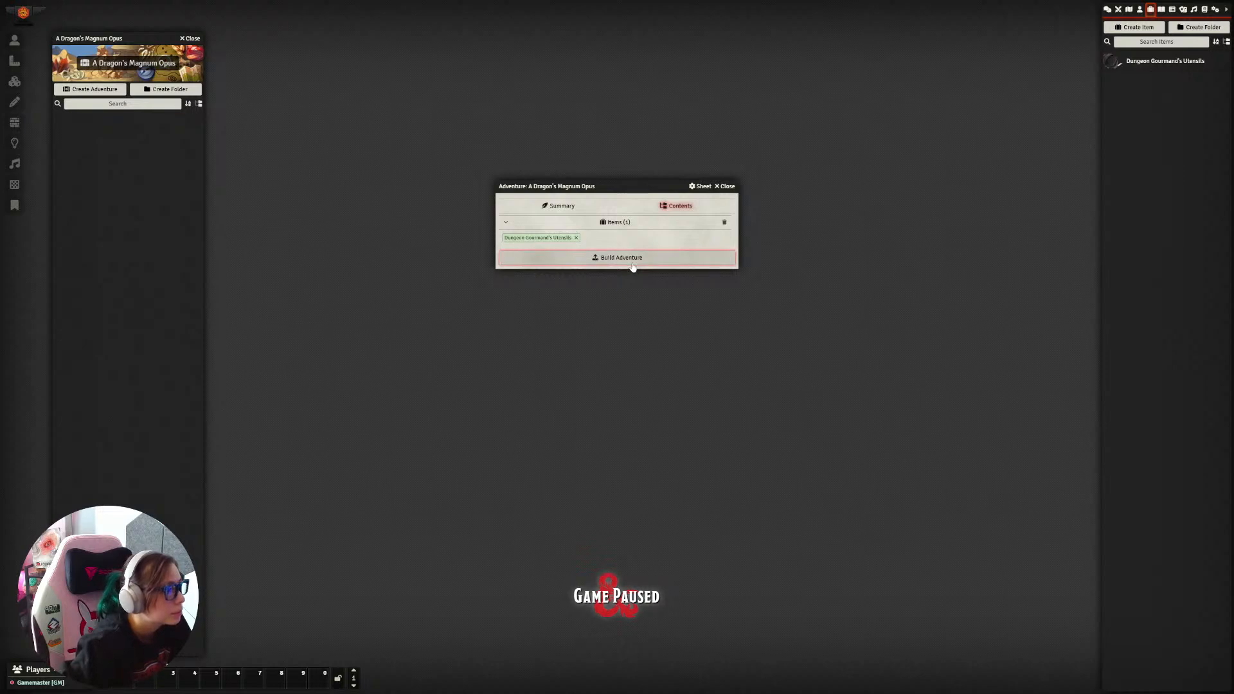
click(506, 223)
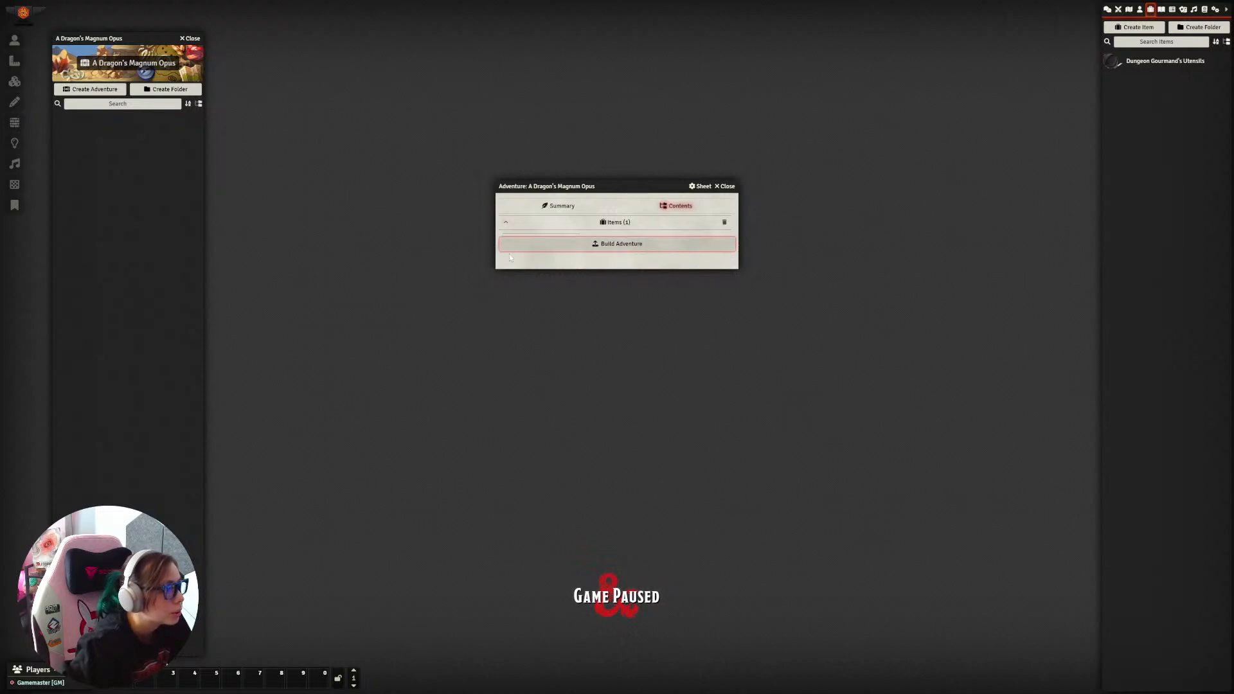
click(506, 222)
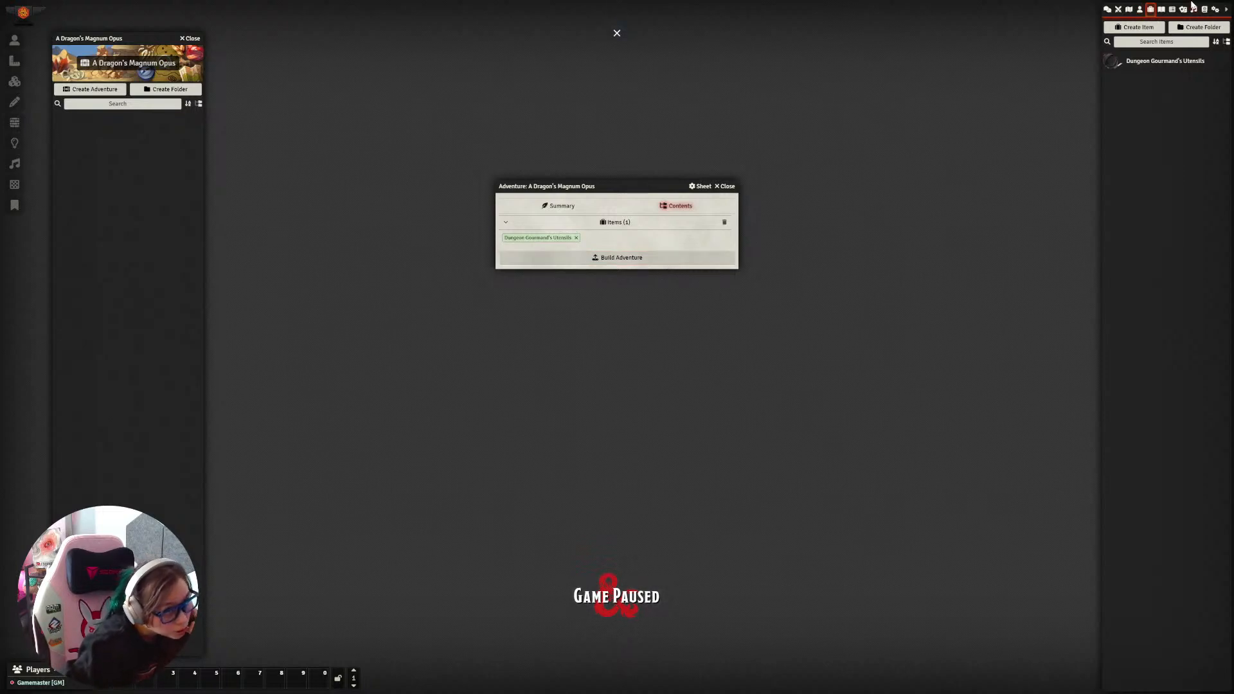
Step: Build the adventure, then open its new compendium entry to check the overview and contents
click(1205, 9)
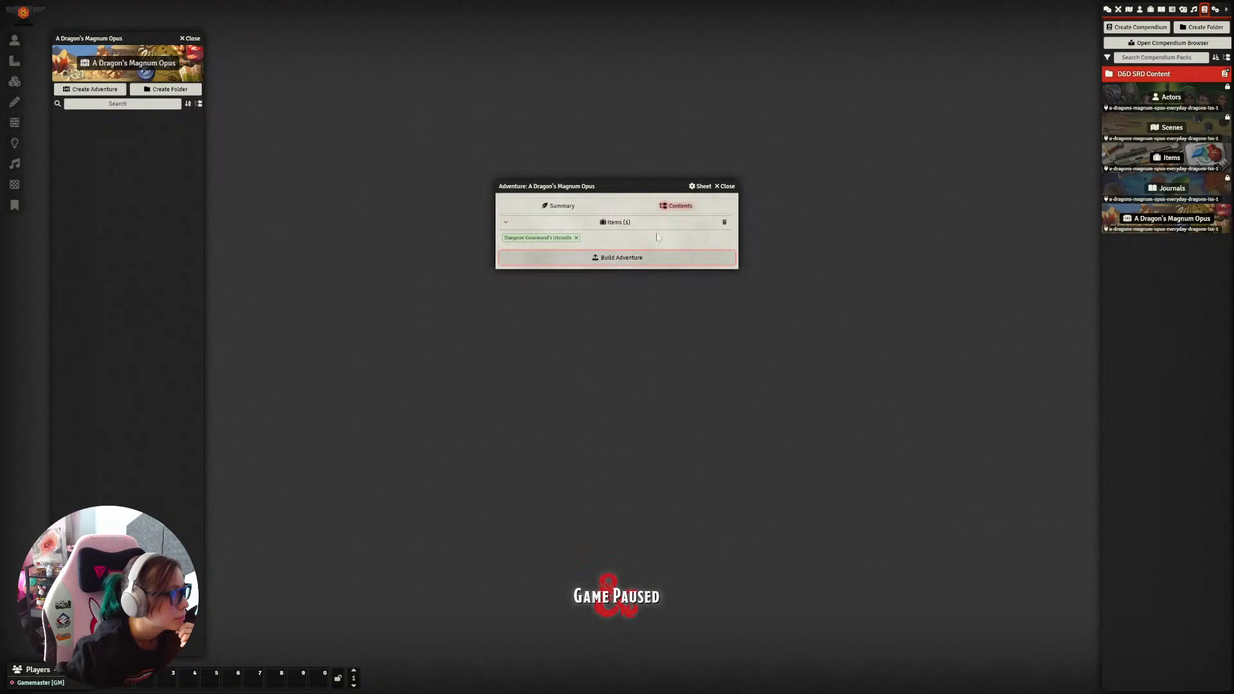
click(626, 259)
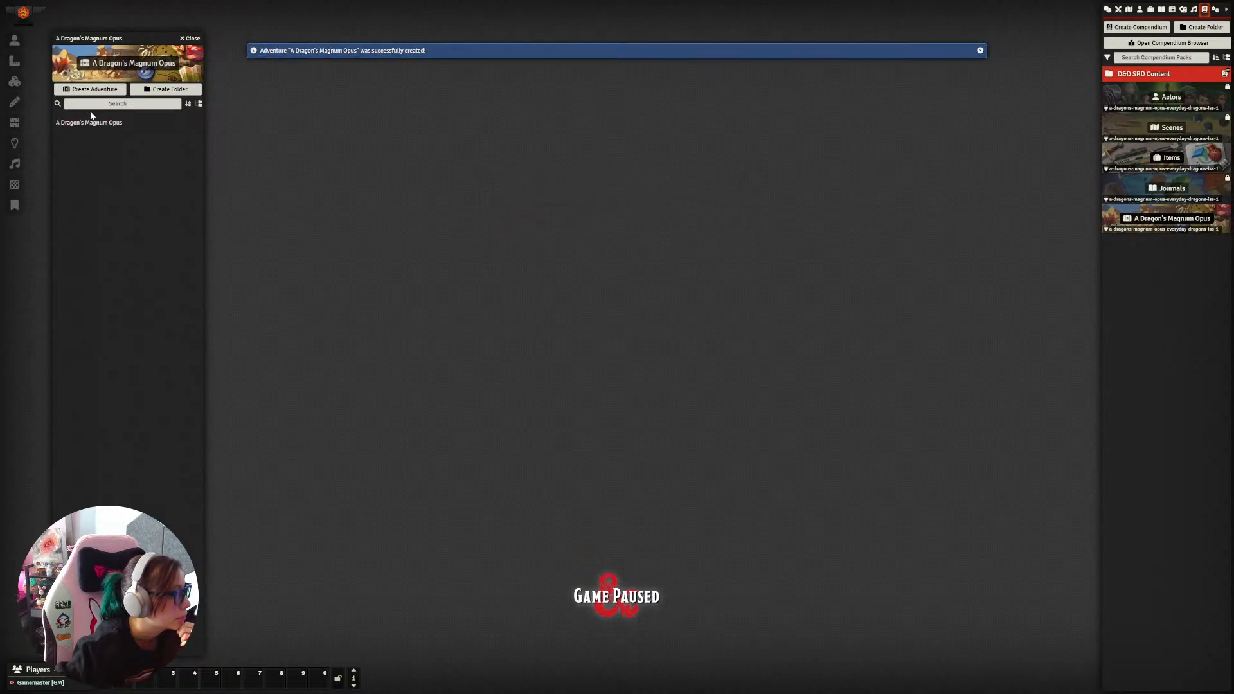
click(107, 126)
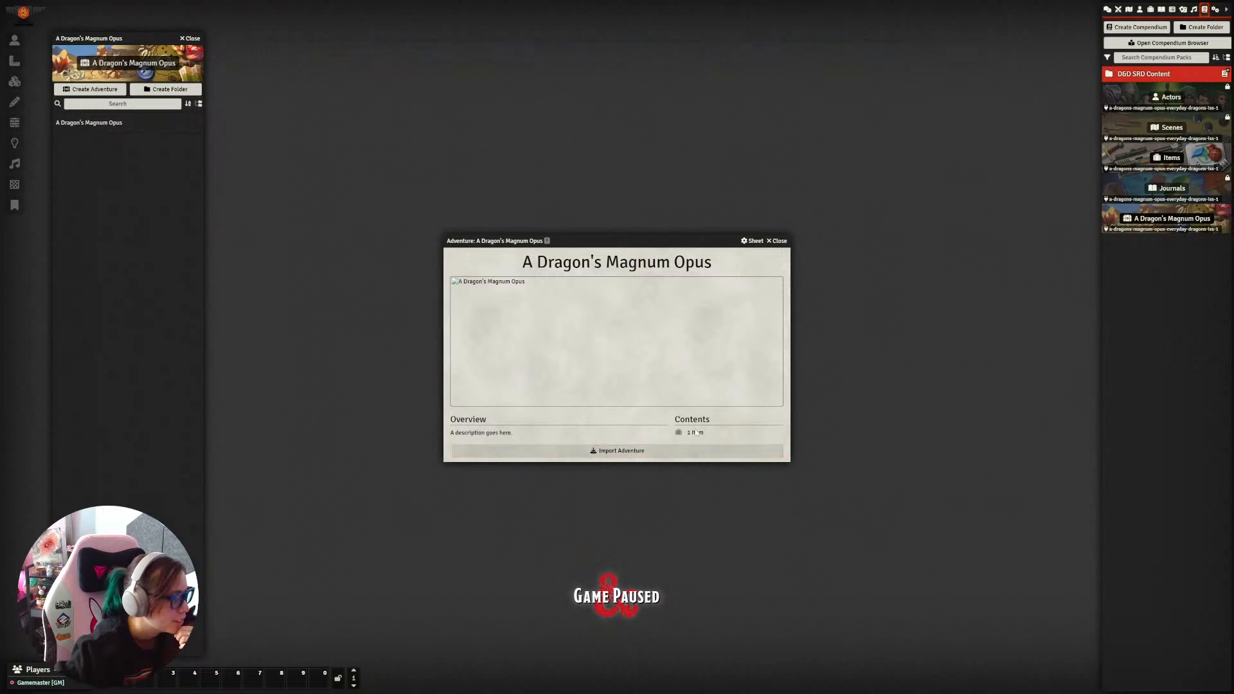
key(Escape)
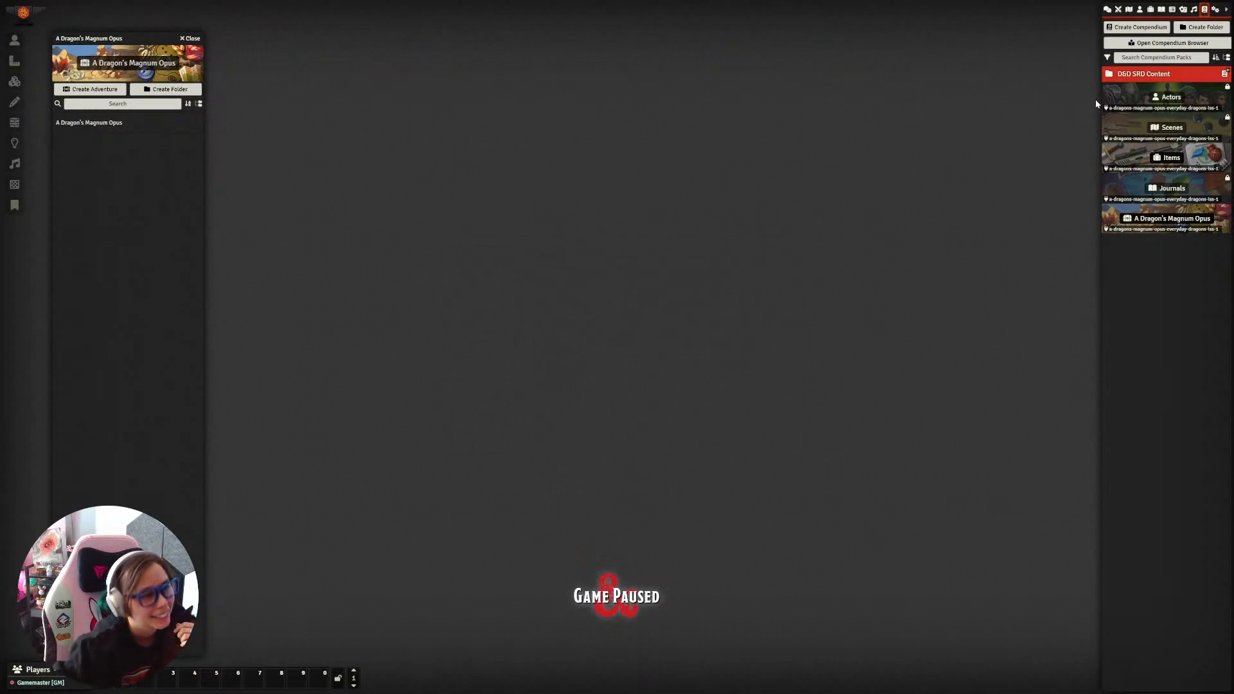
Step: Create a scene named "The Twisted Tankard"
click(1130, 10)
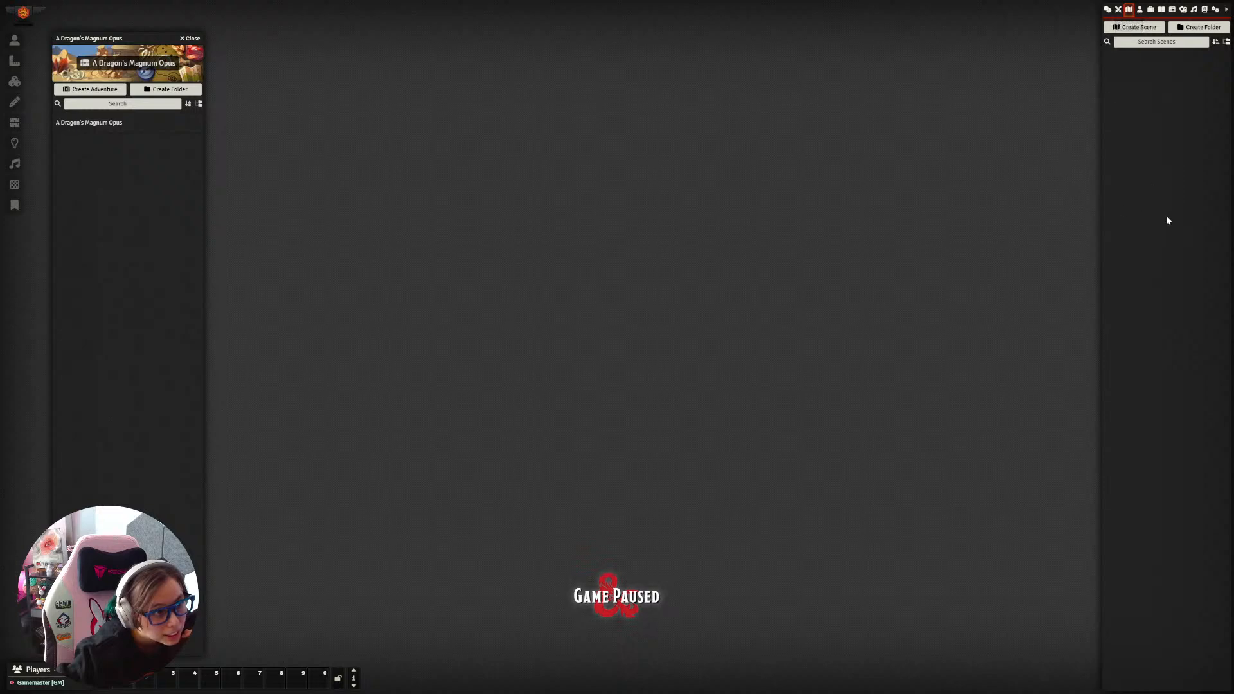
click(1135, 27)
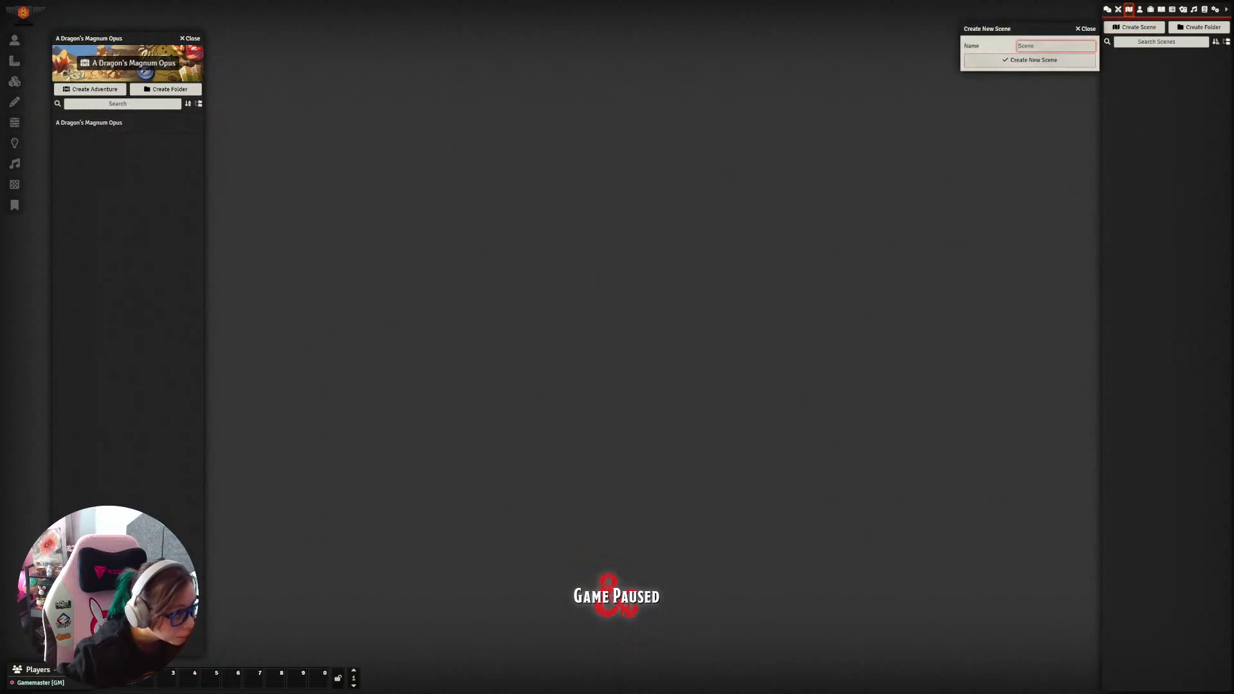
click(1088, 29)
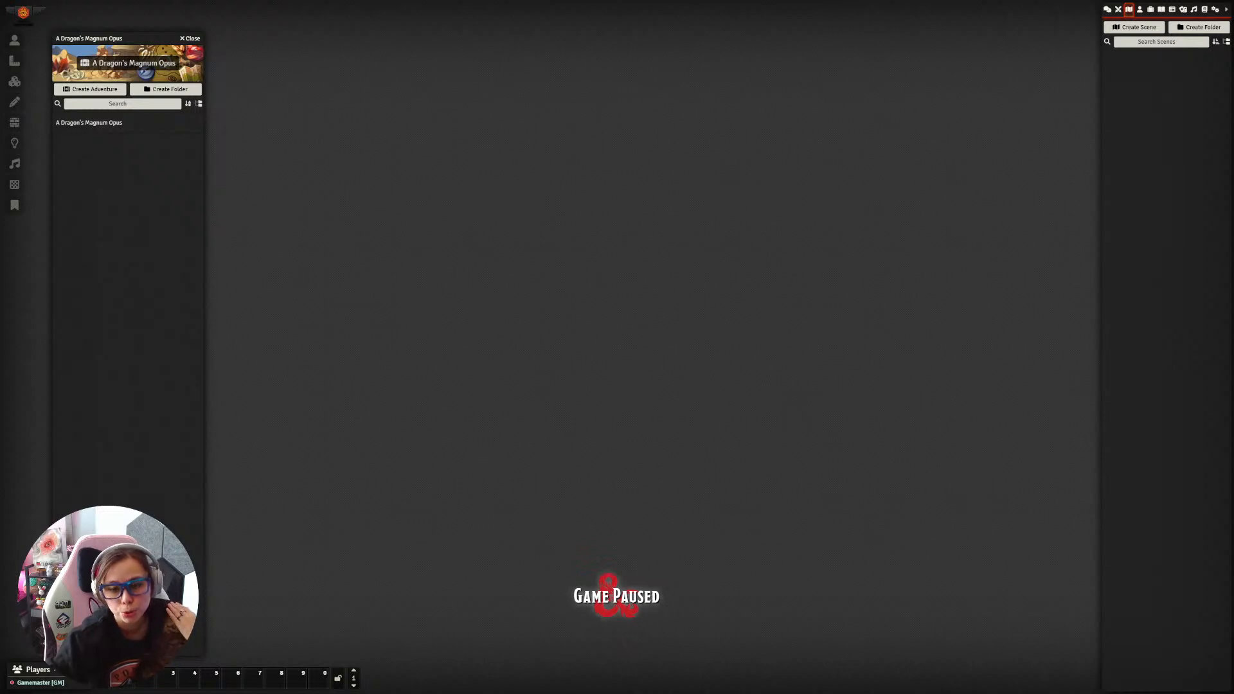
click(1140, 28)
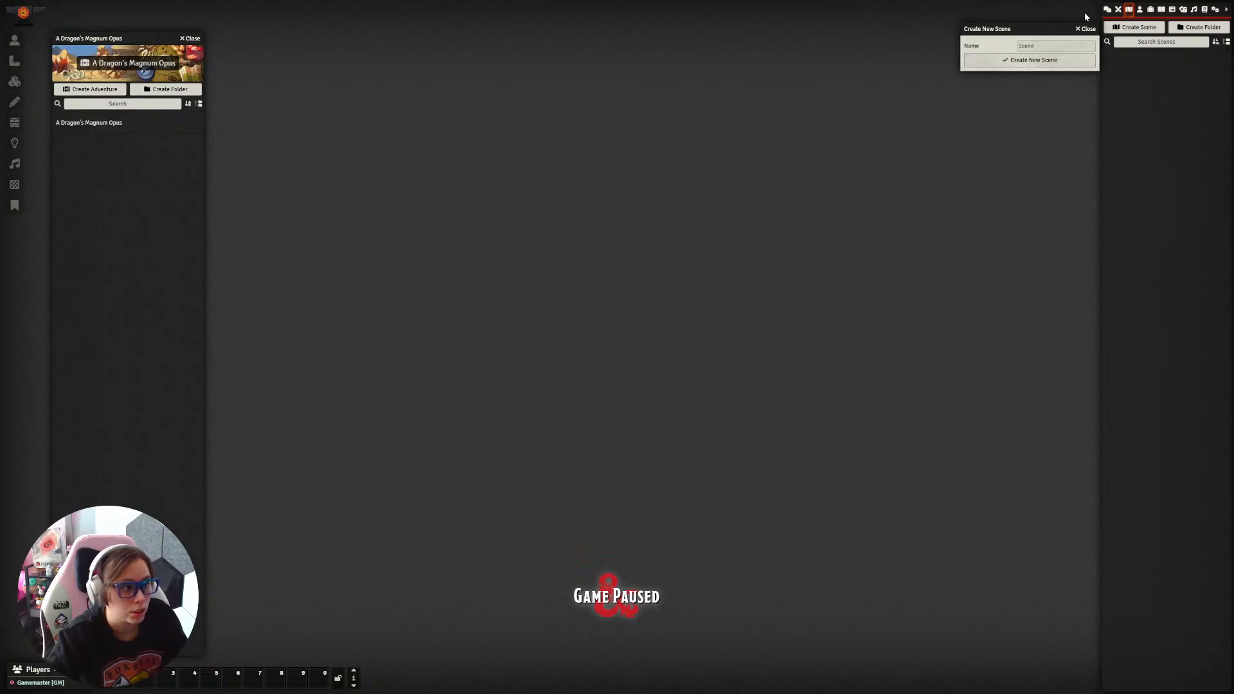
click(1056, 46)
text(The)
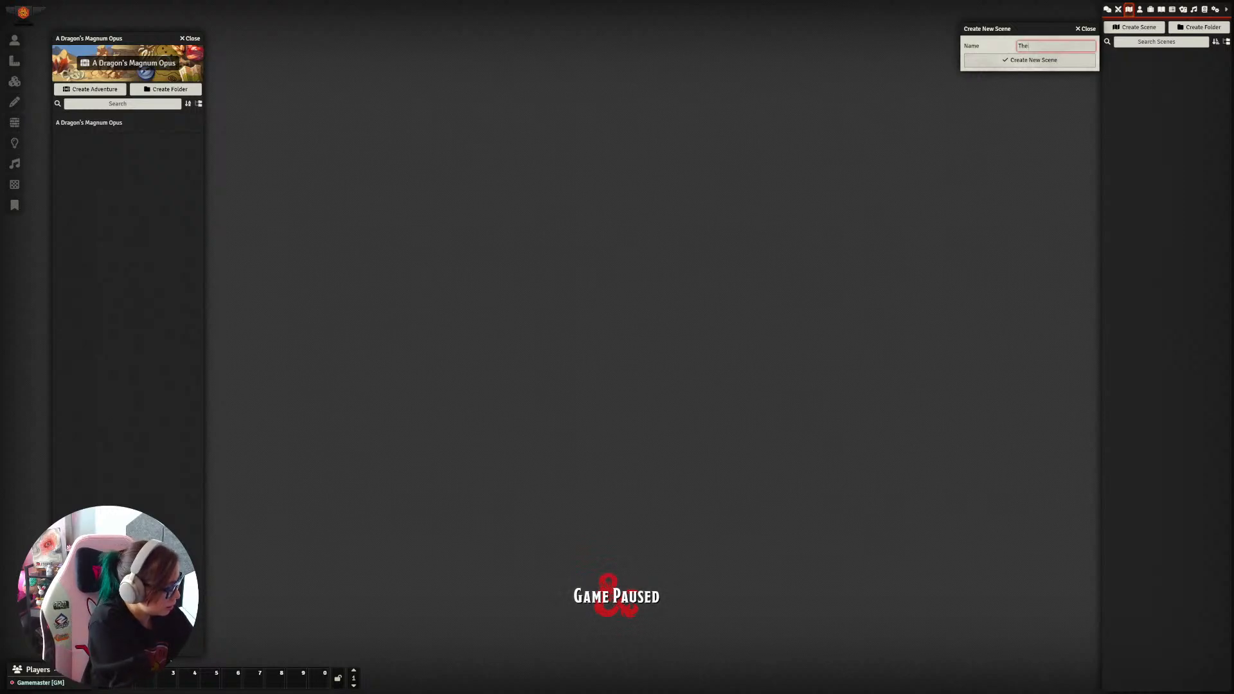
text( Twis)
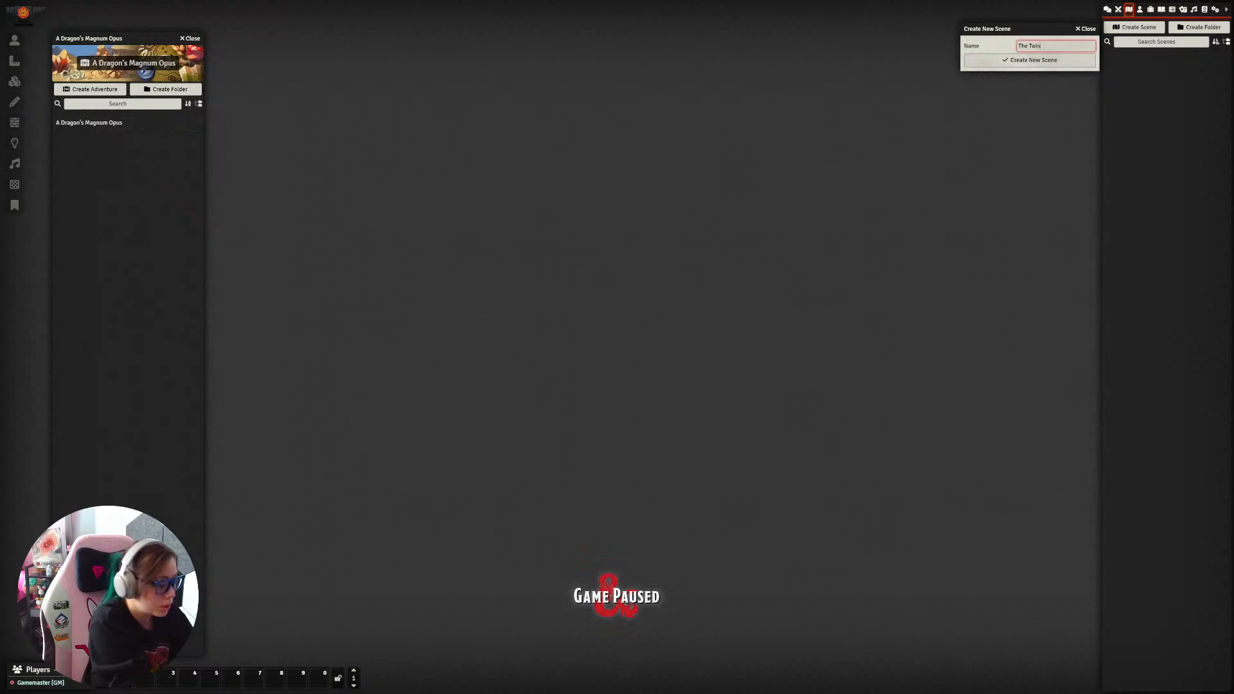
text(ted)
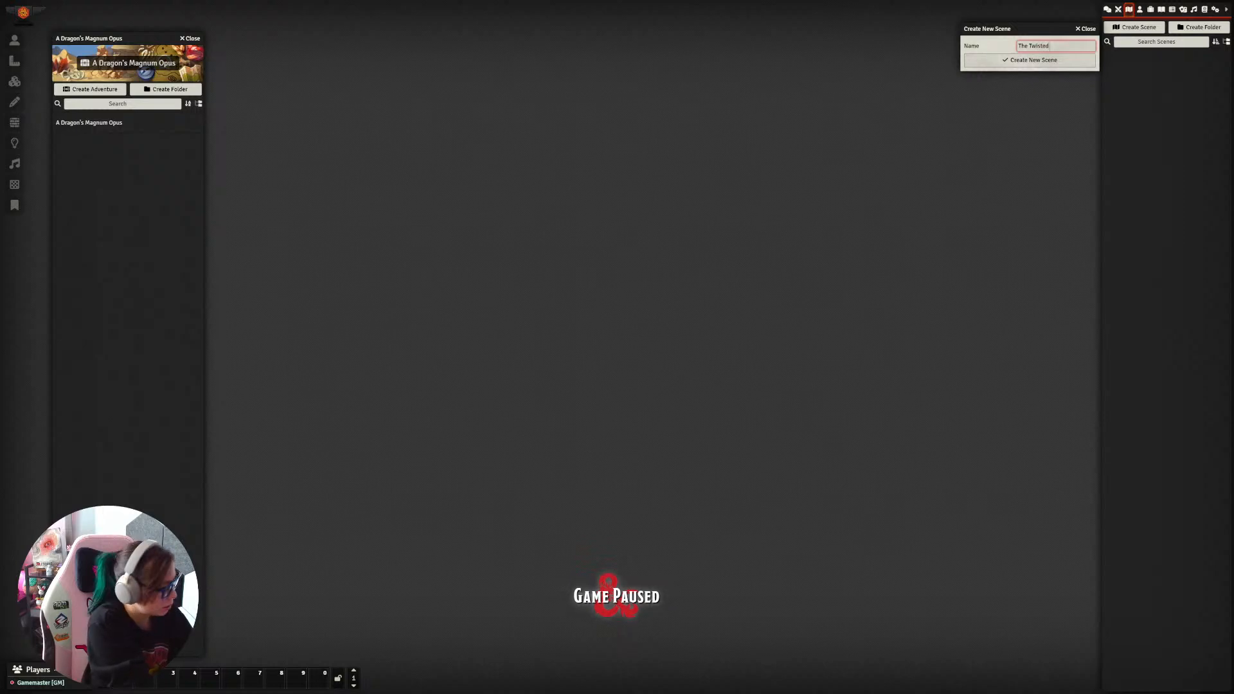
text( Tankard)
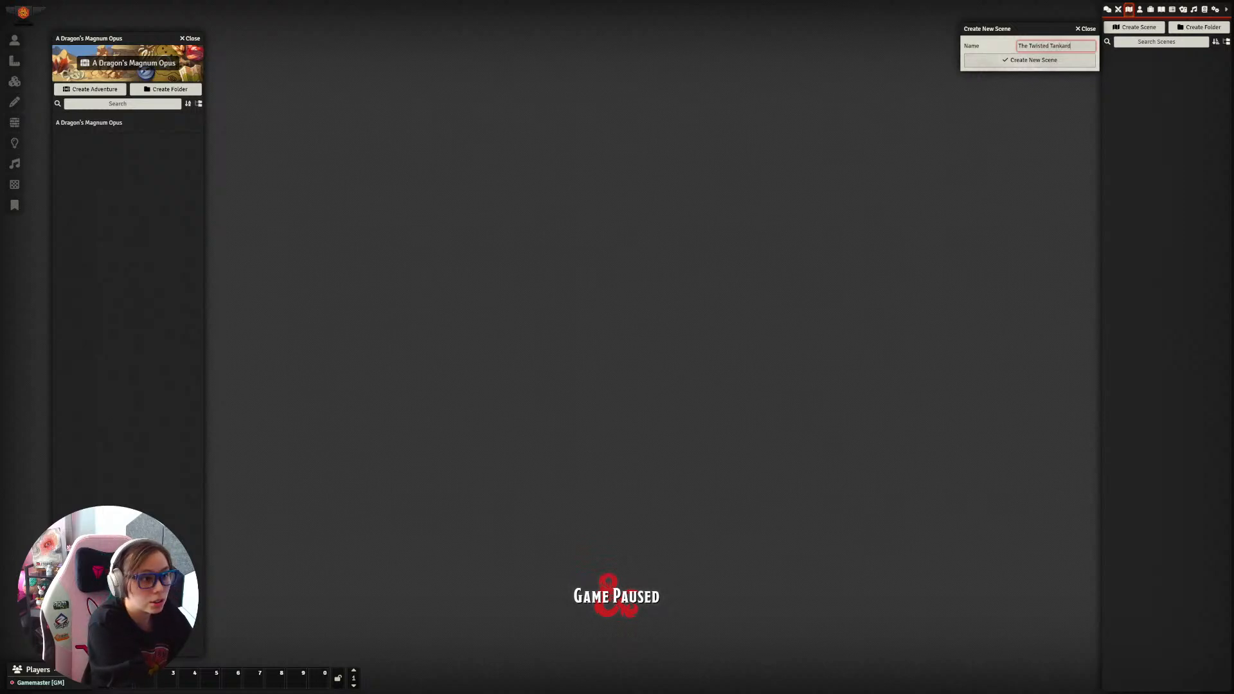
key(Return)
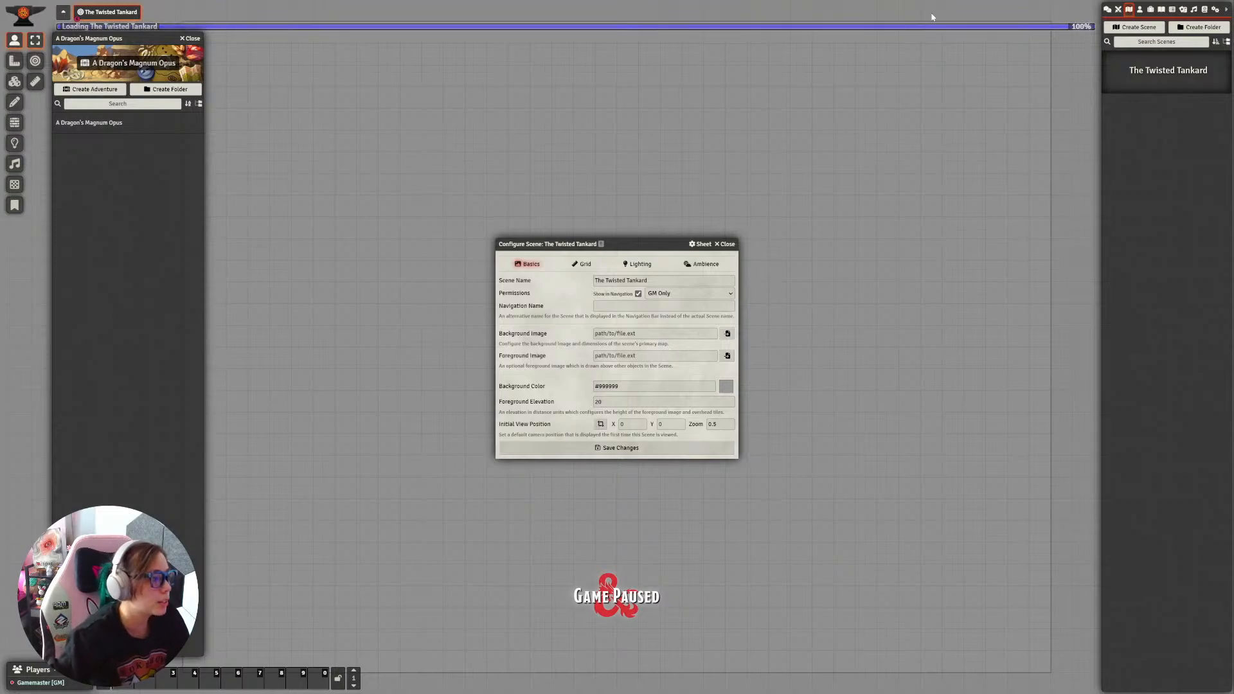
Step: Upload the no-grid tavern map PNG to the a-dragons-magnum-opus-everyday-dragons-iss-1 module's maps folder and choose it as the scene's background image
click(727, 333)
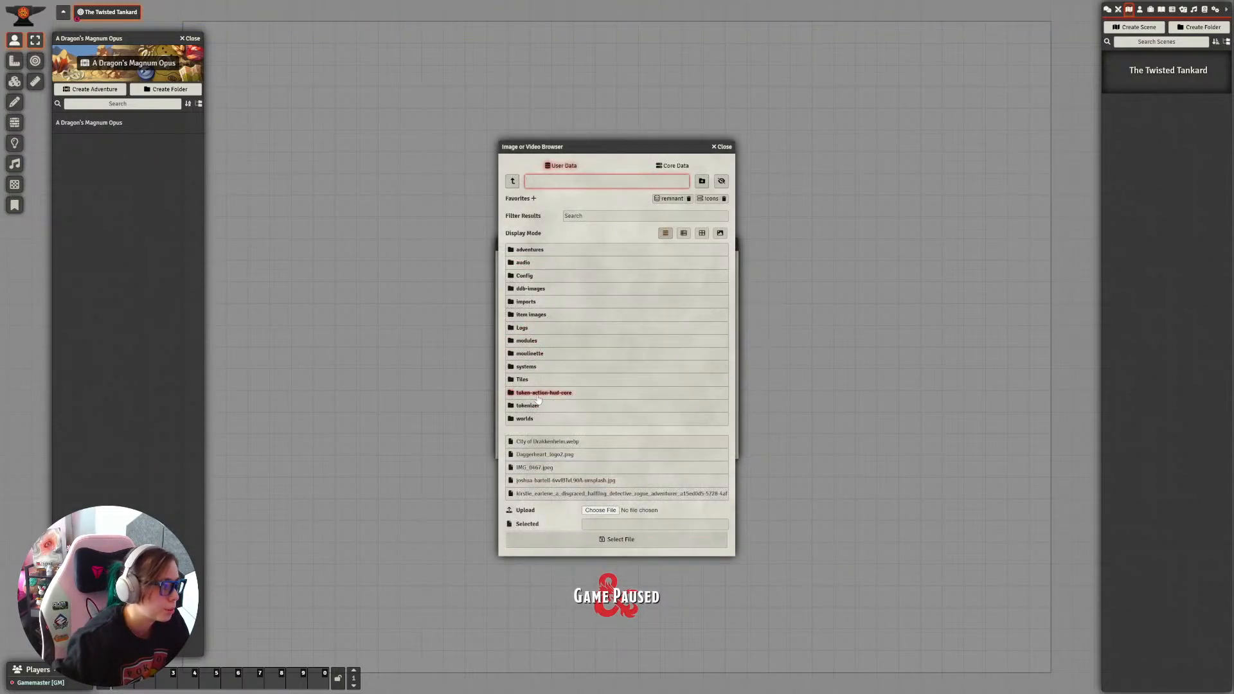
click(531, 342)
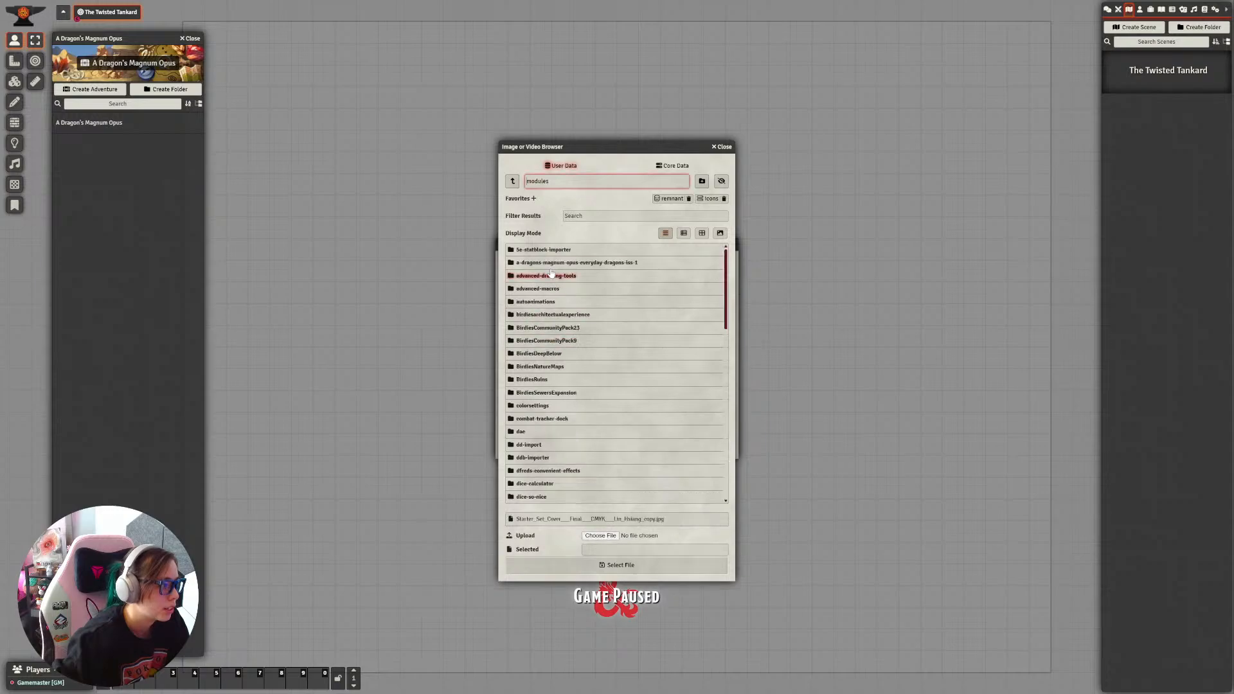
click(534, 265)
click(547, 256)
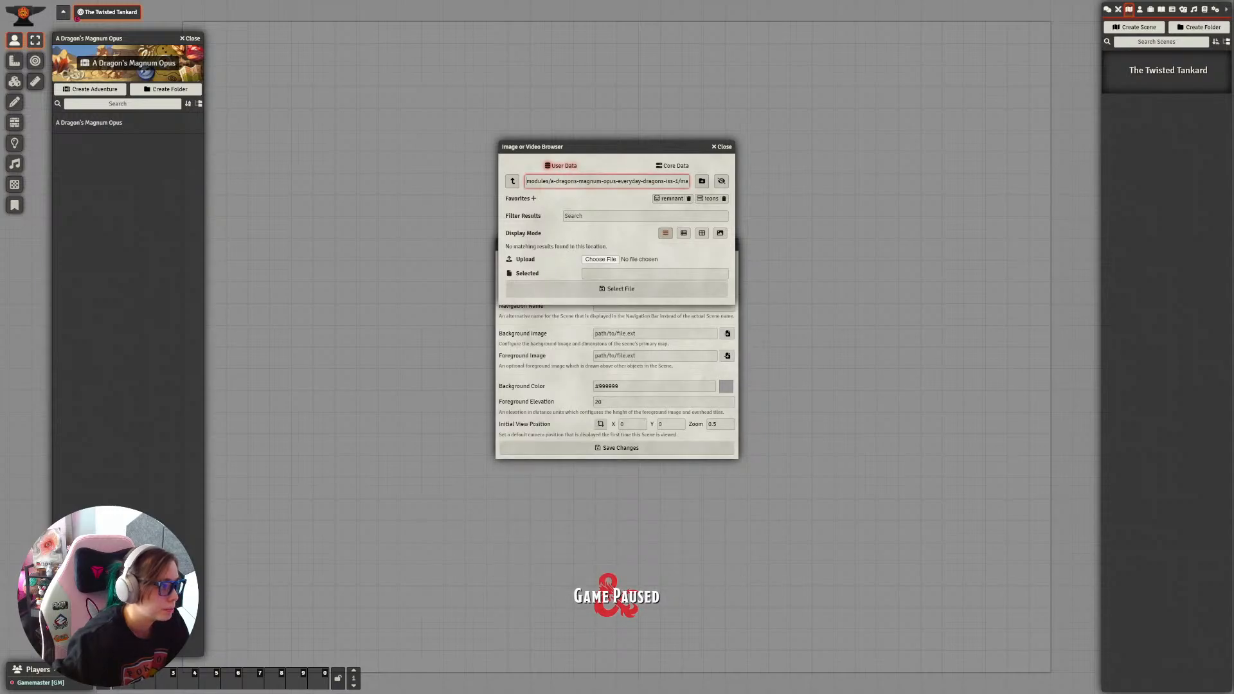
click(605, 260)
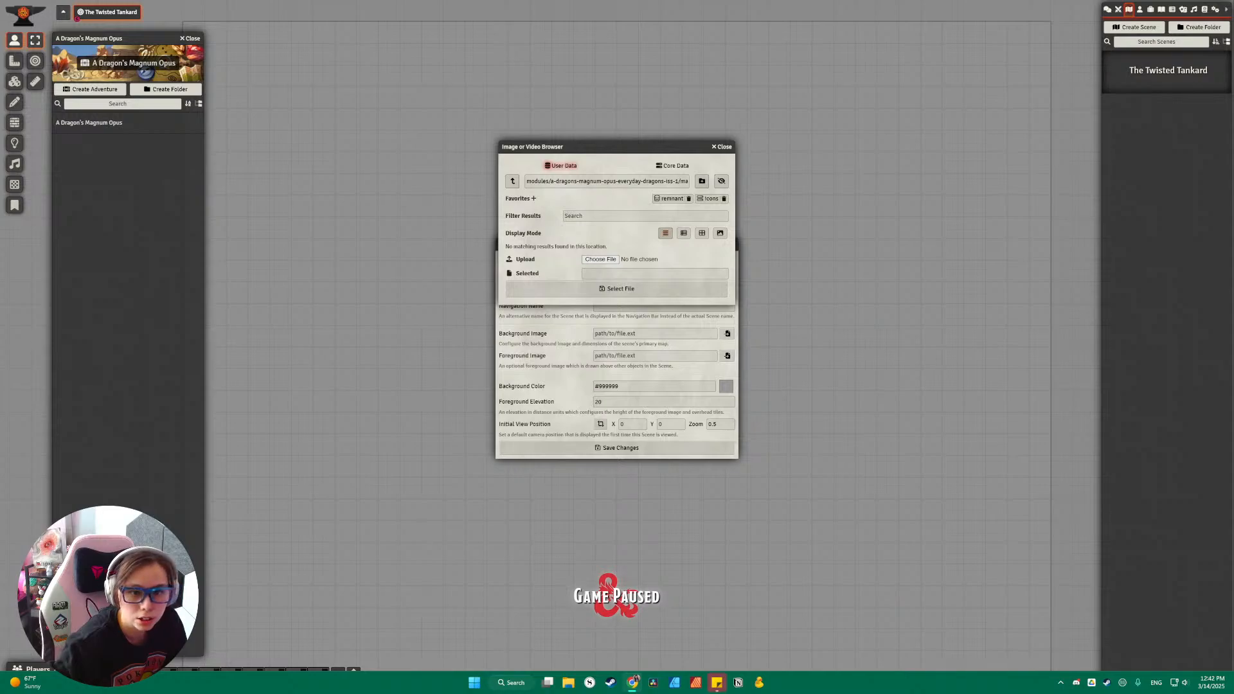
key(Return)
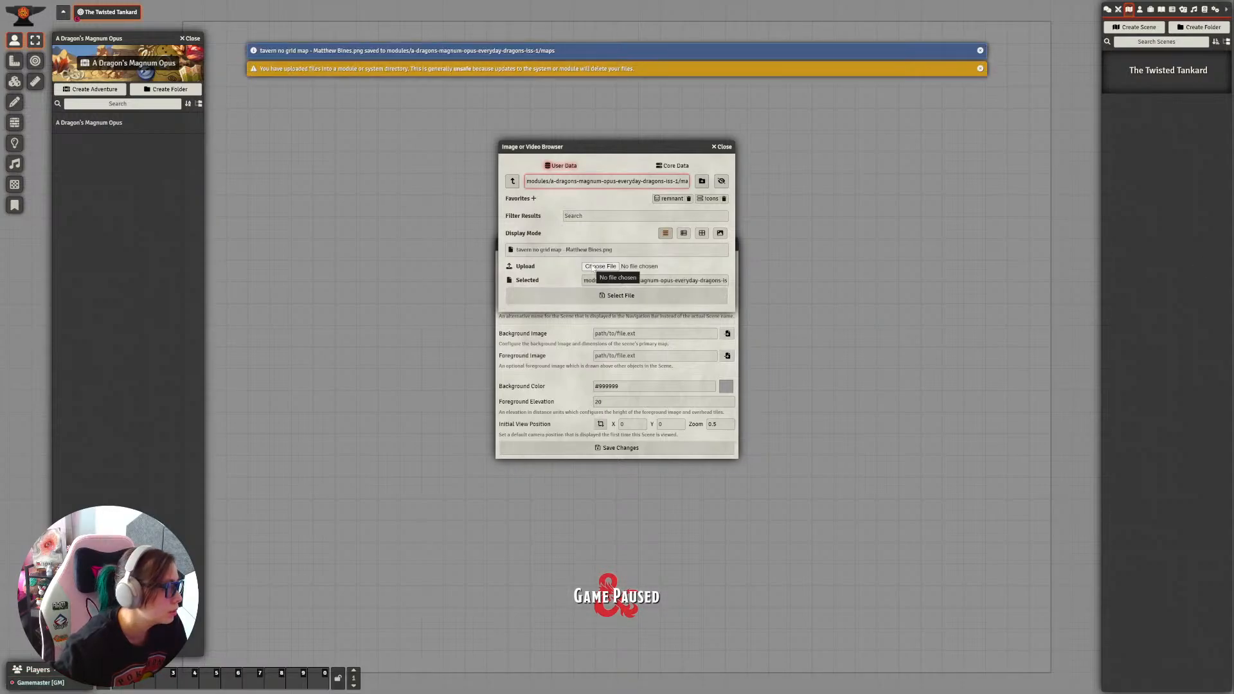
click(703, 233)
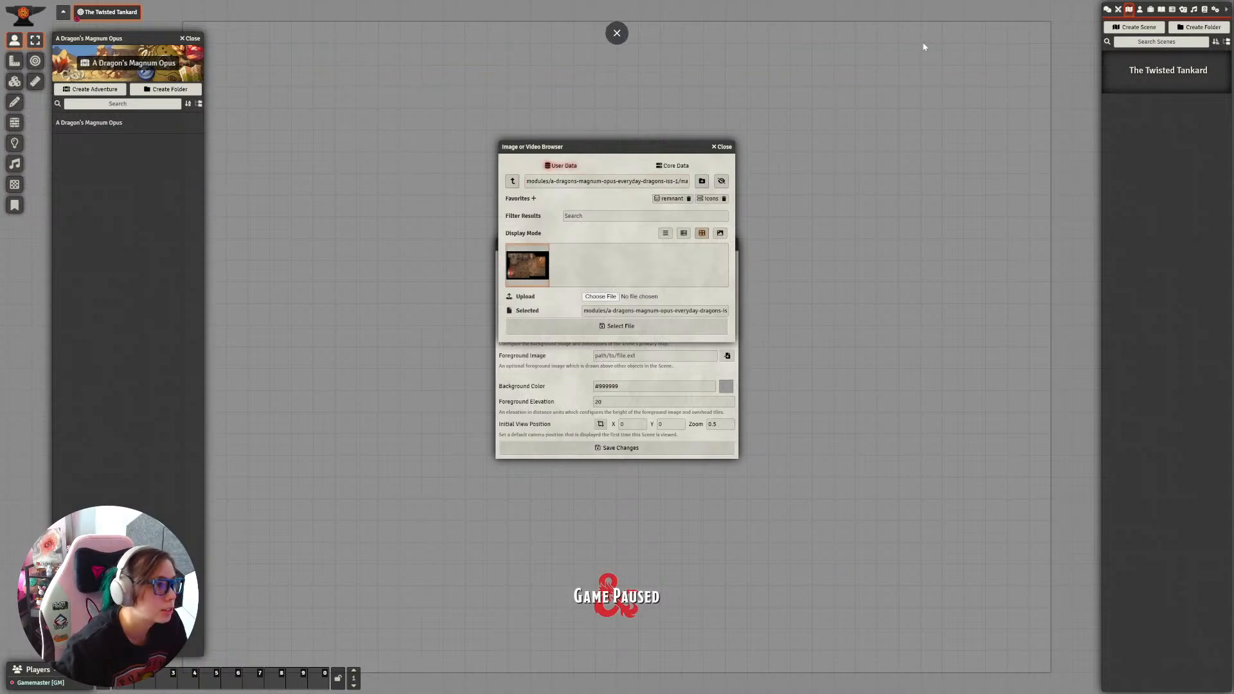
click(617, 326)
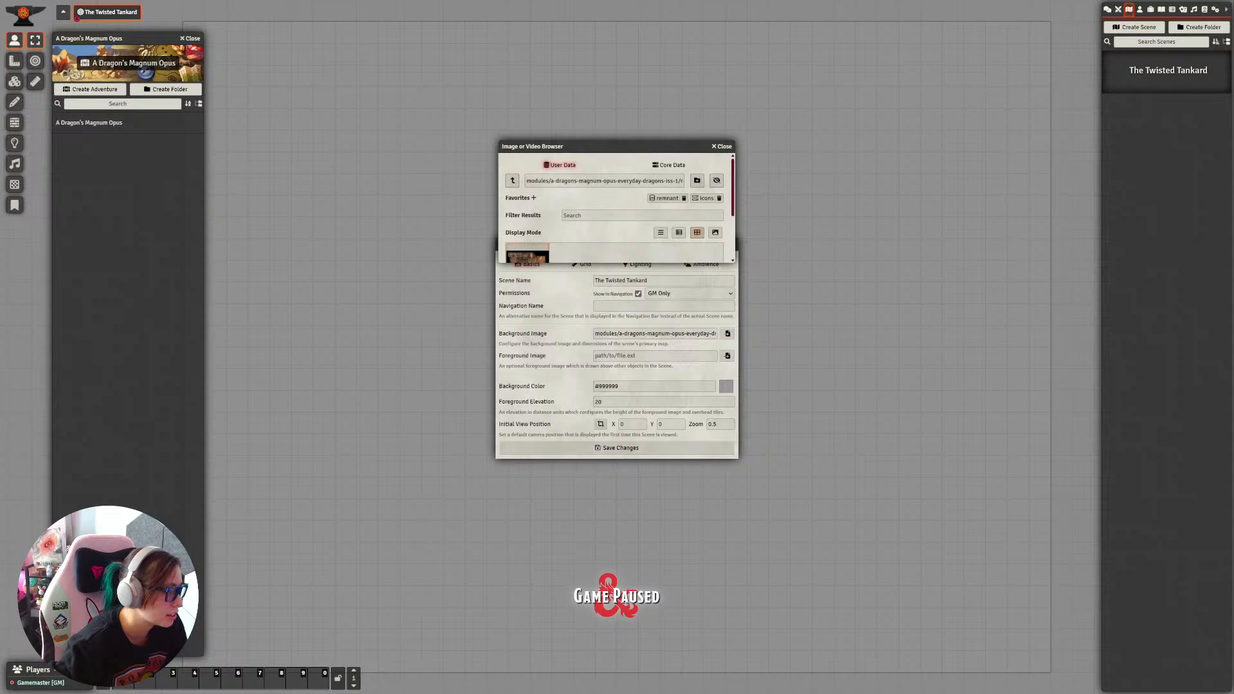
Step: Set the scene's background color to black (#000000) and save the scene configuration
click(725, 386)
click(739, 453)
click(543, 367)
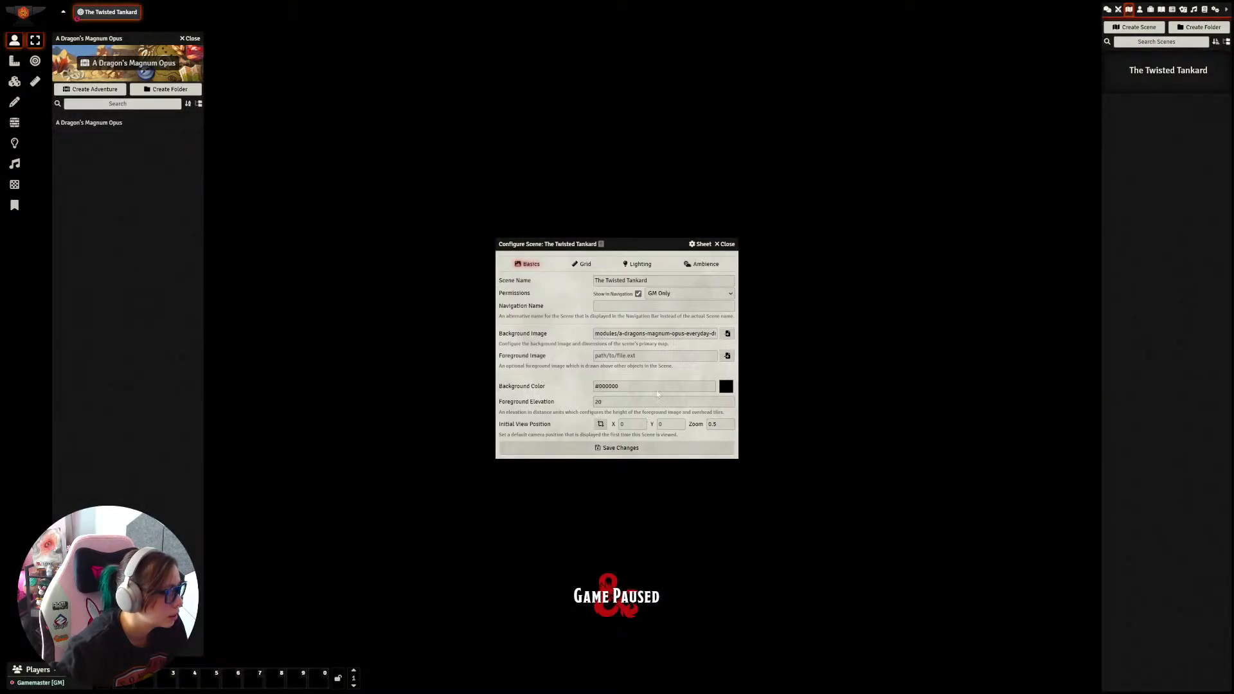
click(617, 448)
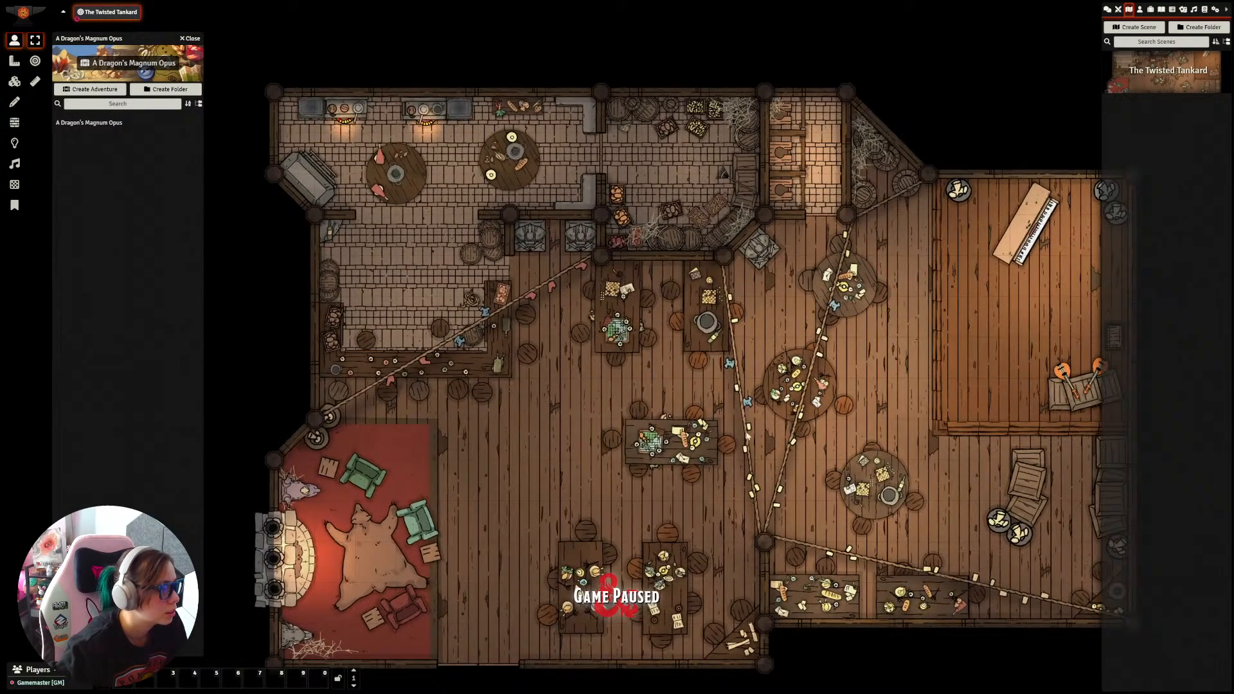
Step: Frame the whole tavern map on the canvas and reopen The Twisted Tankard's scene configuration
drag(779, 452, 787, 253)
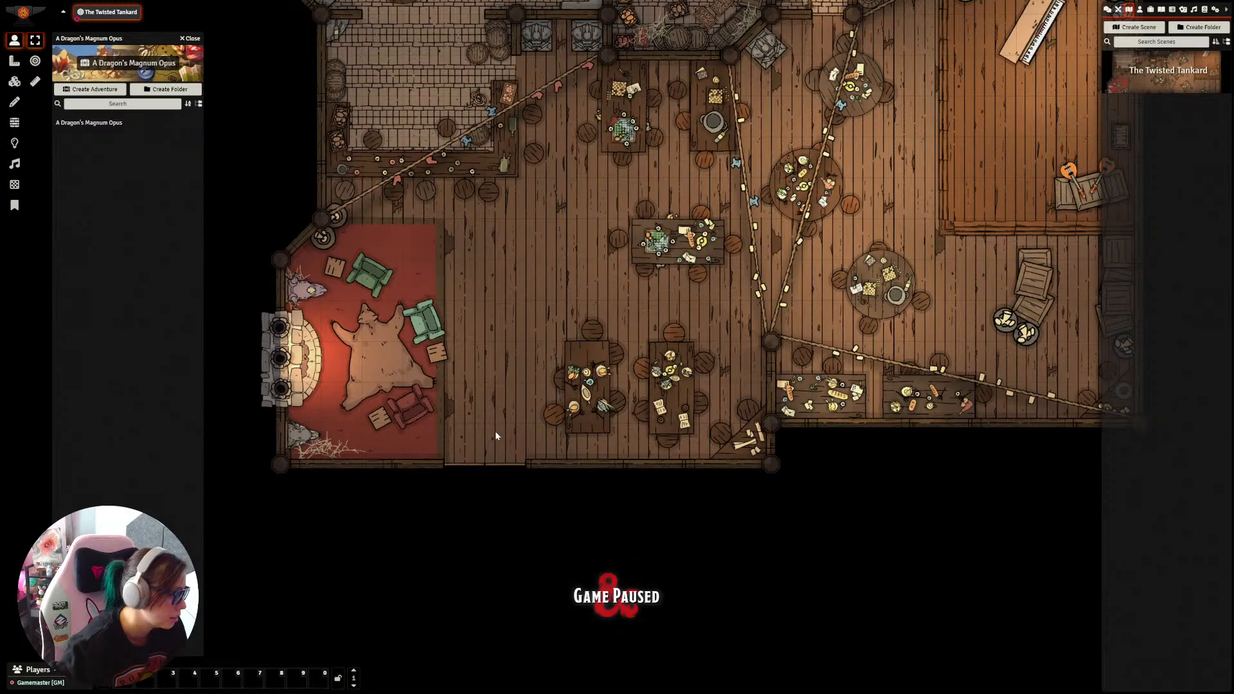
drag(934, 144, 936, 287)
scroll(936, 291, down, 2)
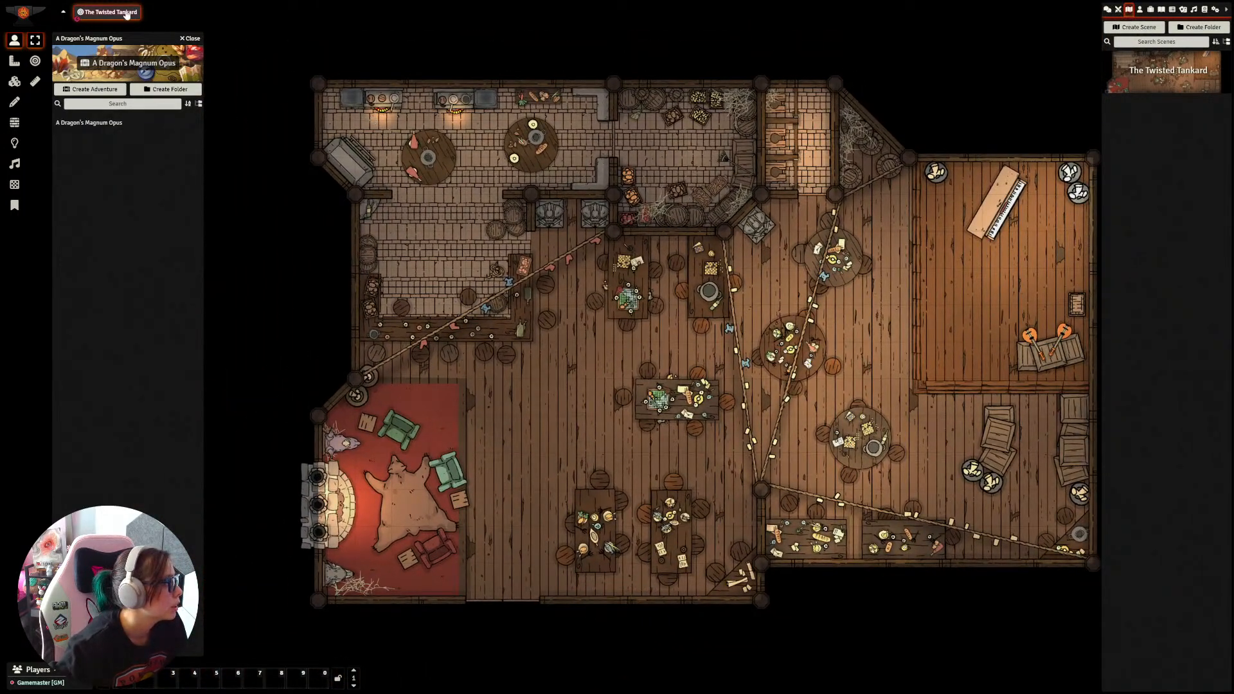
right_click(126, 14)
click(100, 31)
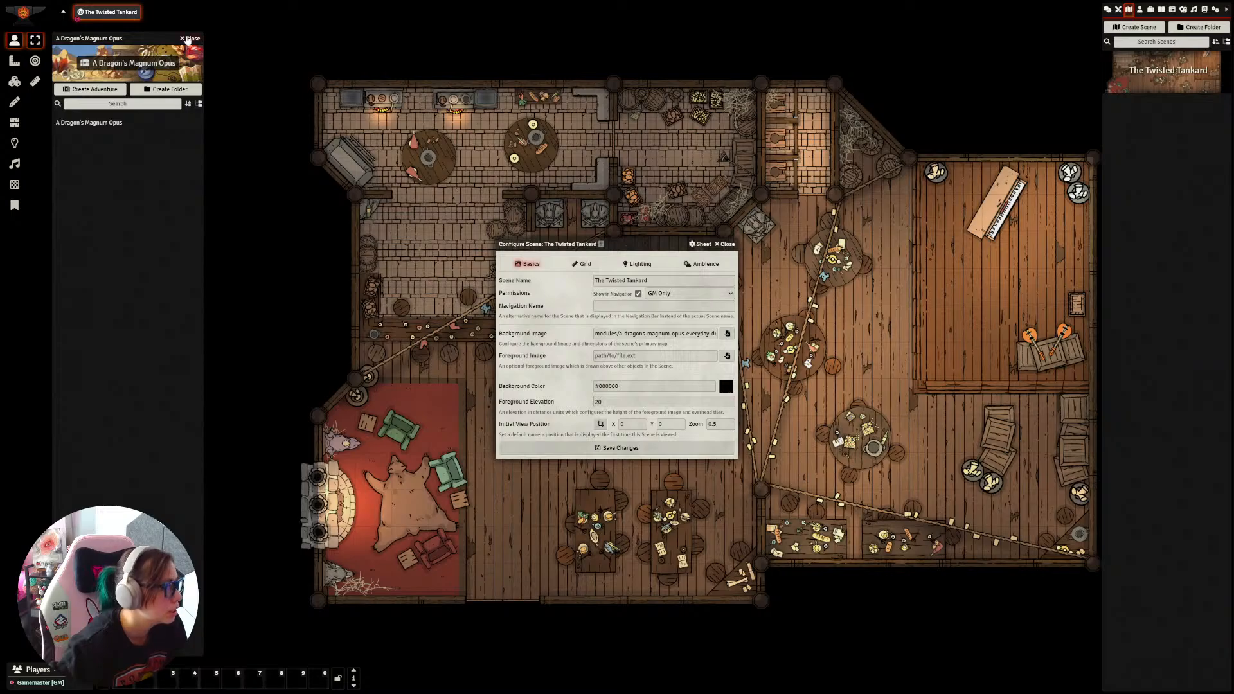
Step: Minimize the A Dragon's Magnum Opus compendium window and place it beside the map, clear of the tavern
double_click(98, 39)
drag(97, 38, 479, 141)
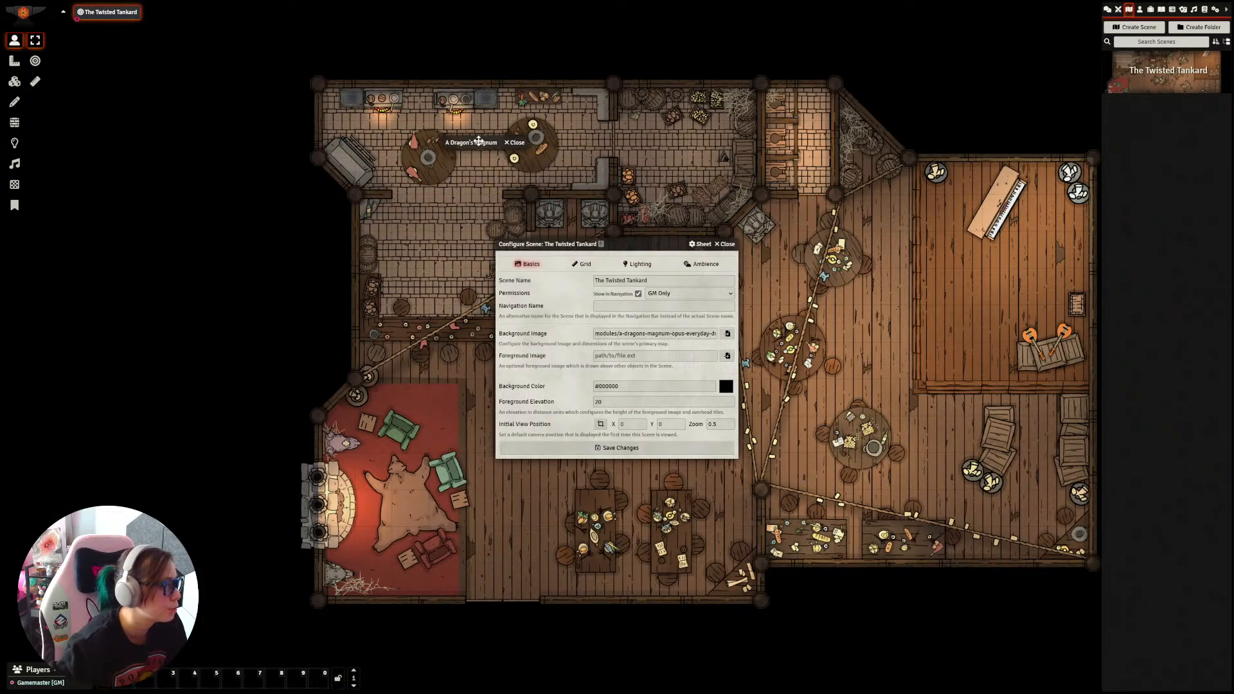
double_click(479, 142)
double_click(493, 78)
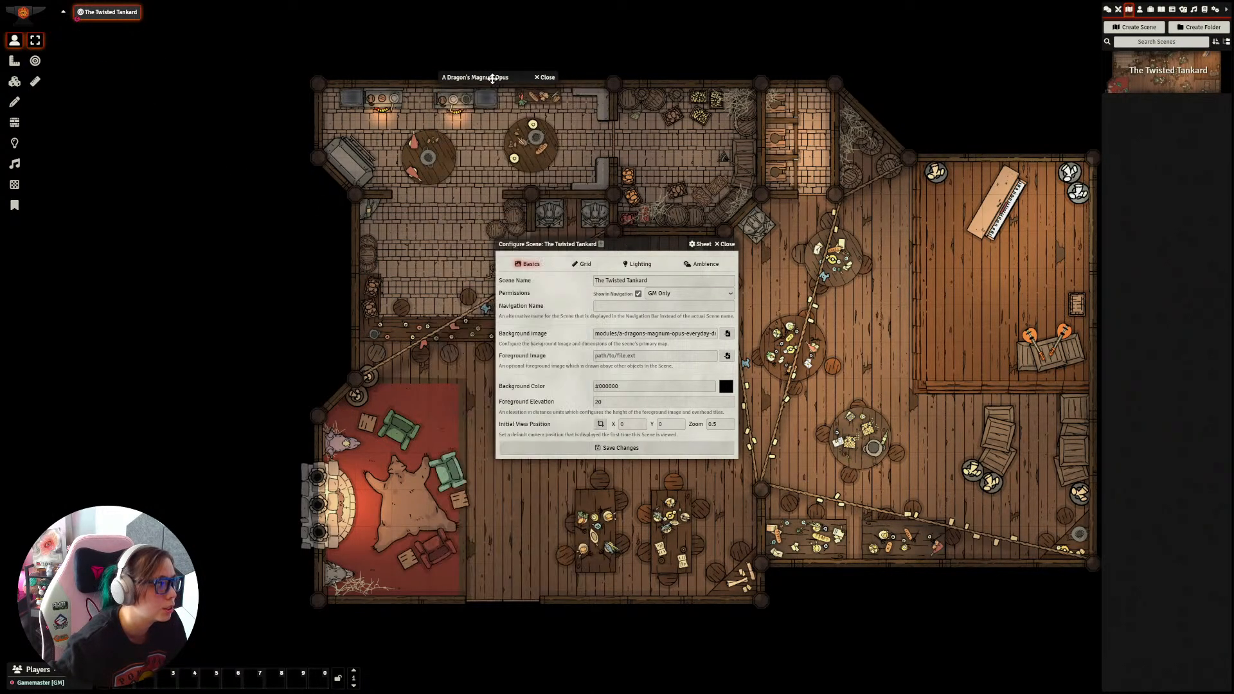
drag(473, 85, 142, 74)
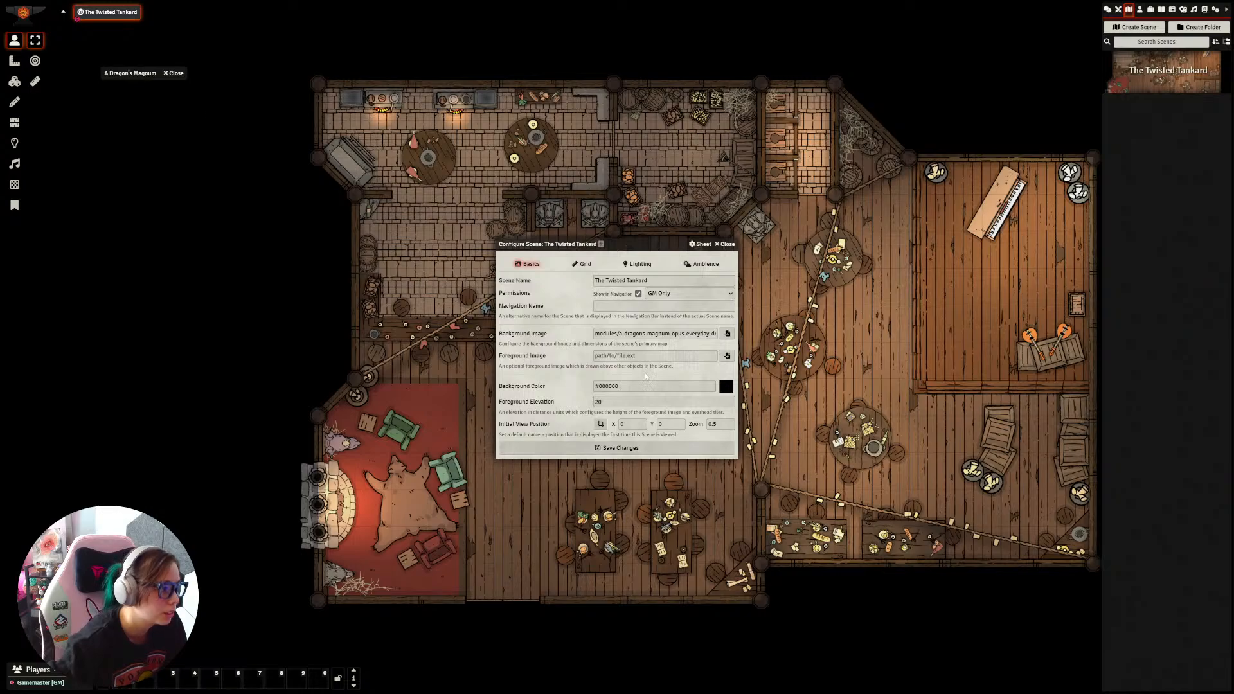
Step: Capture the current canvas view as the scene's initial view position, then review the lighting and grid settings
click(601, 425)
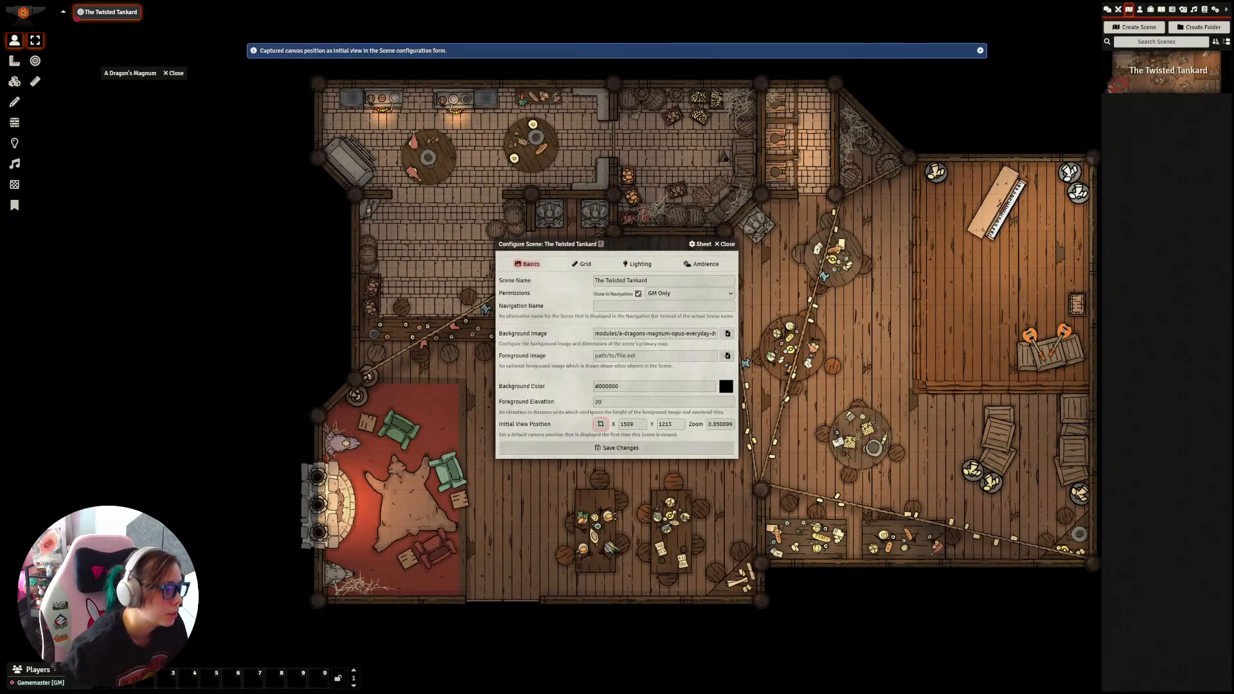
click(636, 264)
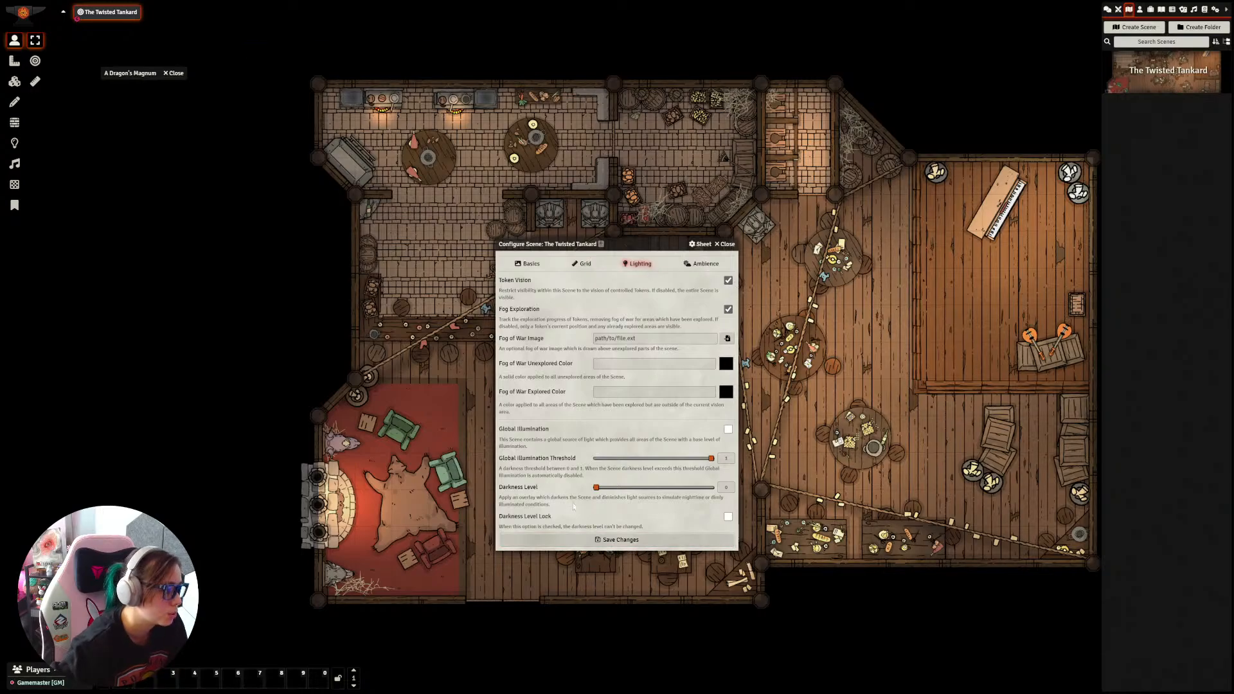
click(581, 269)
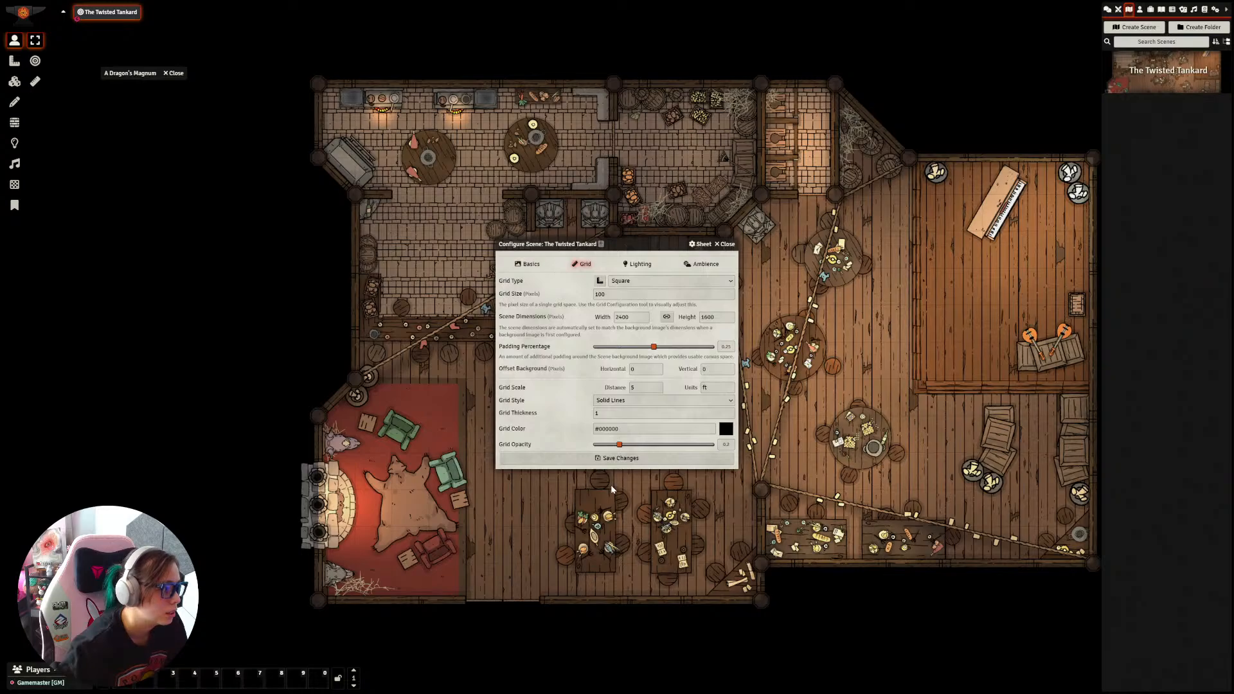
Step: Save the scene's grid settings and switch to editing walls
click(612, 459)
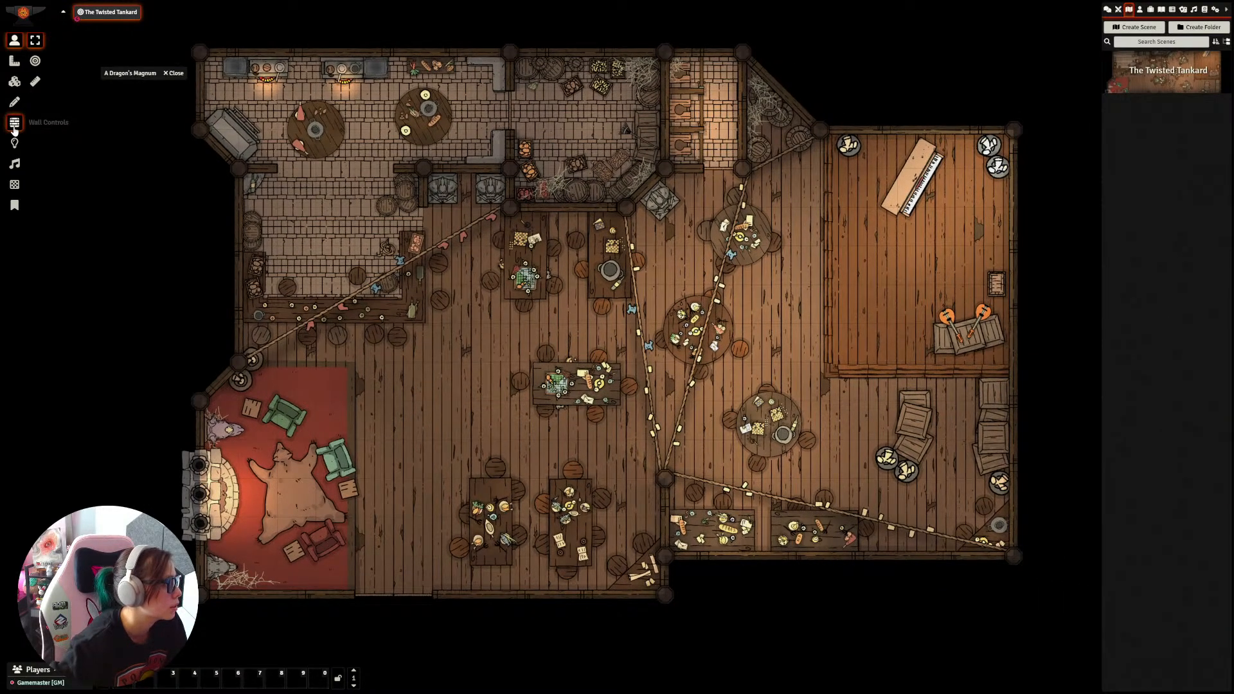
click(14, 123)
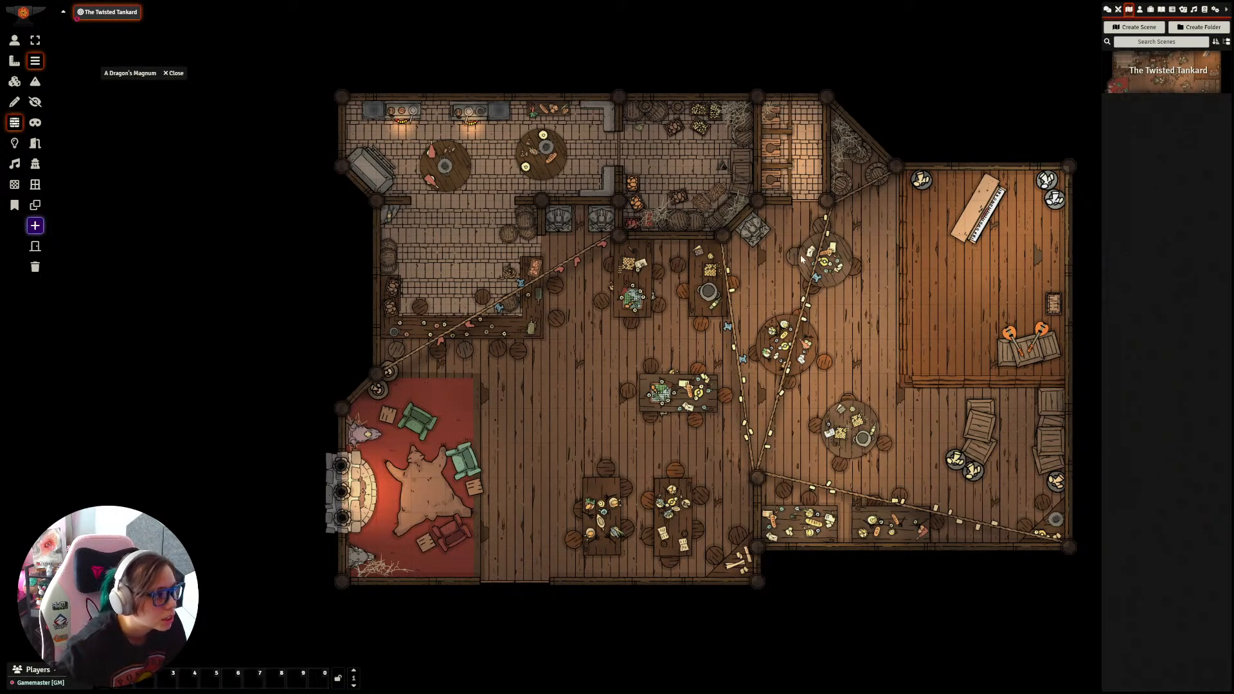
Step: Draw connected walls down the building's west side, from the kitchen's northwest corner to the pillar just above the fireplace
scroll(800, 254, up, 8)
drag(830, 154, 846, 301)
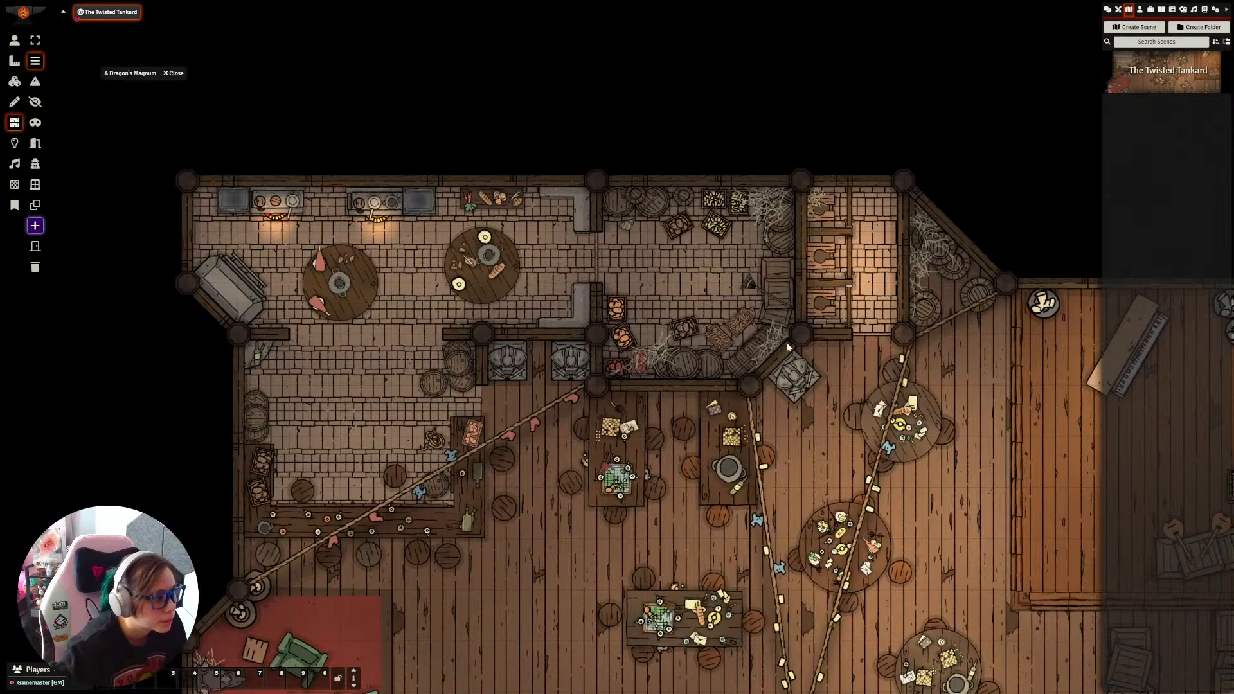
drag(642, 431, 709, 466)
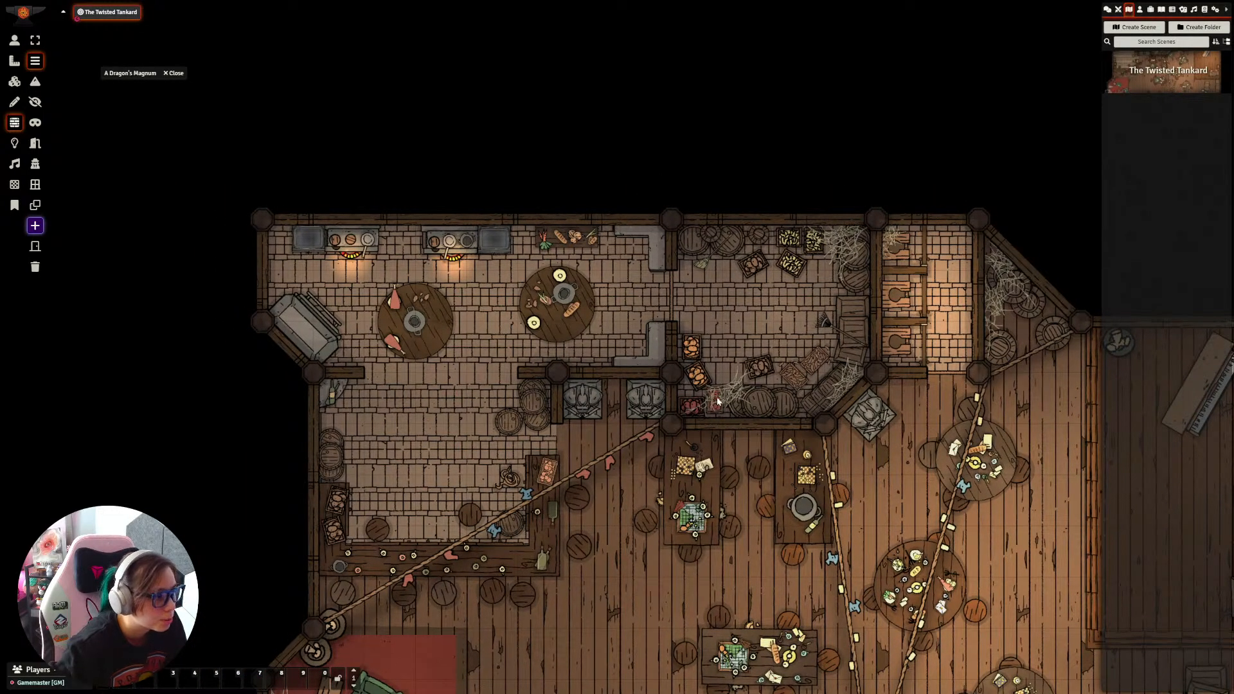
drag(684, 426, 753, 342)
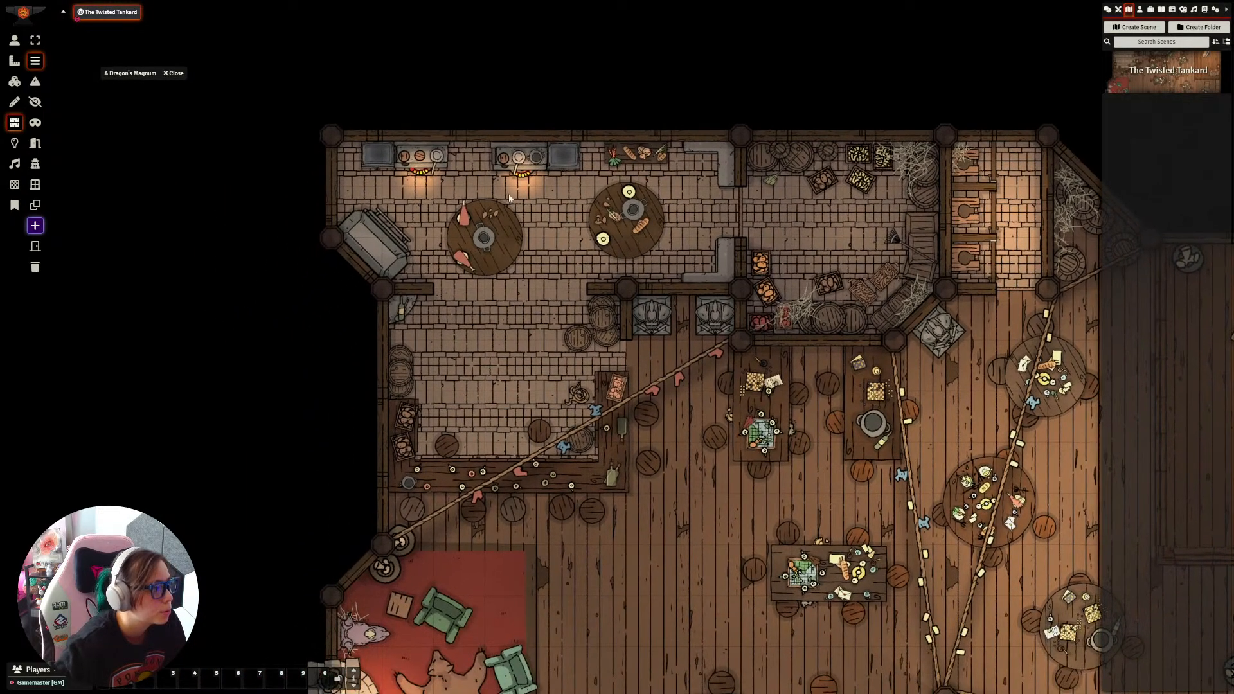
mouse_move(331, 135)
mouse_down()
mouse_move(329, 237)
mouse_move(382, 291)
mouse_up()
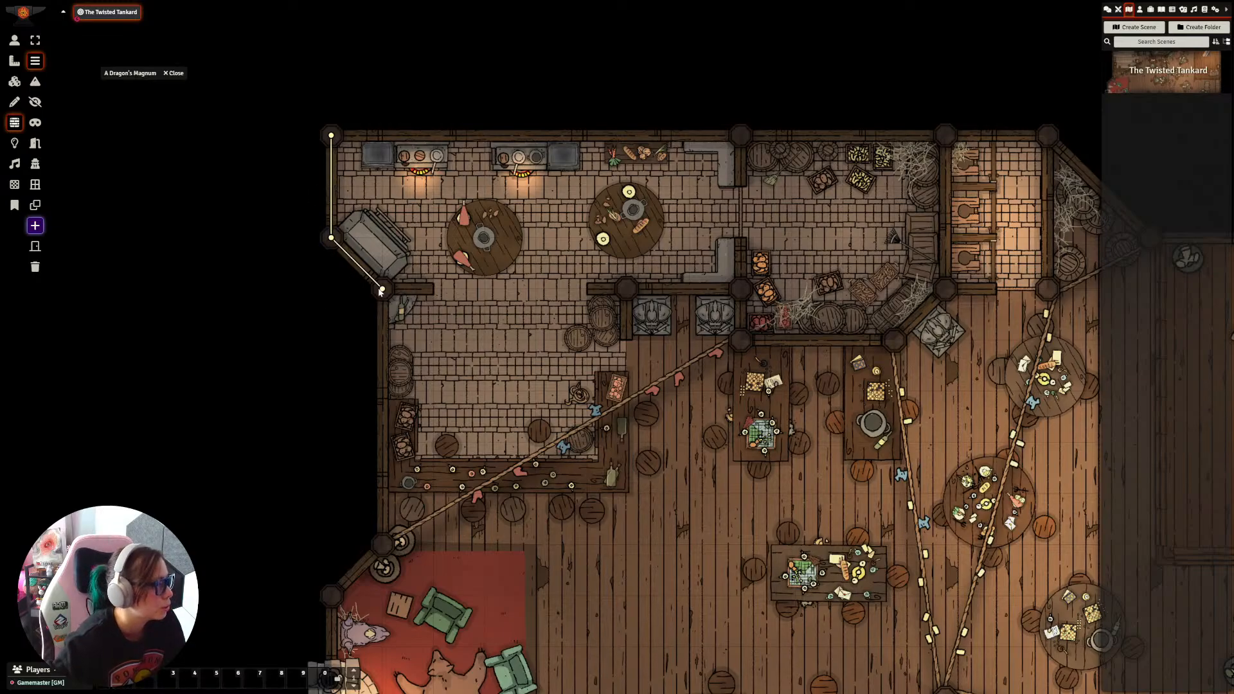
click(381, 291)
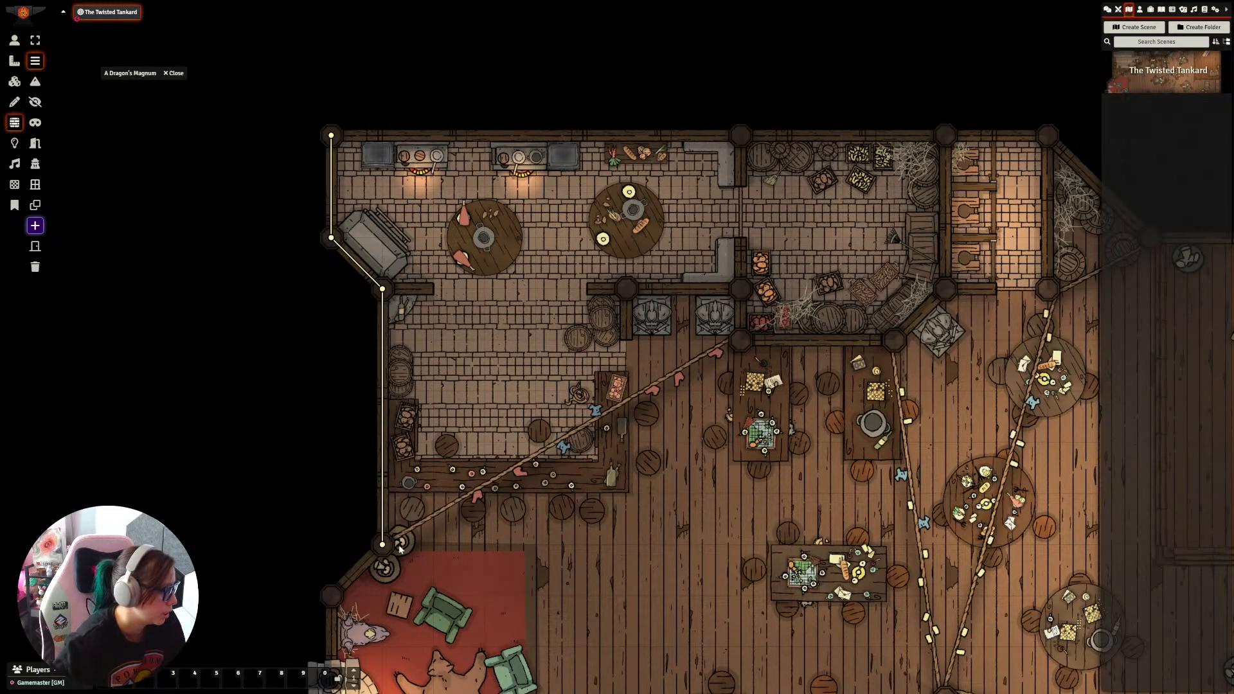
click(333, 597)
Step: Draw walls around the fireplace lounge and along the south side up to the inner pillar, leaving the entrance gap open
drag(549, 619, 614, 179)
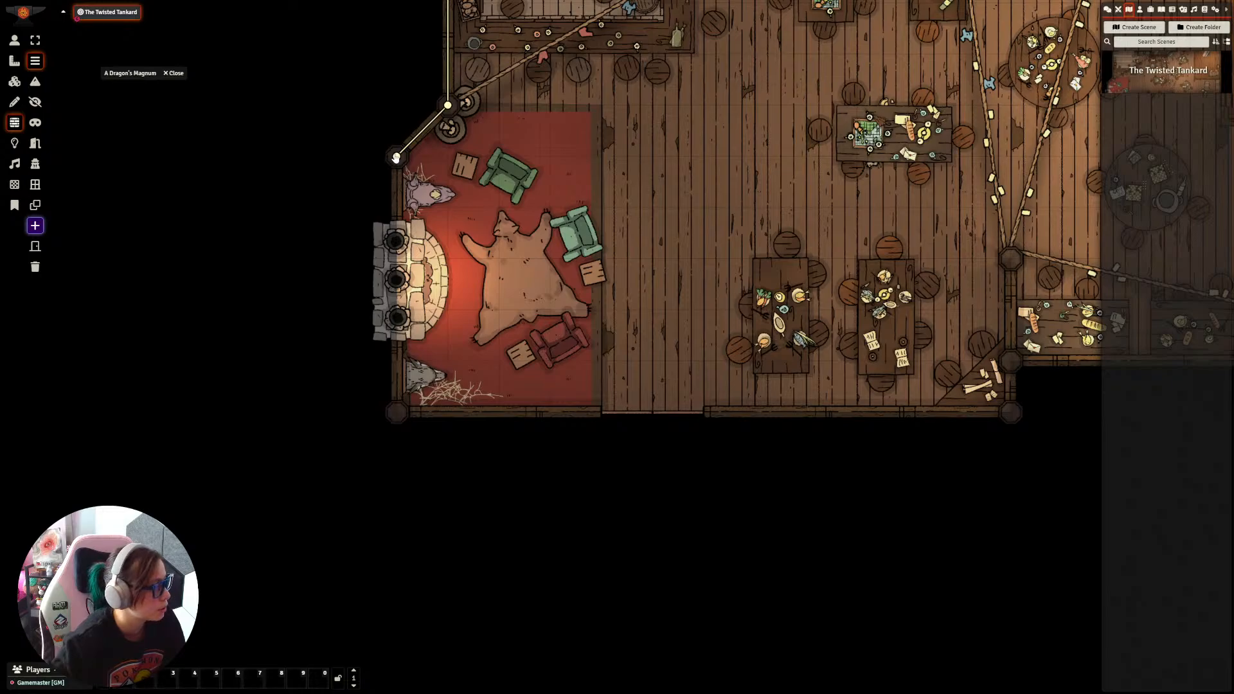
mouse_move(396, 159)
mouse_down()
mouse_move(400, 308)
mouse_move(448, 362)
mouse_move(404, 411)
mouse_move(597, 419)
mouse_up()
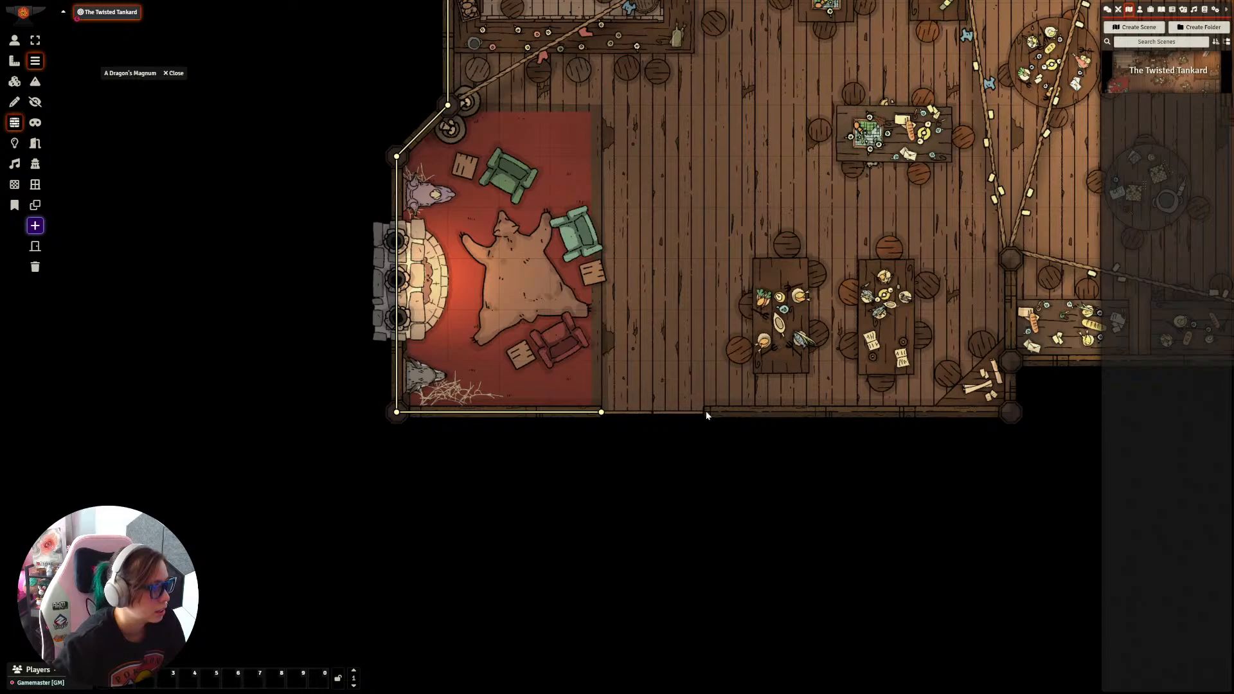
mouse_move(705, 413)
mouse_down()
mouse_move(961, 413)
mouse_move(1019, 270)
mouse_up()
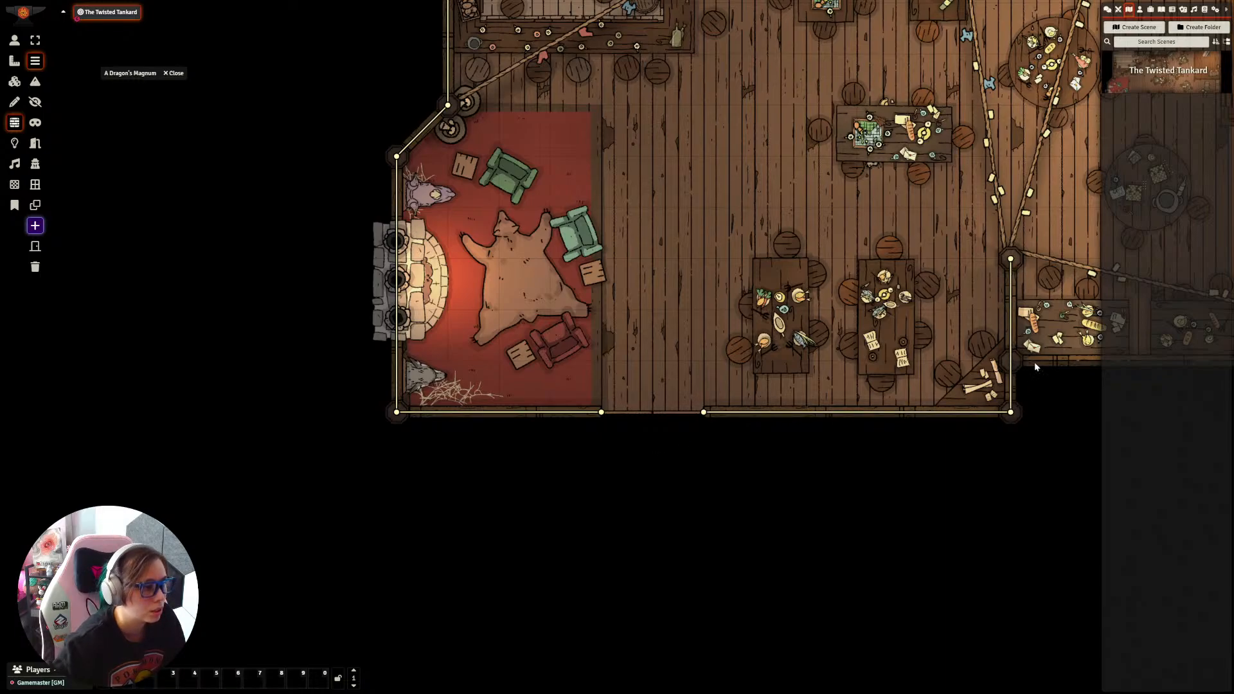
Step: Draw the remaining outer walls along the stage room's south and east sides and the north side back to the kitchen corner
drag(1044, 335, 548, 389)
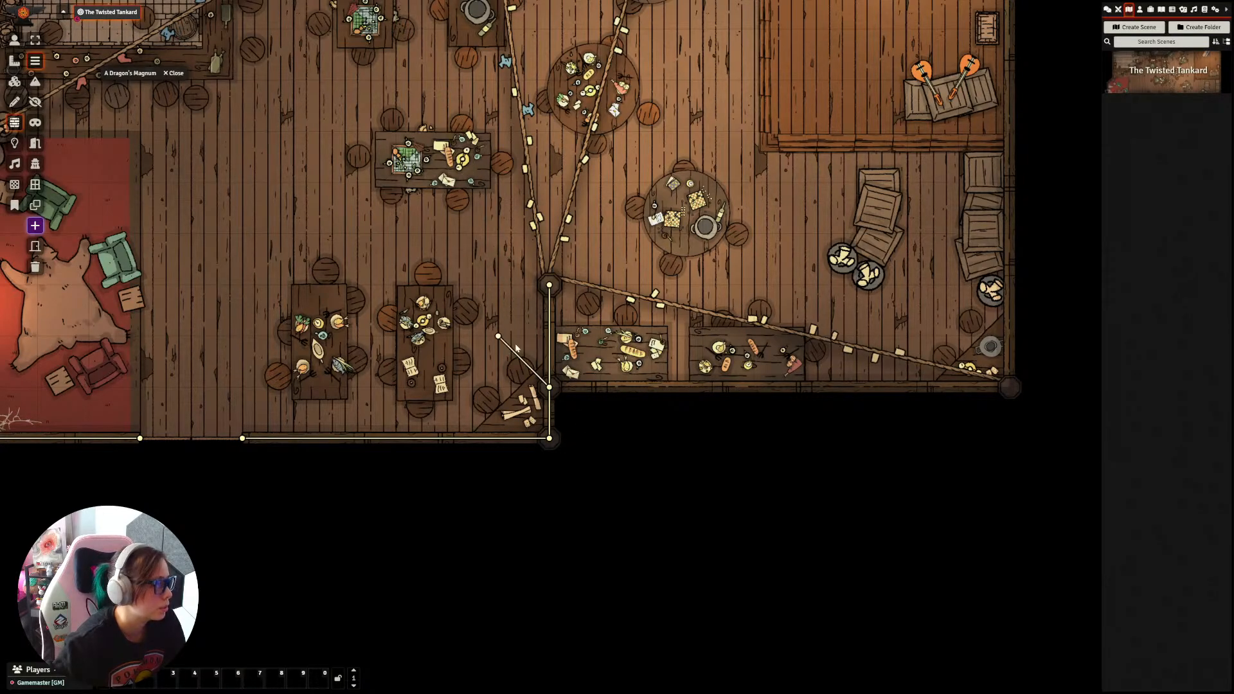
mouse_move(550, 387)
mouse_down()
mouse_move(626, 419)
mouse_move(1010, 387)
mouse_up()
drag(1016, 256, 851, 391)
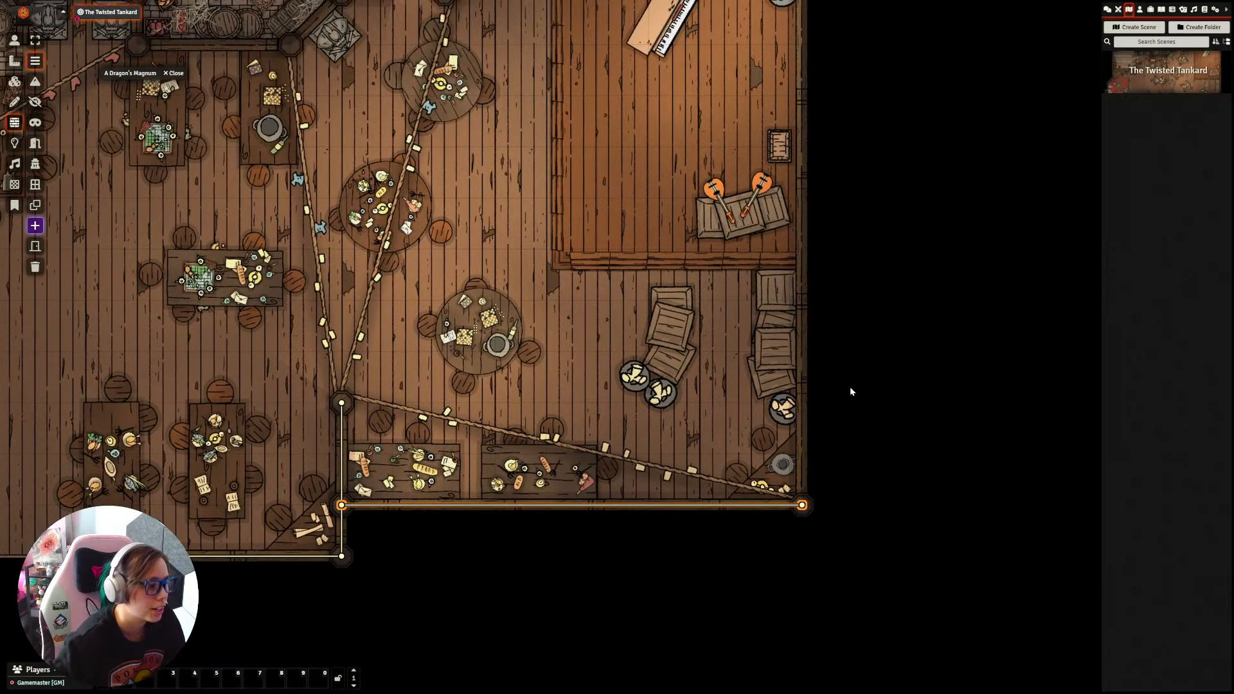
mouse_move(804, 508)
mouse_down()
mouse_move(823, 18)
mouse_move(808, 133)
mouse_move(803, 73)
mouse_move(546, 72)
mouse_move(776, 447)
mouse_move(671, 347)
mouse_move(461, 342)
mouse_up()
drag(364, 303, 708, 313)
drag(1022, 357, 307, 356)
Step: Draw the kitchen's inner south wall to the storeroom pillar, plus a short perpendicular wall beside the barrels
drag(844, 477, 657, 285)
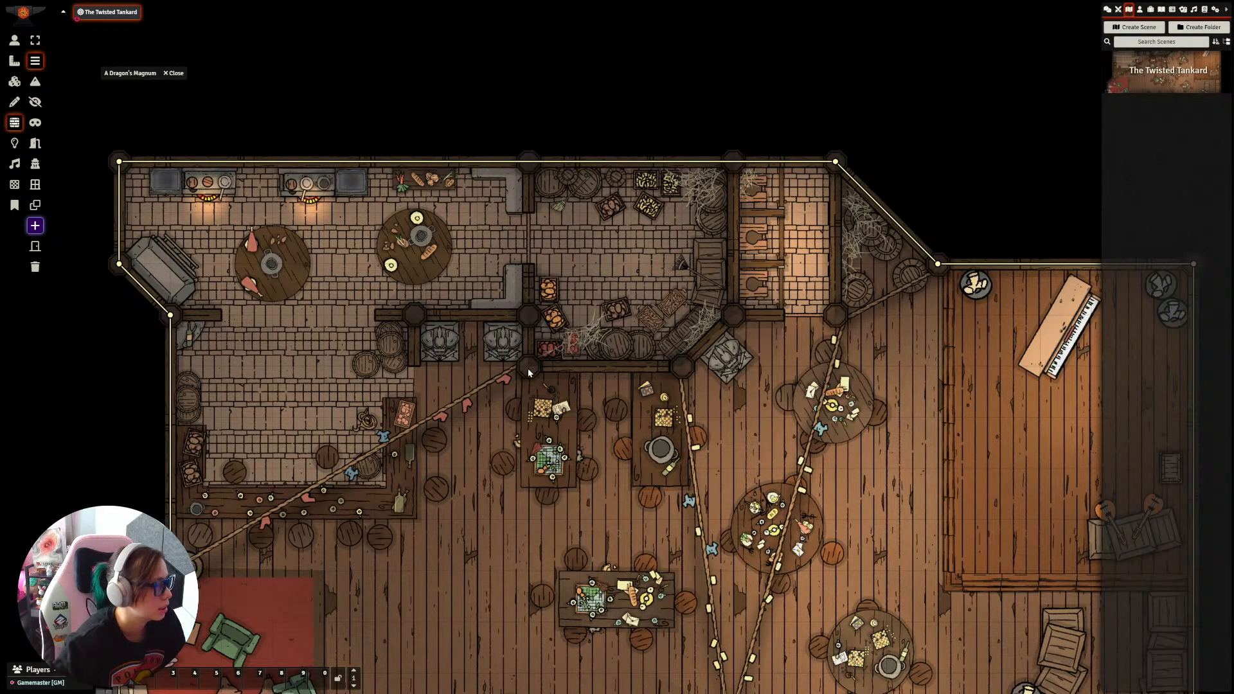
drag(376, 315, 500, 327)
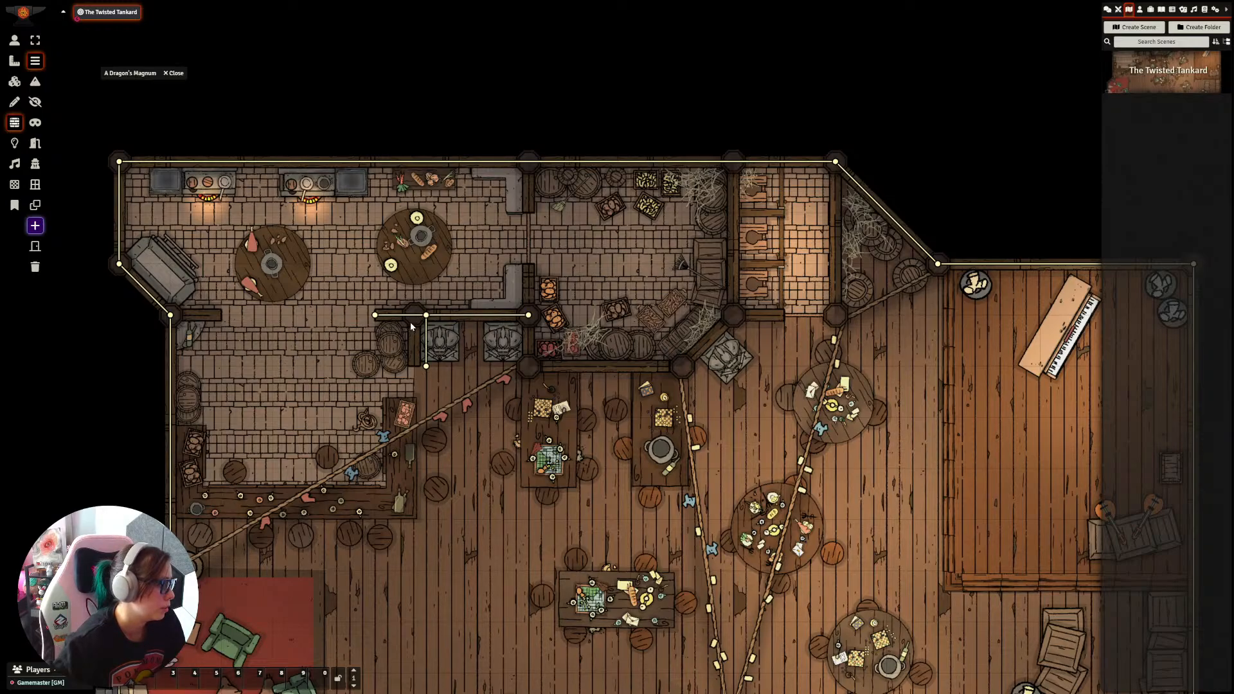
Step: Move both ends of the short perpendicular wall onto the line of the beam and pillar beside the barrels
scroll(503, 379, up, 5)
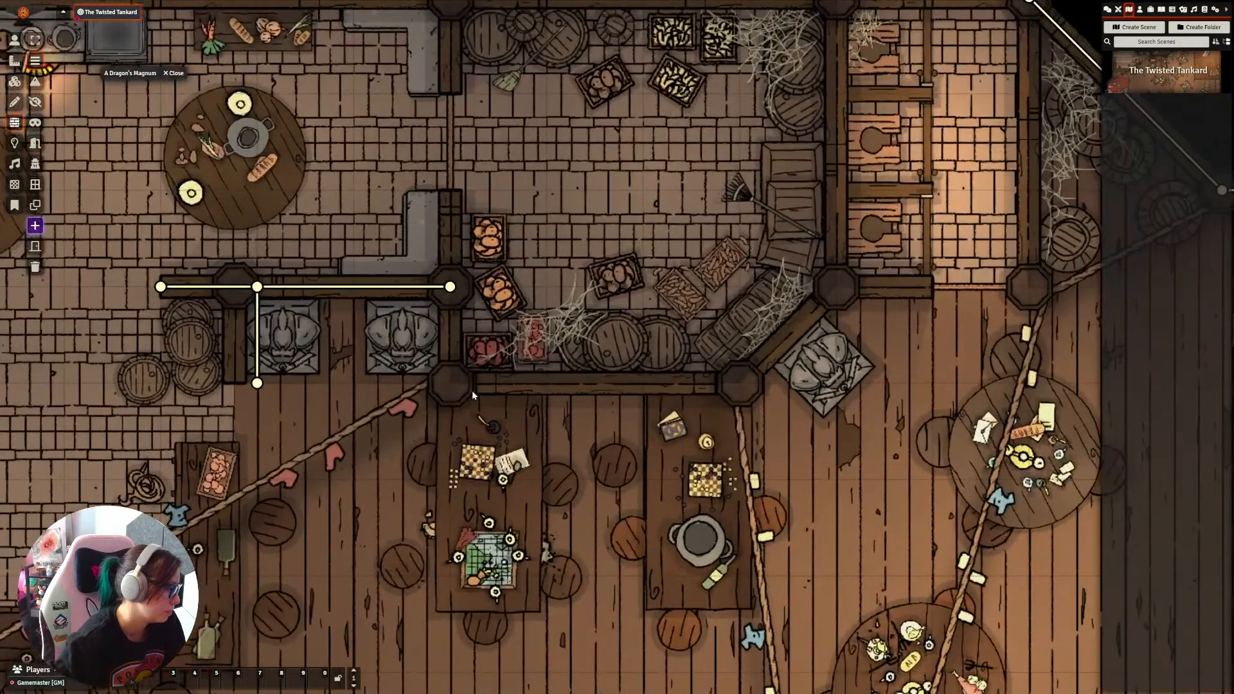
scroll(603, 291, up, 1)
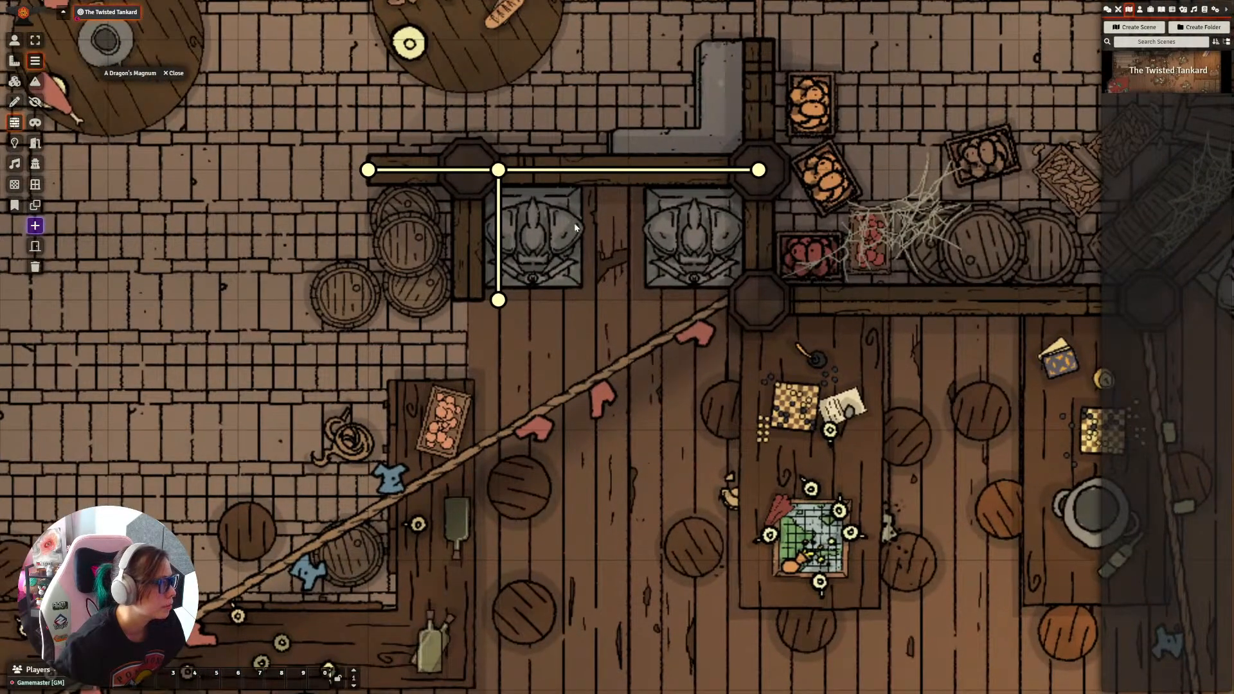
drag(587, 230, 690, 341)
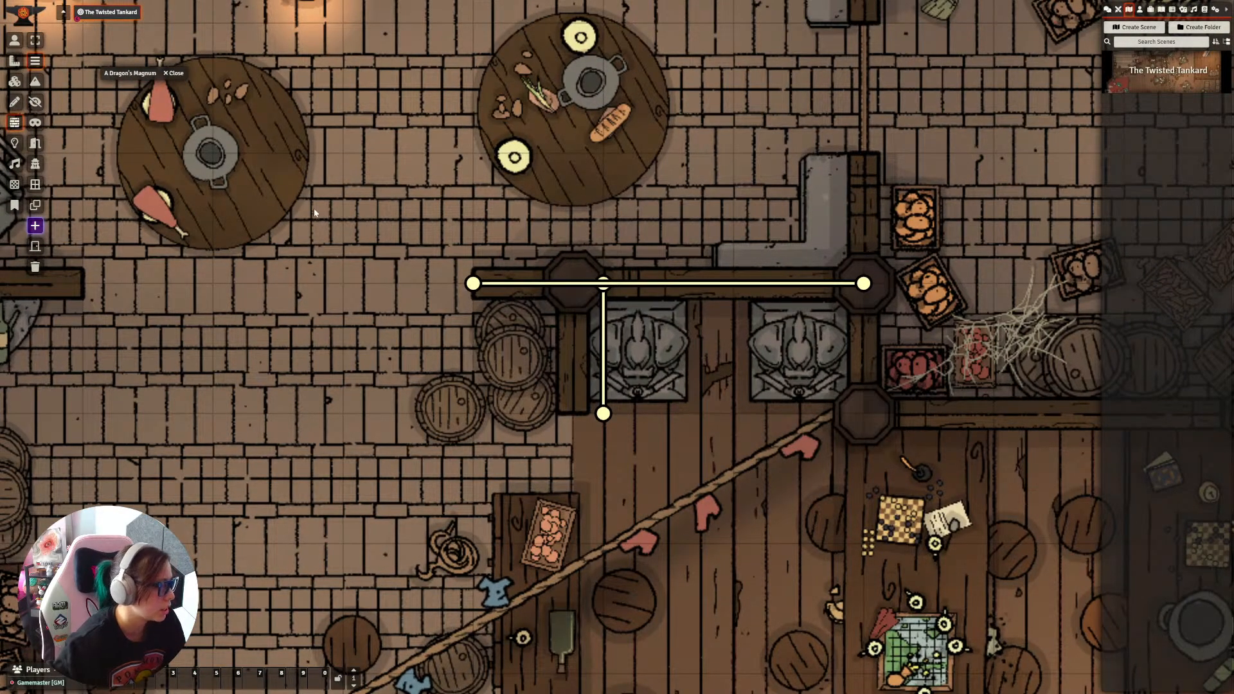
click(35, 39)
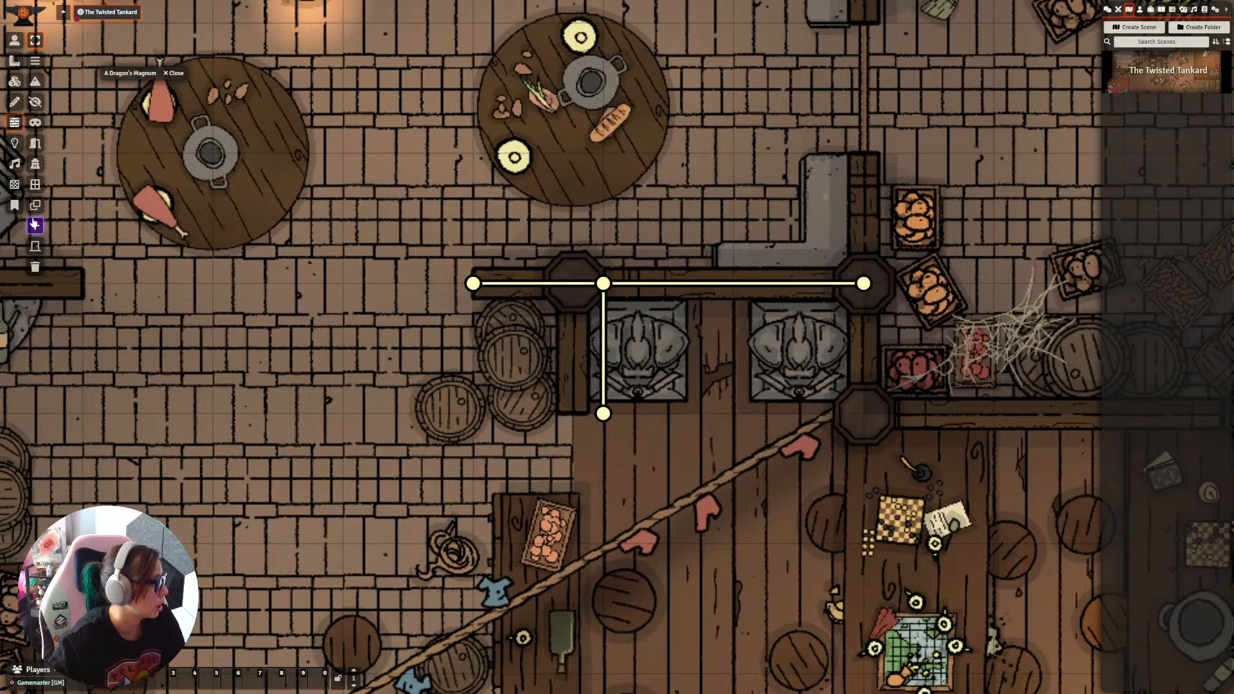
drag(603, 286, 571, 284)
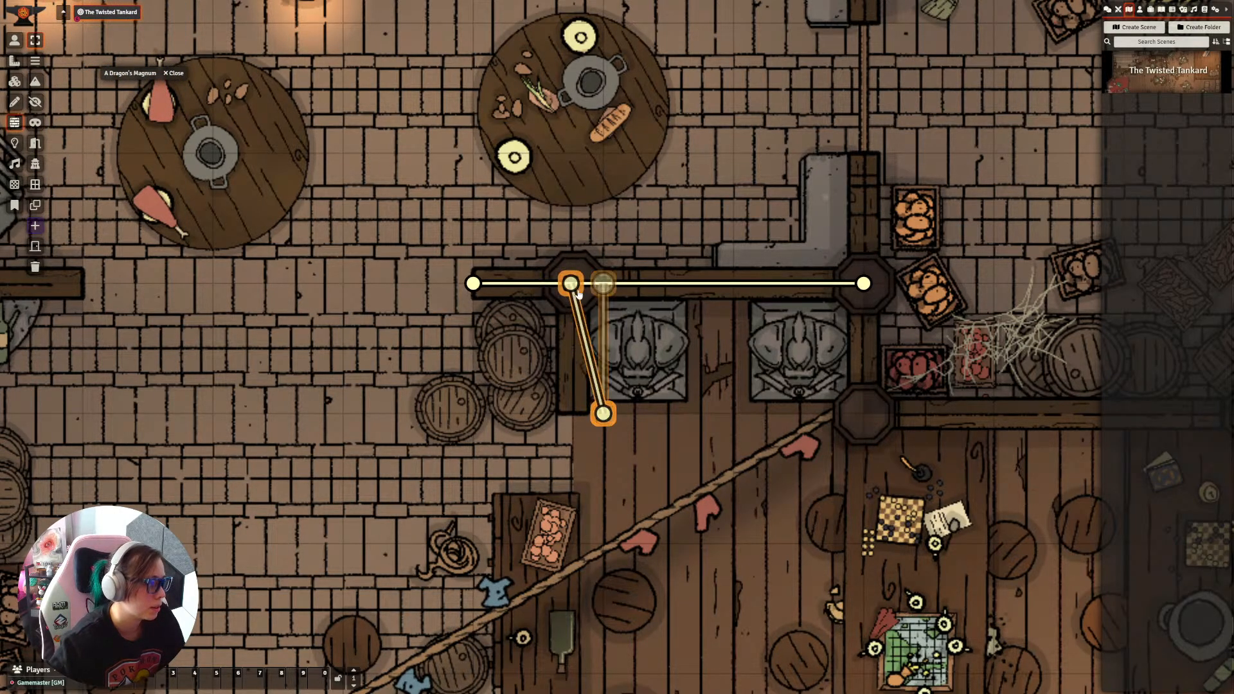
drag(605, 412, 571, 413)
Step: Draw the short wall stub from the kitchen's west outer wall along its beam, and undo the surplus segment
scroll(638, 394, down, 9)
drag(669, 416, 678, 375)
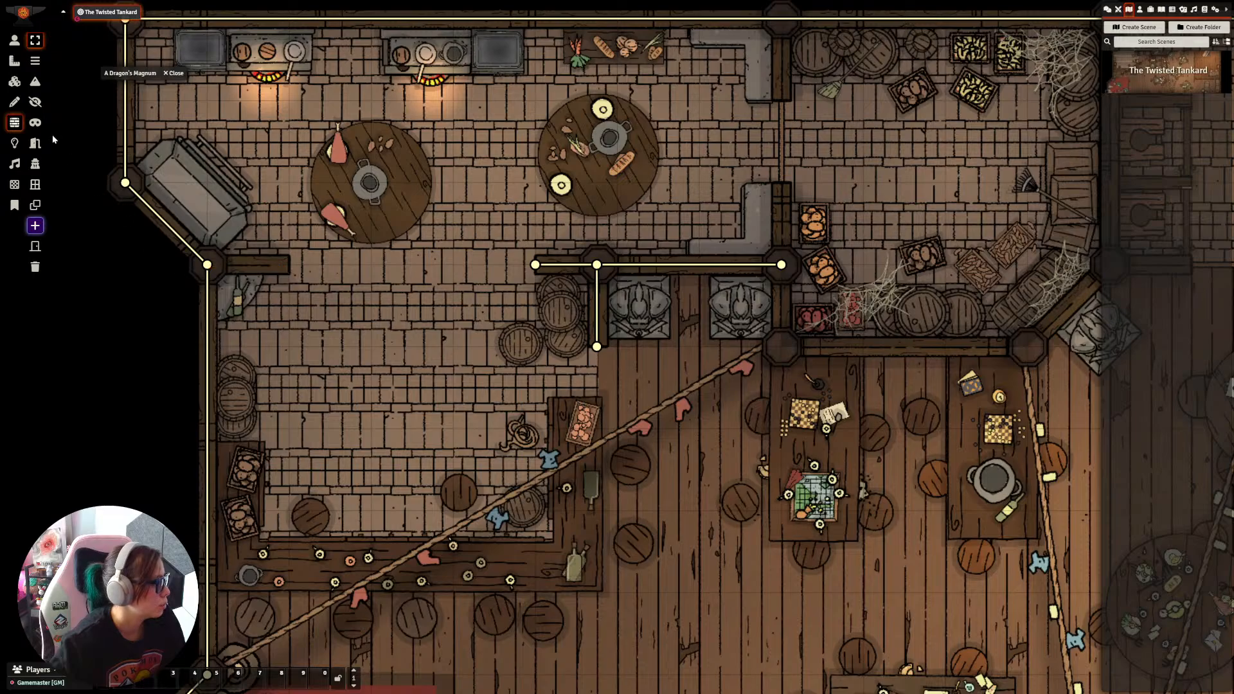
click(35, 61)
mouse_move(207, 264)
mouse_down()
mouse_move(289, 264)
mouse_move(371, 347)
mouse_up()
key(ctrl+z)
Step: Draw connected walls around the storeroom's south side and angled corner, then up its east side to the north outer wall
drag(802, 436, 569, 374)
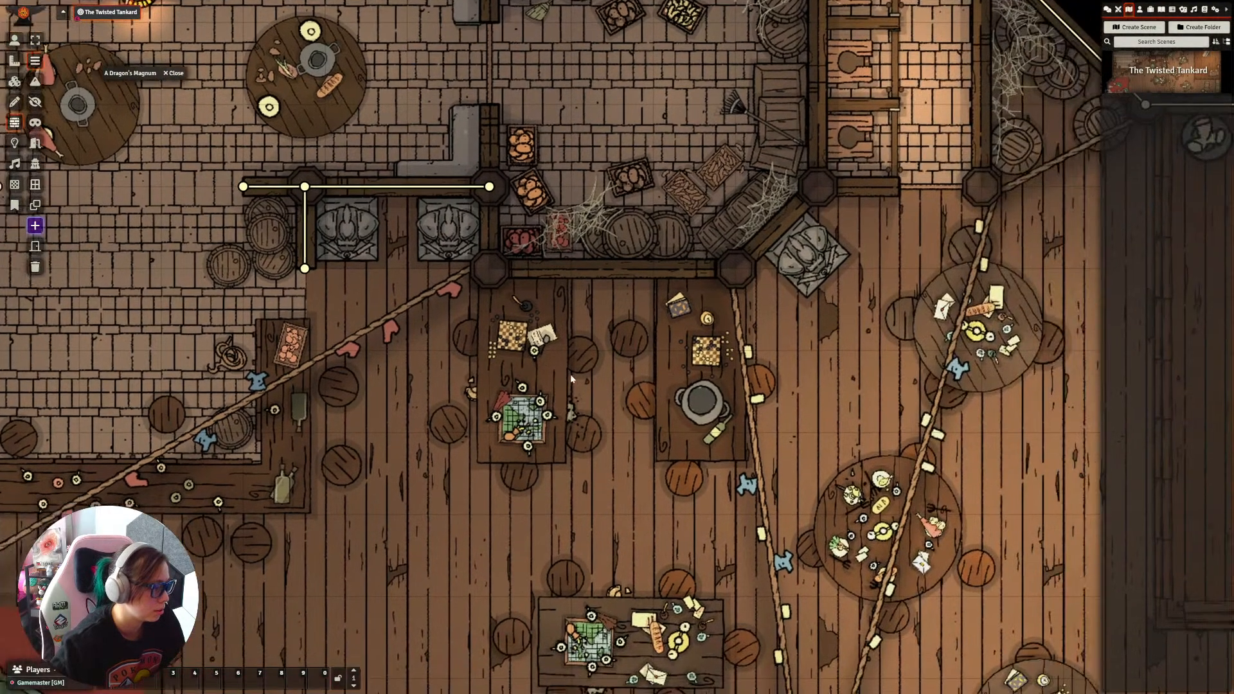
drag(566, 210, 550, 298)
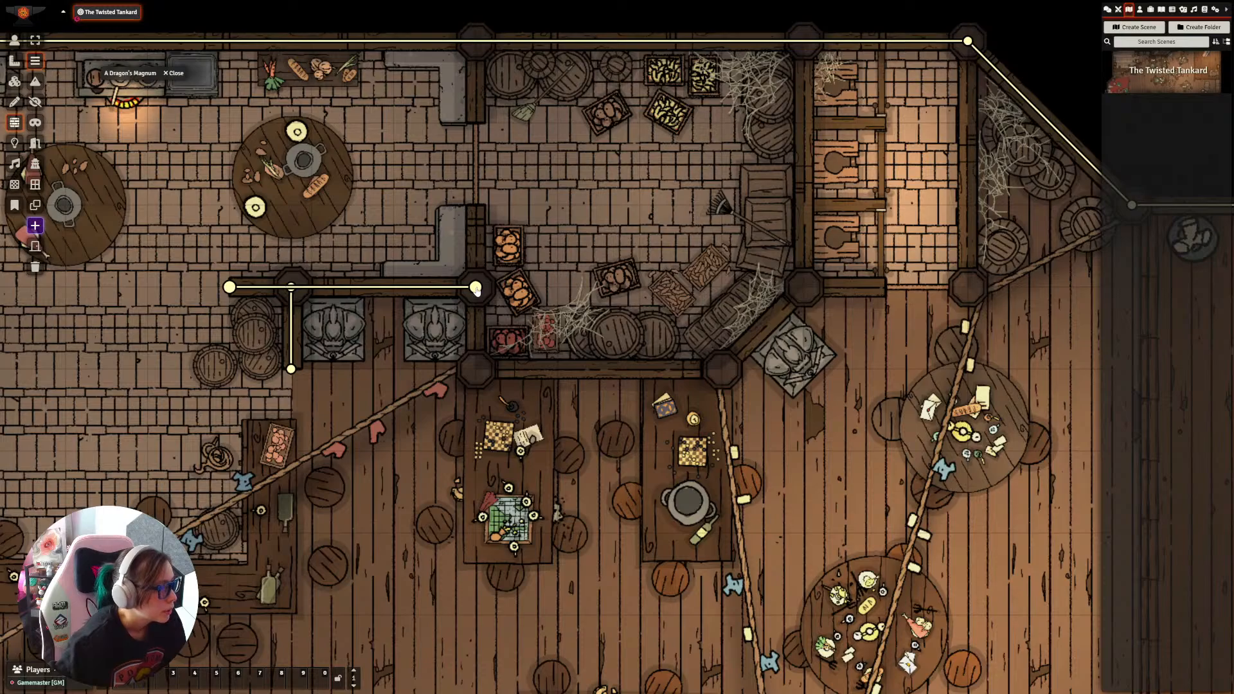
mouse_move(475, 287)
mouse_down()
mouse_move(475, 369)
mouse_move(738, 365)
mouse_move(808, 303)
mouse_move(808, 60)
mouse_up()
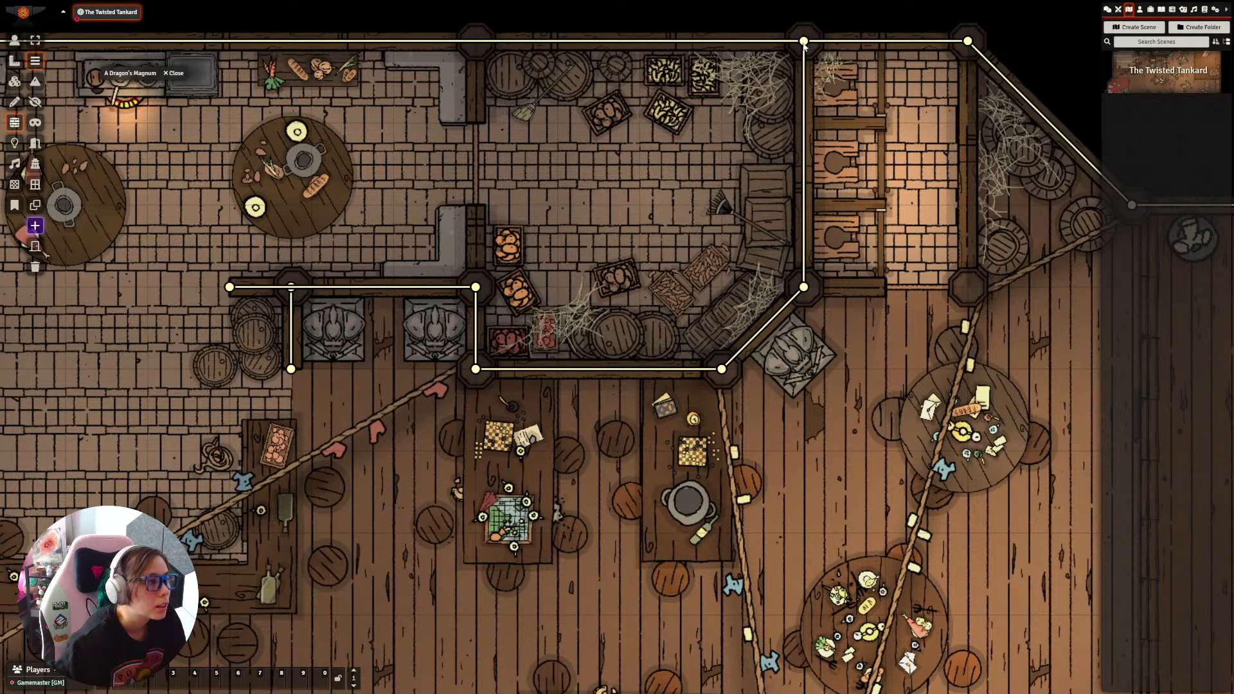
Step: Draw the restroom's short south wall and its full east wall, leaving the doorway between them open
drag(860, 216, 598, 358)
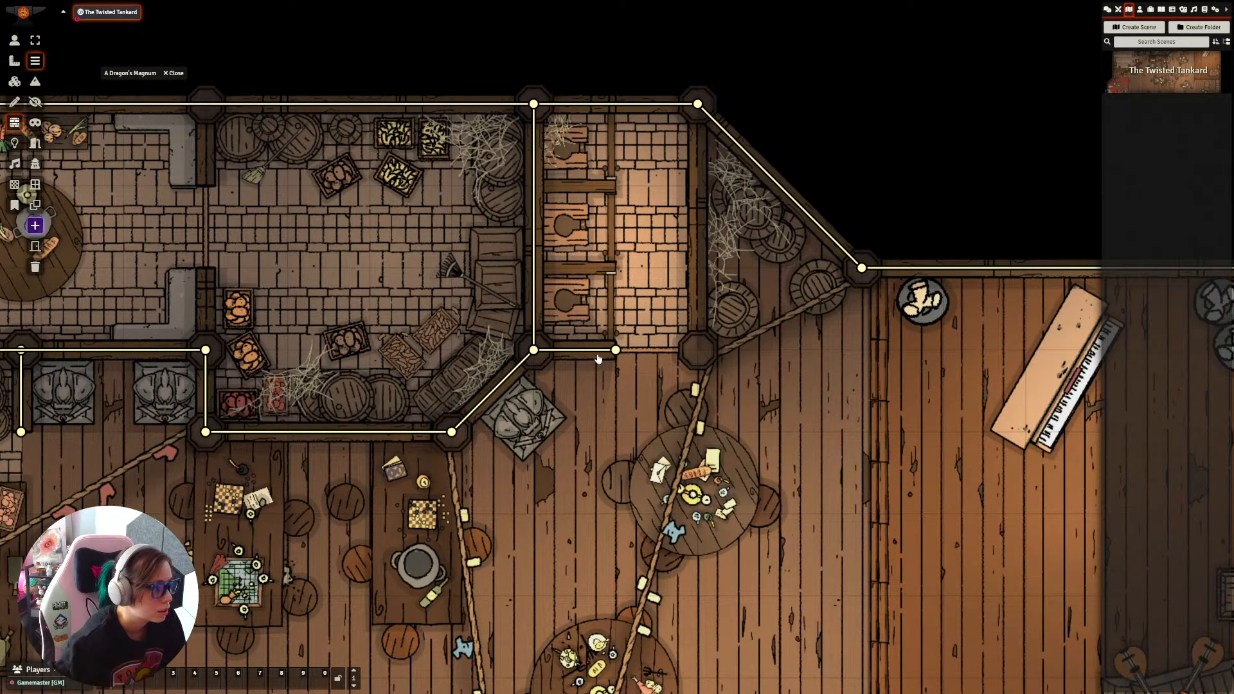
drag(695, 353, 697, 104)
Step: Draw two short divider walls between the three restroom stalls
drag(884, 408, 740, 305)
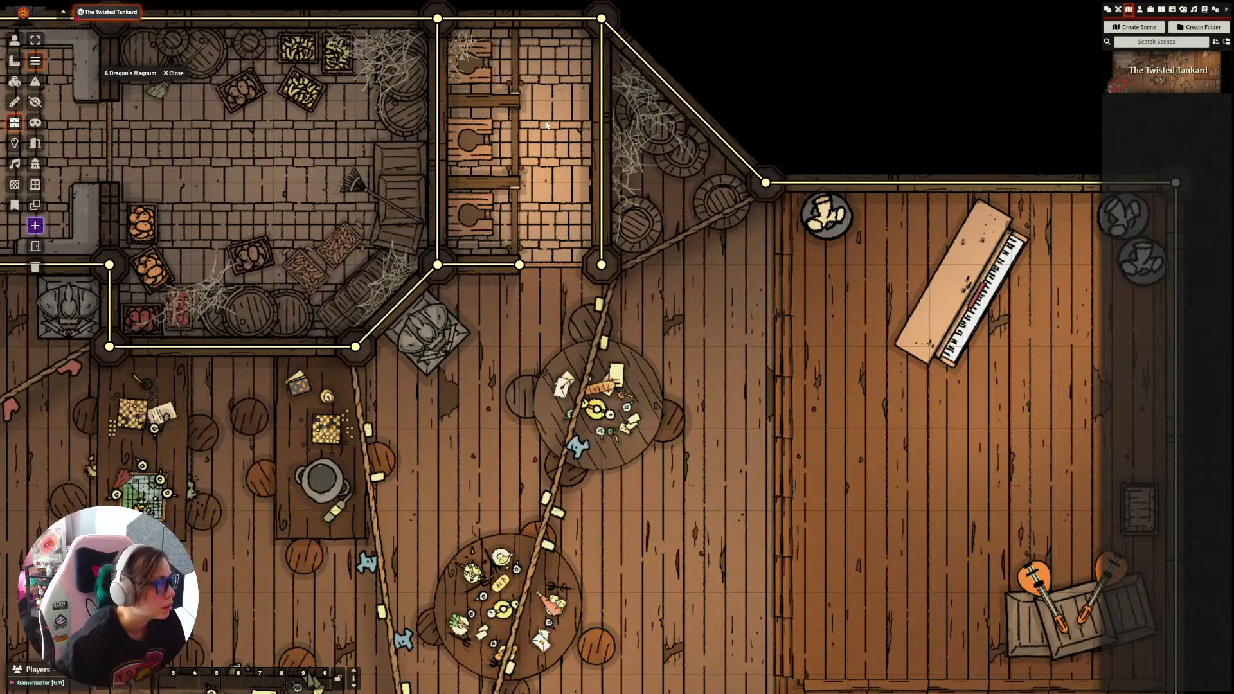
drag(546, 126, 604, 260)
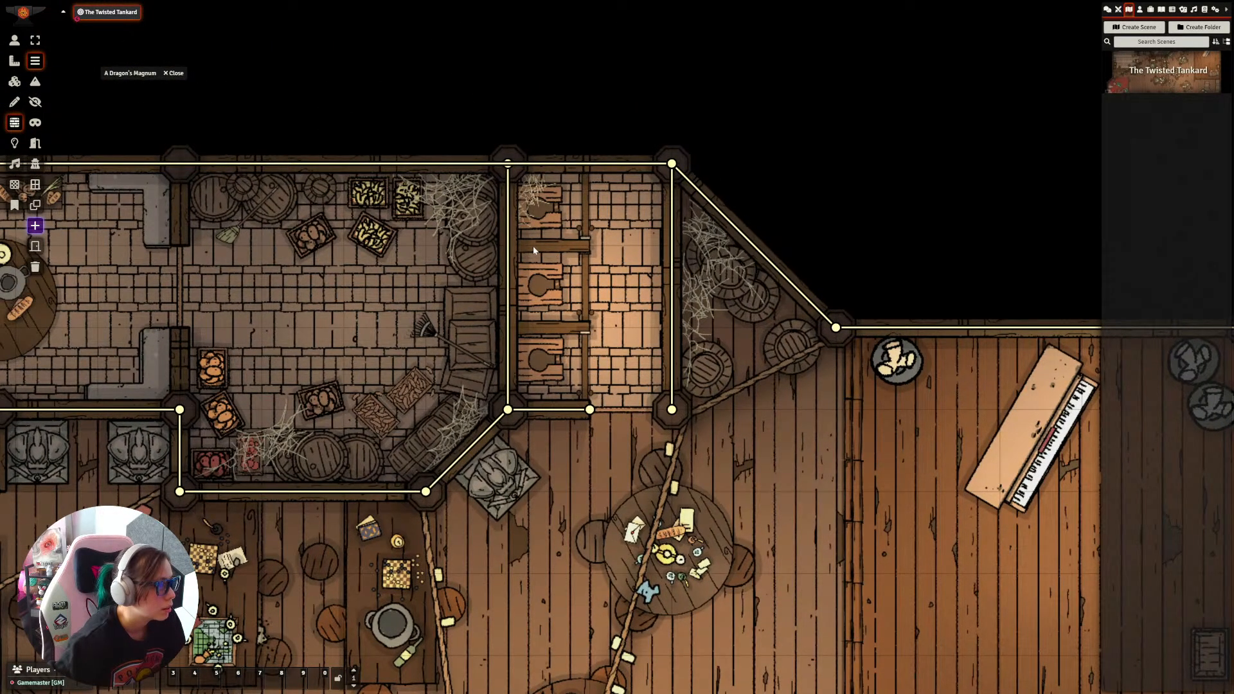
drag(586, 249, 520, 246)
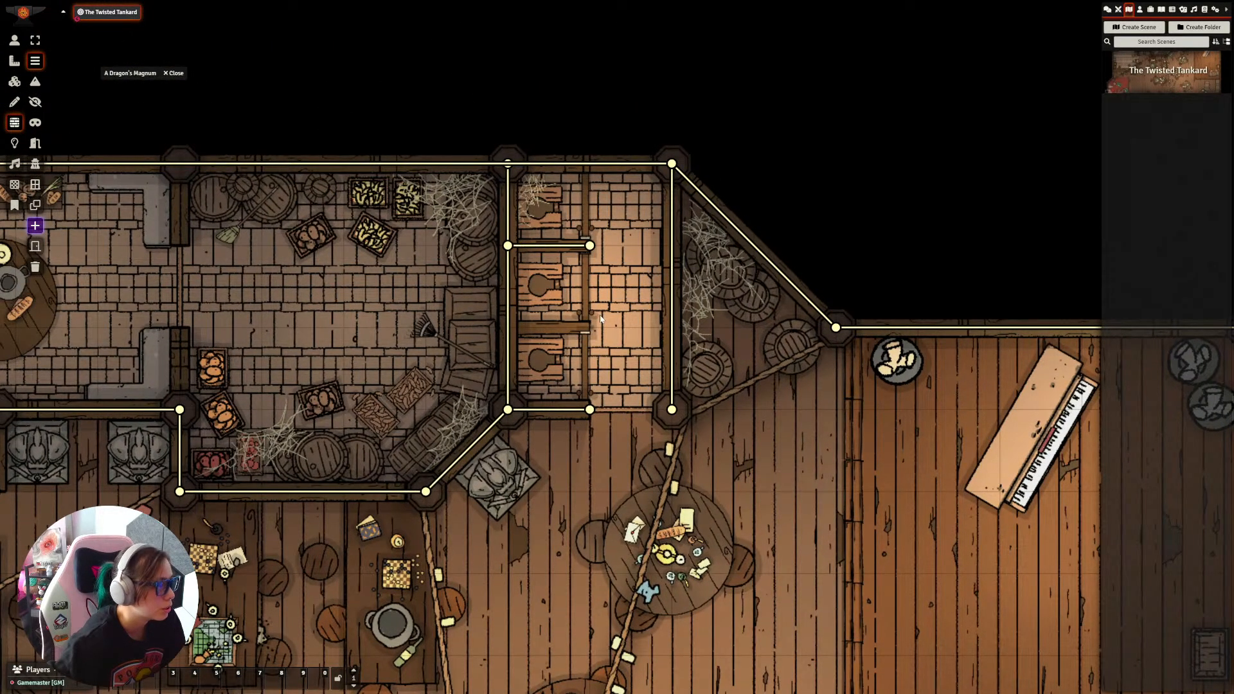
drag(589, 328, 530, 332)
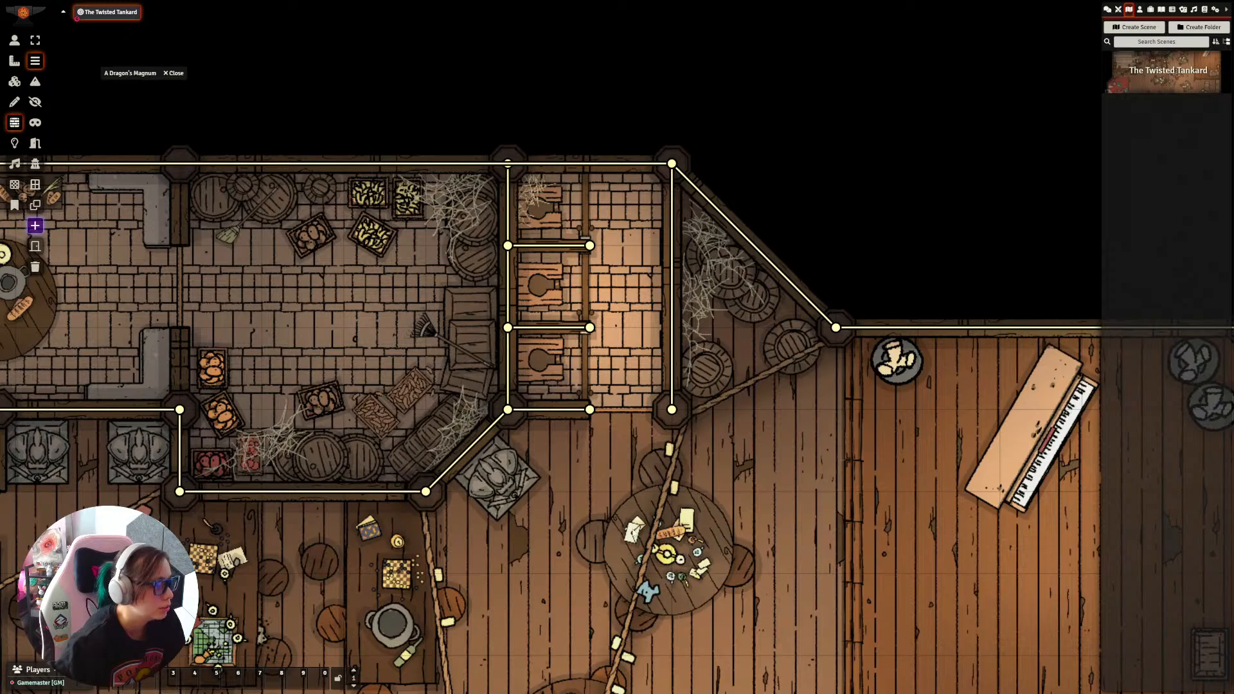
Step: Check the drawn walls across the stage room, main hall, kitchen and fireplace lounge
drag(623, 510, 581, 282)
scroll(581, 283, down, 5)
drag(691, 424, 594, 203)
scroll(589, 198, down, 4)
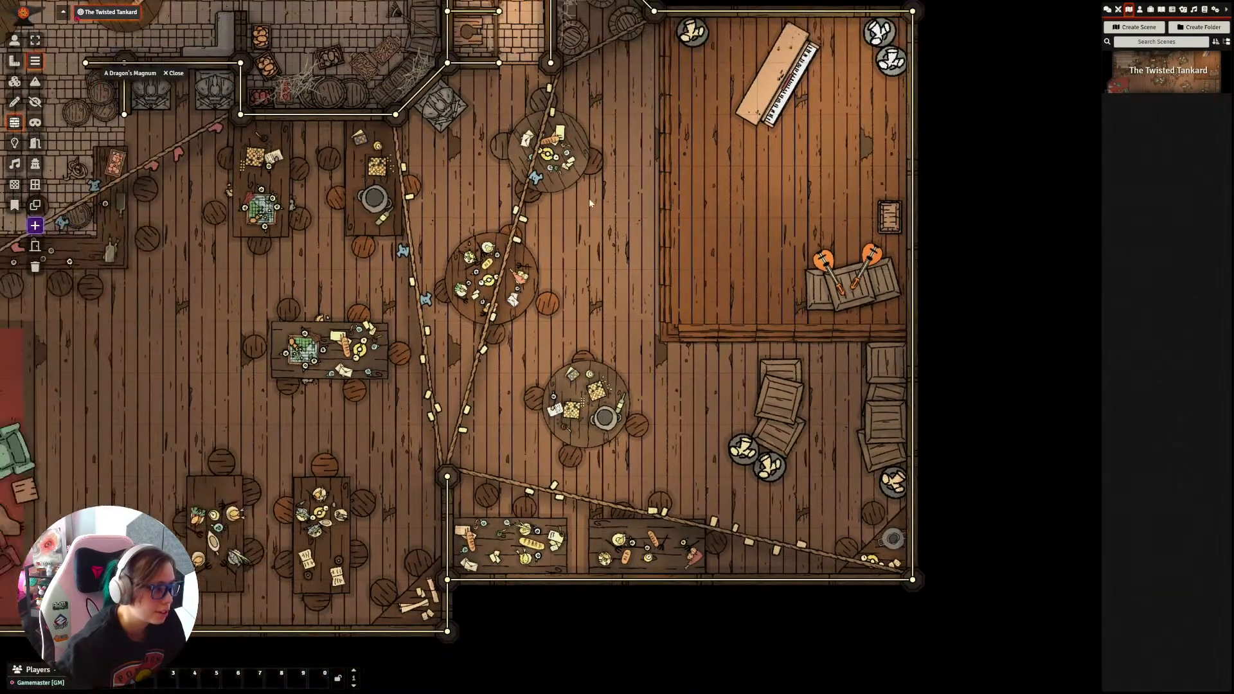
drag(747, 348, 790, 432)
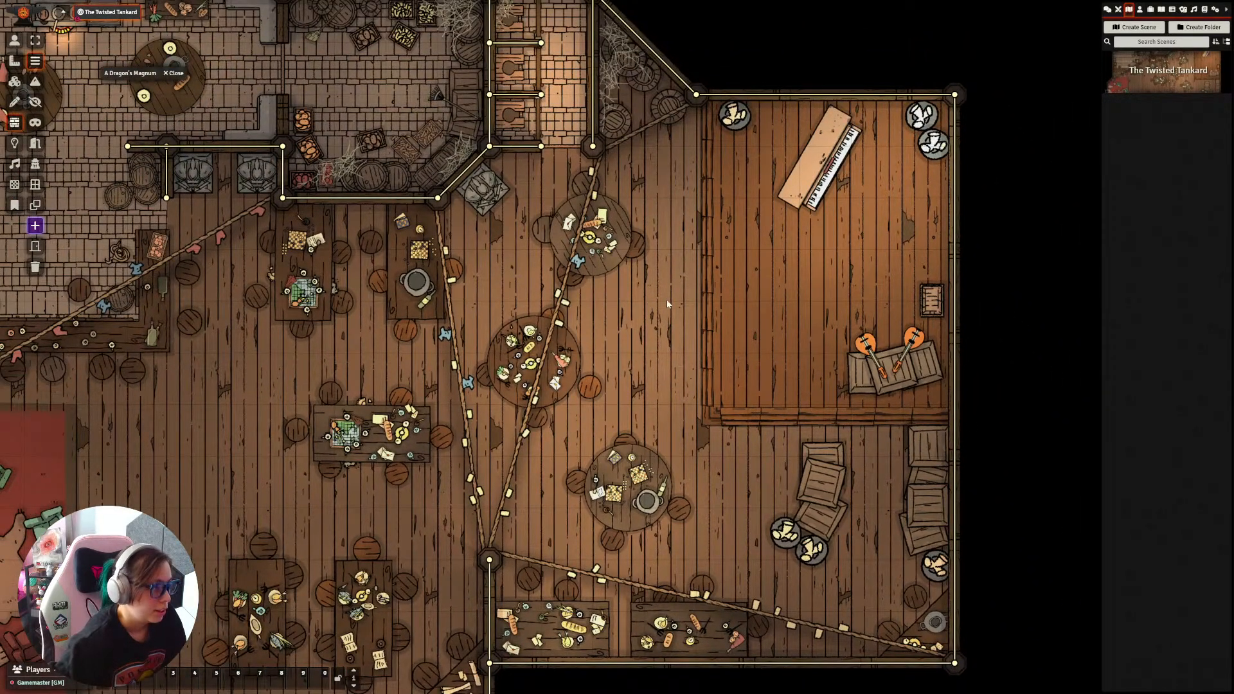
drag(593, 418, 783, 395)
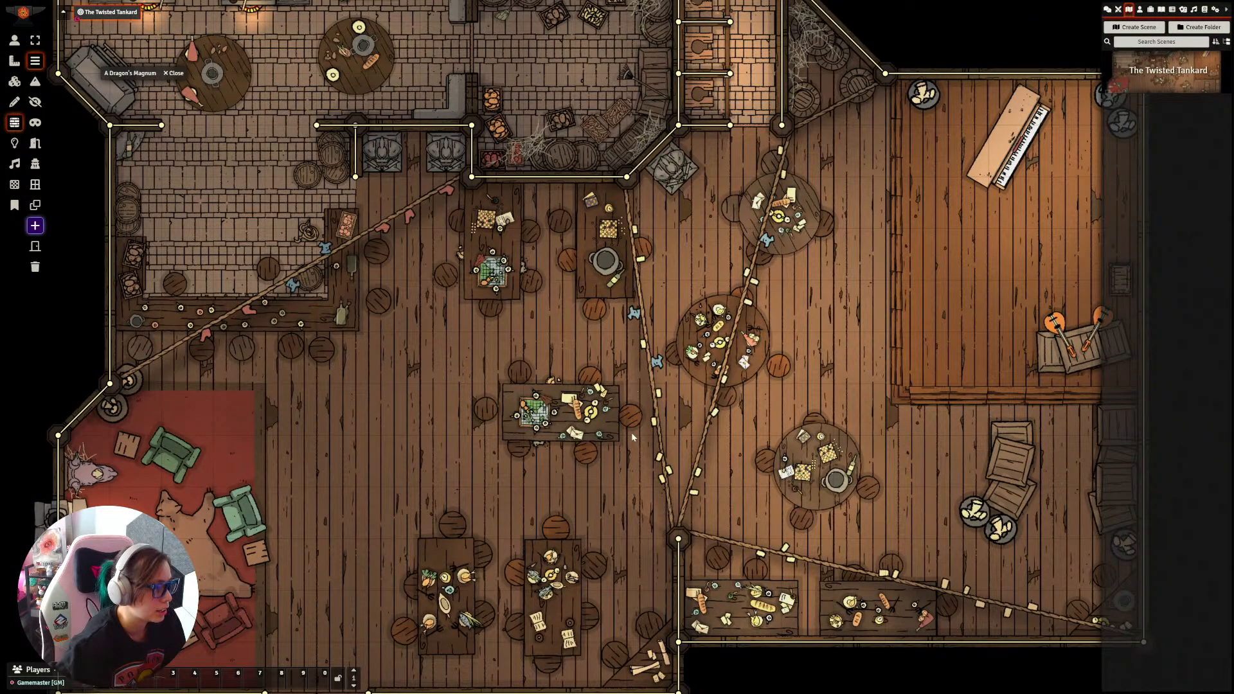
drag(345, 464, 521, 426)
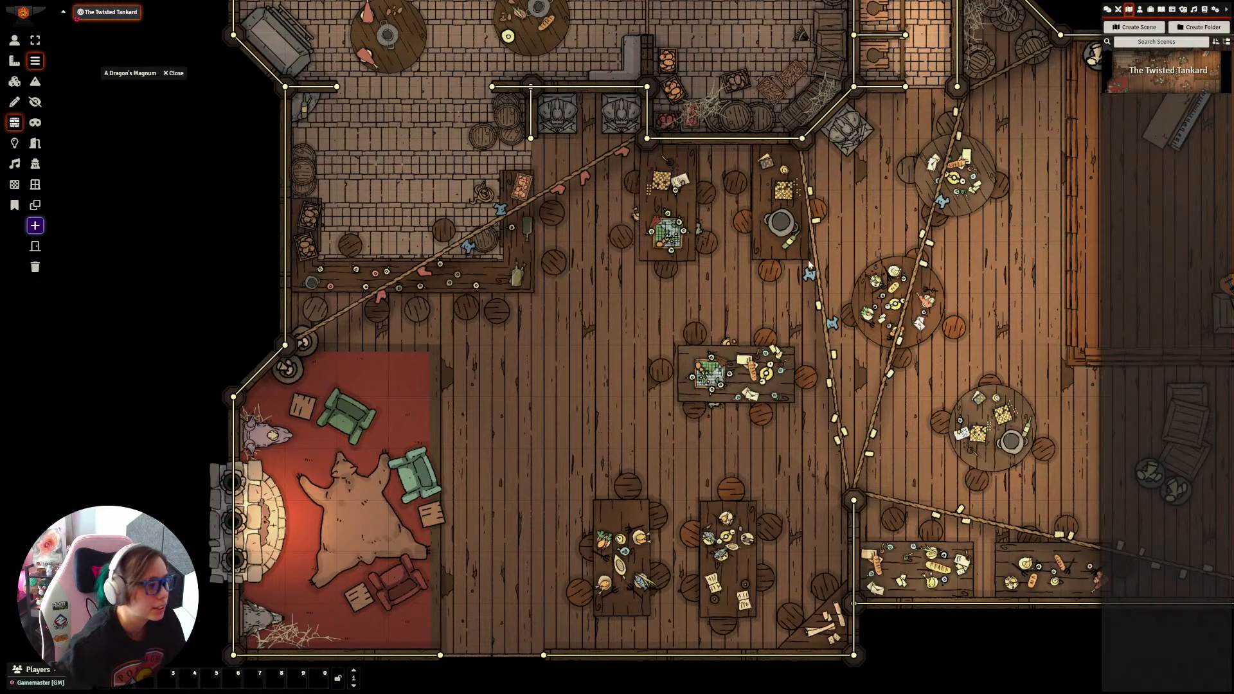
drag(503, 459, 580, 421)
Step: Draw two adjoining door segments across the entrance gap in the tavern's south wall
click(36, 143)
drag(502, 421, 495, 175)
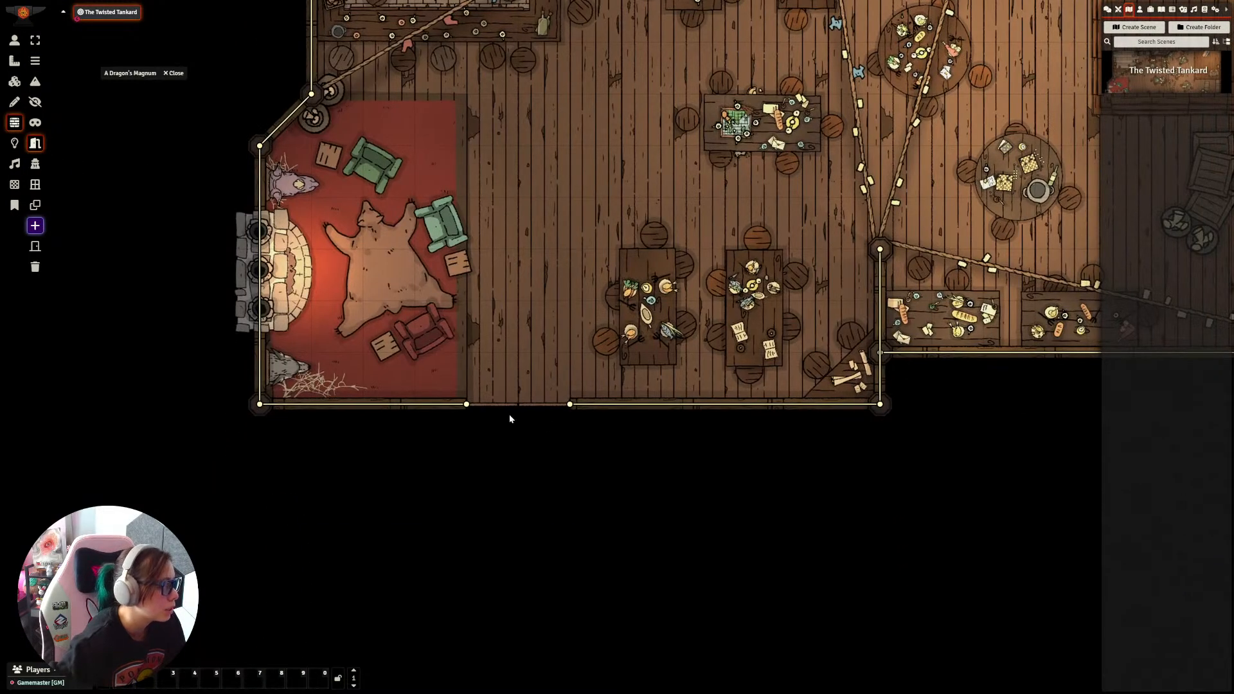
mouse_move(466, 405)
mouse_down()
mouse_move(518, 403)
mouse_move(468, 405)
mouse_move(548, 427)
mouse_move(560, 410)
mouse_up()
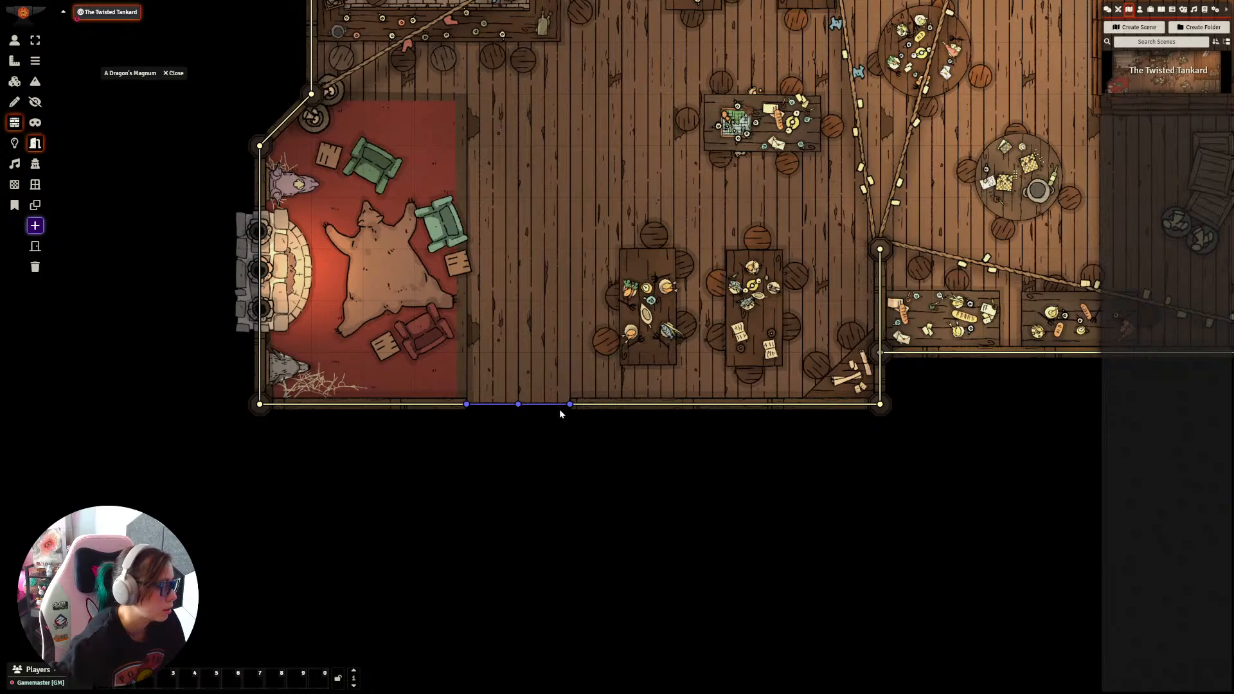
drag(771, 93, 651, 436)
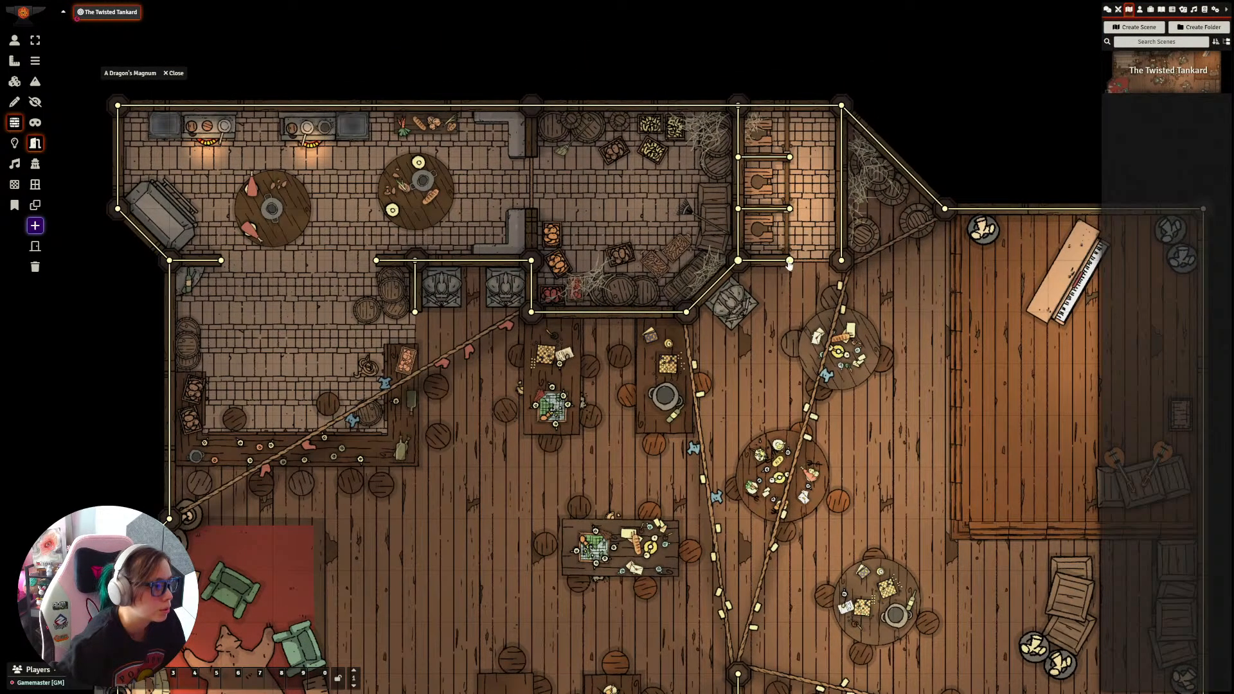
Step: Draw a door segment across the doorway in the restroom's south wall
drag(790, 260, 840, 261)
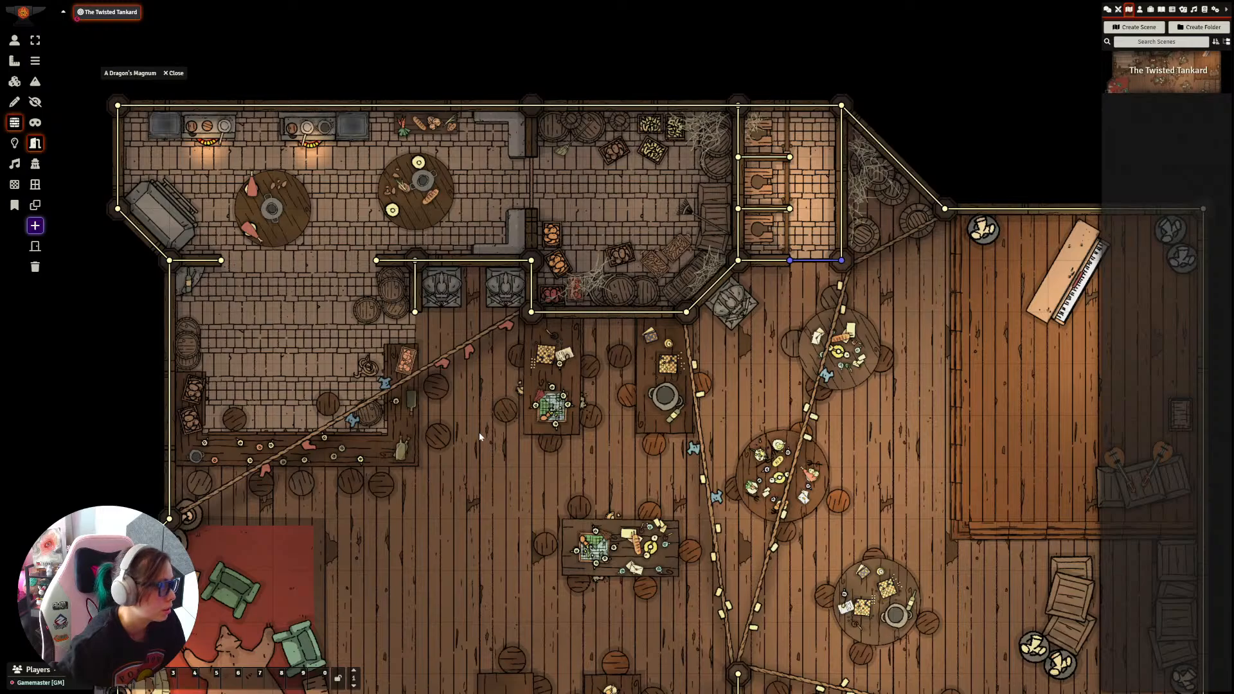
Step: Check the tavern map from the kitchen to the stage room for openings that still need doors
drag(461, 579, 685, 223)
drag(761, 191, 692, 434)
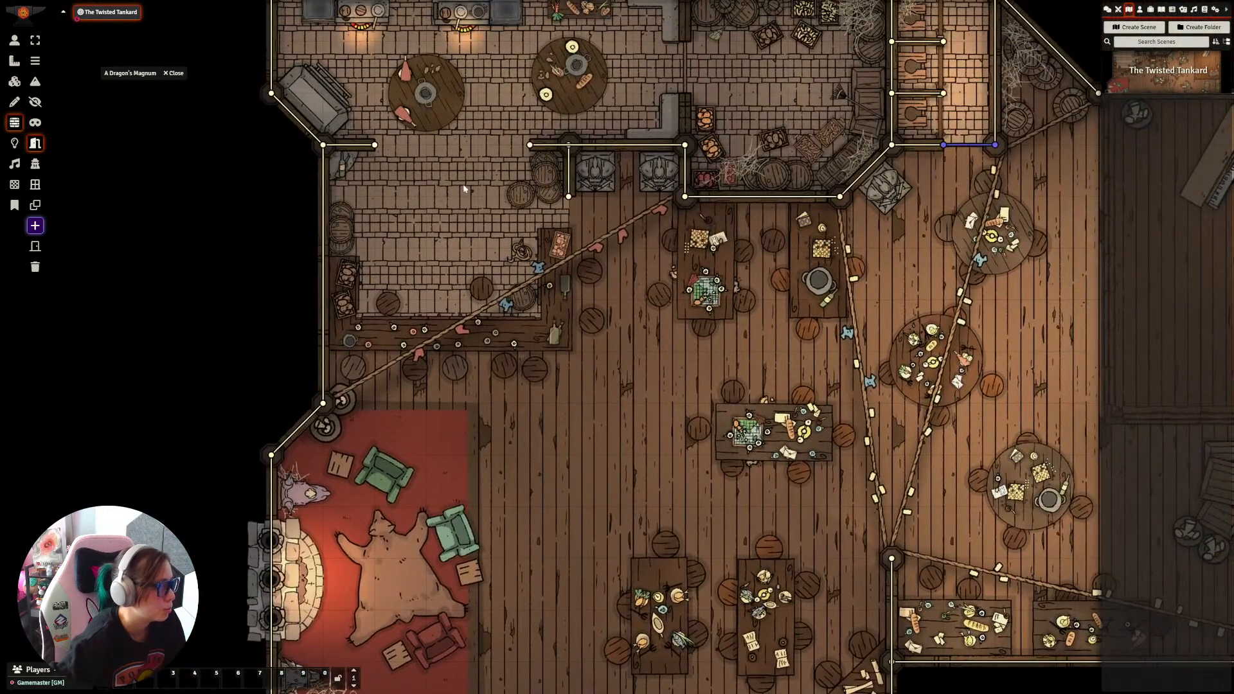
drag(667, 602, 555, 260)
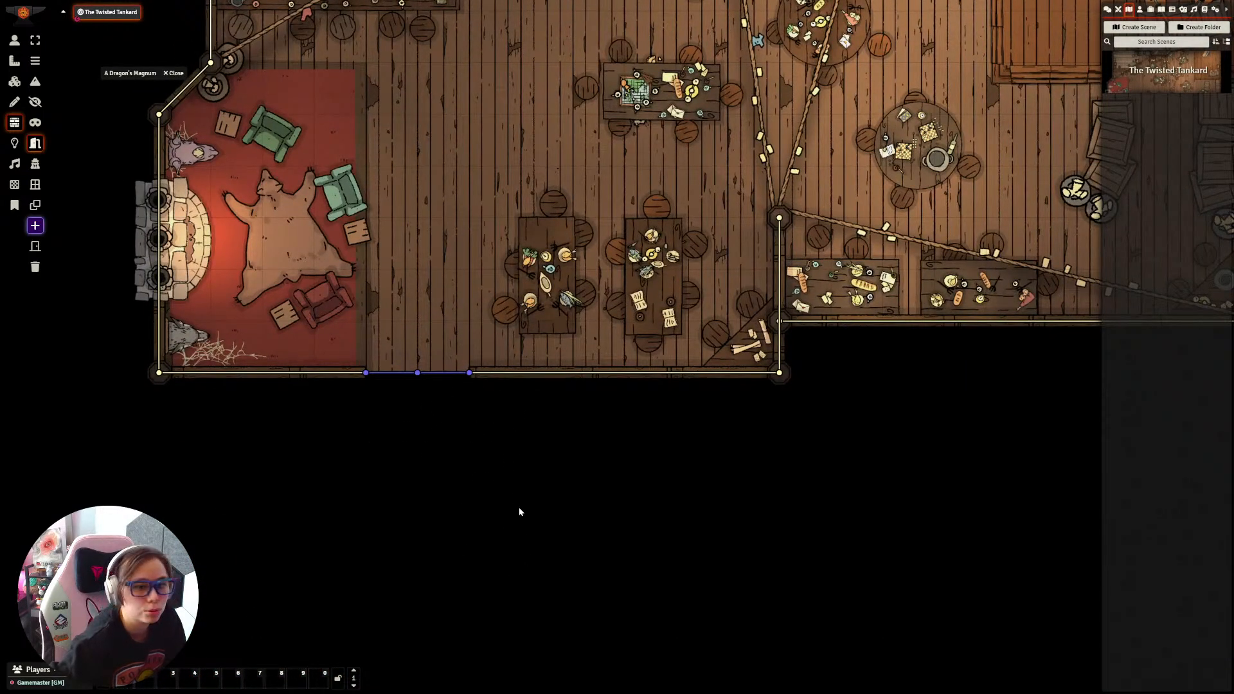
drag(596, 213, 586, 501)
drag(860, 275, 801, 306)
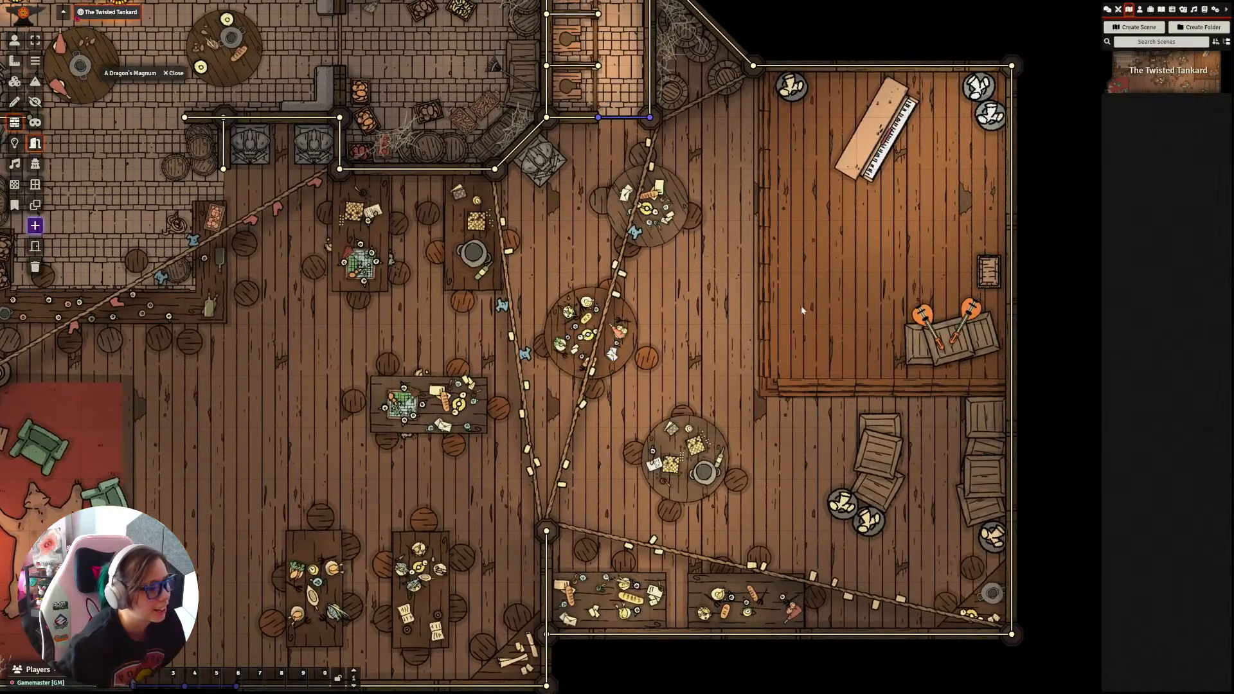
drag(734, 379, 815, 327)
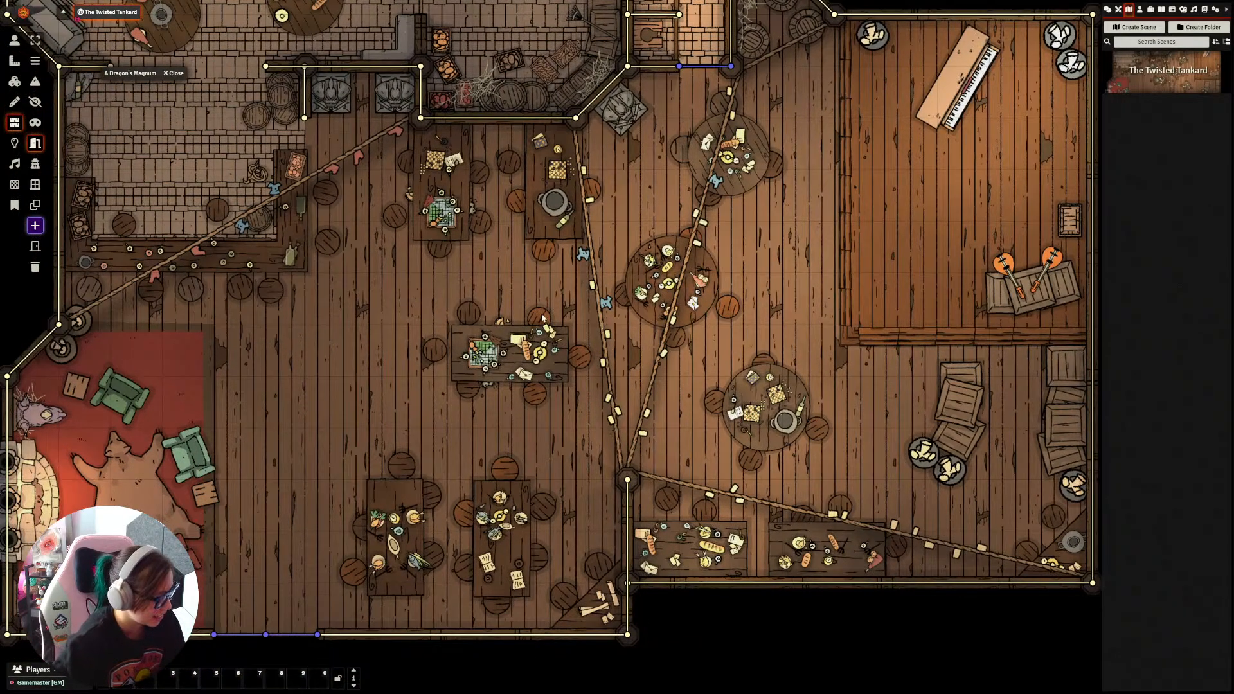
scroll(541, 318, down, 6)
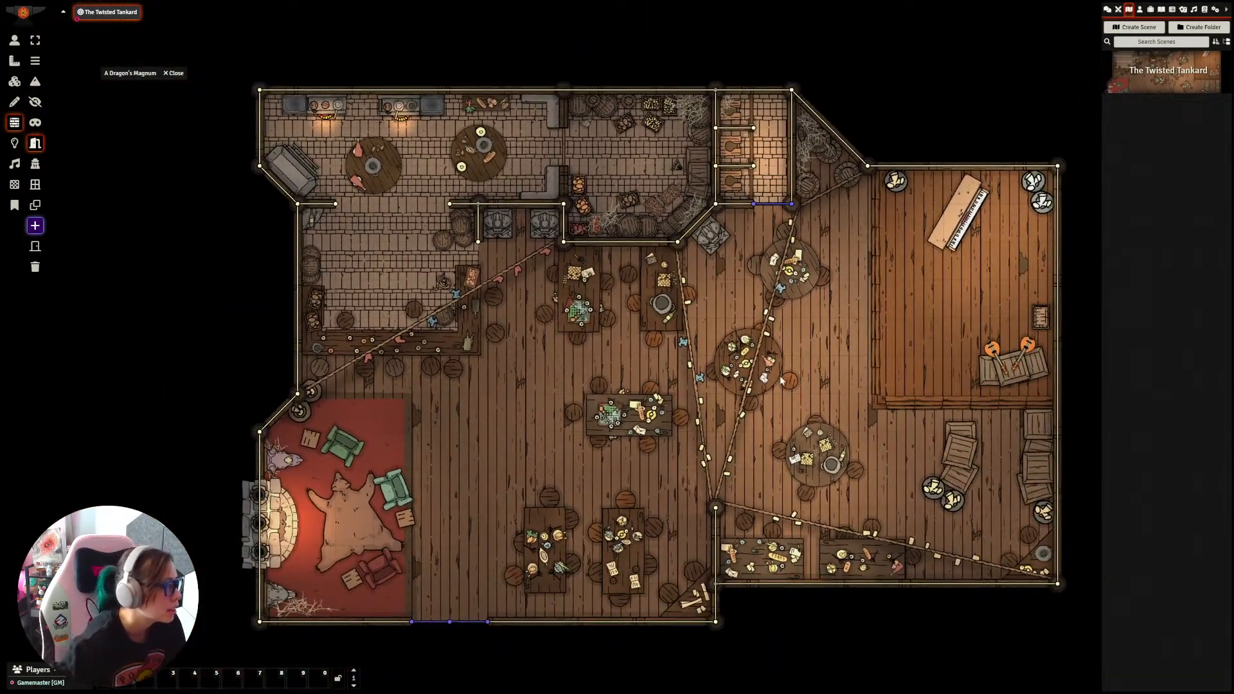
drag(783, 381, 737, 371)
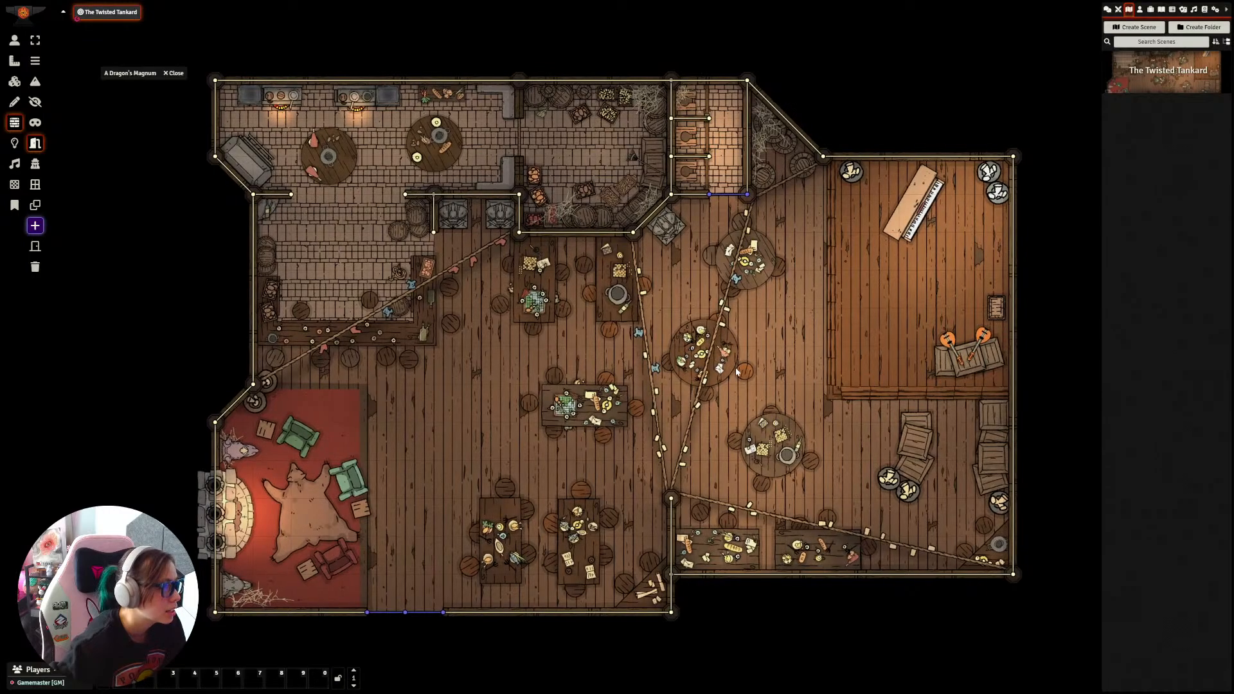
Step: Draw a door between the kitchen and storeroom, with wall segments joining it to the walls north and south
scroll(503, 136, up, 3)
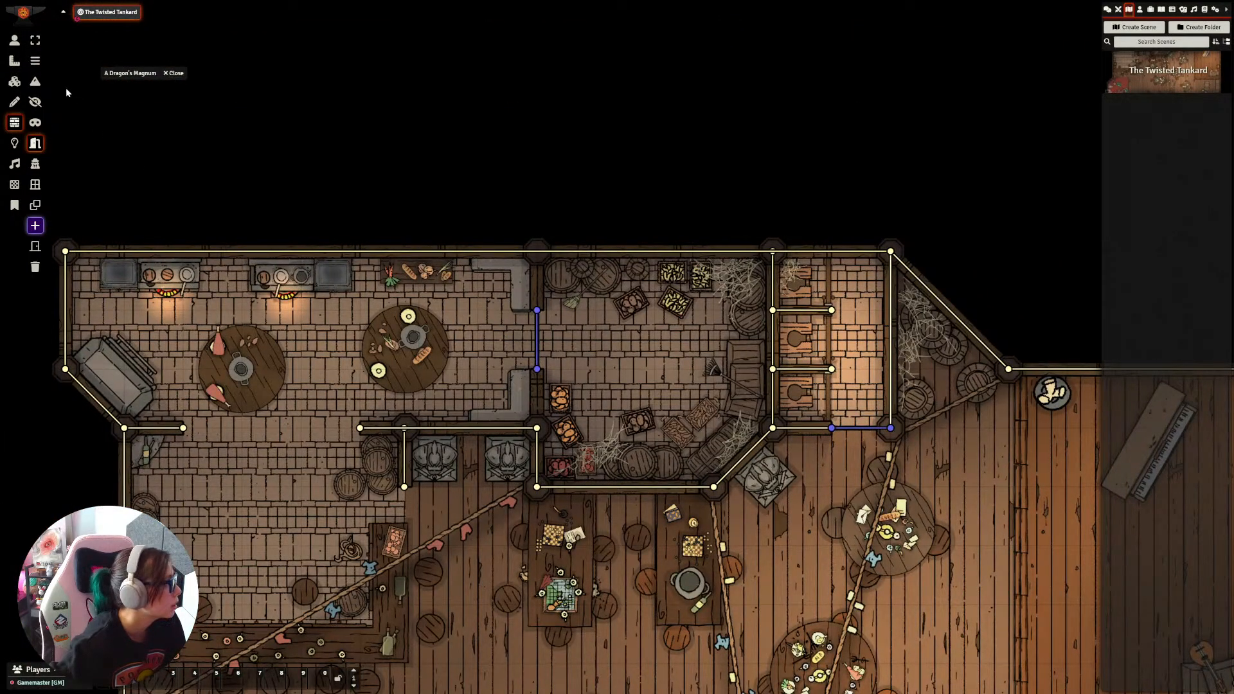
click(35, 61)
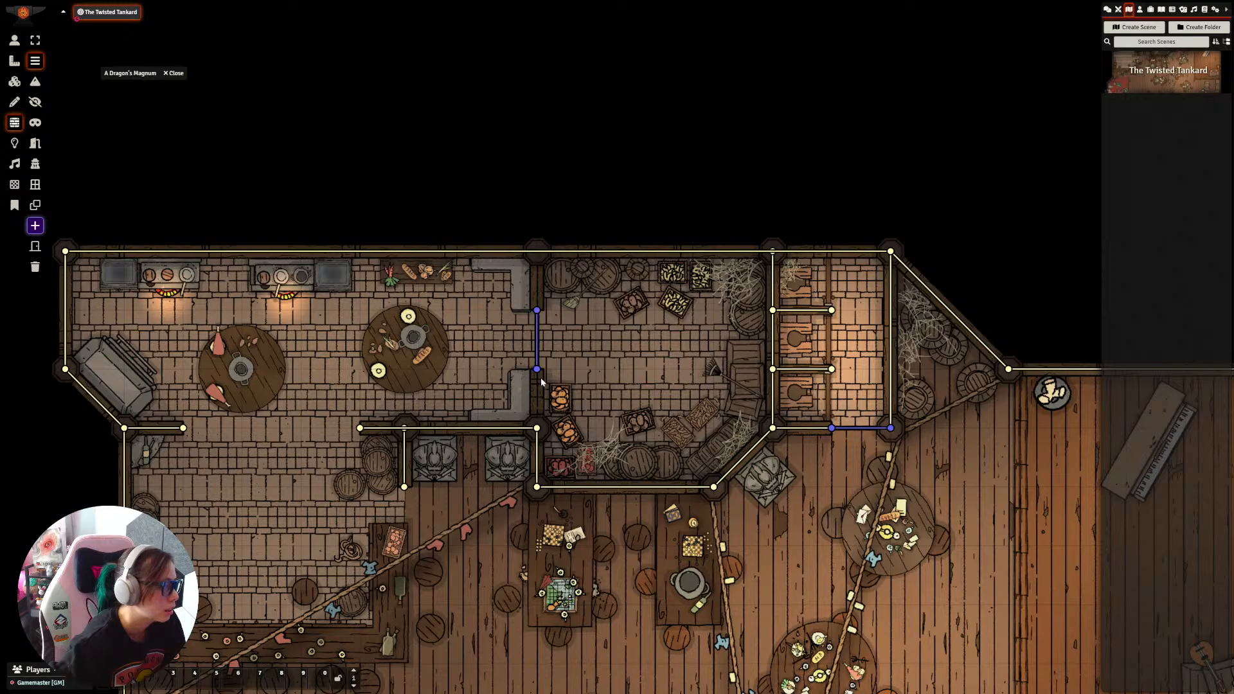
drag(542, 382, 544, 414)
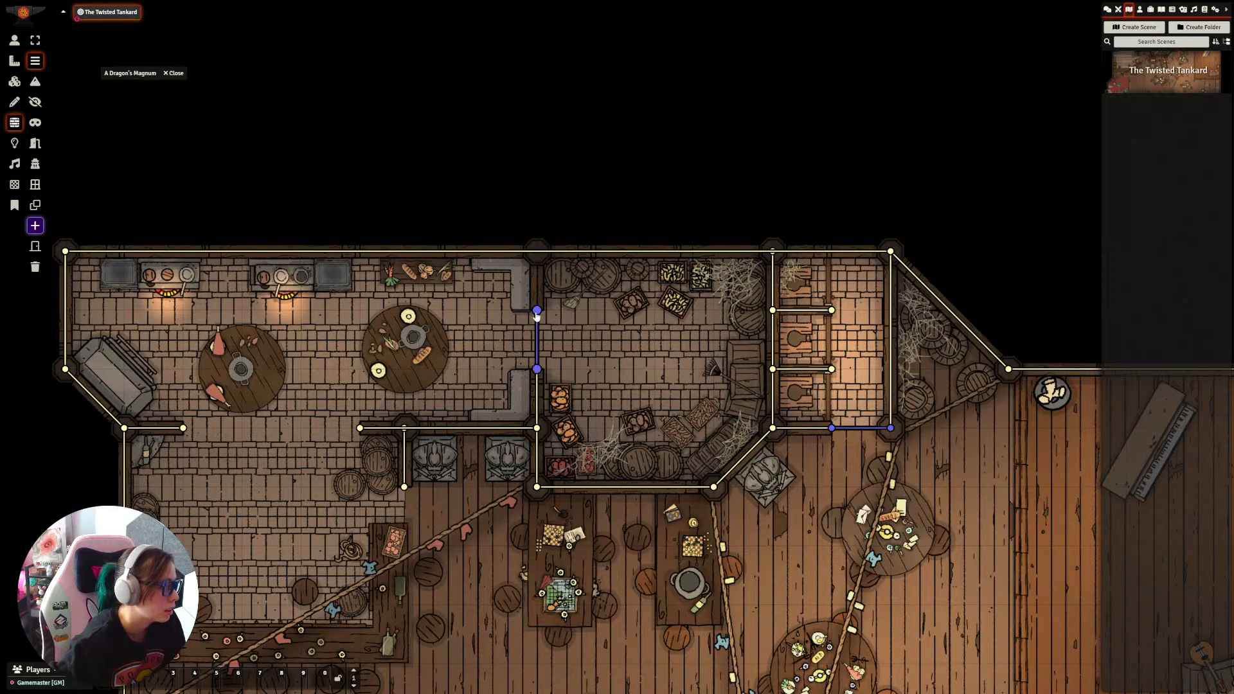
drag(537, 313, 540, 256)
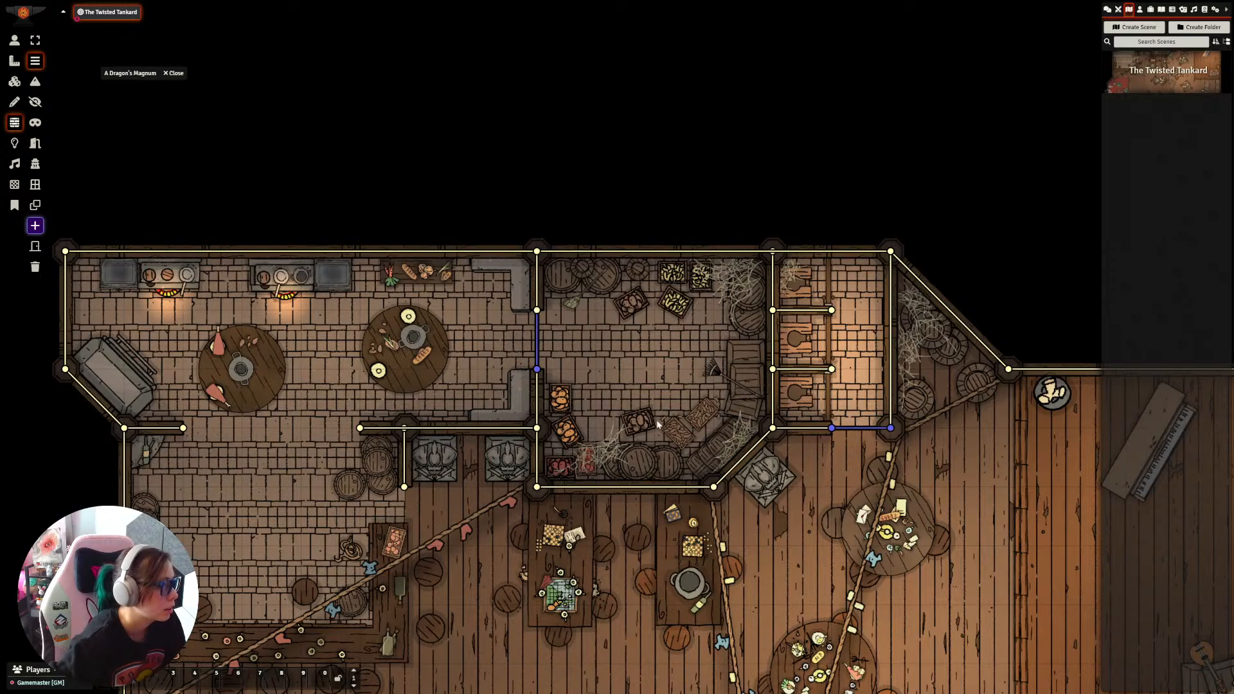
Step: Check the walls and doors across the whole tavern map
scroll(657, 424, down, 3)
drag(642, 554, 684, 381)
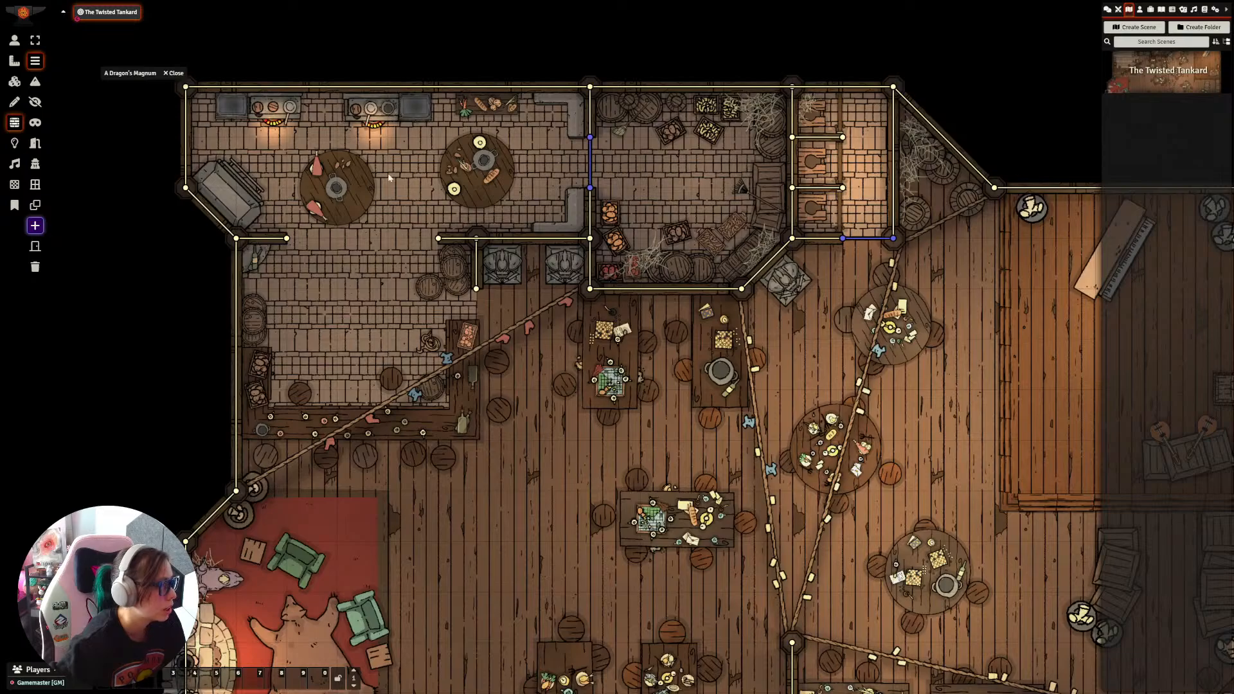
drag(750, 448, 571, 310)
scroll(639, 348, down, 3)
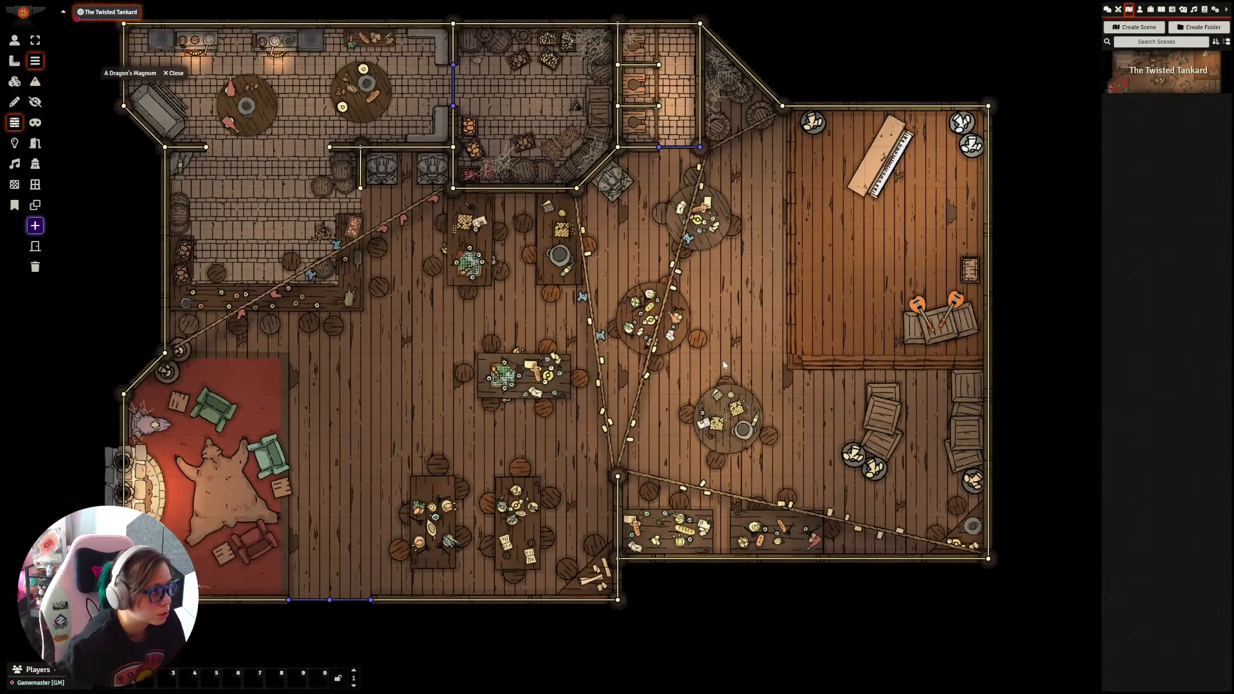
drag(502, 329, 581, 360)
scroll(588, 411, up, 3)
scroll(577, 293, down, 2)
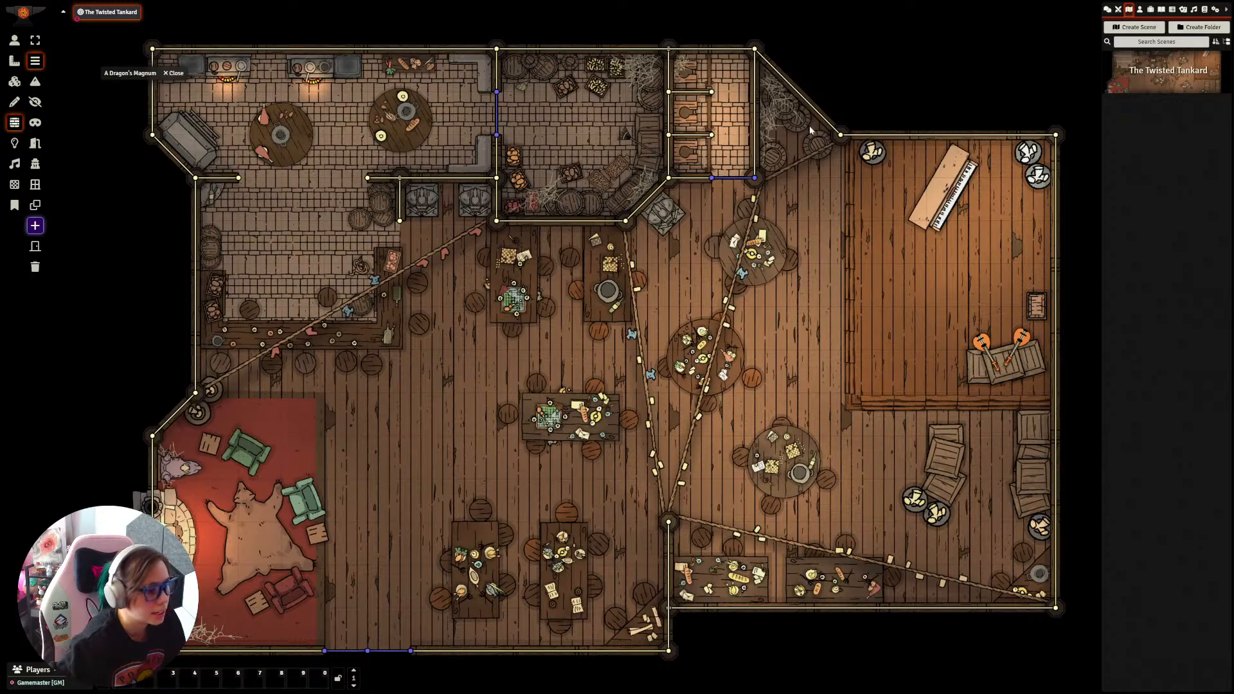
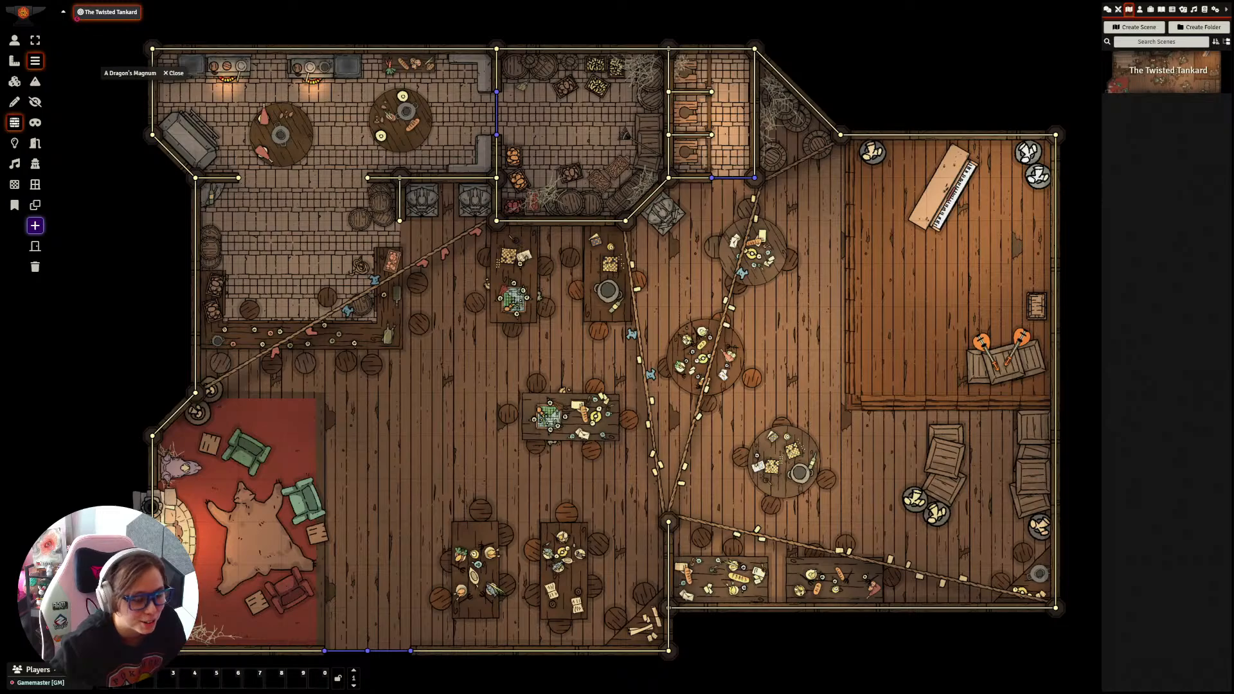
double_click(129, 73)
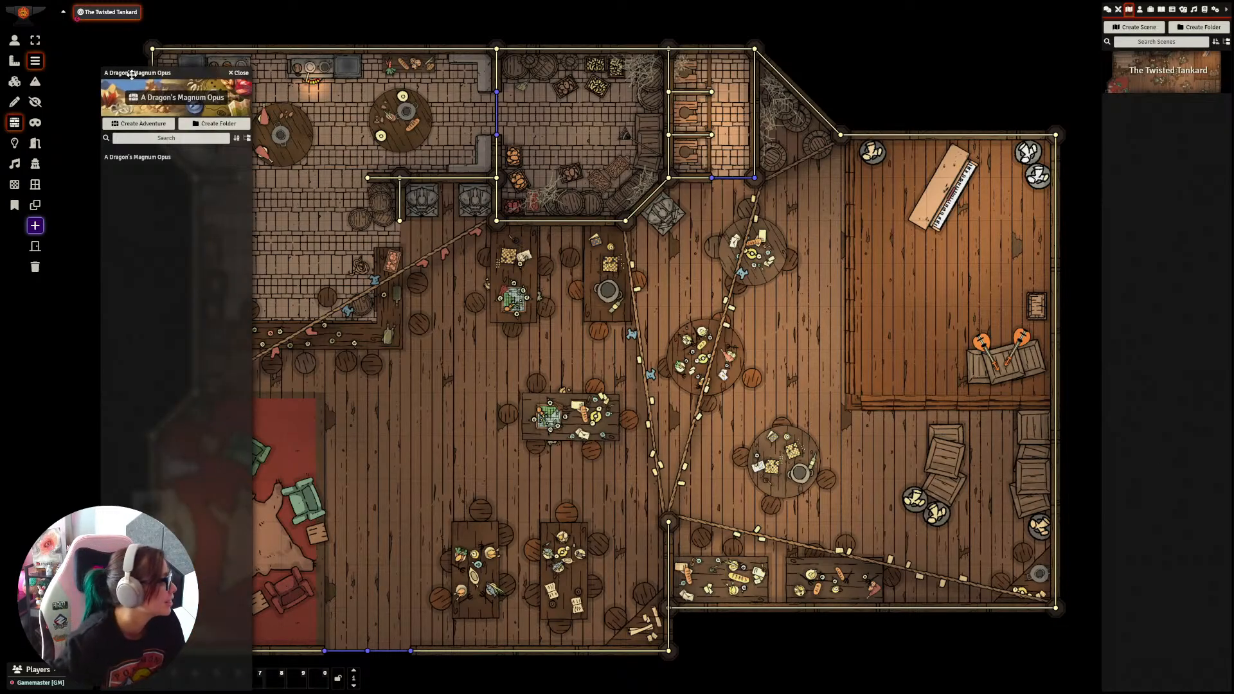
double_click(139, 74)
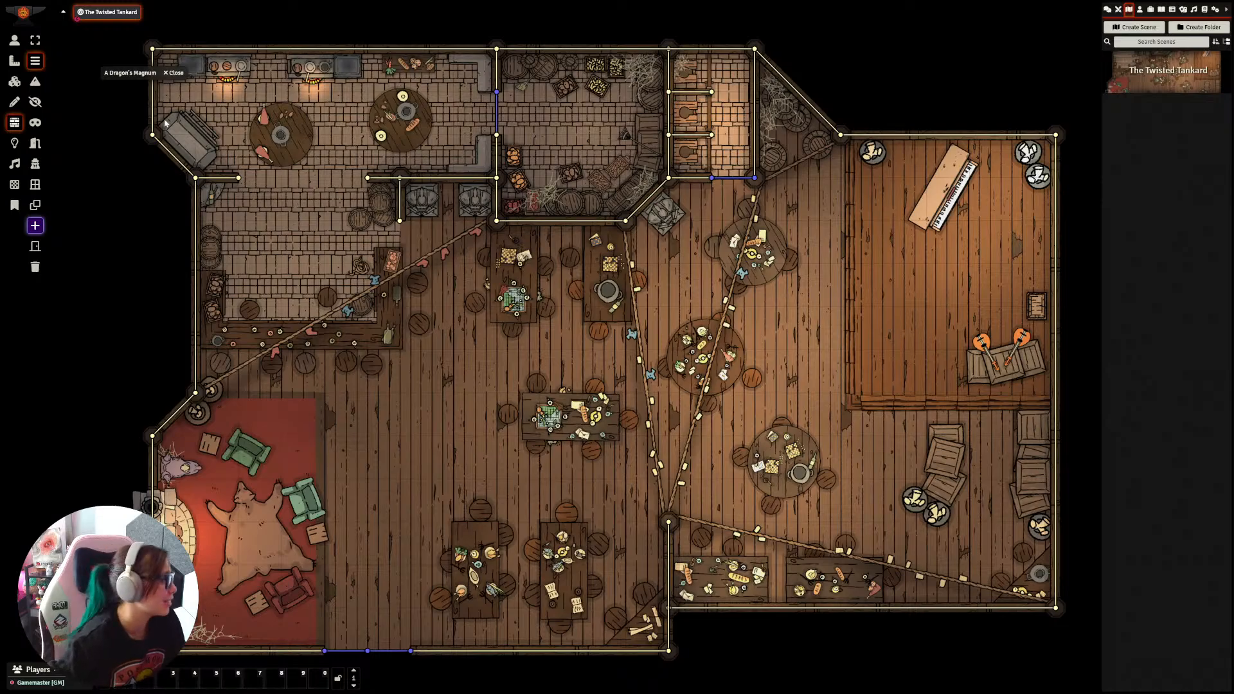
Step: Check the door markers on the tavern map in the token view
click(15, 40)
scroll(487, 358, up, 2)
scroll(487, 358, down, 2)
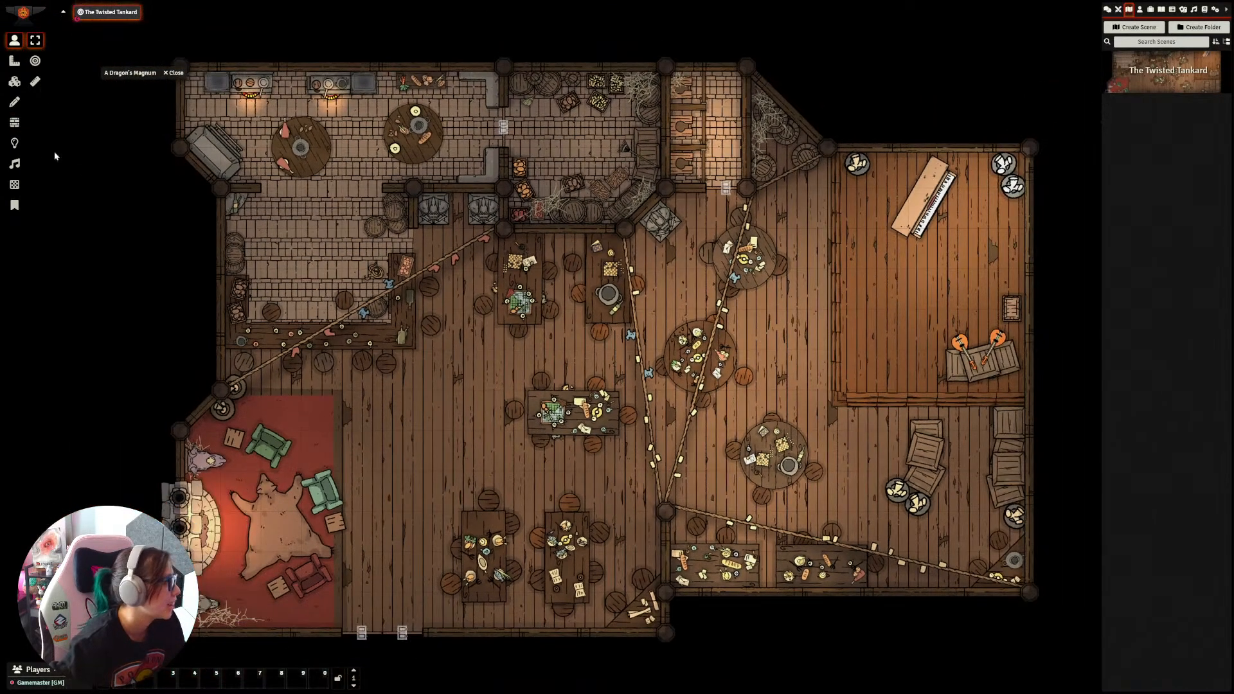
Step: Place an ambient light with a dim radius of about 18 ft, centred on the flames of the kitchen's eastern stove
click(14, 142)
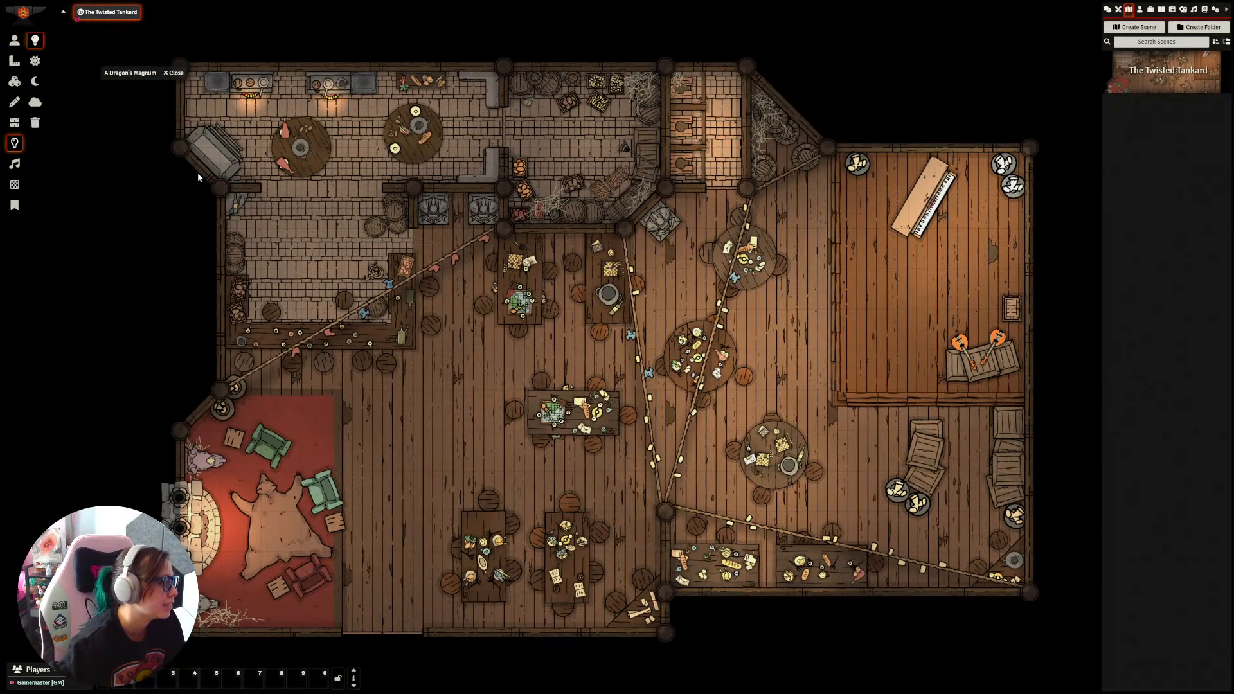
scroll(198, 177, up, 3)
drag(317, 177, 603, 482)
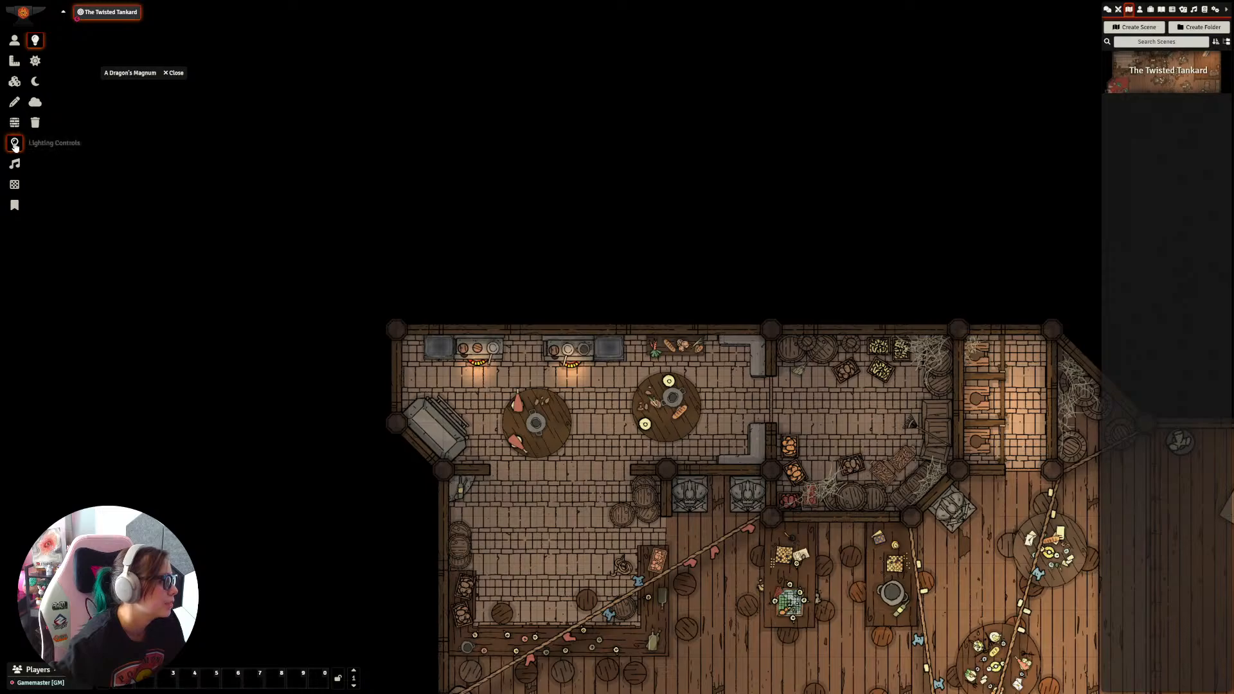
drag(702, 502, 656, 443)
scroll(538, 328, up, 4)
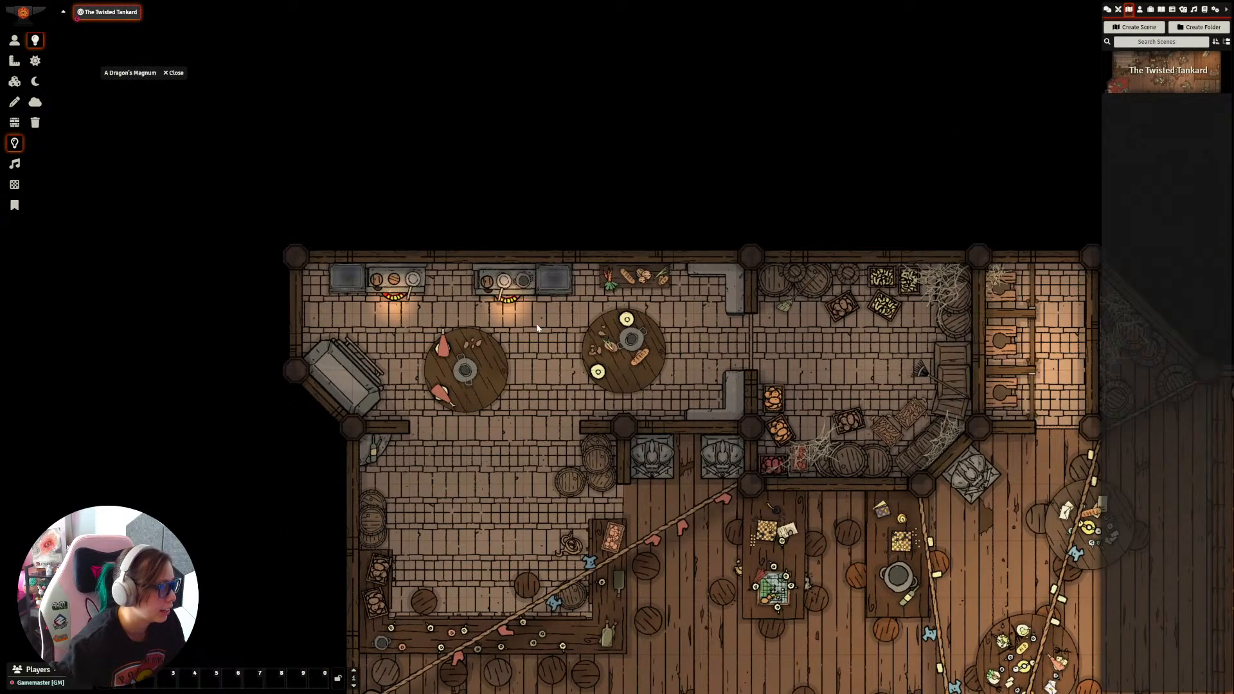
click(493, 281)
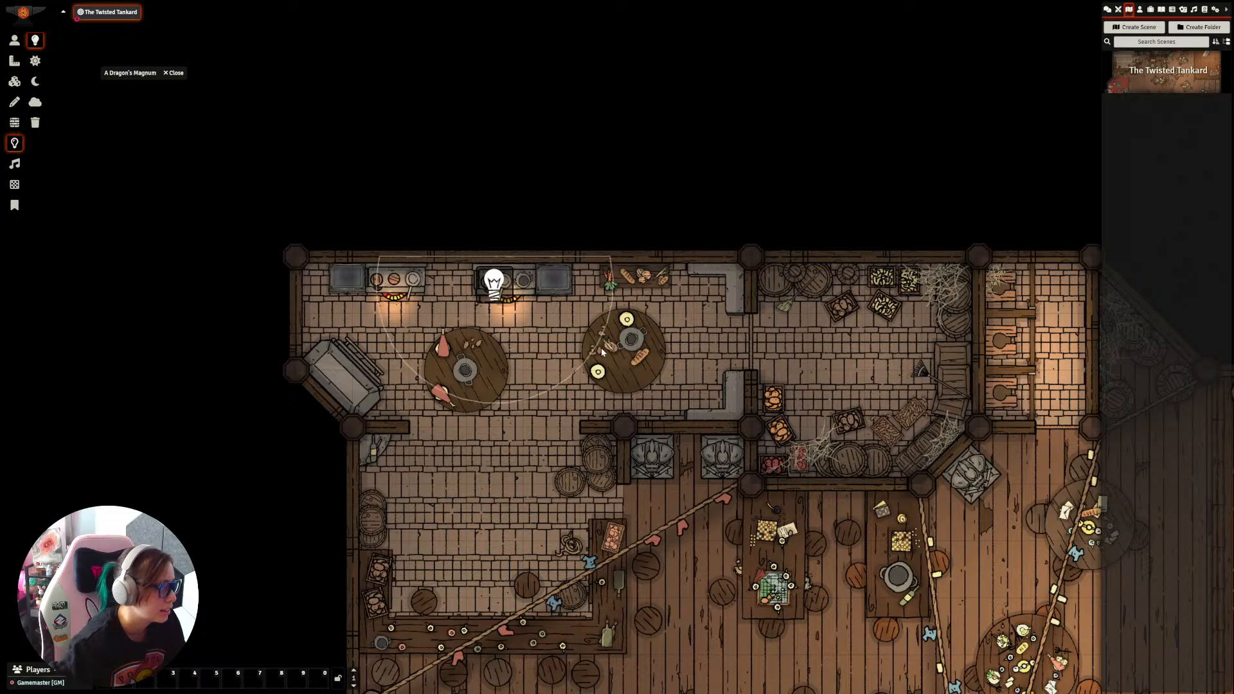
mouse_move(490, 278)
mouse_down()
mouse_move(506, 305)
mouse_move(506, 289)
mouse_up()
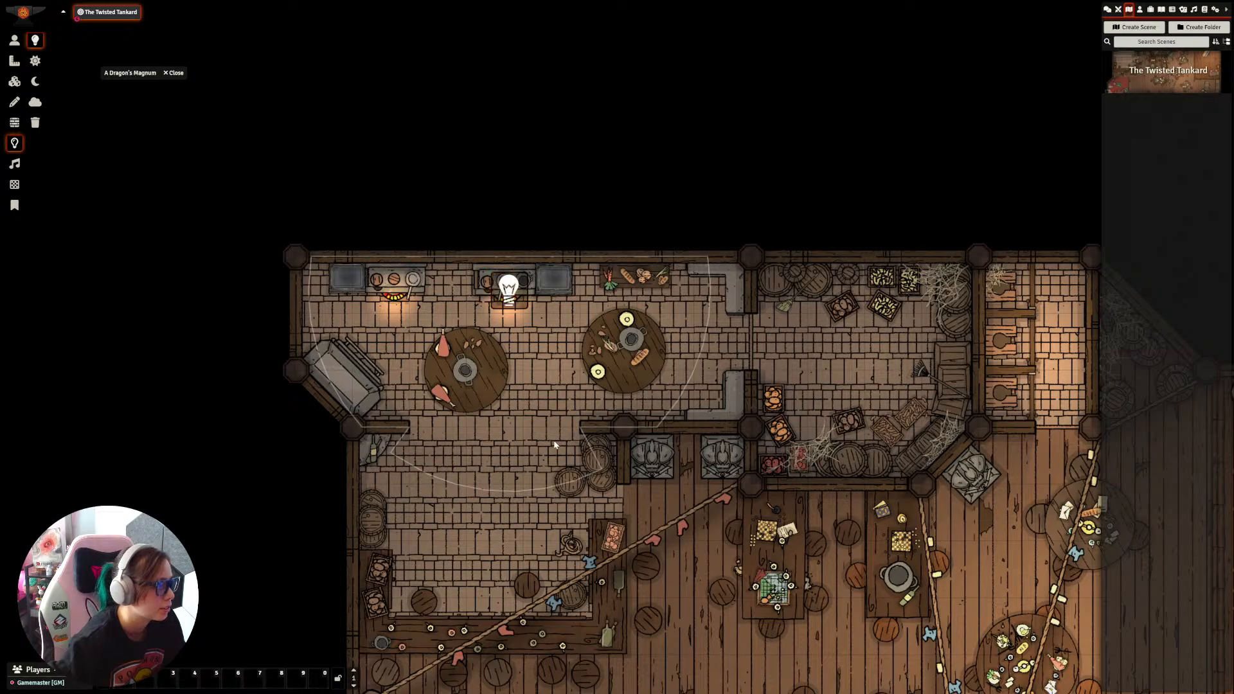
Step: Give the kitchen stove light a Torch animation with an animation speed of 8
double_click(507, 288)
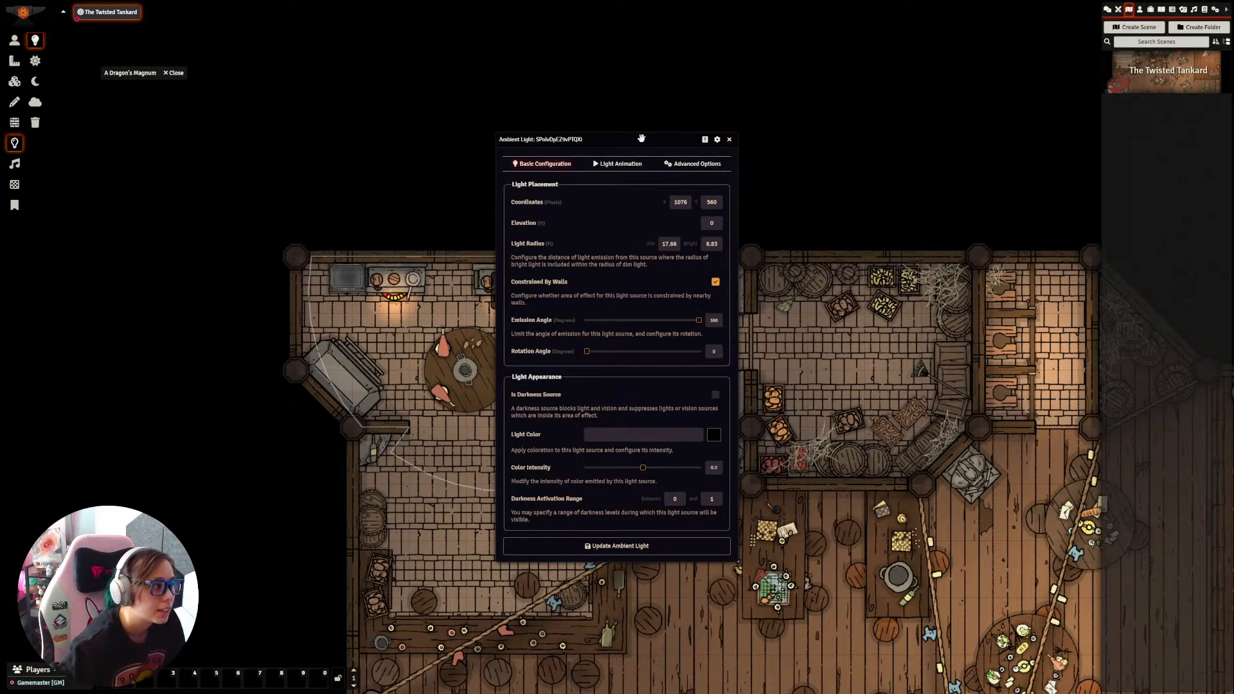
drag(641, 138, 824, 140)
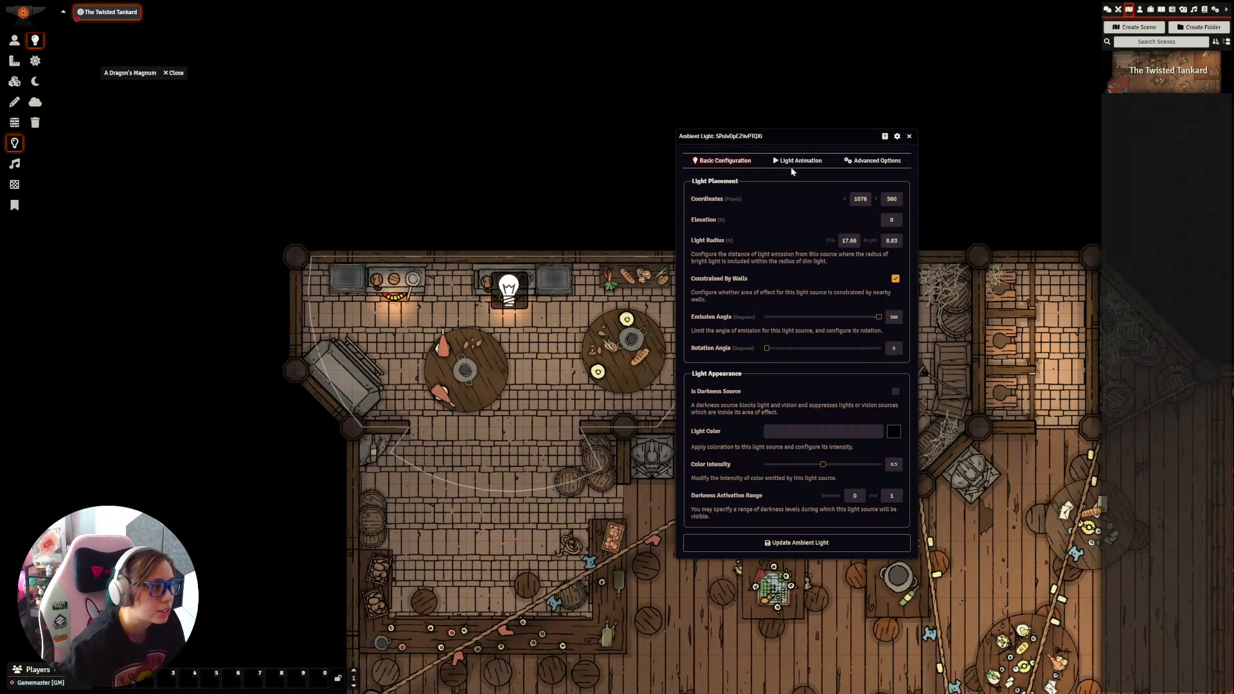
click(792, 163)
click(823, 199)
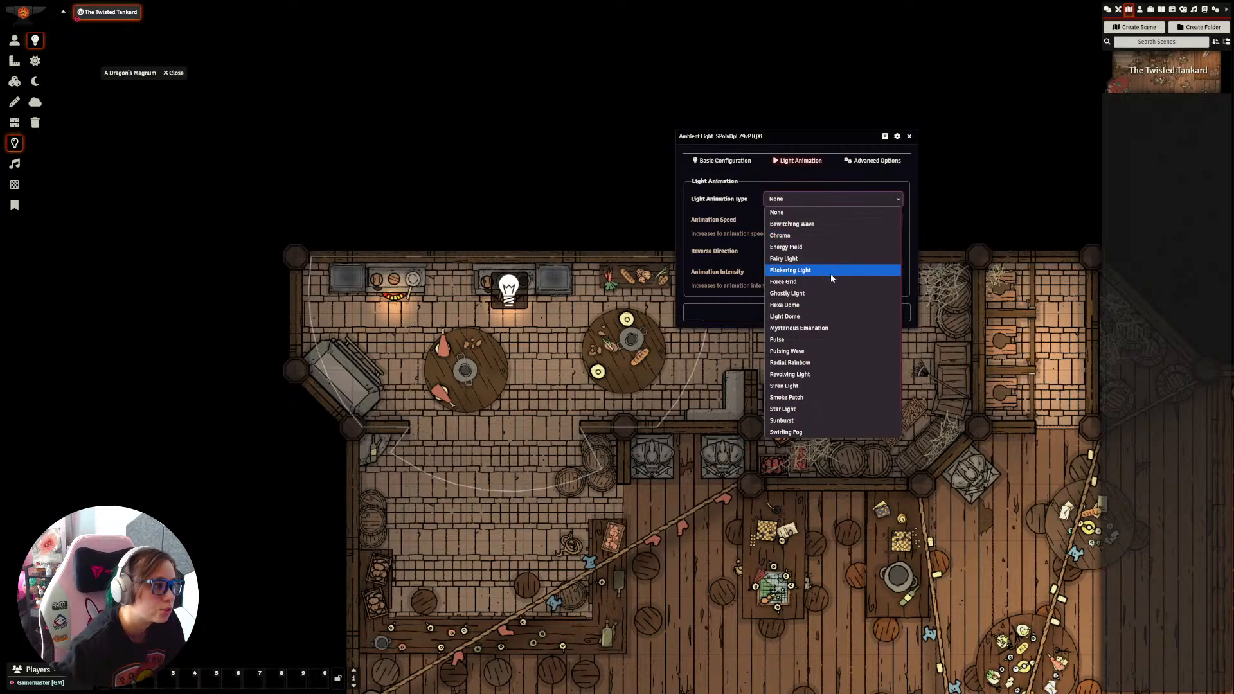
scroll(829, 369, down, 2)
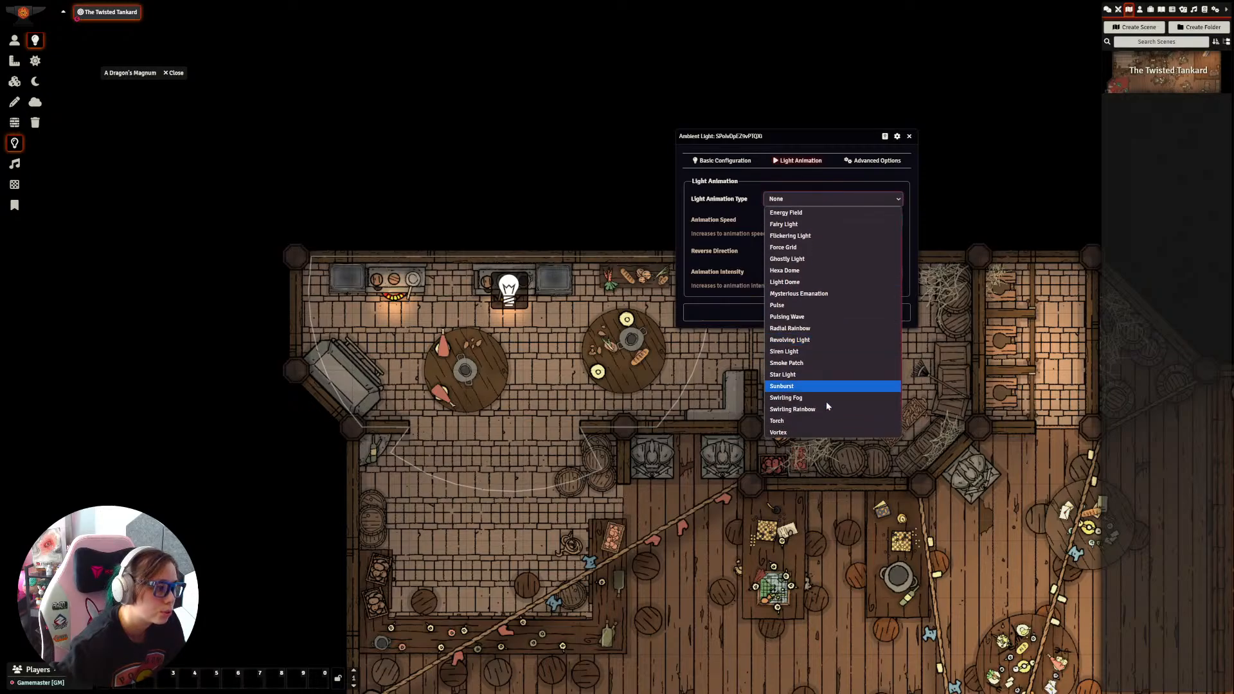
click(799, 421)
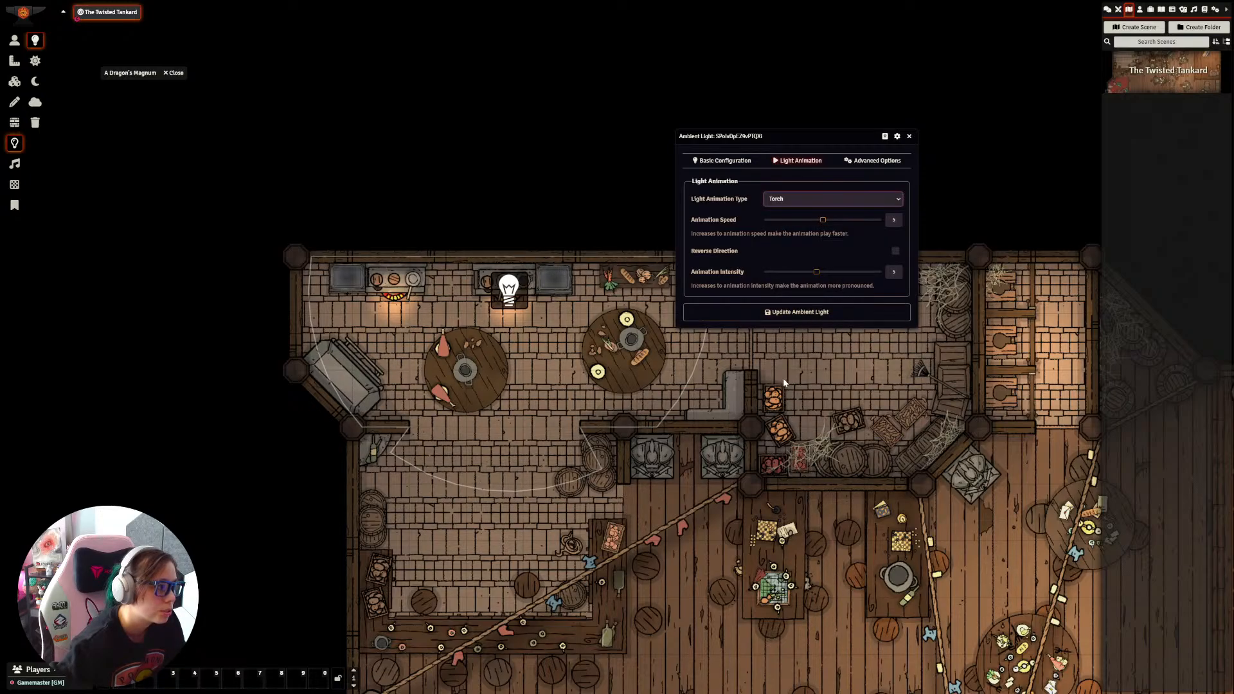
drag(823, 220, 852, 223)
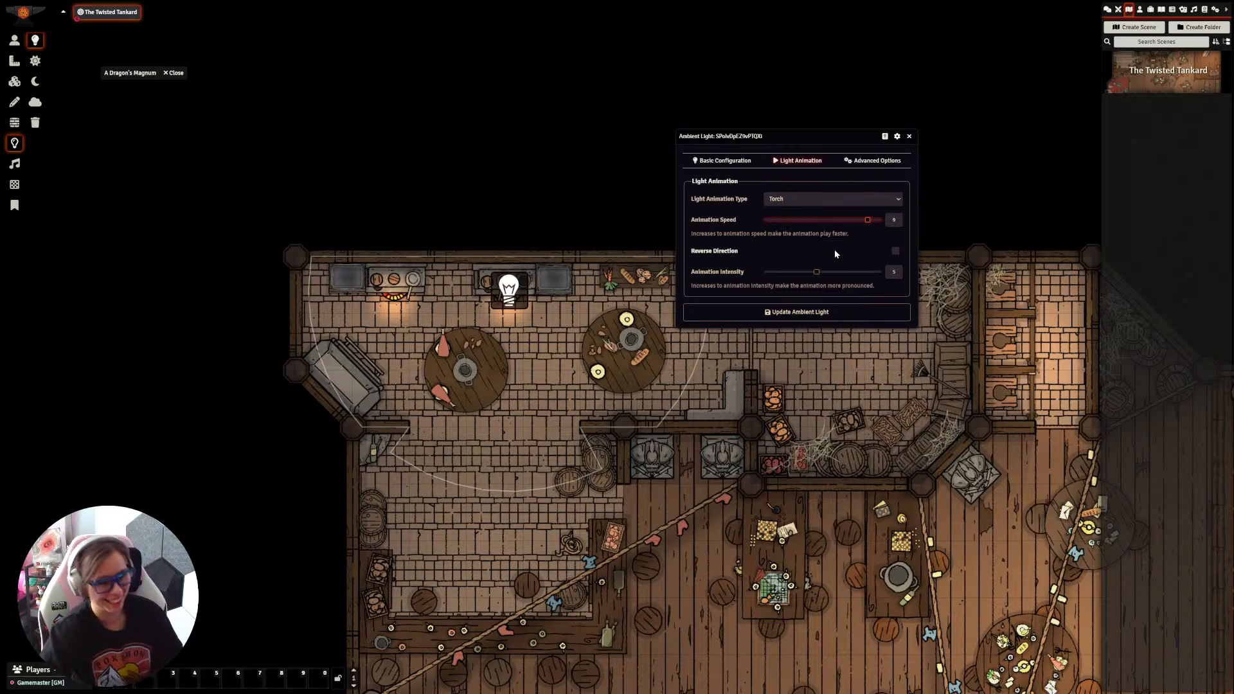
drag(869, 221, 856, 221)
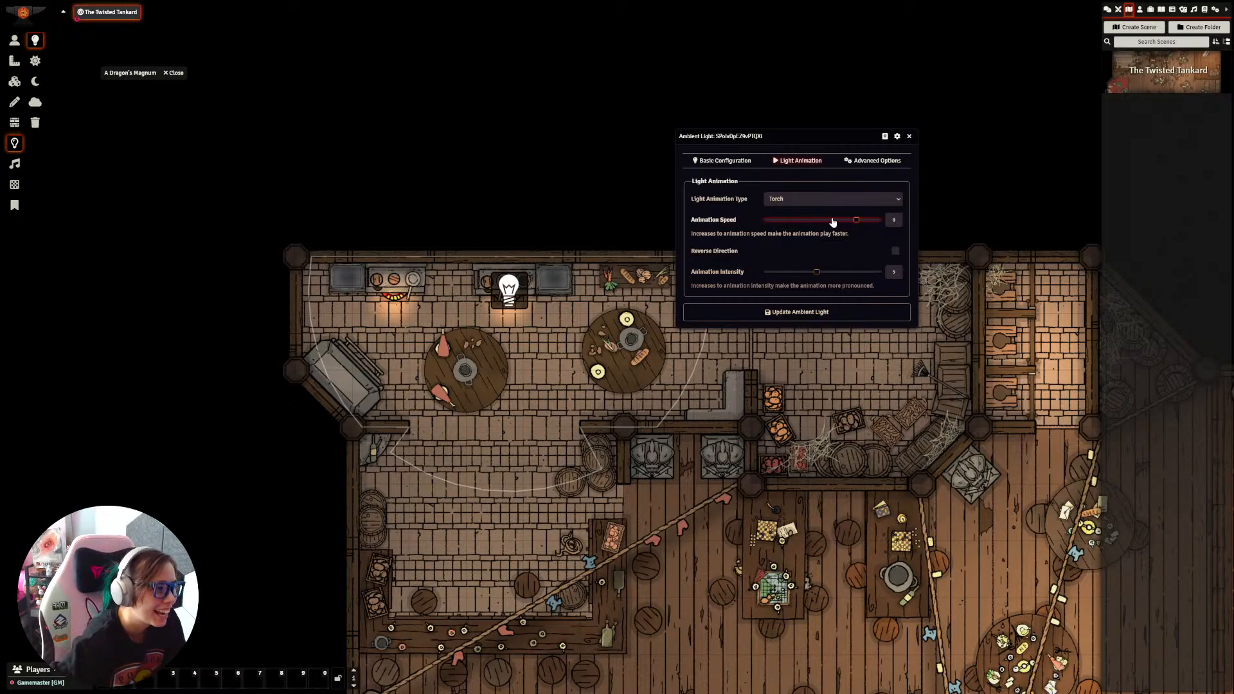
Step: Set the stove light's dim radius to 20 ft and its bright radius to 10 ft
click(747, 161)
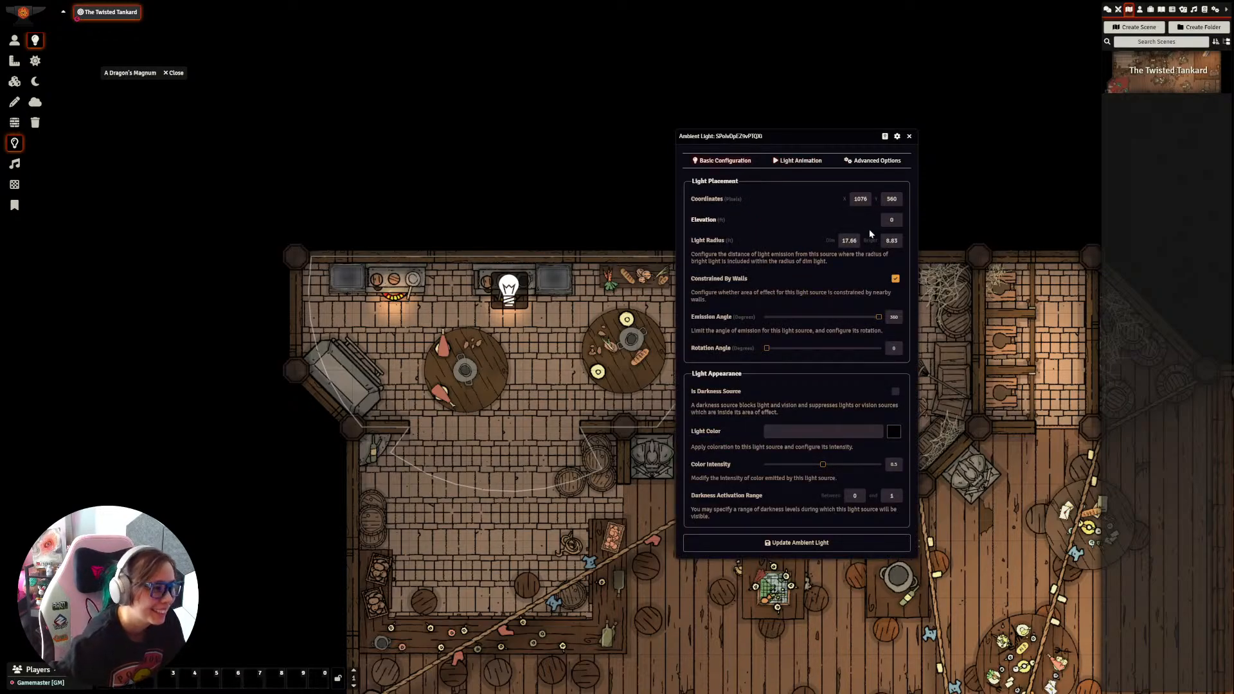
drag(826, 136, 913, 102)
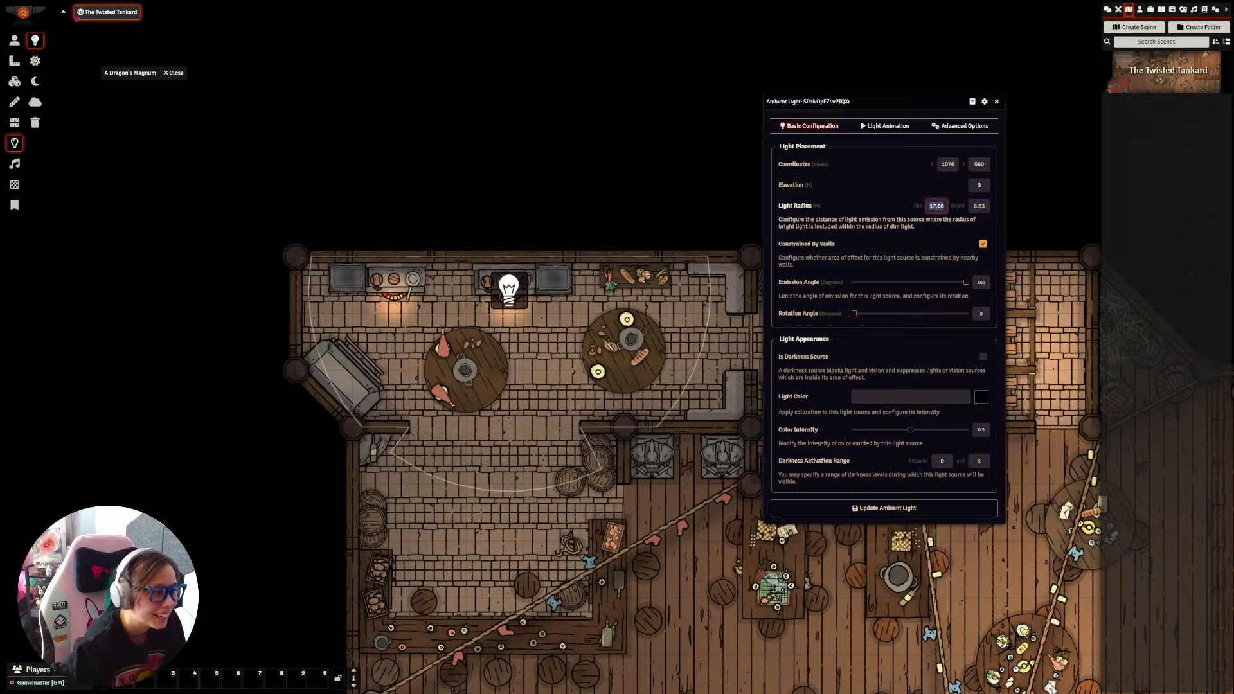
text(20)
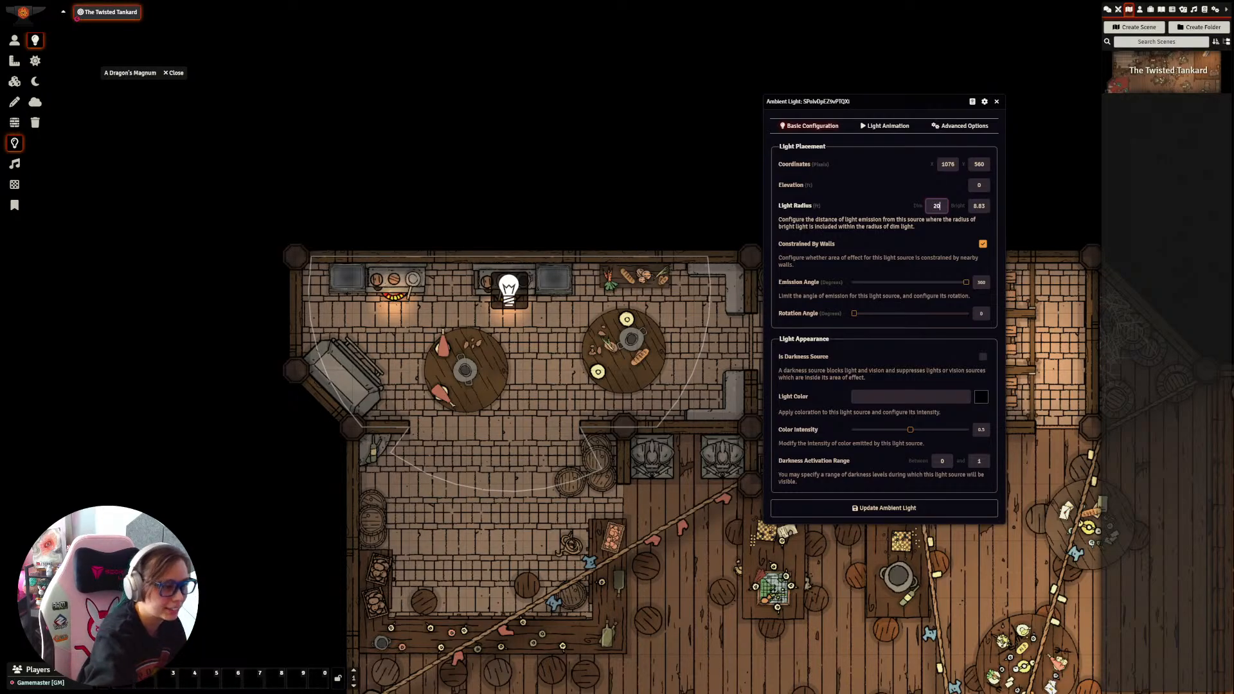
key(Tab)
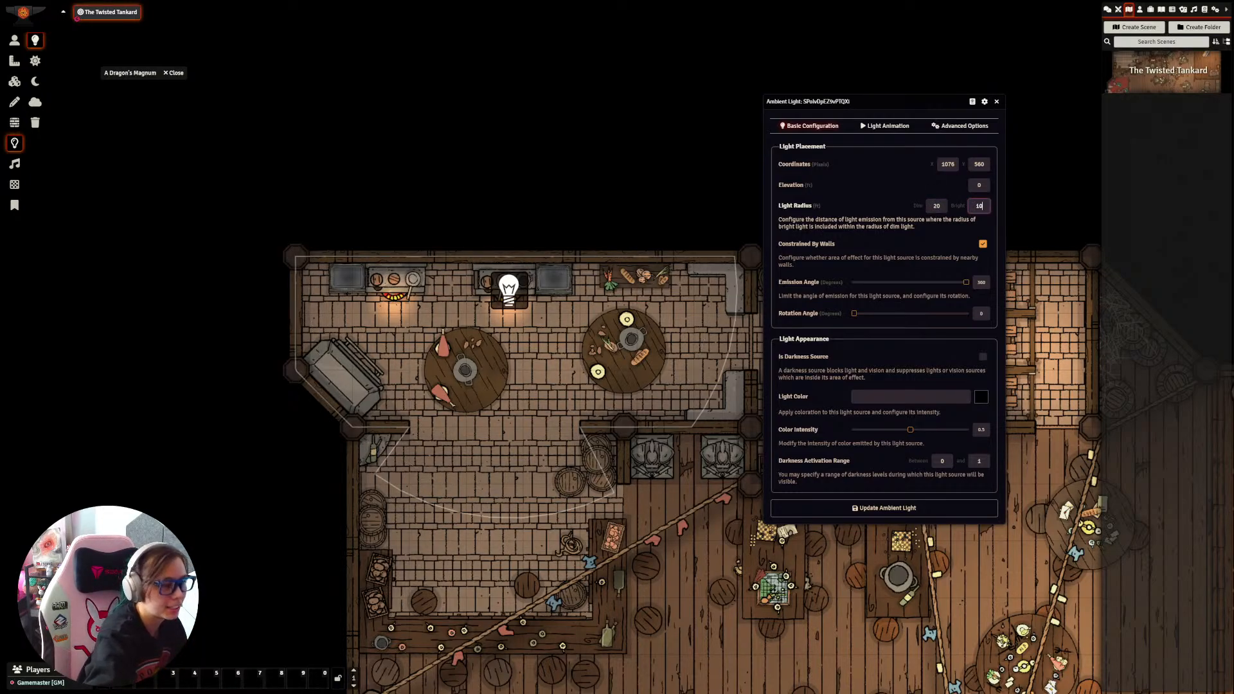
key(Tab)
Step: Try a pale orange light color, #f3bb86, on the kitchen stove light
click(982, 396)
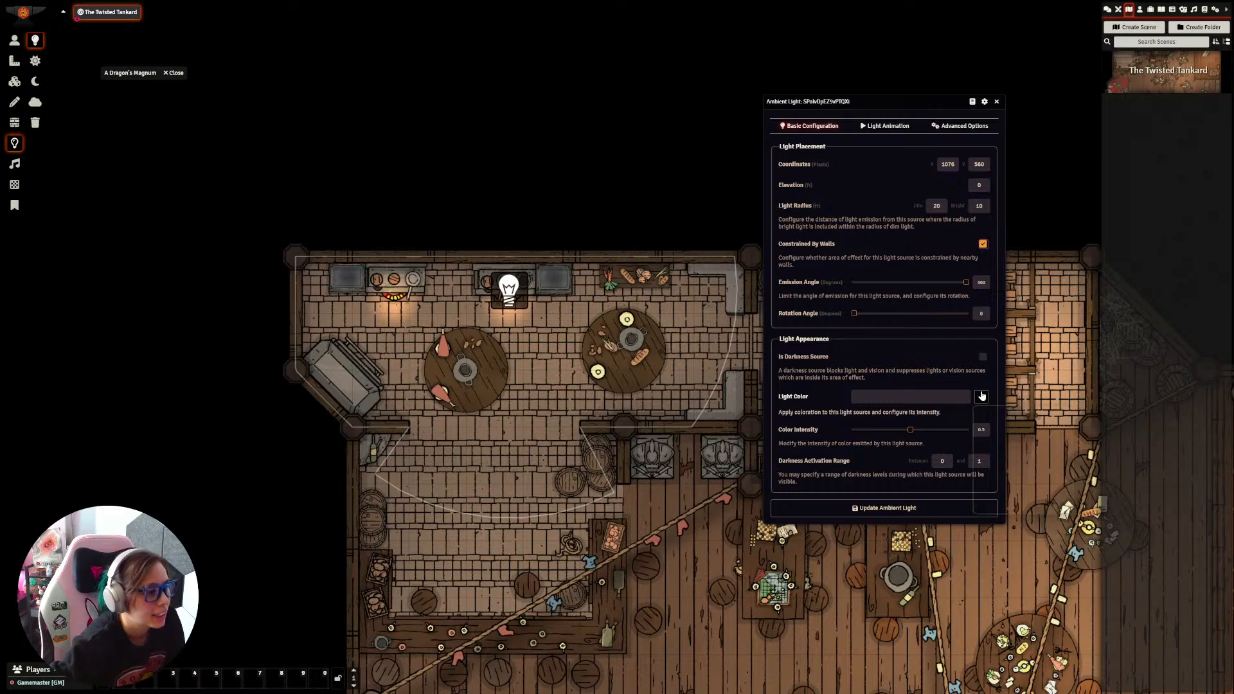
click(1063, 476)
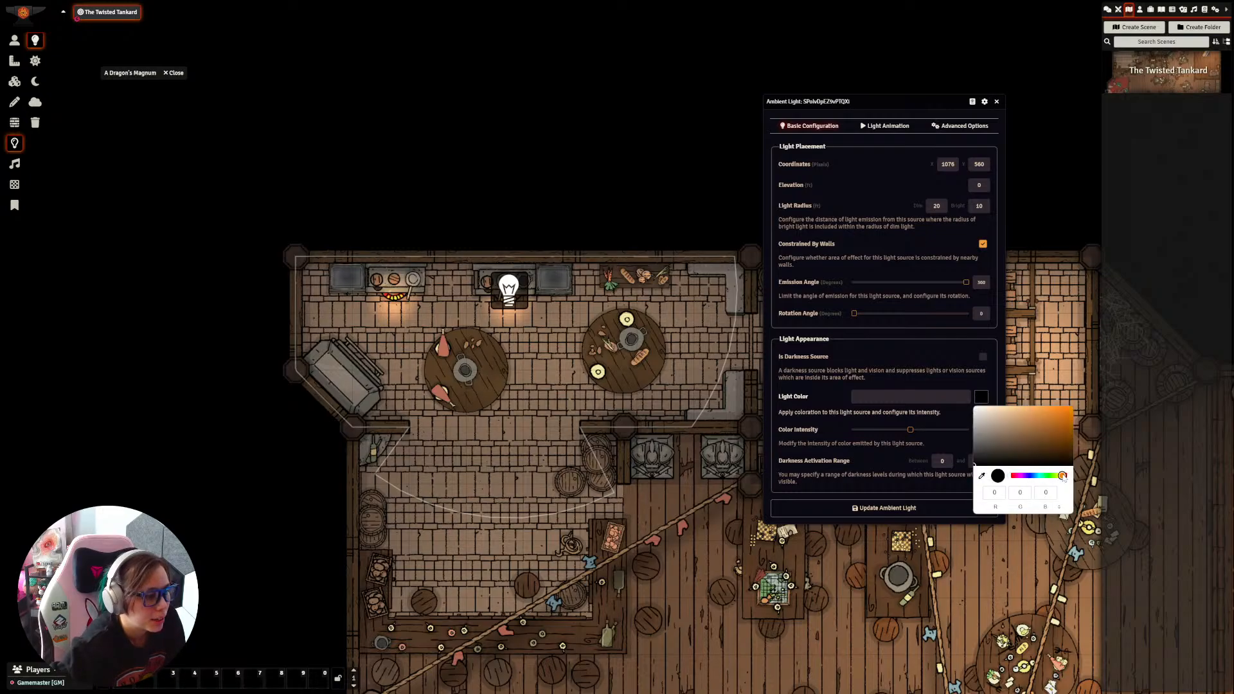
click(1038, 414)
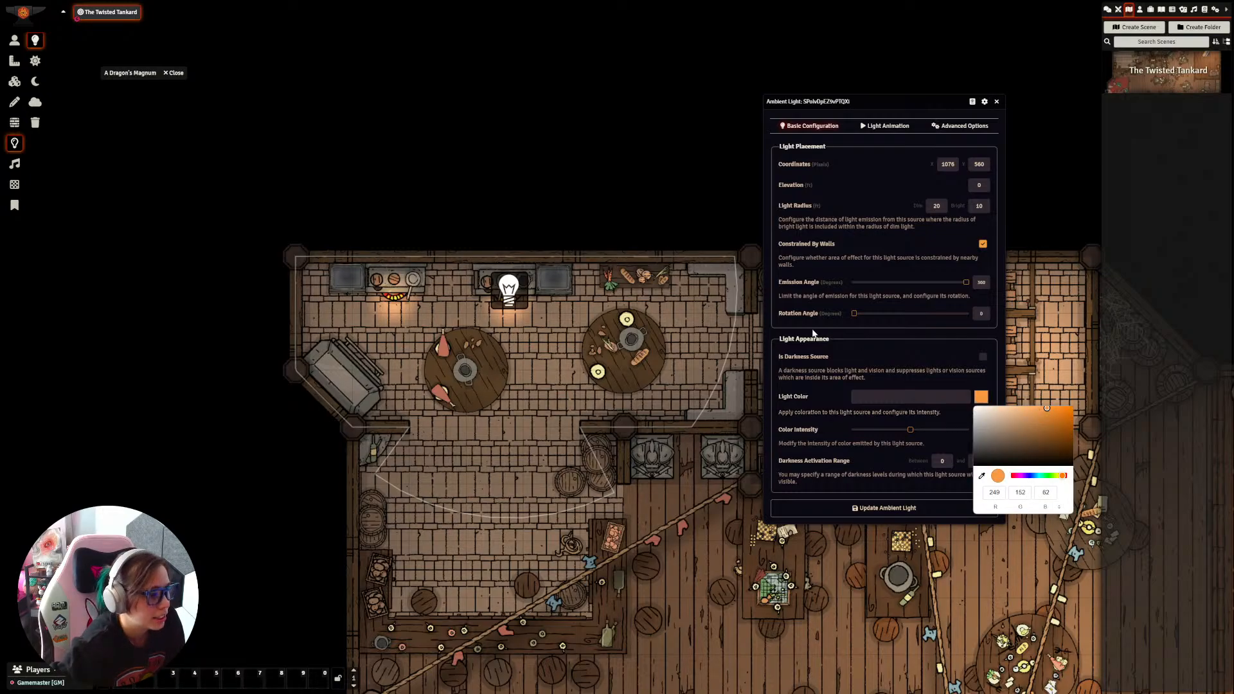
click(851, 344)
click(981, 397)
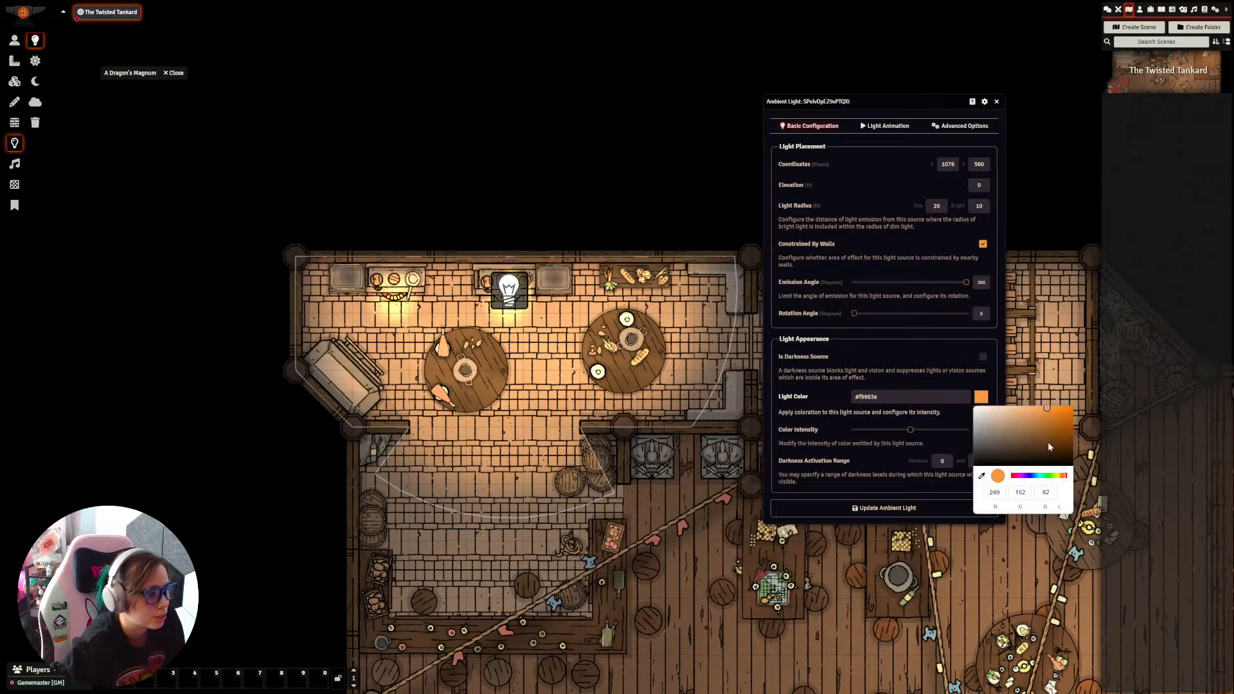
click(1019, 411)
click(902, 354)
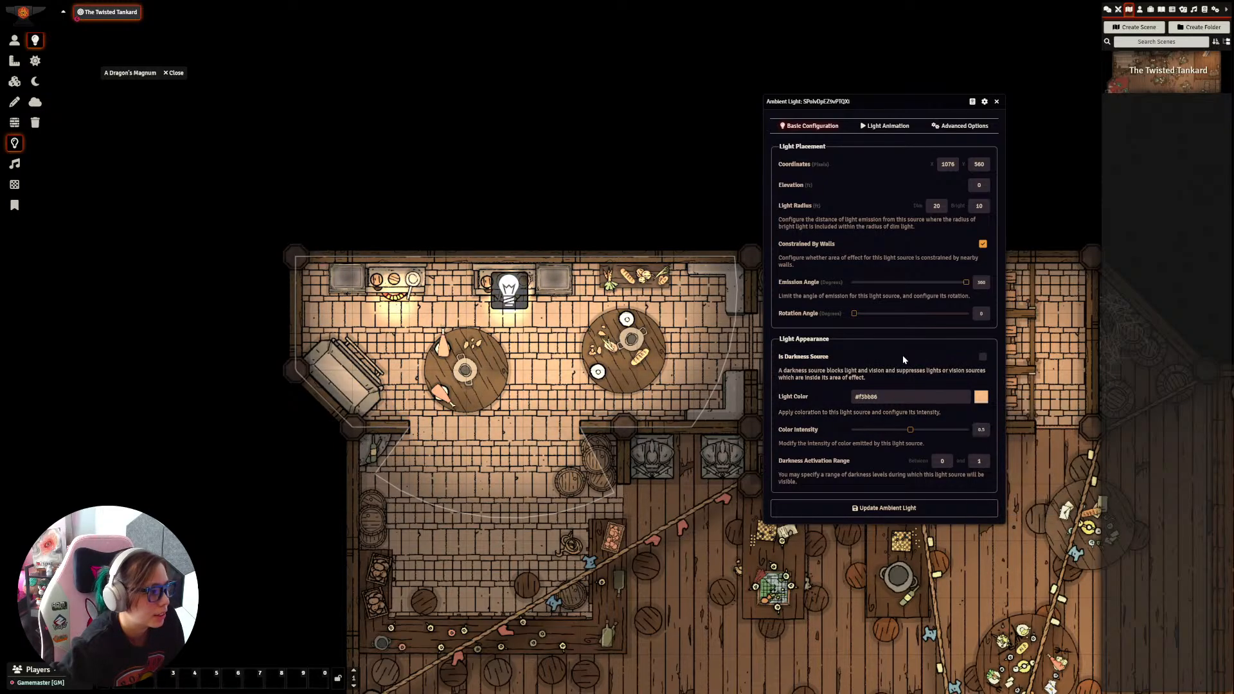
Step: Set the stove light's color intensity to 0.2 and its color to dark orange-brown #784312, and save the light
drag(911, 429, 878, 432)
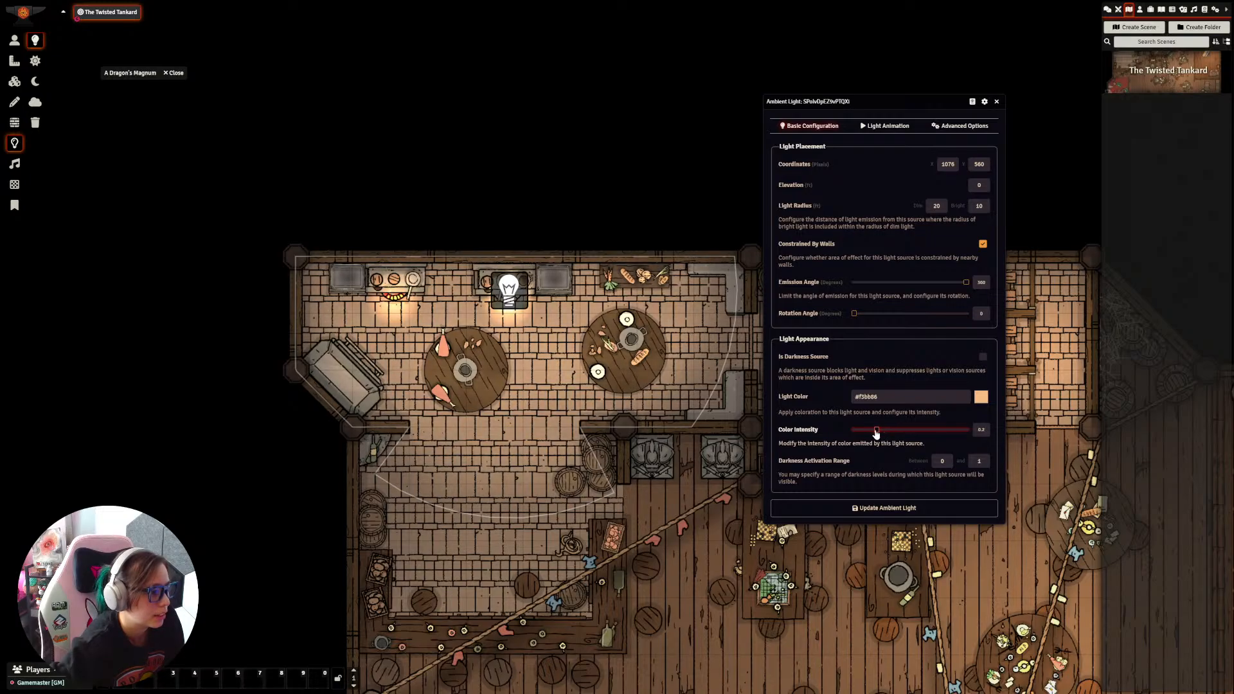
drag(881, 430, 877, 431)
click(982, 397)
click(998, 476)
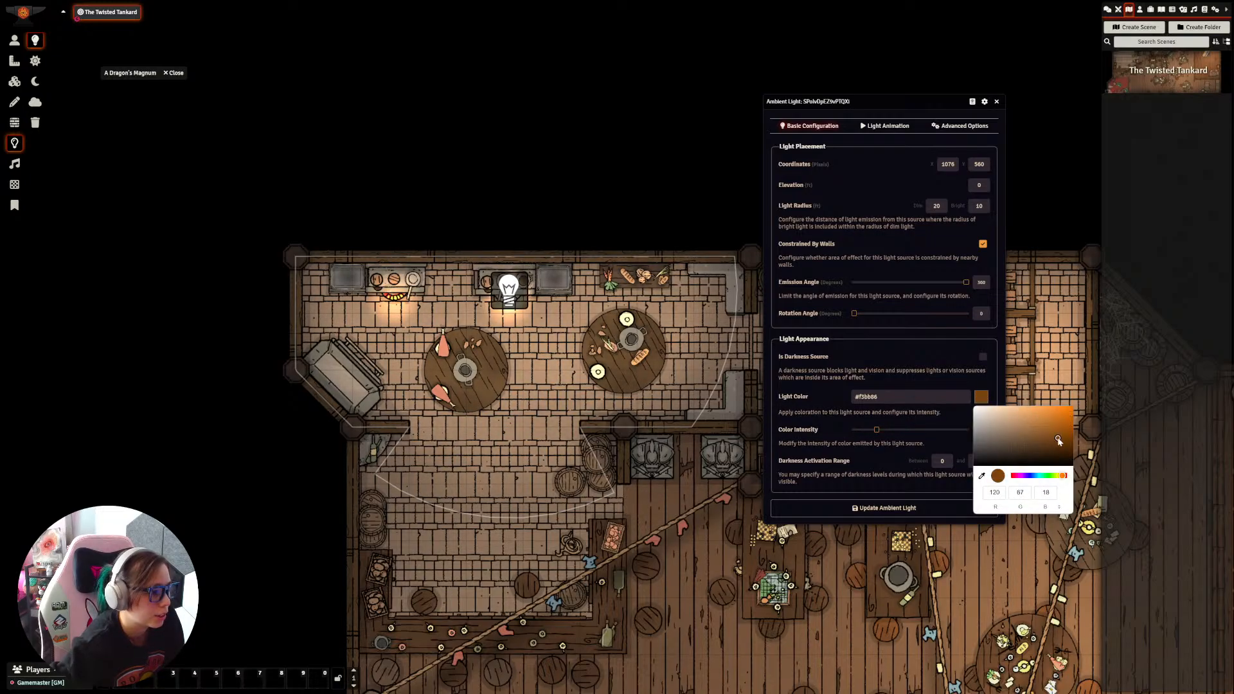
click(897, 378)
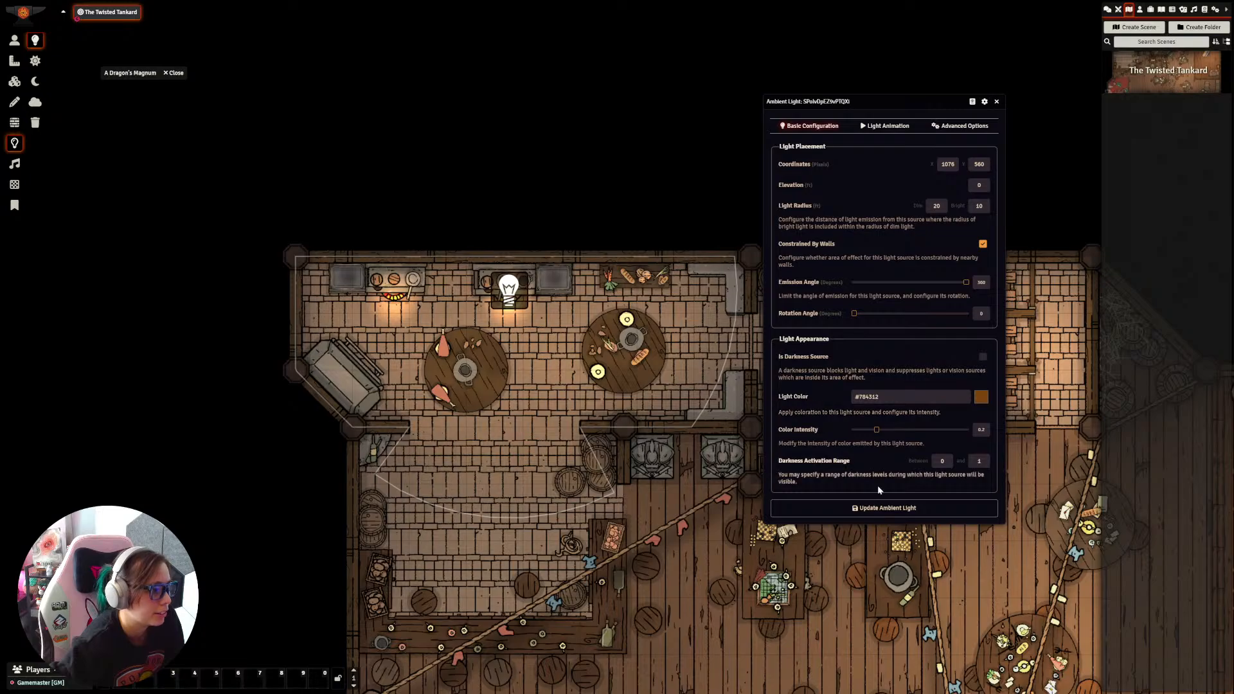
click(899, 513)
Step: Copy the eastern stove's light and paste it centred on the flames of the kitchen's western stove
drag(510, 293, 731, 355)
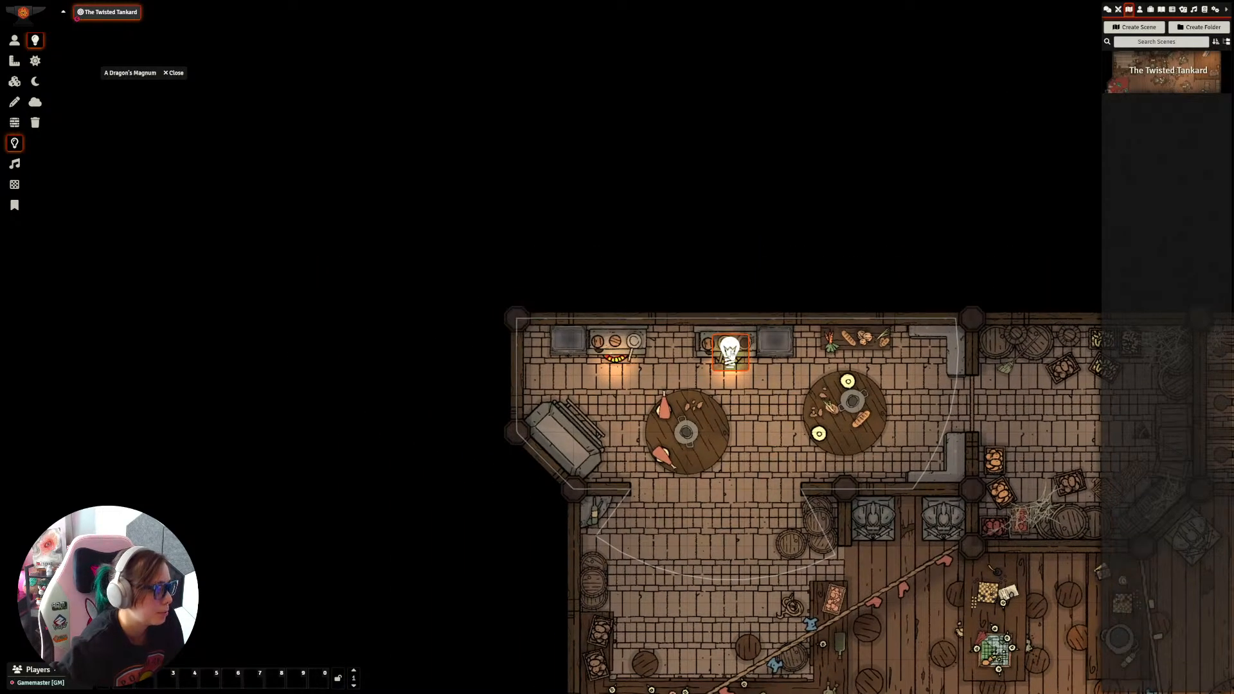
key(ctrl+c)
key(ctrl+v)
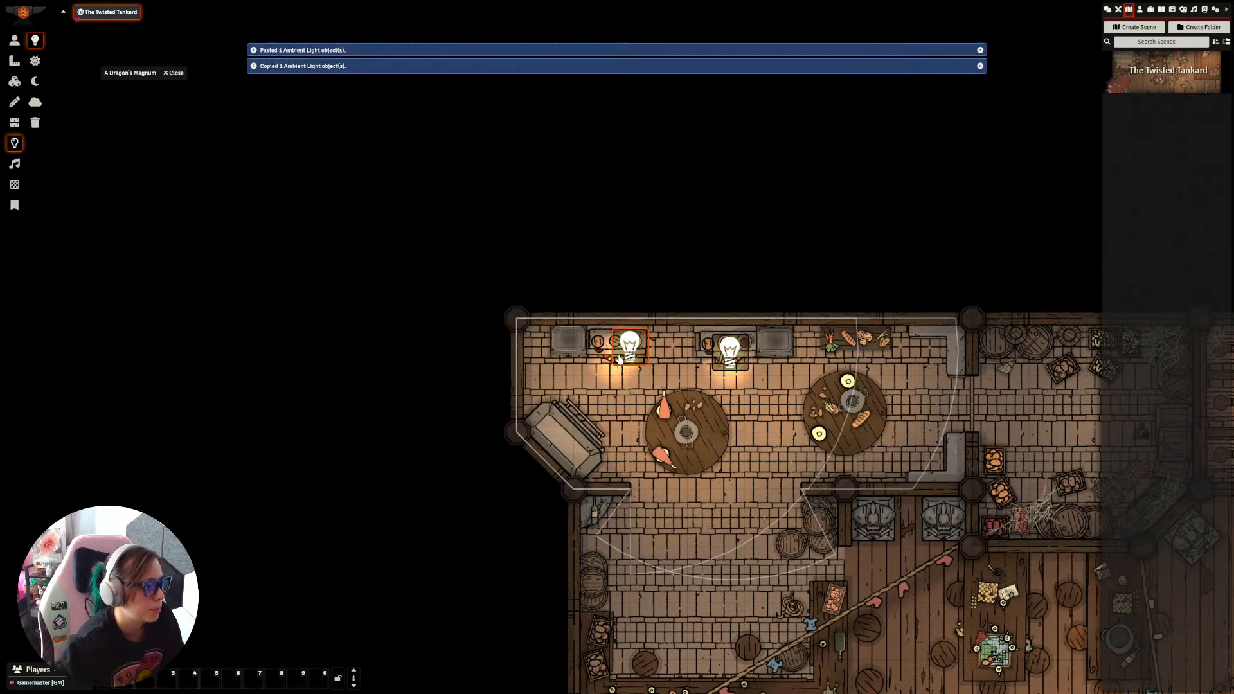
mouse_move(629, 347)
mouse_down()
mouse_move(600, 344)
mouse_move(628, 344)
mouse_move(600, 345)
mouse_move(624, 370)
mouse_move(618, 352)
mouse_up()
scroll(669, 360, down, 2)
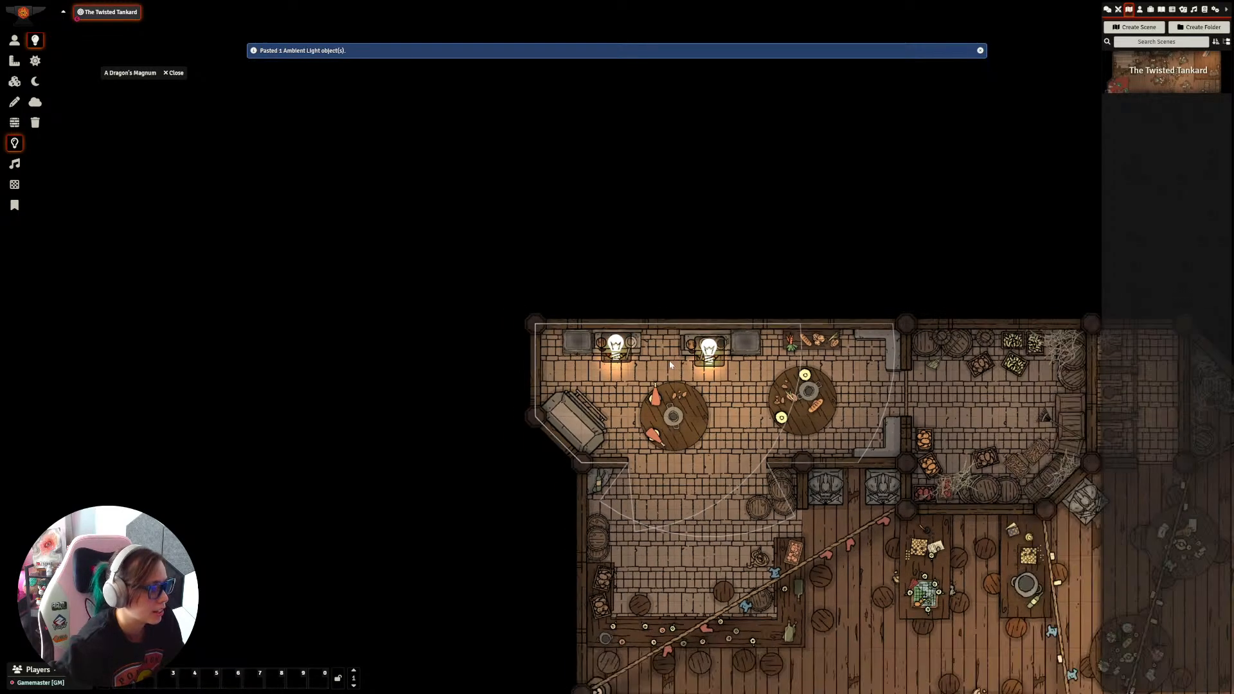
Step: Paste another copy of the stove light onto the fireplace beside the red rug
drag(844, 353, 827, 302)
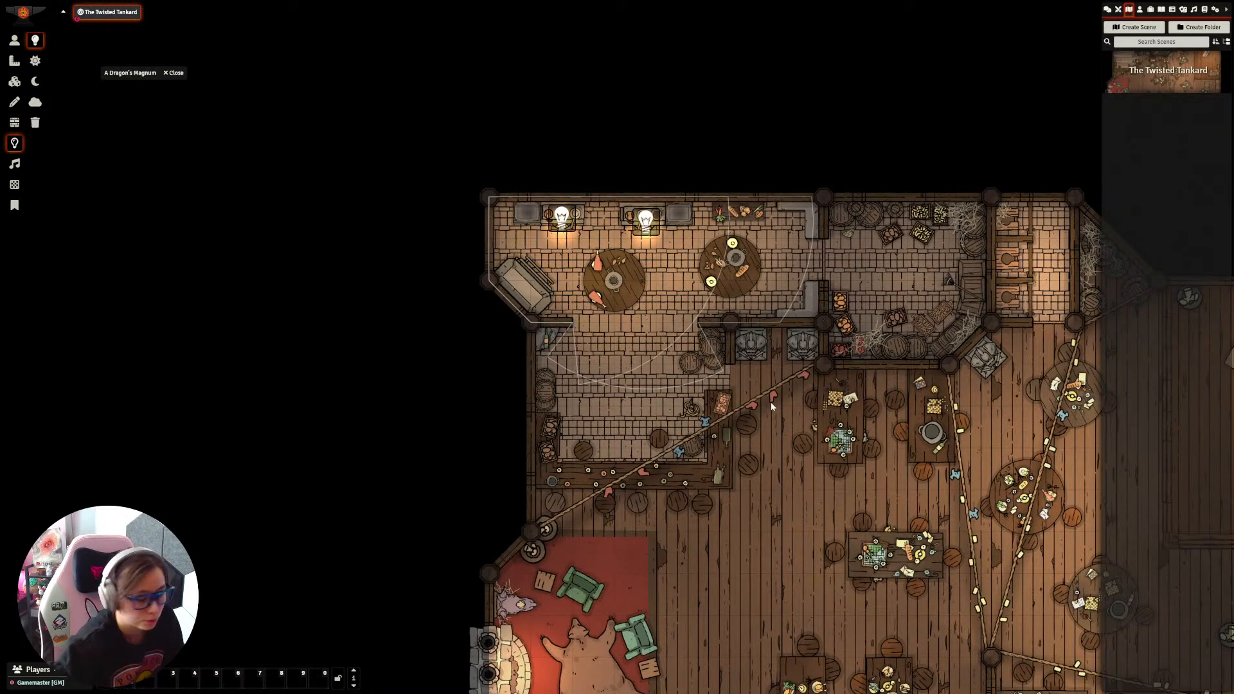
drag(834, 546, 818, 294)
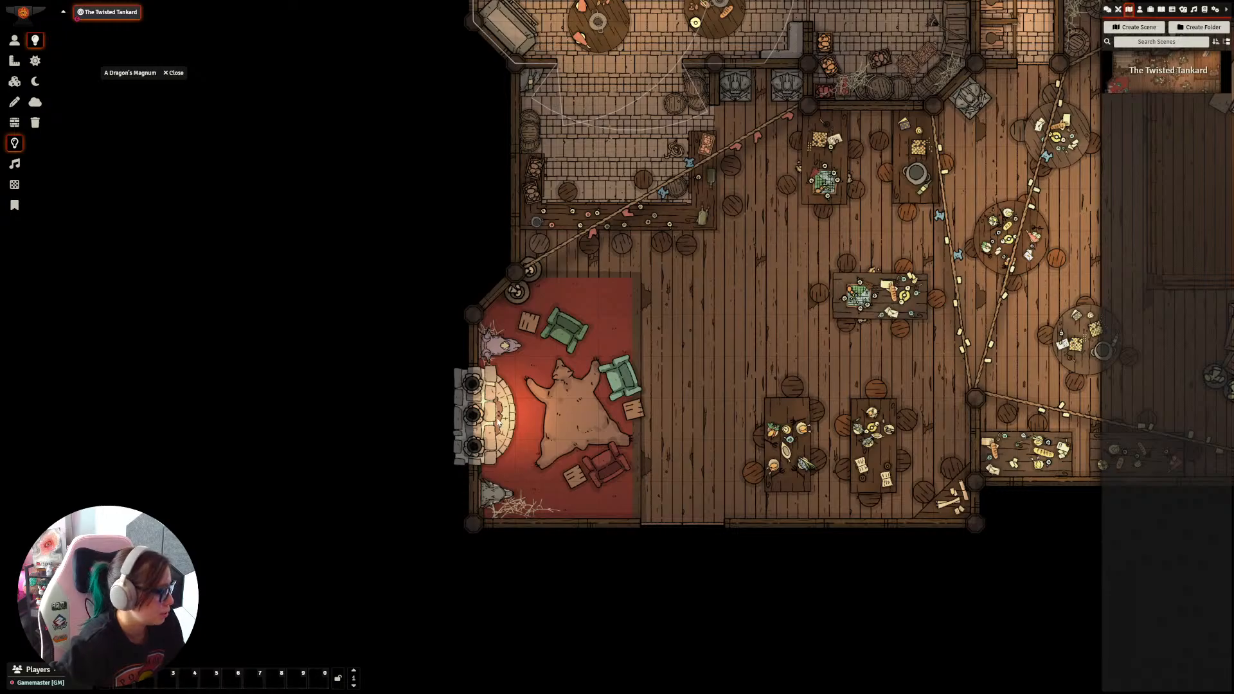
key(ctrl+v)
scroll(807, 340, down, 1)
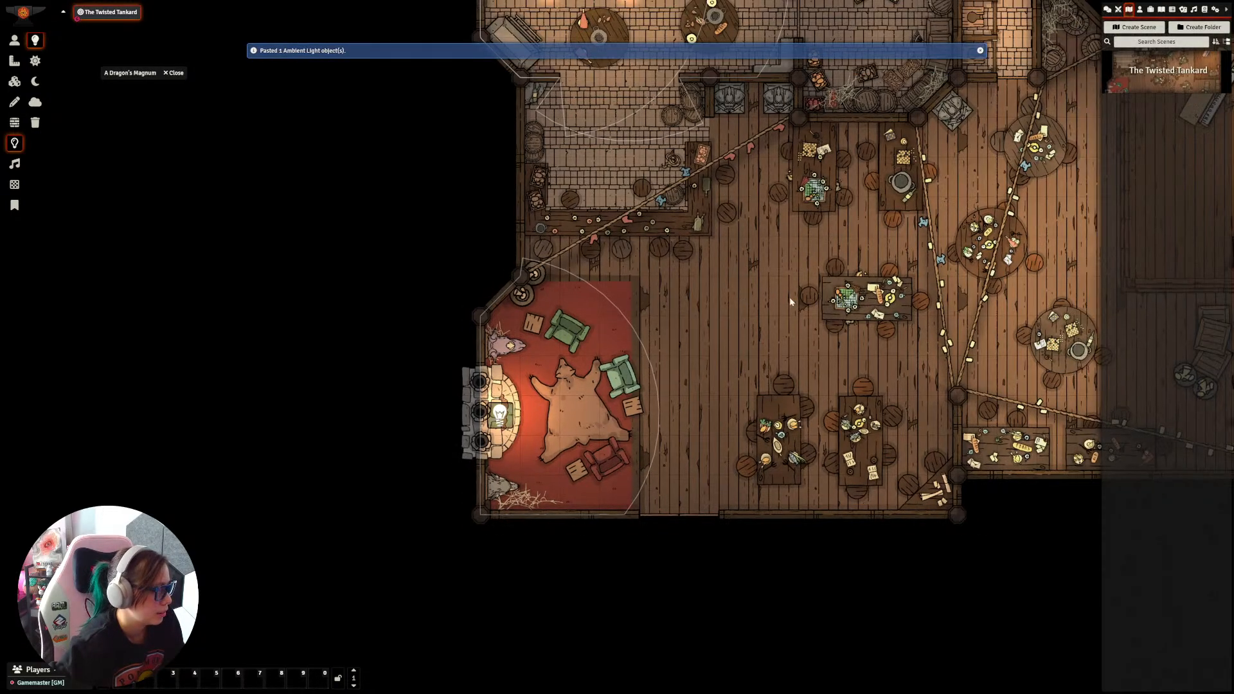
Step: Create a Player Character actor named HUMAN and close its character sheet
drag(811, 337, 569, 392)
scroll(657, 303, down, 1)
click(1143, 9)
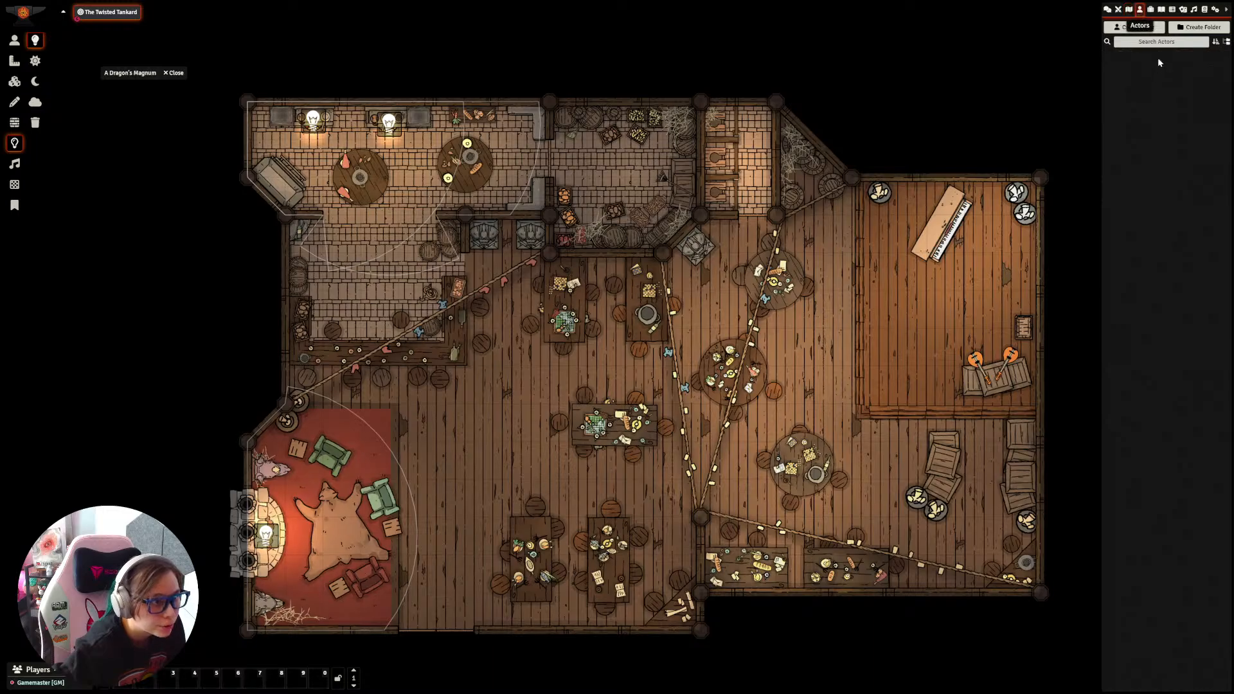
click(1147, 30)
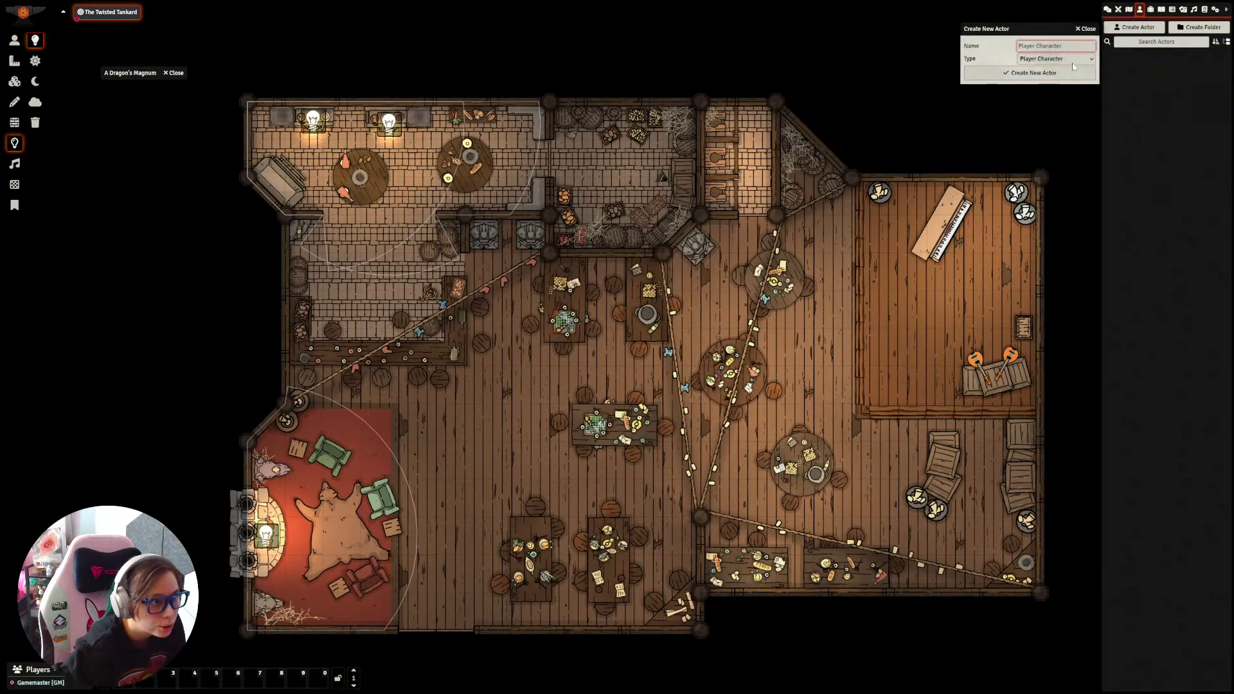
text(HU)
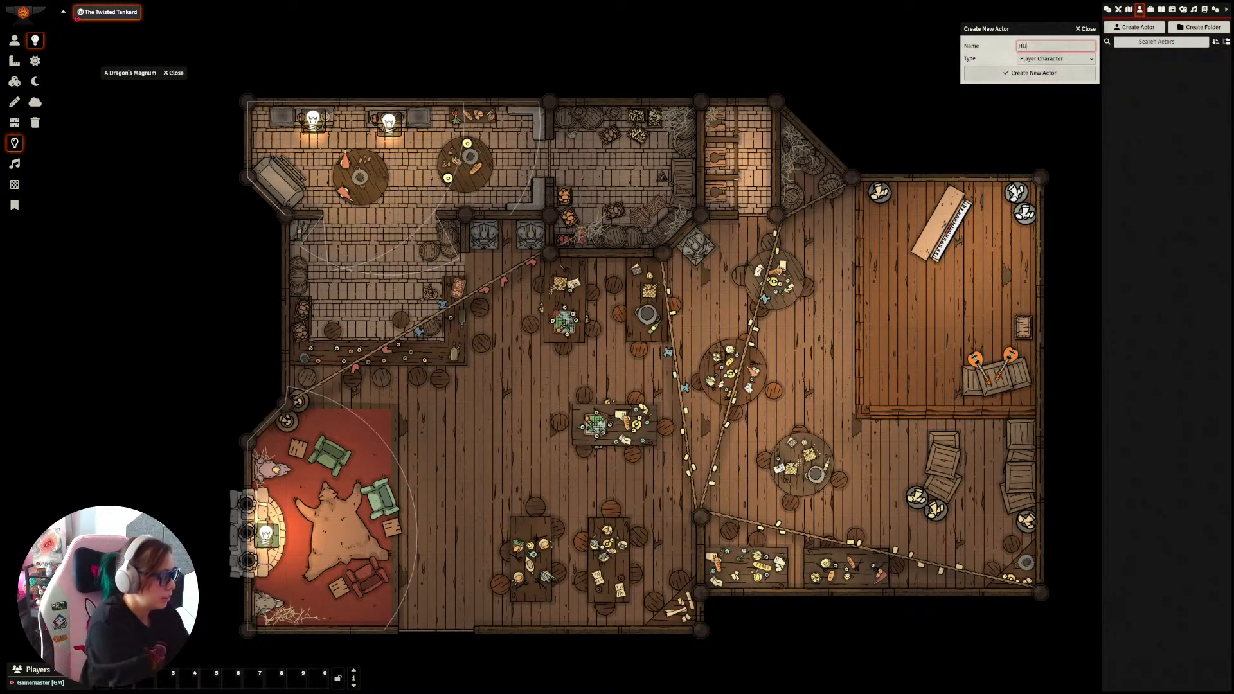
text(MAN)
key(Return)
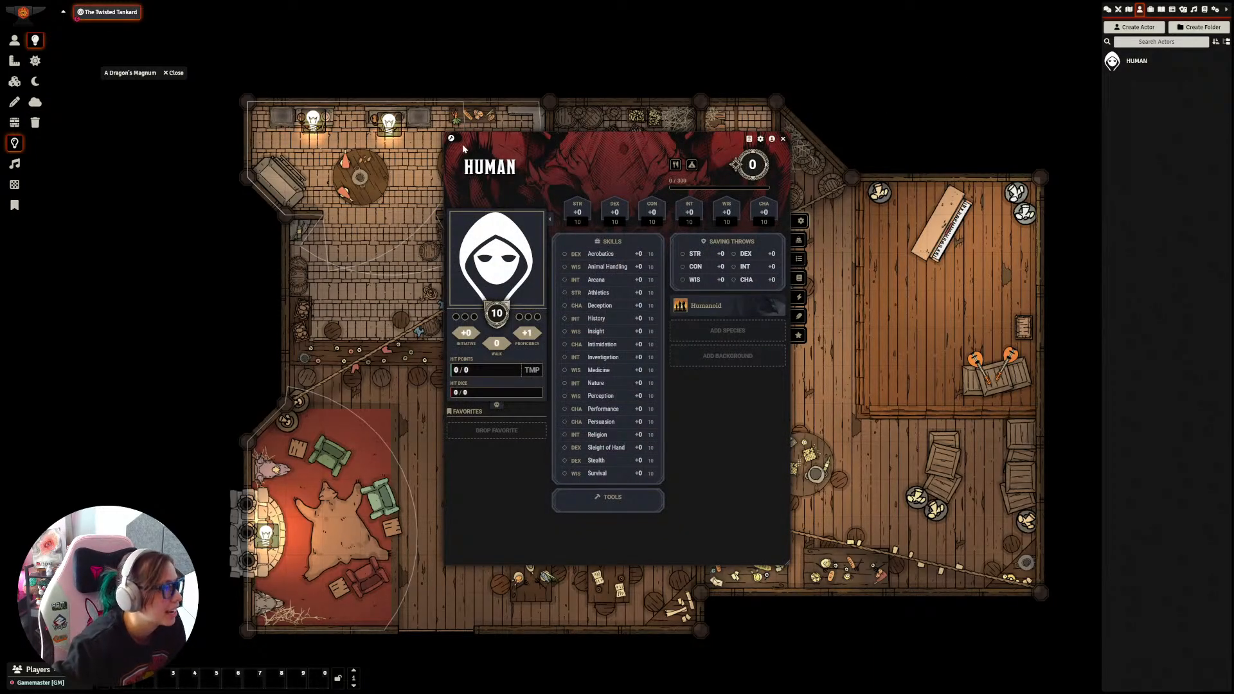
click(782, 139)
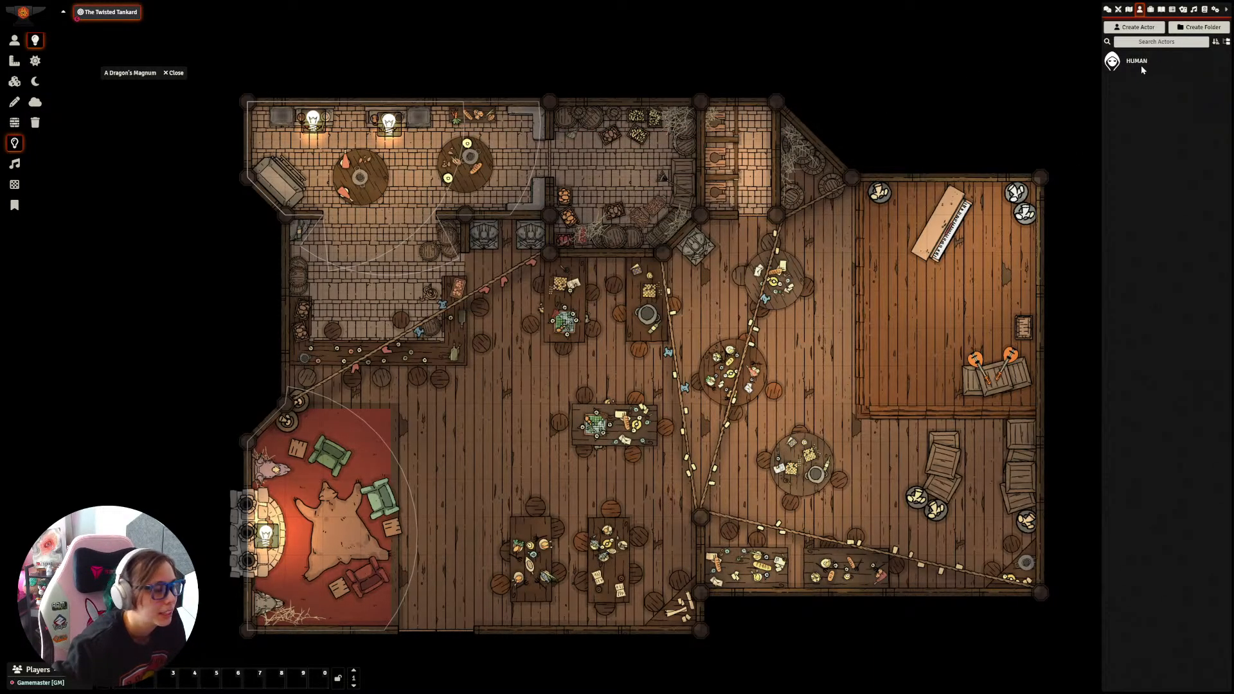
Step: Place a HUMAN token just inside the tavern's southern entrance and preview the map through its vision
drag(1143, 69, 454, 613)
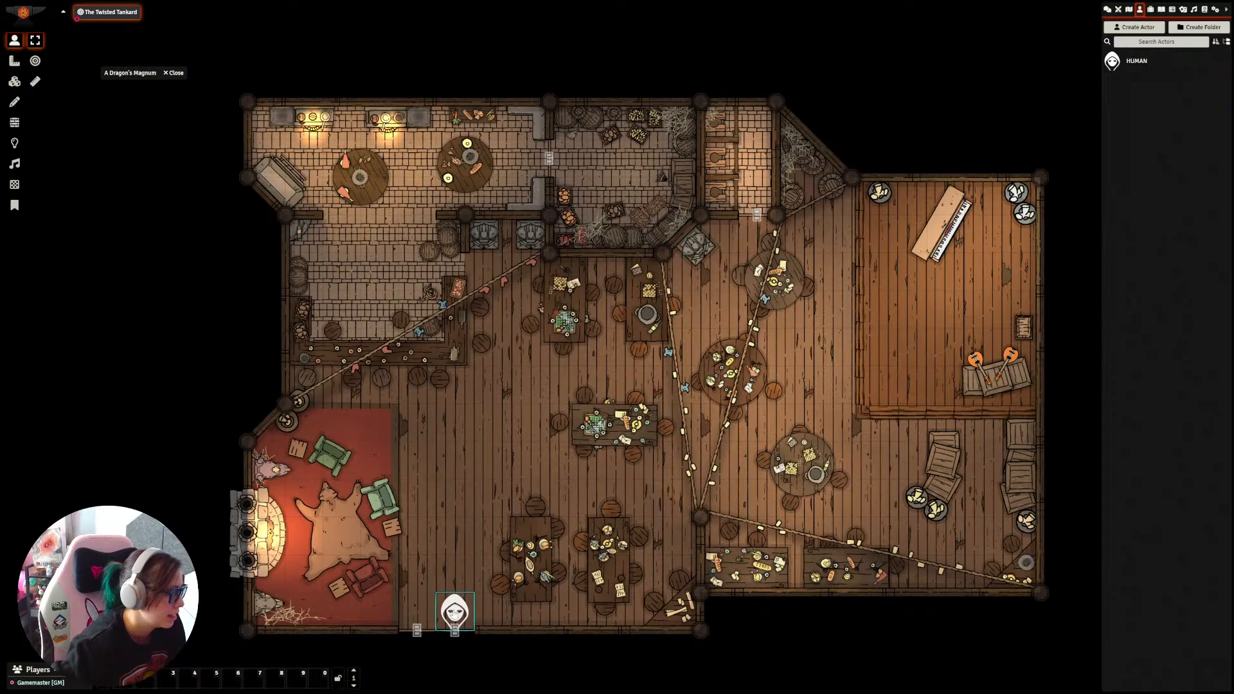
click(455, 614)
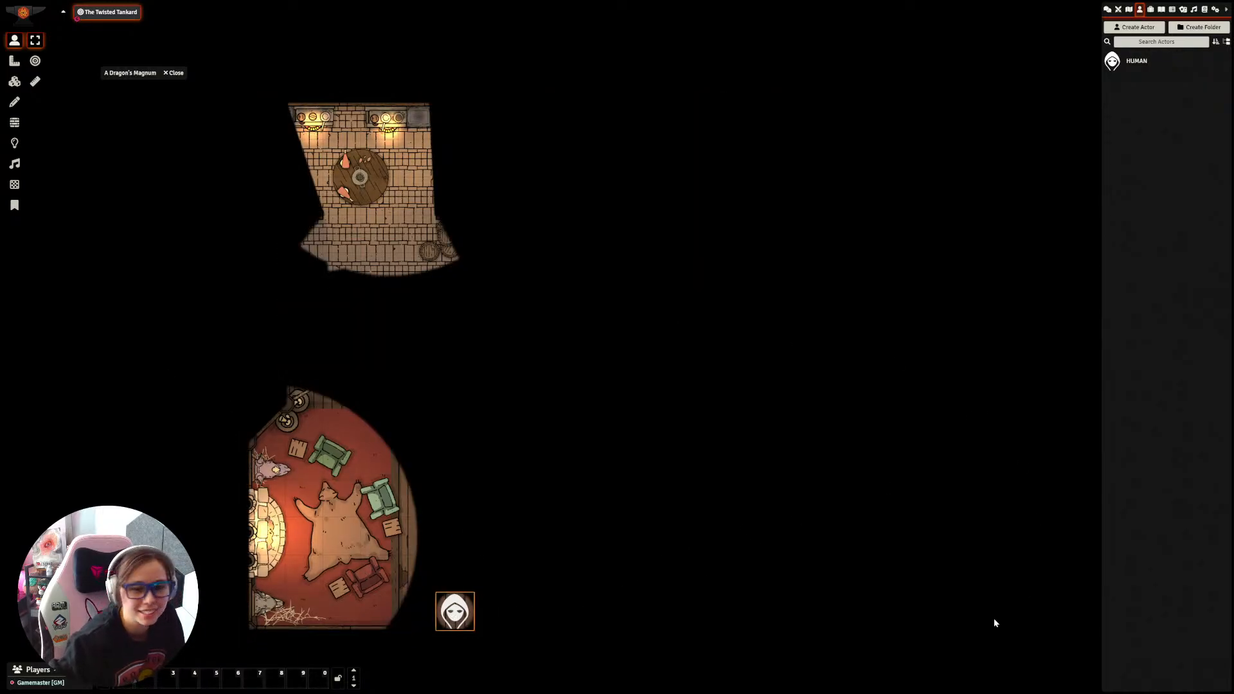
click(473, 485)
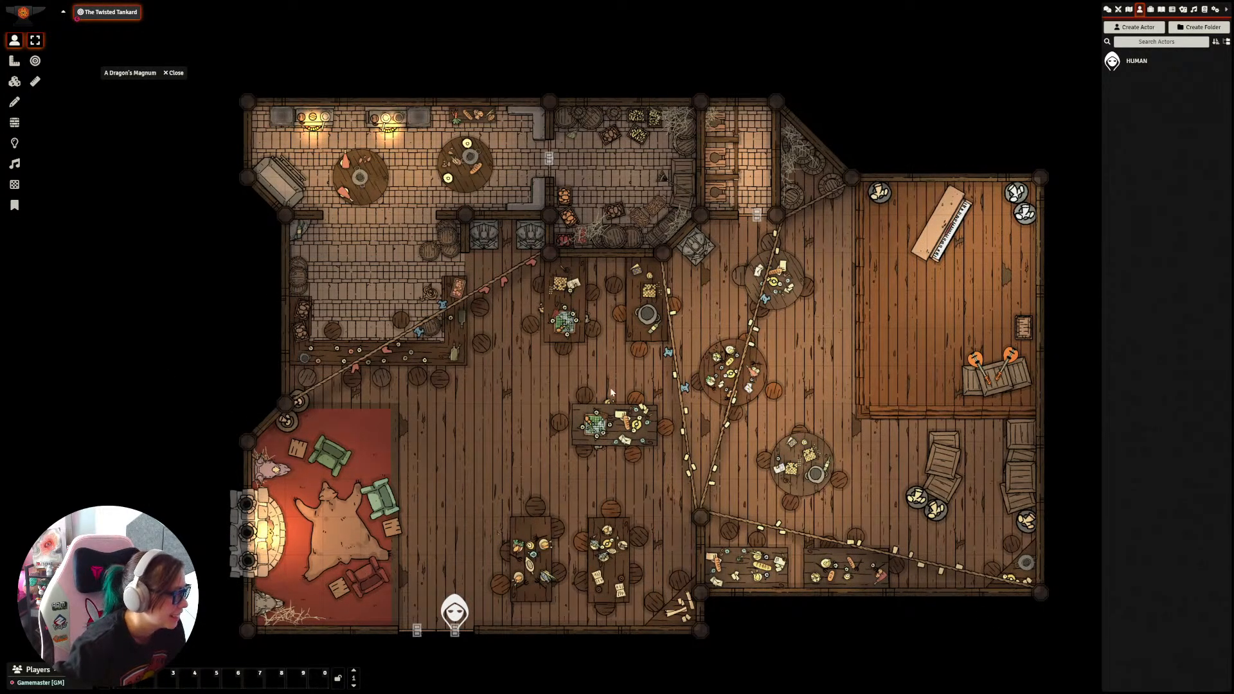
Step: Check the lit kitchen and fireplace areas again from the HUMAN token's point of view
scroll(610, 512, up, 2)
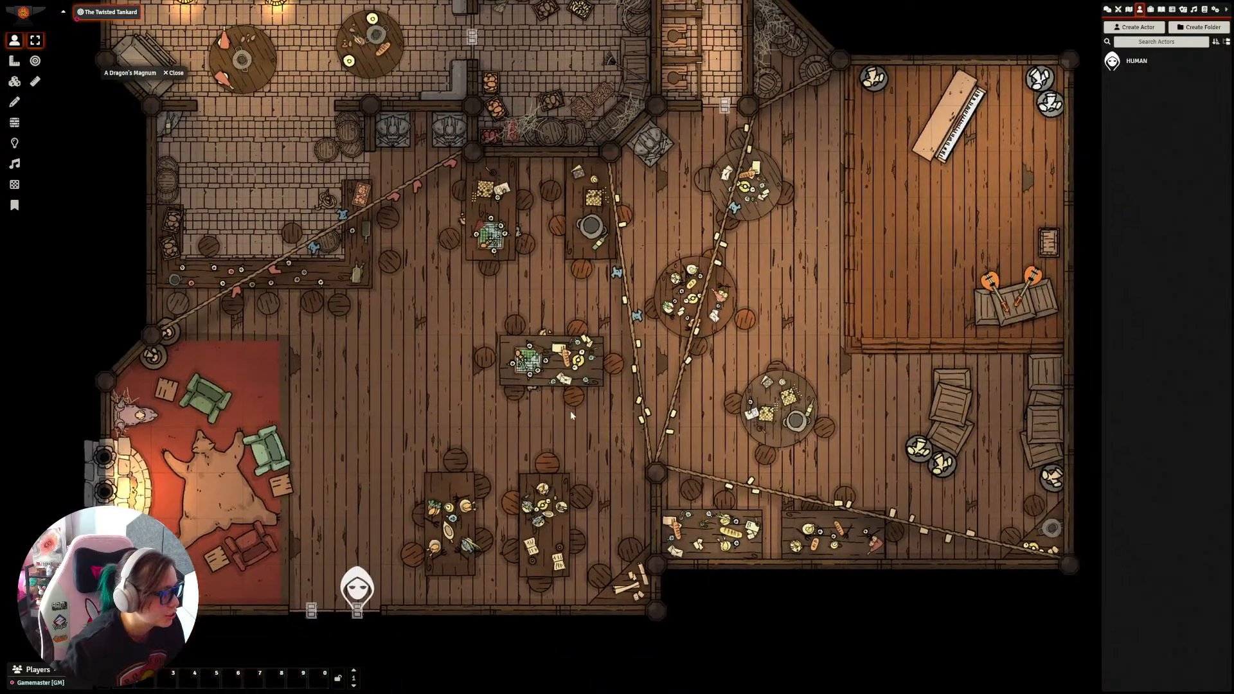
drag(571, 414, 599, 277)
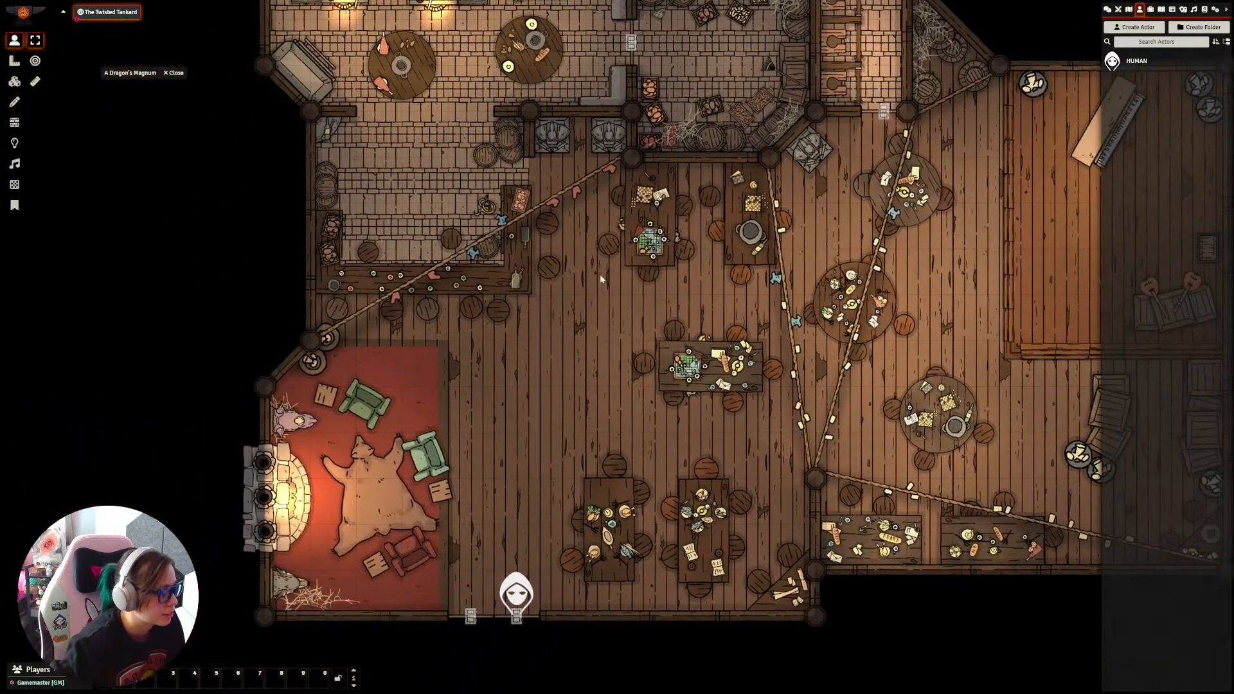
drag(608, 358, 536, 341)
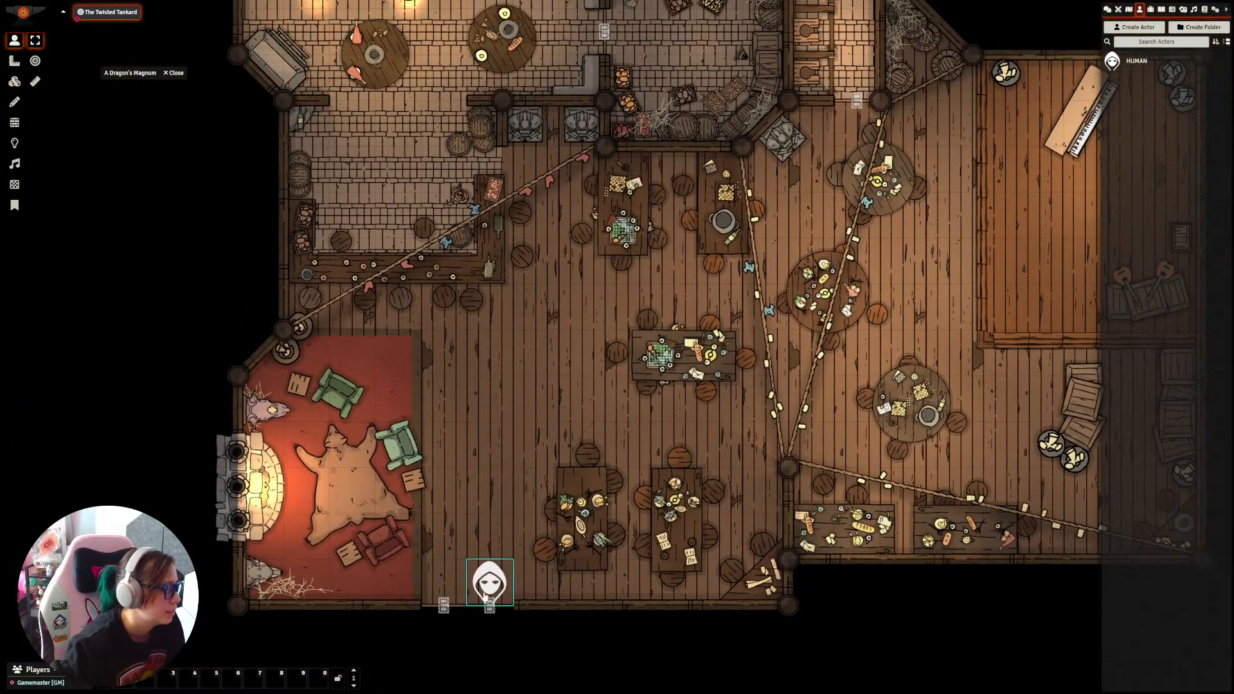
click(487, 604)
click(489, 587)
right_click(490, 586)
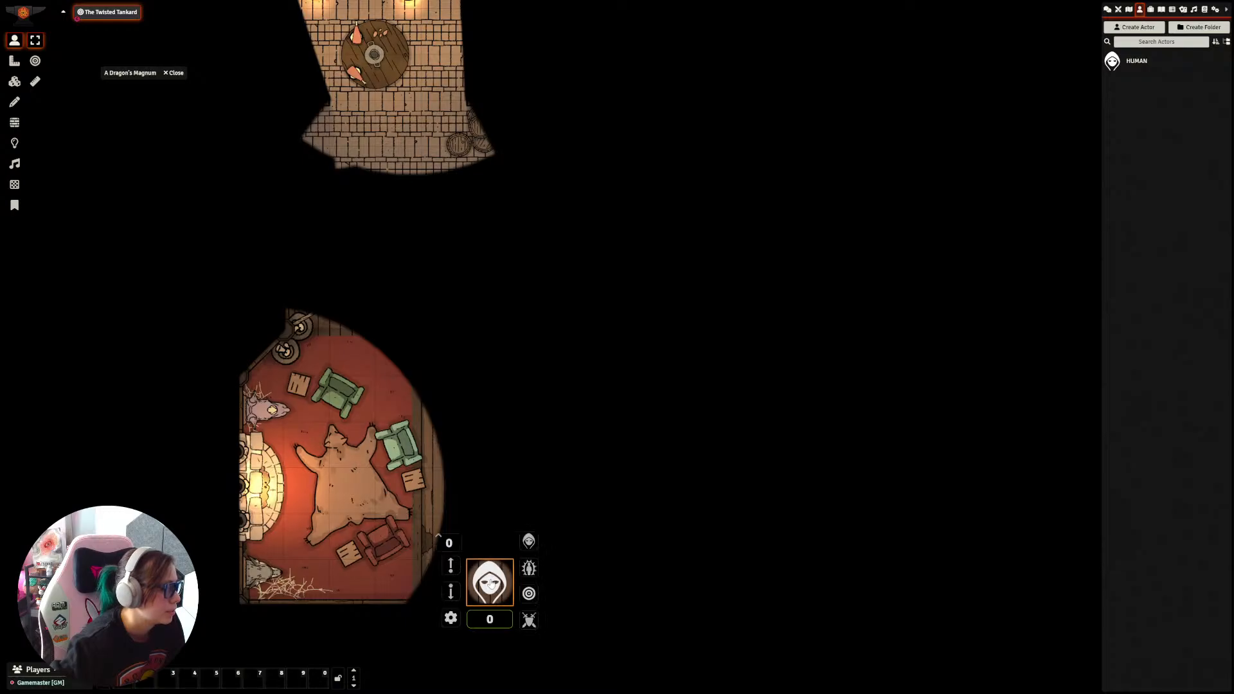
click(480, 422)
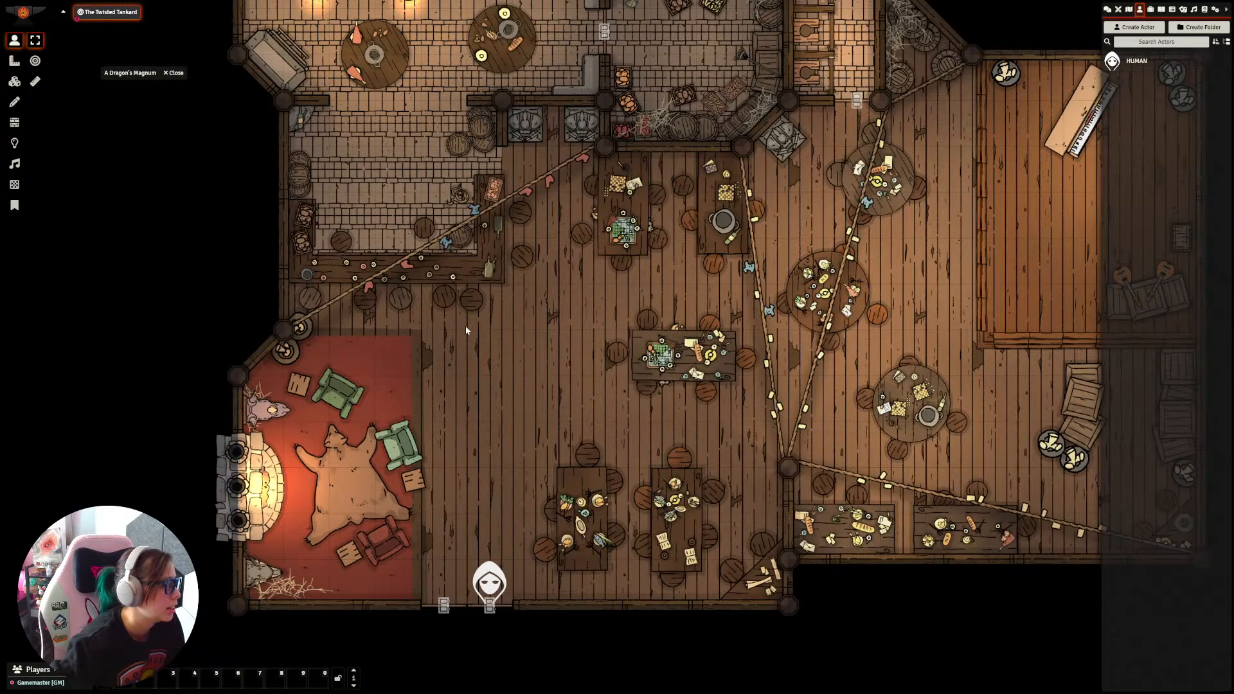
Step: Place an ambient light with a dim radius of about 26.5 ft in the storage room's southwest corner and review its configuration
drag(884, 250, 700, 386)
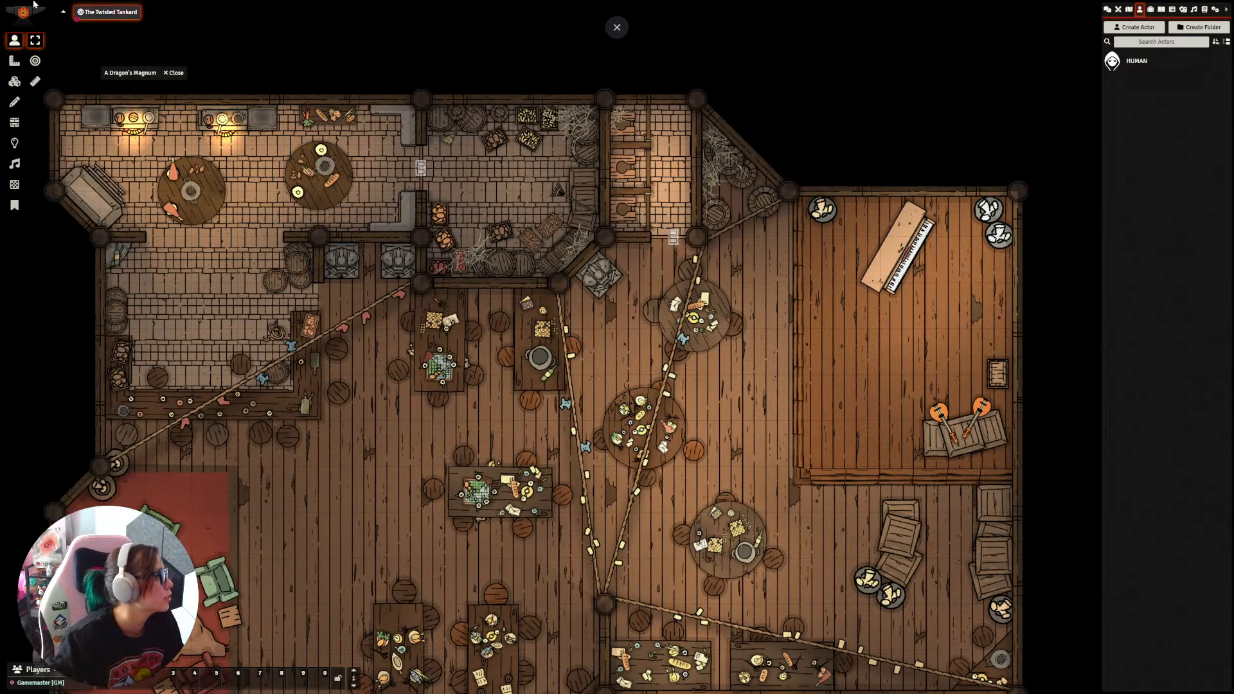
click(14, 143)
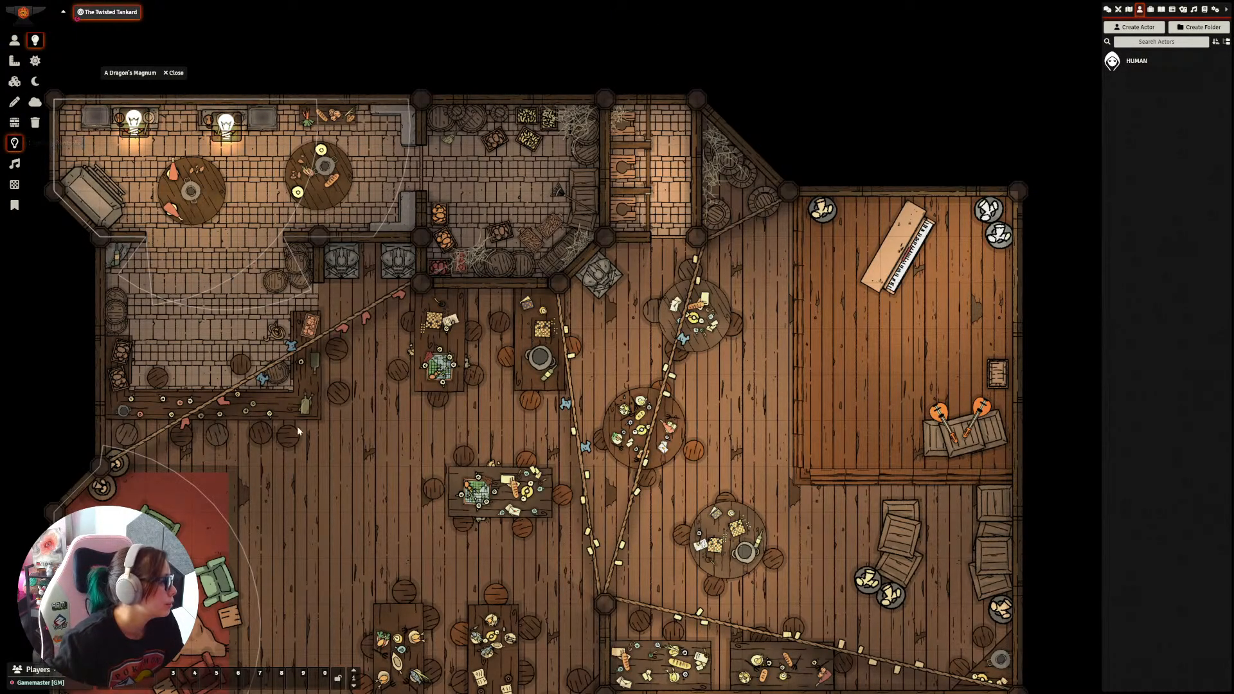
drag(650, 217, 657, 303)
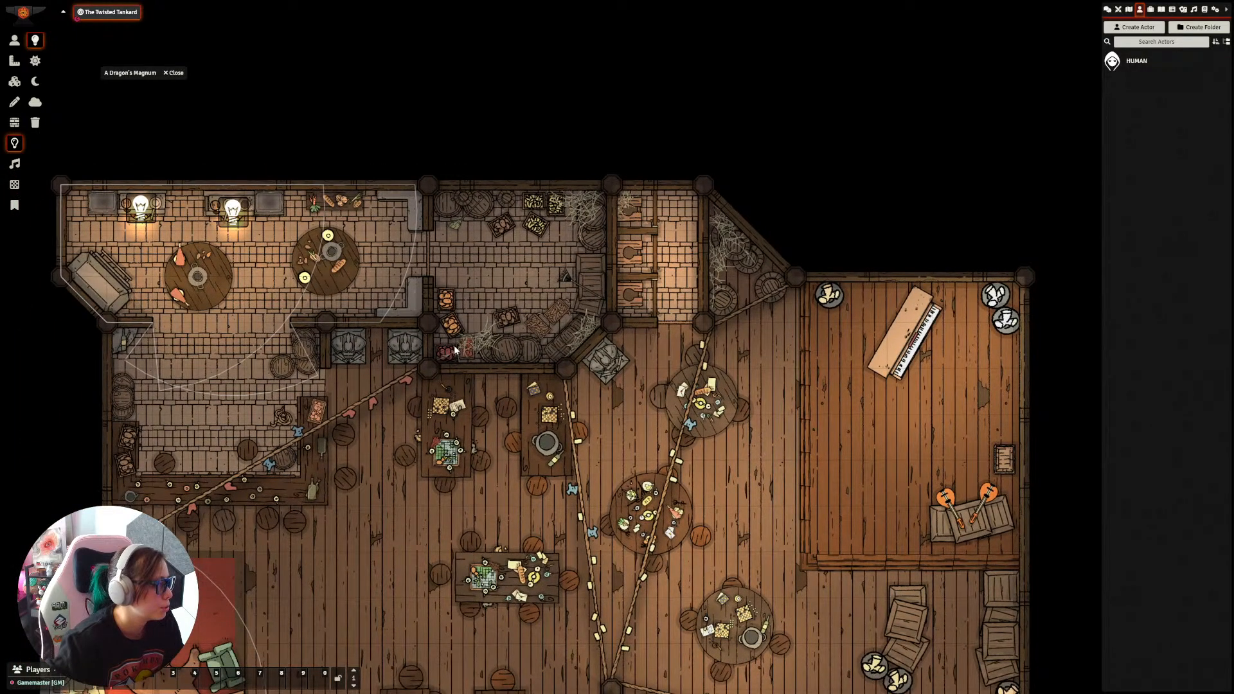
drag(451, 345, 635, 188)
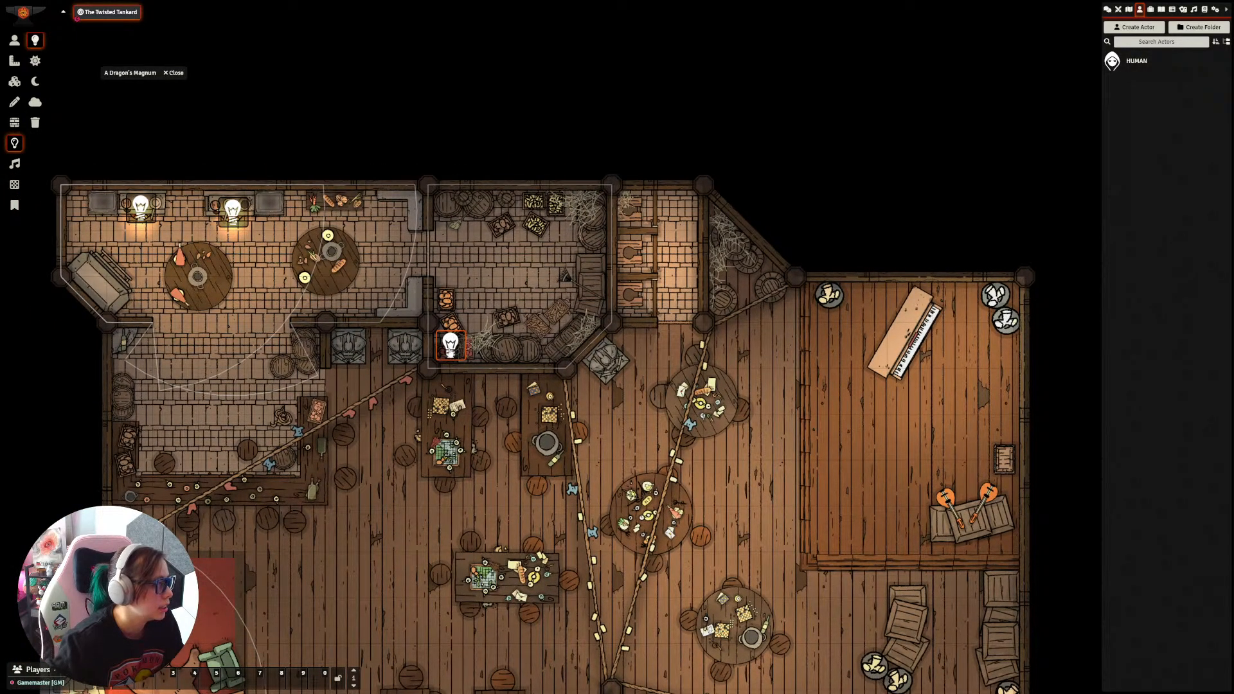
double_click(451, 345)
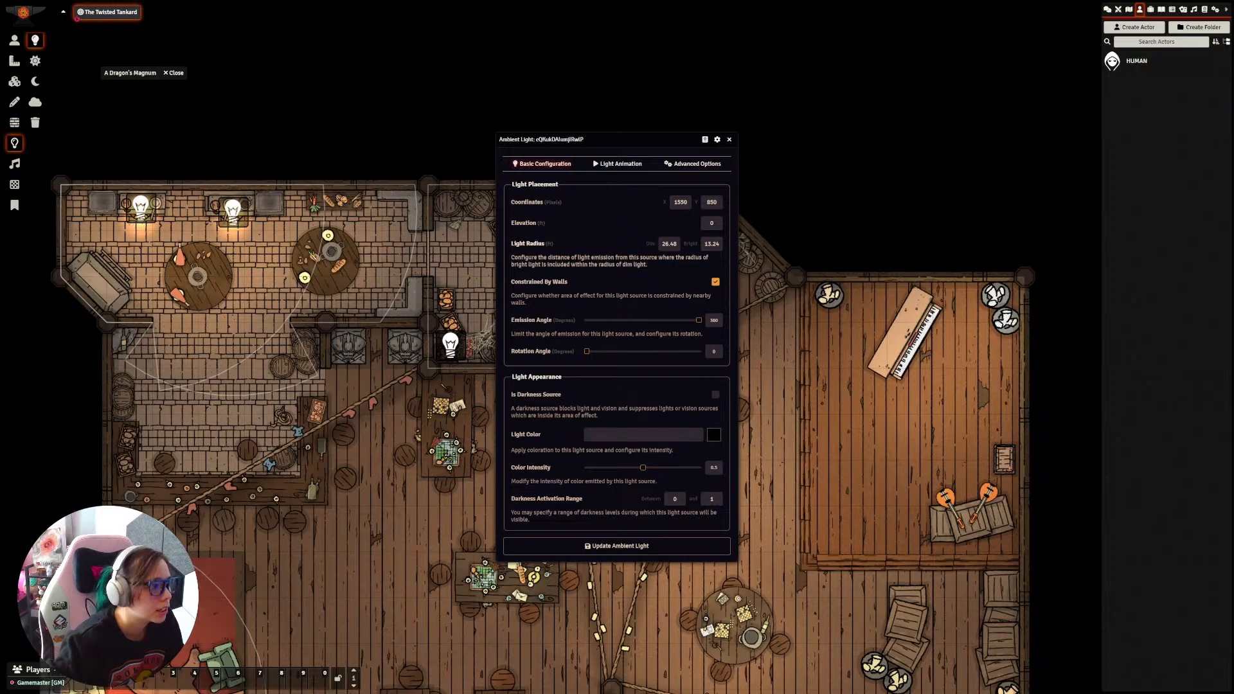
click(730, 141)
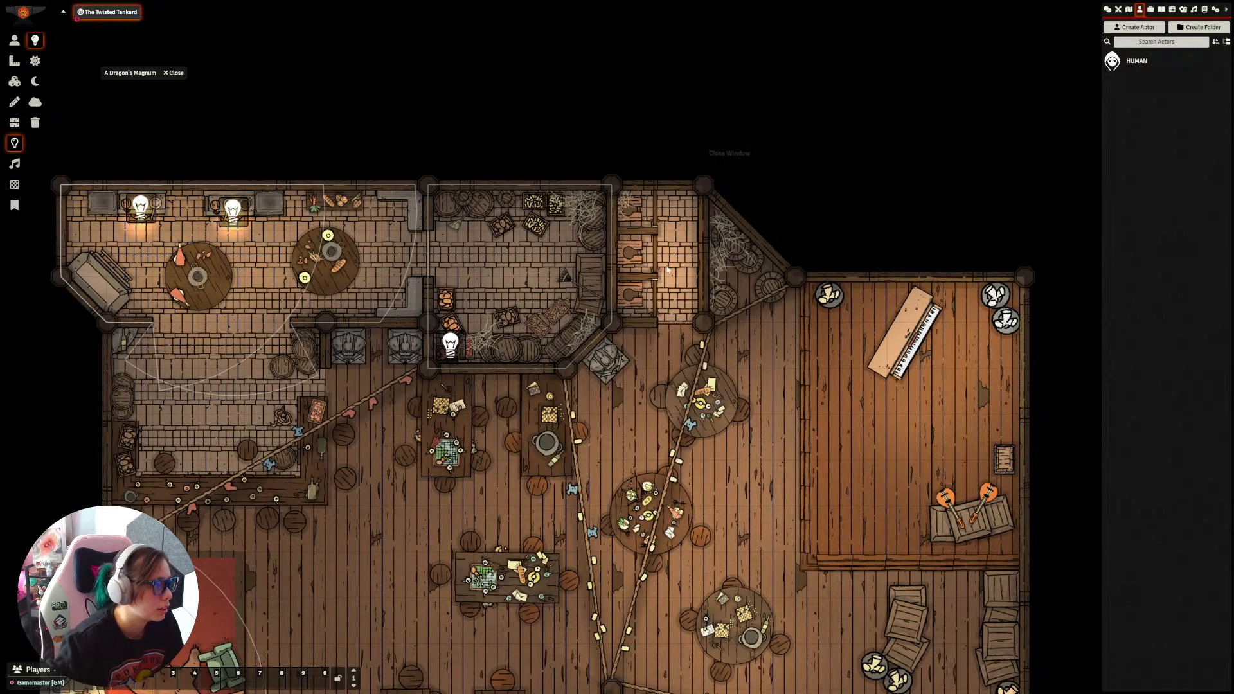
Step: Place an ambient light in the middle of the corridor beside the privy stalls and fine-tune its position
drag(706, 264, 778, 276)
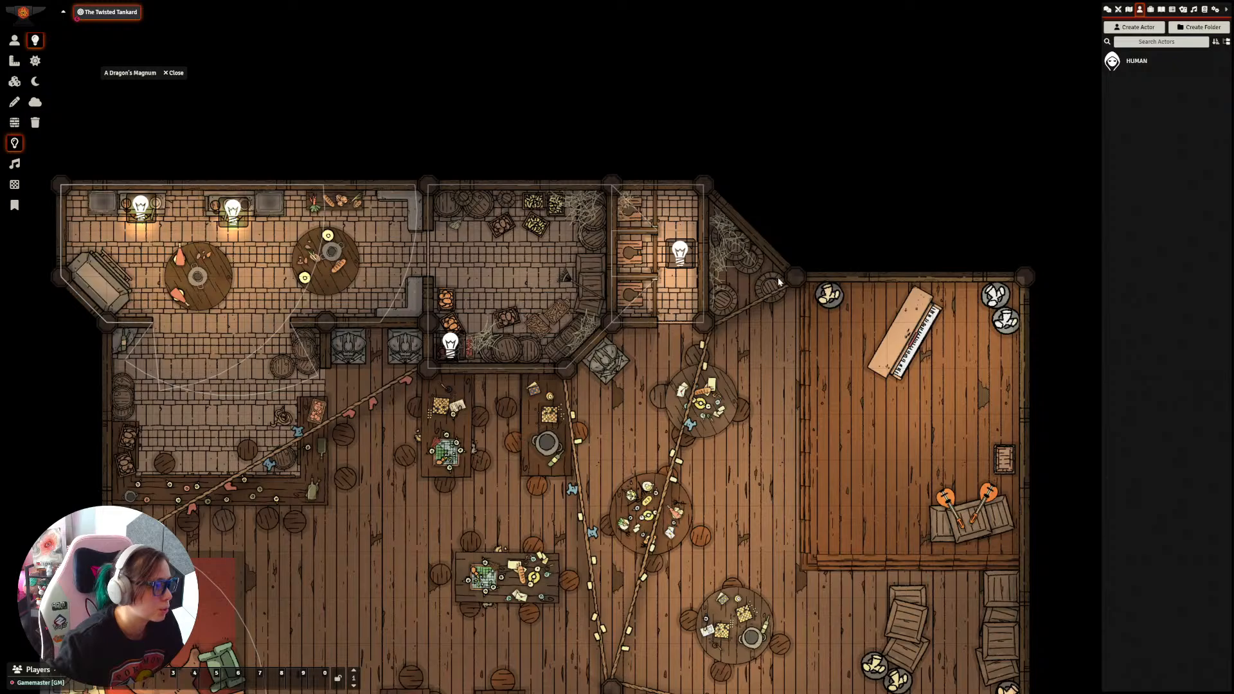
mouse_move(682, 254)
mouse_down()
mouse_move(663, 253)
mouse_move(679, 251)
mouse_up()
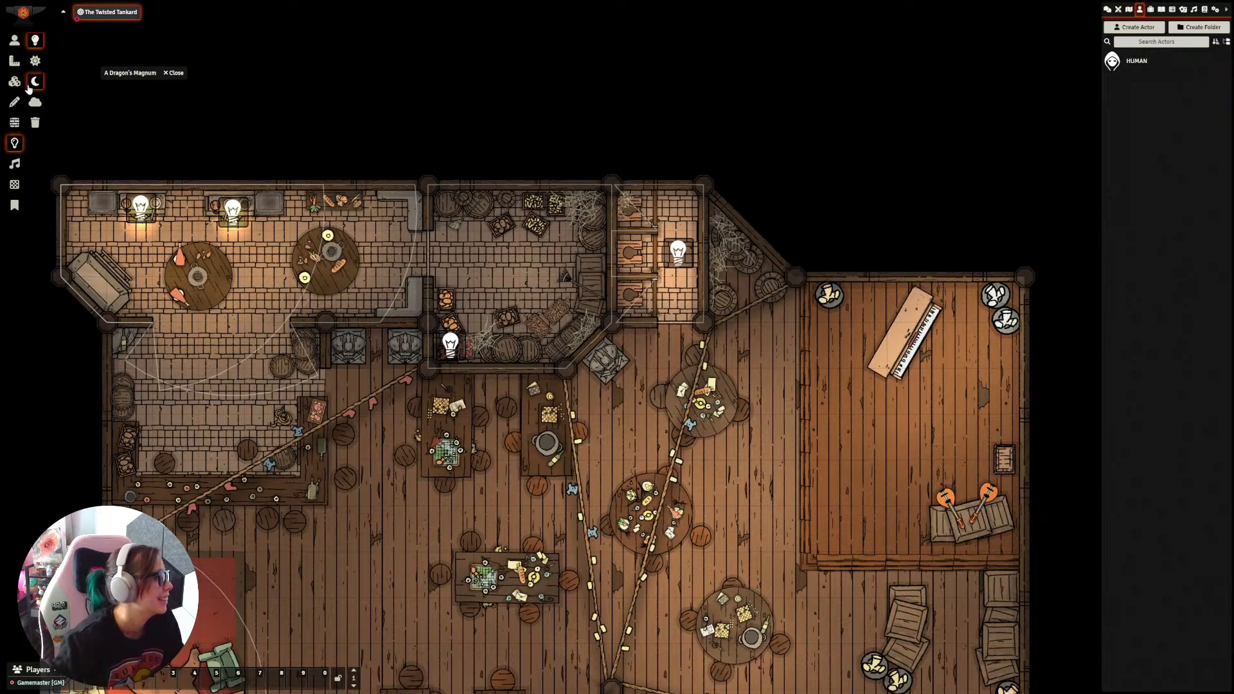
Step: Draw a line of door walls across the fronts of the privy stalls, up from the corridor's southern doorway
click(19, 109)
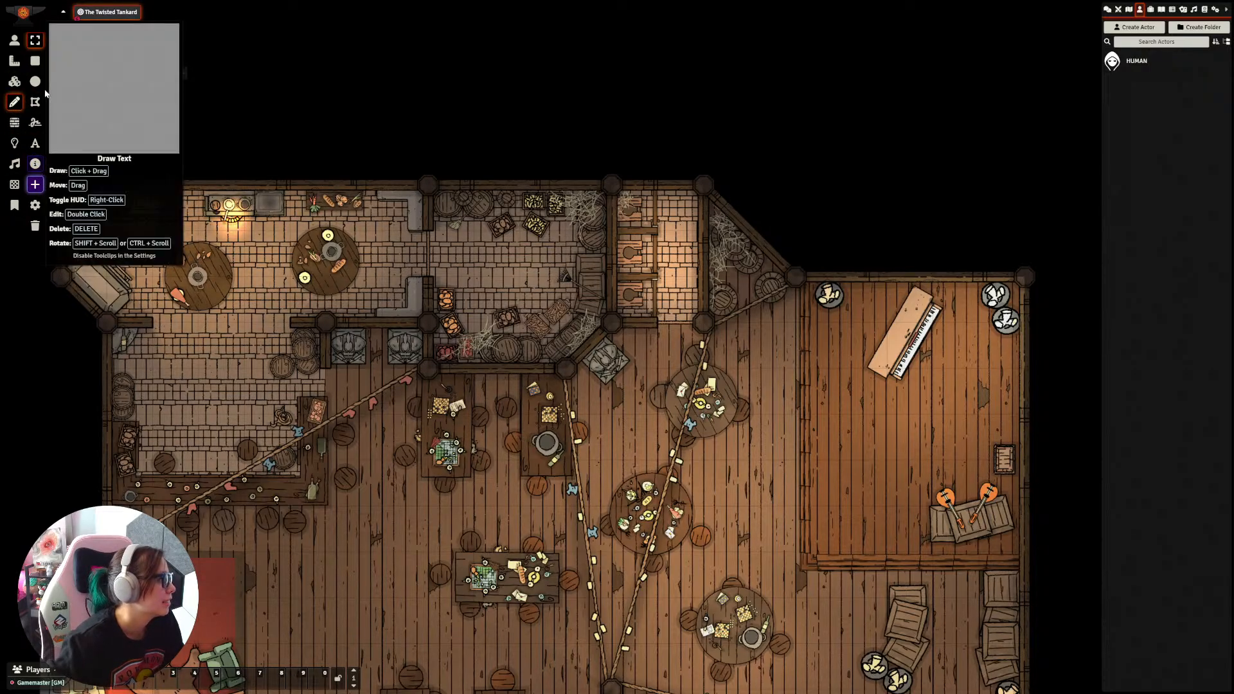
click(19, 120)
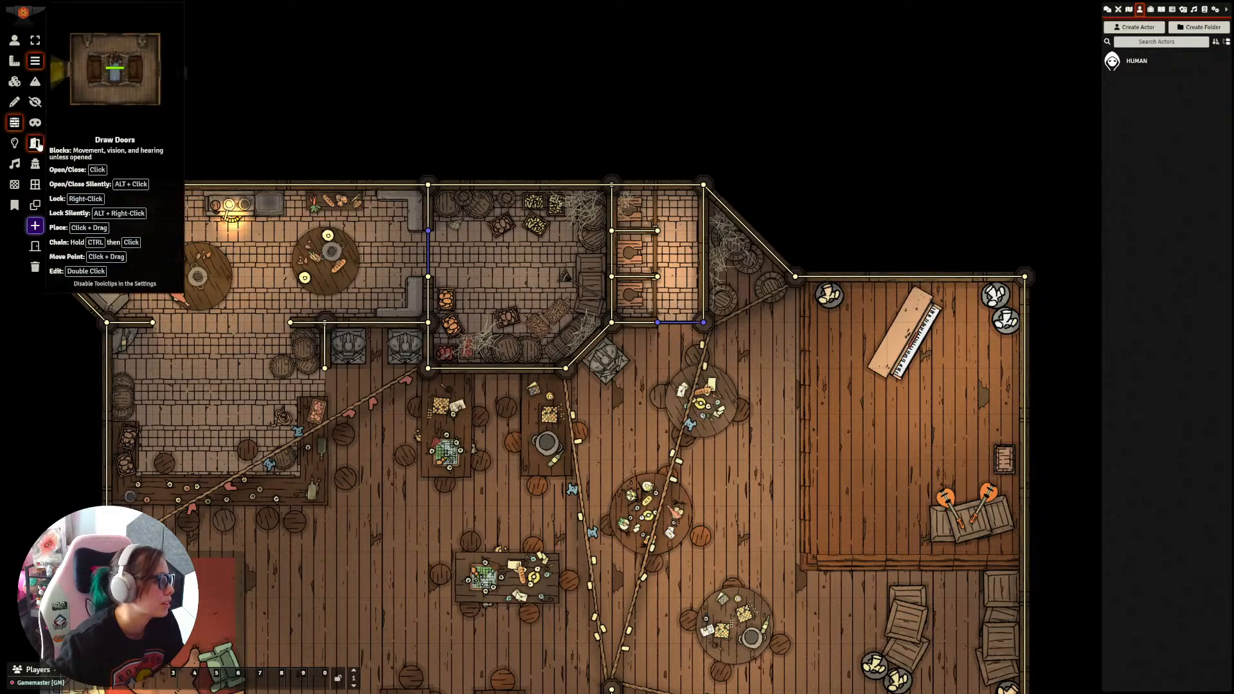
click(35, 143)
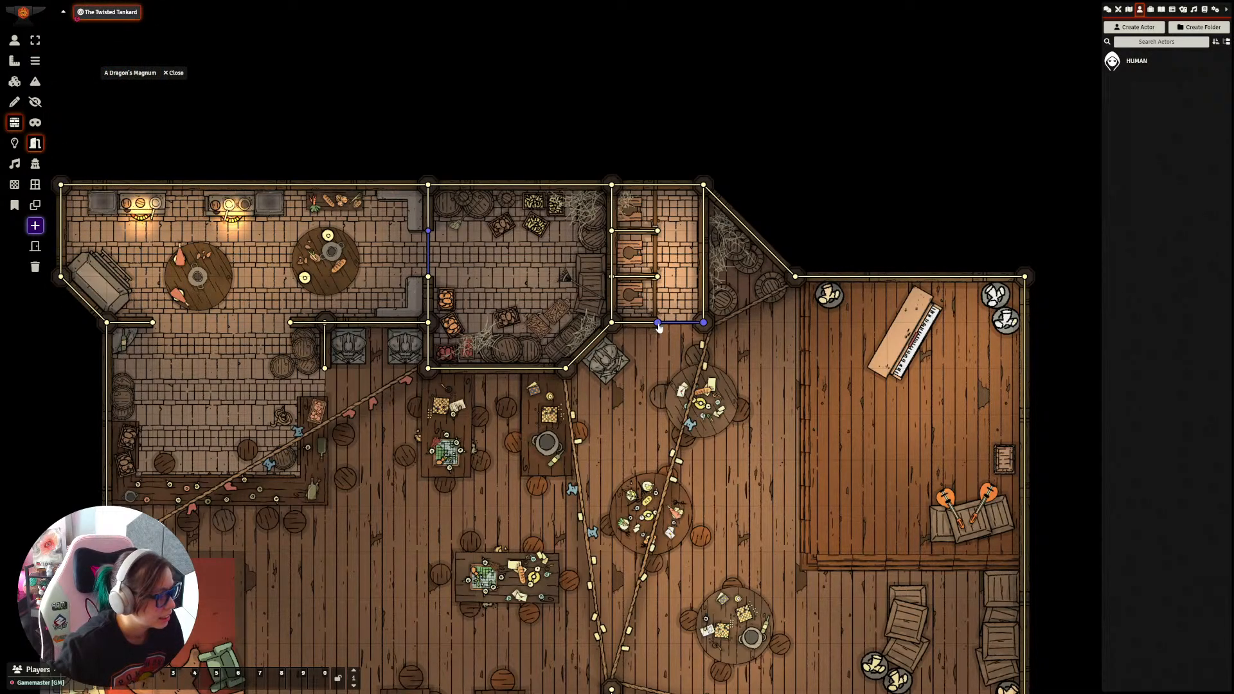
drag(658, 323, 659, 230)
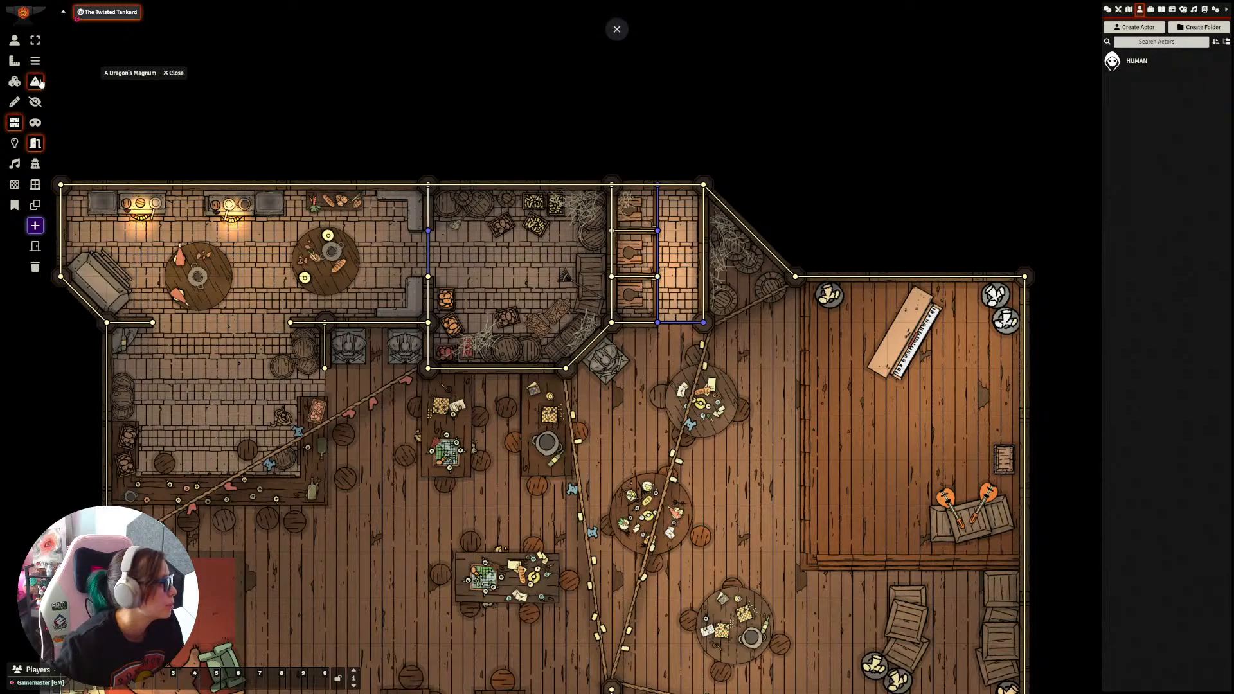
Step: Place an ambient light on the wooden stage beside the piano and nudge its position toward the northeast
click(15, 102)
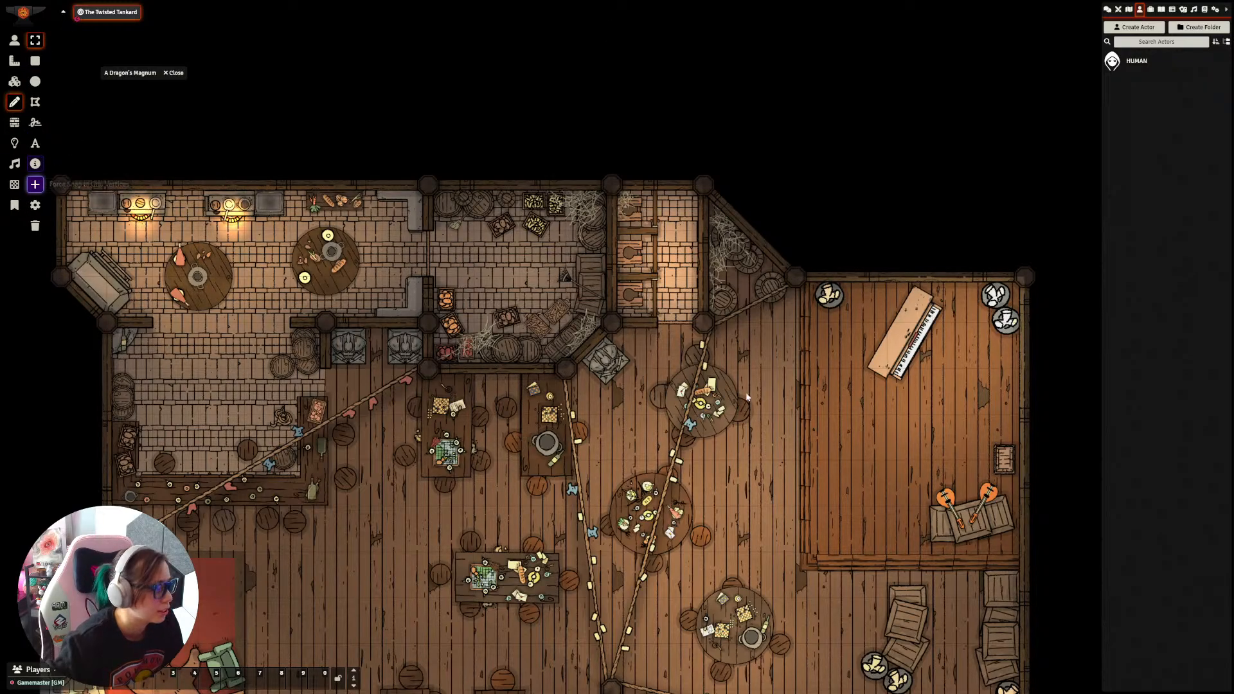
scroll(748, 399, down, 4)
drag(824, 483, 765, 318)
drag(643, 152, 650, 281)
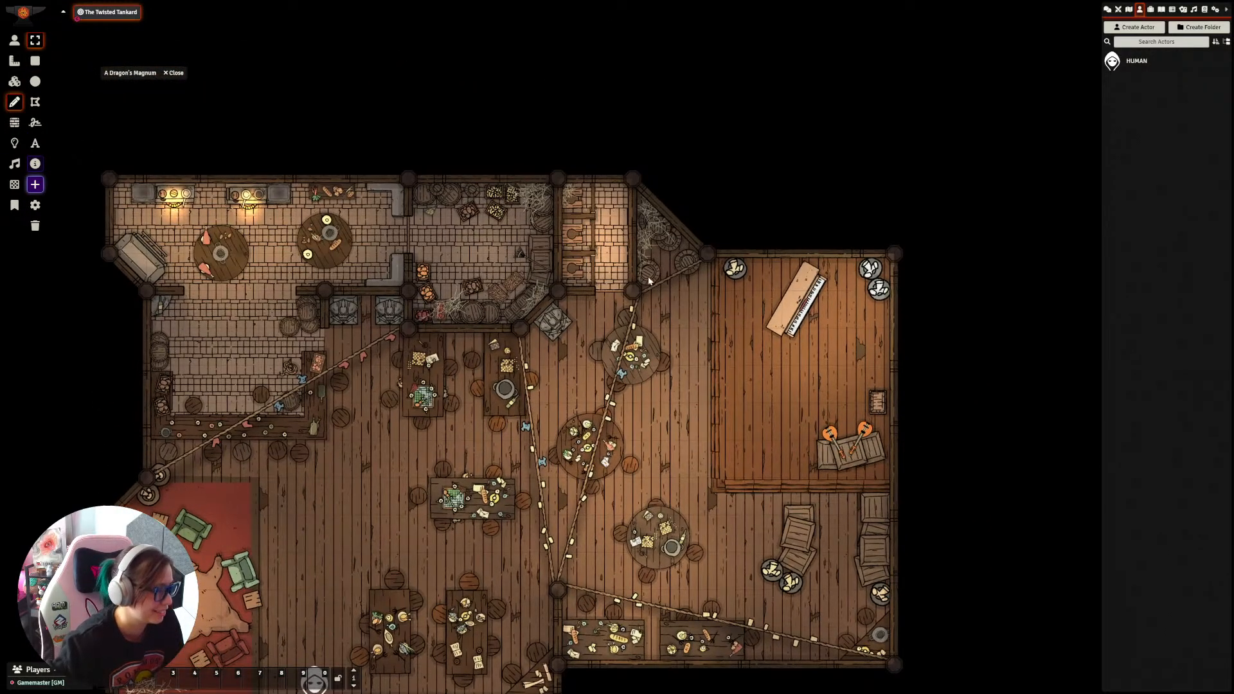
click(16, 123)
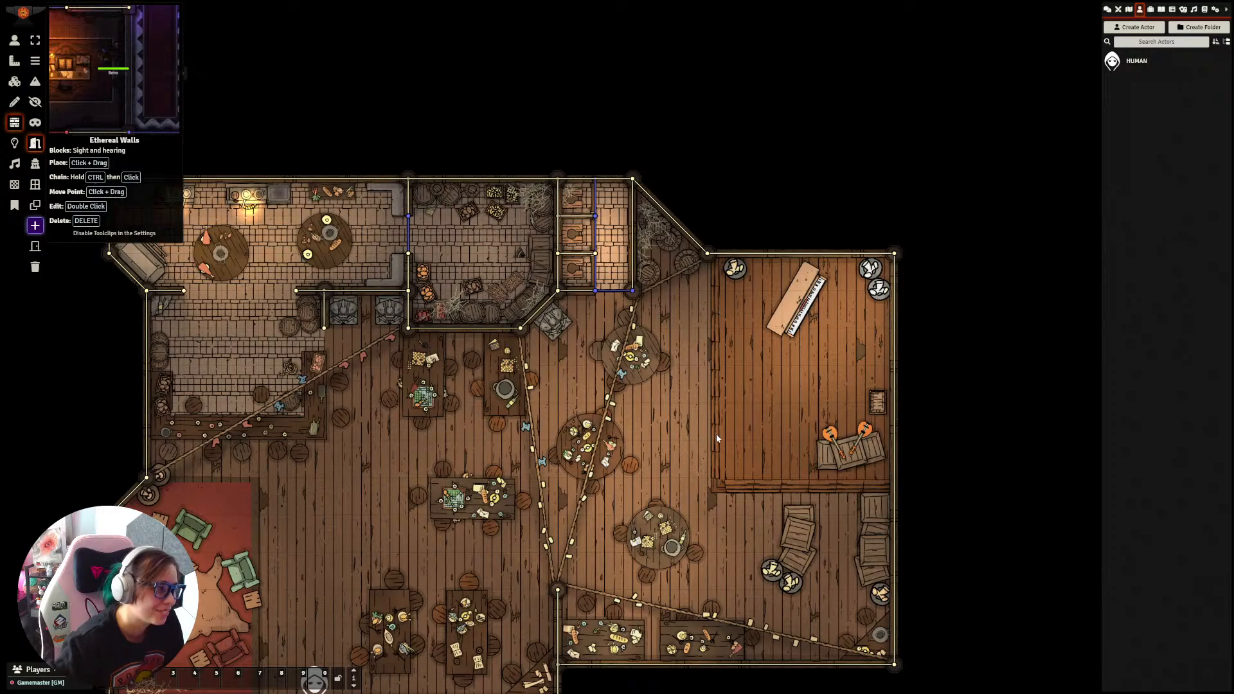
drag(717, 438, 687, 375)
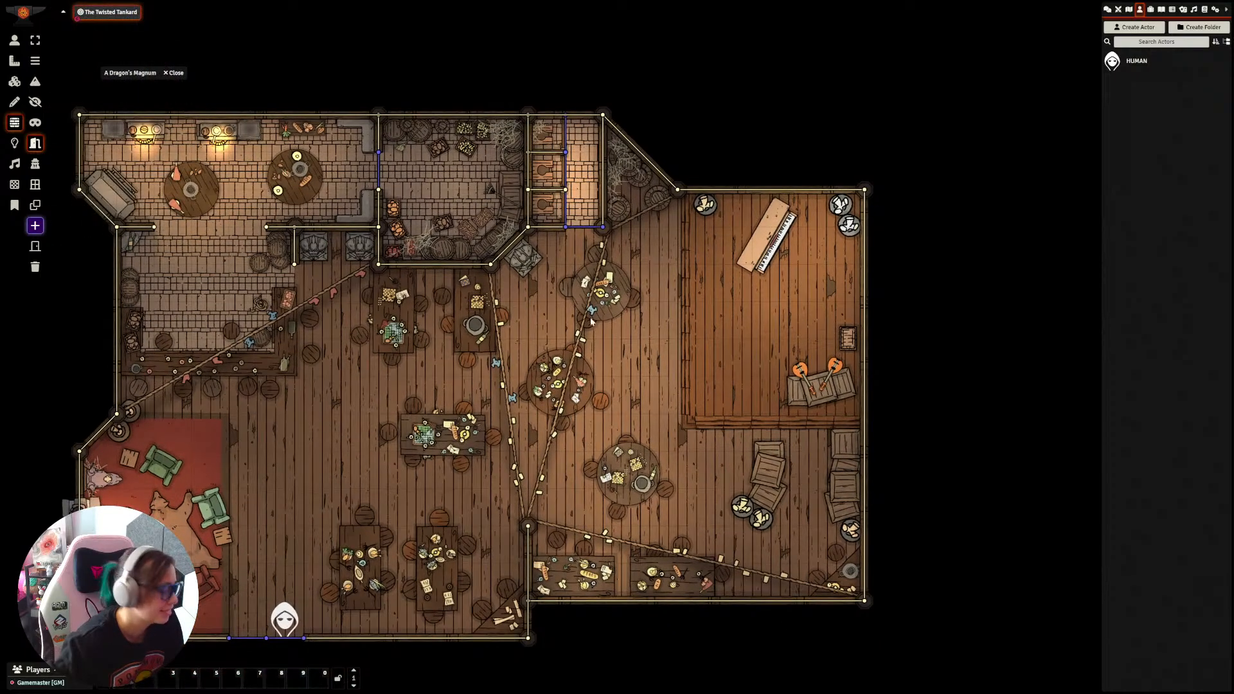
click(16, 143)
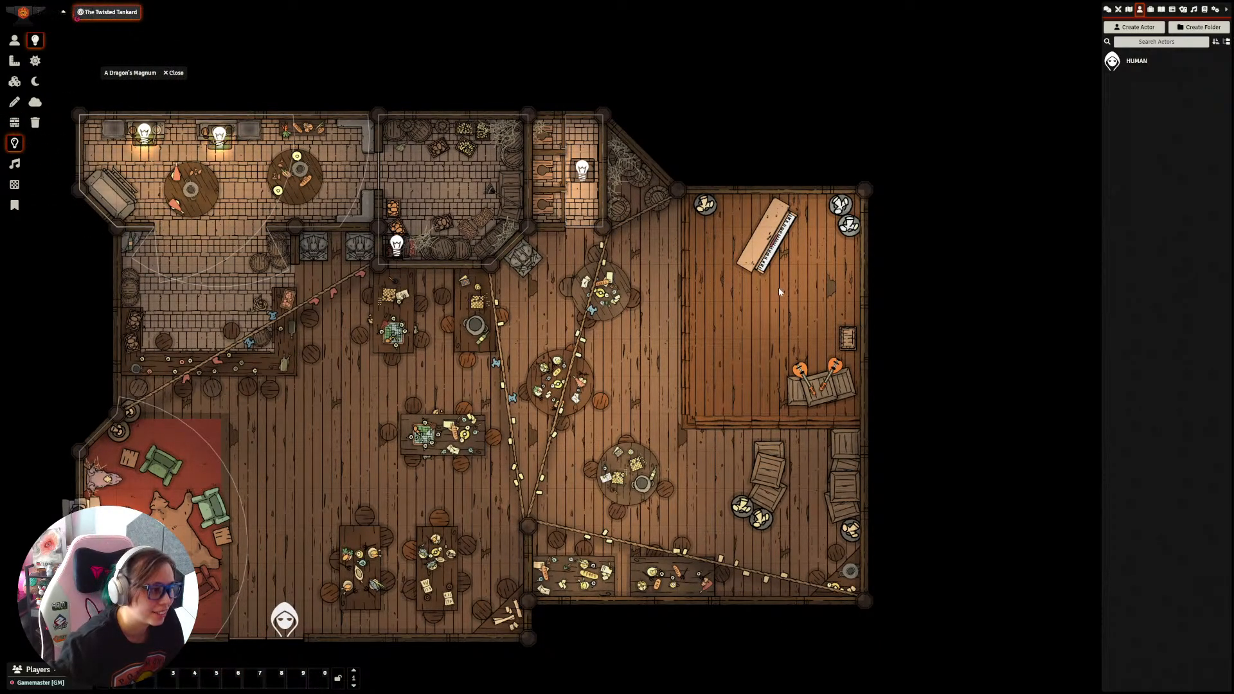
drag(954, 342, 1227, 399)
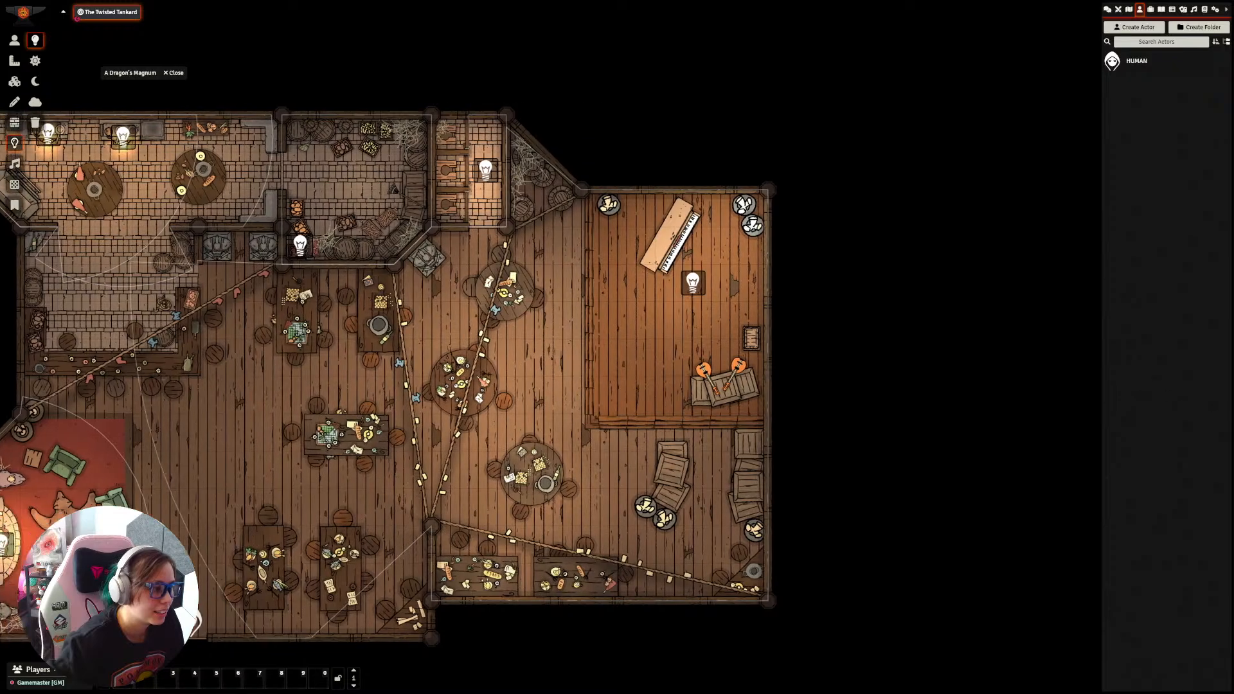
drag(543, 306, 718, 239)
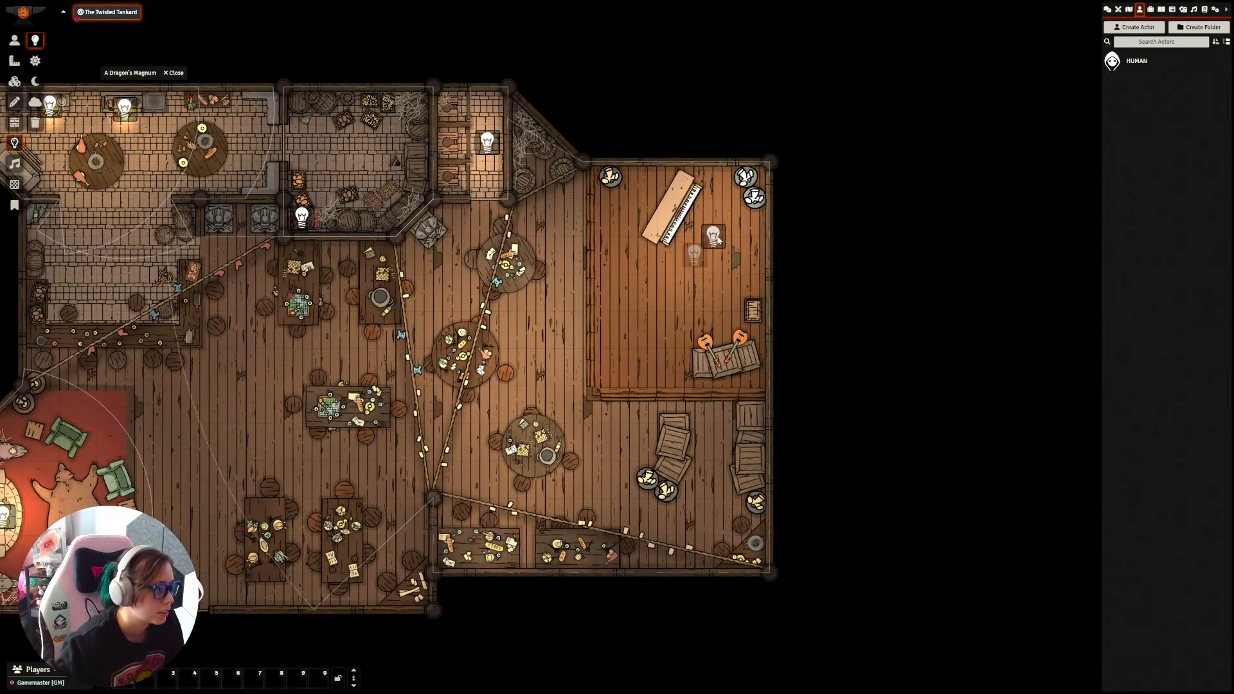
Step: Place an ambient light with a dim radius of about 28.2 ft on the main hall's central table and give it the Torch animation
drag(575, 434, 770, 406)
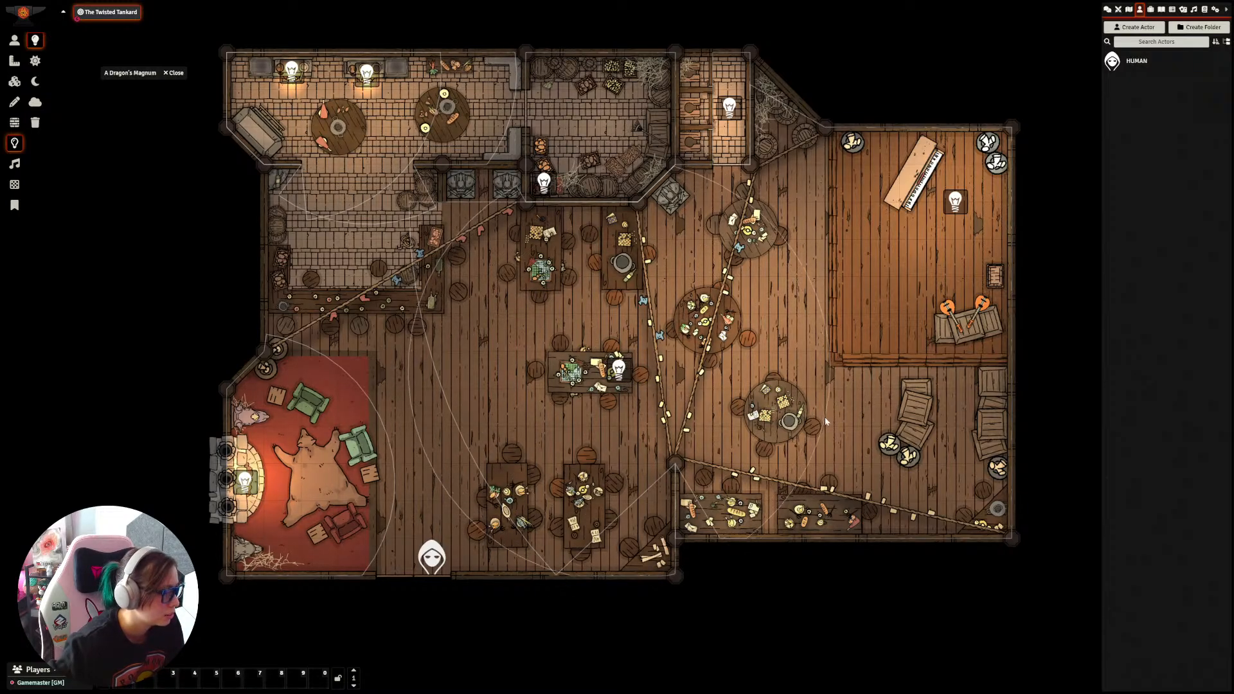
mouse_move(620, 378)
mouse_down()
mouse_move(595, 377)
mouse_move(609, 379)
mouse_up()
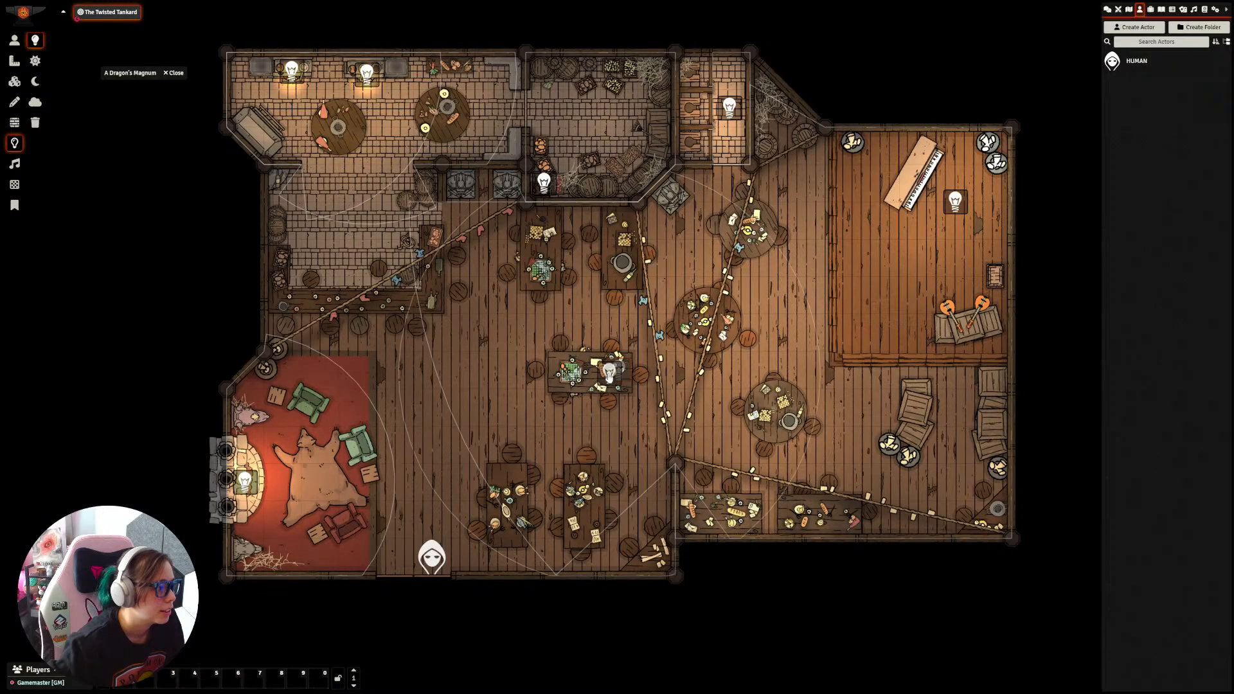
double_click(609, 374)
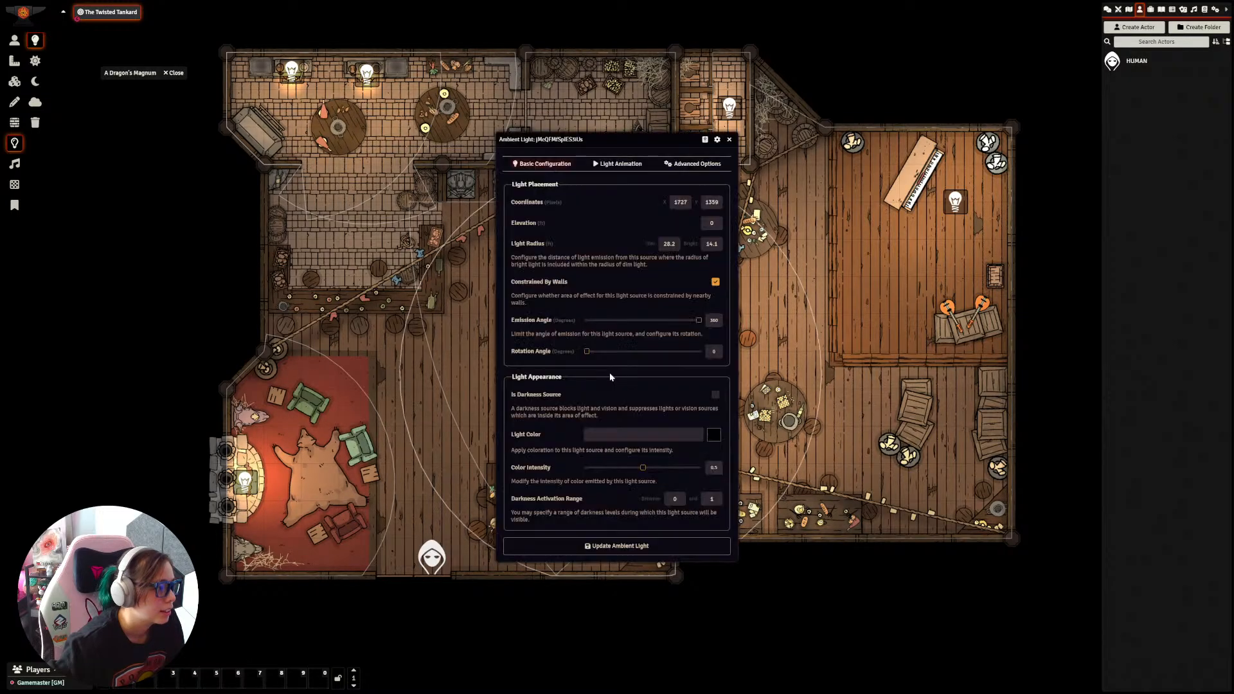
click(625, 164)
click(690, 204)
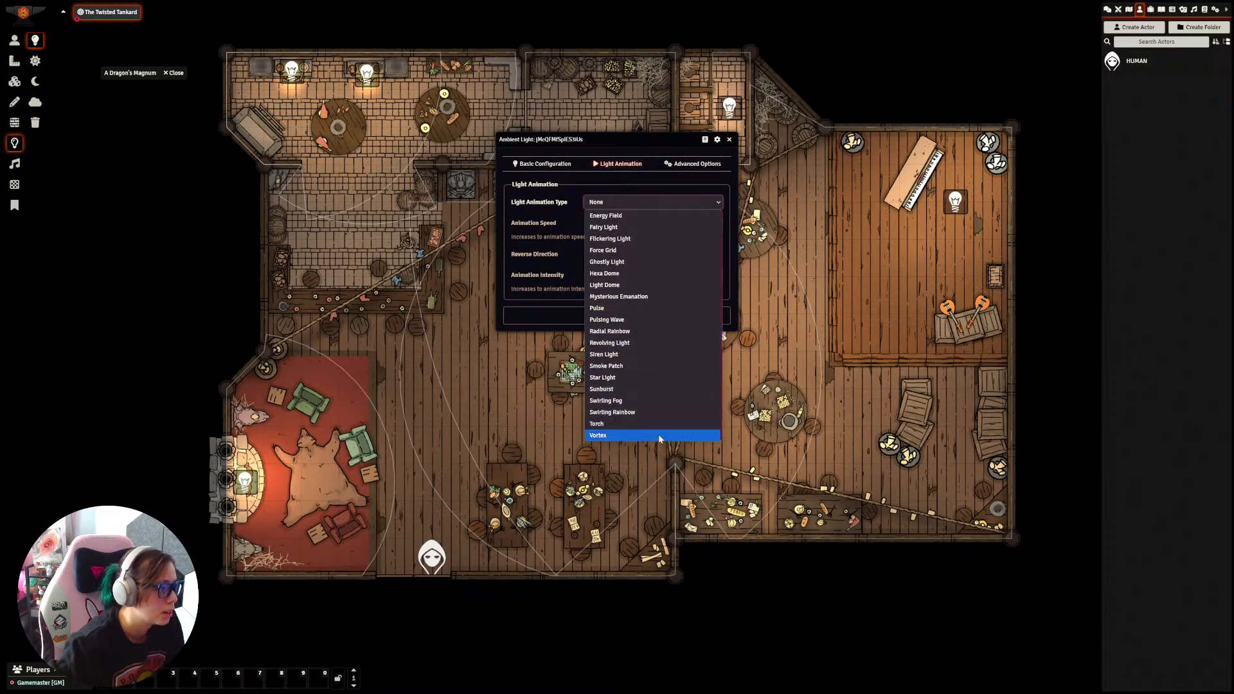
click(661, 430)
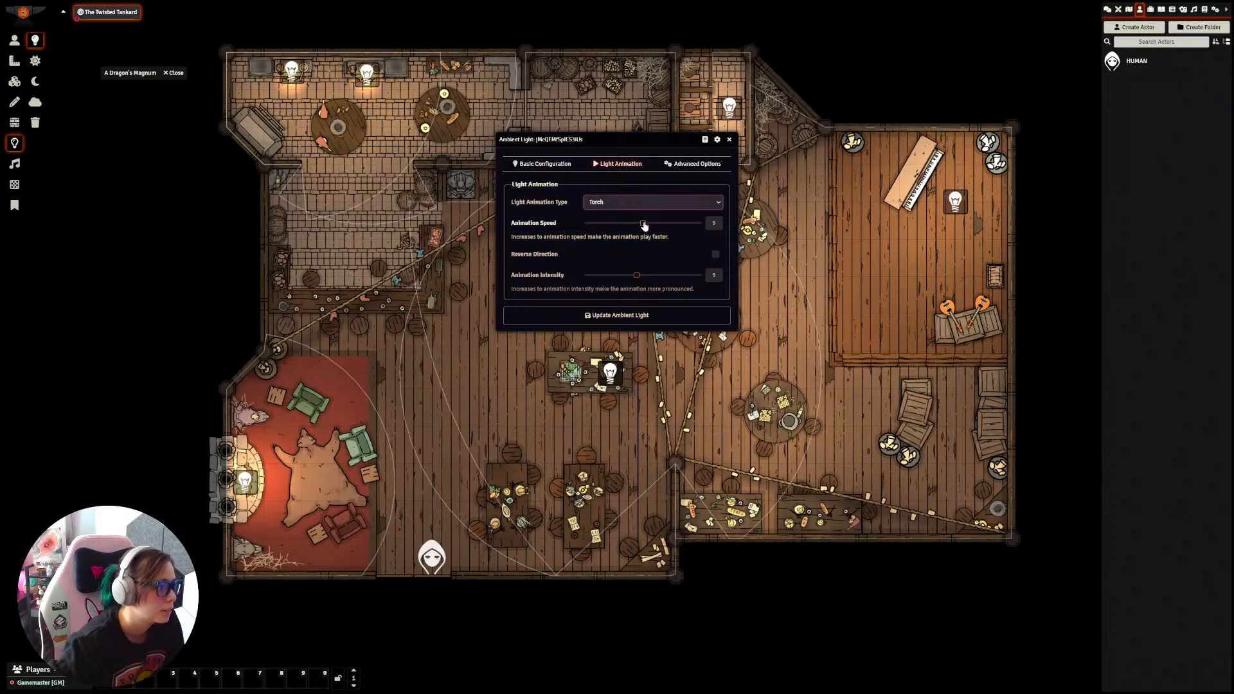
Step: Color the central table's light orange (#995405) and apply the configuration
click(552, 168)
click(715, 436)
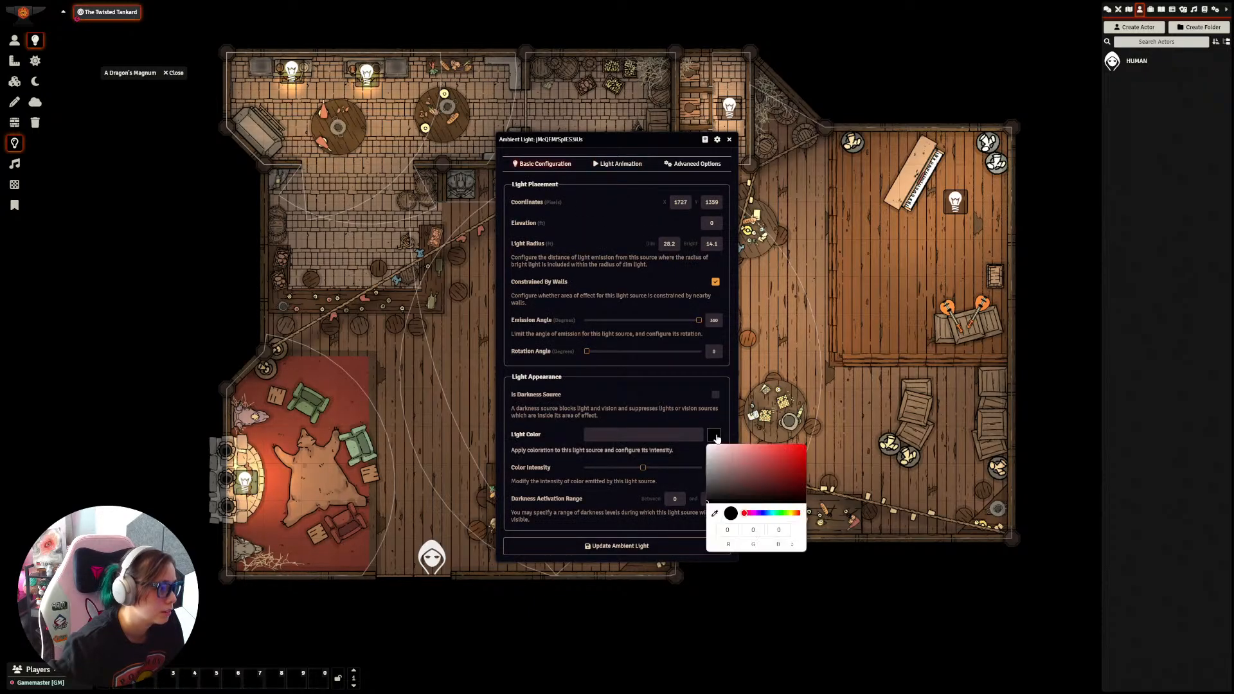
click(796, 513)
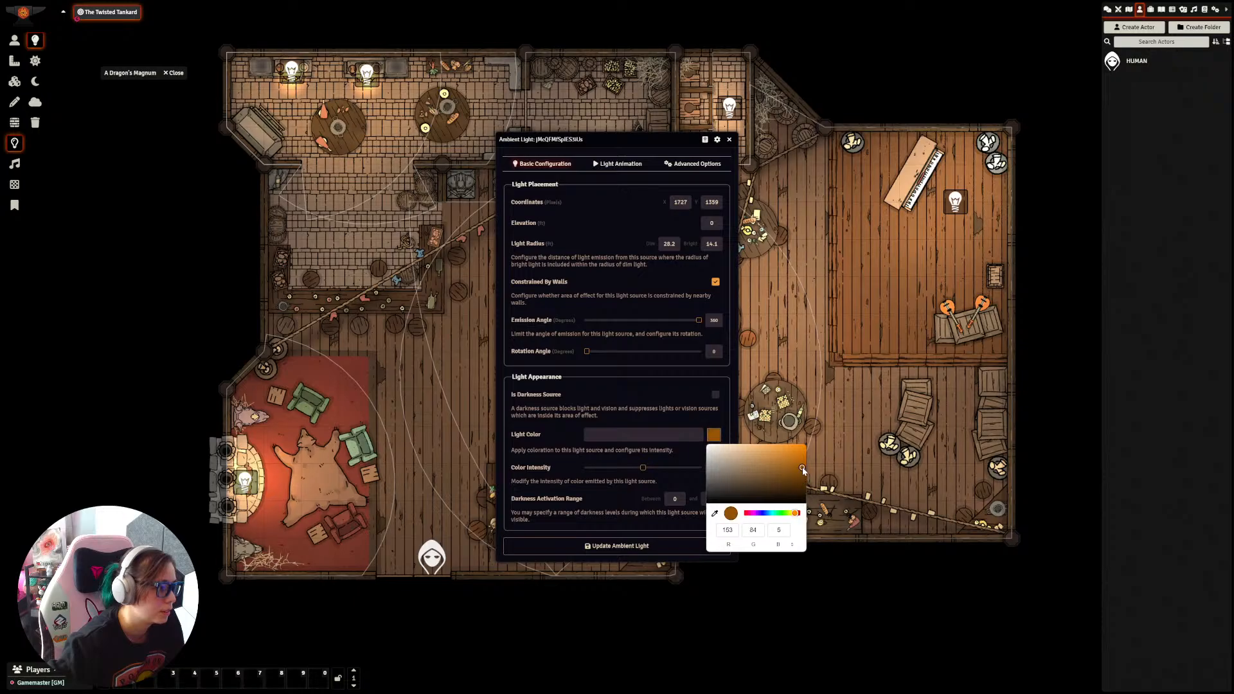
click(621, 545)
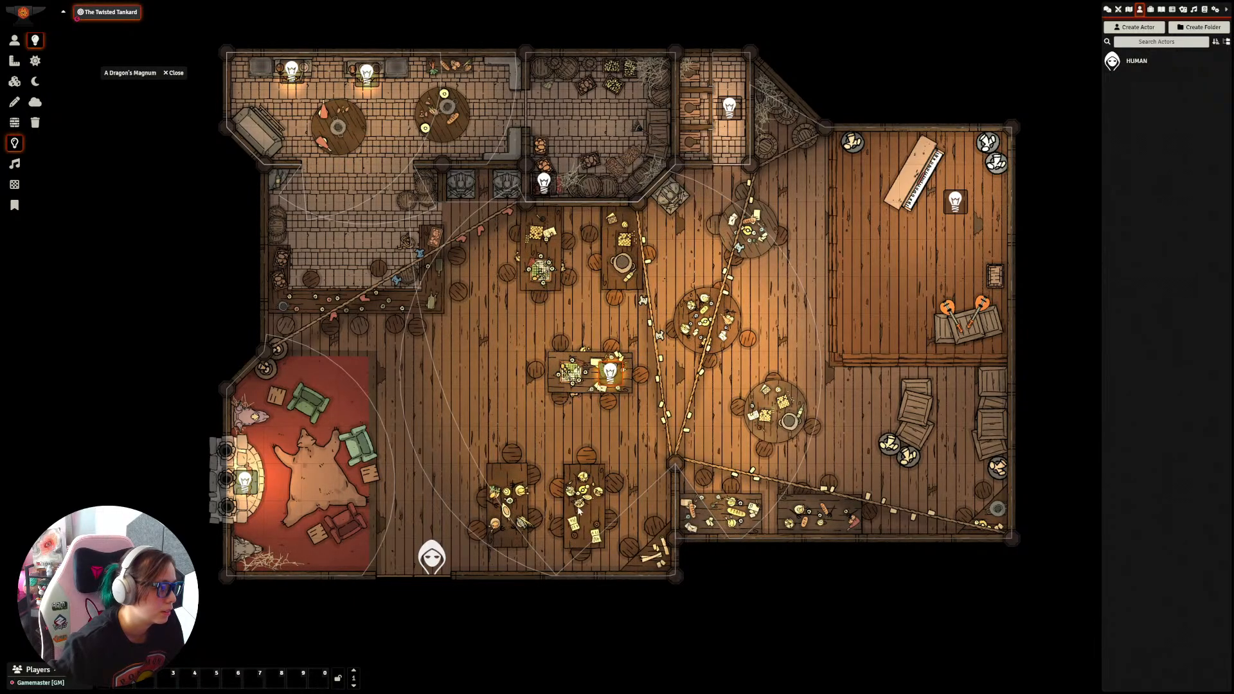
Step: Lower the central table light's color intensity to 0.4, darken its color to #774103, and preview the map without light markers
double_click(609, 373)
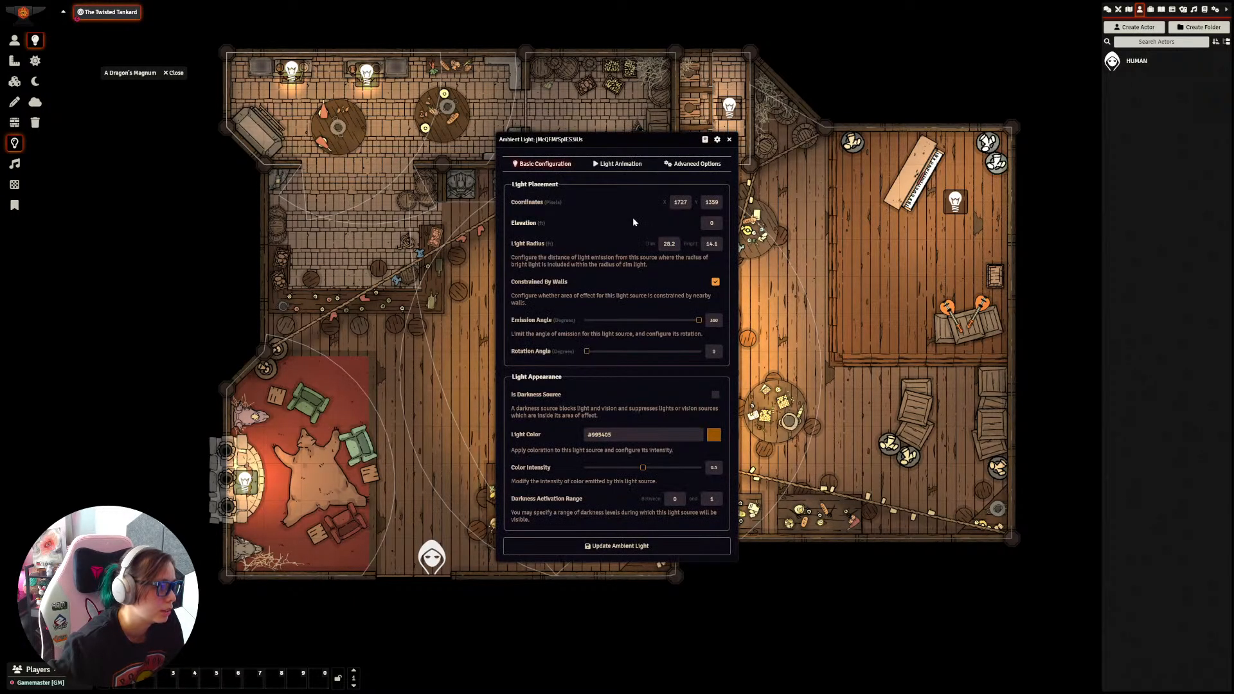
drag(640, 468, 632, 467)
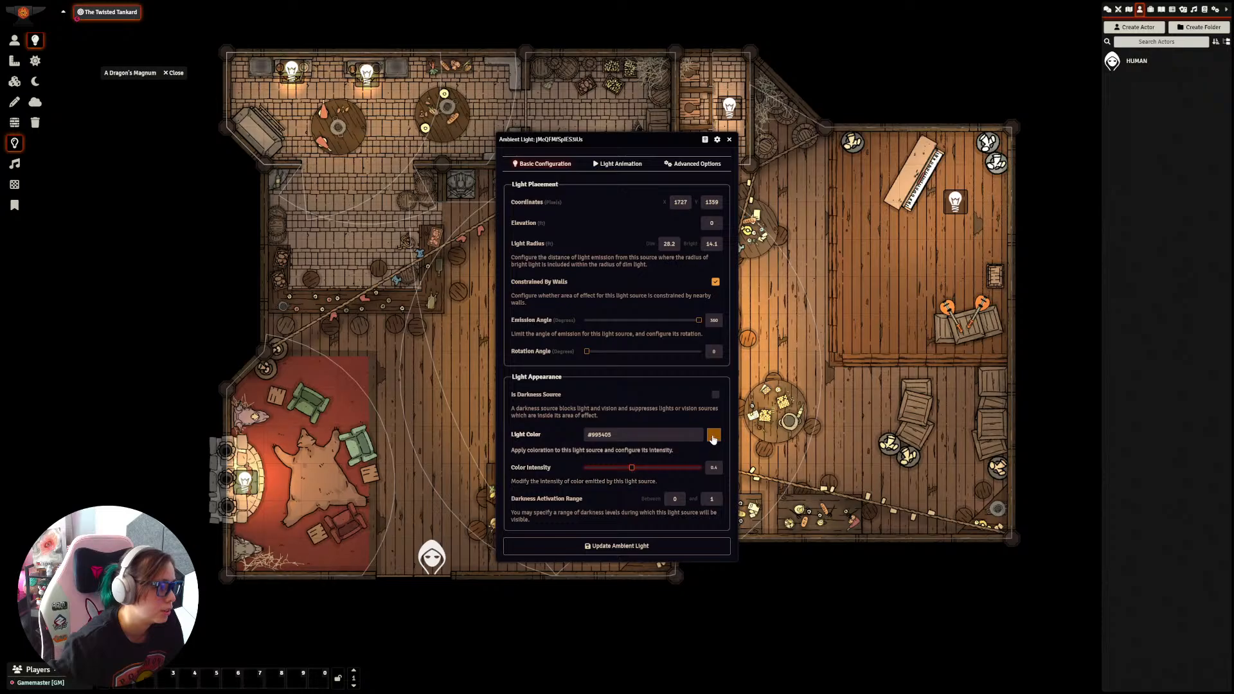
click(714, 434)
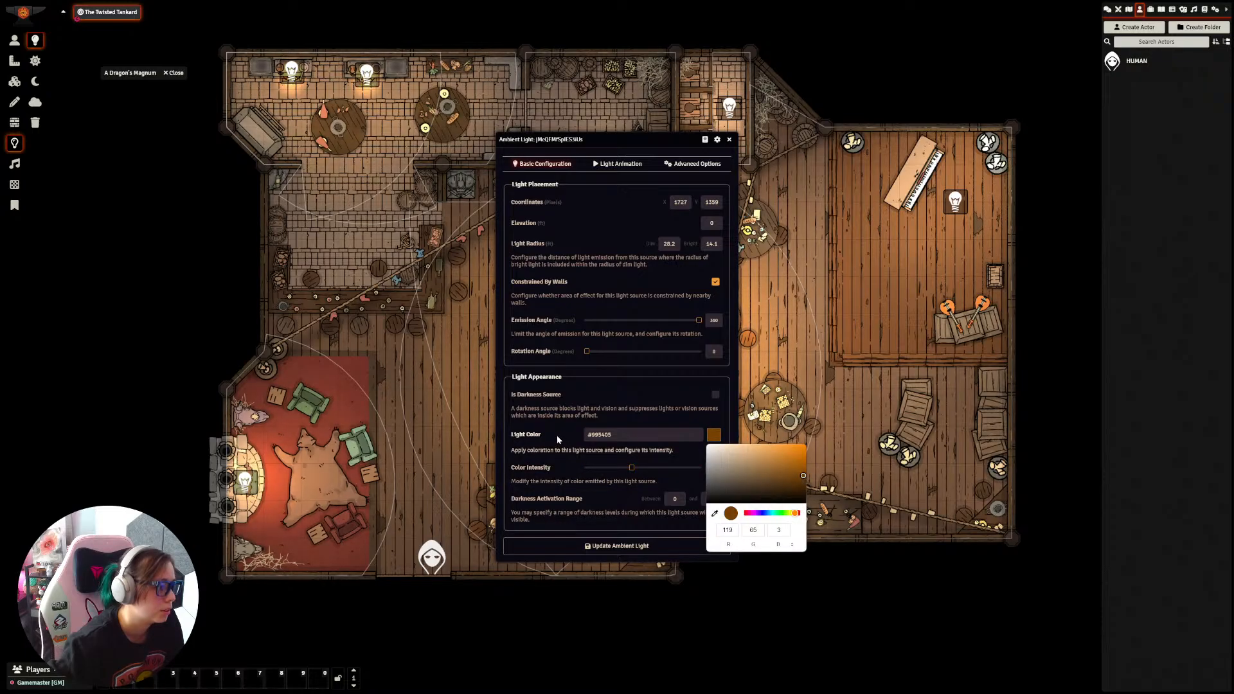
click(624, 545)
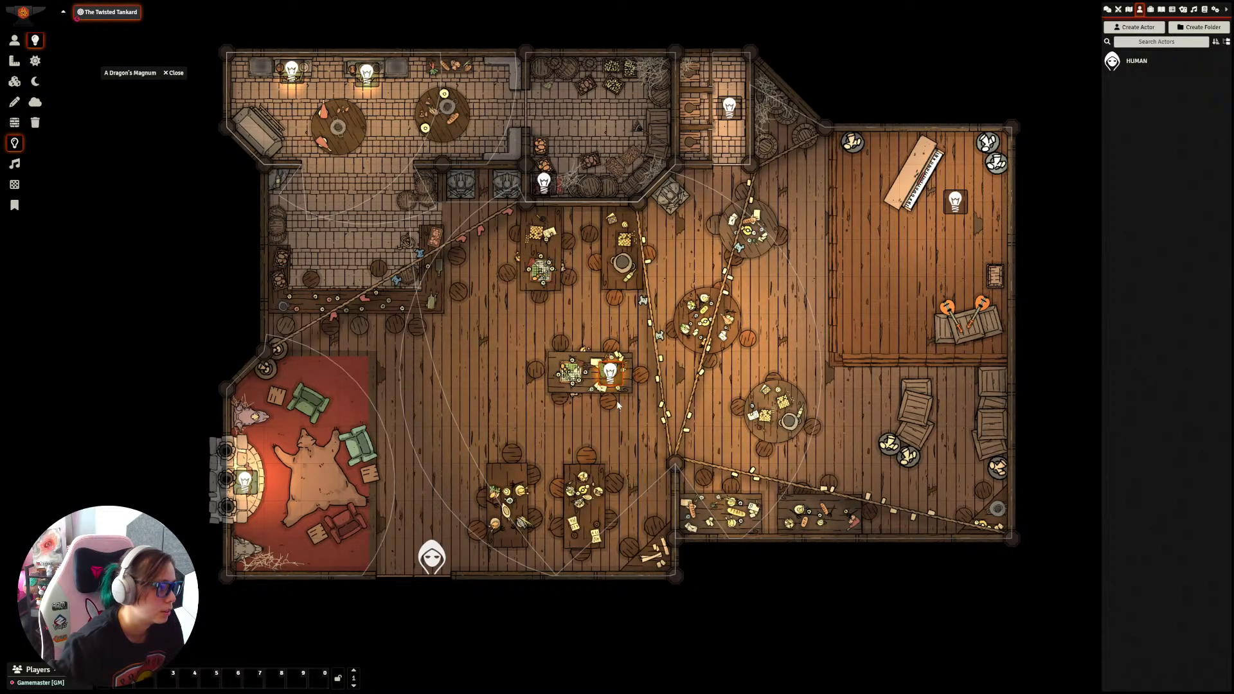
click(16, 40)
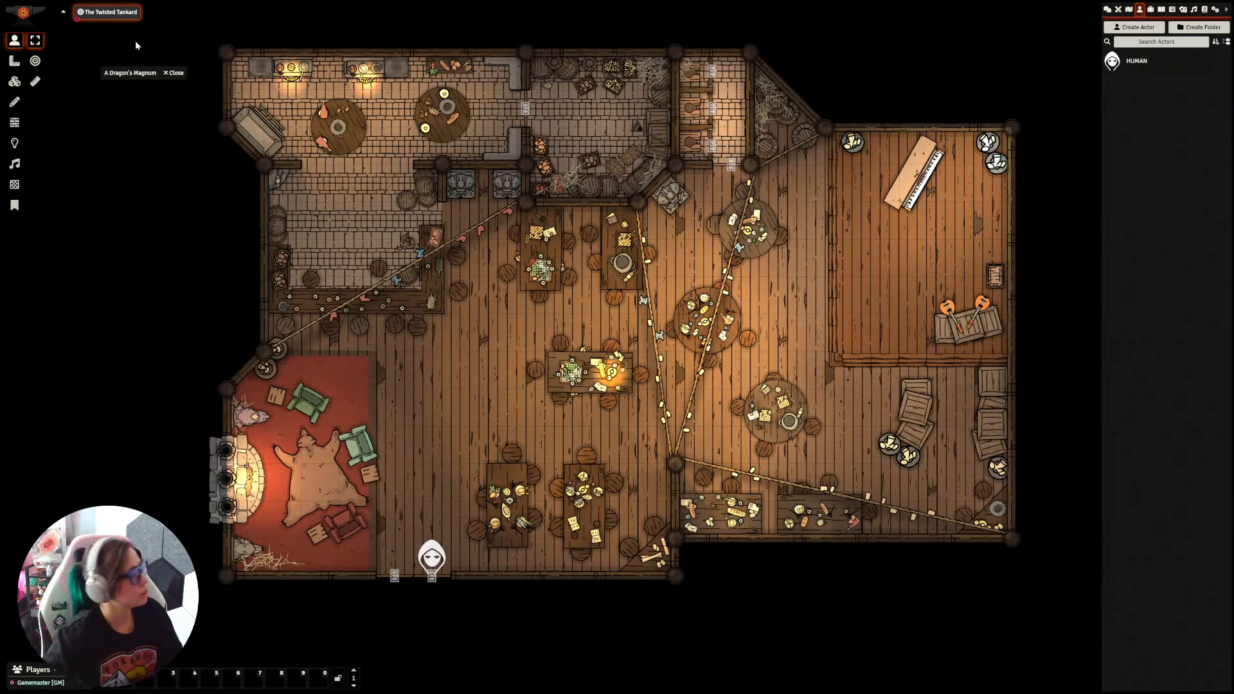
Step: Duplicate the central table's light onto the hall's southern dining table and onto the round table south of the privies
click(14, 142)
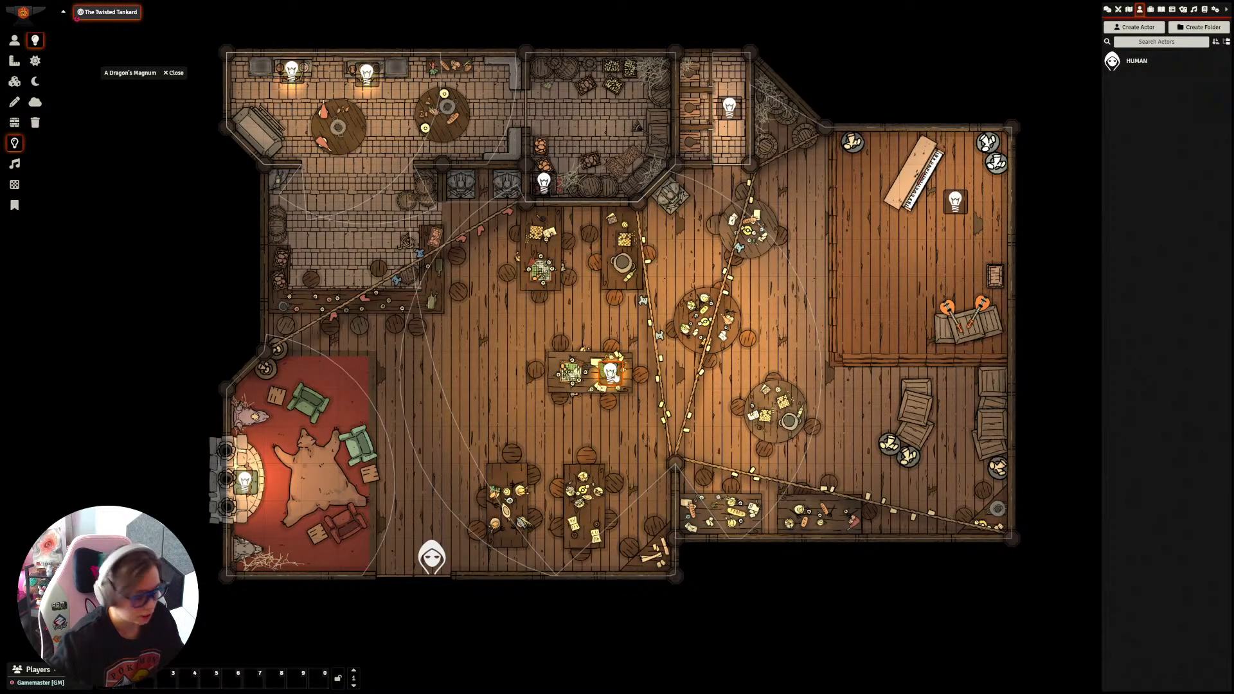
key(ctrl+c)
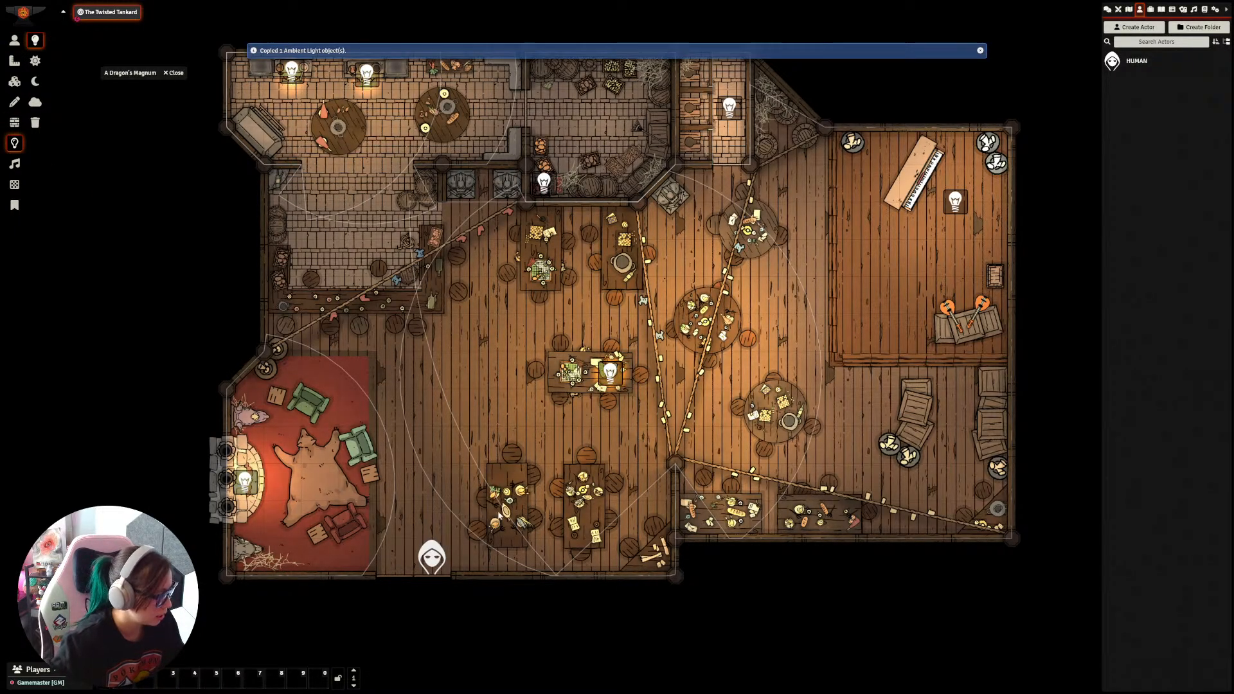
key(ctrl+v)
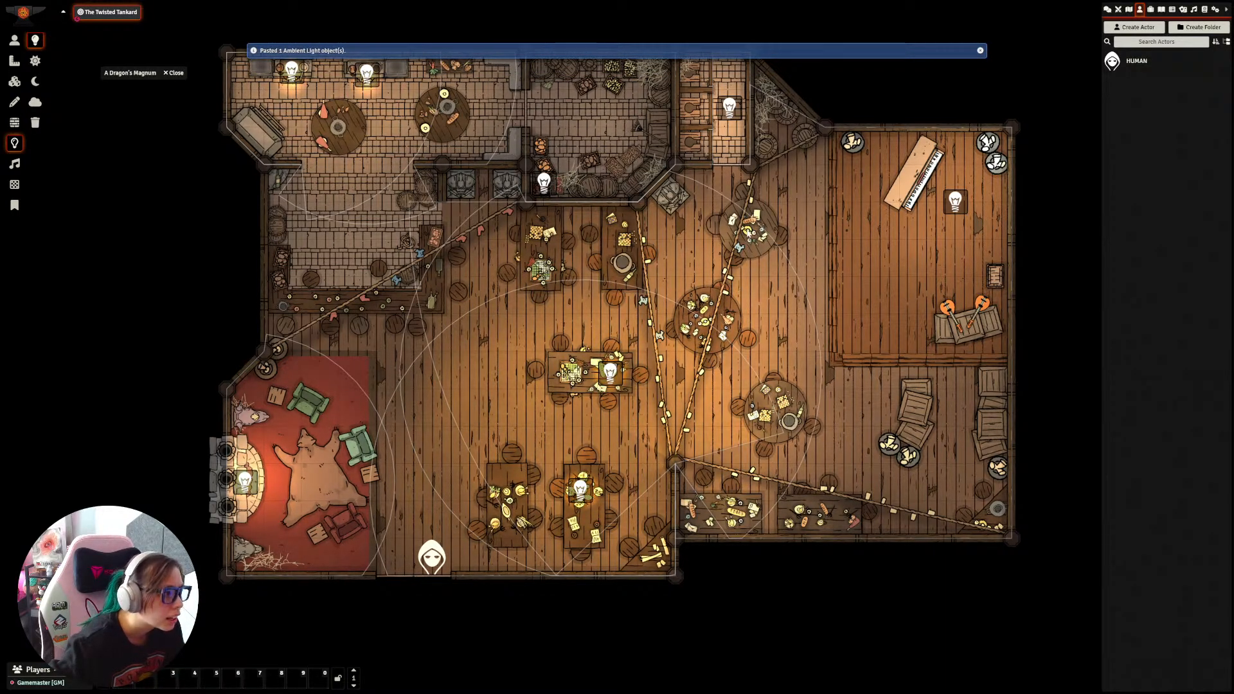
key(ctrl+c)
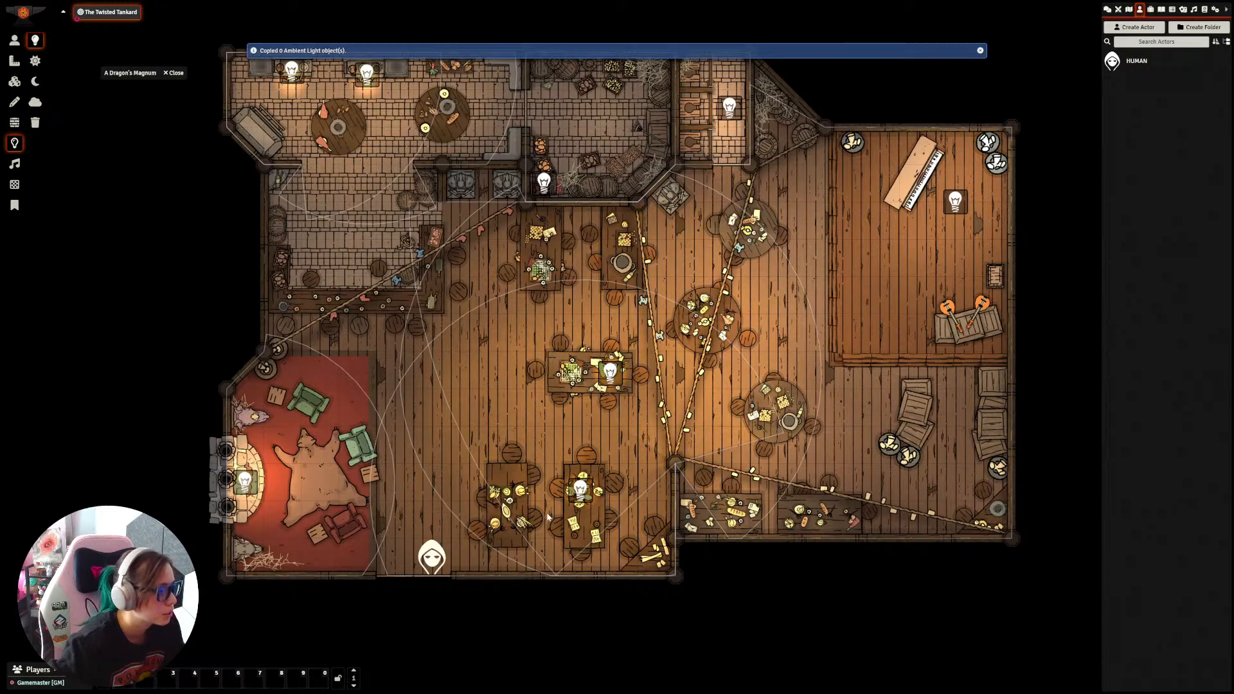
click(581, 490)
key(ctrl+c)
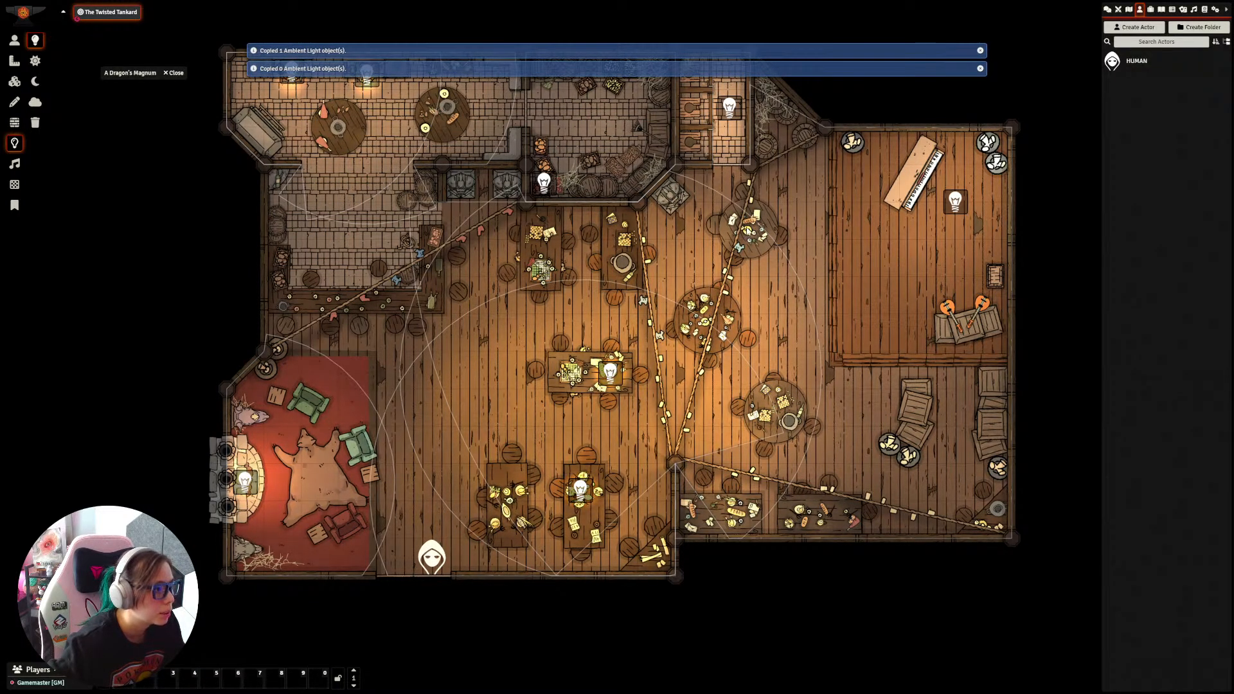
key(ctrl+v)
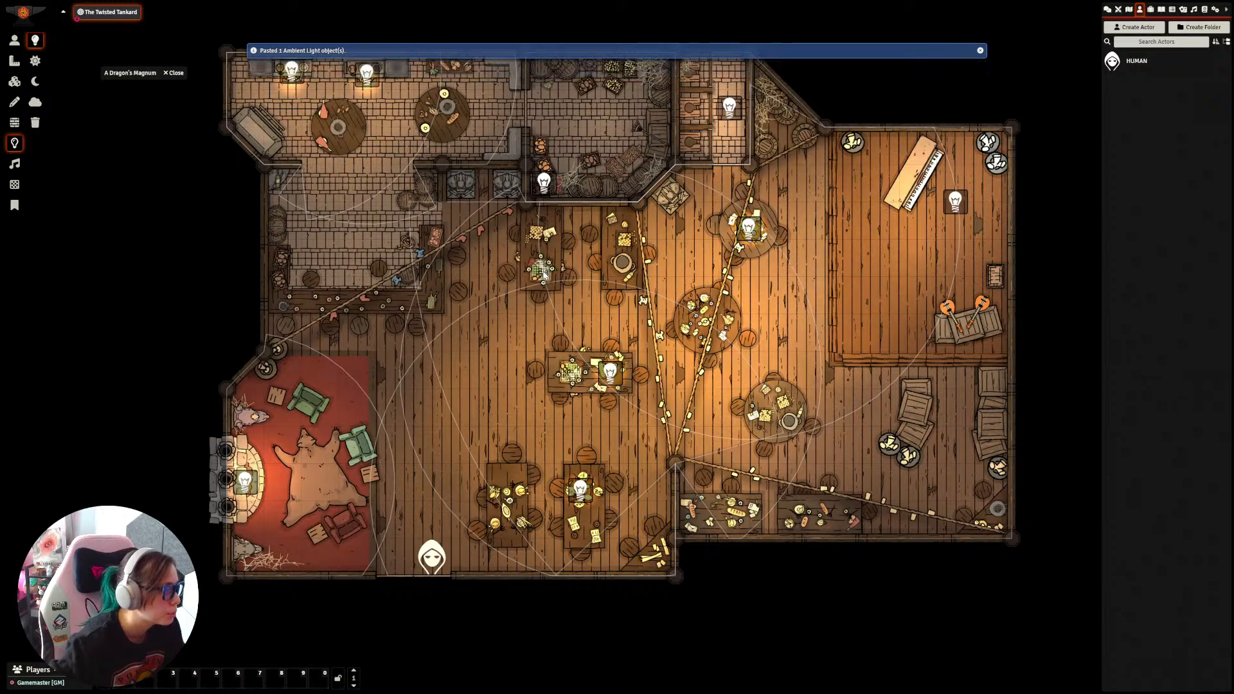
Step: Paste another copy of the table light onto the dining table just south of the storage room, beside the string lights
scroll(524, 253, up, 4)
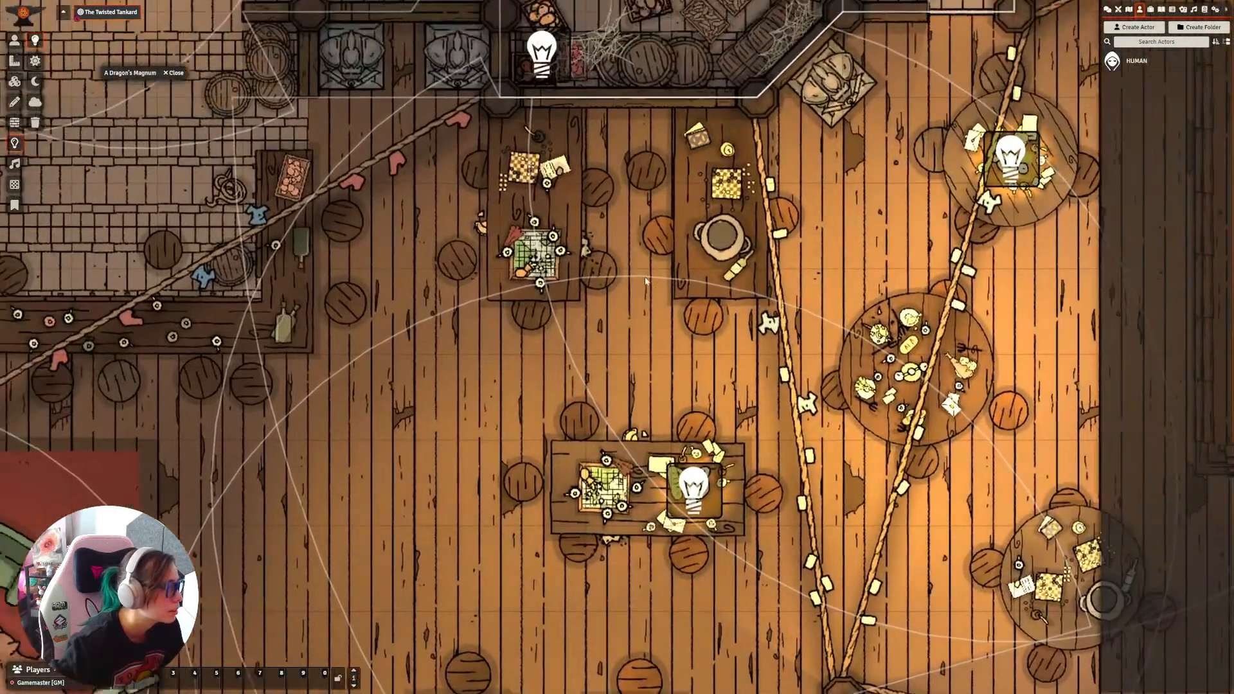
drag(646, 281, 693, 320)
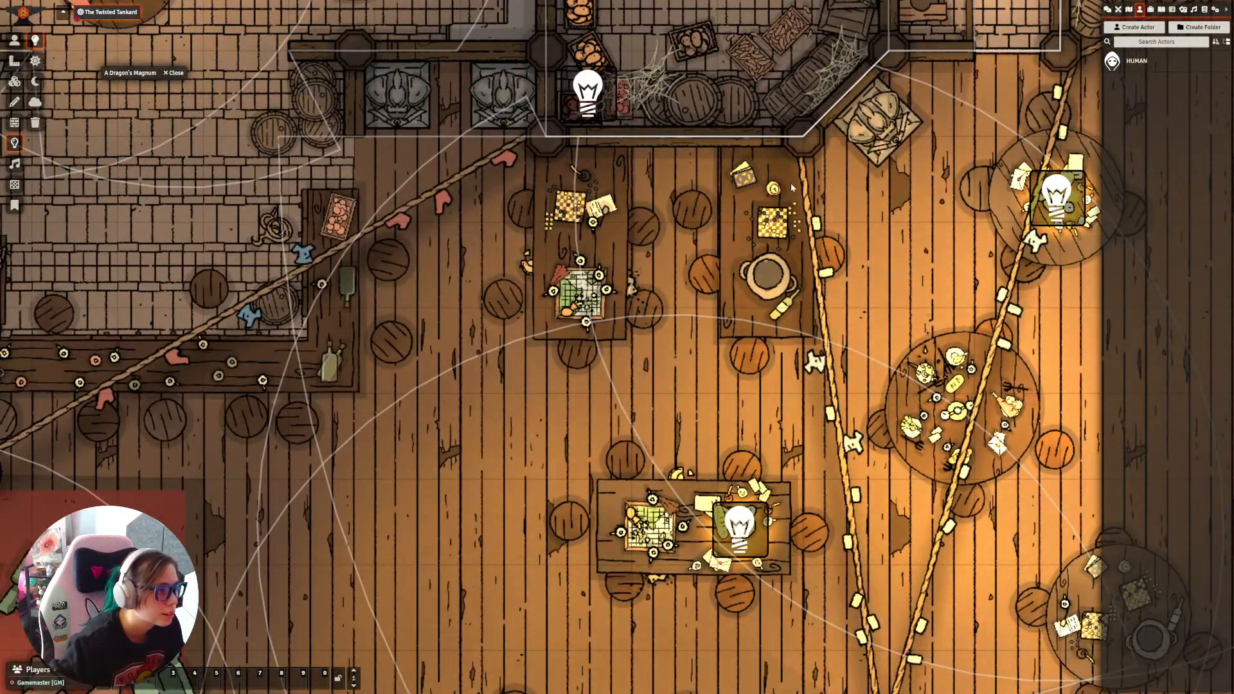
key(ctrl+v)
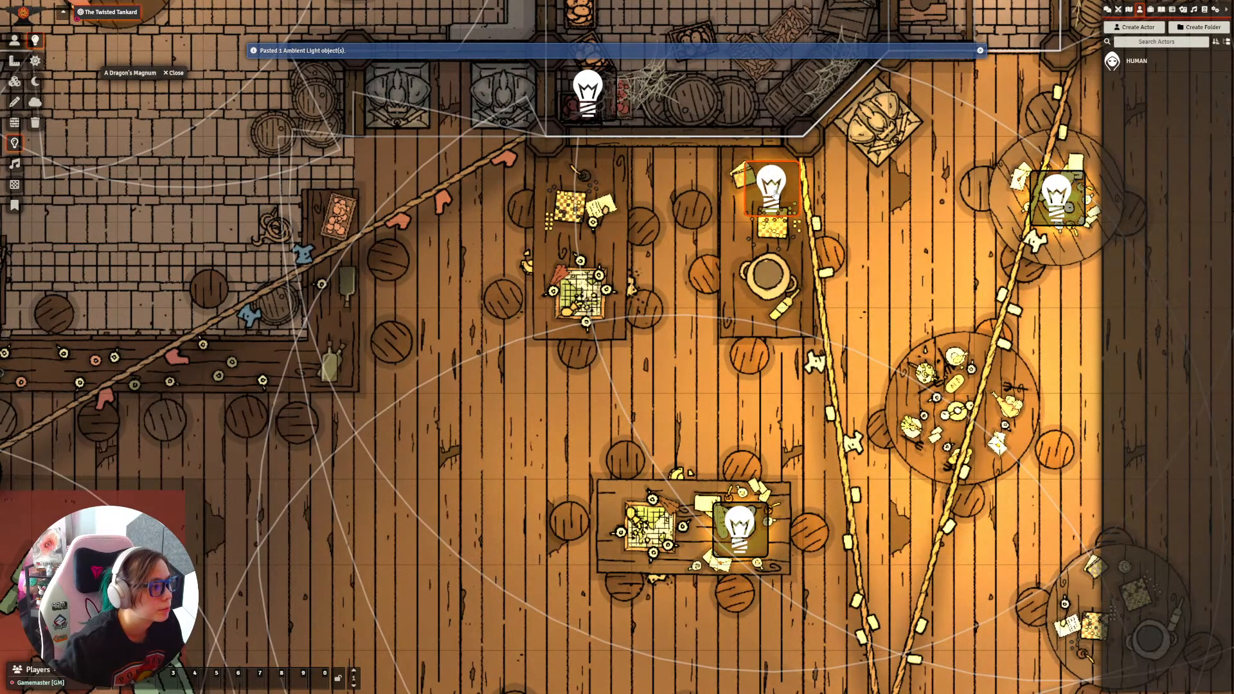
Step: Set the light on the dining table just south of the storage room to a dim radius of 10 and bright radius of 5
double_click(773, 190)
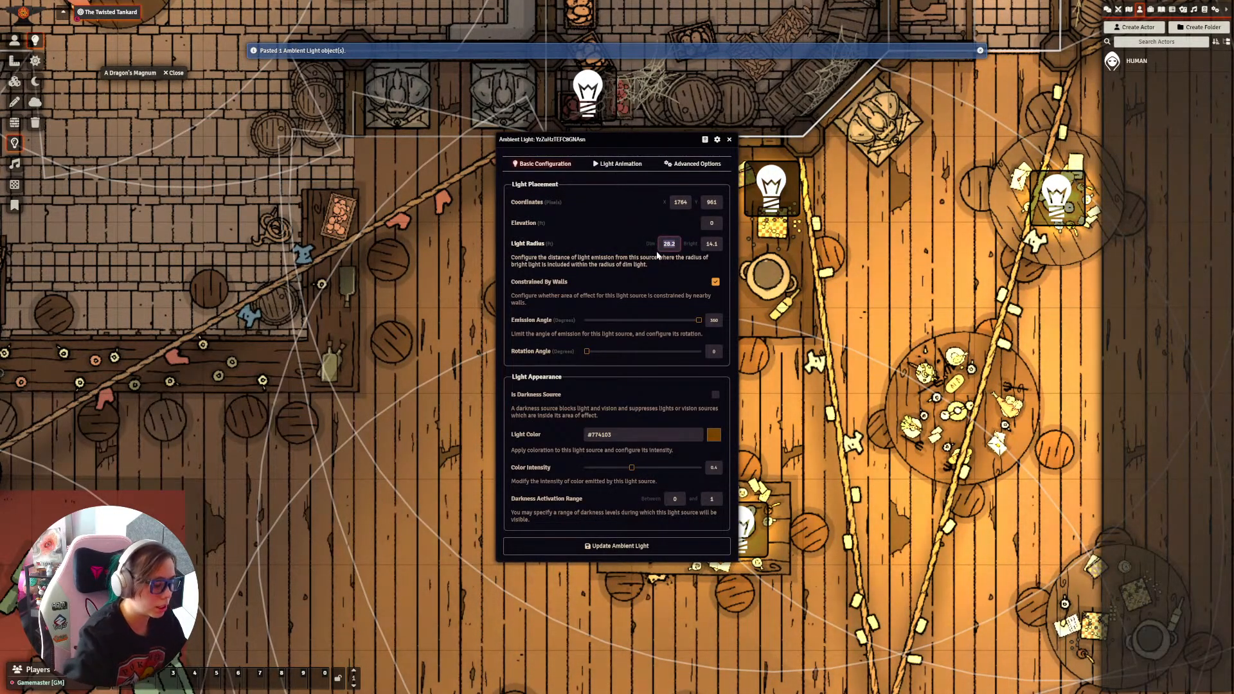
text(10)
key(Tab)
text(10)
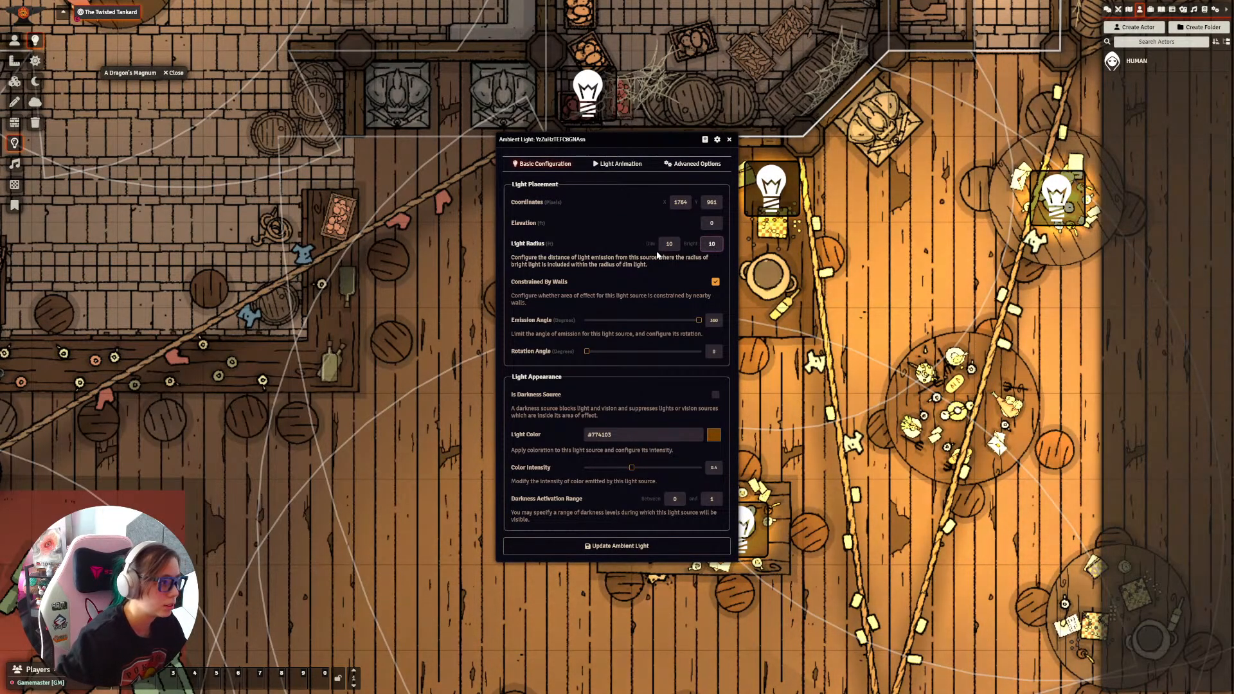
key(BackSpace)
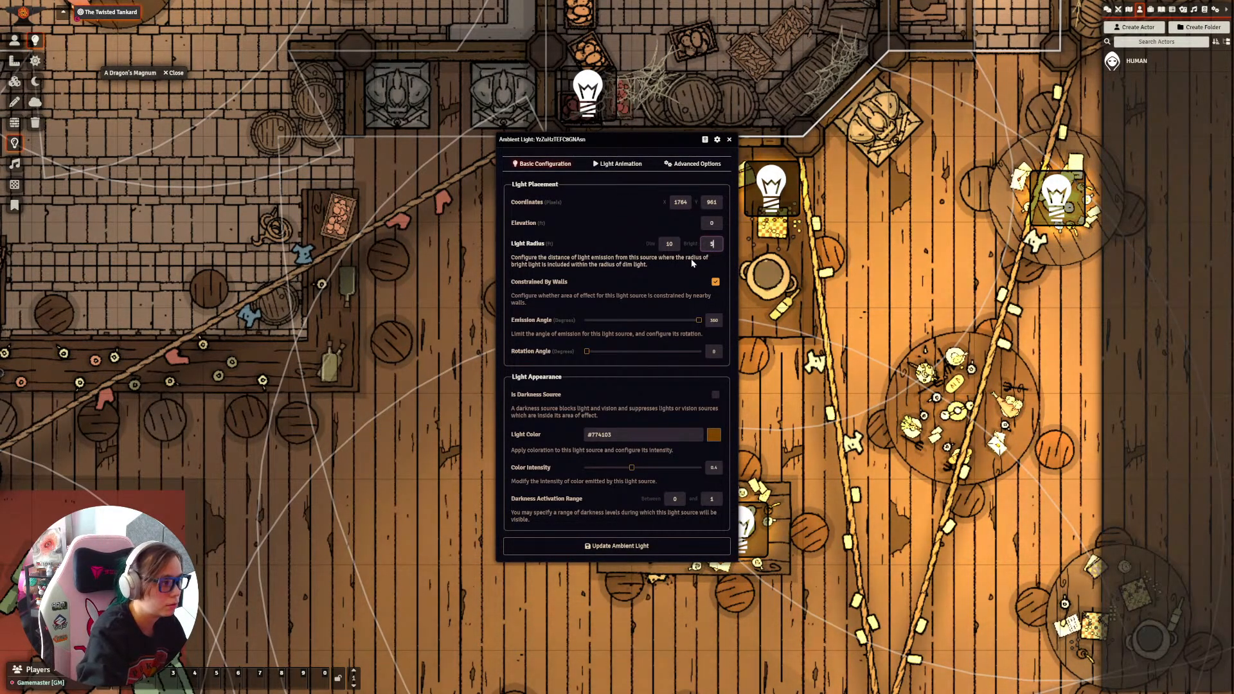
key(Return)
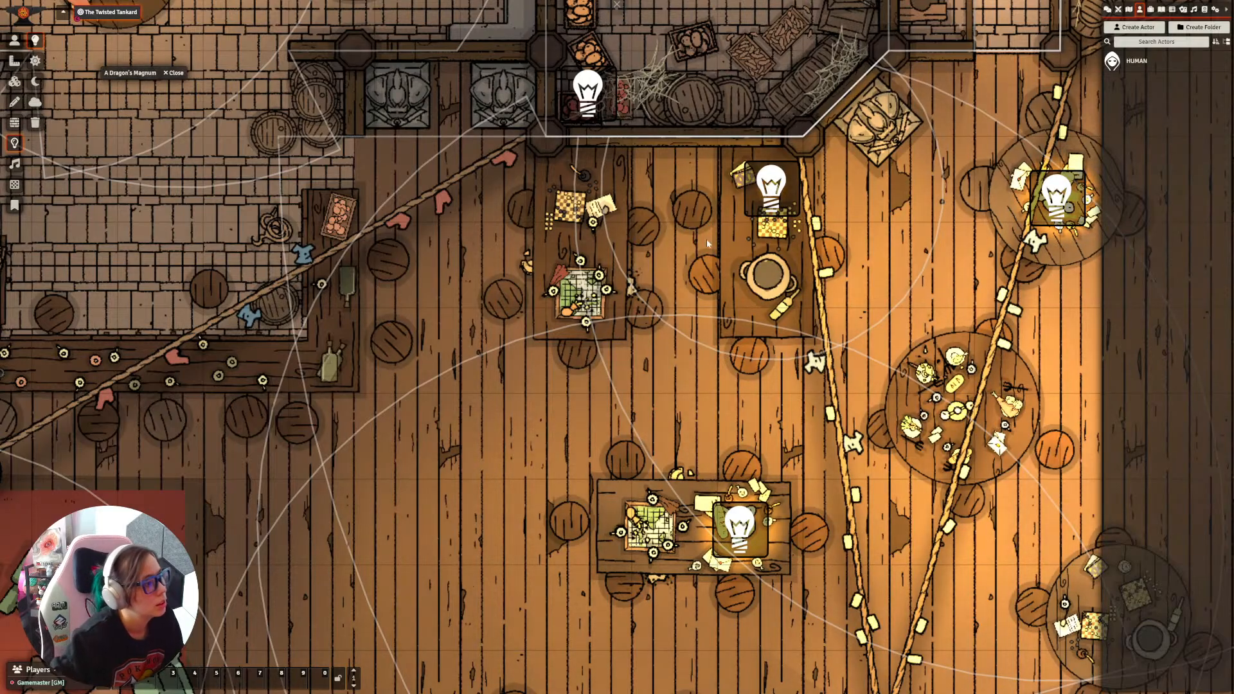
Step: Duplicate a table light onto the eastern of the two dining tables along the hall's southeast wall
scroll(704, 257, down, 5)
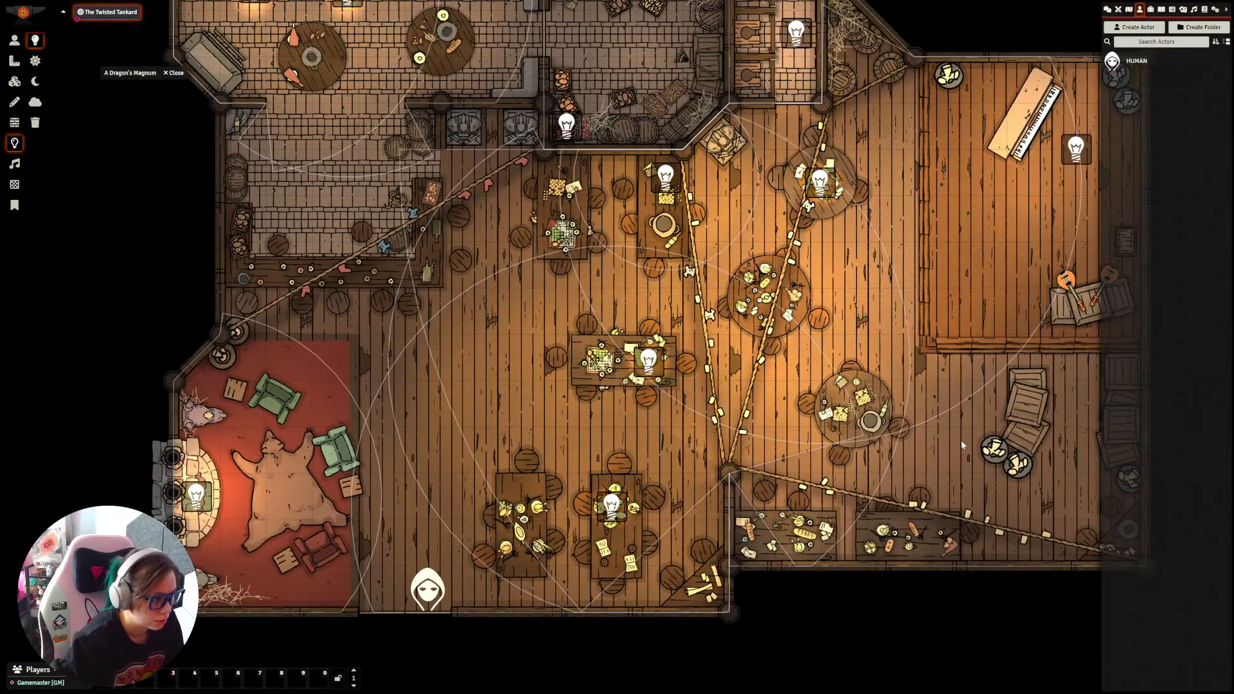
scroll(962, 441, up, 5)
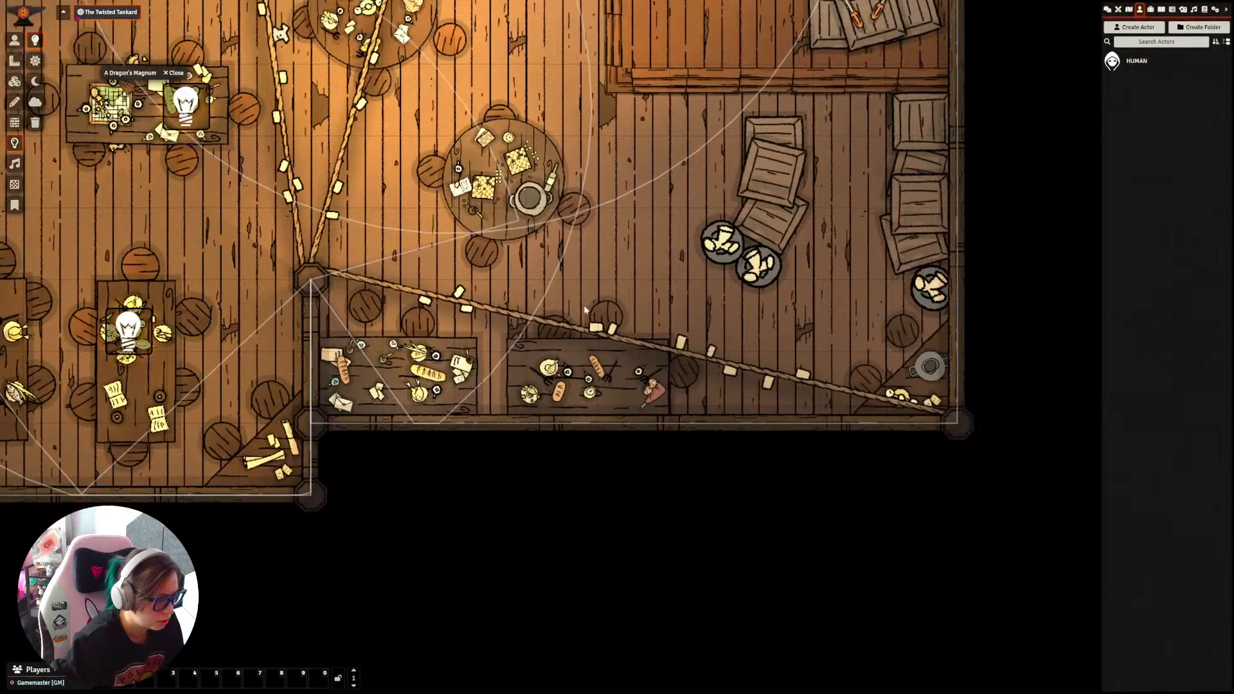
drag(585, 310, 573, 309)
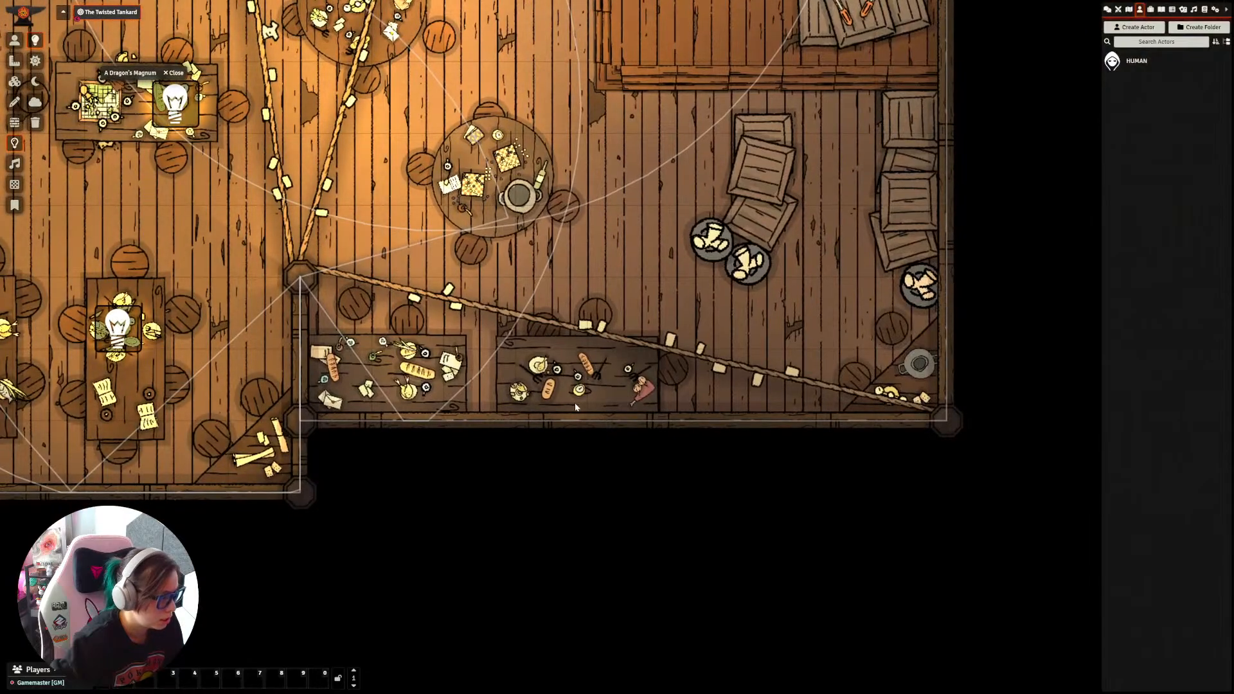
scroll(588, 130, down, 6)
drag(587, 130, 678, 361)
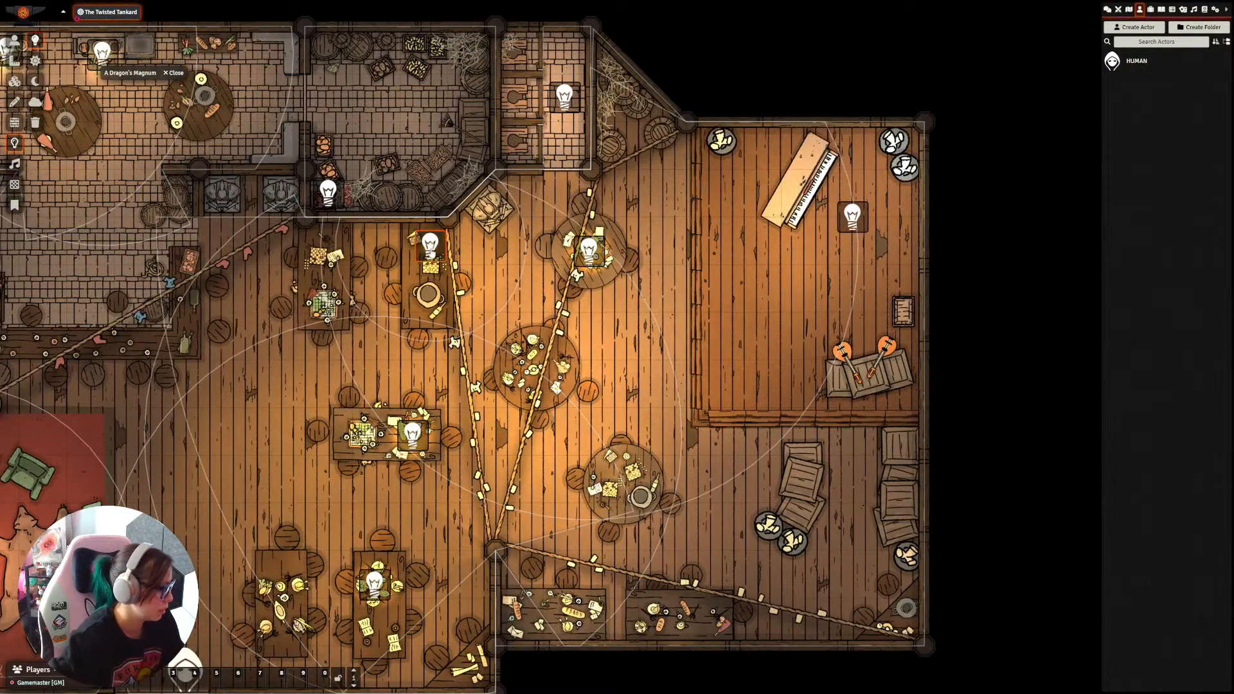
key(ctrl+c)
drag(683, 624, 636, 462)
key(ctrl+v)
Step: Duplicate another table light onto the middle round table under the string lights and center it there
drag(588, 173, 542, 303)
key(ctrl+c)
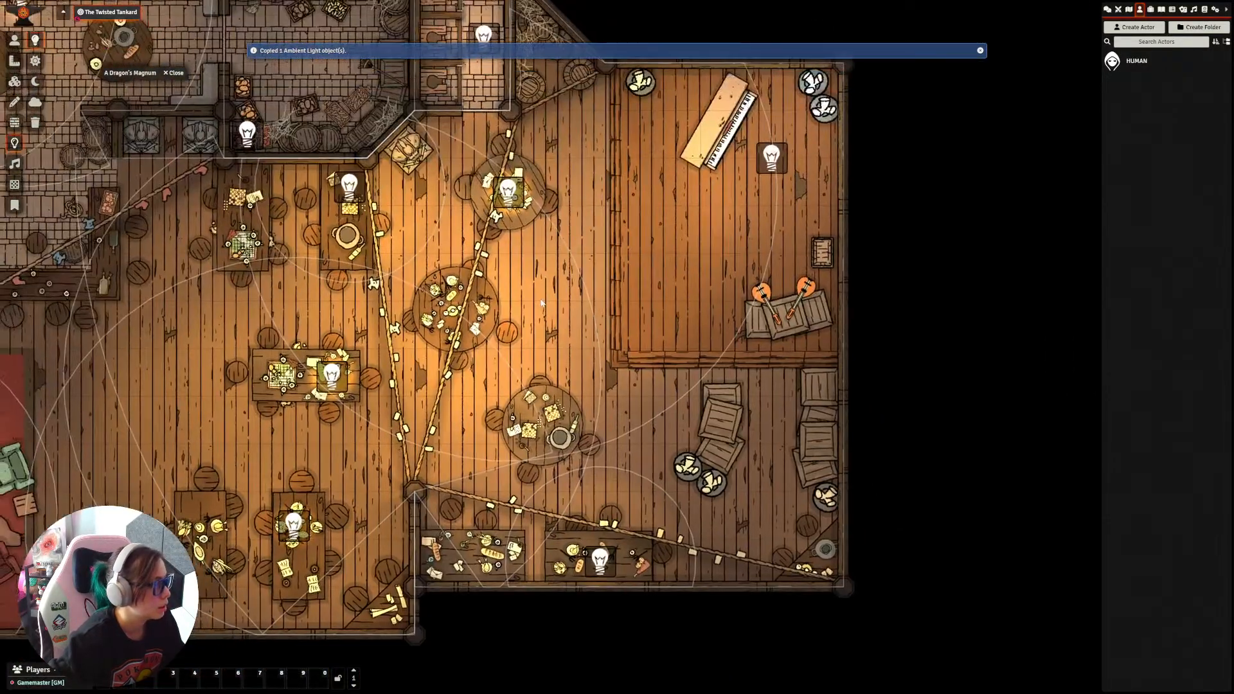
key(ctrl+v)
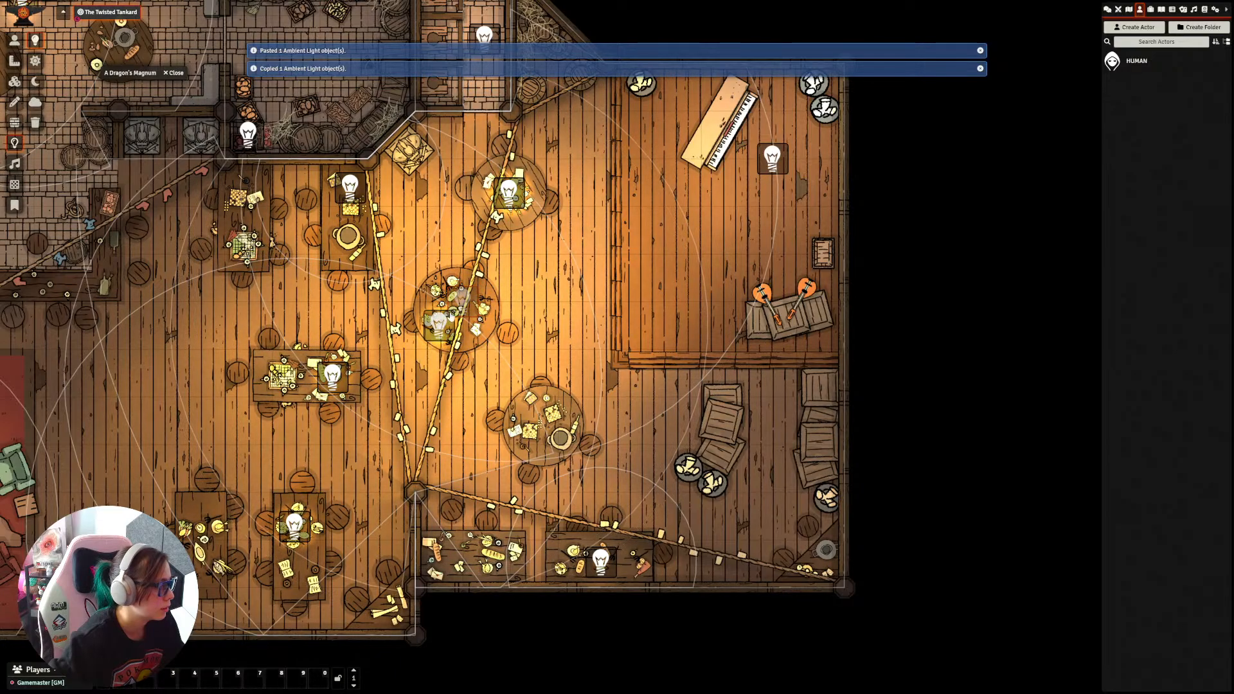
drag(452, 315, 475, 296)
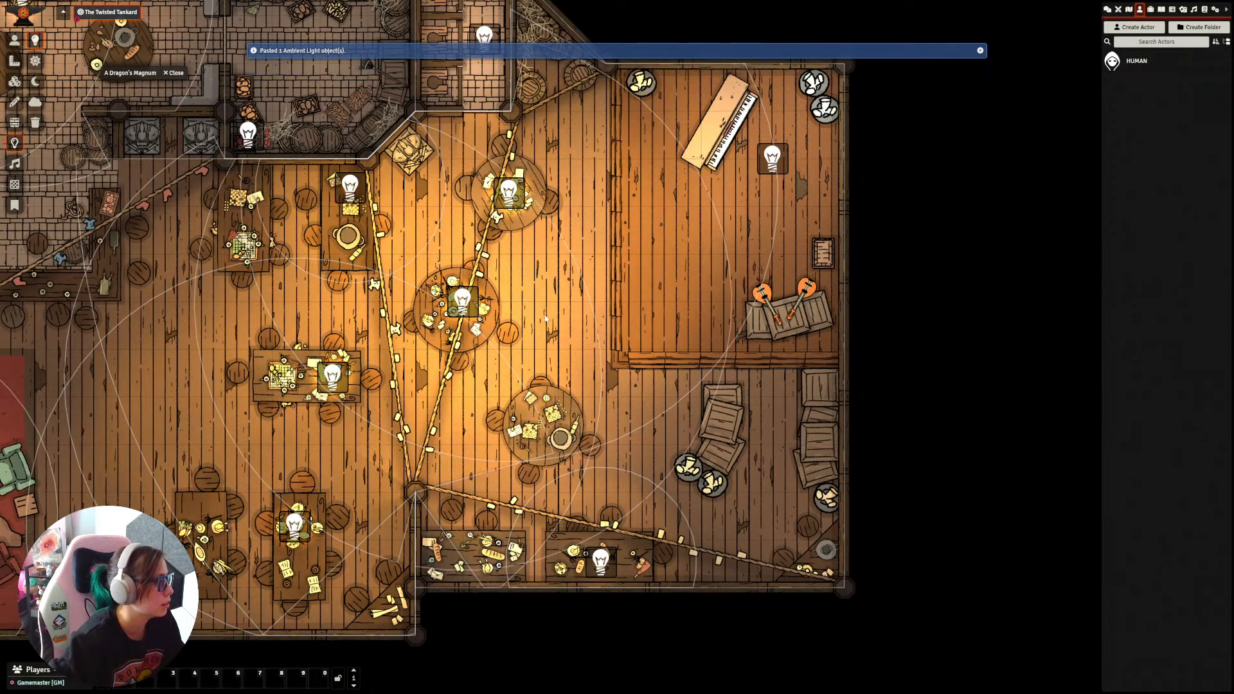
Step: Check the hall's table lighting through the test token's vision, then return to the full map view
drag(546, 319, 806, 225)
click(14, 40)
scroll(639, 273, down, 8)
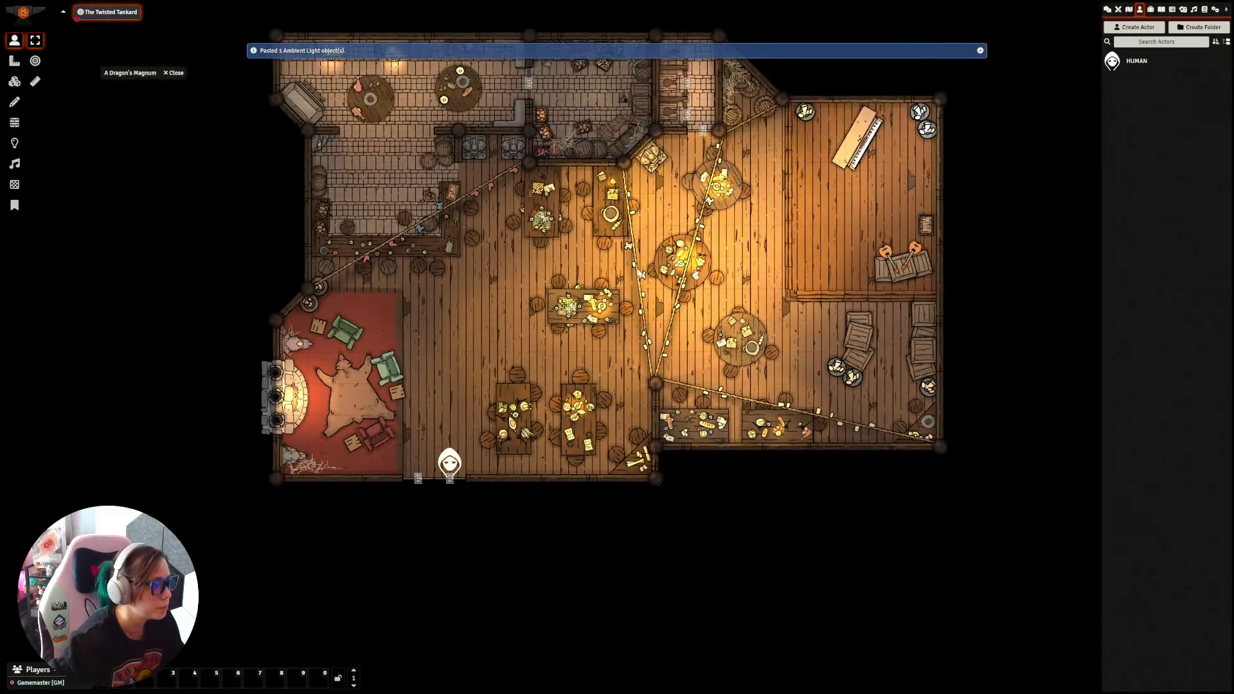
click(450, 463)
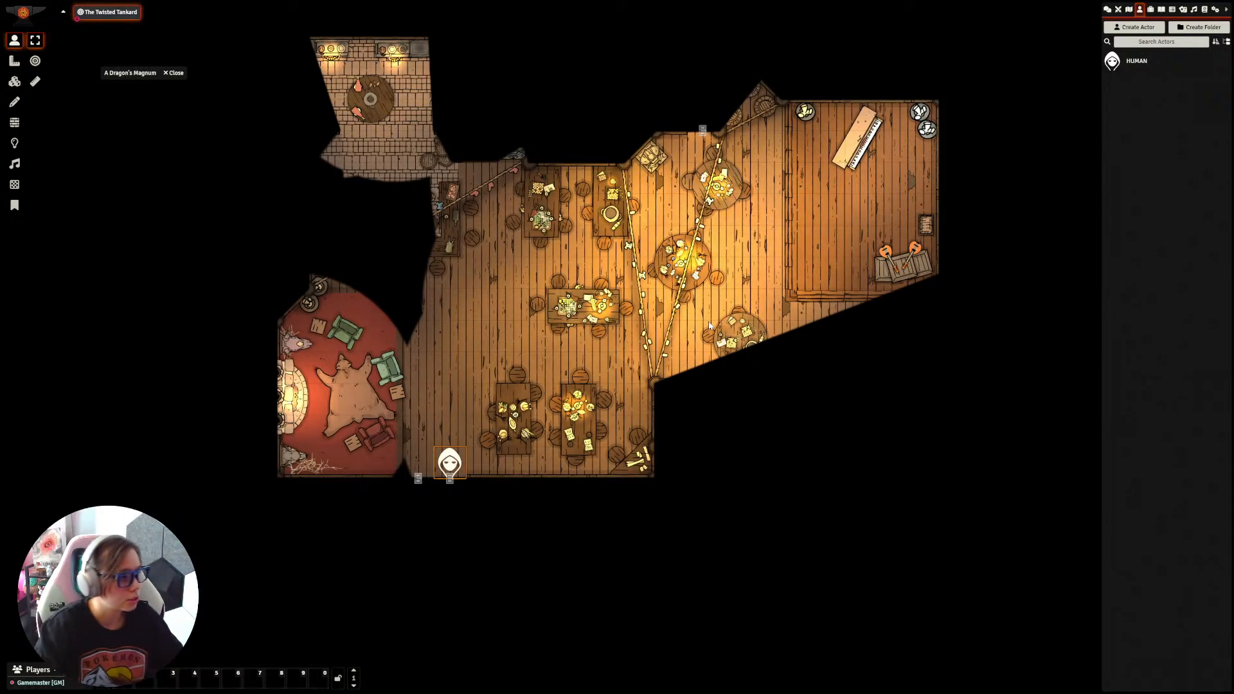
click(851, 328)
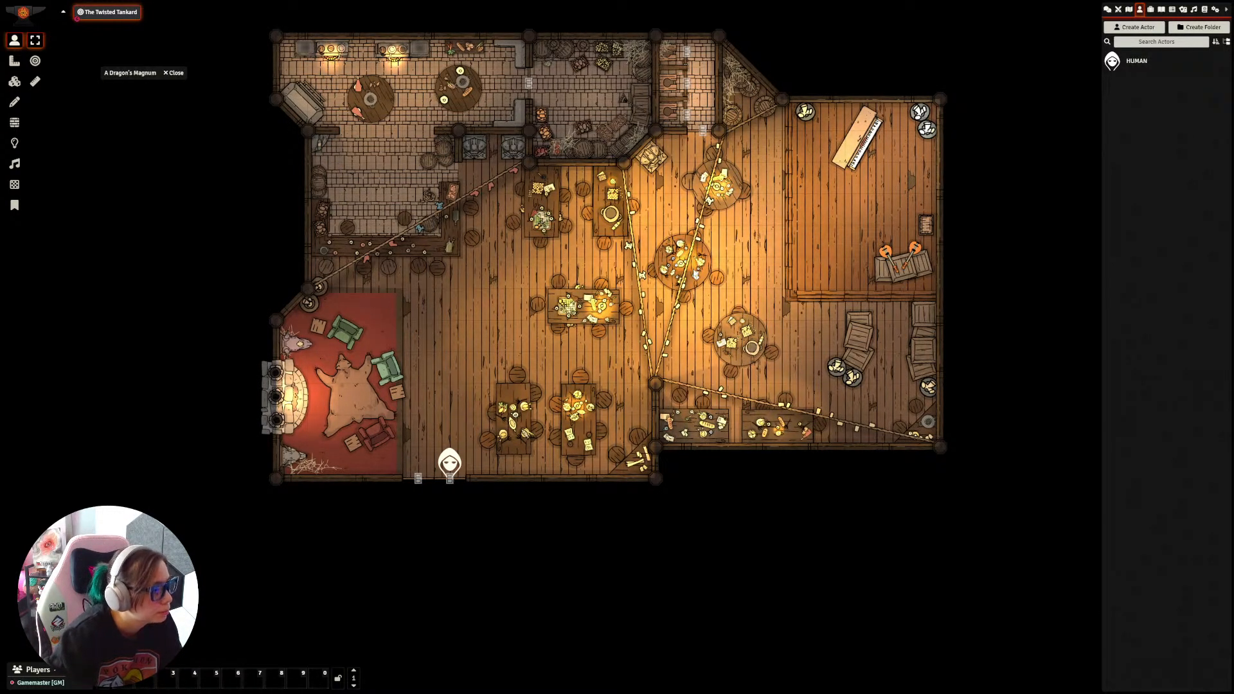
Step: Duplicate a table light onto the small corner table at the hall's far southeast end
click(14, 142)
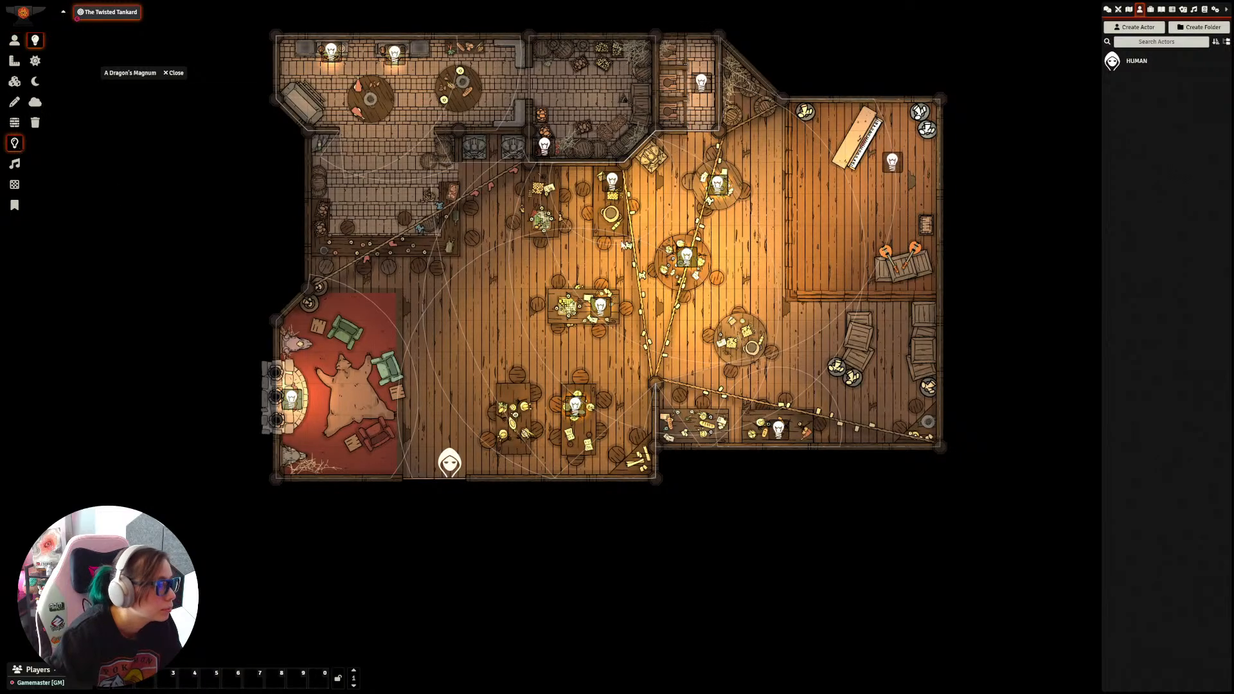
key(ctrl+c)
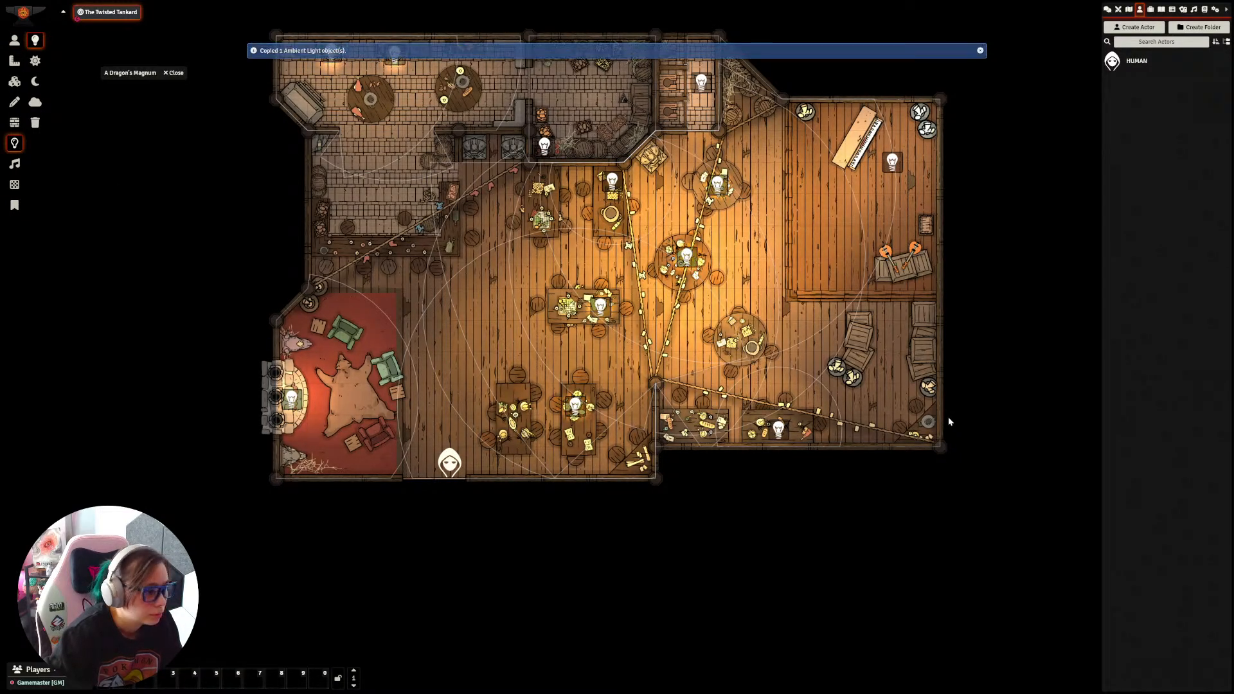
key(ctrl+v)
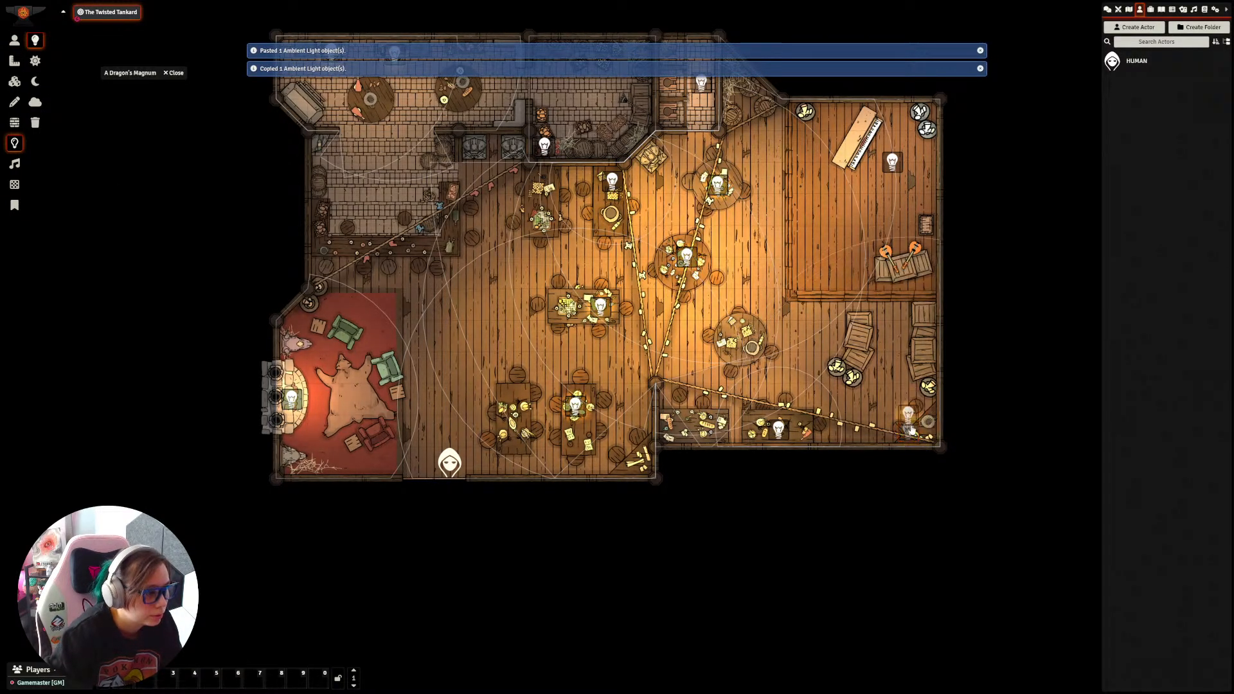
drag(917, 441, 917, 439)
Step: Copy a small light and paste it on the bar counter's west end and again toward the counter's east side
drag(551, 288, 781, 403)
scroll(781, 402, up, 13)
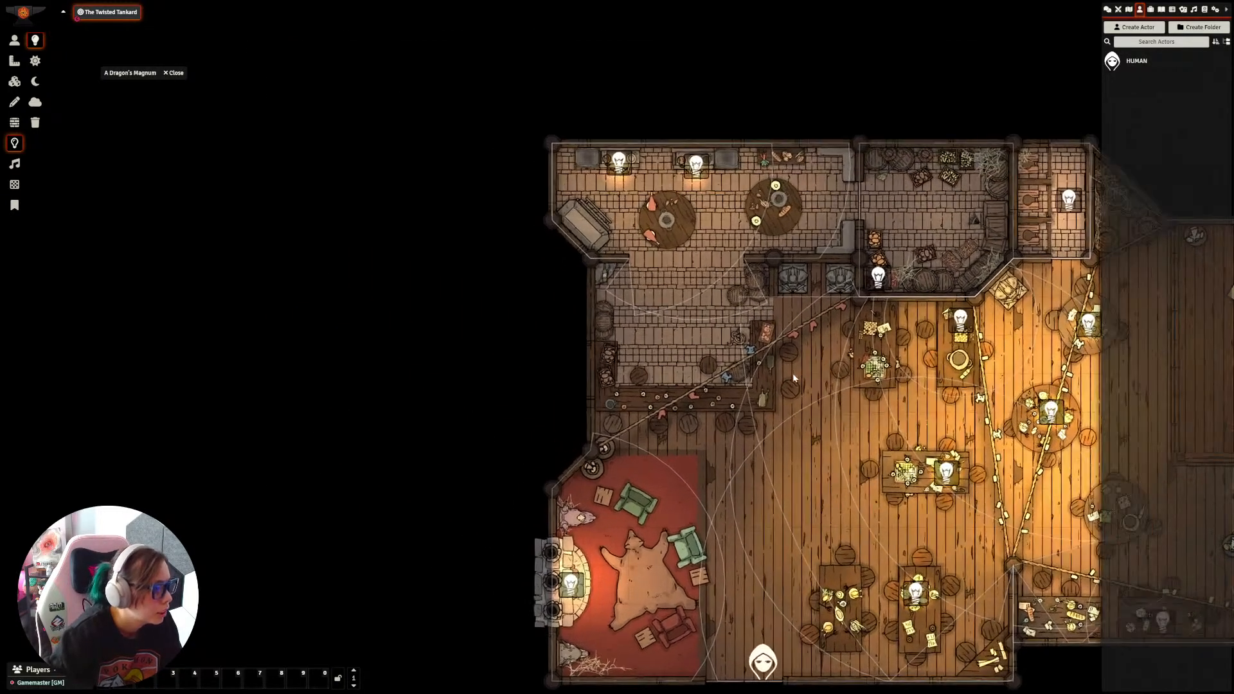
drag(941, 464, 688, 350)
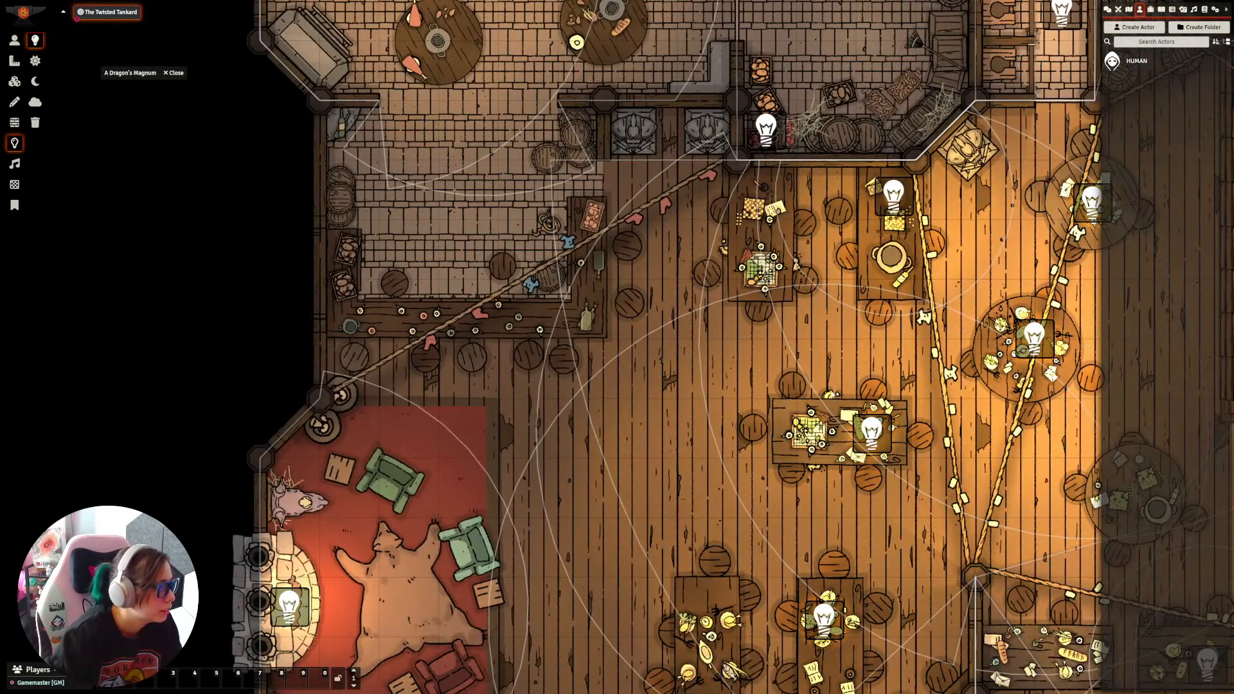
drag(867, 403, 732, 331)
drag(999, 406, 823, 304)
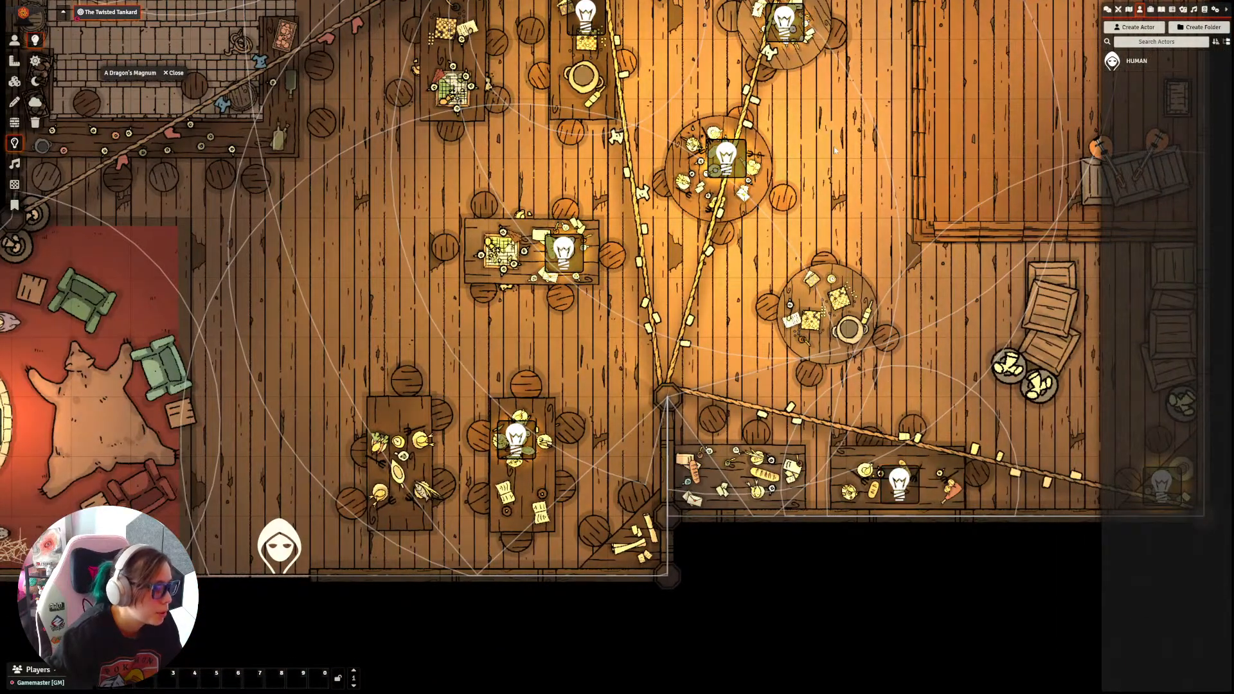
drag(713, 71, 865, 422)
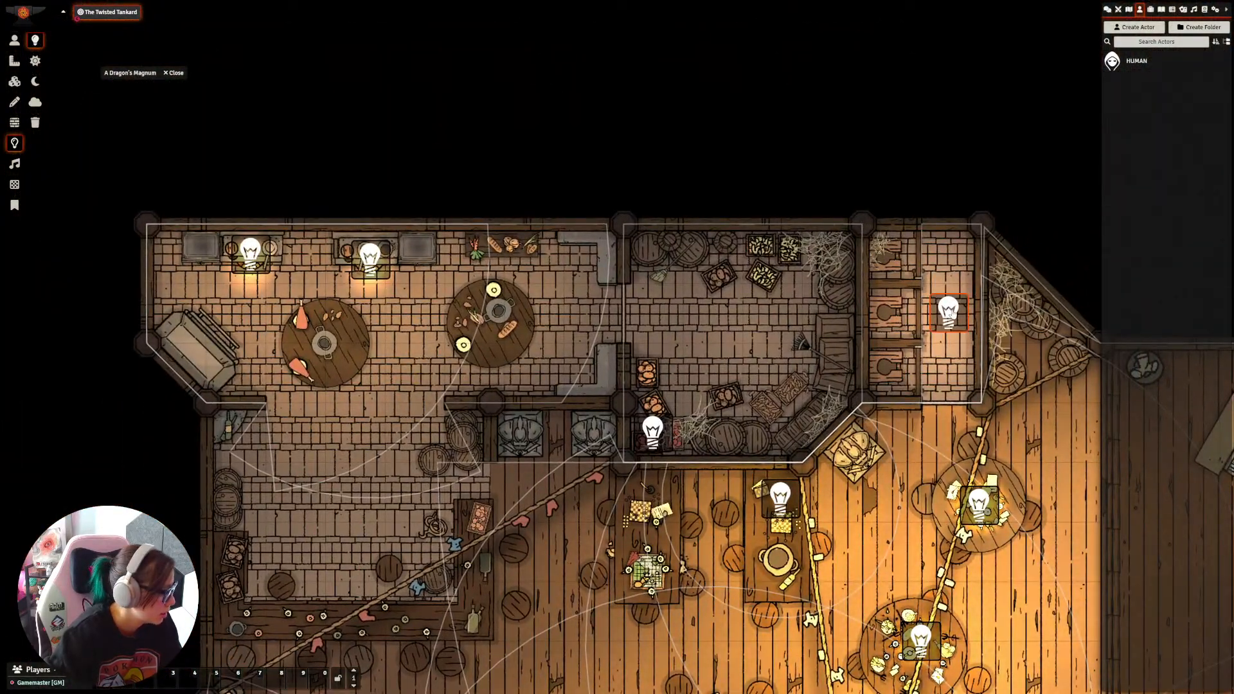
key(ctrl+c)
drag(442, 408, 707, 190)
key(ctrl+v)
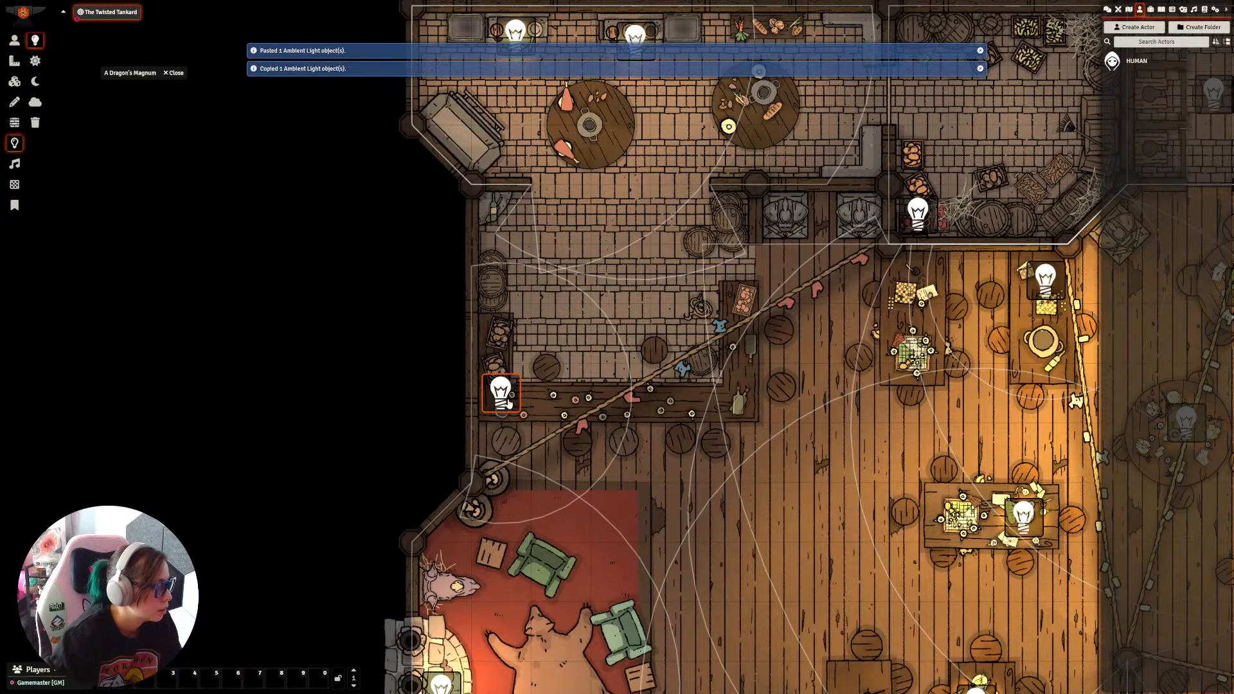
mouse_move(507, 400)
mouse_down()
mouse_move(504, 344)
mouse_move(497, 391)
mouse_up()
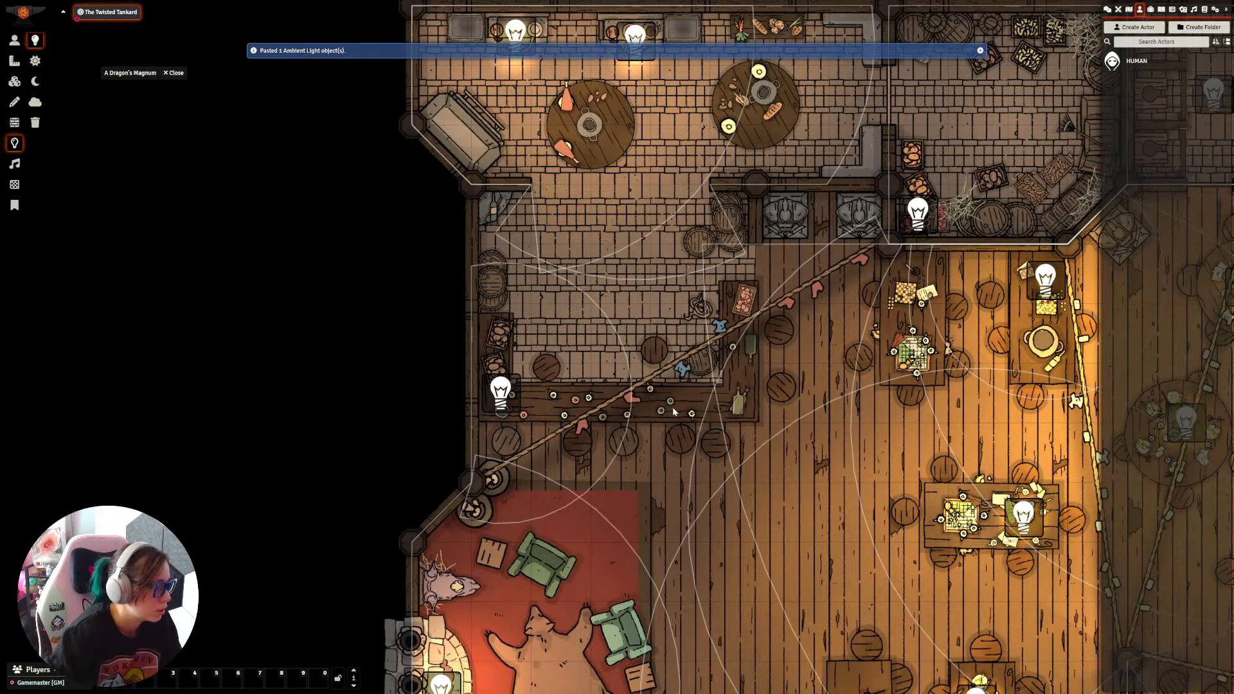
key(ctrl+v)
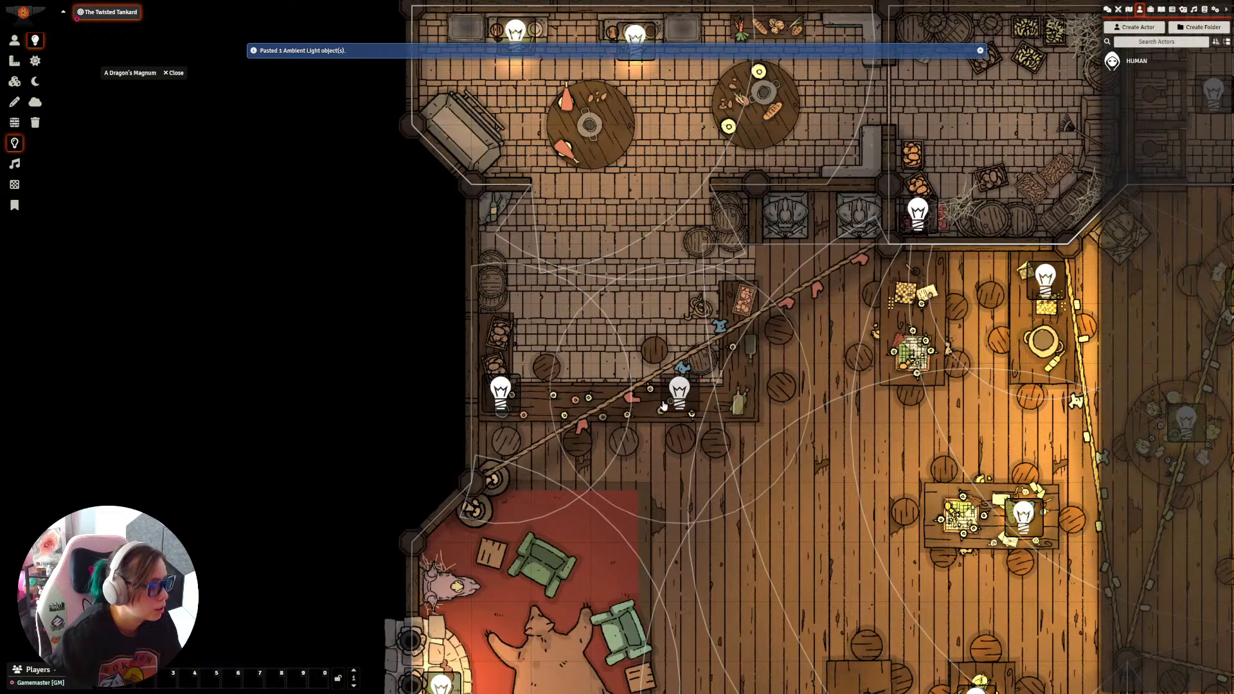
Step: Set the eastern bar counter light's dim radius to 20 and bright radius to 15, and update it
double_click(679, 393)
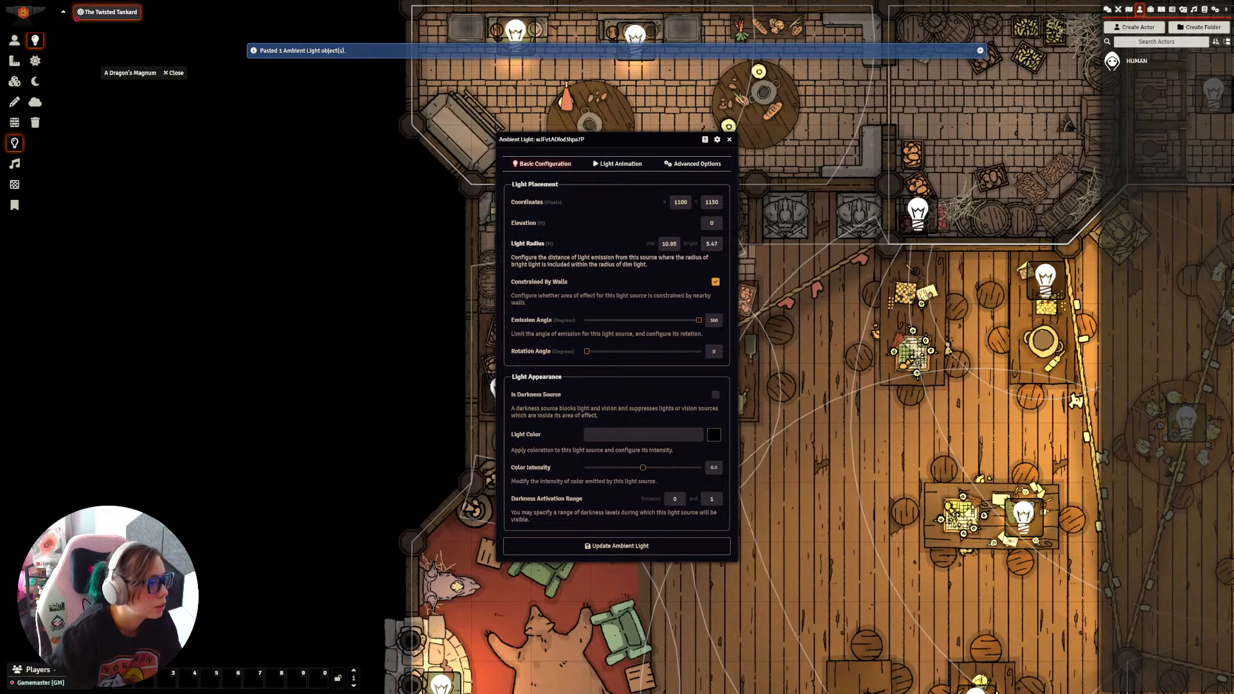
click(673, 245)
text(20)
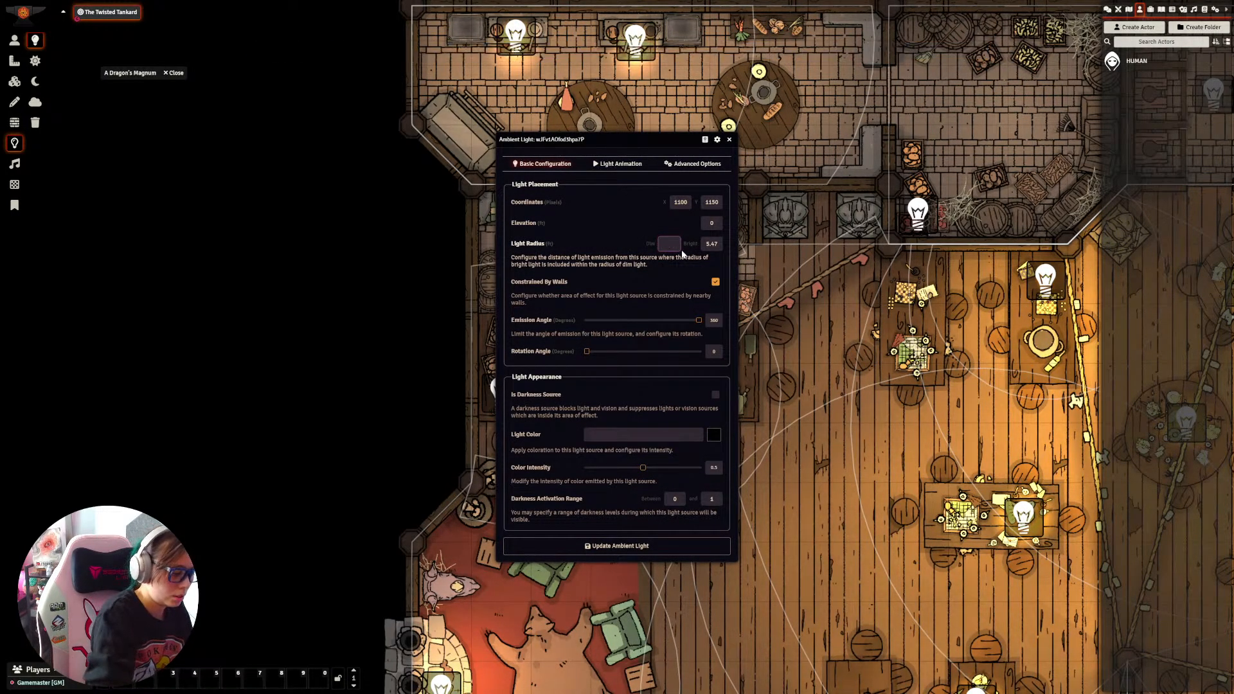
key(Tab)
text(15)
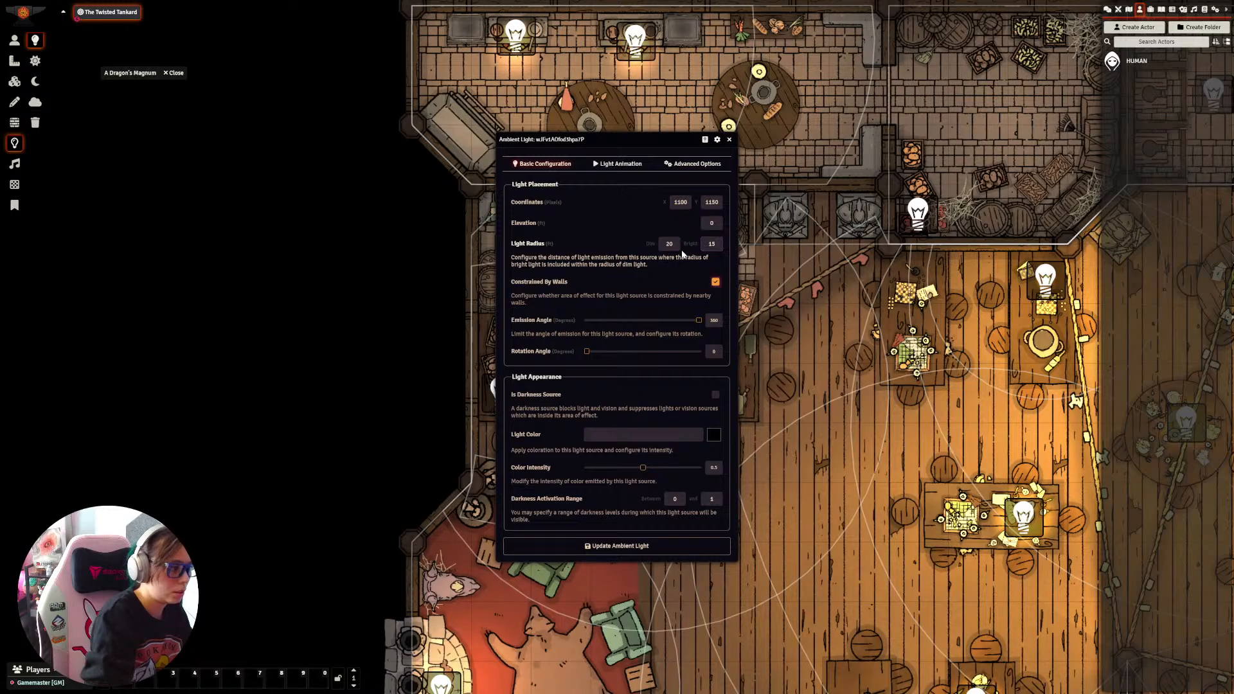
click(660, 546)
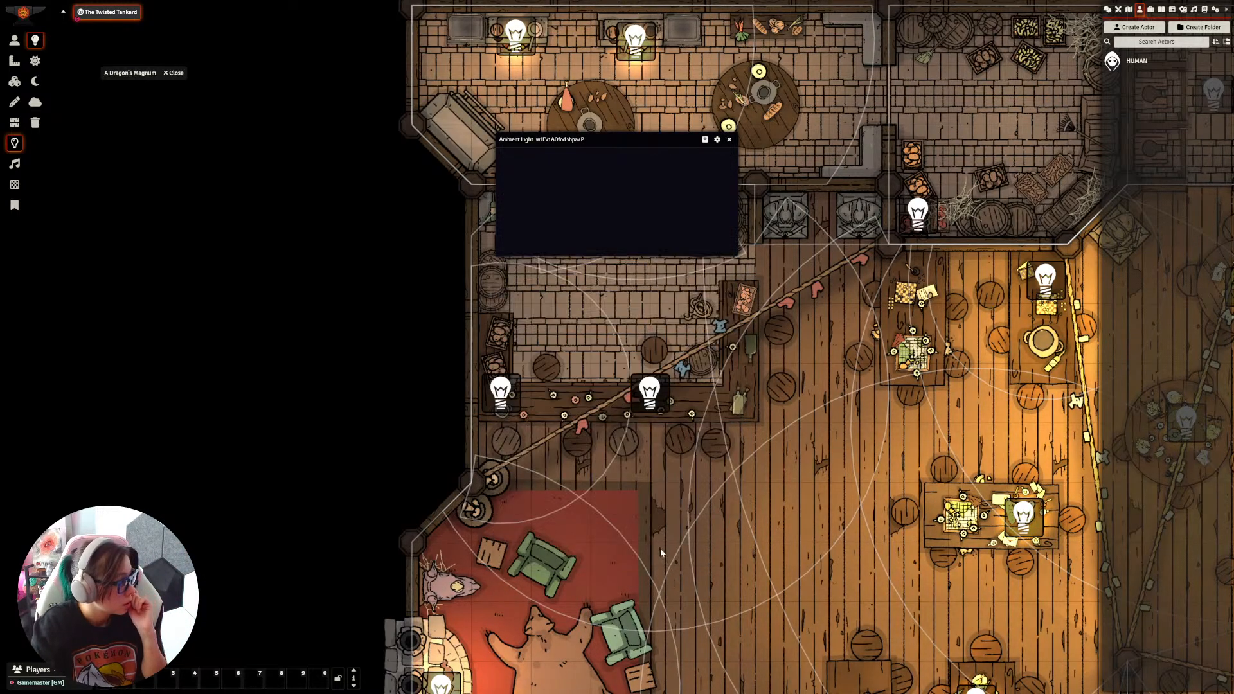
Step: Delete the light at the bar counter's west end and move the remaining bar light to the counter's middle
key(Delete)
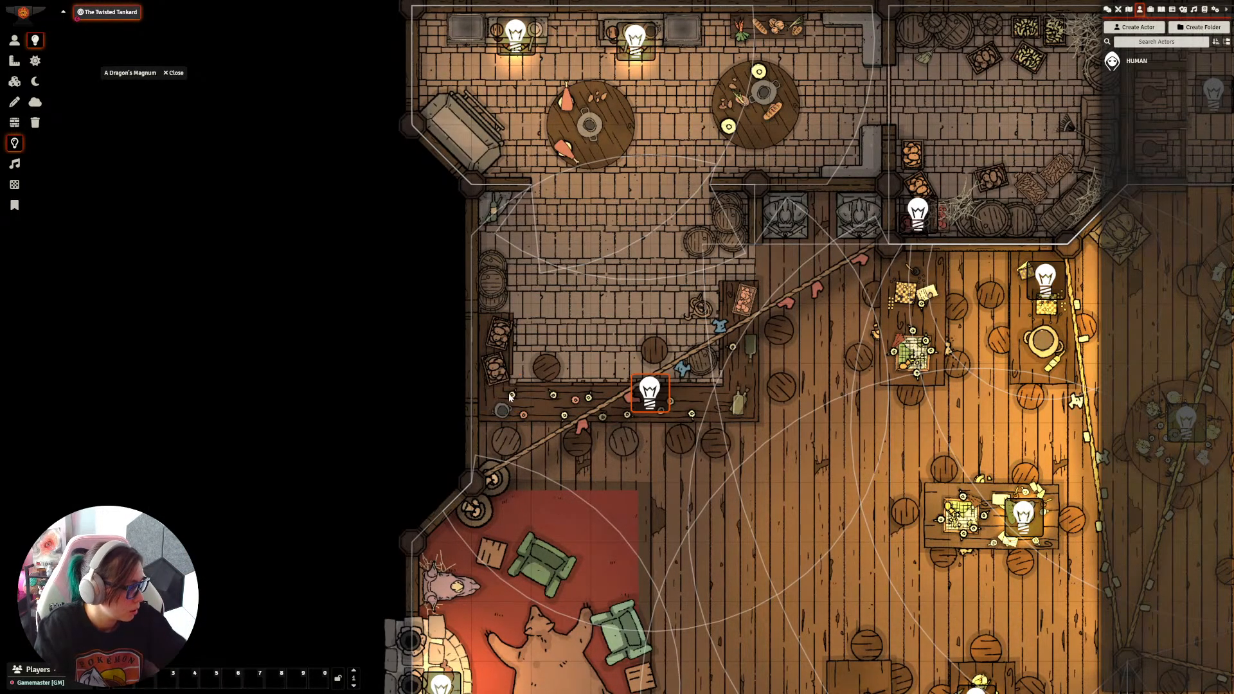
scroll(636, 403, down, 2)
drag(643, 386, 620, 384)
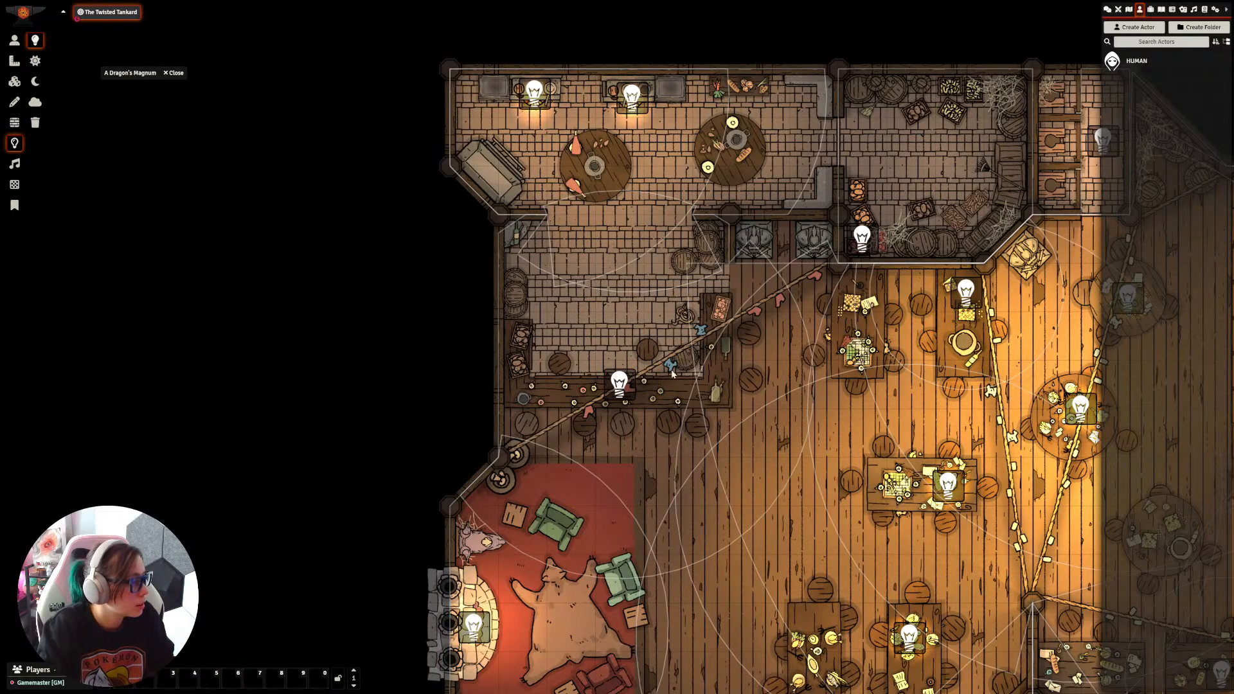
Step: Check the lighting through the test token's vision from the entrance, the kitchen and the storage room
scroll(724, 388, down, 8)
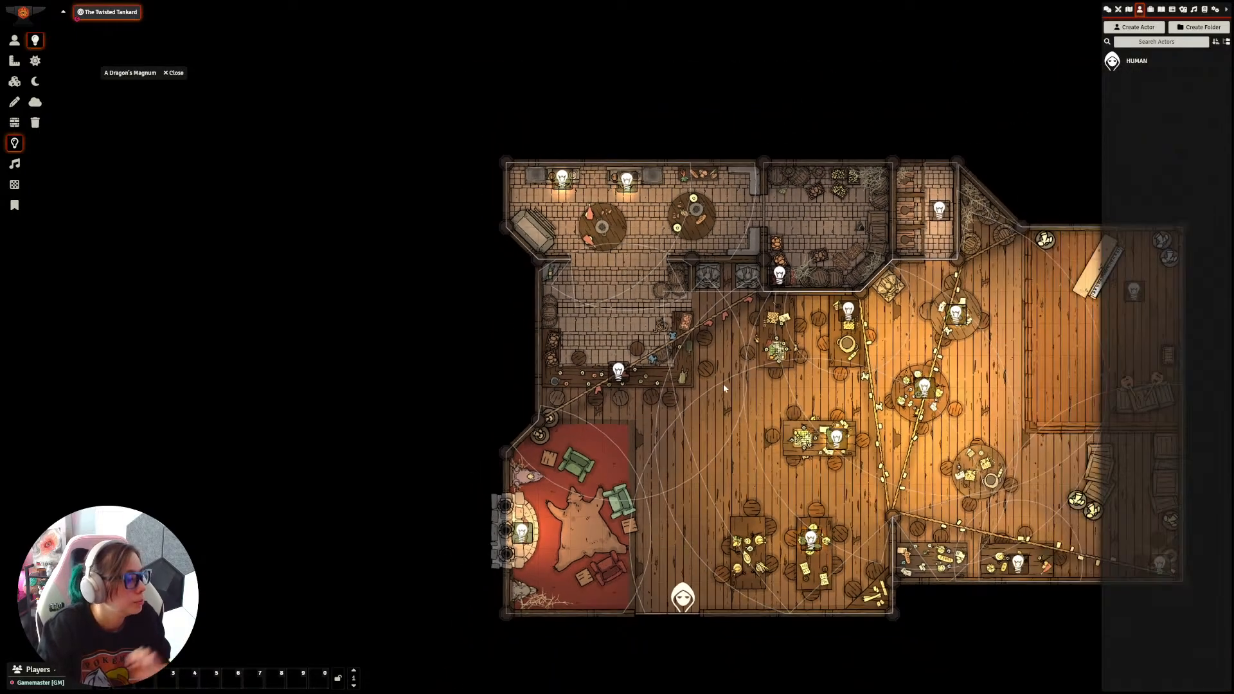
click(14, 41)
click(684, 597)
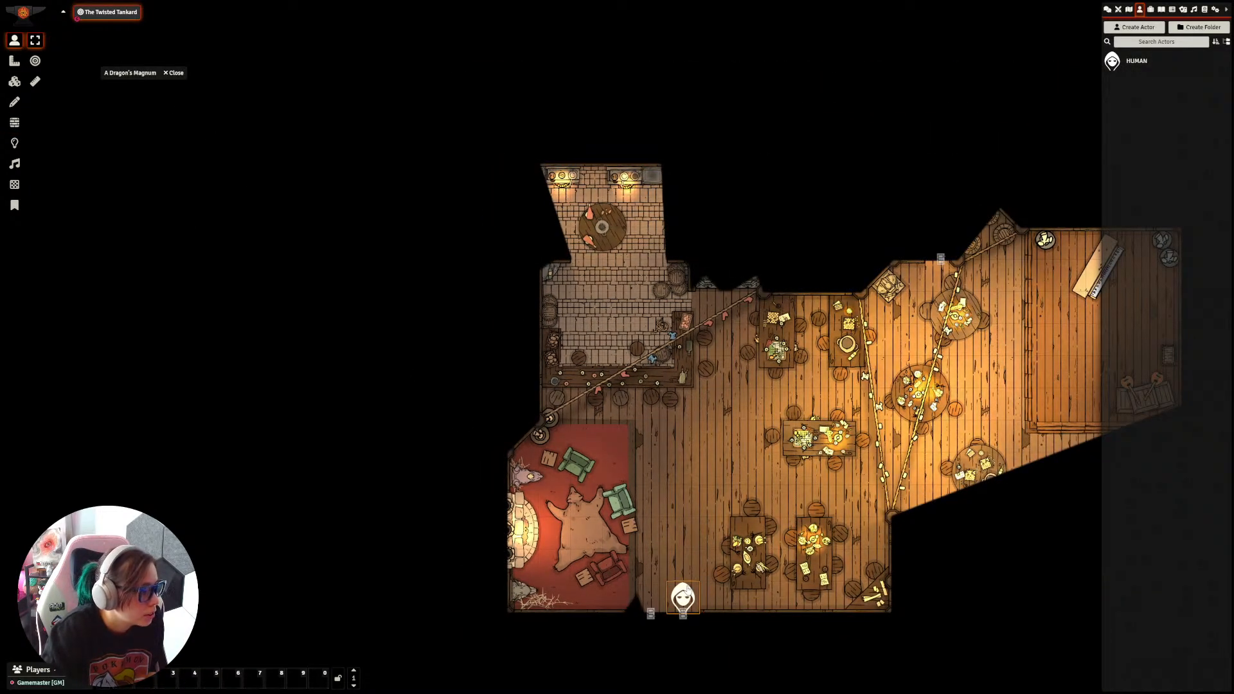
drag(754, 421, 669, 369)
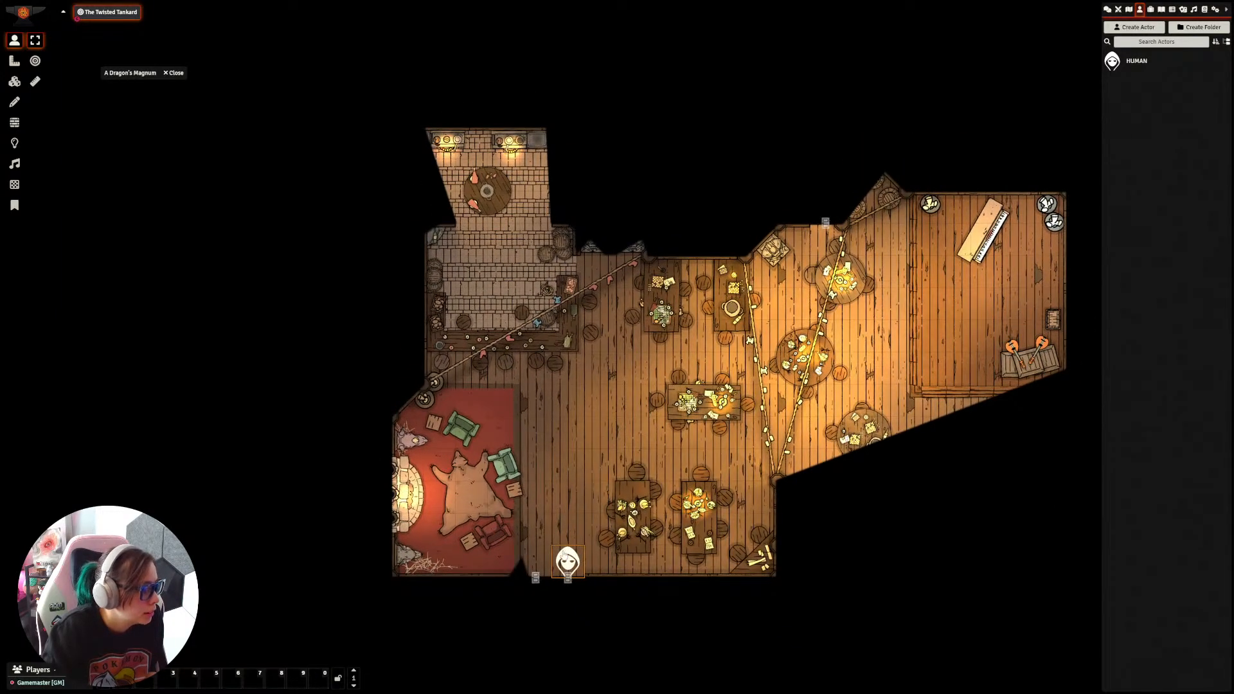
drag(568, 562, 541, 209)
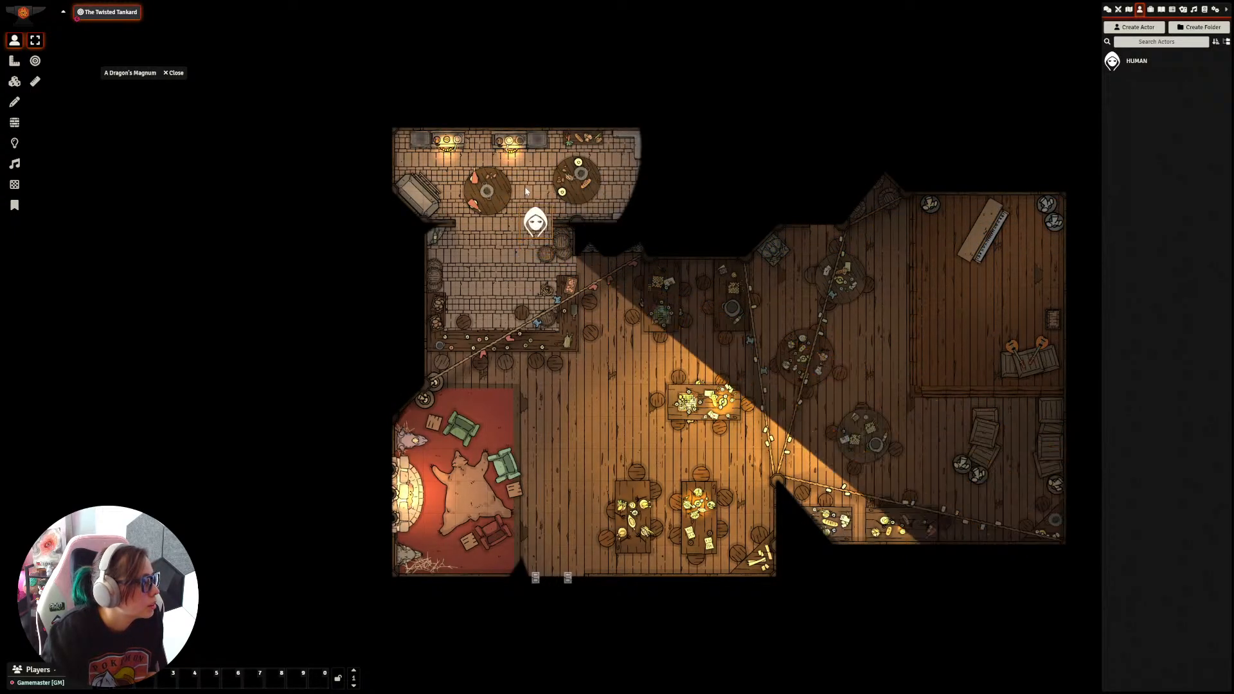
drag(607, 189, 676, 178)
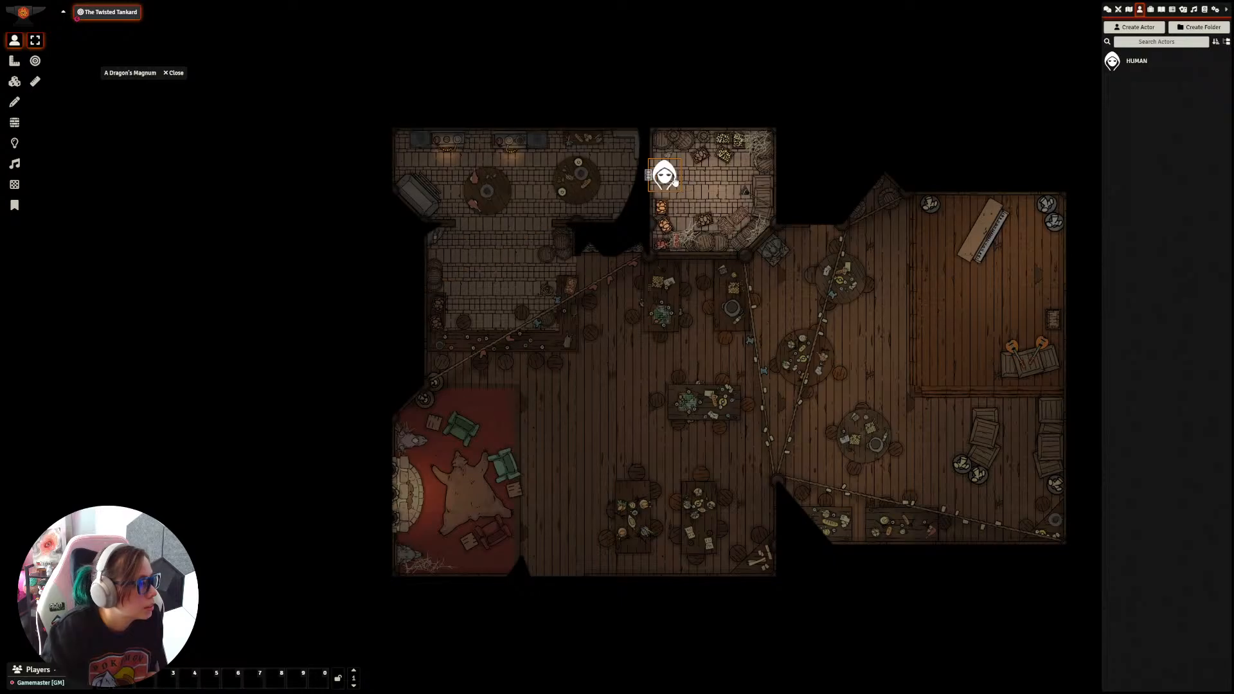
Step: Move the test token from the storage room into the kitchen and inspect the lighting around the stoves and prep tables
drag(620, 175, 598, 174)
scroll(561, 193, up, 5)
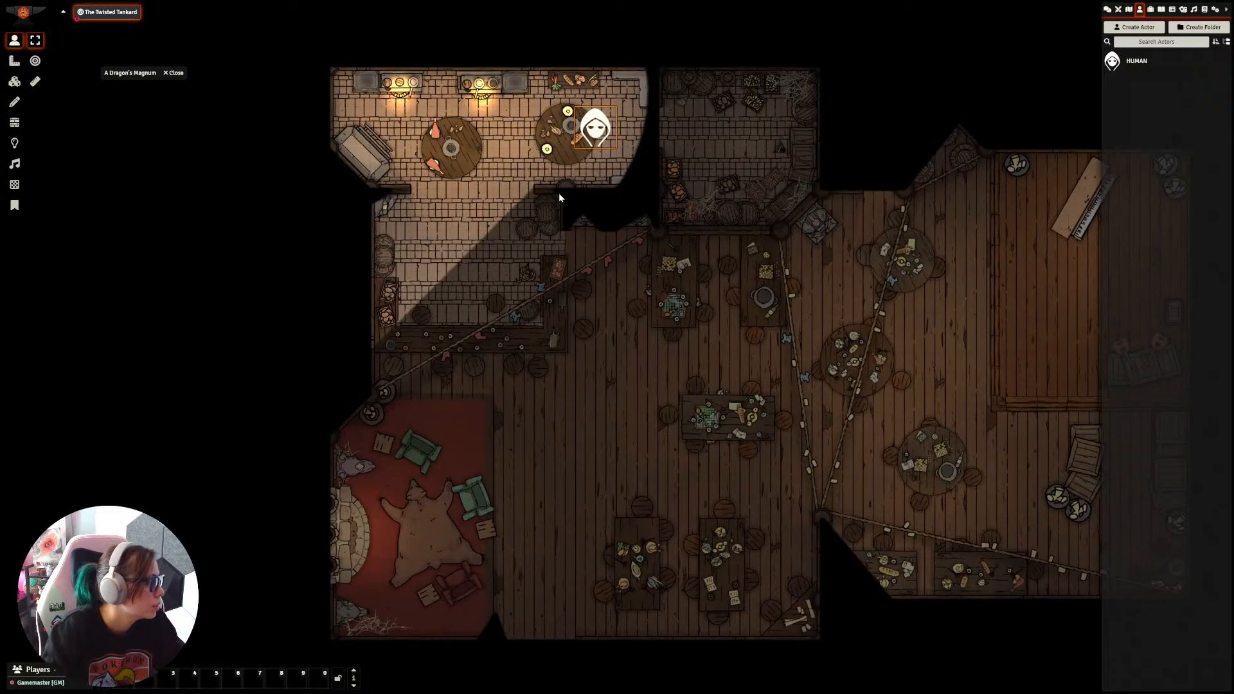
scroll(578, 301, up, 3)
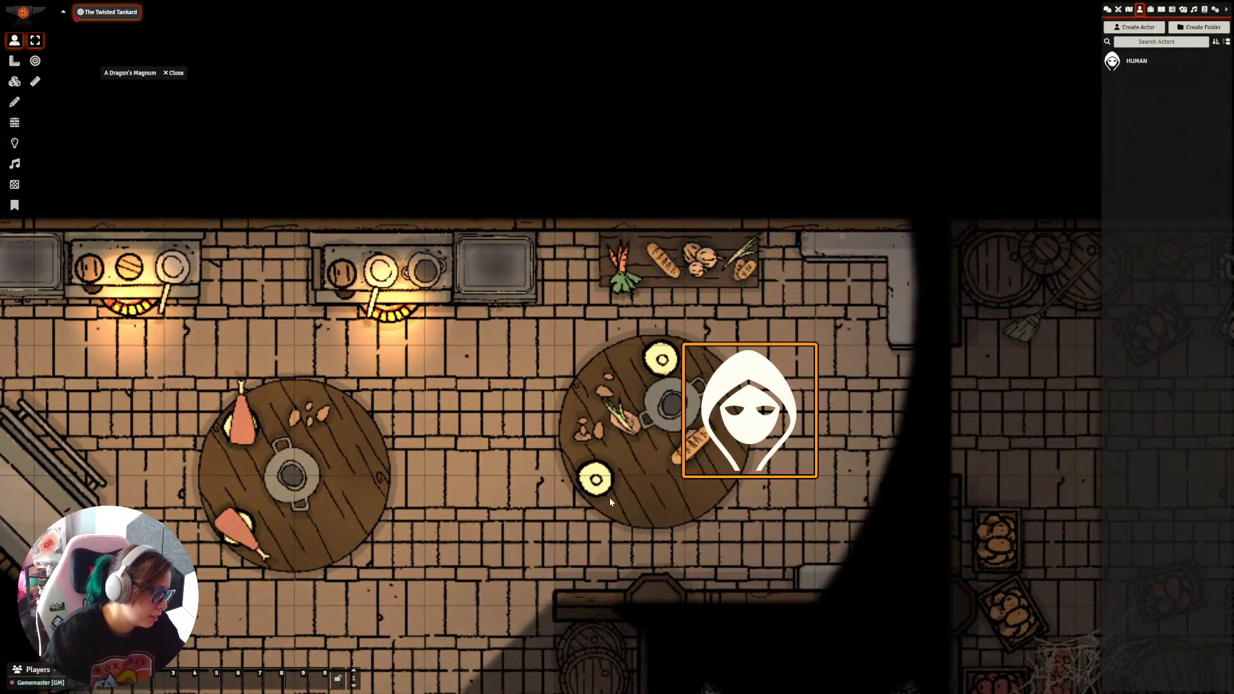
scroll(609, 498, down, 4)
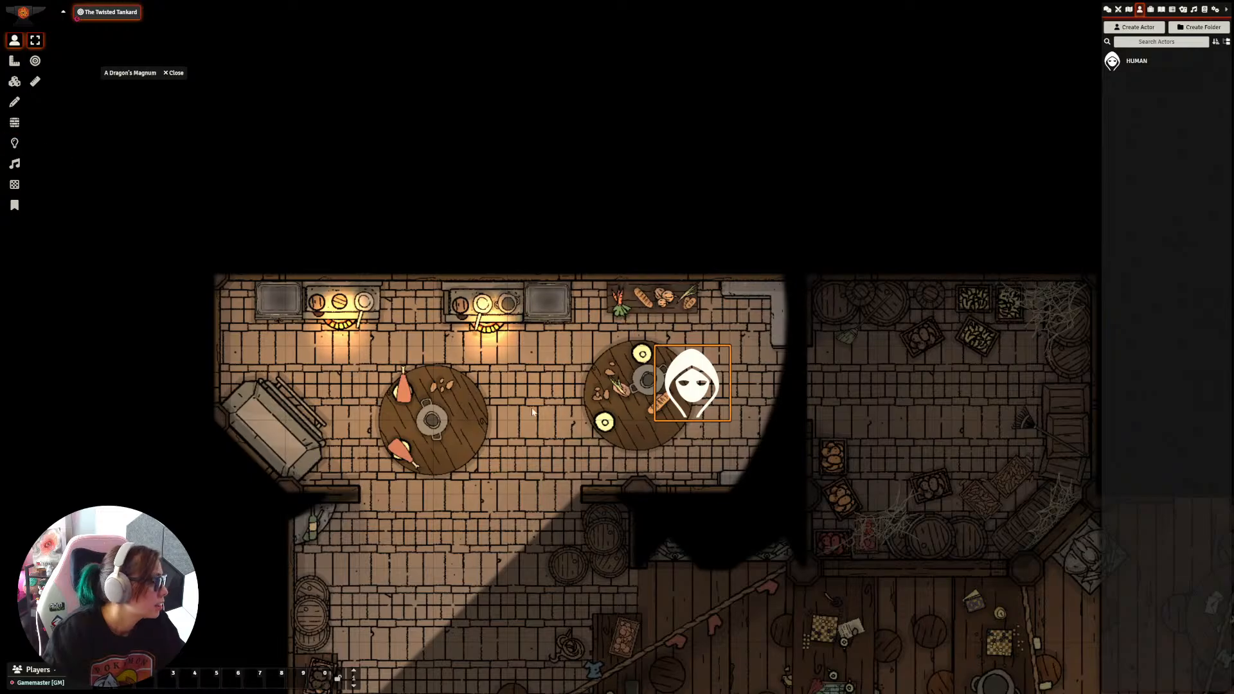
Step: Copy an ambient light and paste it in the kitchen's southeast corner and in the alcove just south of the kitchen wall
click(14, 144)
scroll(642, 444, down, 3)
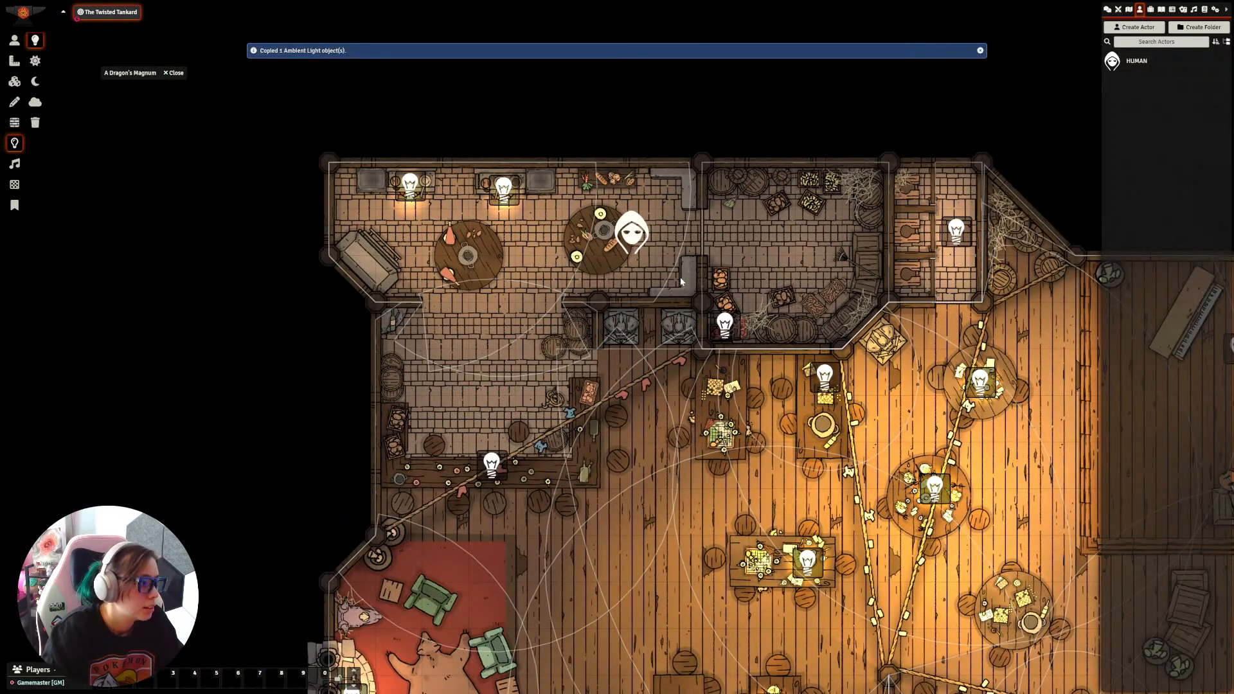
key(ctrl+v)
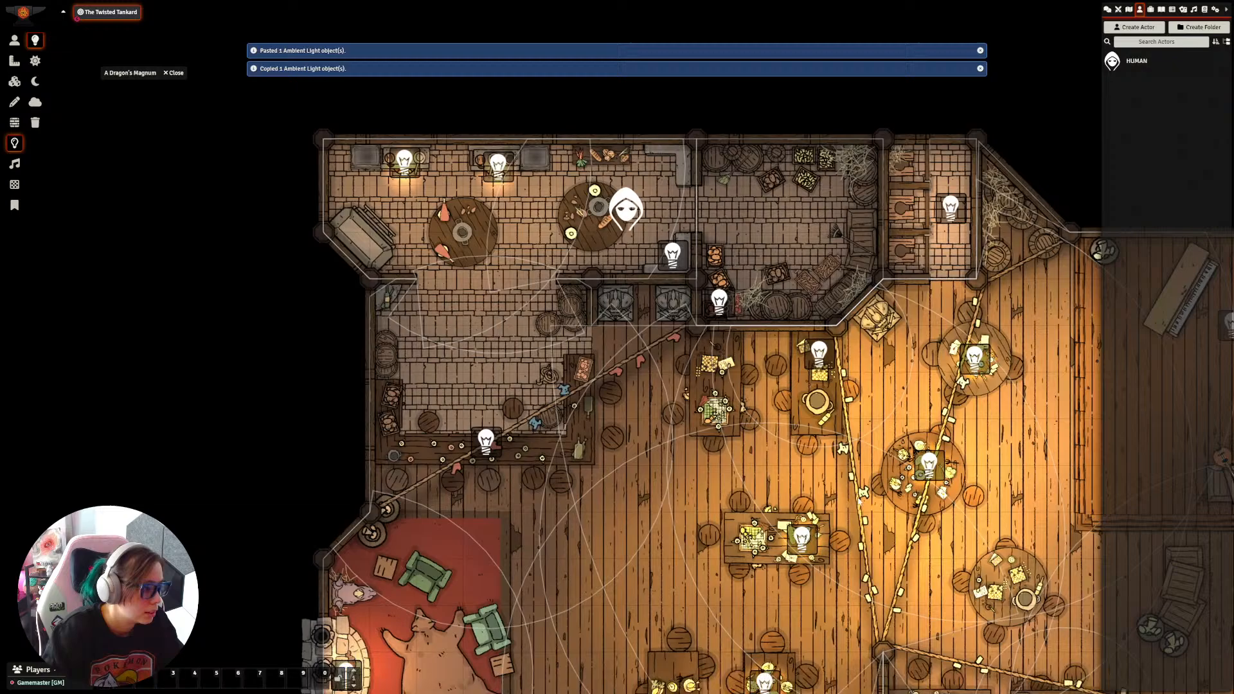
drag(860, 501, 789, 406)
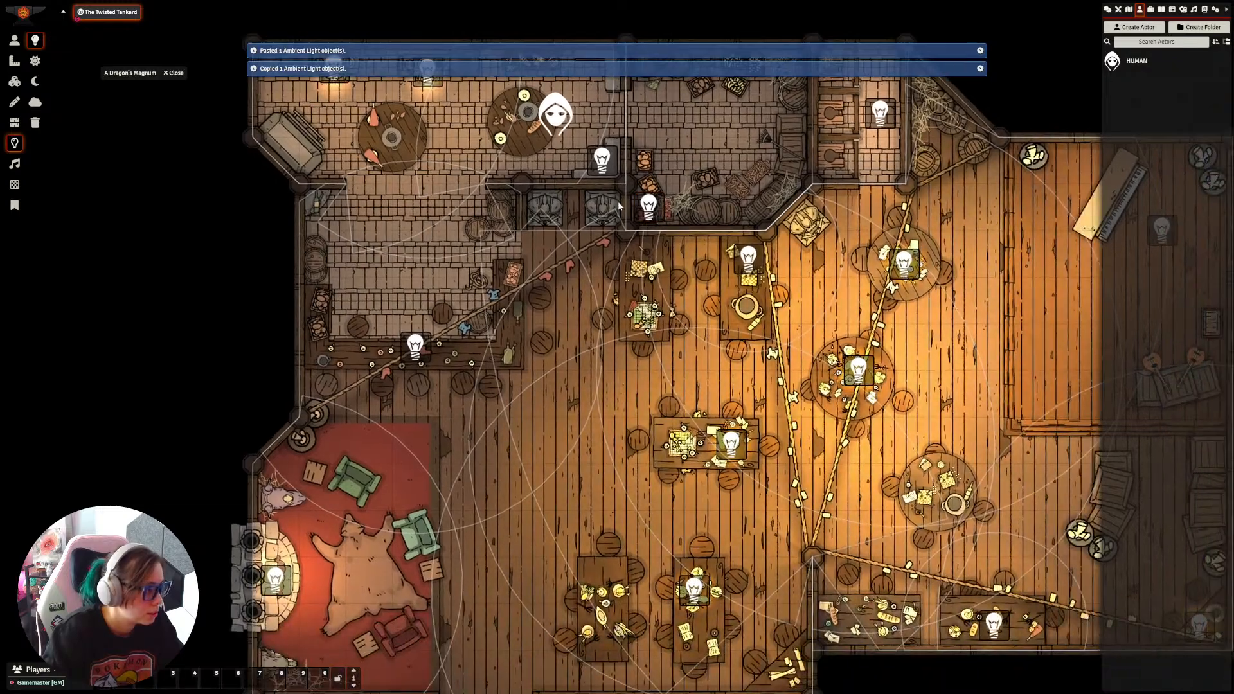
key(ctrl+v)
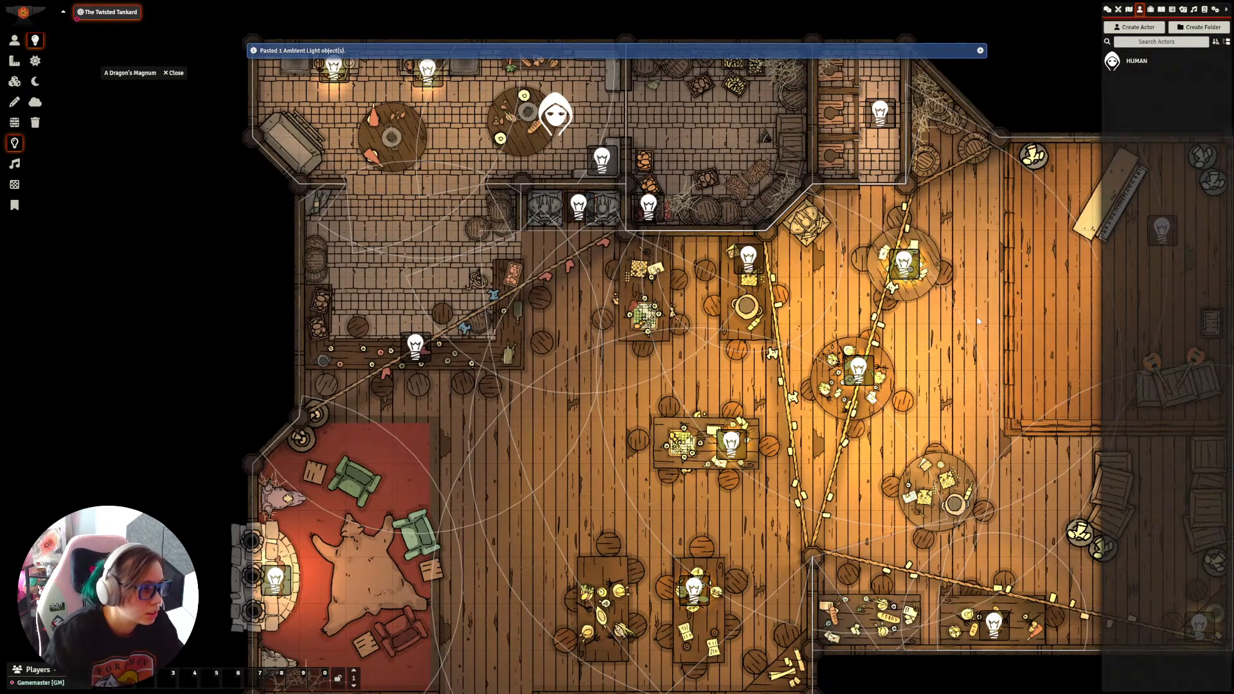
Step: Try a pasted light in the cobwebbed triangular nook east of the restroom, and delete it
drag(947, 151, 741, 253)
key(ctrl+v)
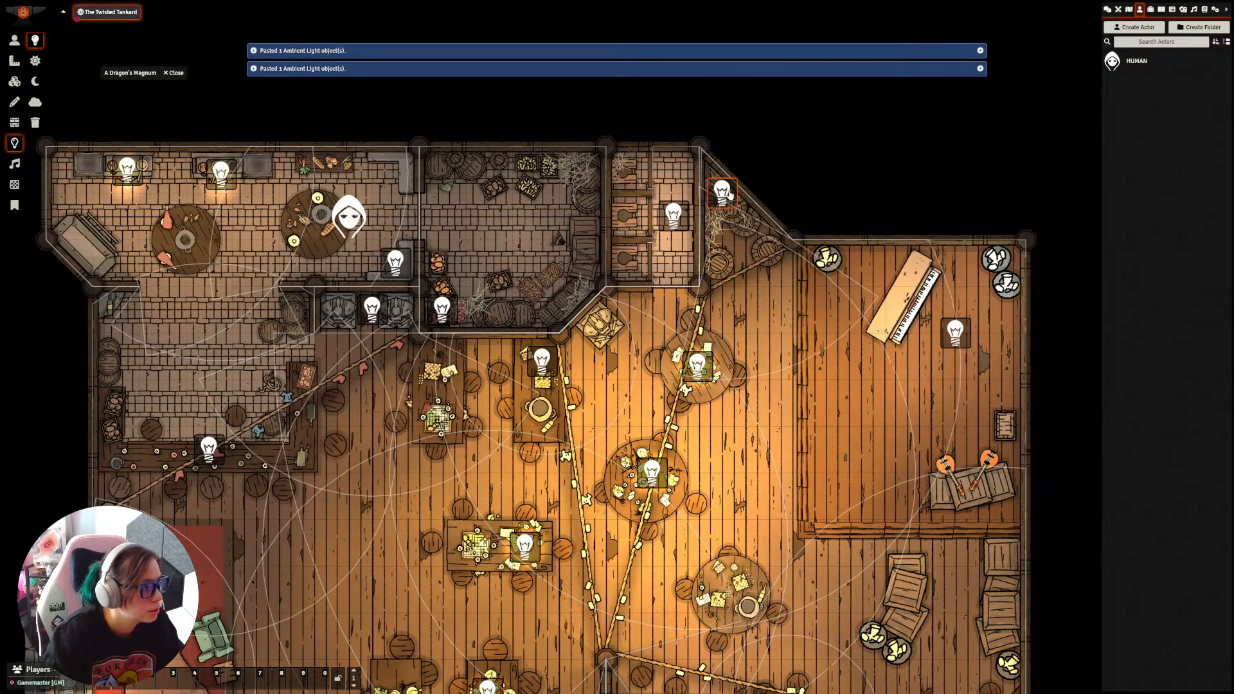
mouse_move(715, 201)
mouse_down()
mouse_move(746, 256)
mouse_move(722, 218)
mouse_up()
key(Delete)
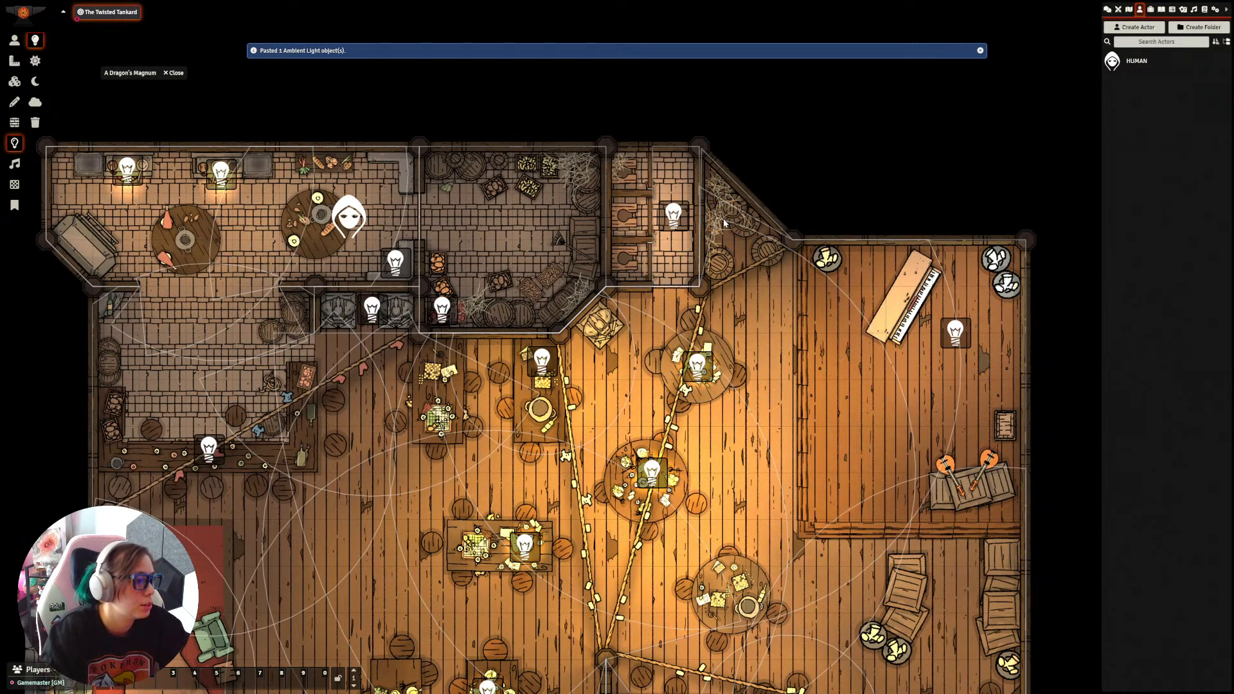
Step: Check the lighting through the test token's vision in the kitchen with the storage door open, and from the main hall
scroll(896, 445, down, 3)
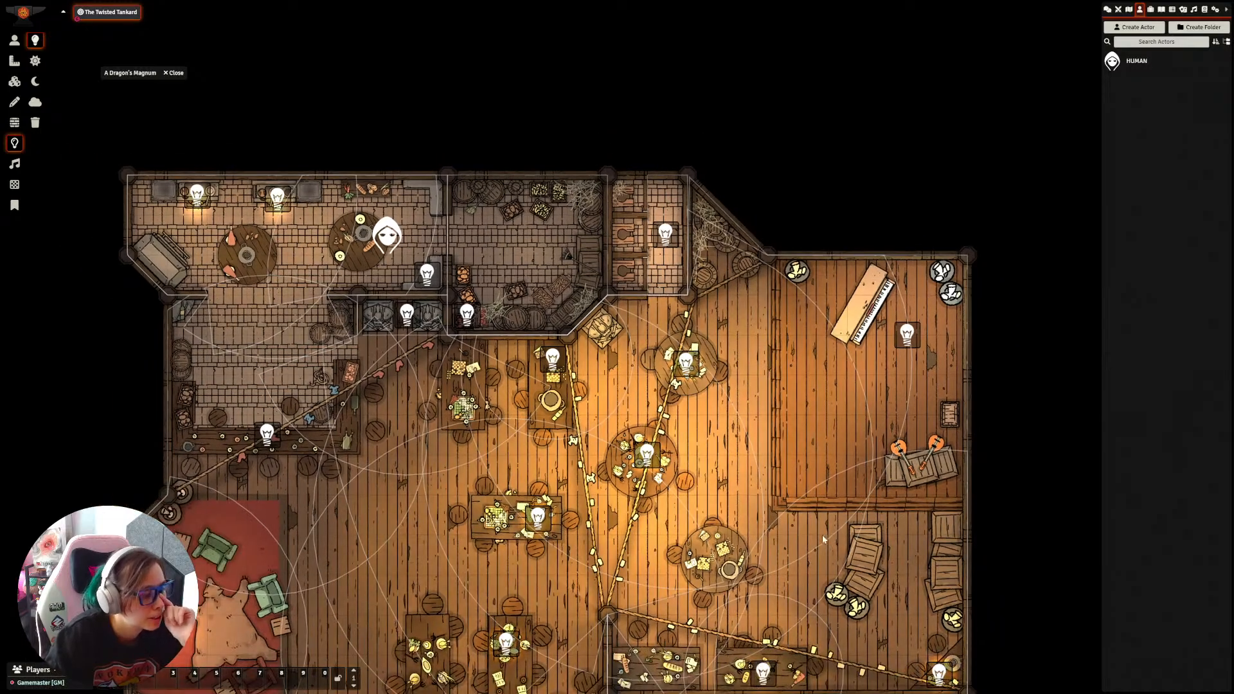
drag(823, 532, 780, 302)
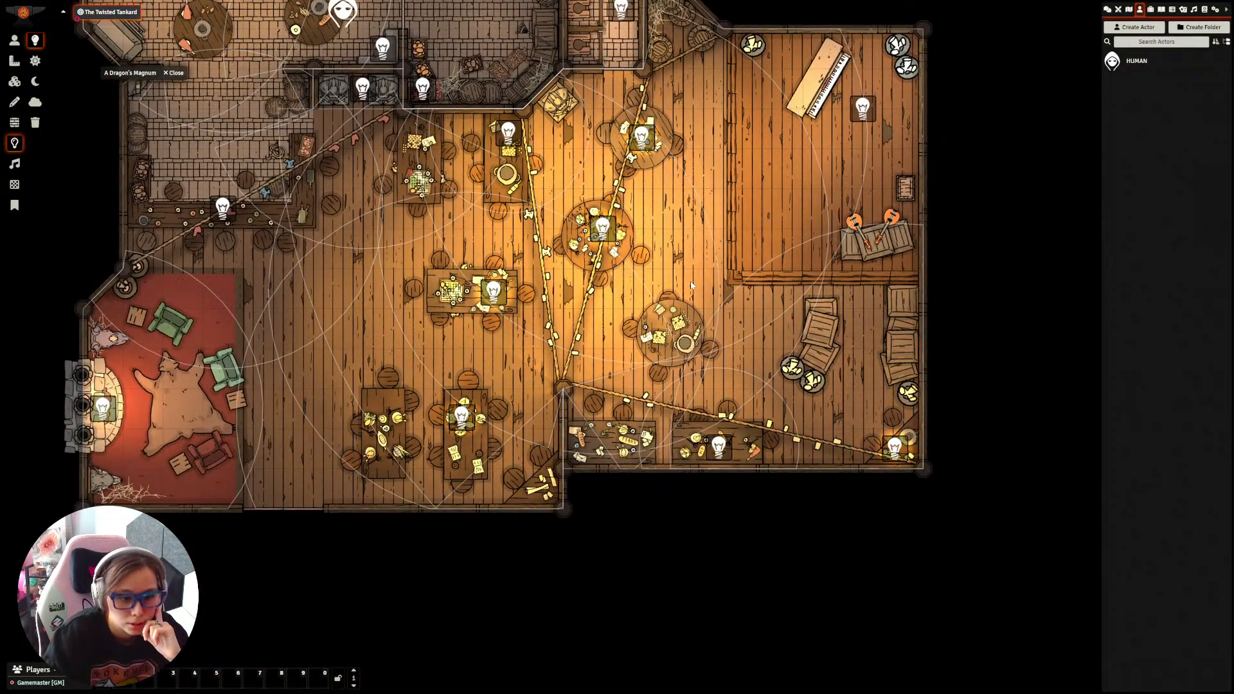
drag(692, 285, 805, 383)
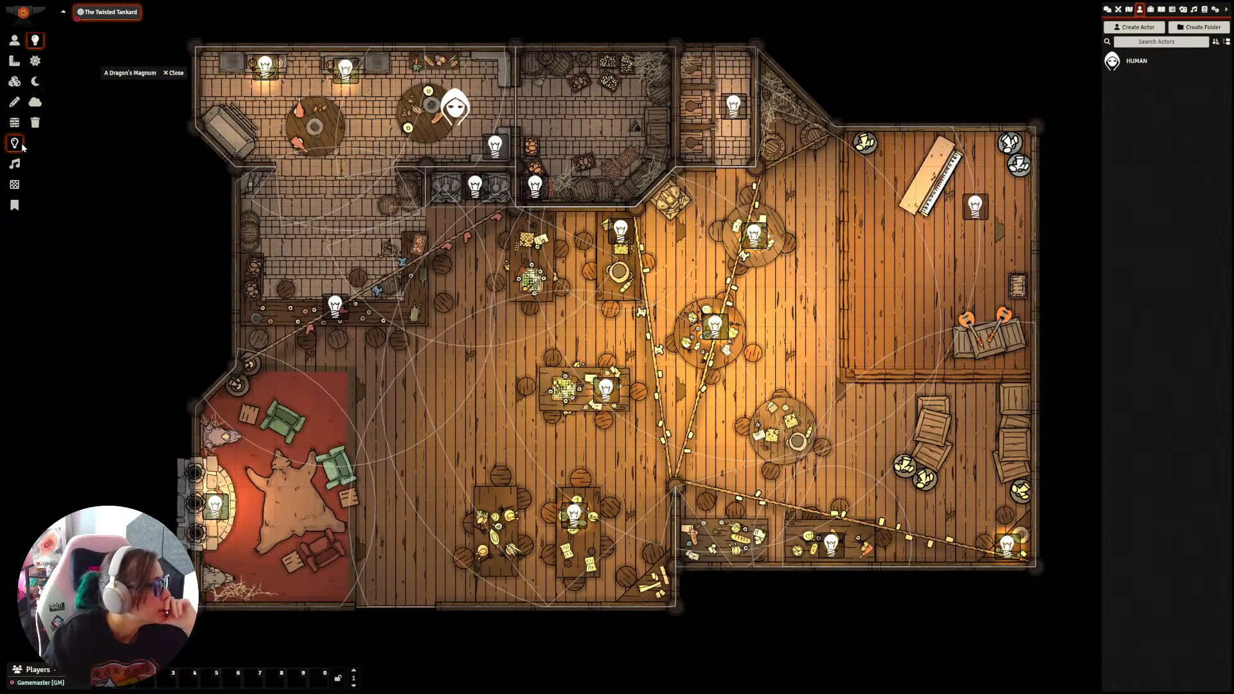
click(14, 40)
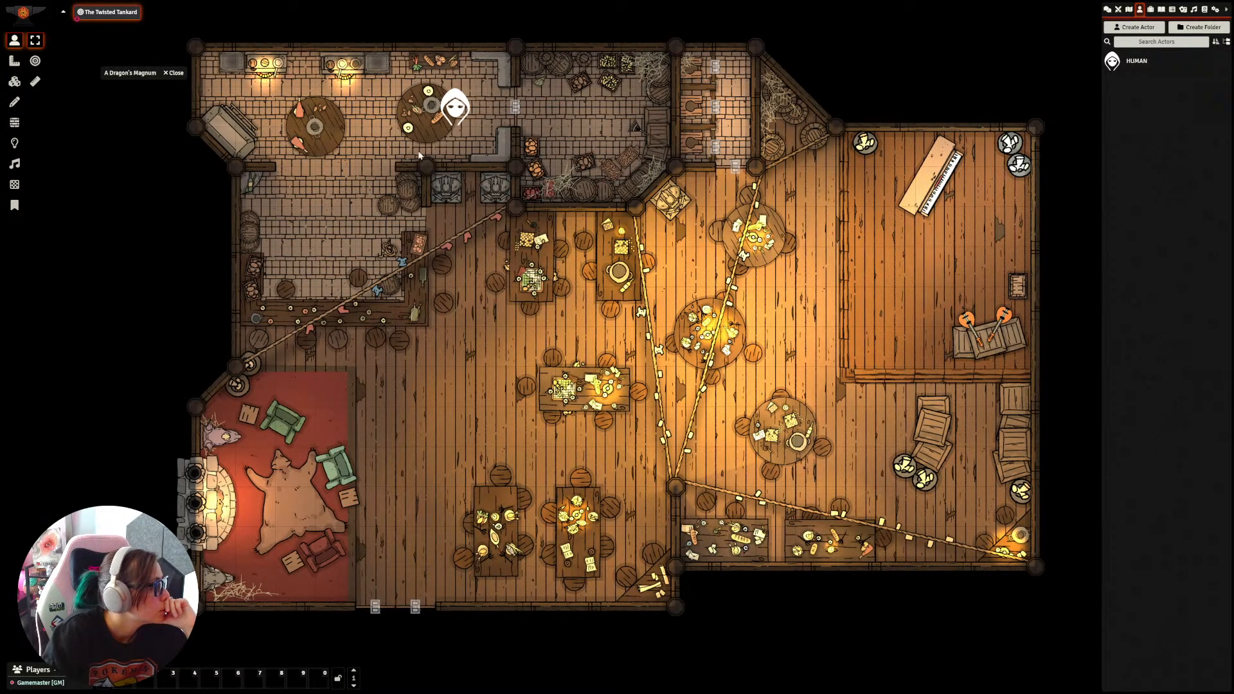
click(455, 108)
click(515, 109)
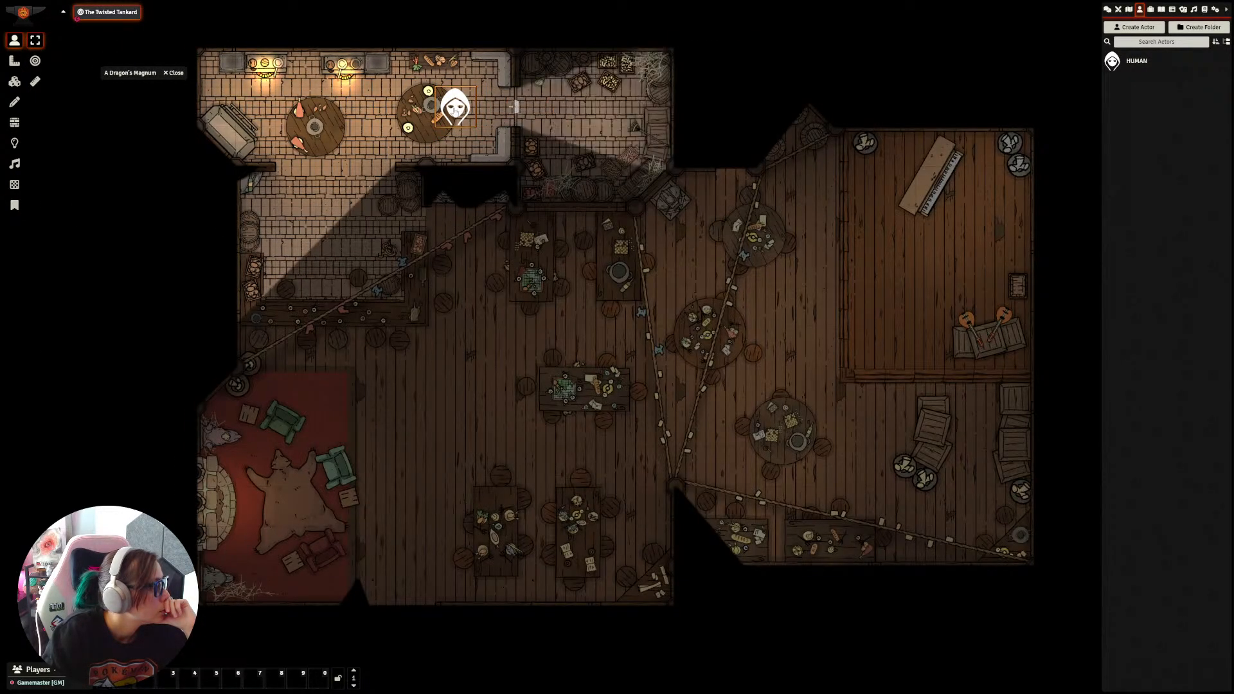
drag(455, 108, 582, 442)
click(514, 109)
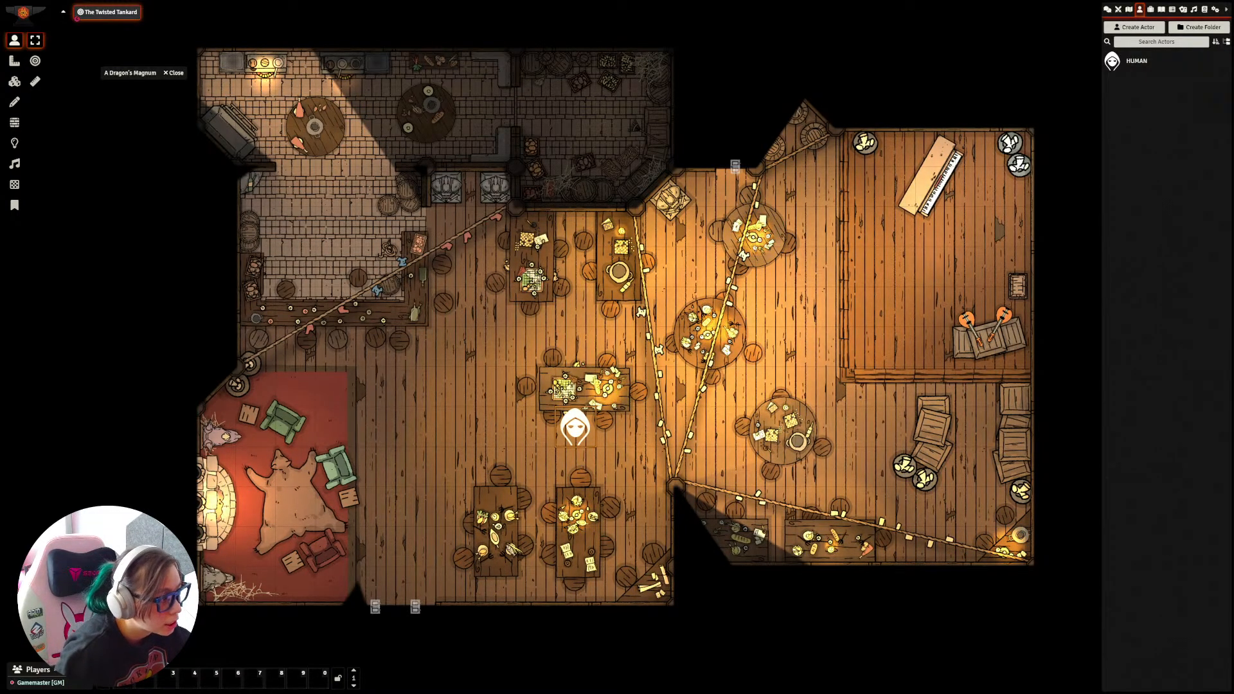
Step: Open the restroom door and the three stall doors, with the test token placed inside the restroom to view the lighting
click(737, 167)
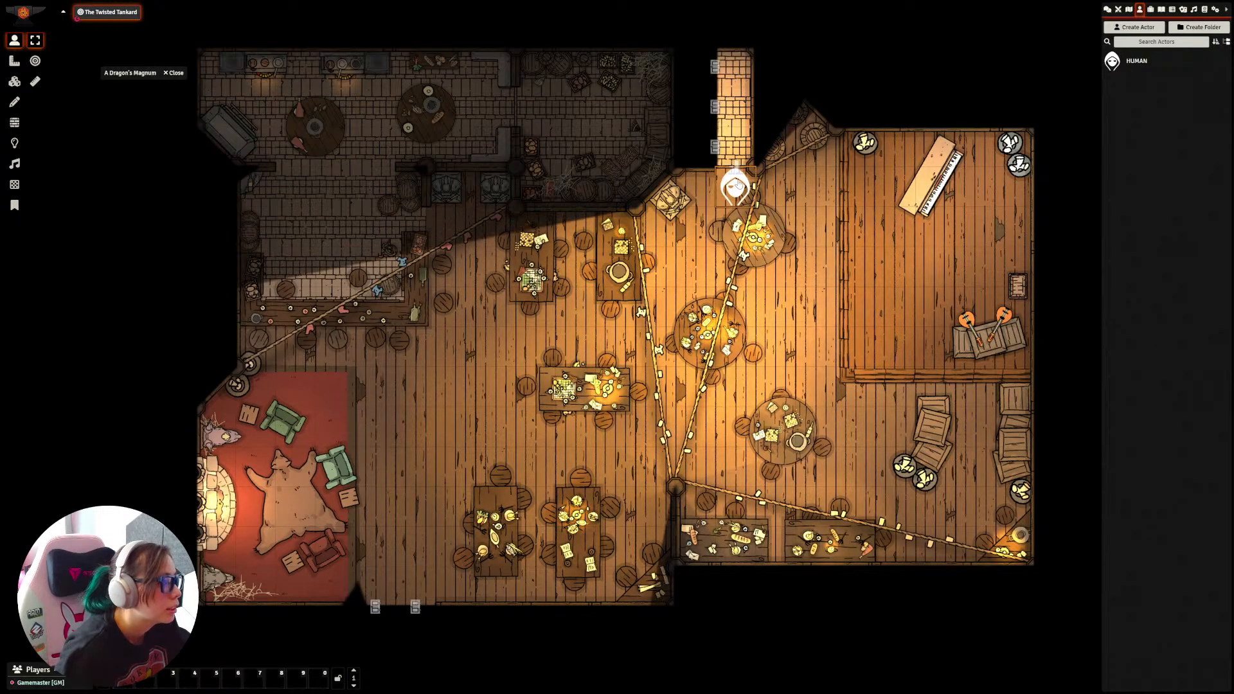
click(713, 149)
click(715, 108)
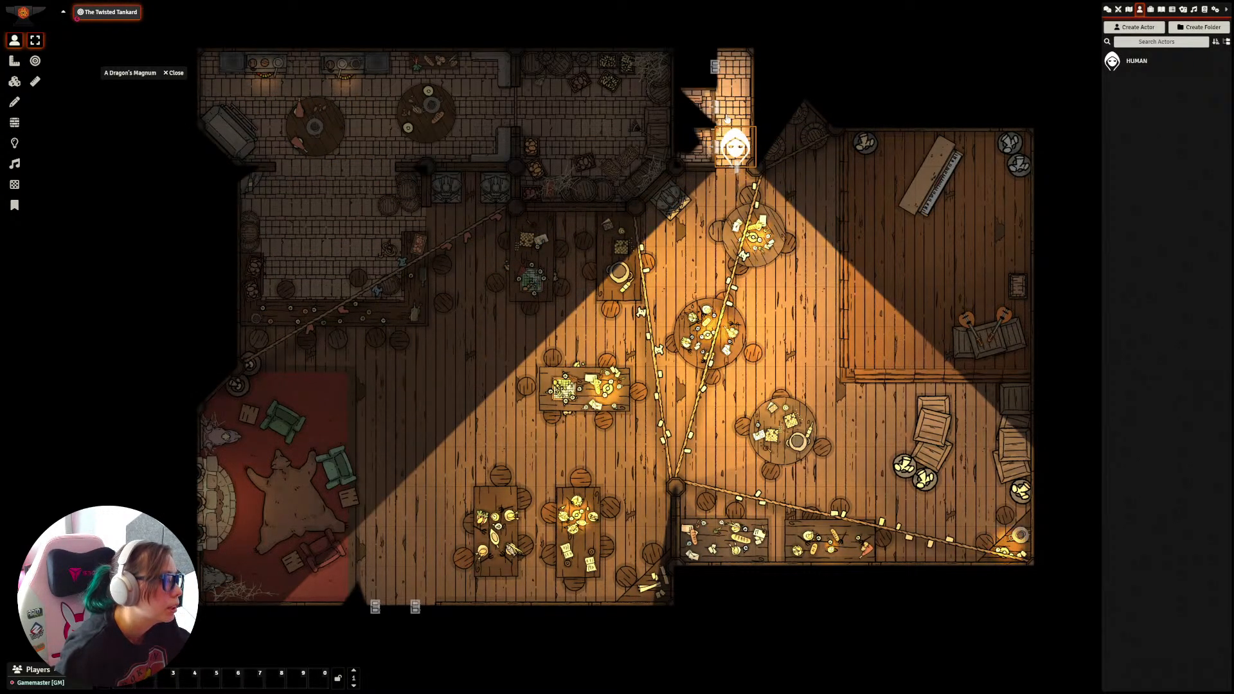
mouse_move(737, 147)
mouse_down()
mouse_move(735, 70)
mouse_move(736, 147)
mouse_up()
click(715, 67)
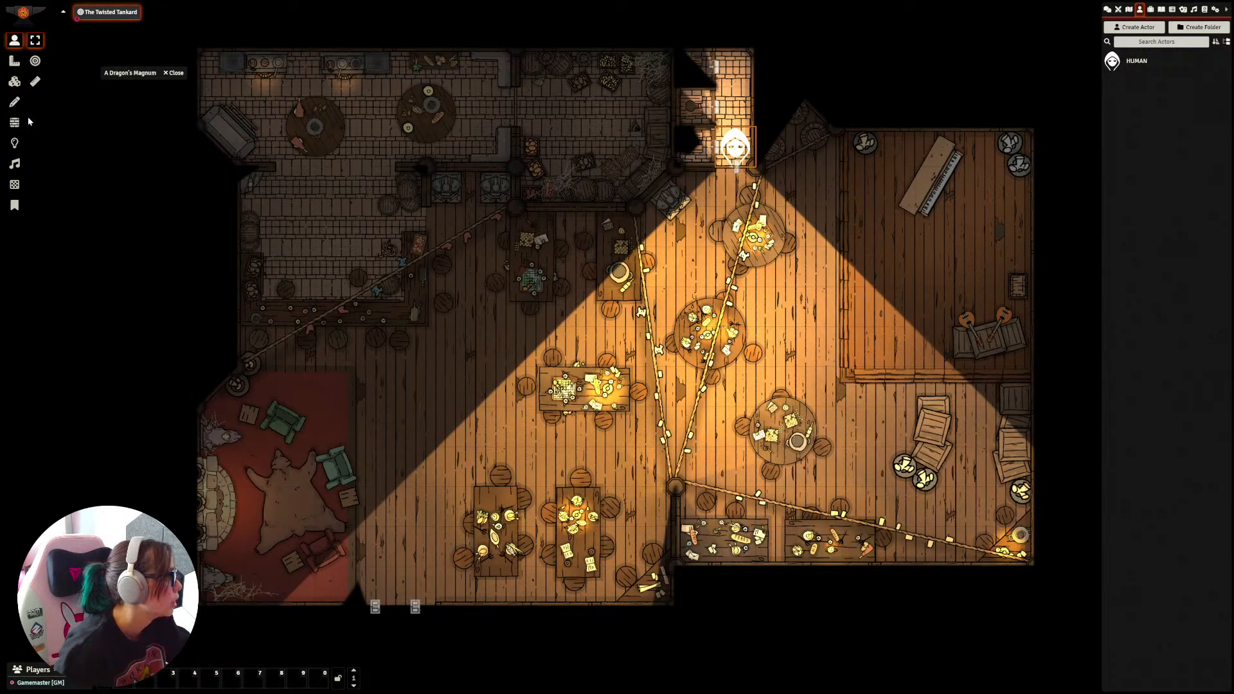
Step: Move the restroom light to the upper stall partition and paste a copy of it at the lower stall partition
click(15, 143)
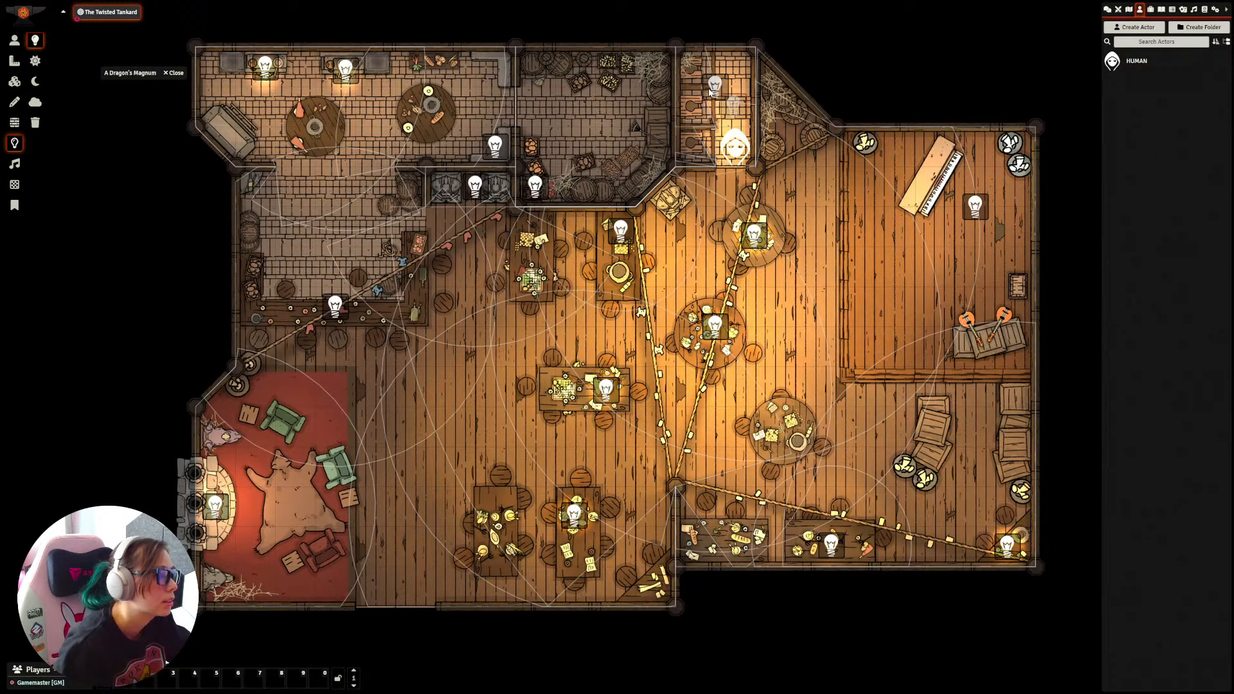
key(ctrl+c)
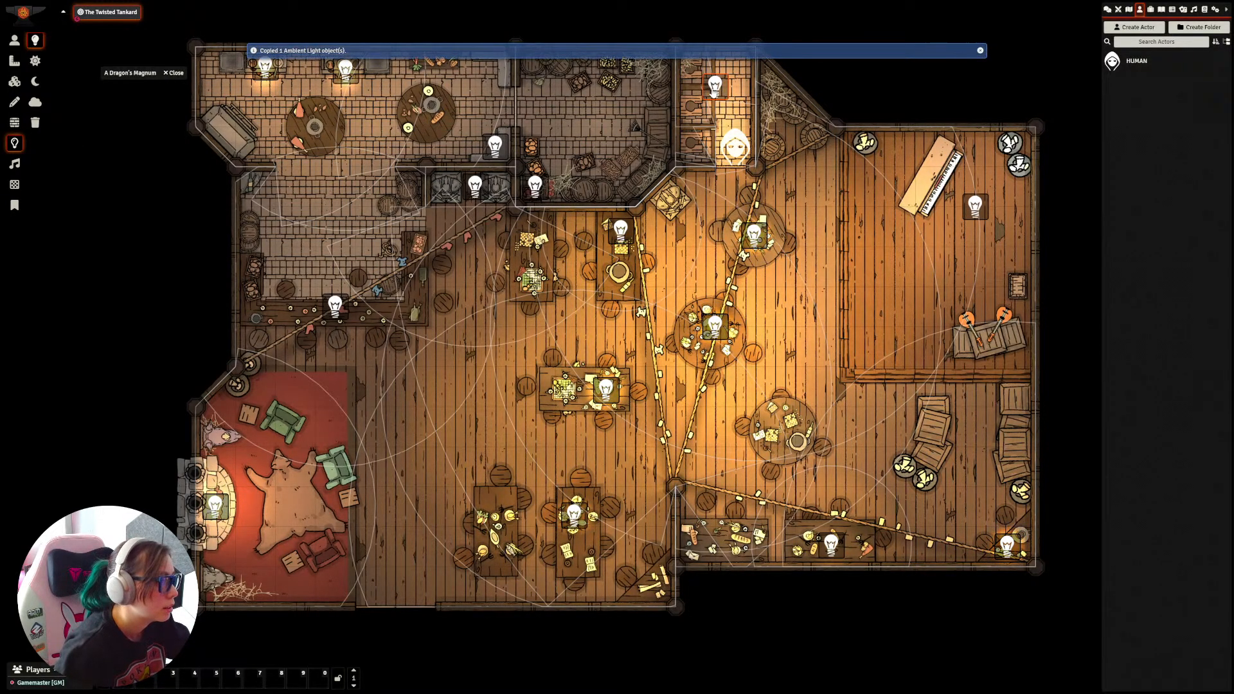
key(ctrl+v)
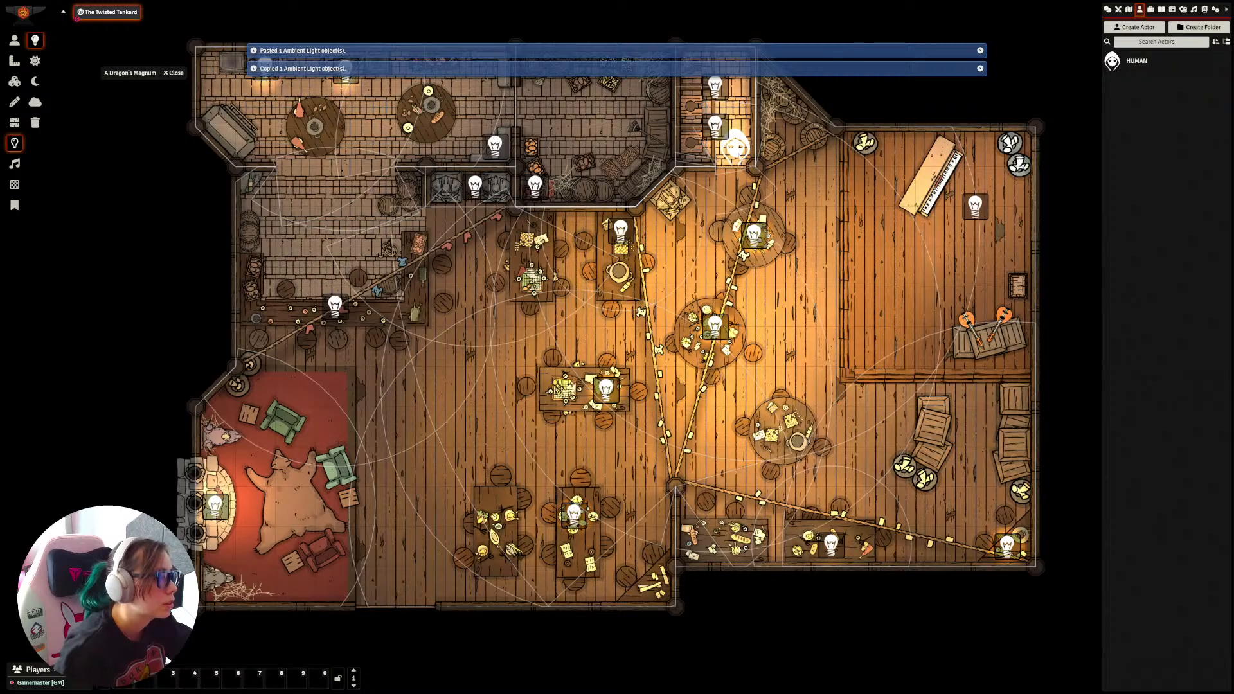
Step: Check the restroom stall lighting through the test token, and view the whole tavern with the token in the main hall
click(14, 40)
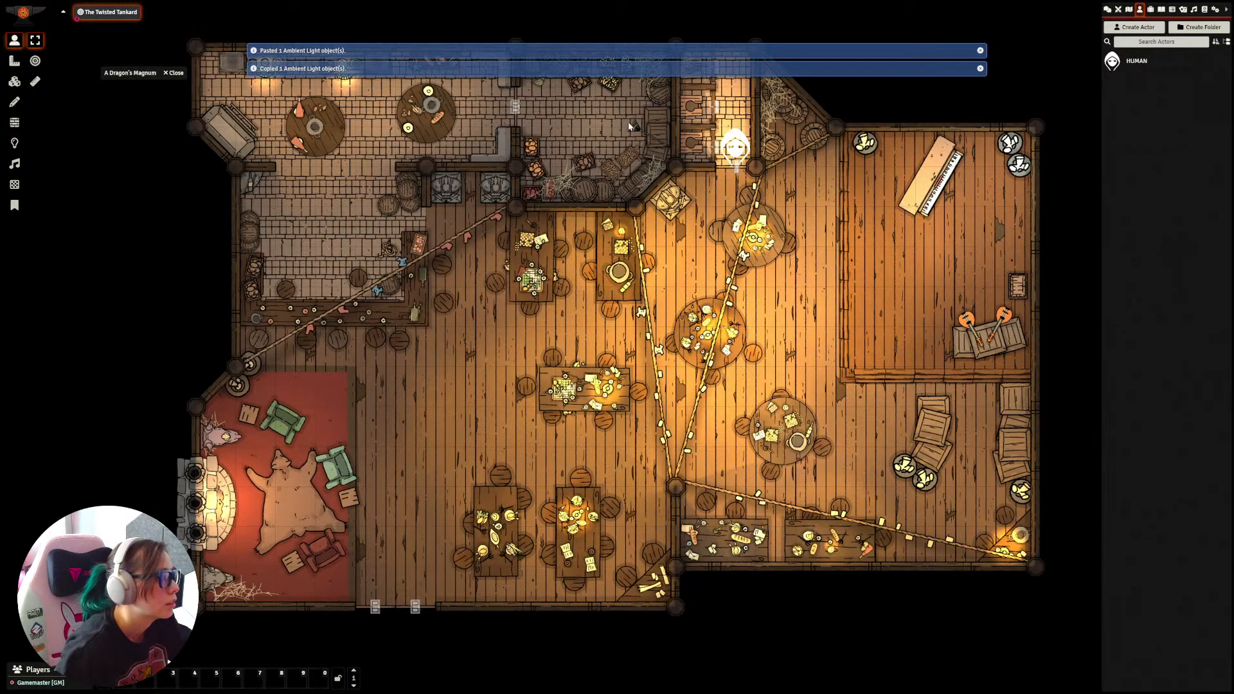
click(735, 144)
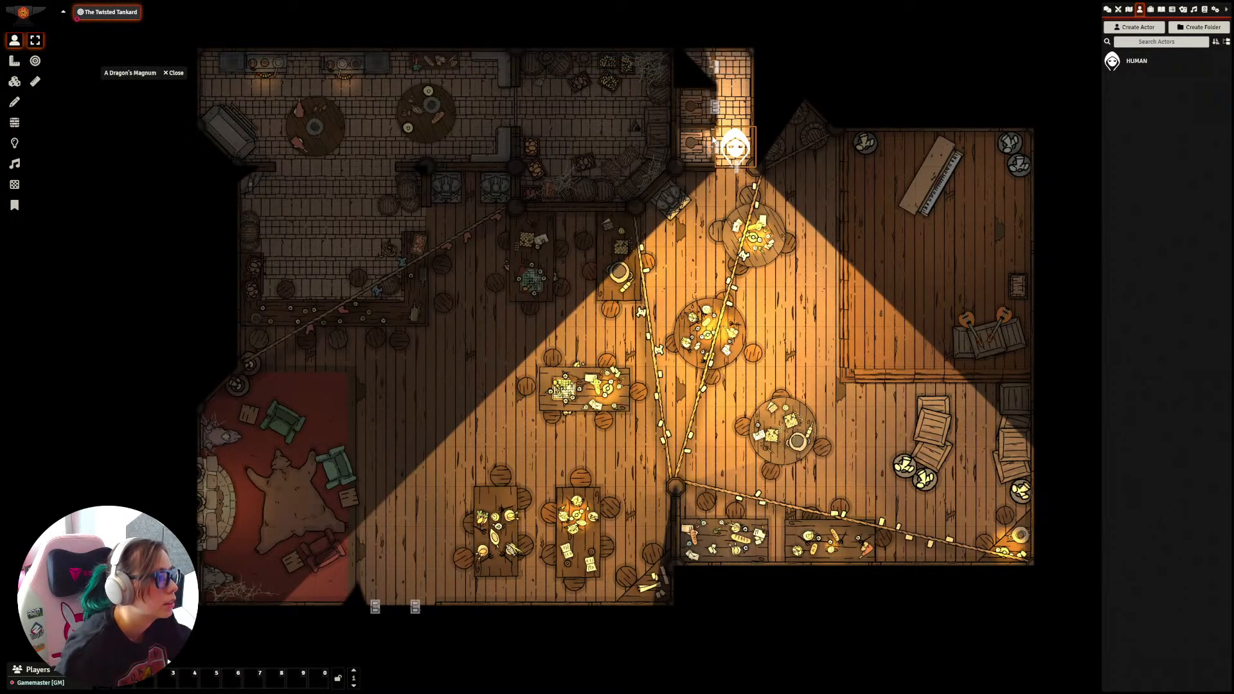
drag(733, 126, 698, 292)
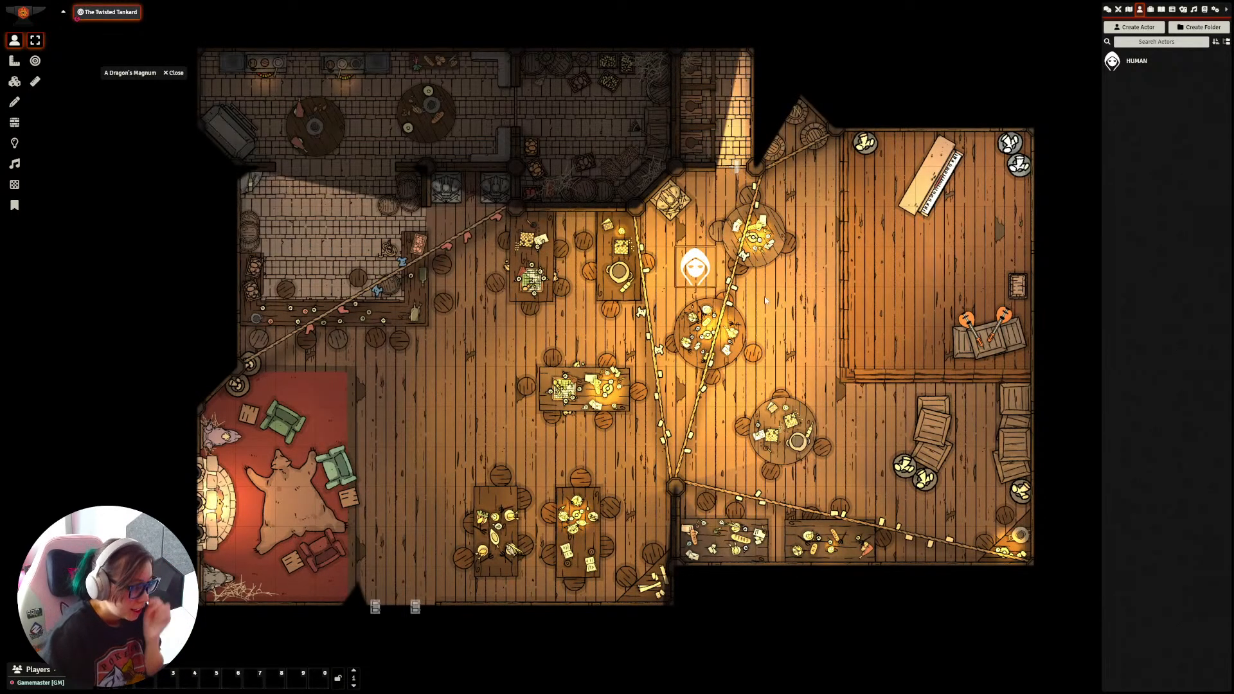
scroll(755, 300, down, 3)
scroll(756, 300, down, 1)
drag(673, 349, 854, 308)
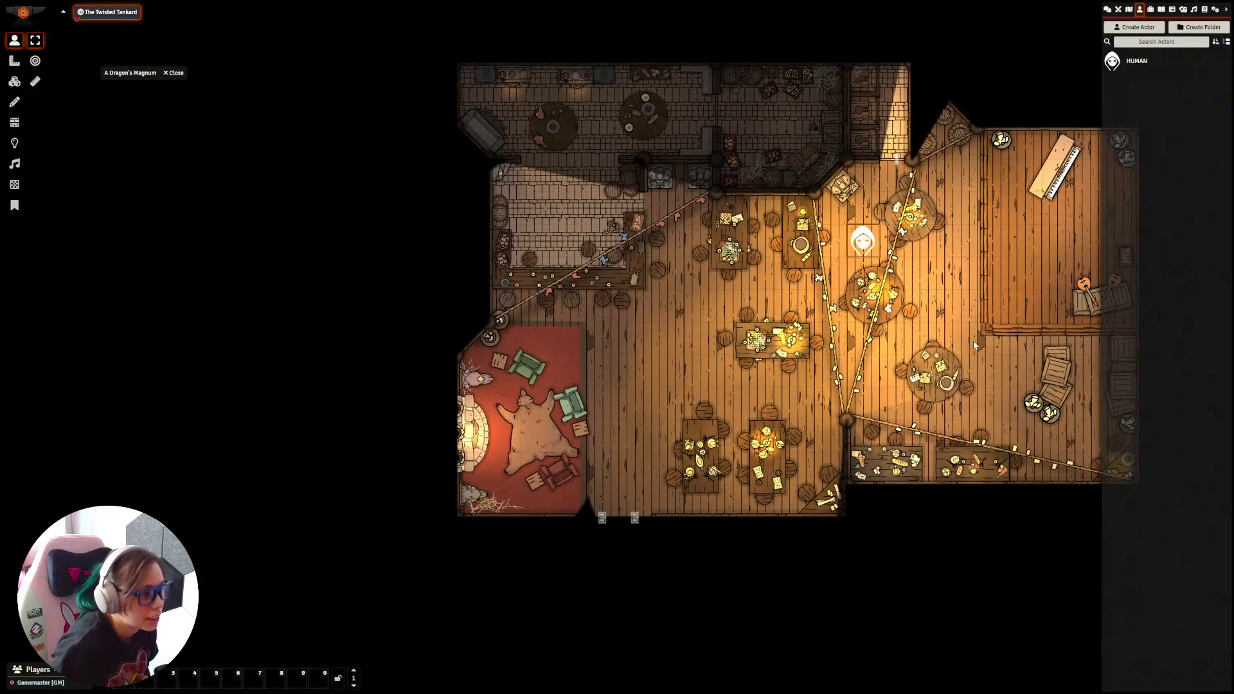
Step: Create a new journal entry named "A Dragon's Magnum Opus"
click(1161, 9)
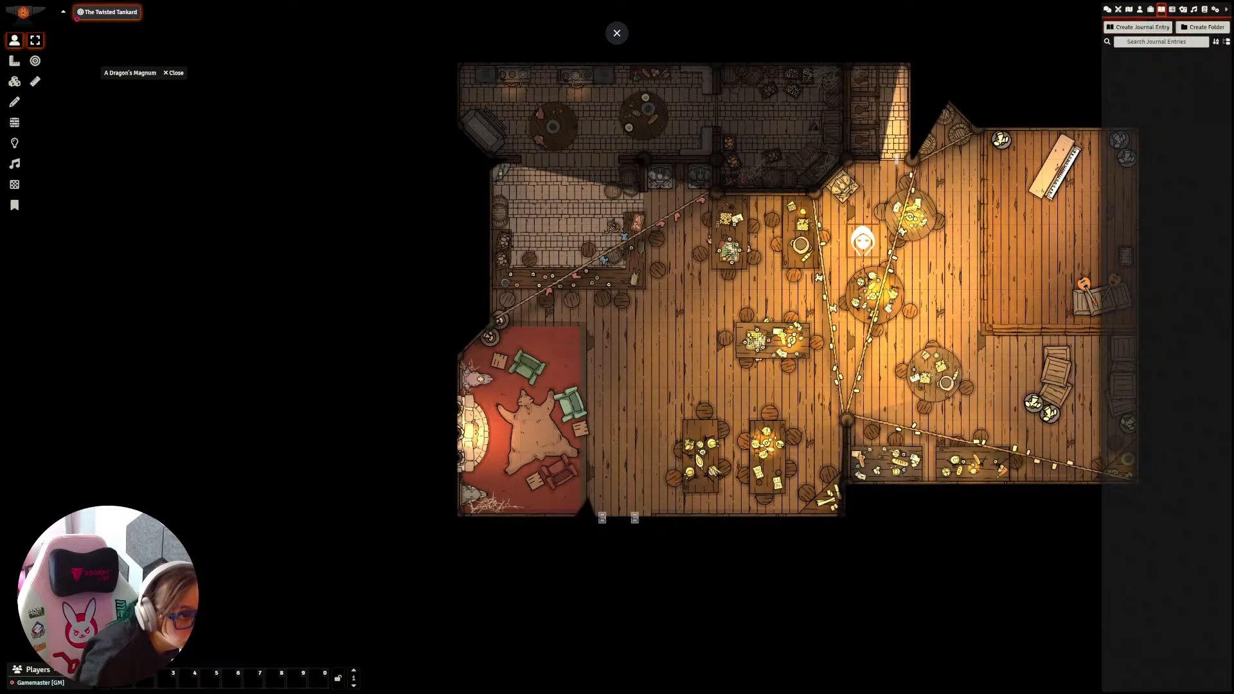
click(1138, 27)
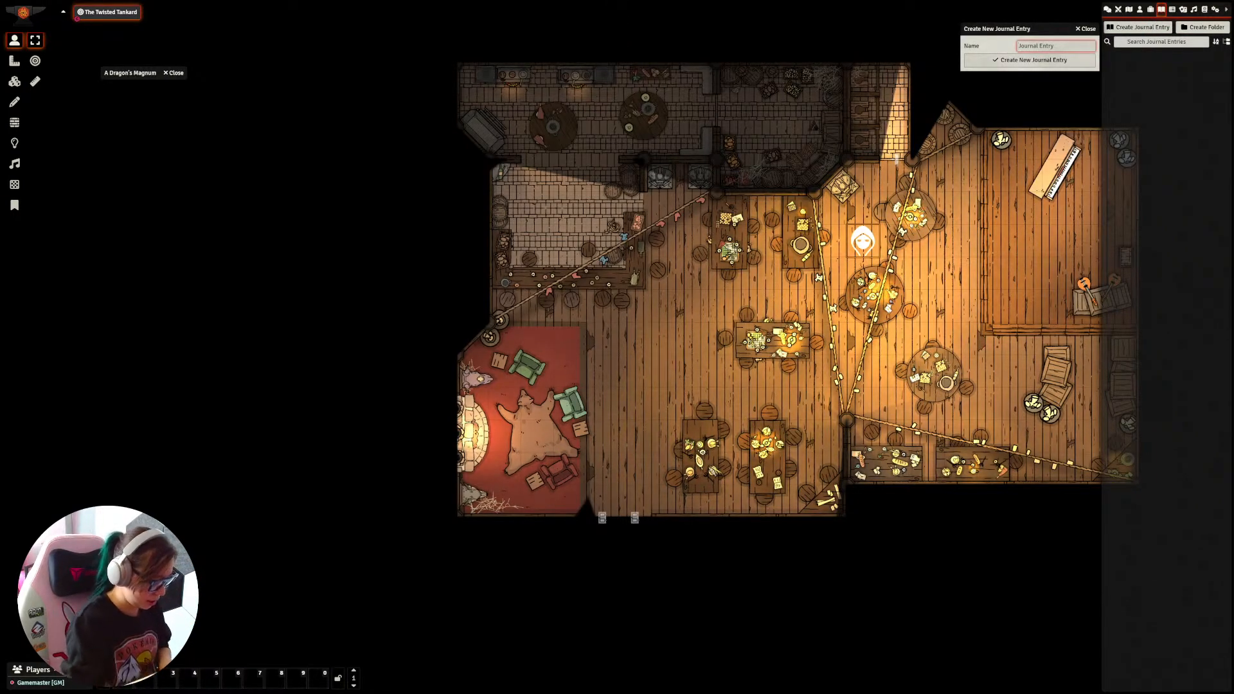
text(The)
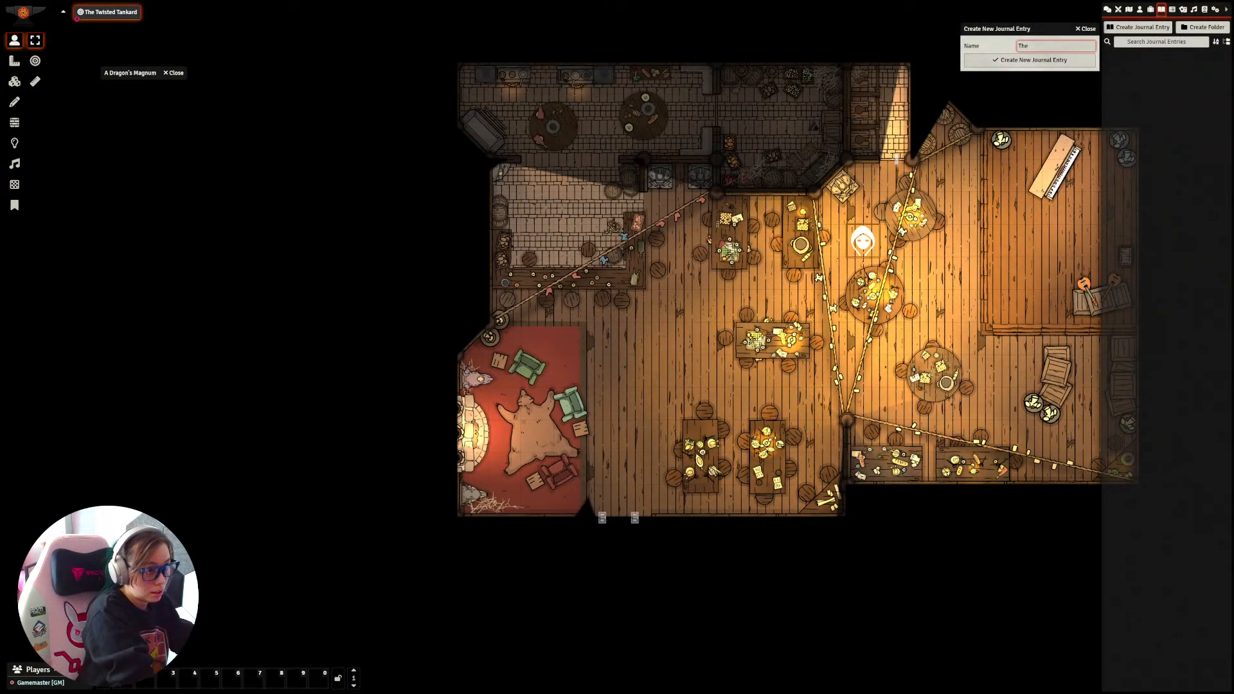
key(BackSpace)
key(BackSpace)
key(BackSpace)
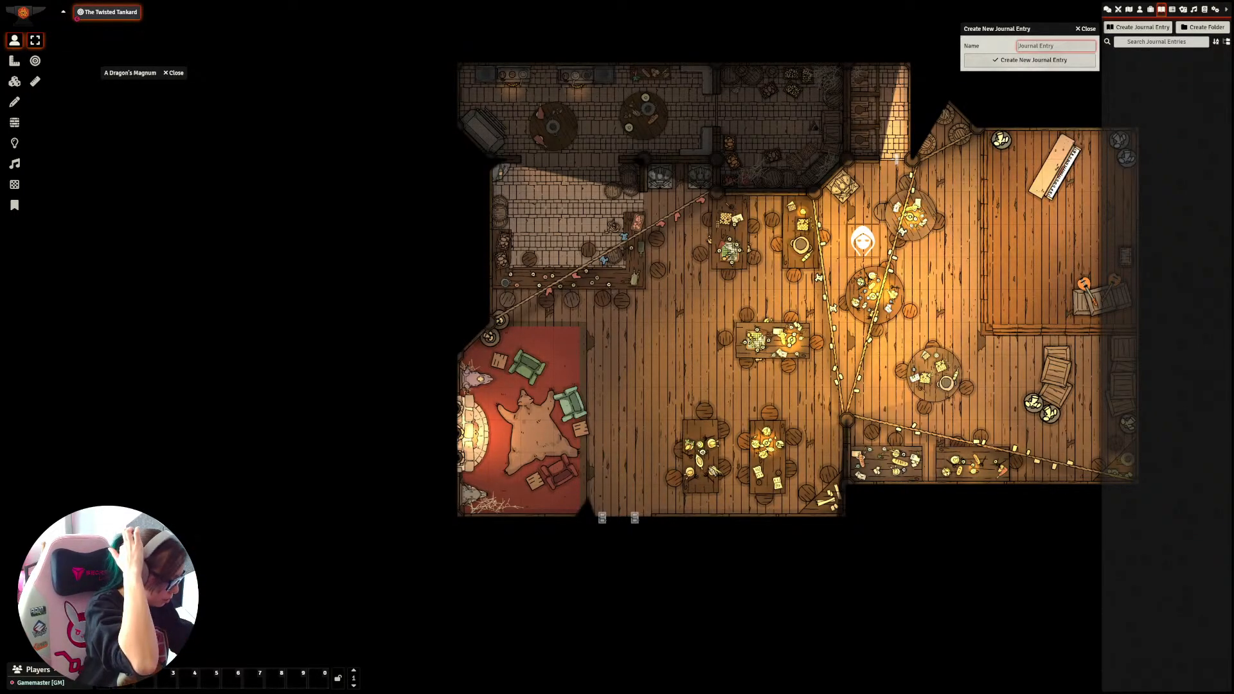
text(A)
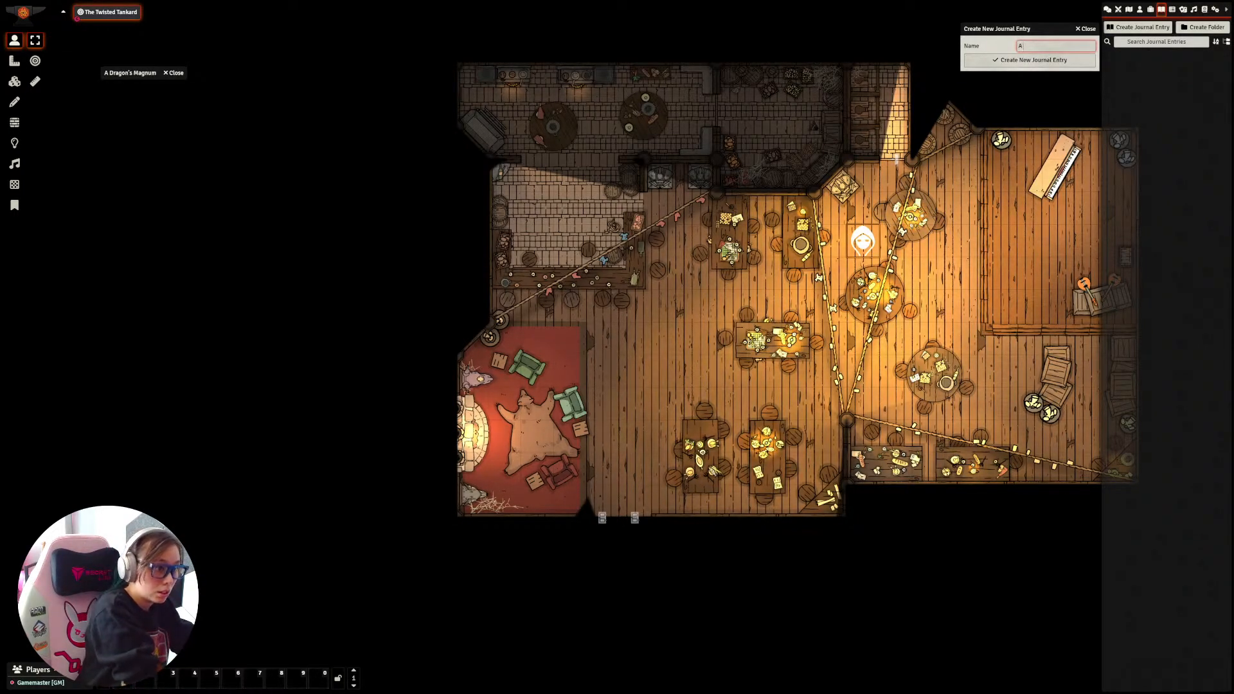
text( Dragon's M)
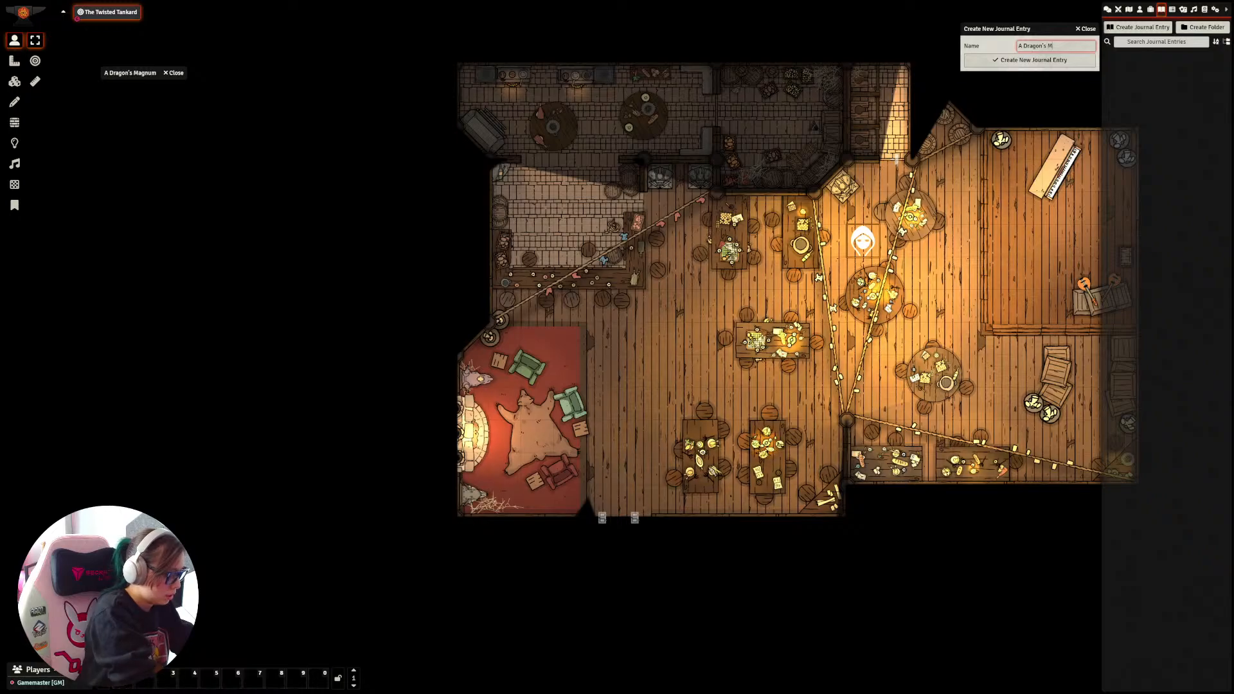
text(agnumm)
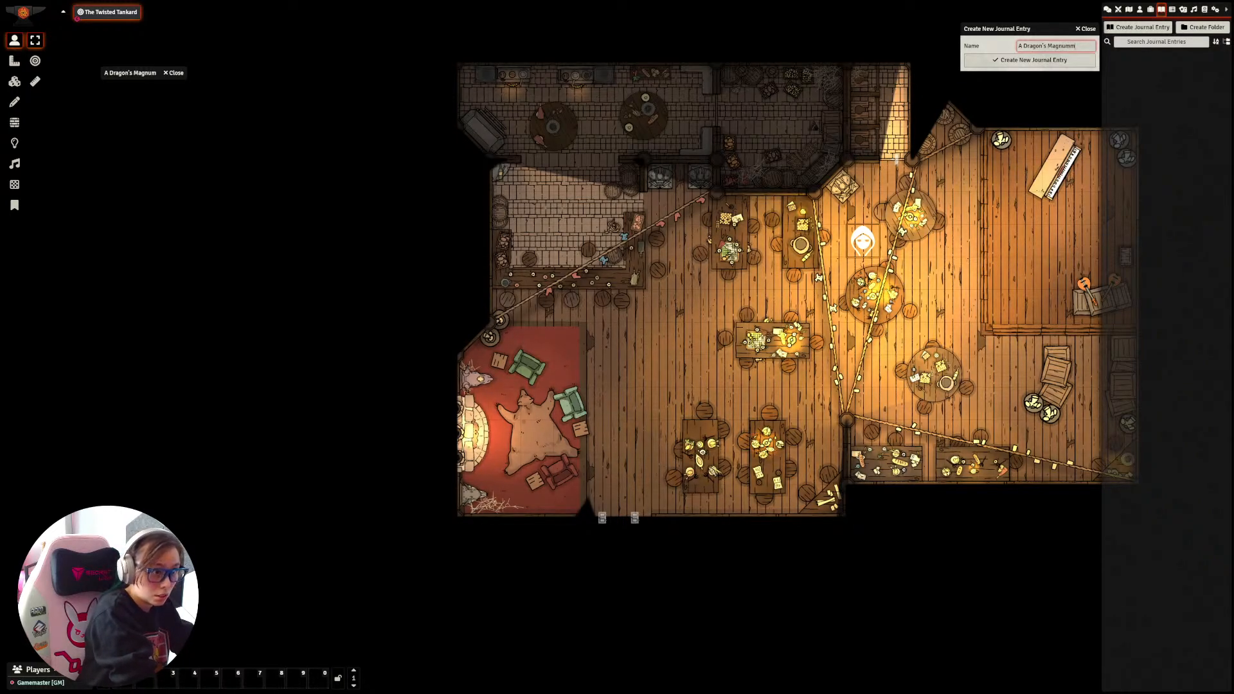
key(BackSpace)
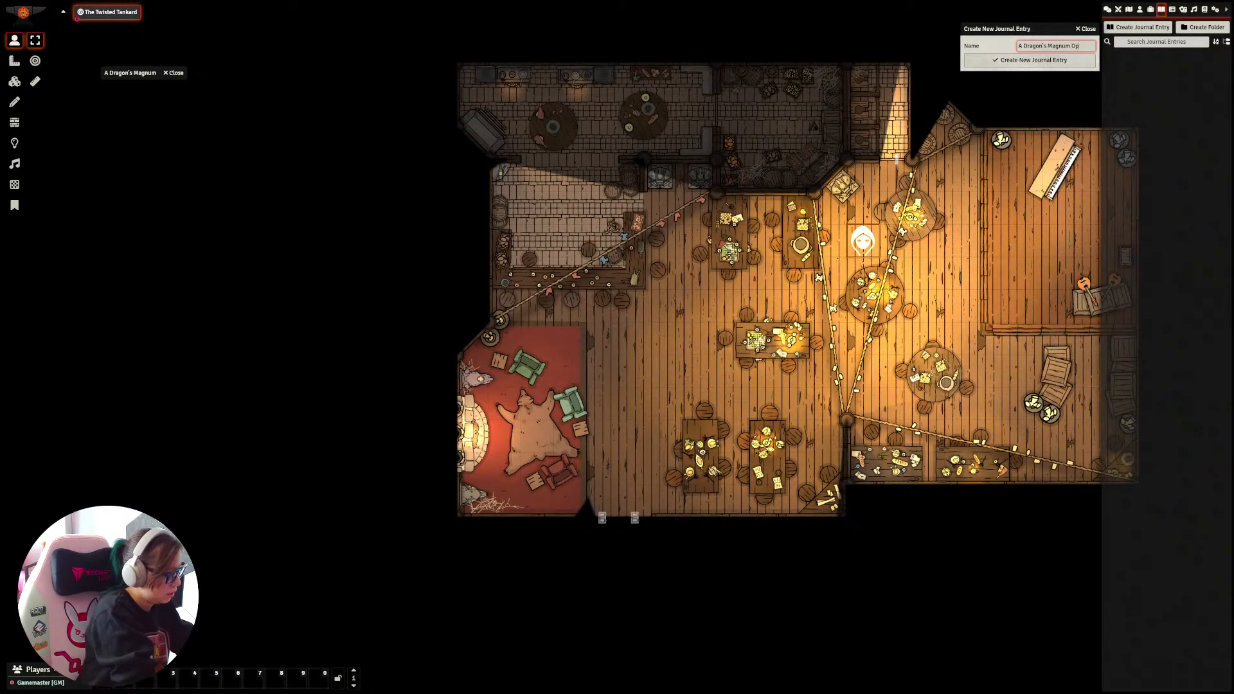
key(Return)
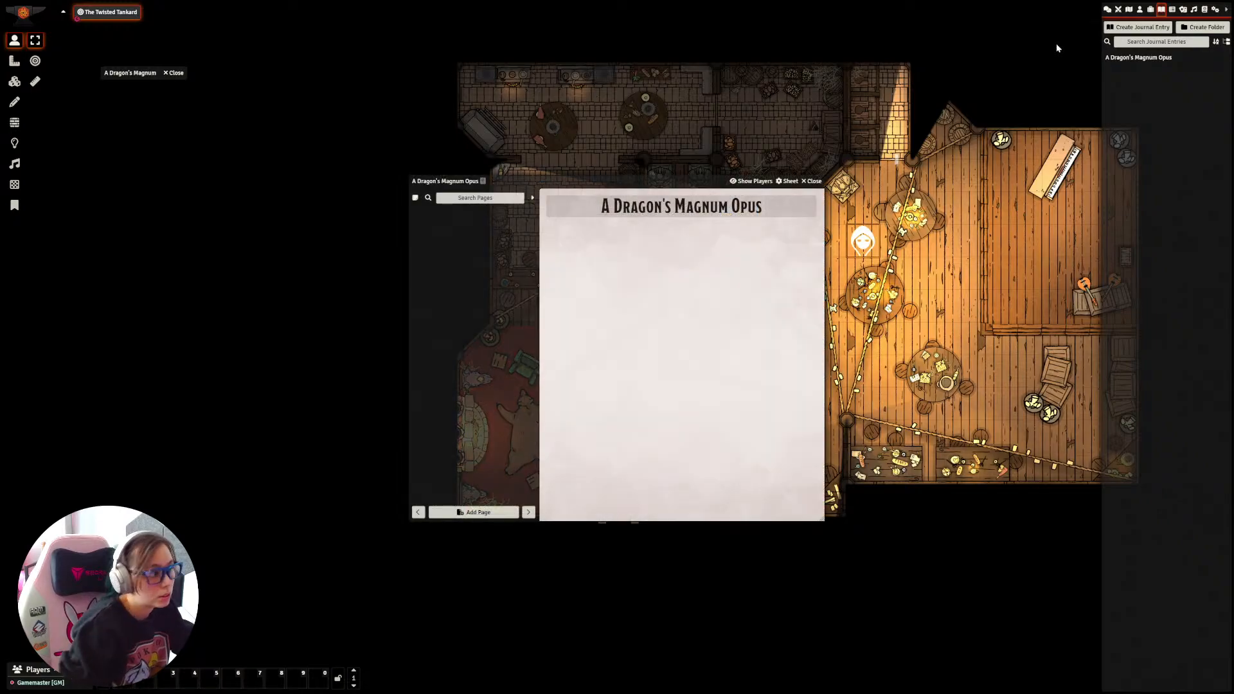
Step: Add a text page named "T1. Drummers from the Great Hills" to the A Dragon's Magnum Opus journal
click(476, 514)
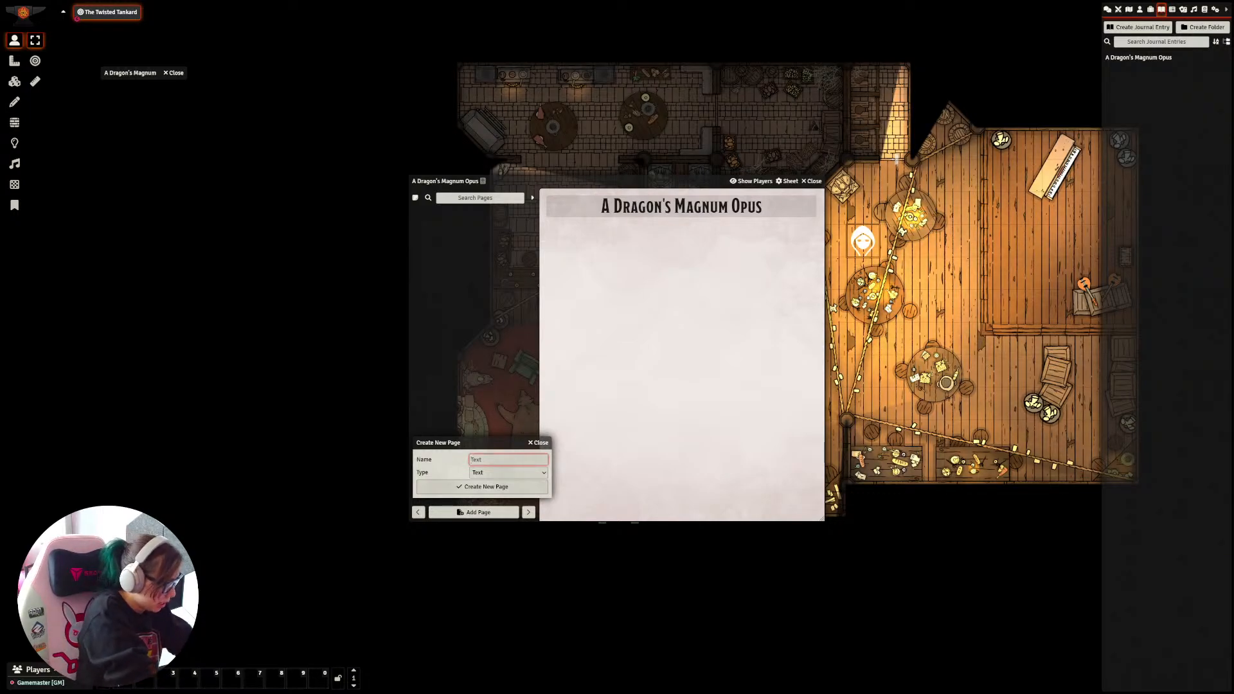
text(Ti)
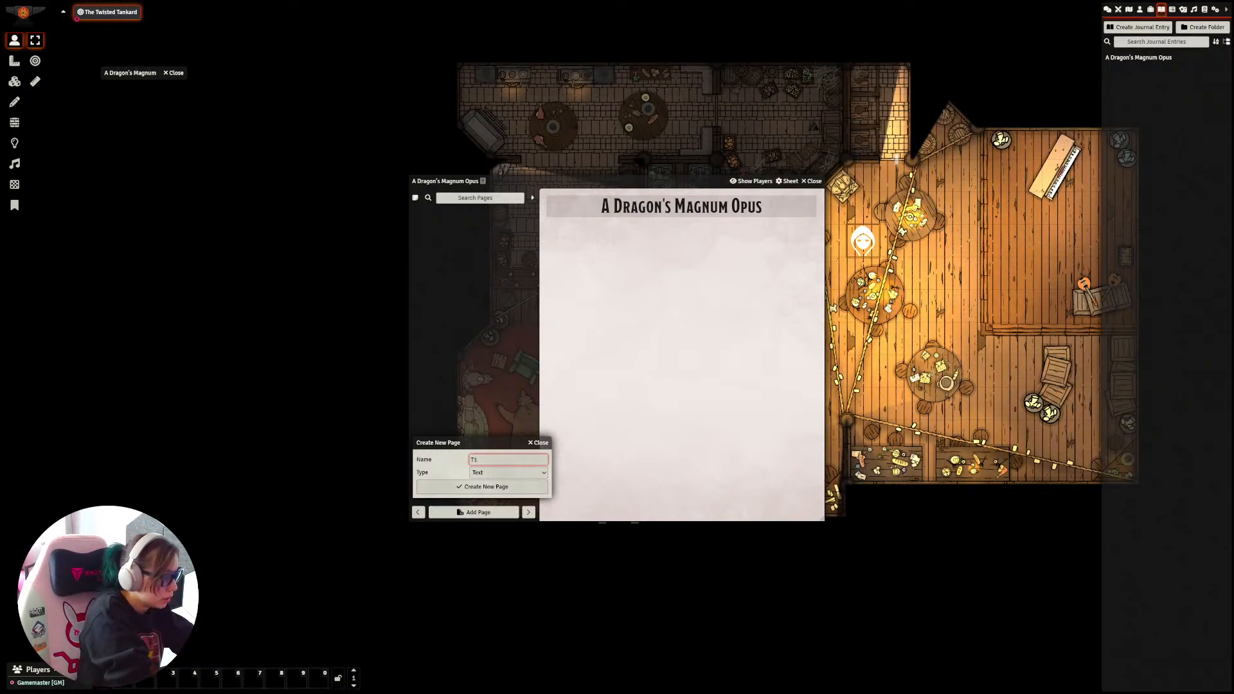
text(. Dru)
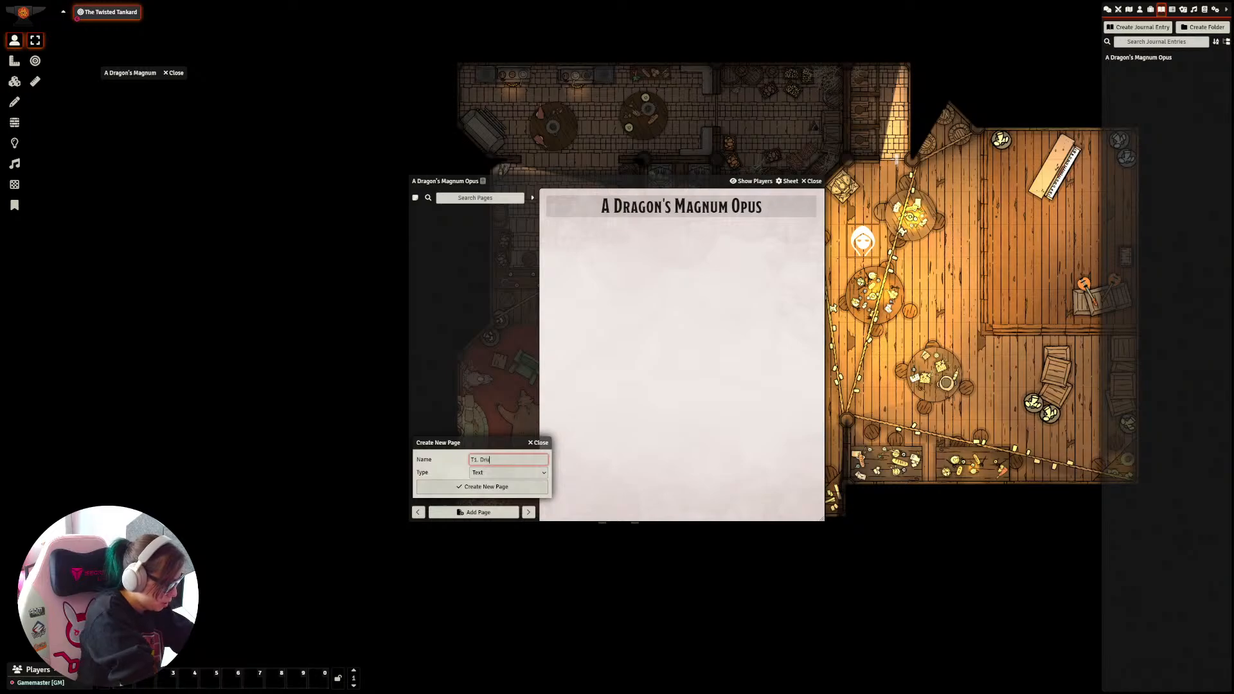
text(mmers from the Great)
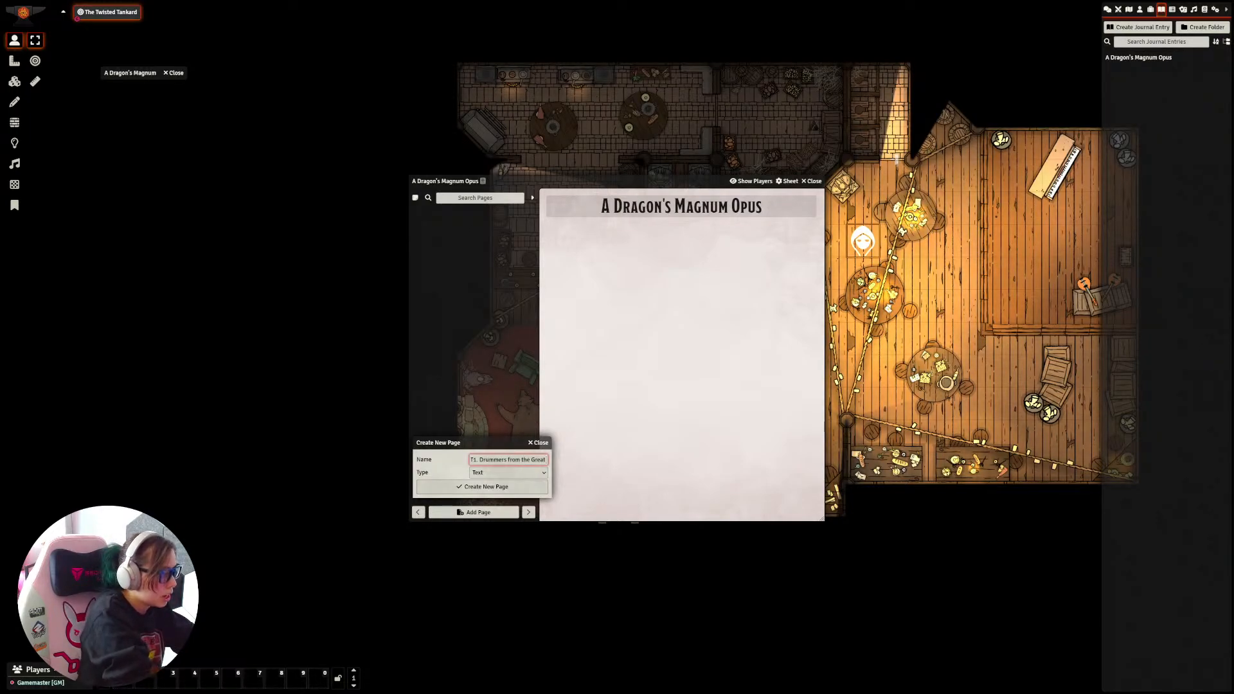
text( Hills)
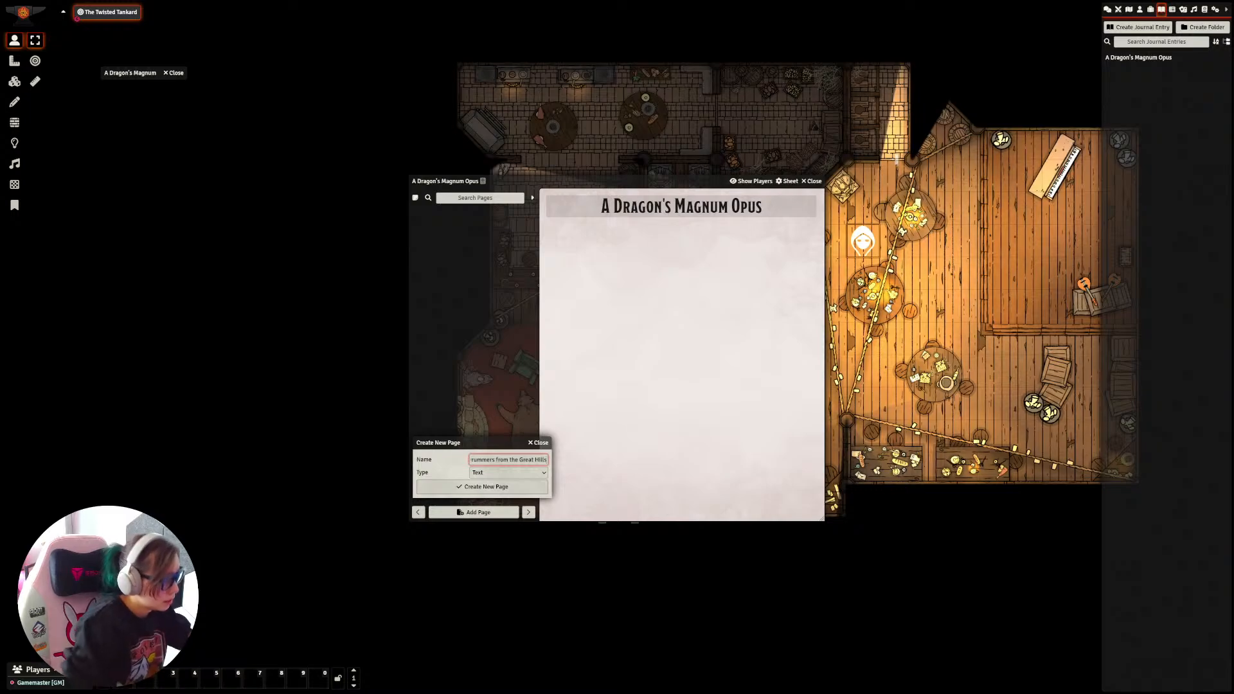
key(Return)
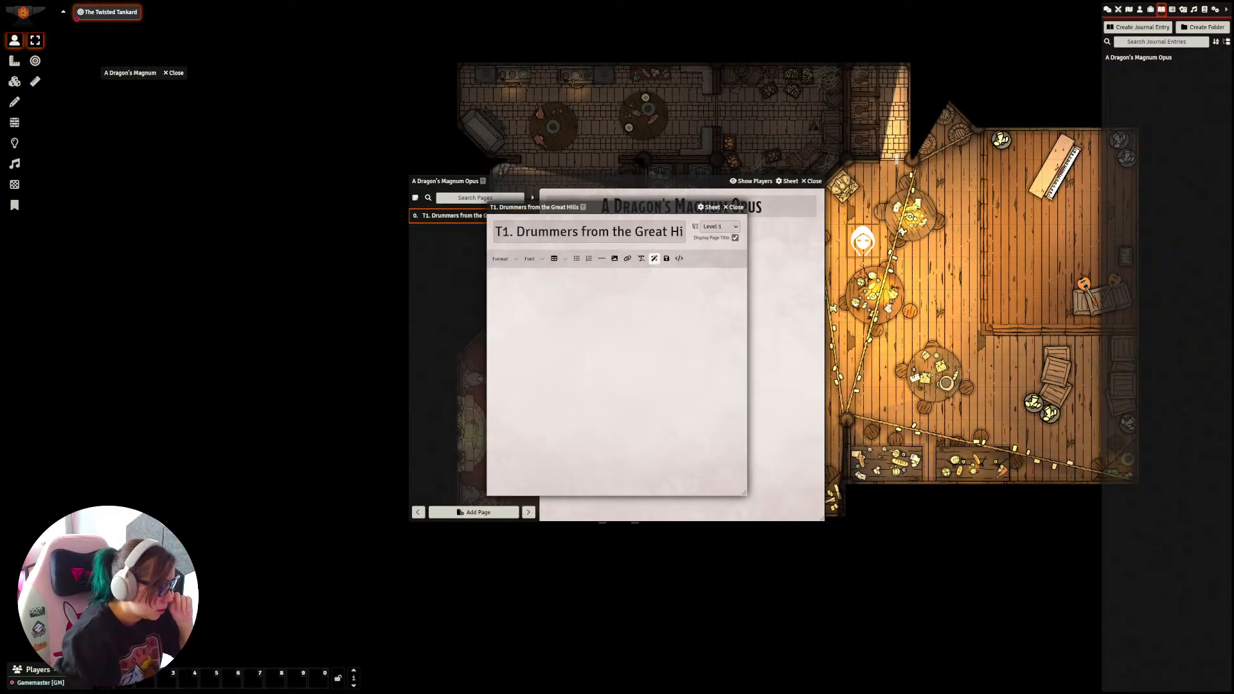
Step: Rename the journal page as "A Symphony of Frequency" and save the change
click(494, 277)
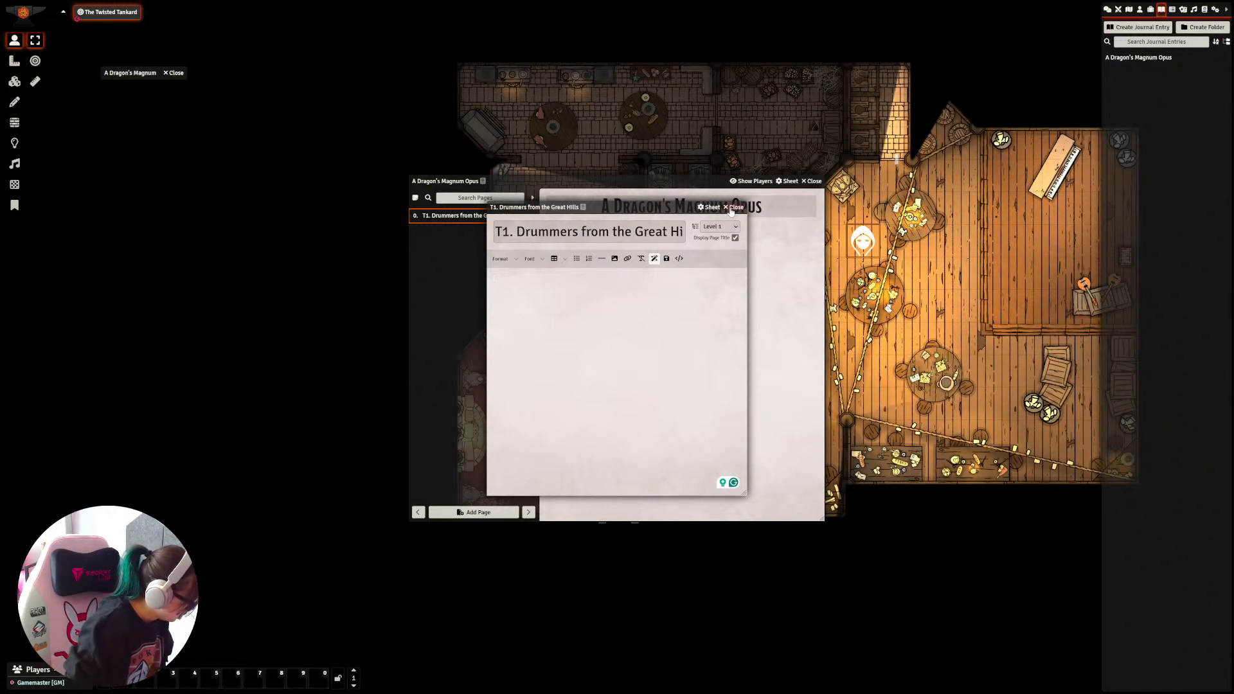
click(568, 232)
key(ctrl+a)
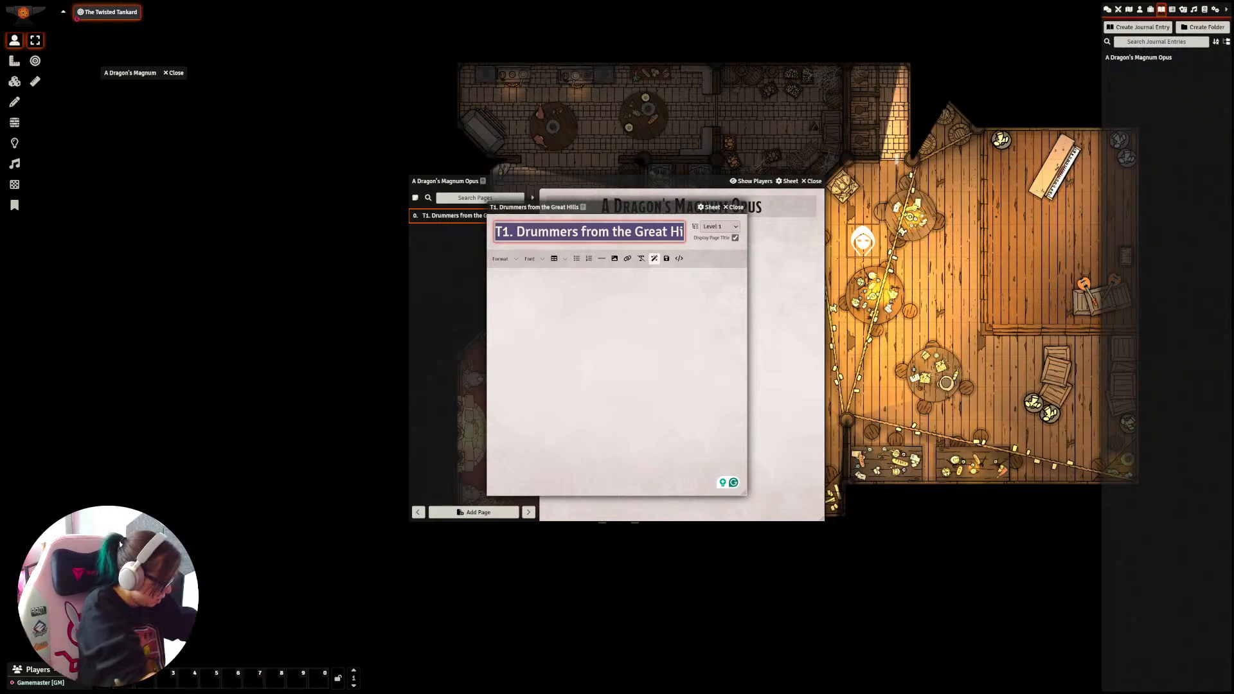
text(A Sym)
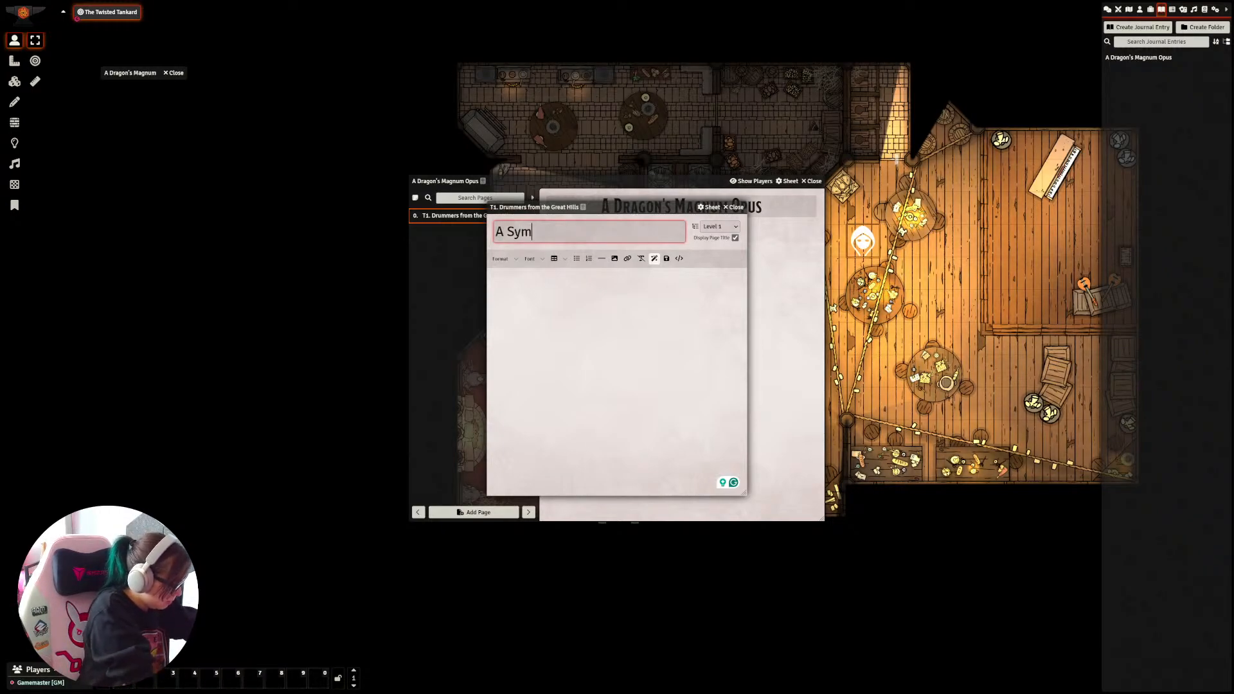
text(phony of )
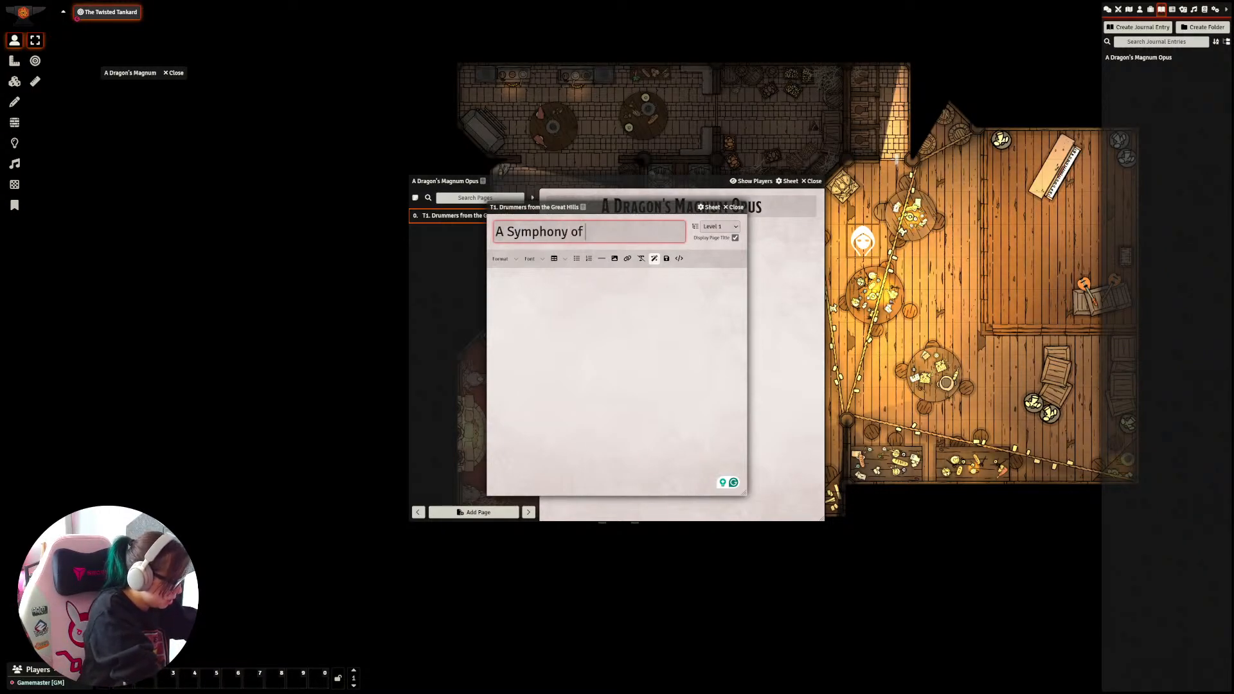
text(Frequency)
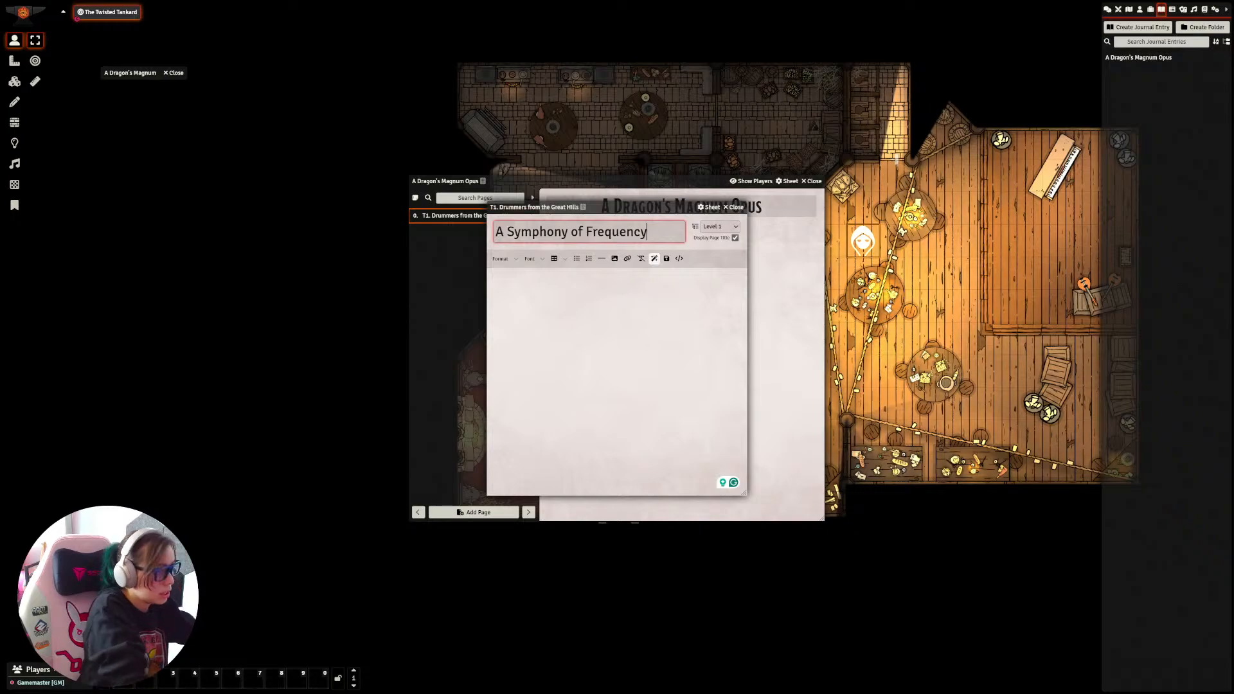
click(668, 261)
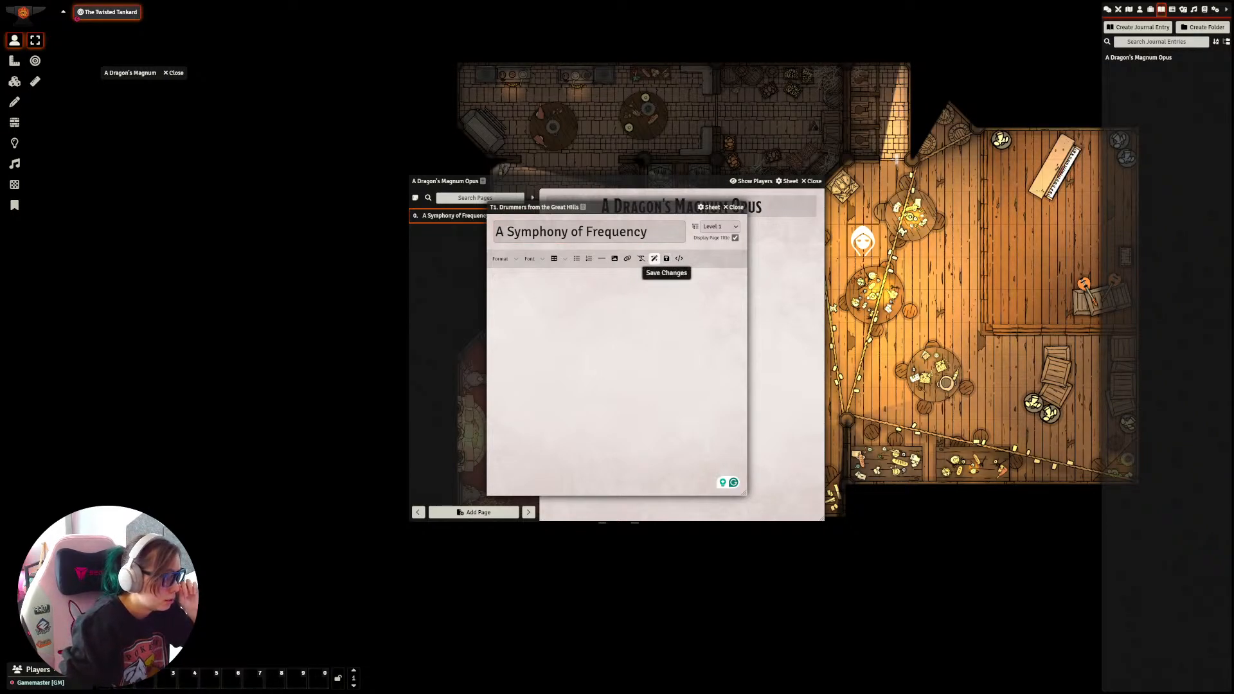
Step: Write the heading "T1. Drummers from the Great Hills" in the page body with the placeholder paragraph "DESCRIPT" below it
click(500, 259)
mouse_move(508, 284)
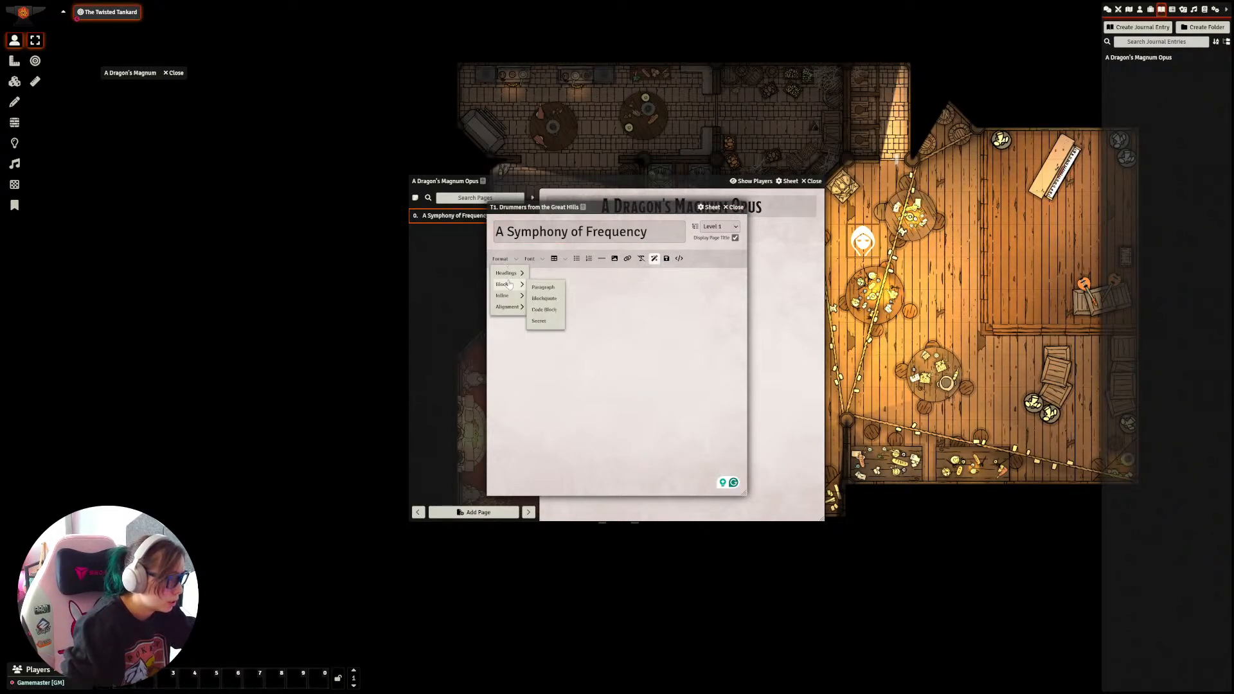
click(544, 287)
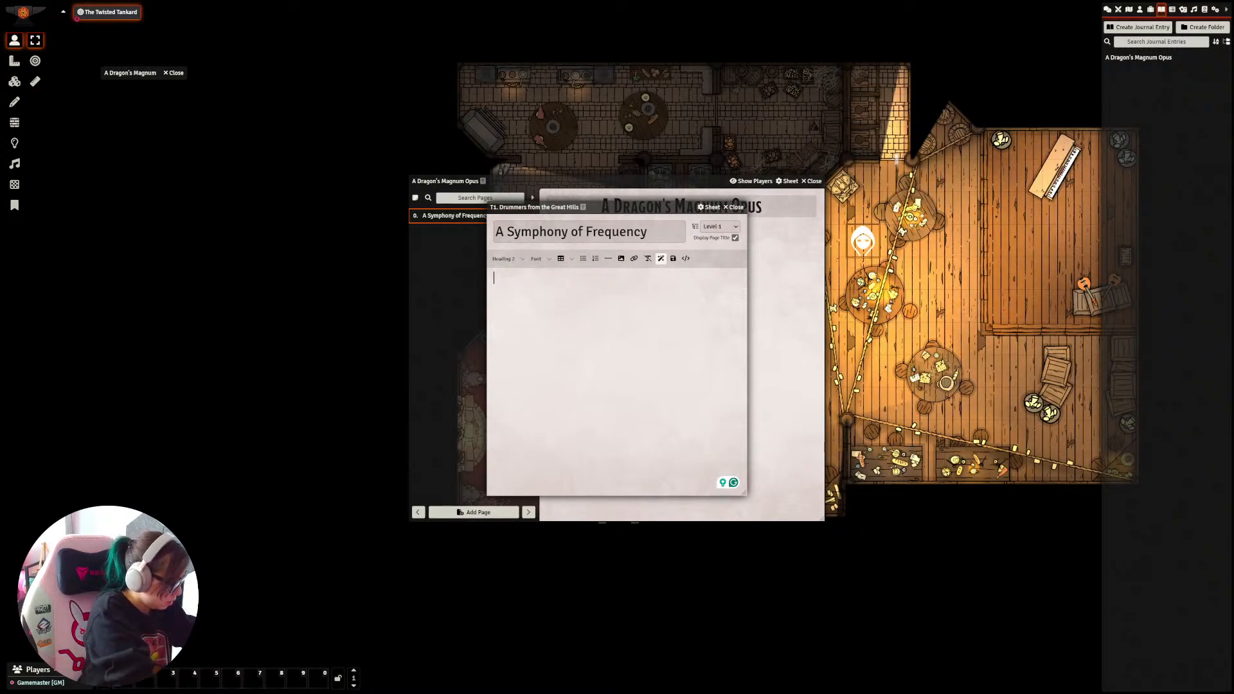
text(T1)
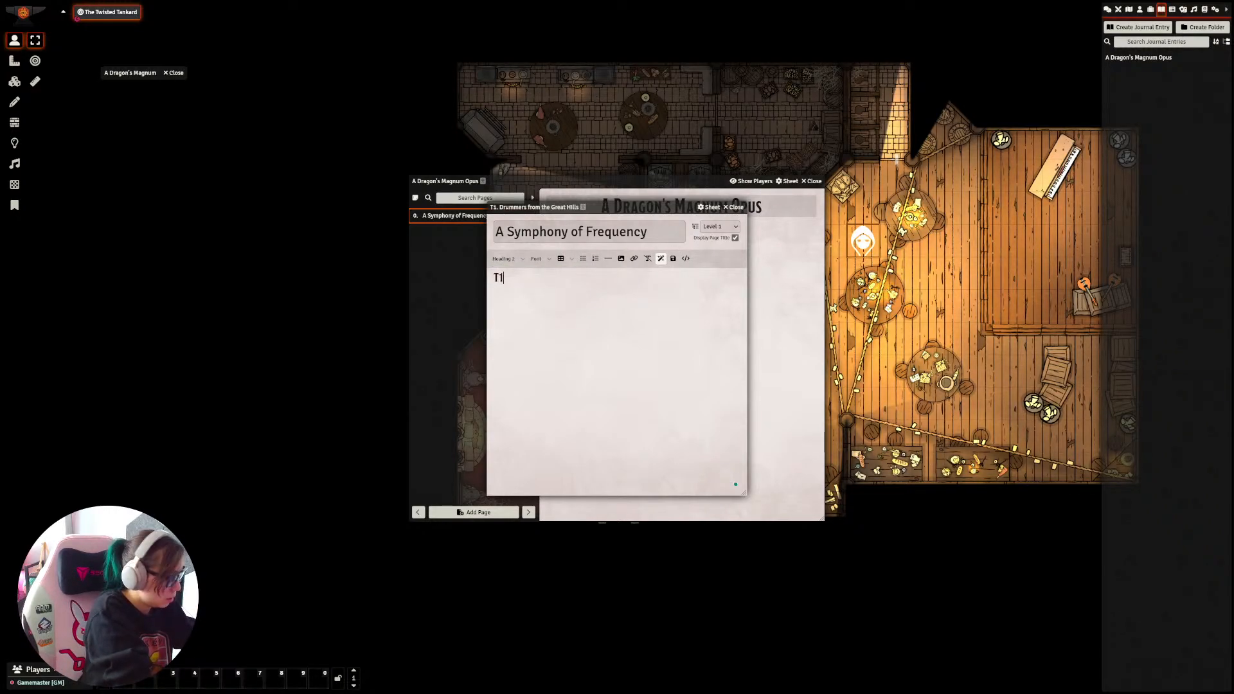
text(.)
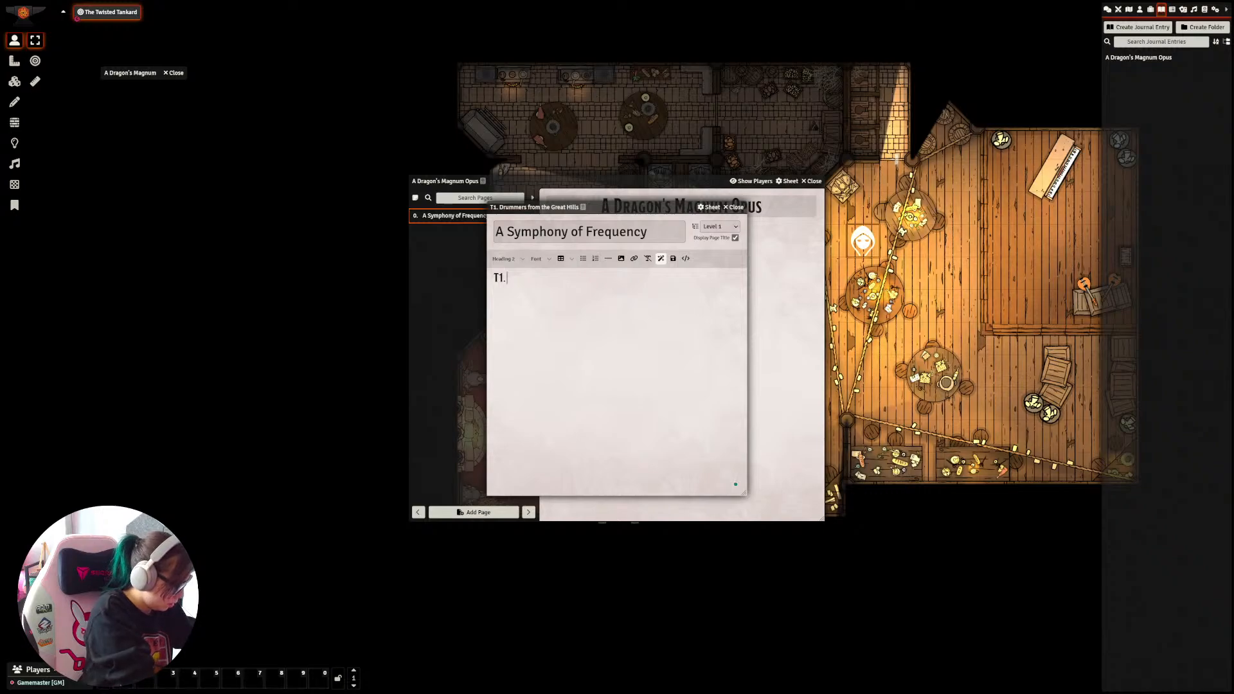
text( Drummers from the Grea)
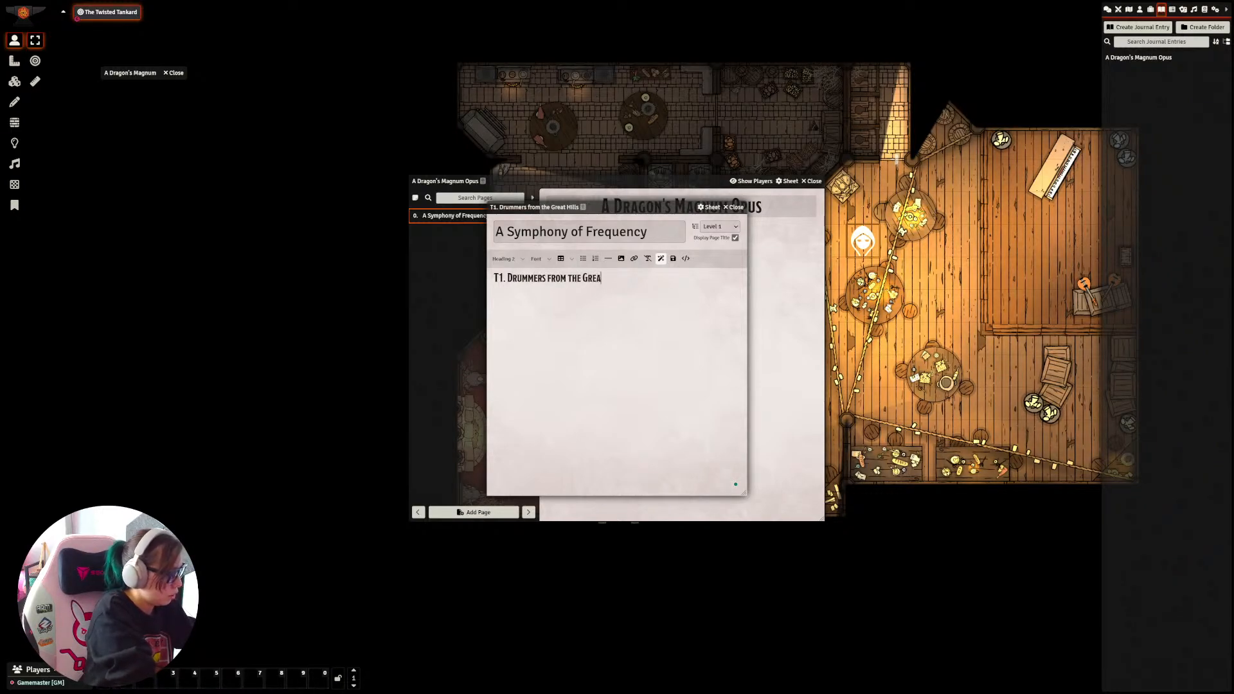
text(t Hills )
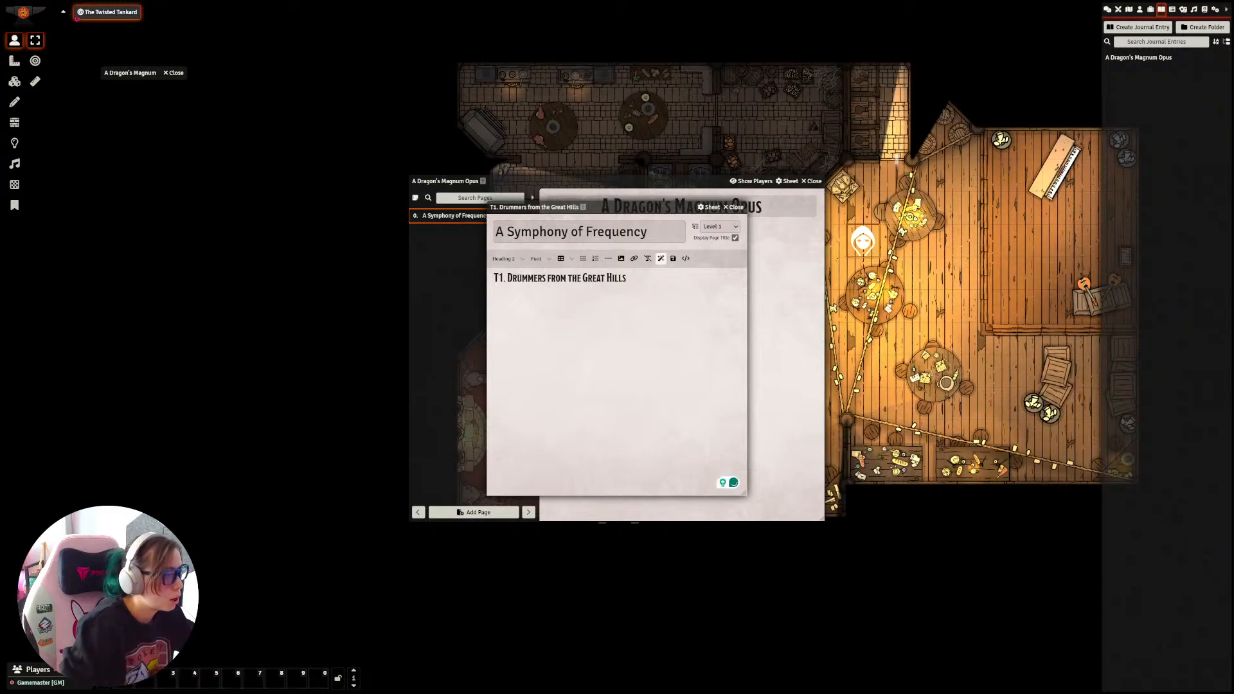
text(DESCRIPT)
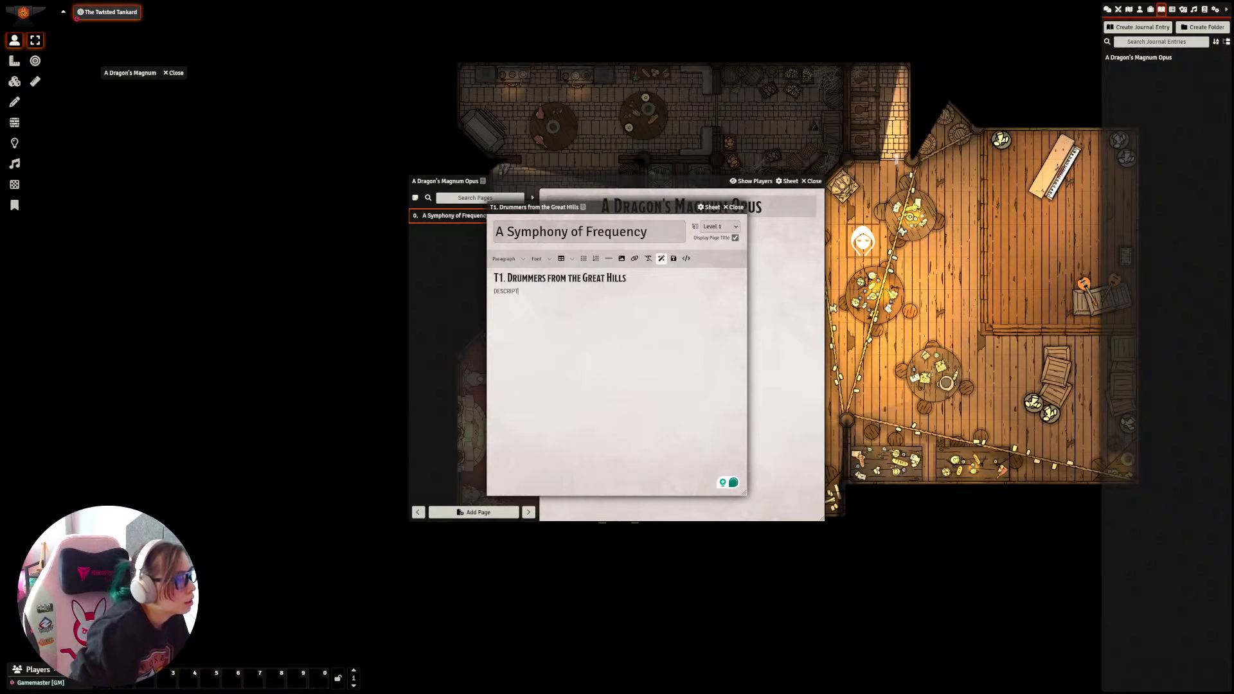
Step: Insert the placeholder paragraphs "QUOTE" and "GMTIPS" above the T1 heading and save the page
click(503, 277)
key(Return)
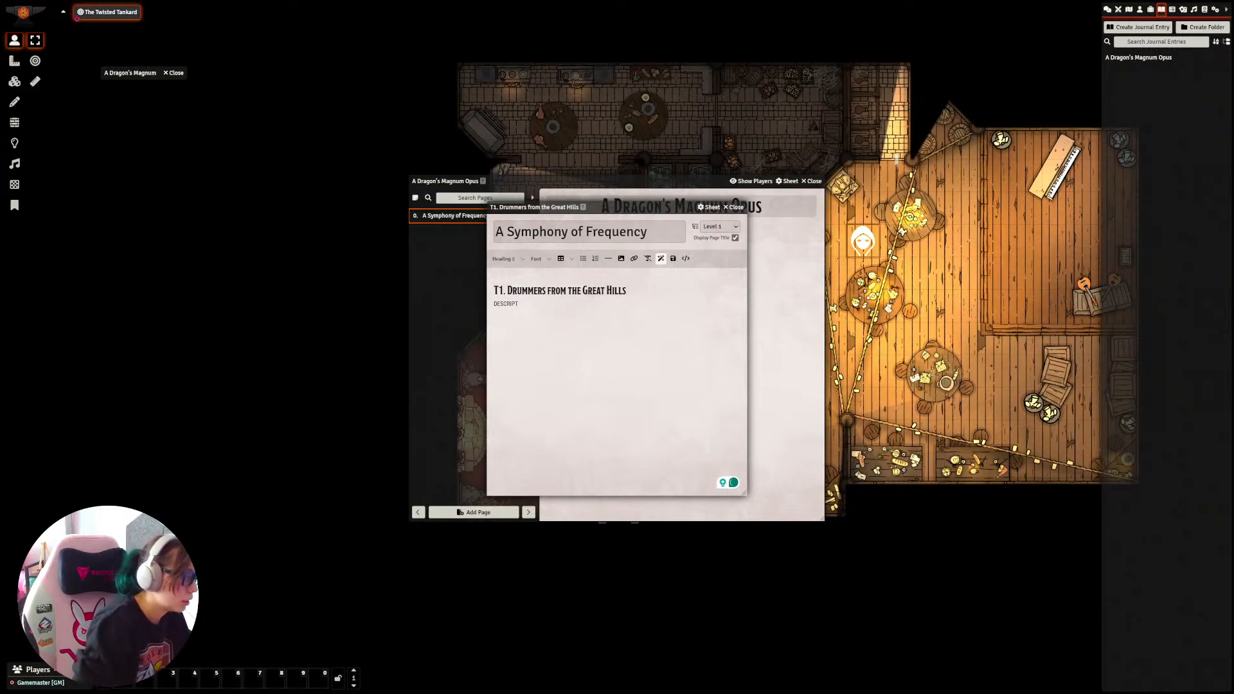
click(504, 258)
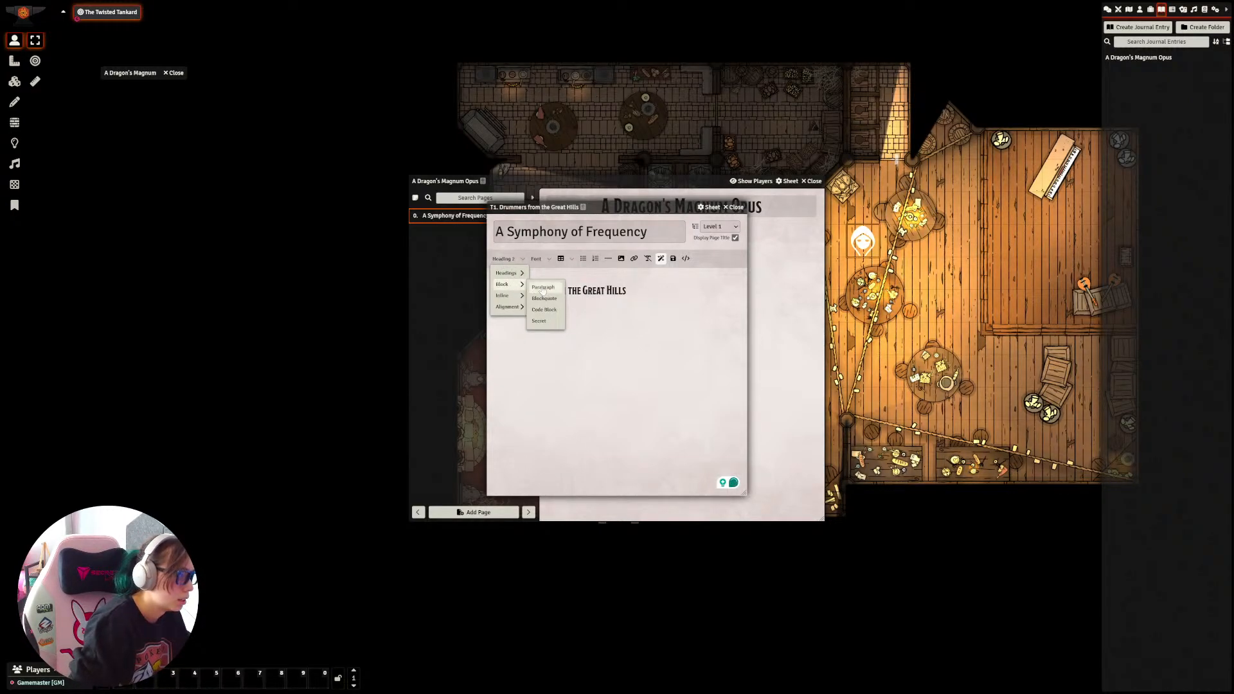
click(542, 287)
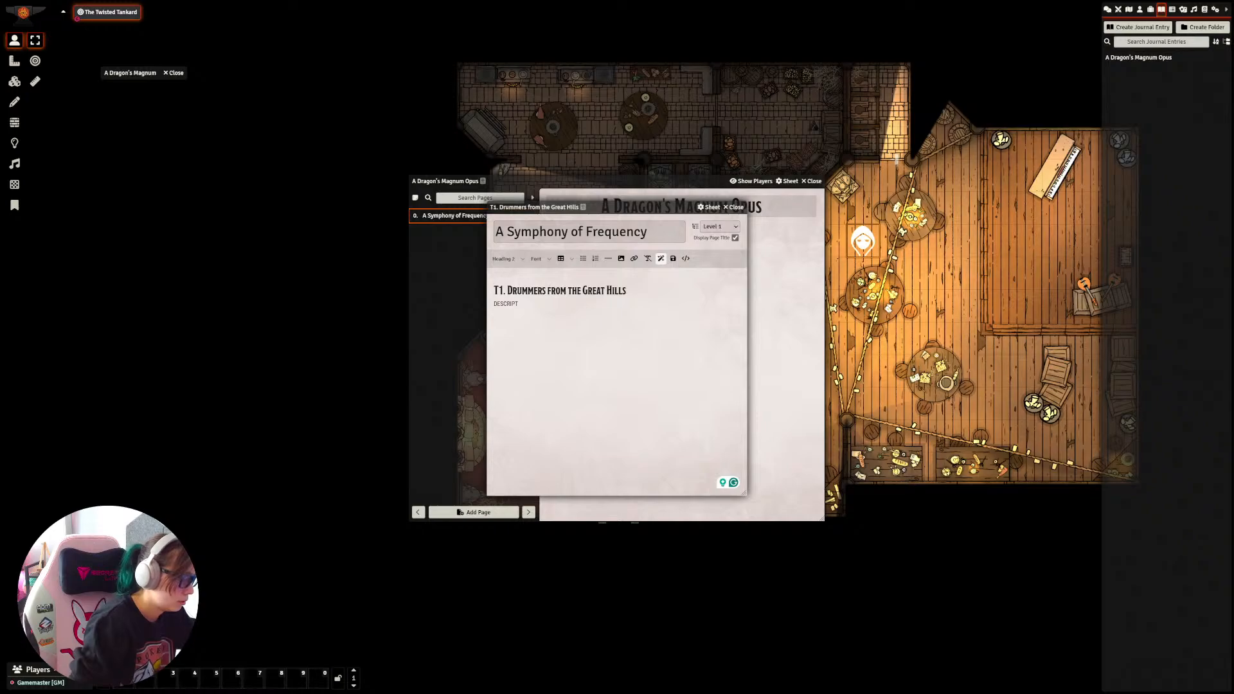
key(Return)
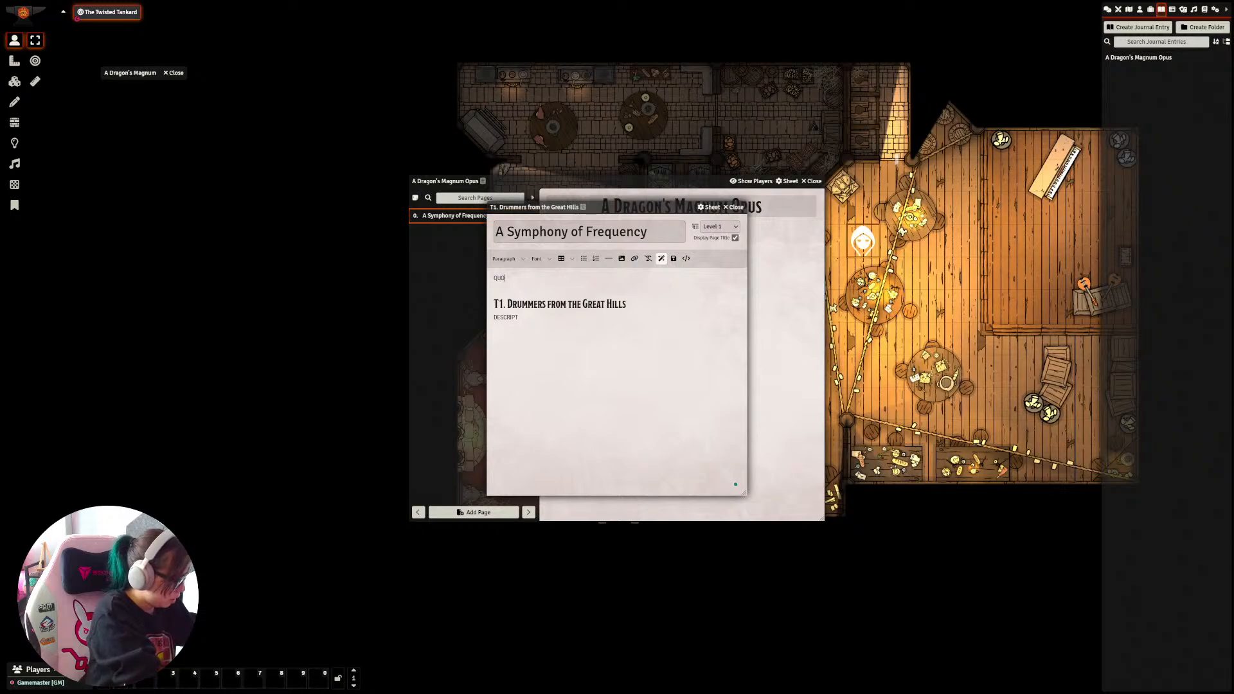
text(TE)
key(Return)
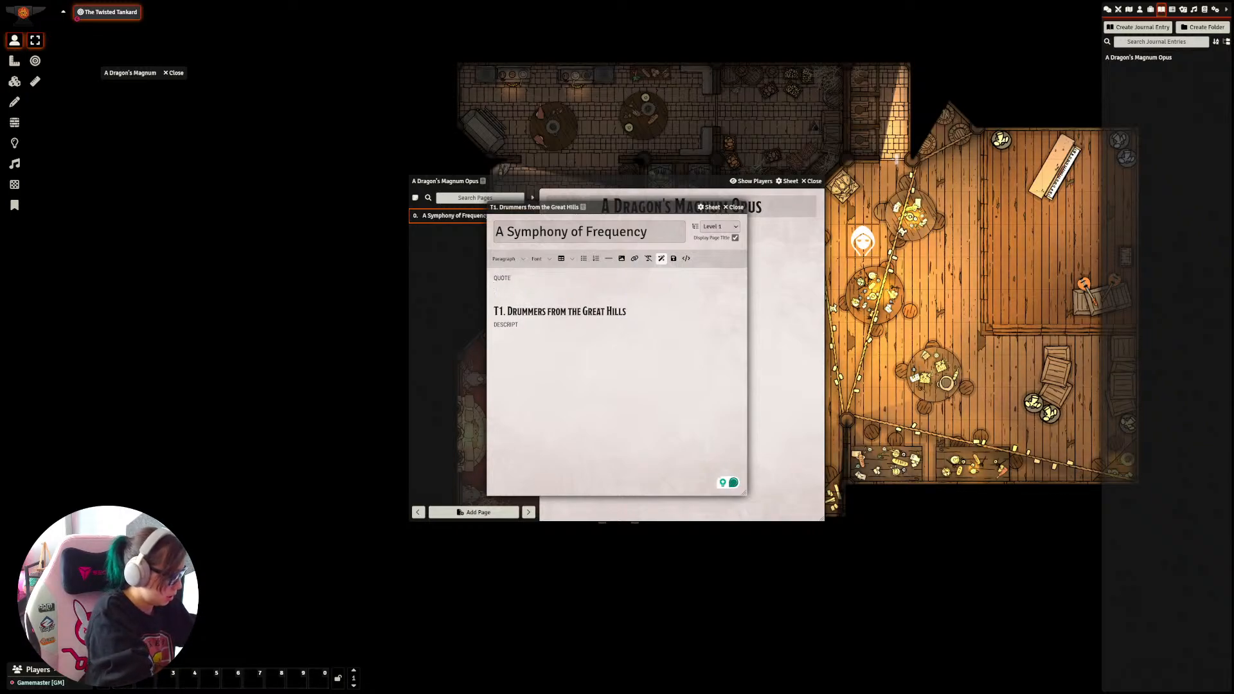
text(GMTIPS)
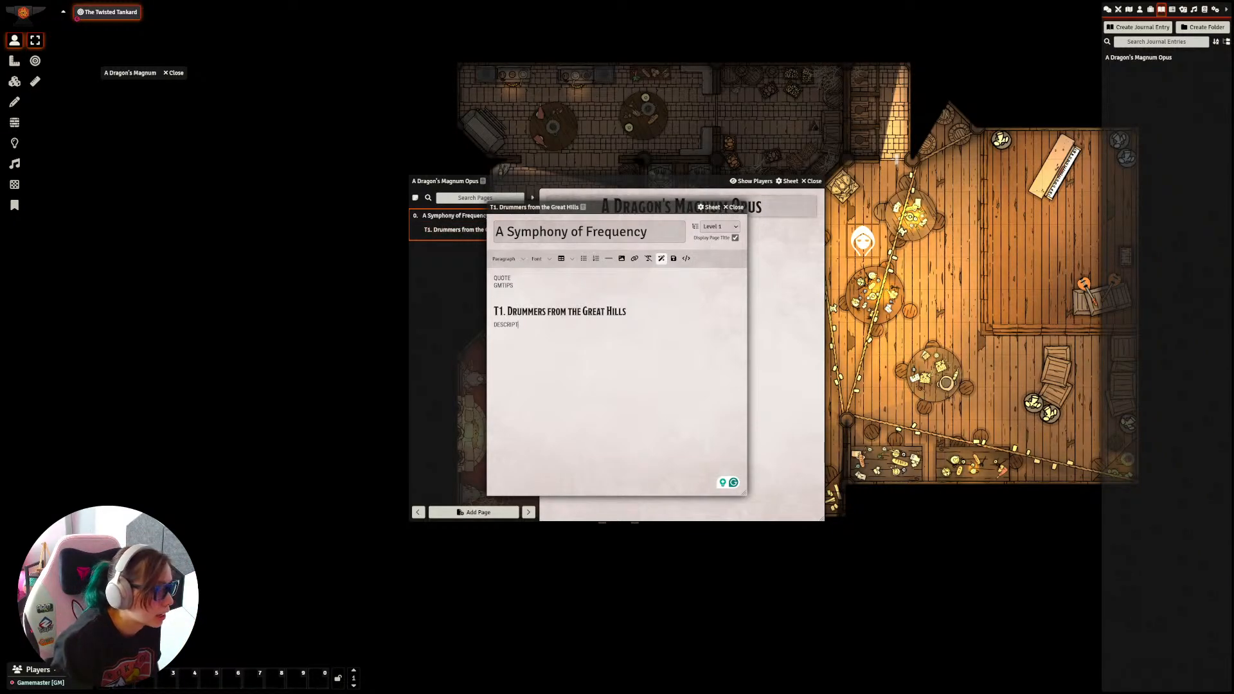
click(673, 258)
Step: Move the journal window off the main hall and place a map note for the A Symphony of Frequency page on the floor beside the red carpet
drag(673, 182, 1082, 183)
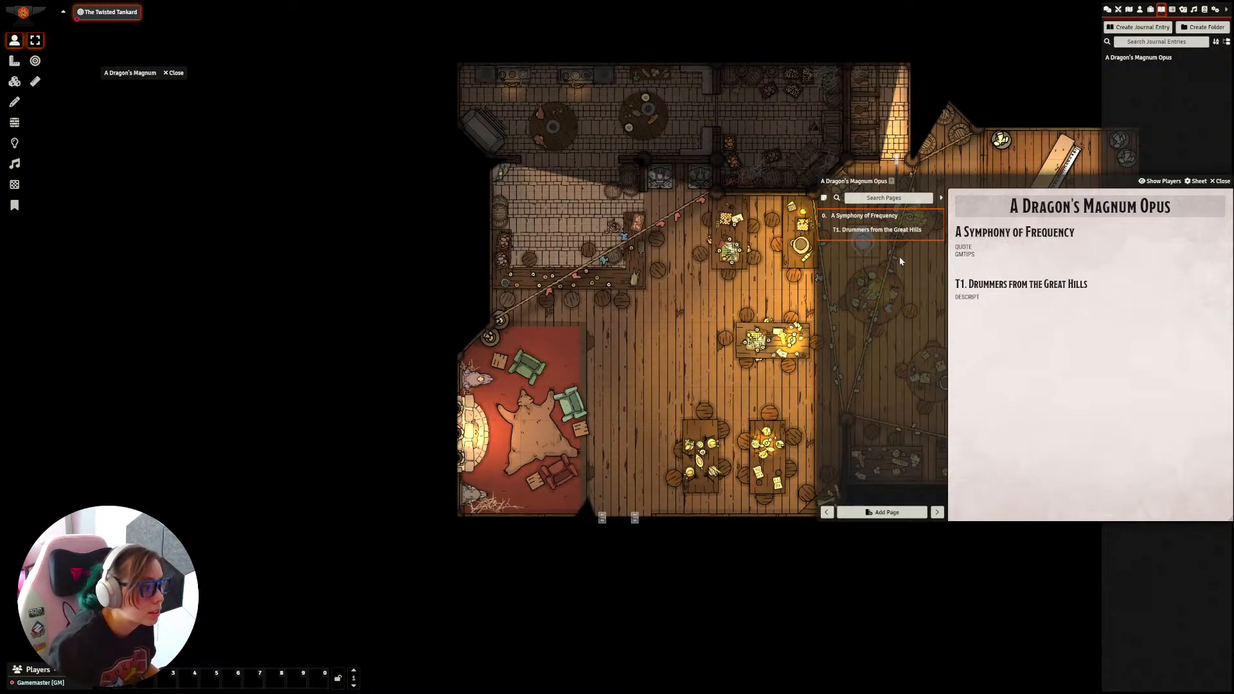
drag(865, 216, 651, 371)
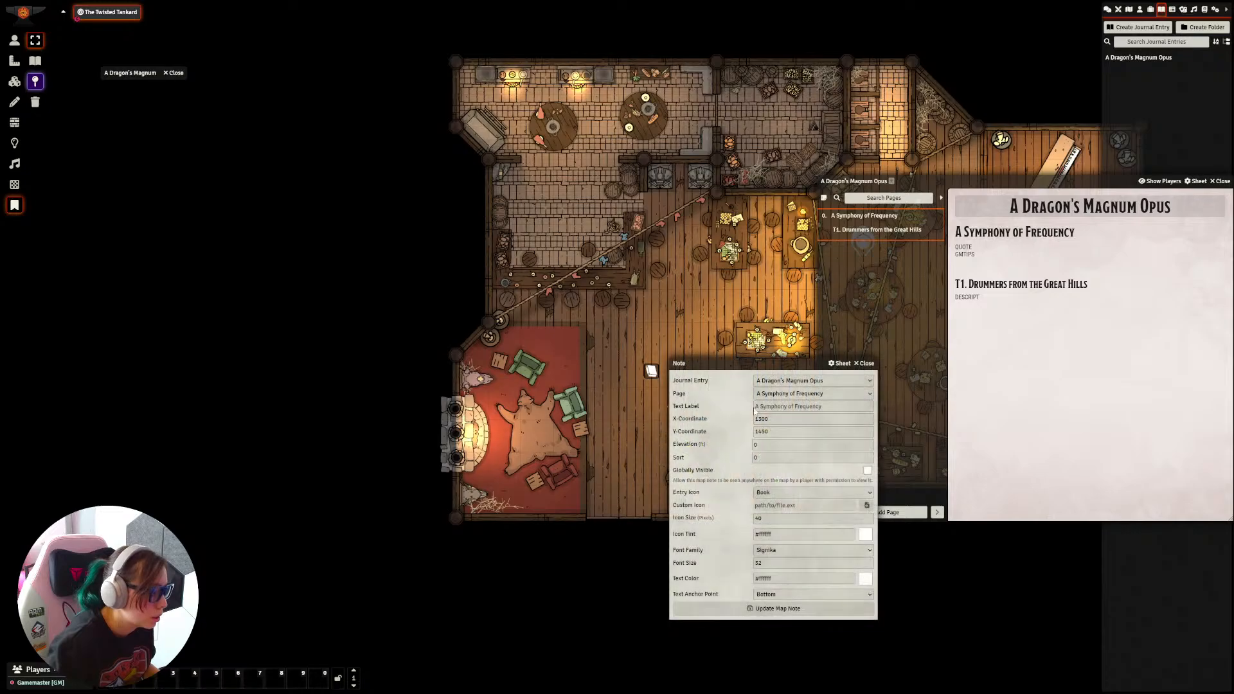
scroll(603, 371, up, 5)
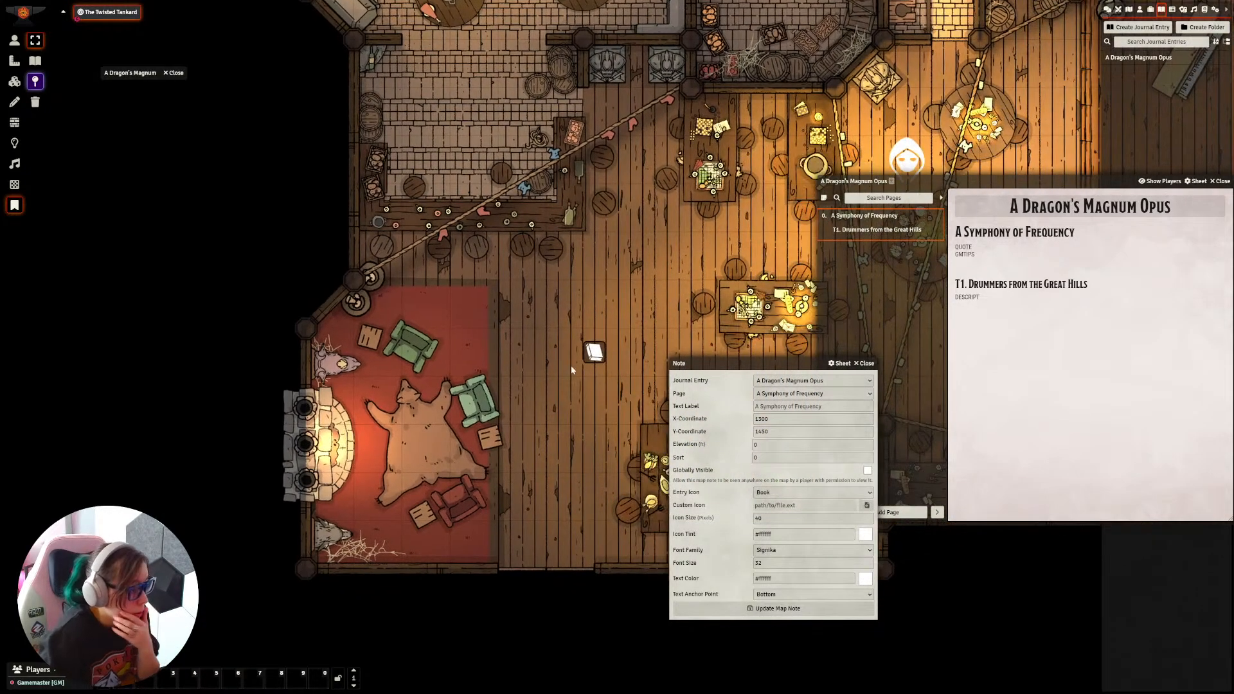
scroll(616, 303, up, 3)
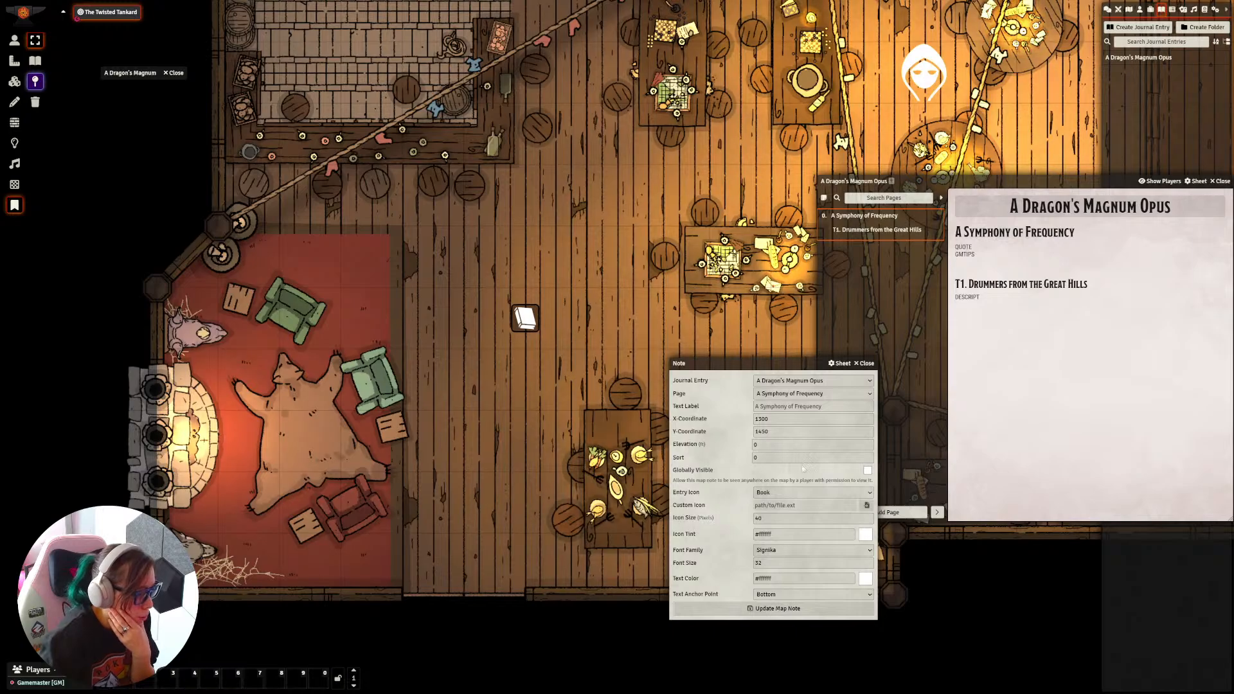
Step: Set the map note's entry icon to Custom and its font family to Amiri, and apply the changes
click(811, 492)
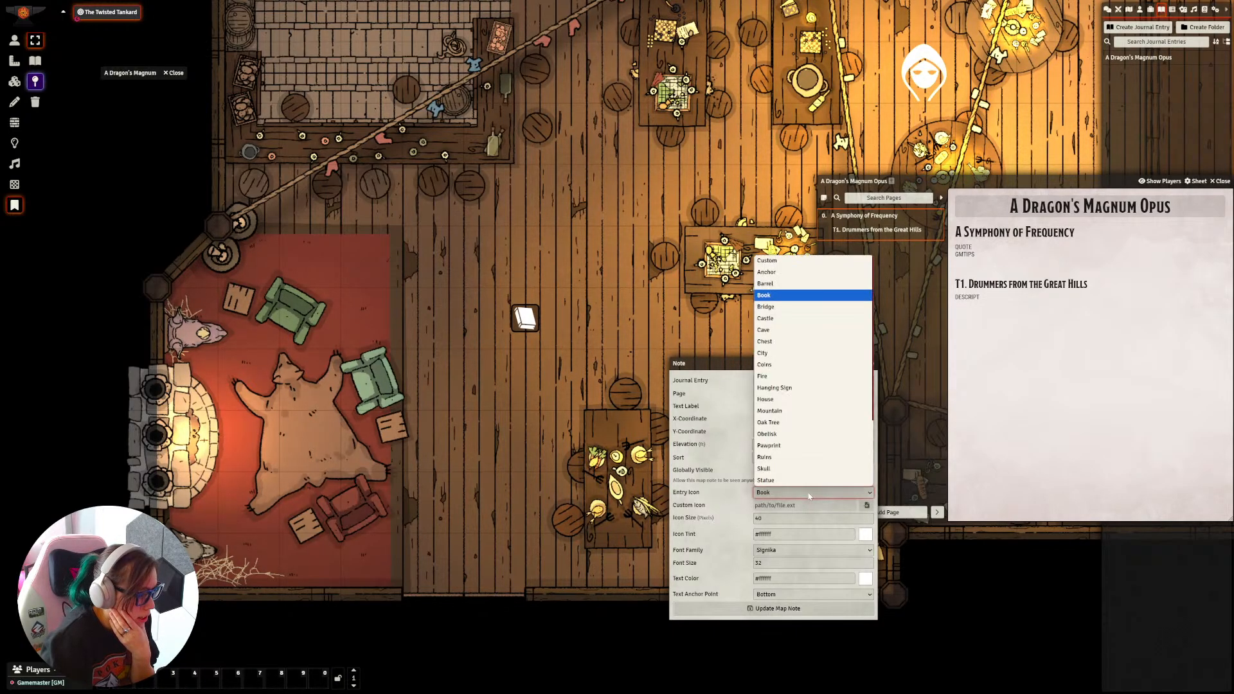
scroll(815, 272, up, 1)
click(813, 262)
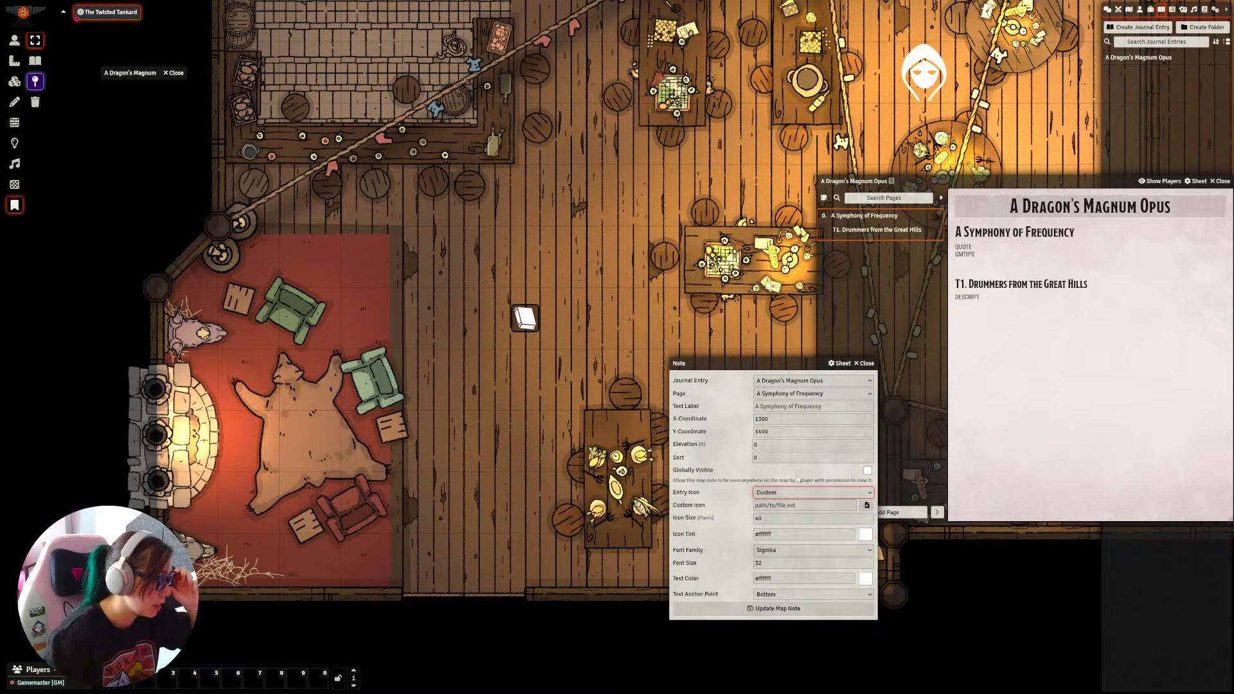
click(794, 518)
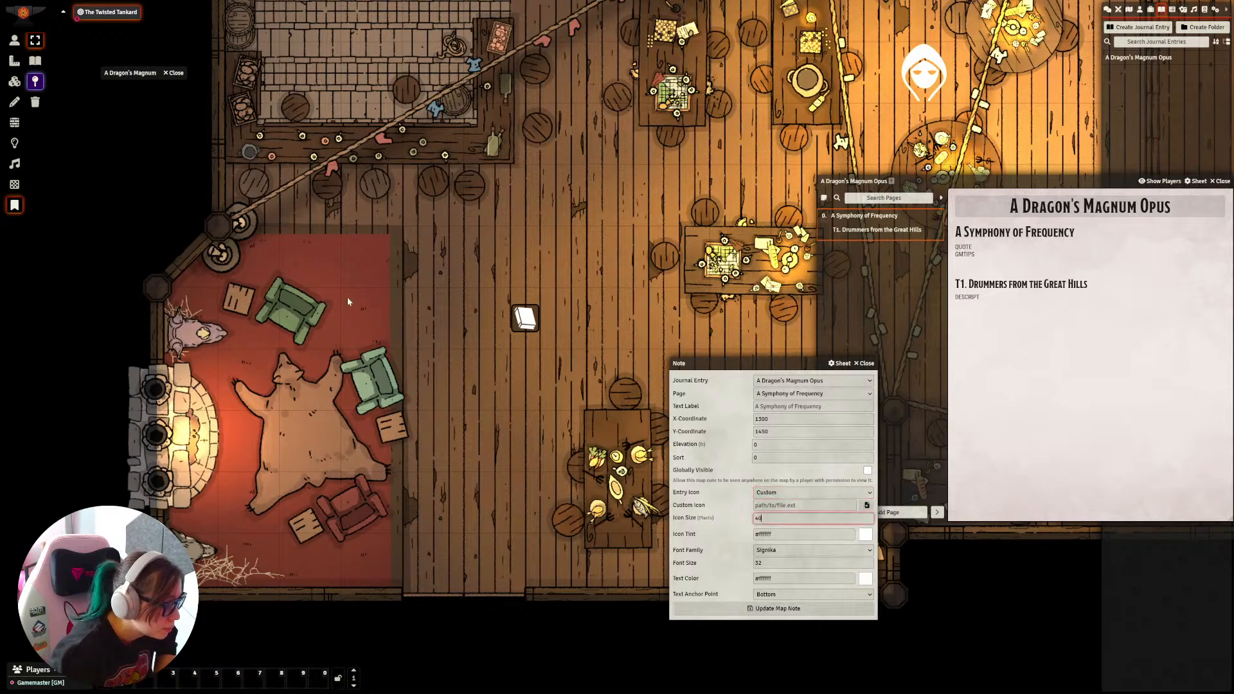
click(773, 551)
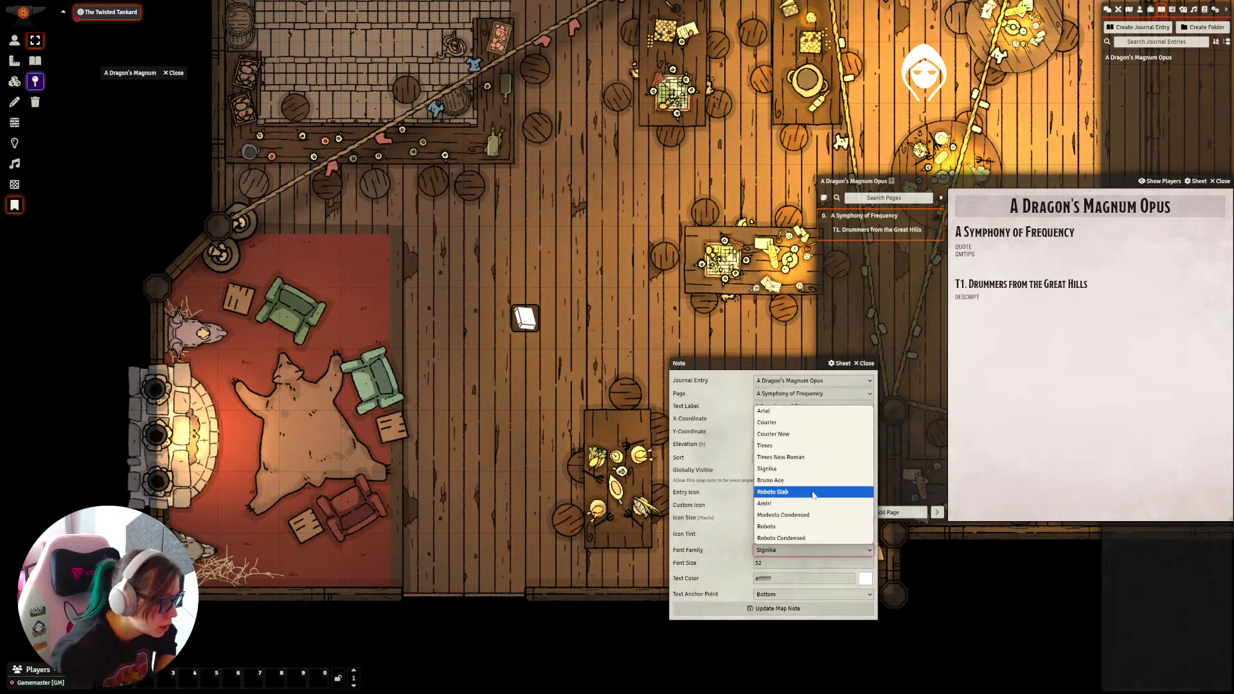
click(827, 506)
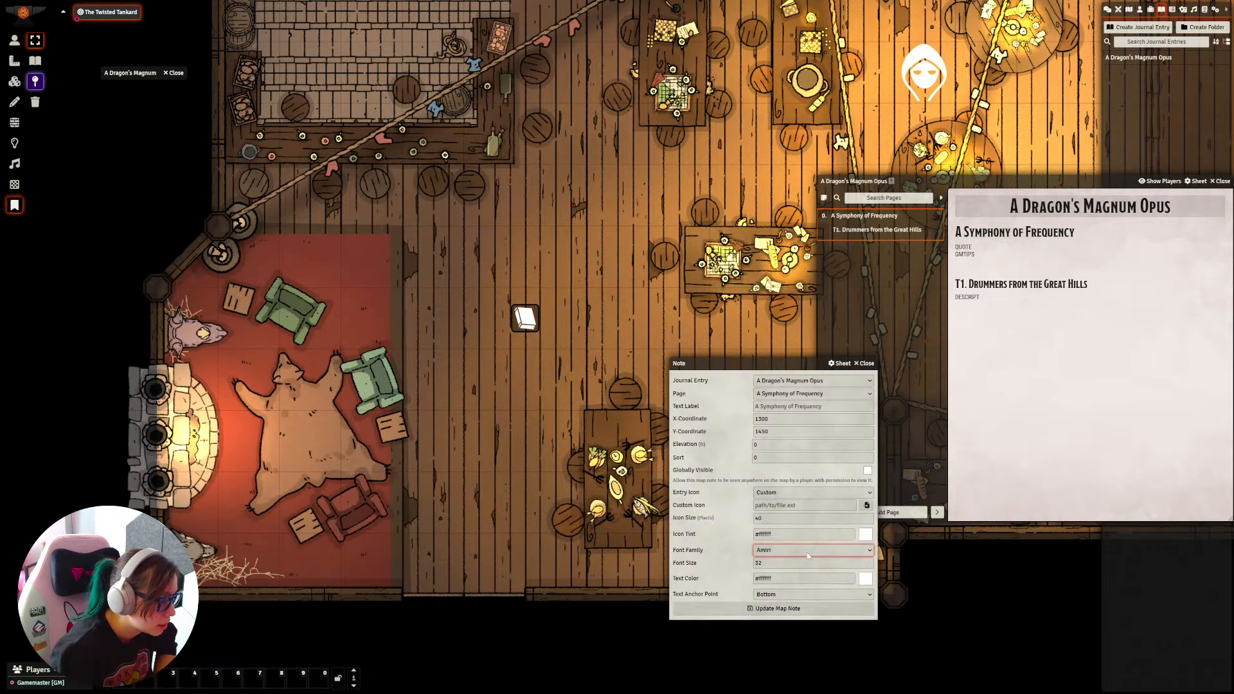
click(778, 609)
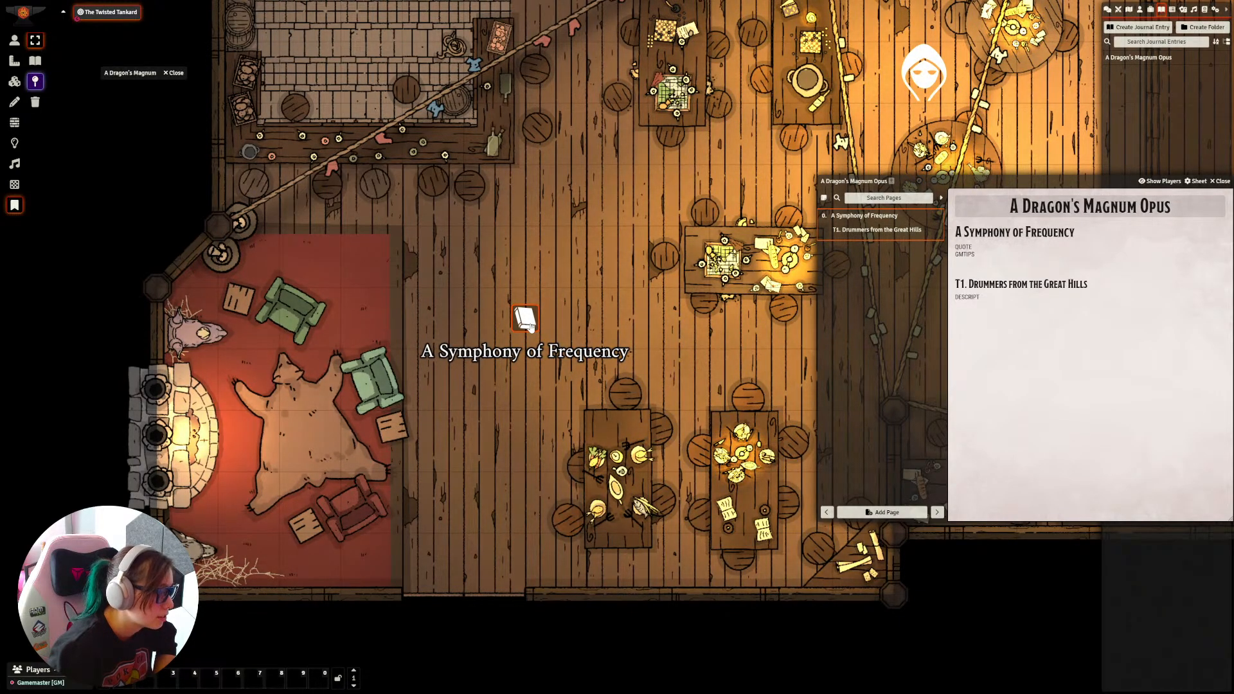
Step: Review the sheet options in the A Dragon's Magnum Opus journal's sheet configuration and close the journal
drag(1085, 182, 827, 212)
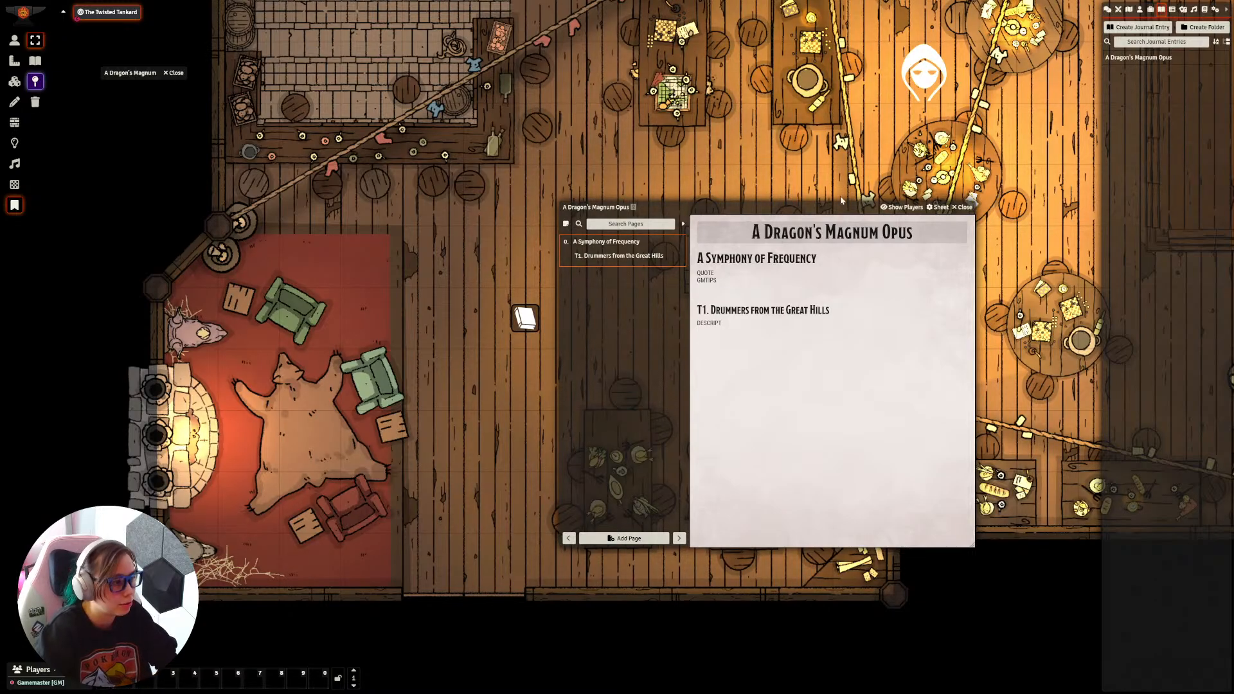
click(938, 207)
click(919, 243)
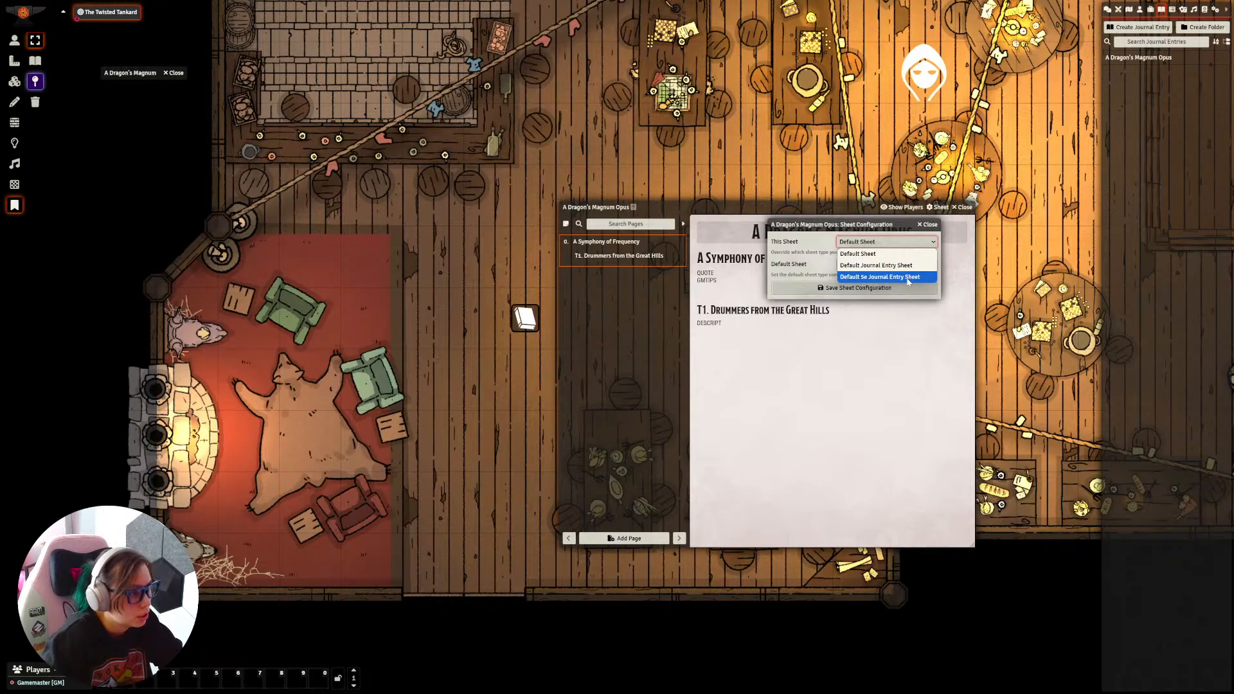
click(921, 249)
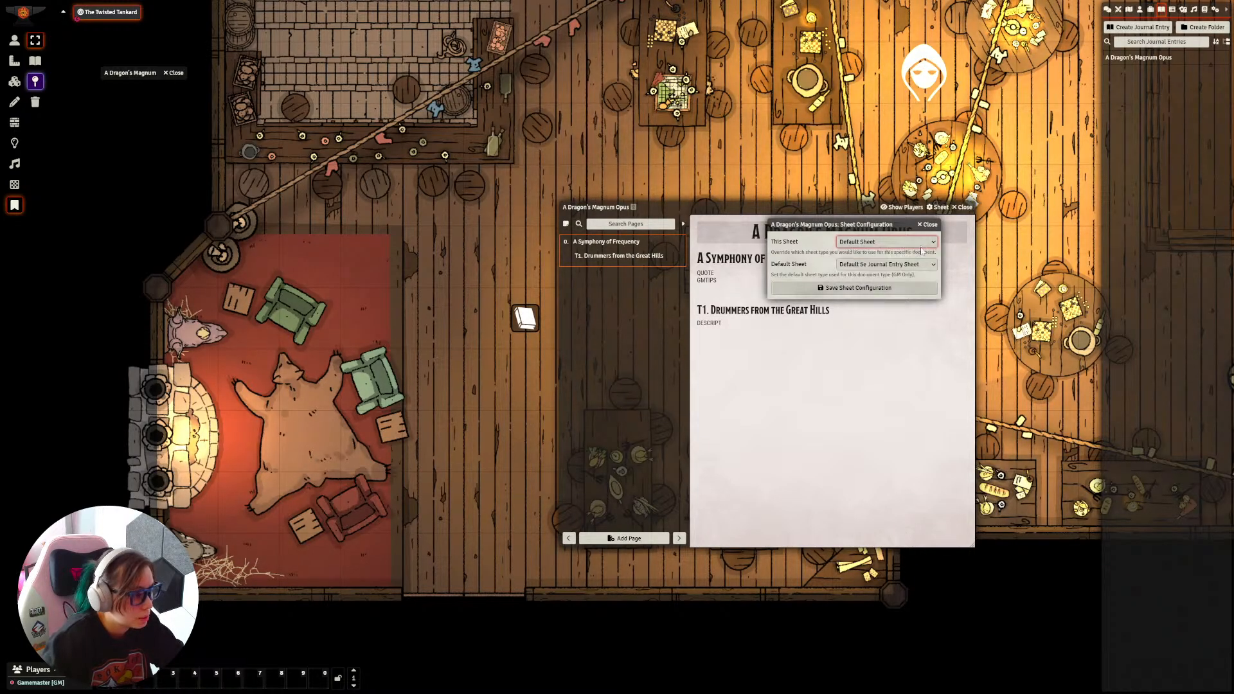
click(887, 264)
click(880, 288)
click(931, 225)
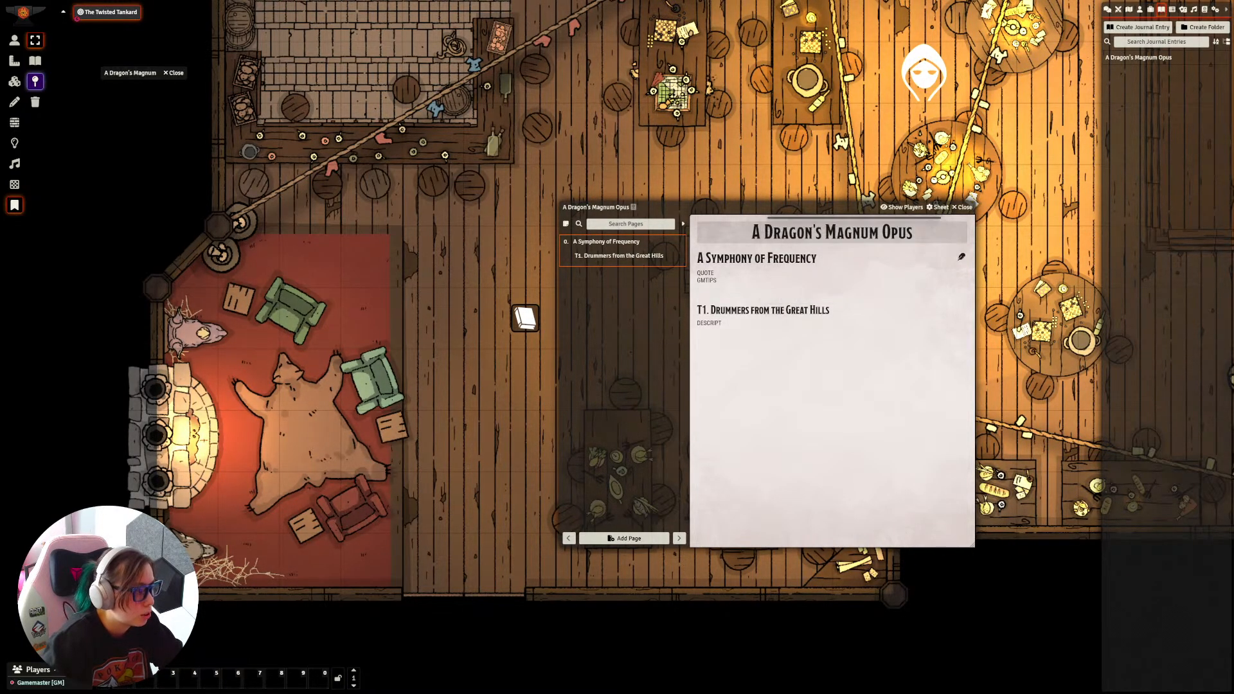
click(963, 207)
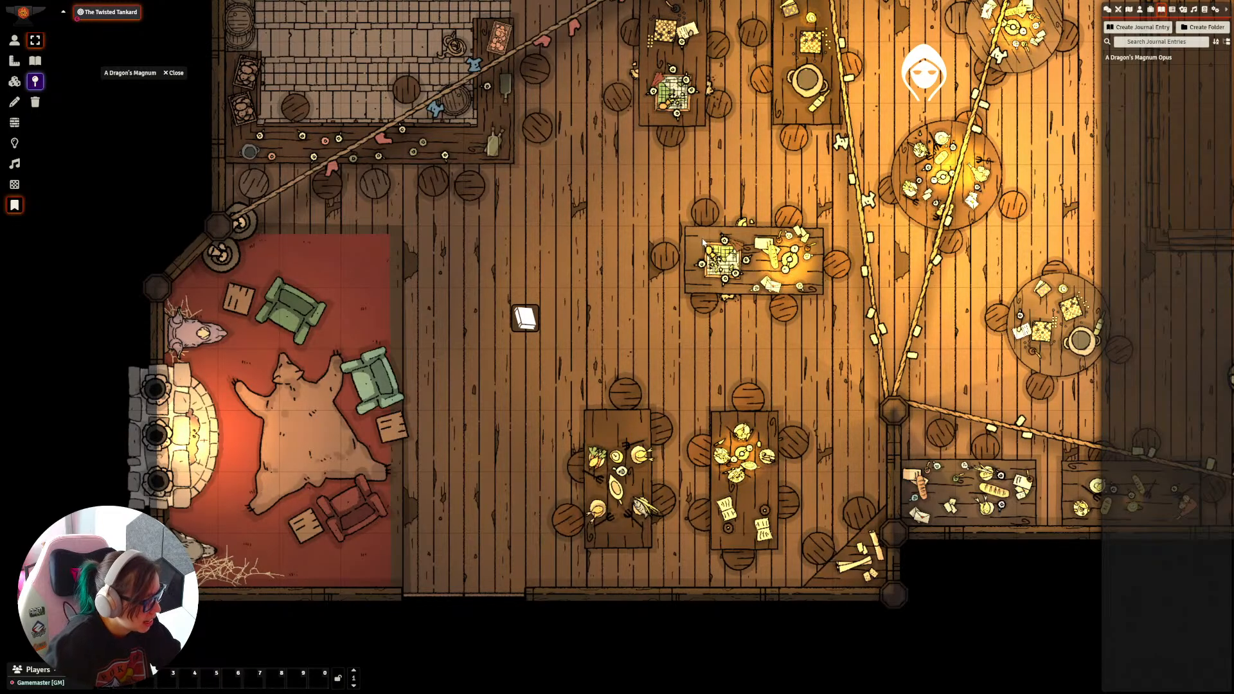
Step: Delete the hooded character token standing between the tables in the main hall
scroll(579, 302, down, 5)
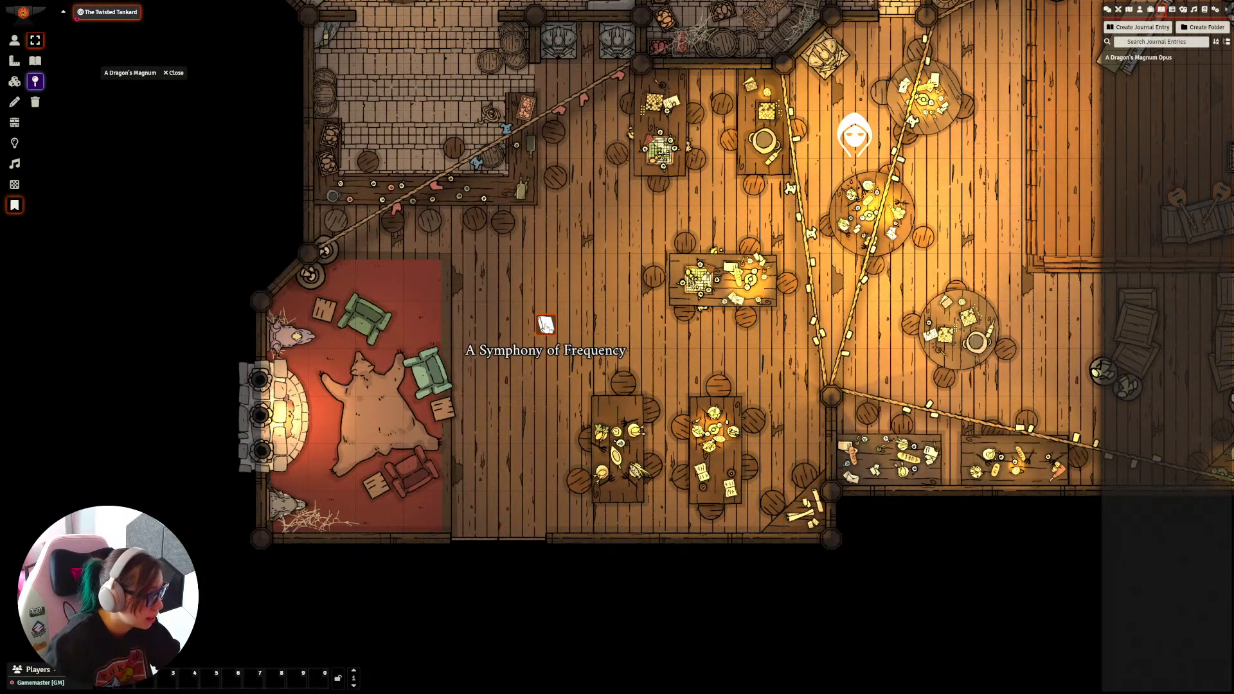
scroll(549, 325, down, 3)
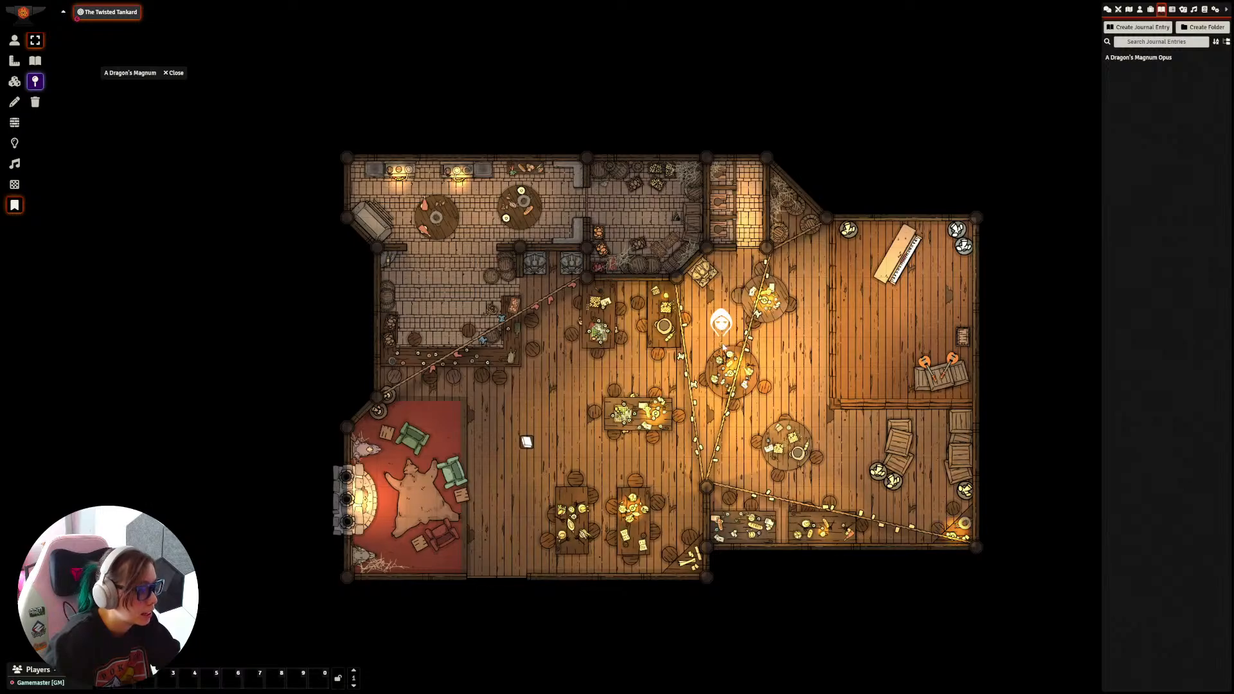
click(14, 39)
click(730, 329)
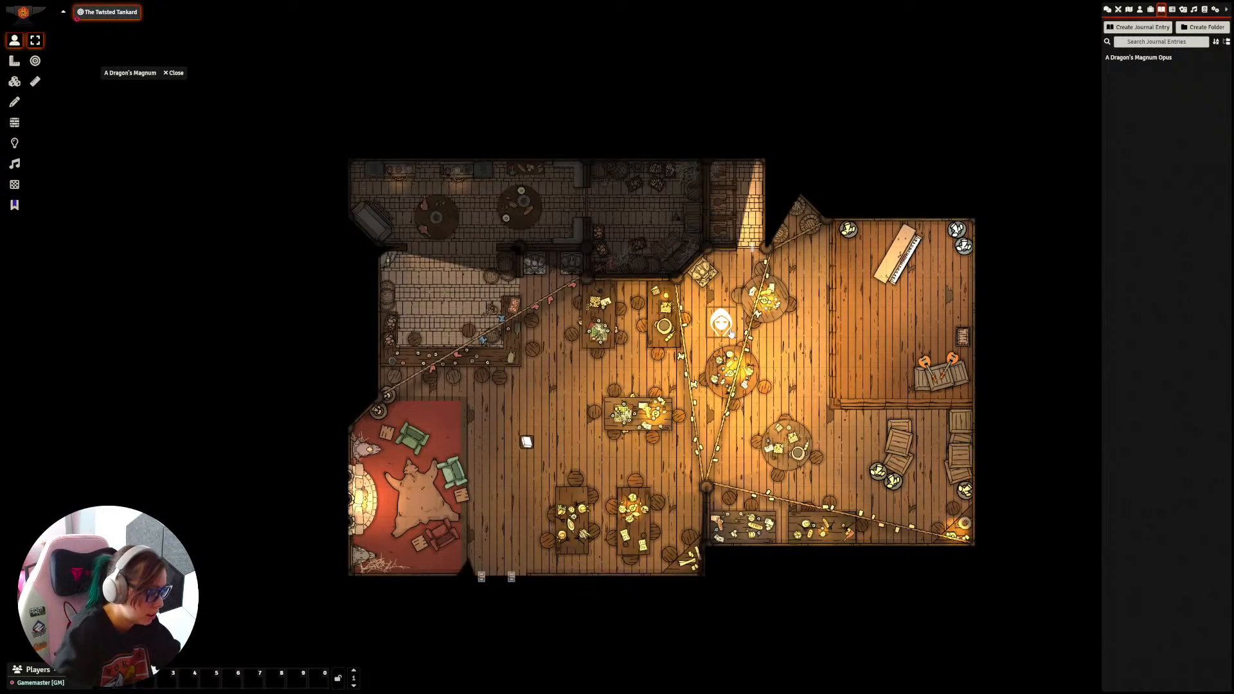
key(Delete)
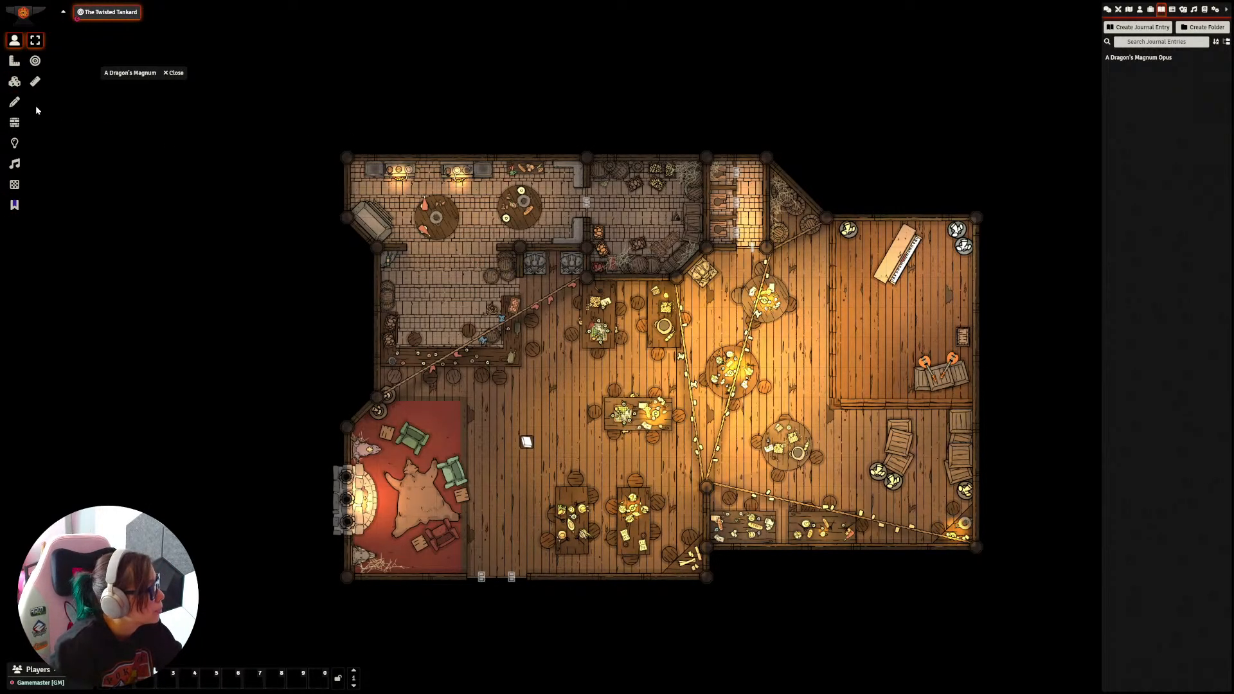
Step: Open the A Dragon's Magnum Opus adventure from its compendium for rebuilding and show its contents
click(1206, 11)
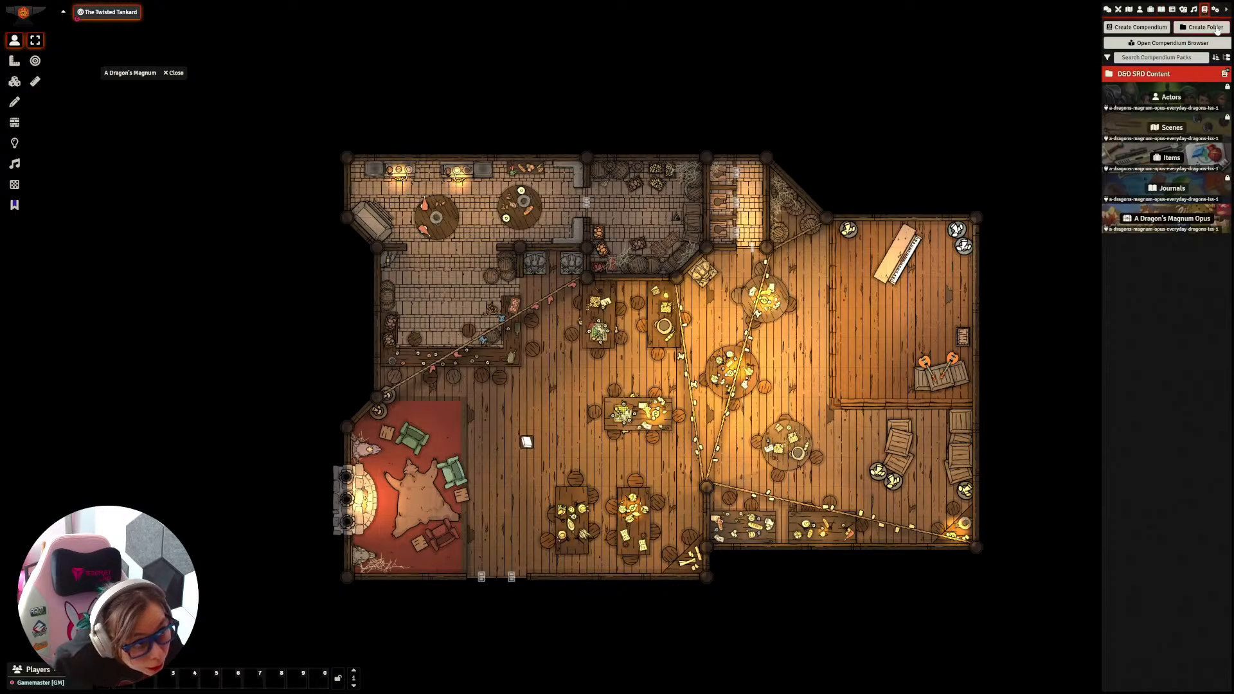
click(1183, 218)
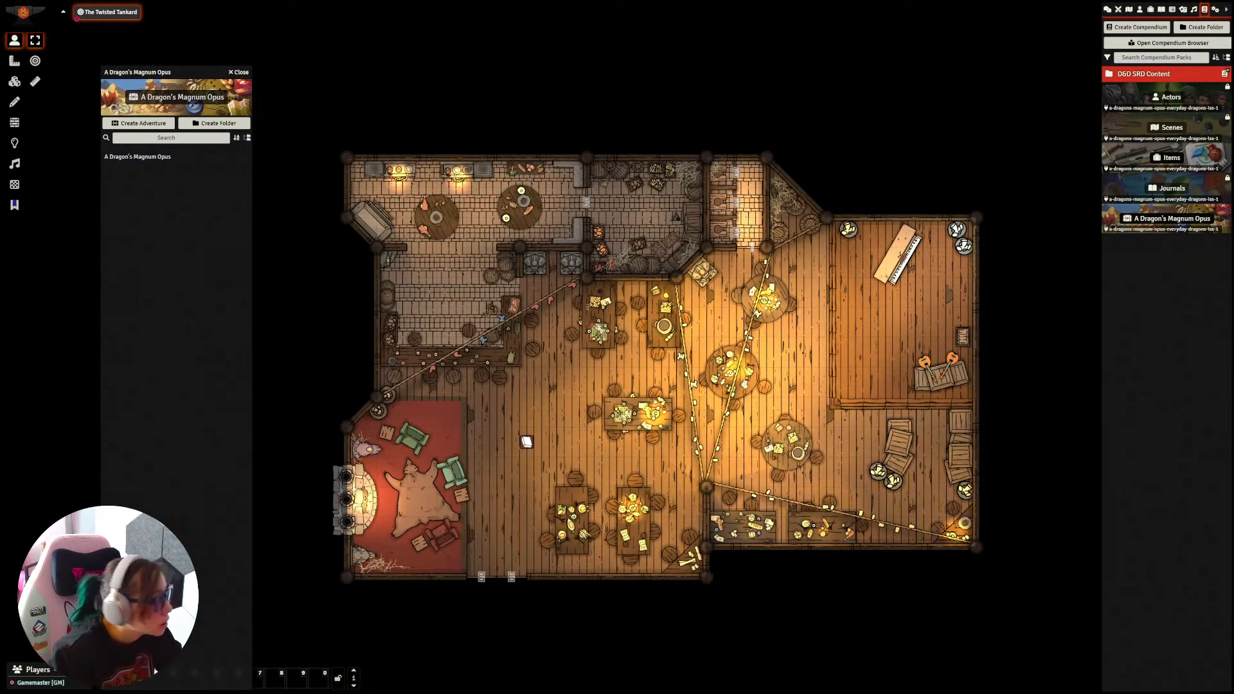
click(142, 157)
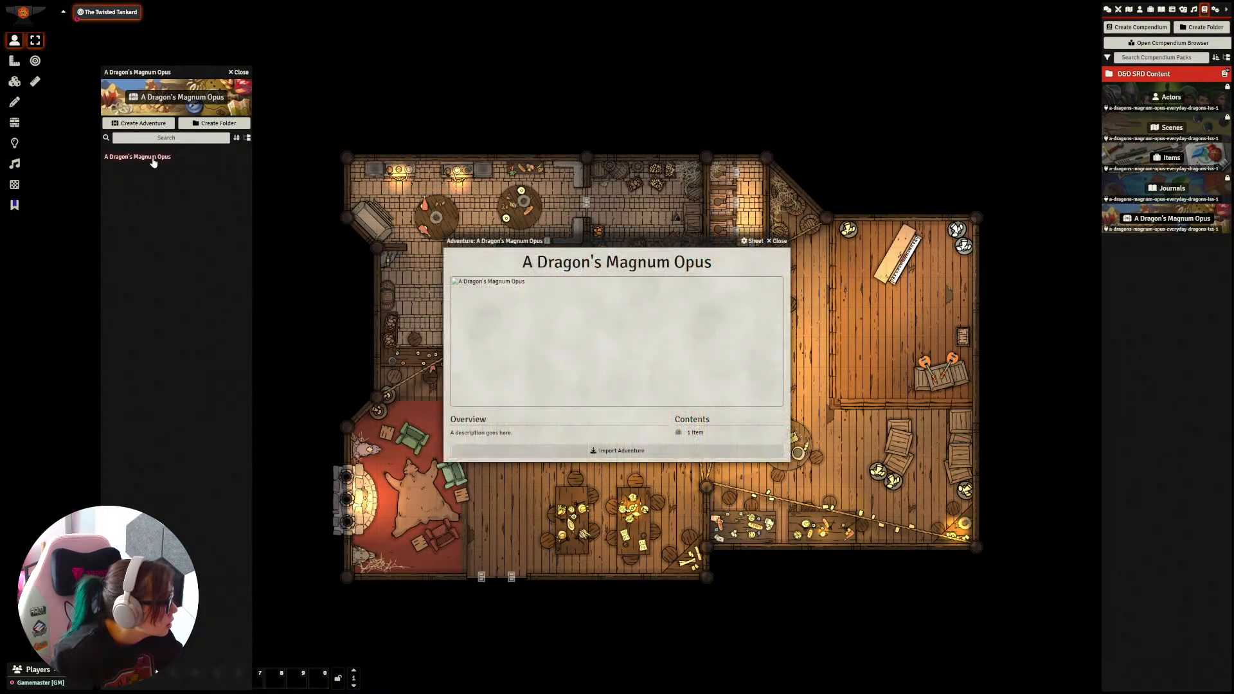
click(779, 242)
right_click(141, 158)
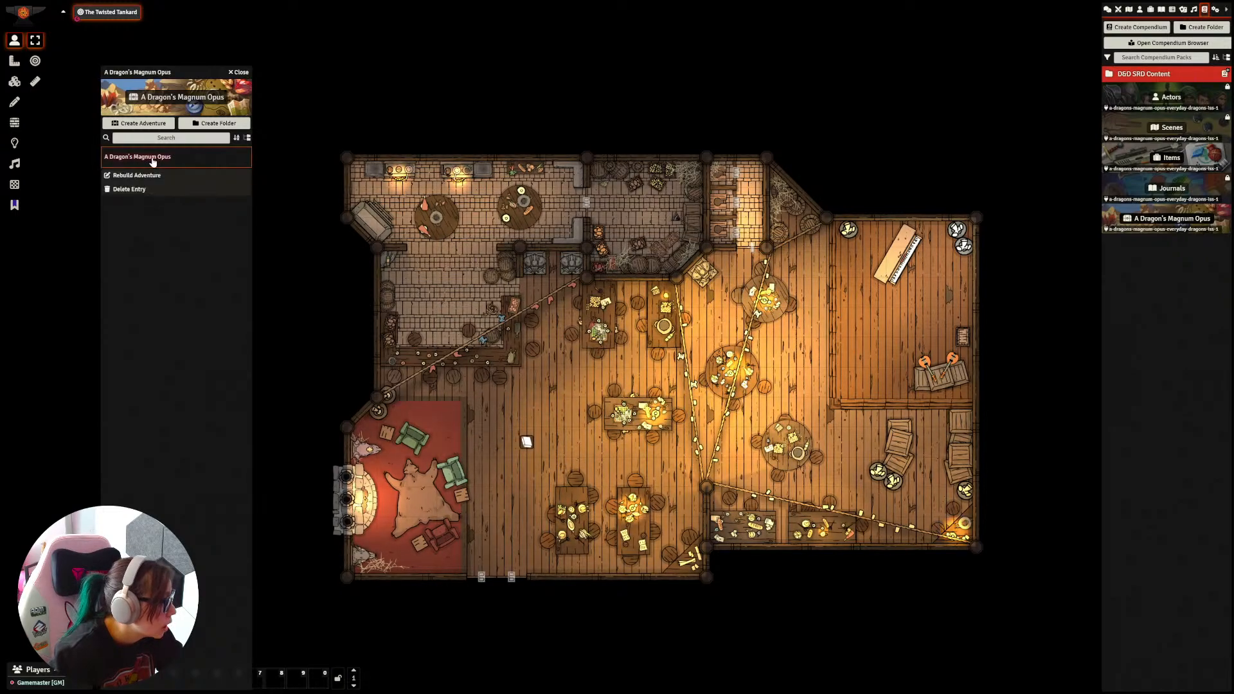
click(137, 175)
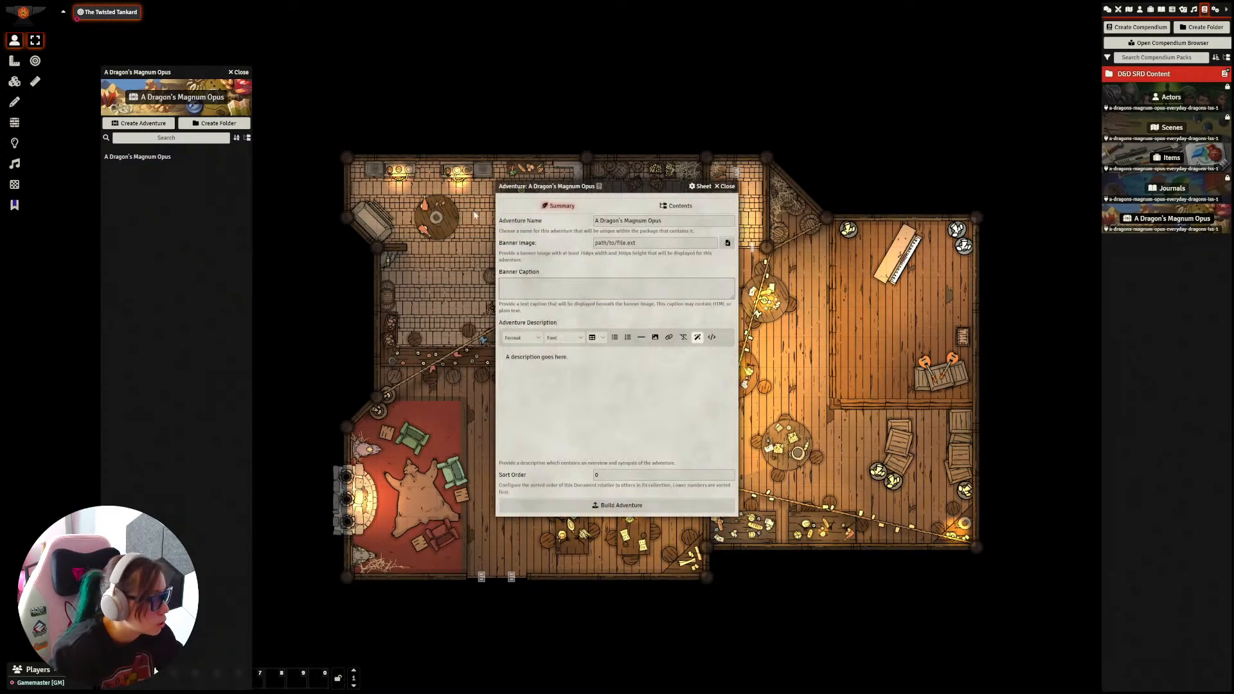
click(677, 207)
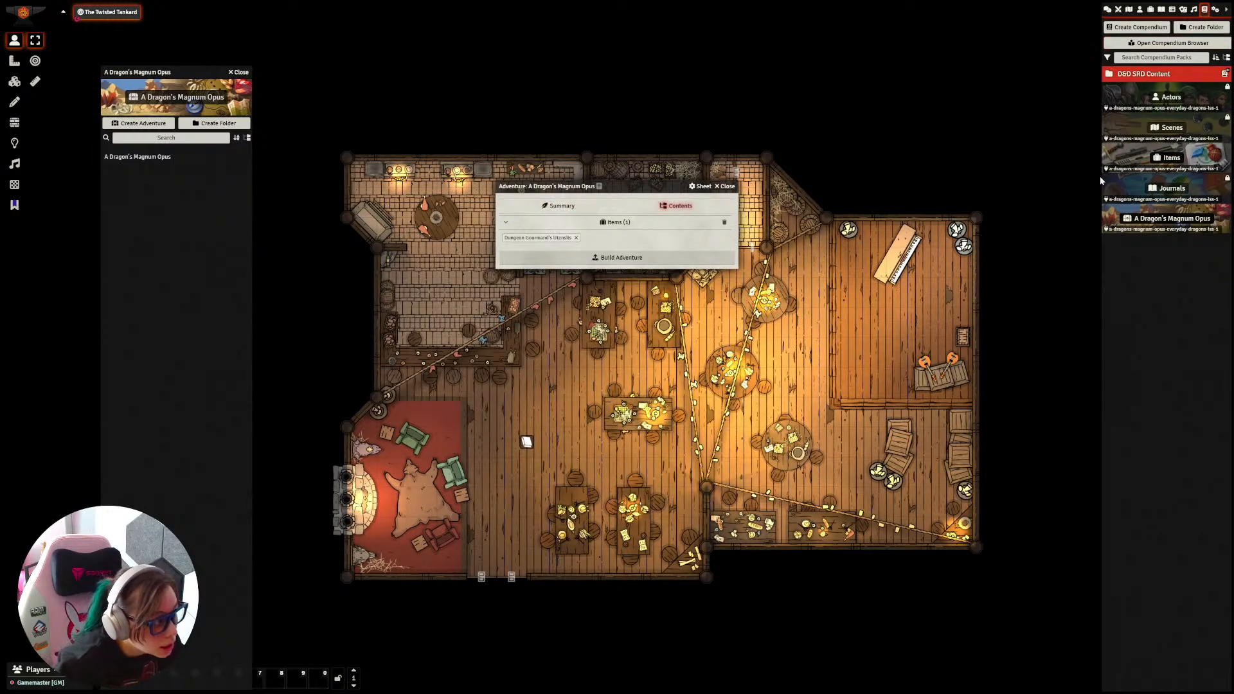
Step: Add The Twisted Tankard scene and the A Dragon's Magnum Opus journal to the adventure, rebuild it and close the compendium
click(1129, 9)
drag(1168, 74, 643, 233)
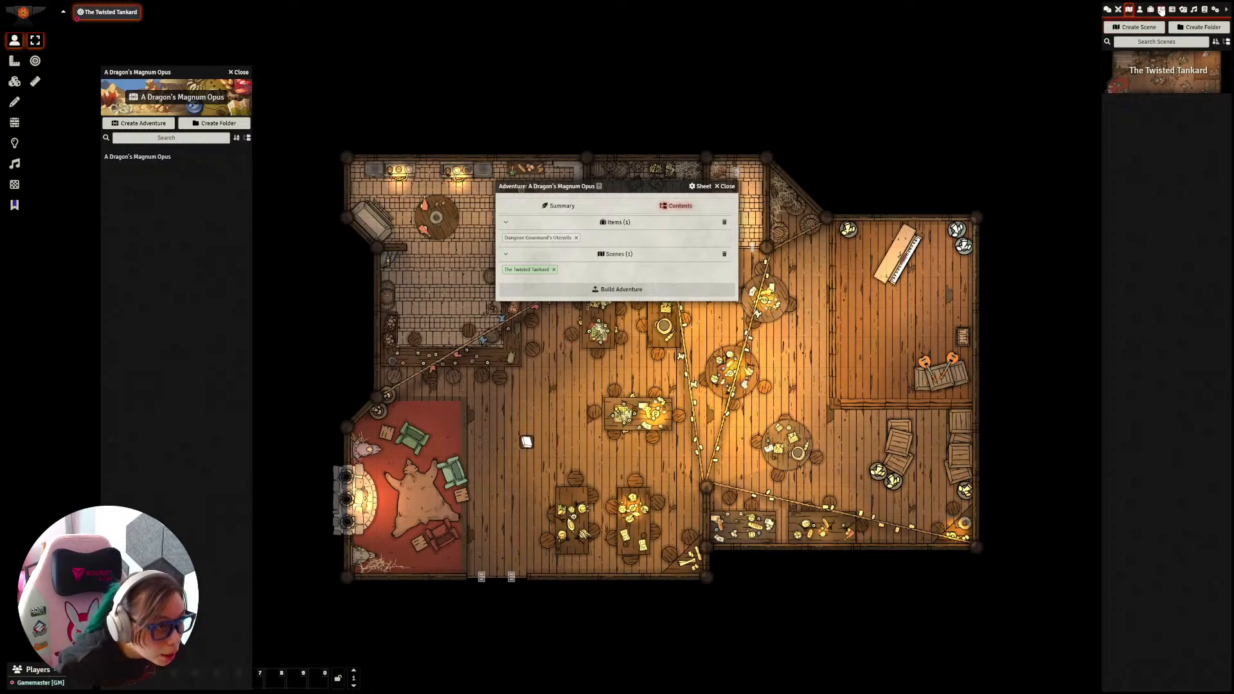
click(1161, 9)
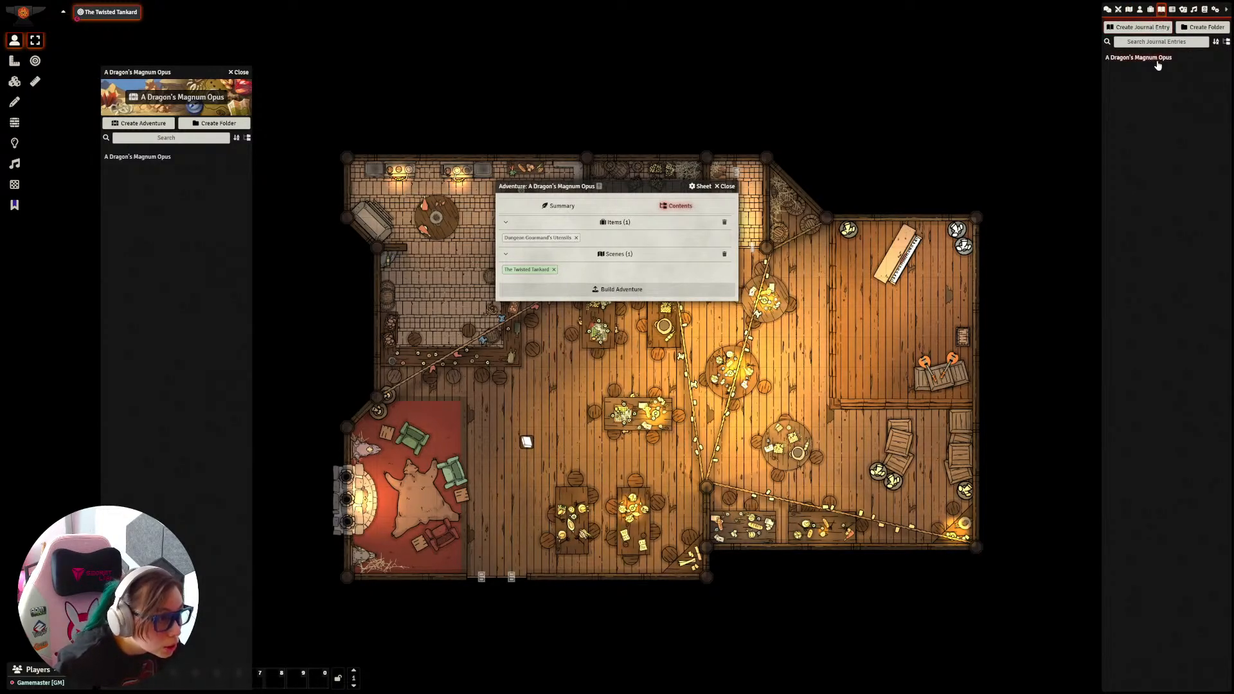
drag(1155, 58, 624, 216)
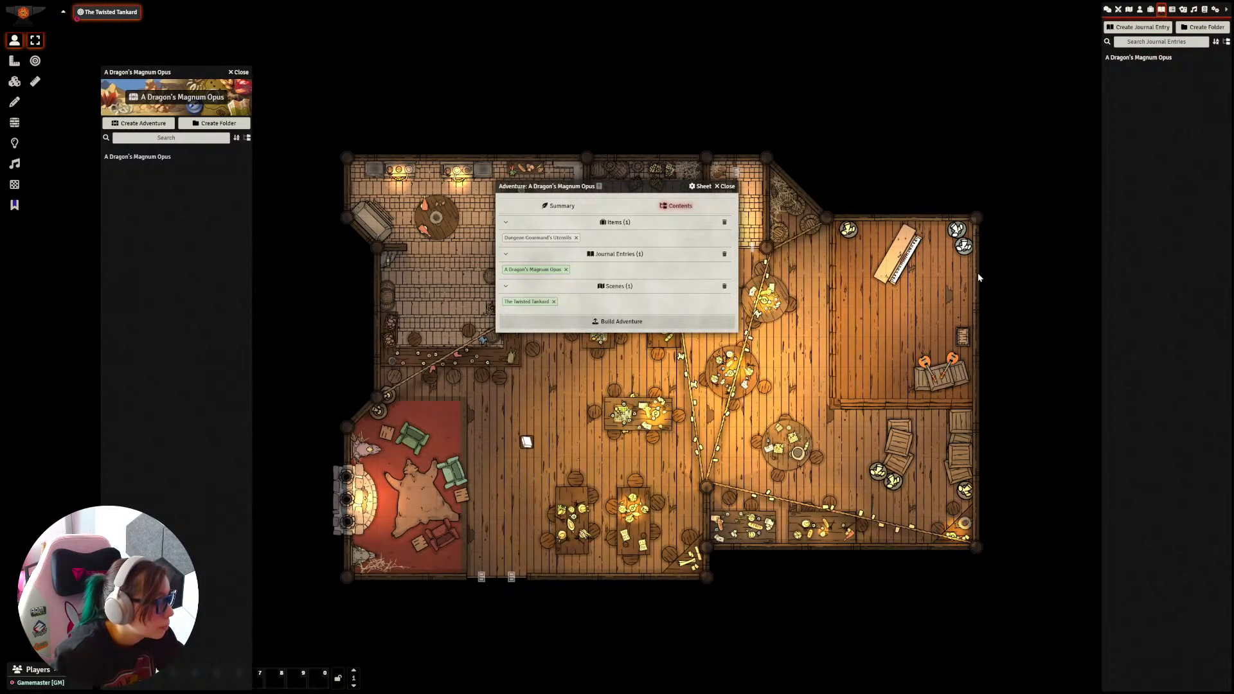
click(620, 321)
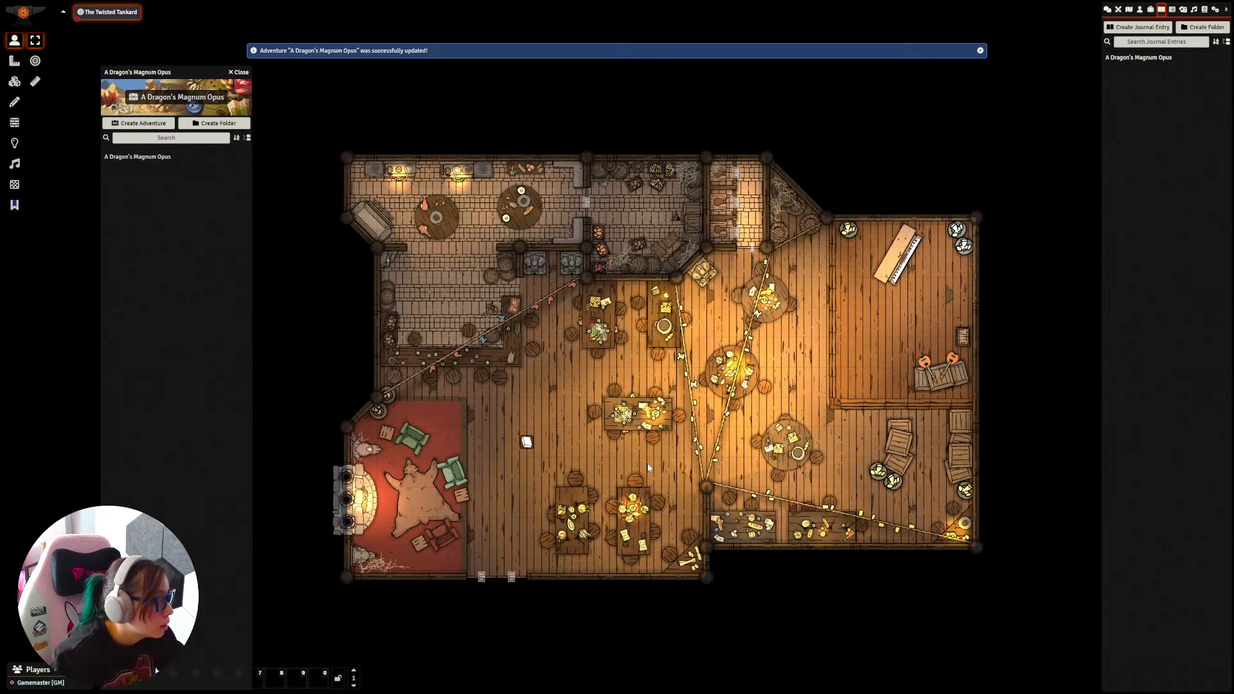
click(240, 72)
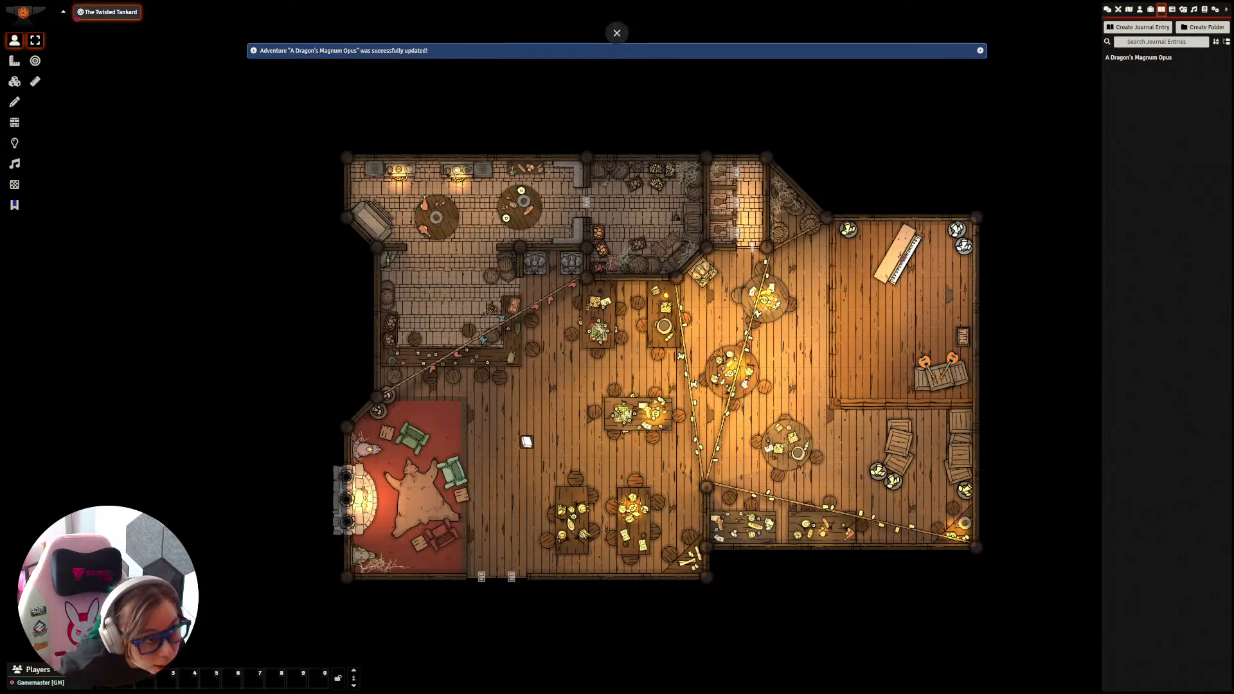
Step: Return to the setup screen and create a world titled Blank using the Dungeons & Dragons Fifth Edition system
click(1216, 9)
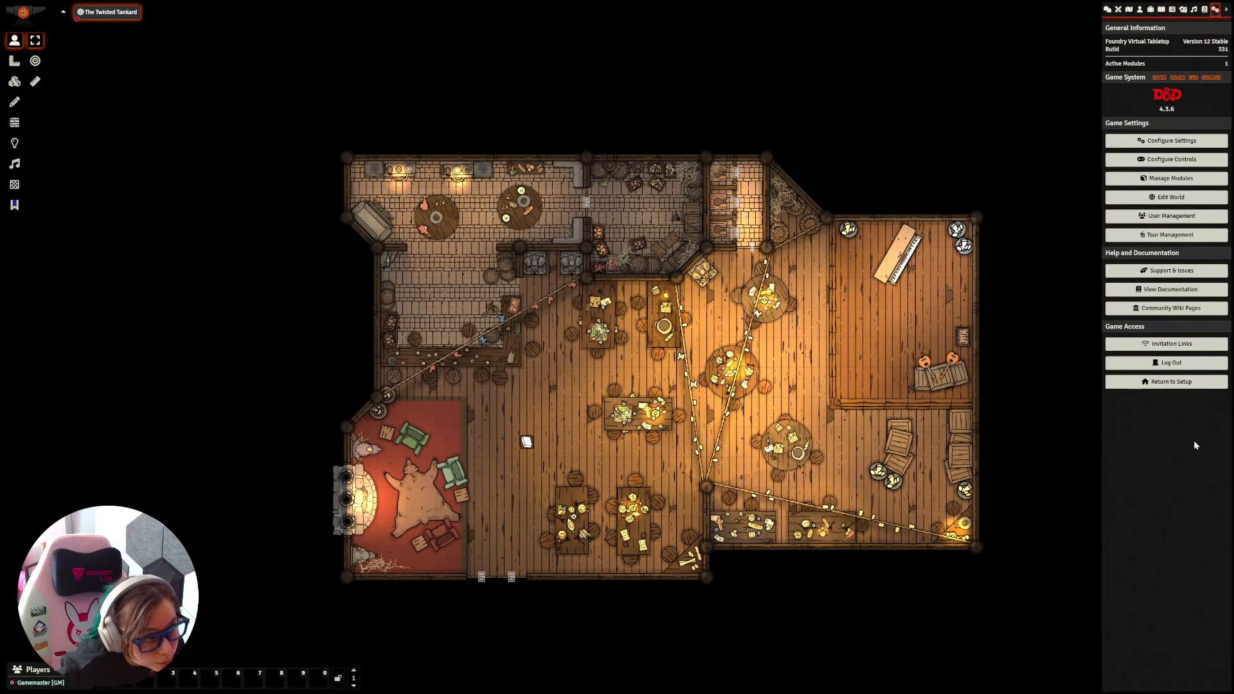
click(1175, 385)
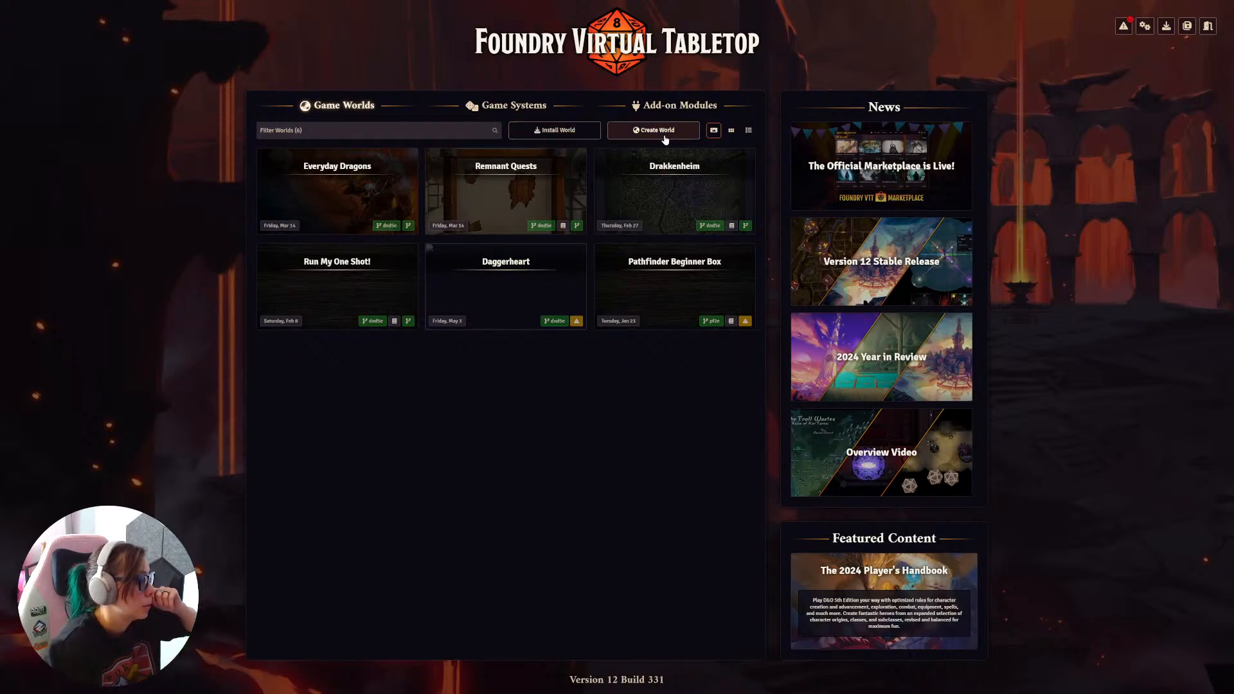
click(665, 132)
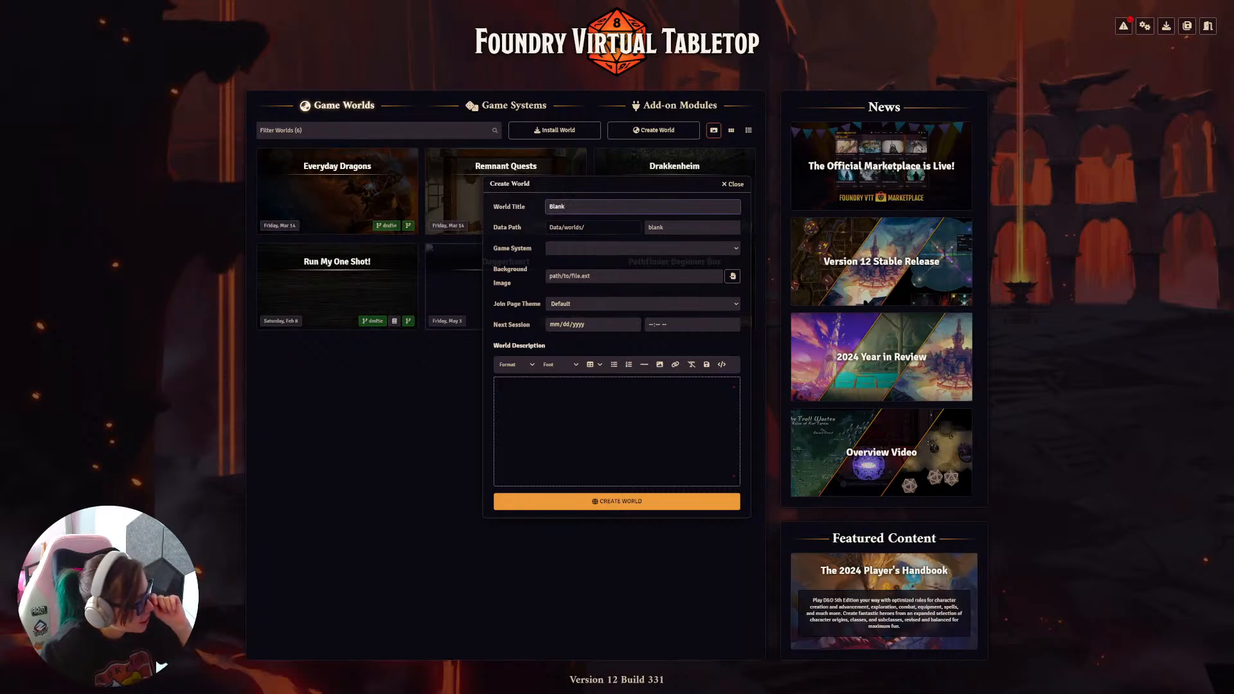
click(622, 504)
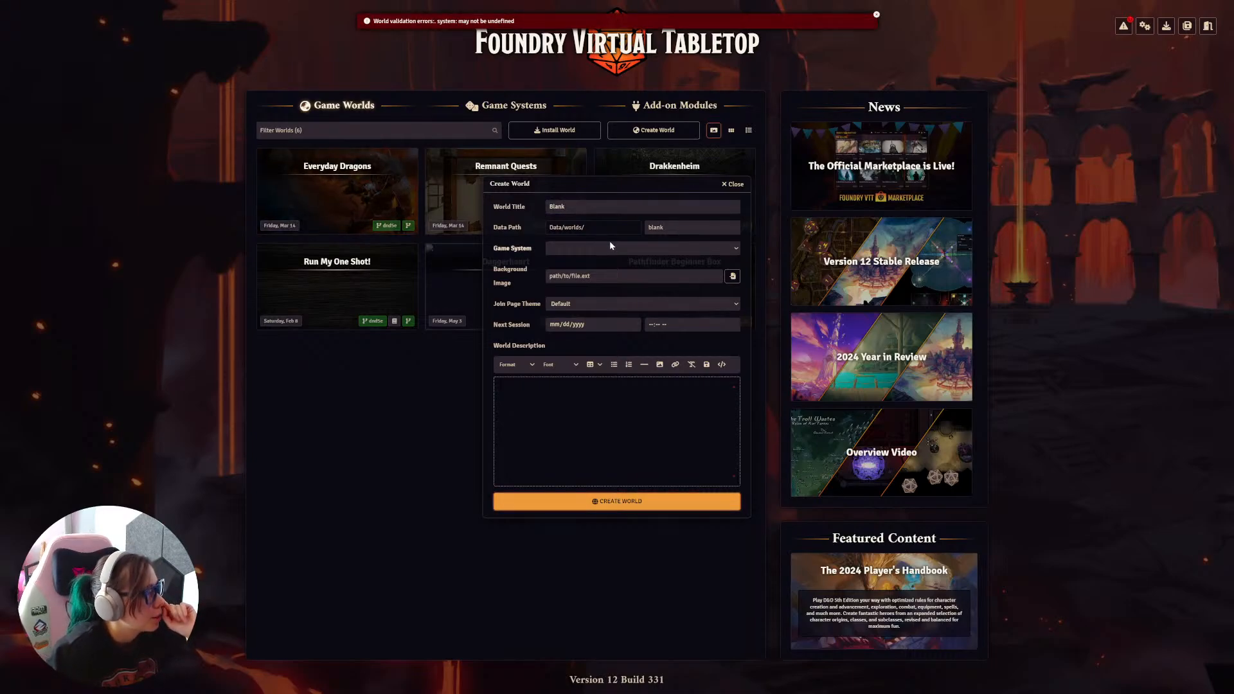
click(643, 248)
click(598, 284)
click(615, 501)
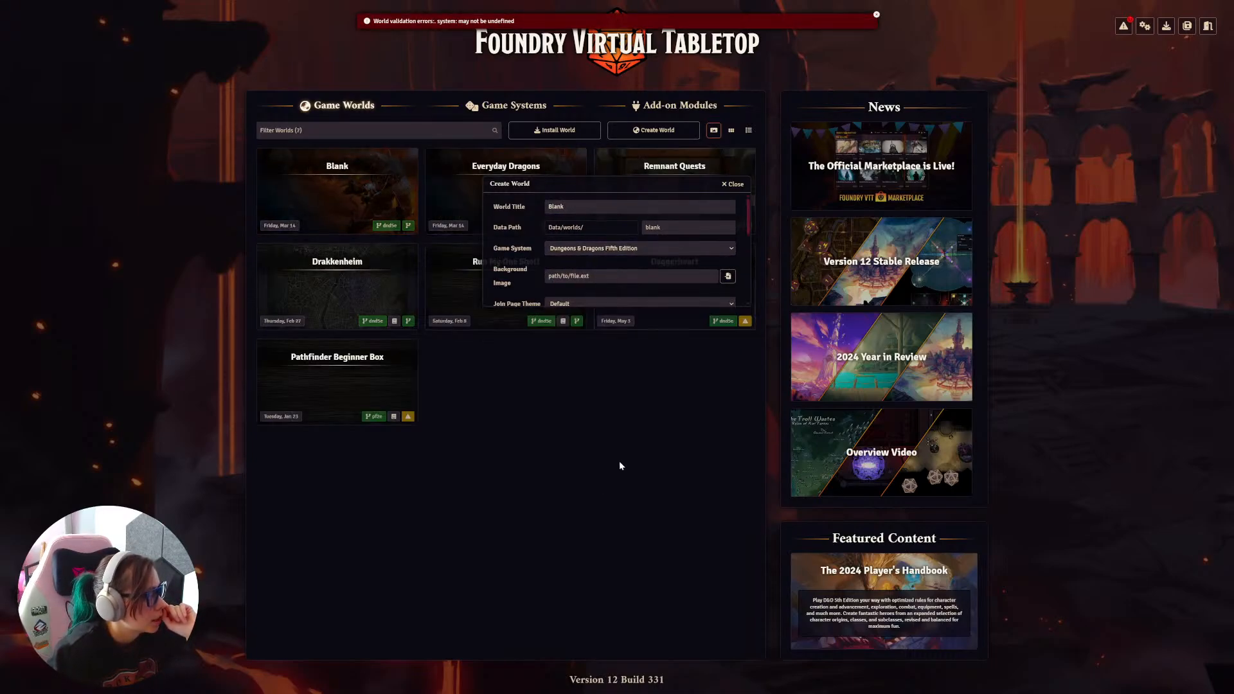
Step: Launch the Blank world and join its game session as Gamemaster
click(335, 204)
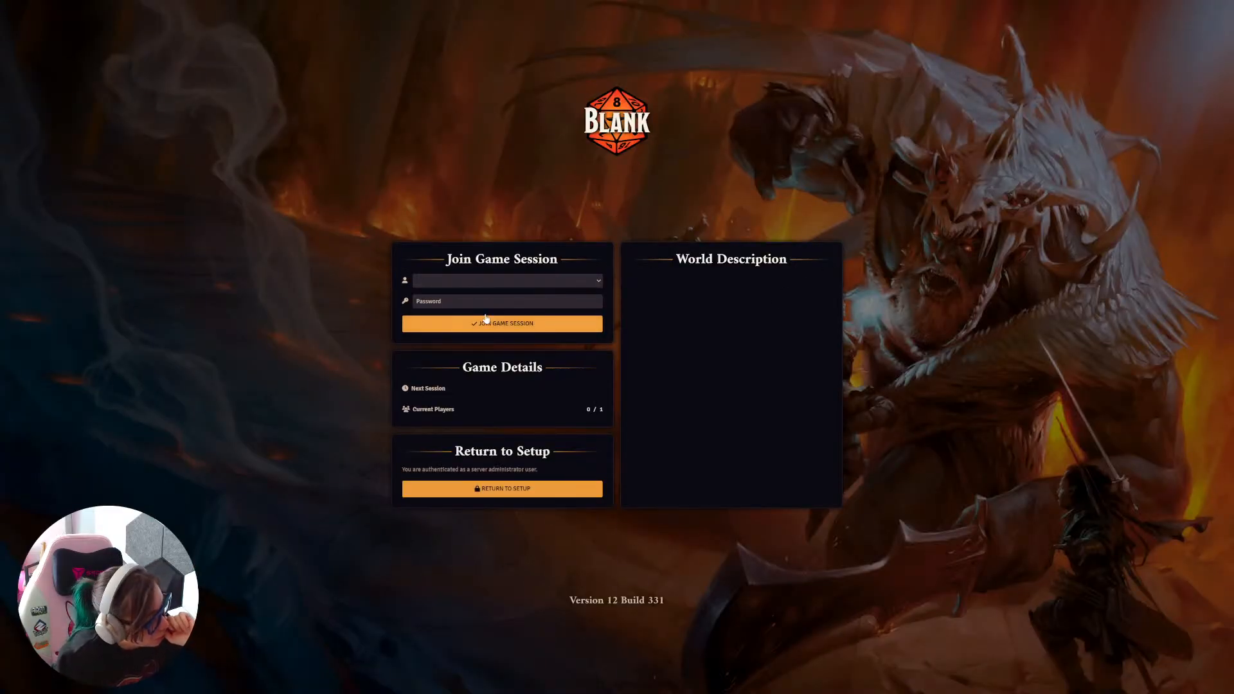
click(489, 280)
click(492, 294)
click(501, 323)
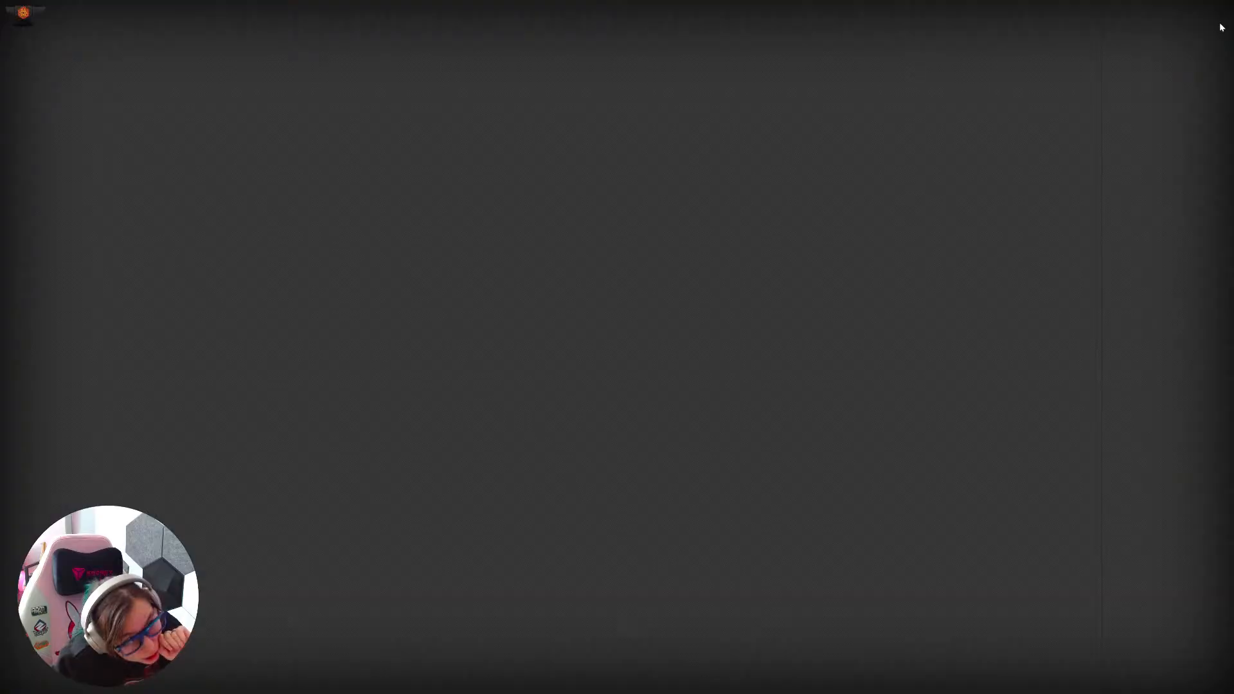
Step: Activate the A Dragon's Magnum Opus - Everyday Dragons module, save the module settings and reload the world
click(1215, 9)
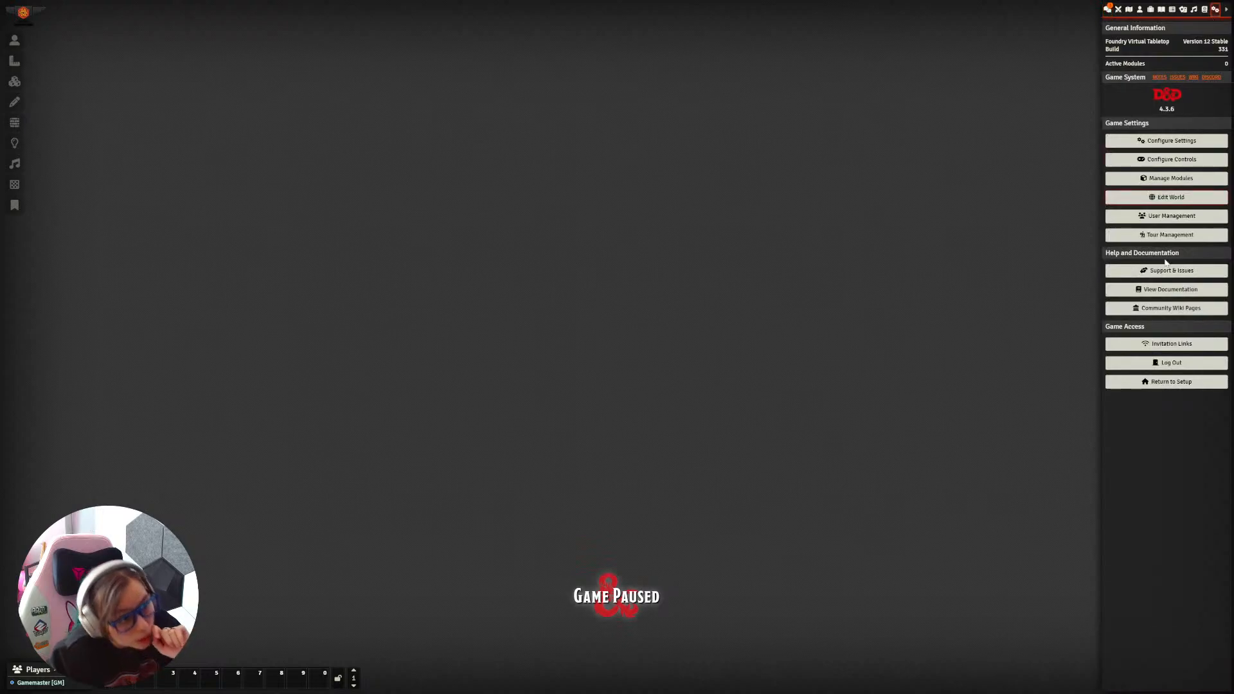
click(1173, 180)
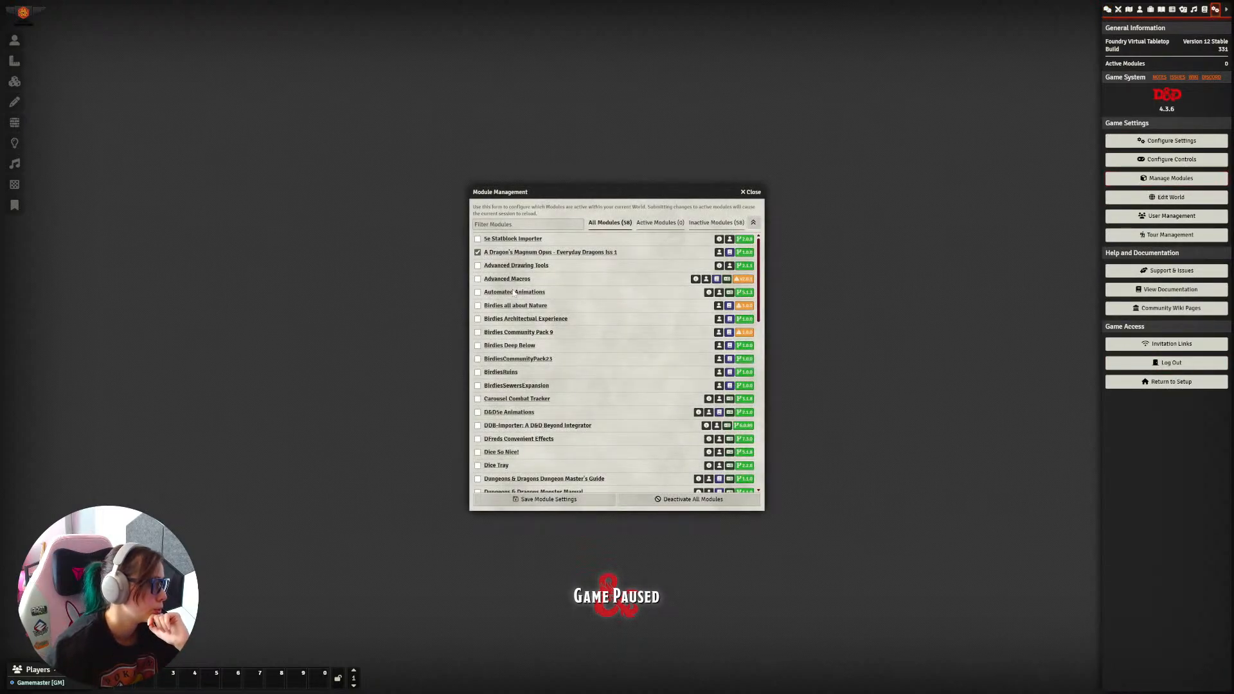
click(563, 500)
click(595, 371)
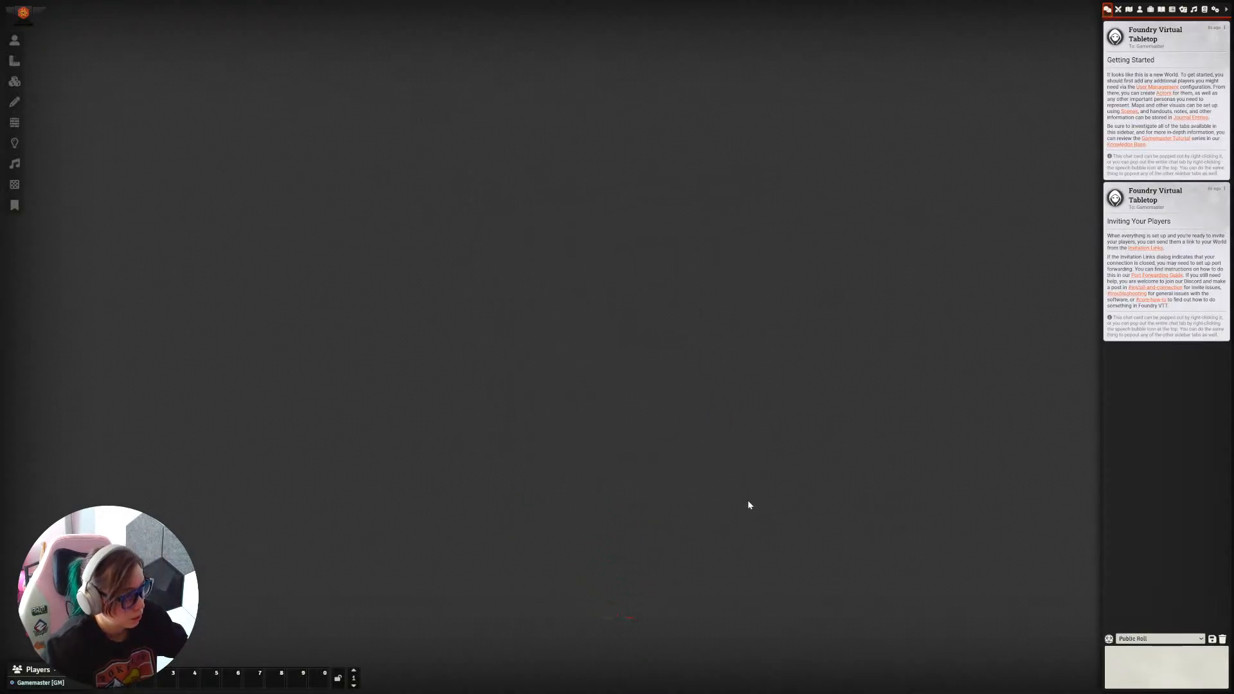
Step: Import the A Dragon's Magnum Opus adventure from its compendium into the Blank world
click(1204, 10)
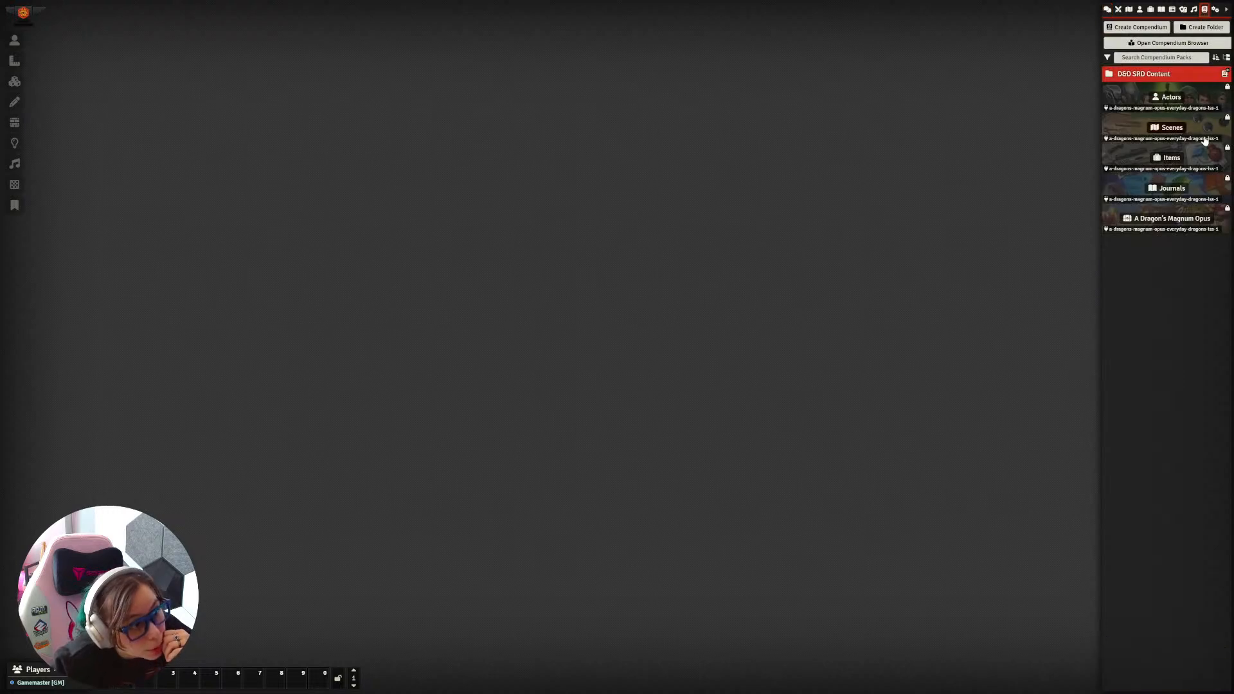
click(1167, 218)
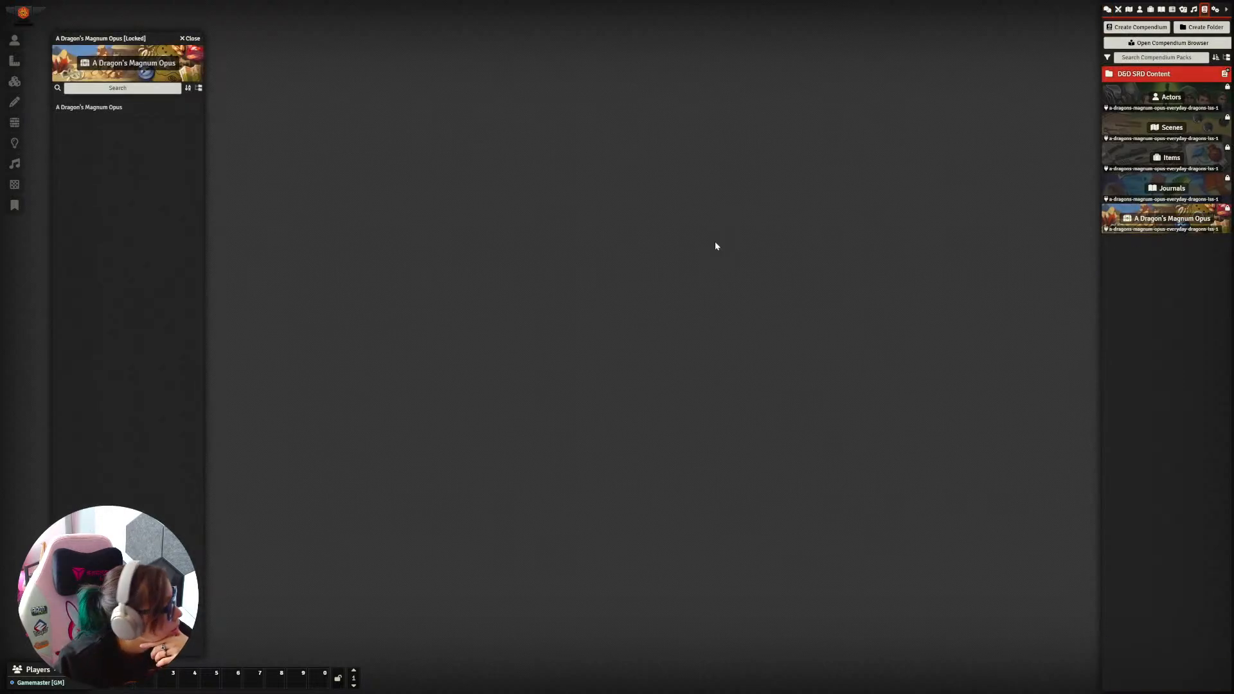
click(80, 108)
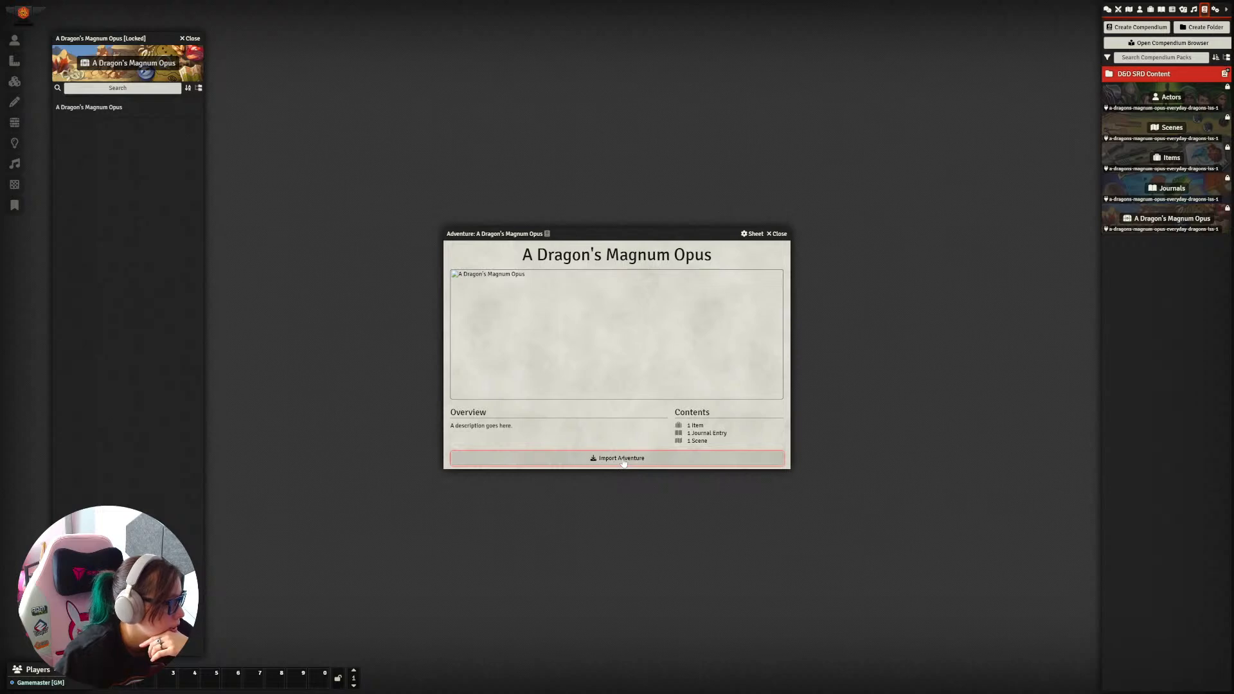
click(673, 456)
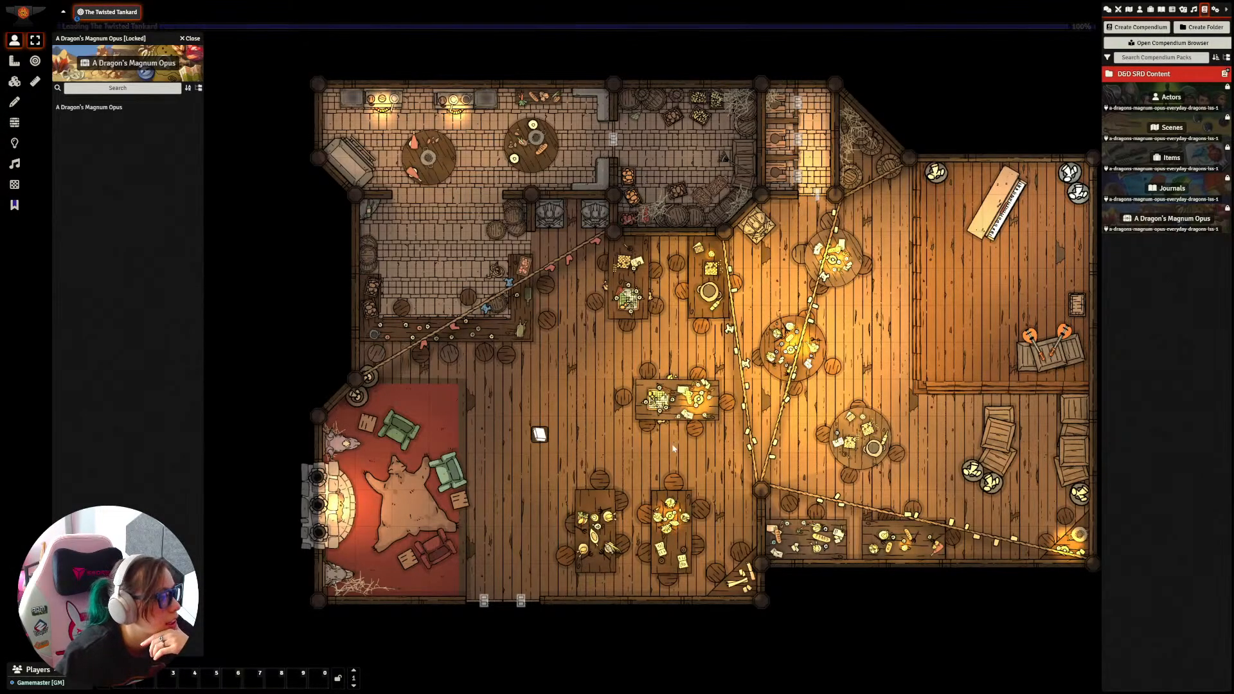